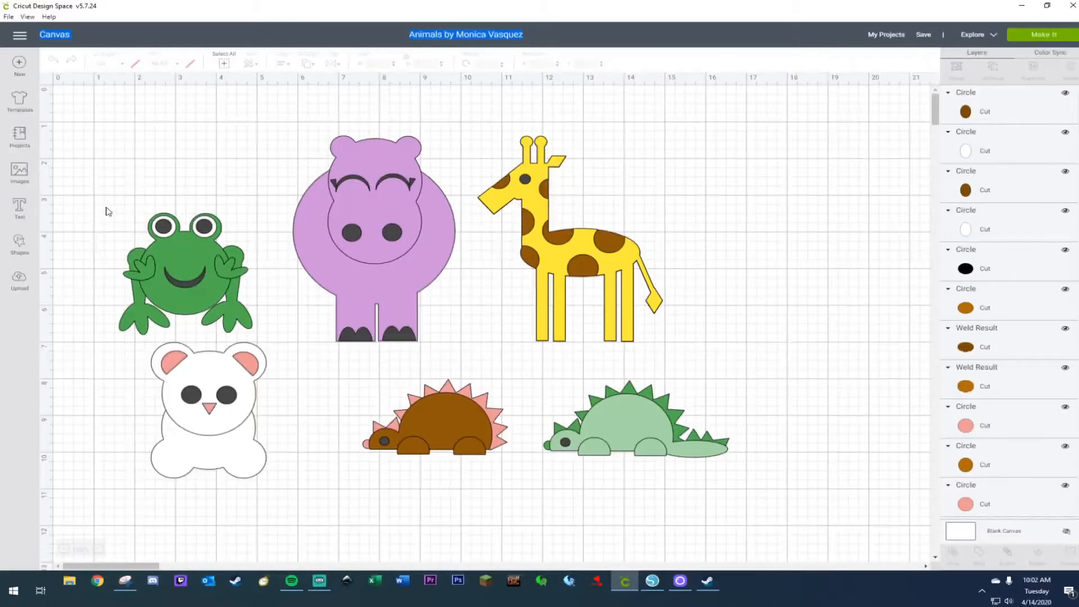
left_click(292, 581)
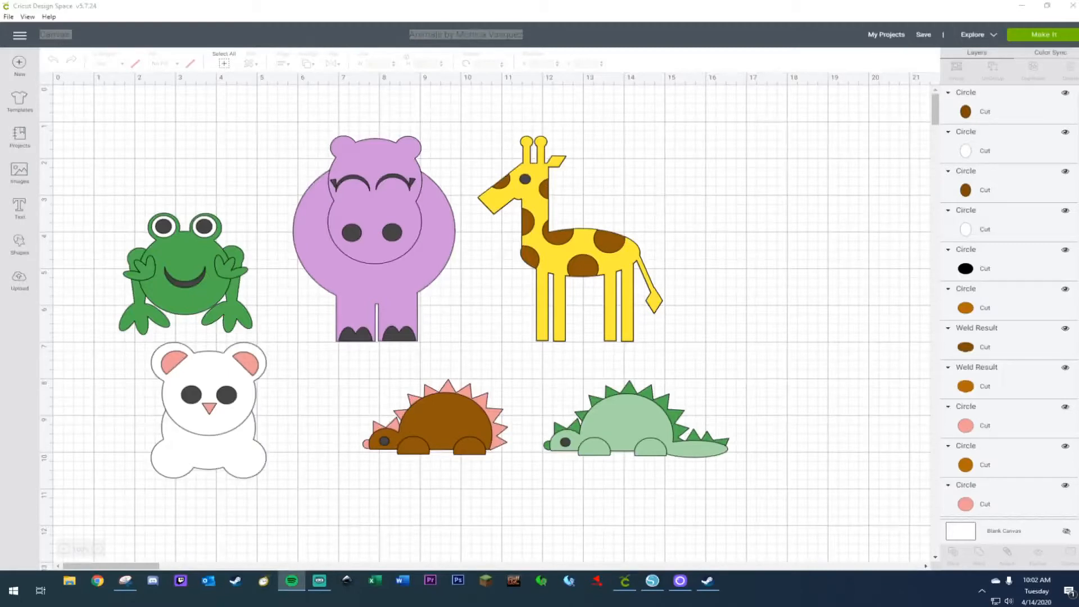
key("alt+Tab")
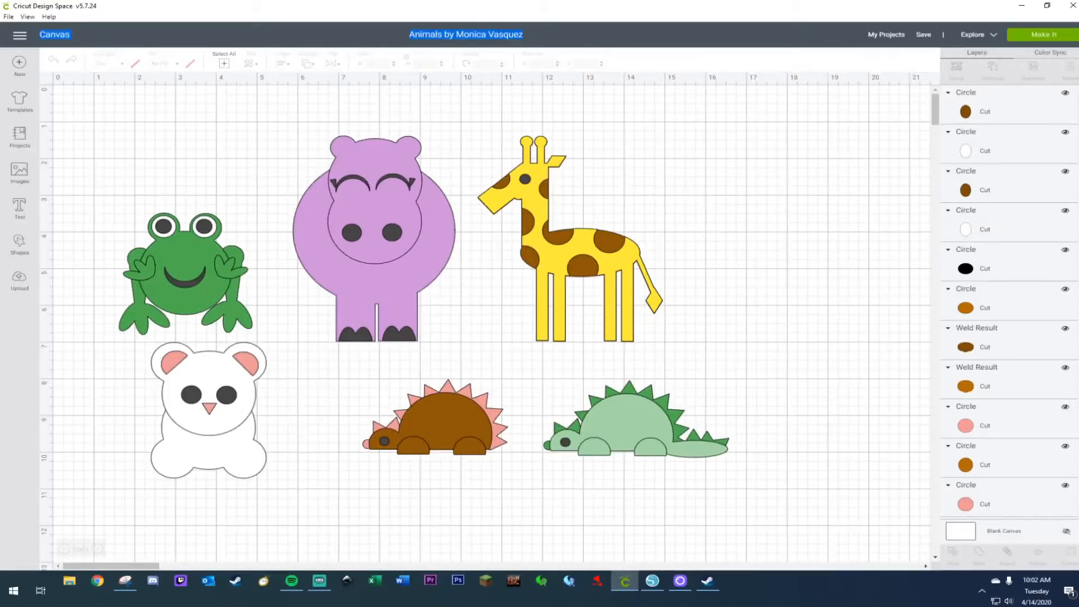
key("XF86AudioLowerVolume")
left_click(124, 591)
Open the saved Animals Crossing project from the personal projects for customizing on the canvas.
left_click_drag(109, 568, 199, 571)
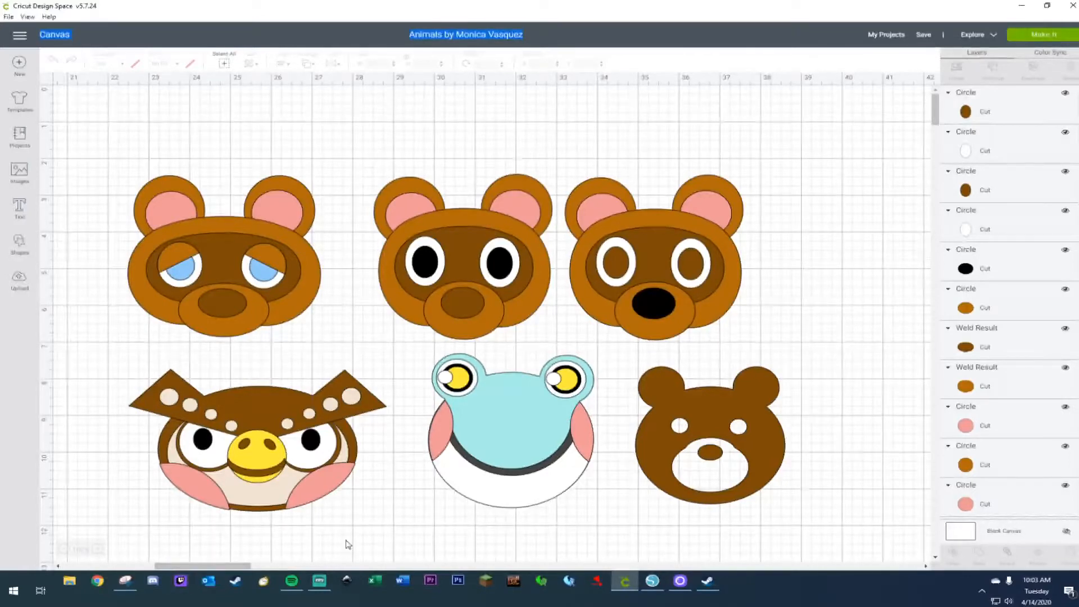
left_click(895, 44)
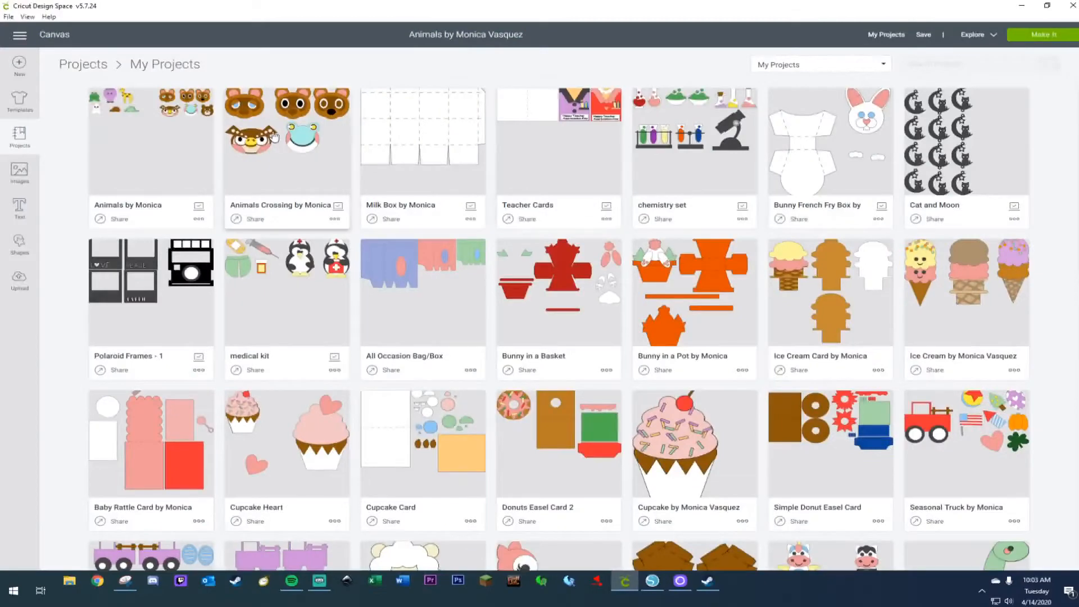
left_click(274, 136)
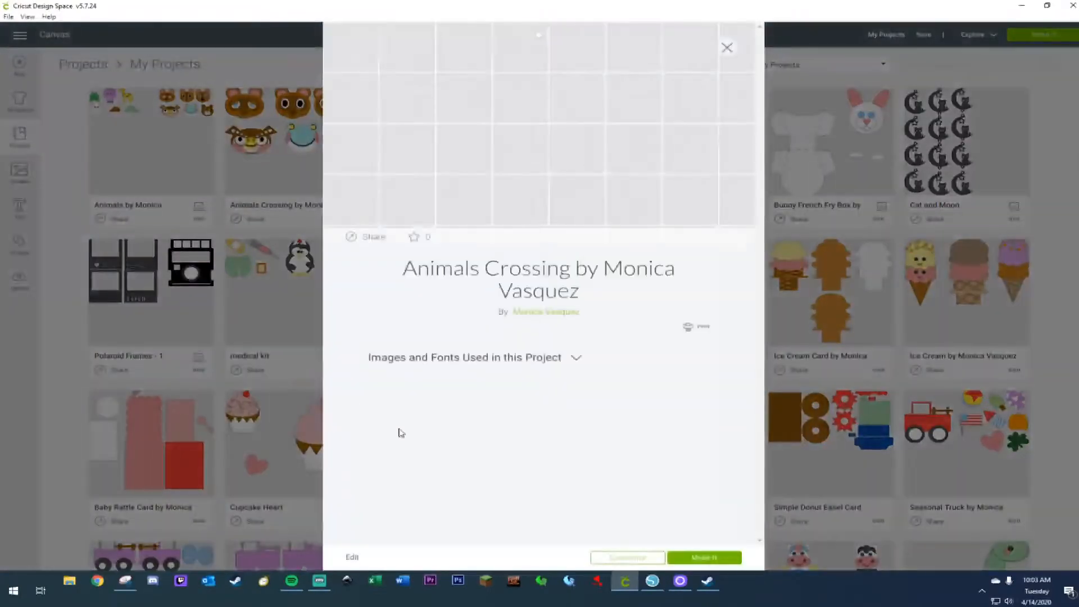
left_click(627, 557)
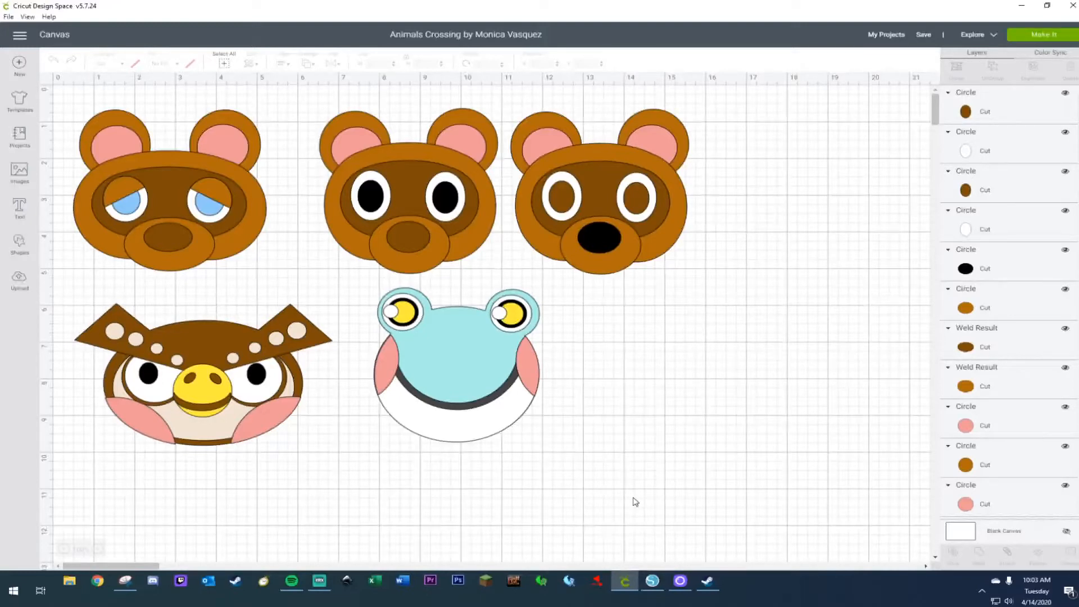
Lower the computer's playback volume.
key("XF86AudioLowerVolume")
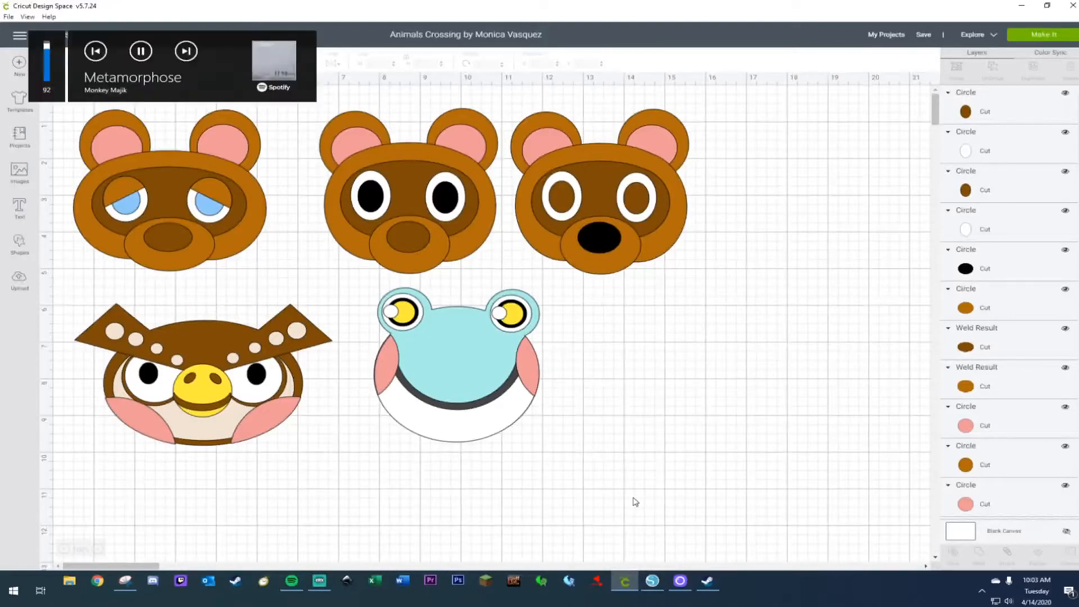
key("XF86AudioLowerVolume")
key("XF86AudioLowerVolume")
key("XF86AudioLowerVolume")
key("XF86AudioLowerVolume")
key("XF86AudioLowerVolume")
key("XF86AudioLowerVolume")
key("XF86AudioLowerVolume")
key("XF86AudioLowerVolume")
key("XF86AudioLowerVolume")
key("XF86AudioLowerVolume")
key("XF86AudioLowerVolume")
key("XF86AudioLowerVolume")
key("XF86AudioLowerVolume")
key("XF86AudioLowerVolume")
key("XF86AudioLowerVolume")
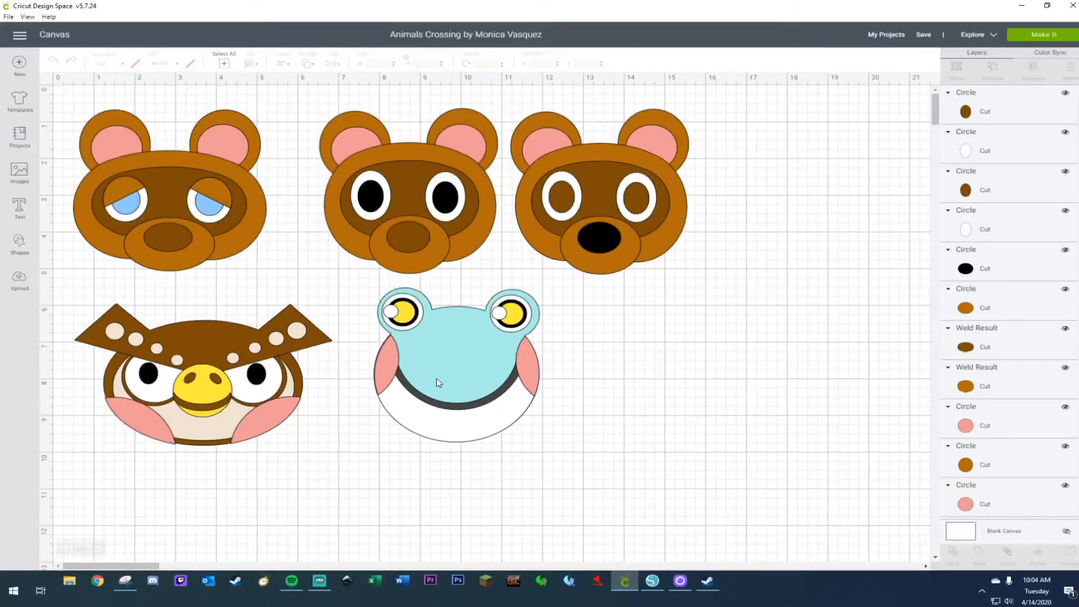
Add a circle on the empty canvas area below the faces and stretch it unproportionally into an oval about 4.39 by 3 inches.
scroll(438, 382, "down", 4)
scroll(435, 381, "up", 3)
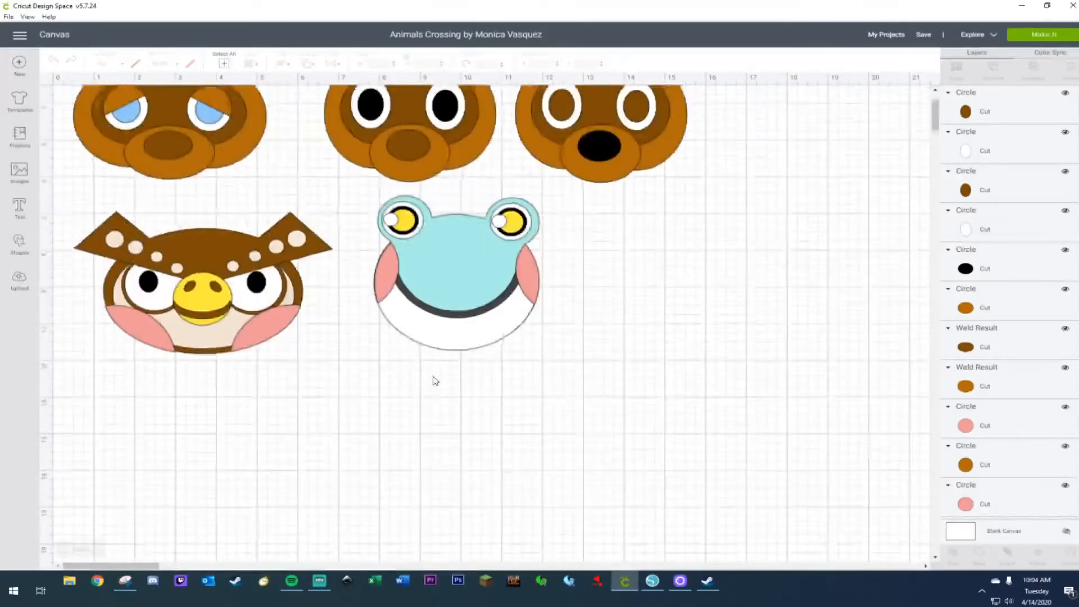
scroll(435, 381, "down", 5)
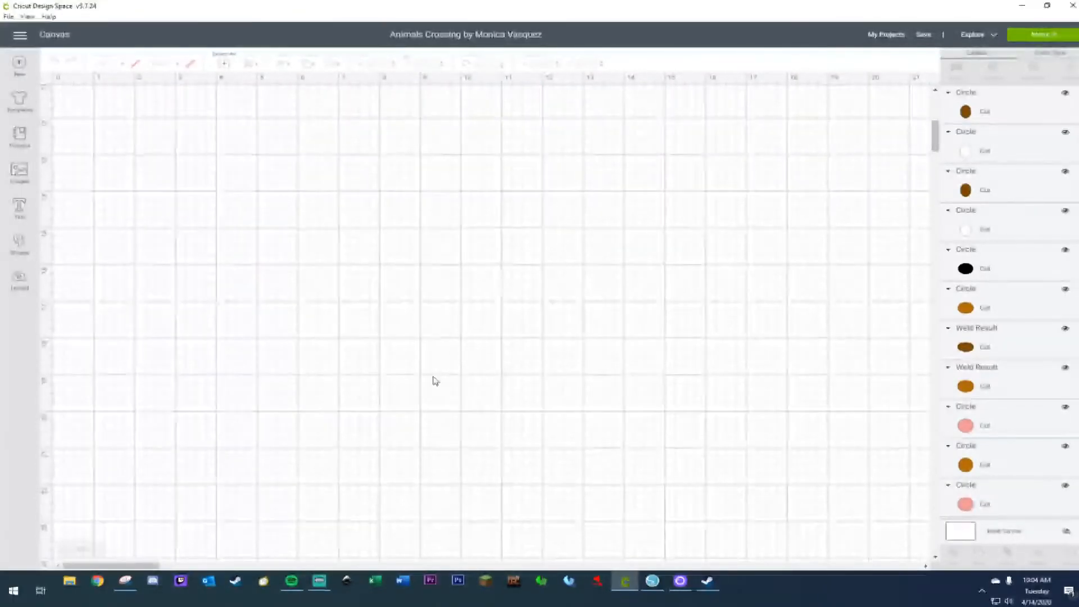
left_click(18, 254)
left_click(110, 178)
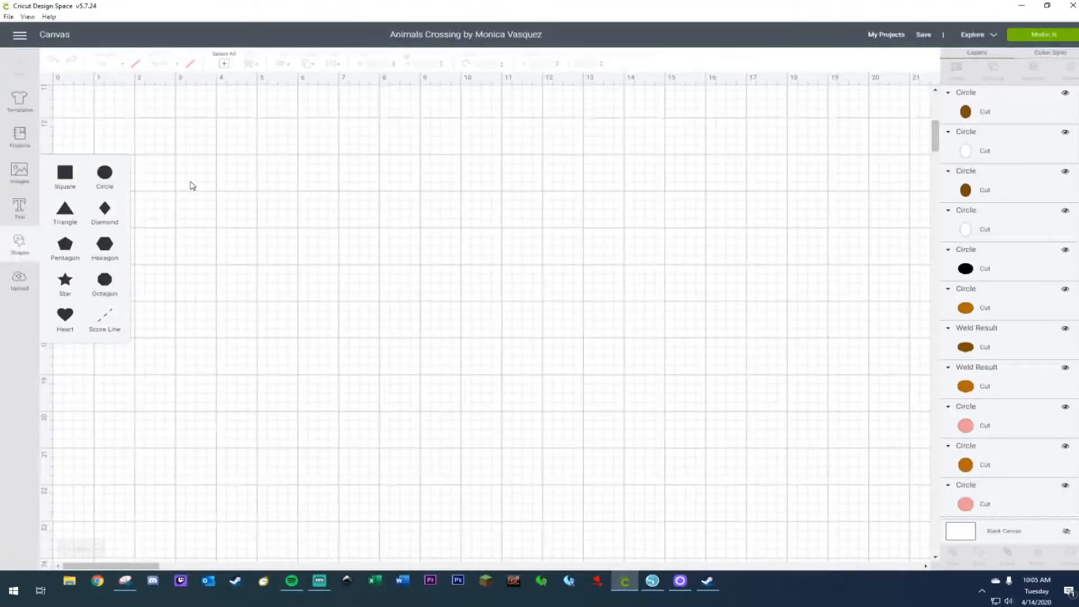
left_click(211, 193)
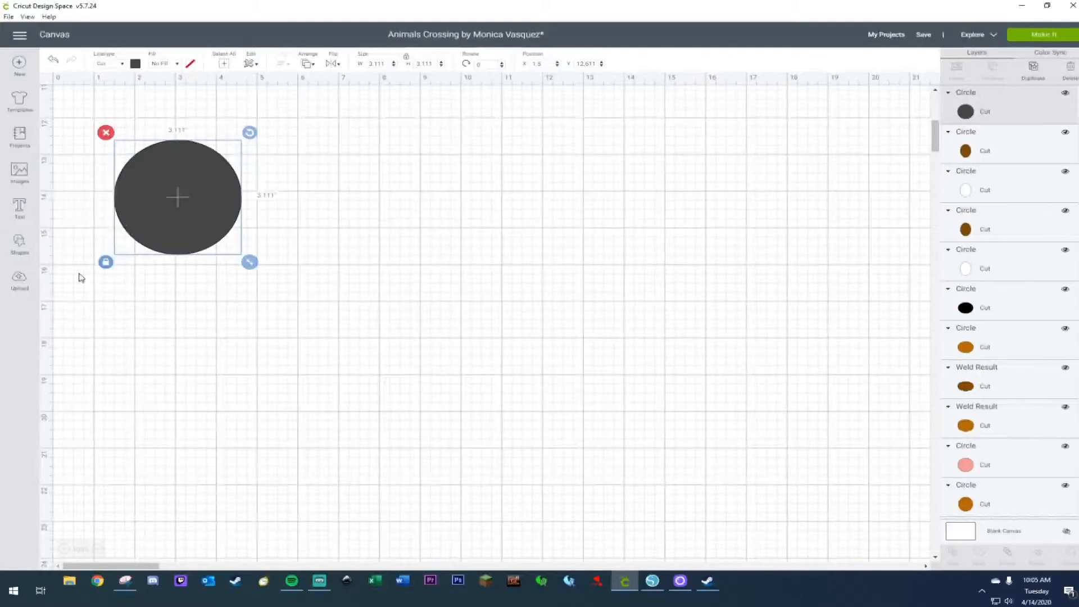
left_click(107, 265)
left_click_drag(250, 262, 302, 258)
left_click(277, 306)
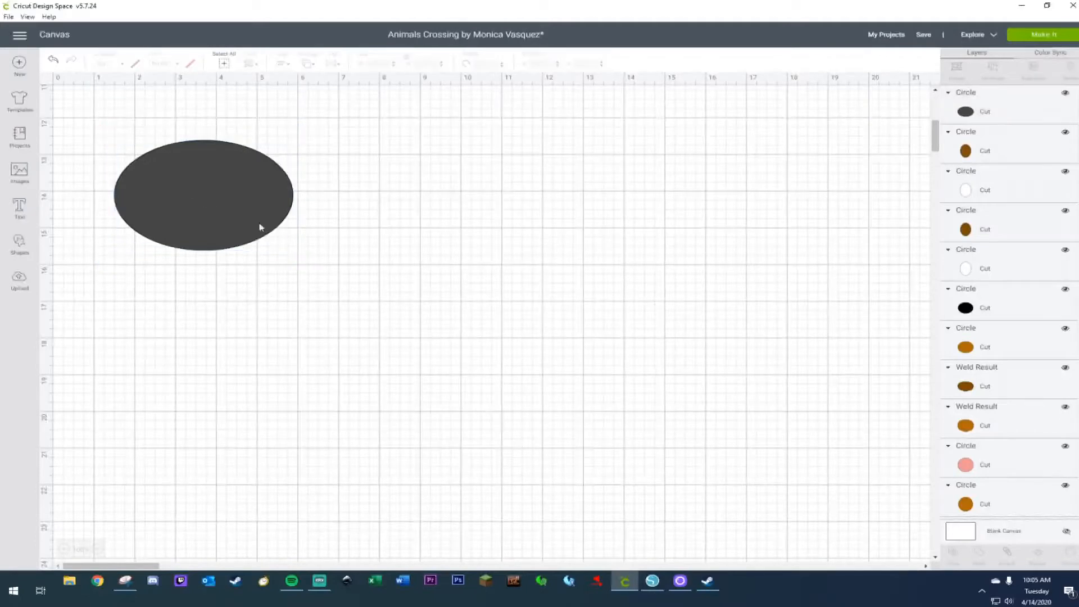
Change the large oval's colour to the project's light orange-brown material colour.
left_click(209, 224)
left_click(134, 63)
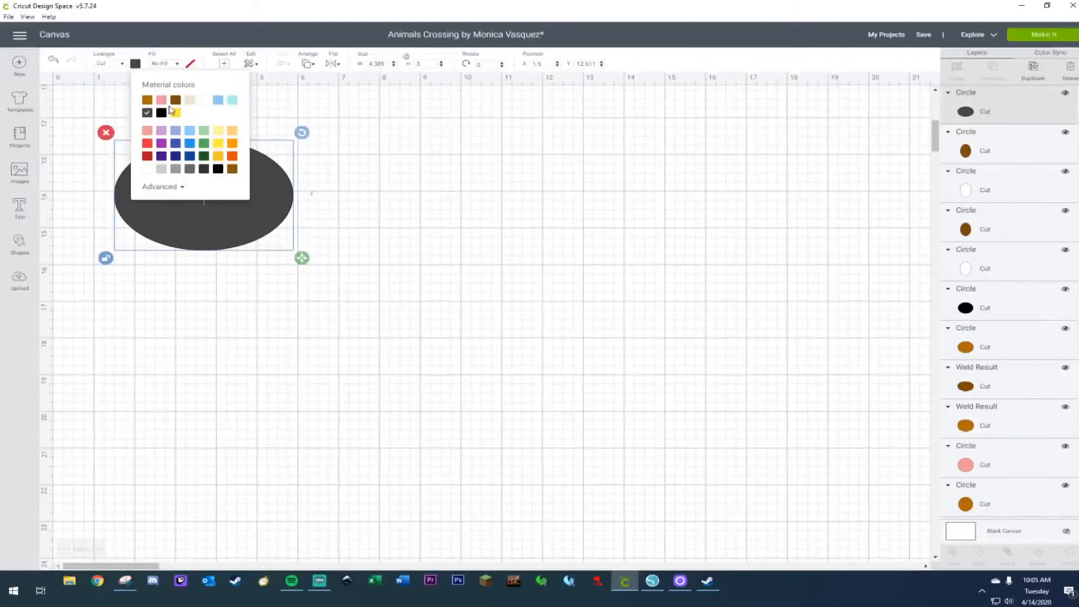
left_click(147, 100)
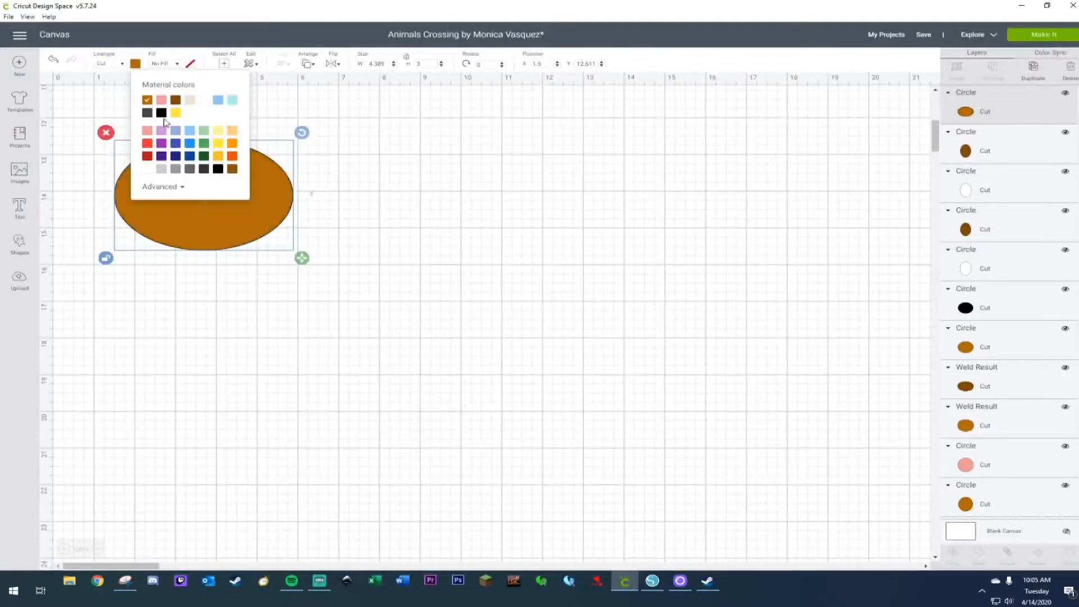
left_click(479, 195)
Add a second circle, reshape it into an oval about 2.54 by 2.07 inches and centre it over the brown oval's lower edge.
left_click(11, 254)
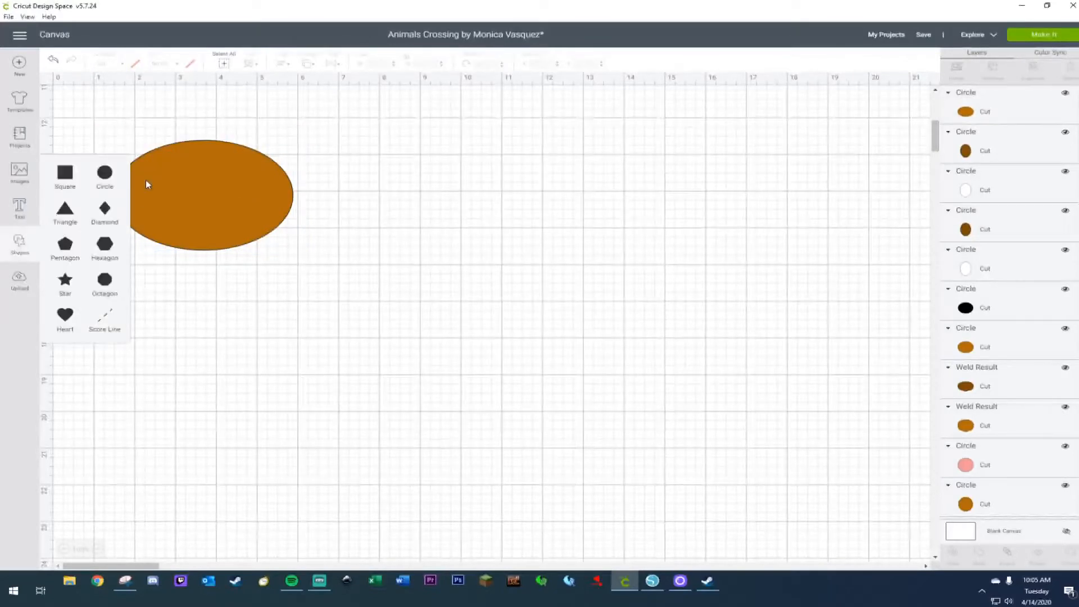
left_click(105, 174)
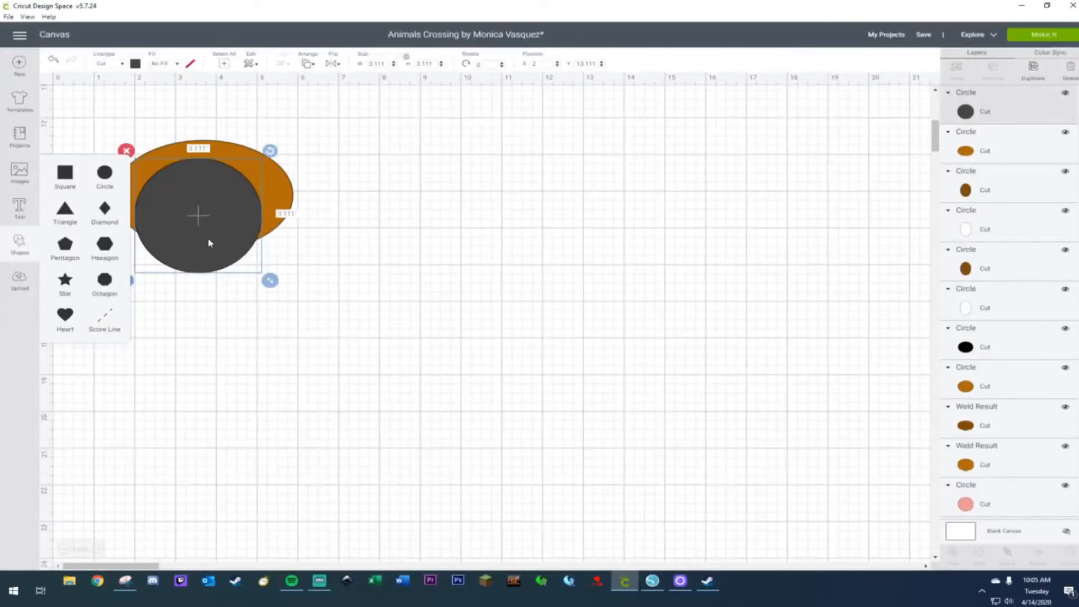
left_click(269, 259)
left_click(242, 248)
left_click_drag(272, 283, 227, 248)
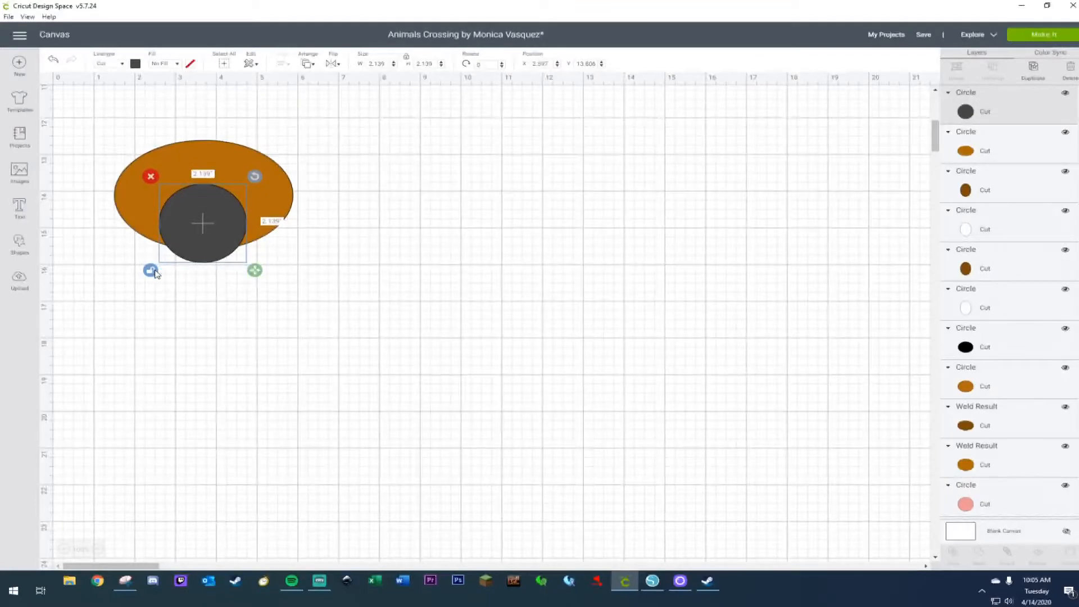
left_click_drag(256, 270, 274, 268)
left_click_drag(224, 235, 216, 236)
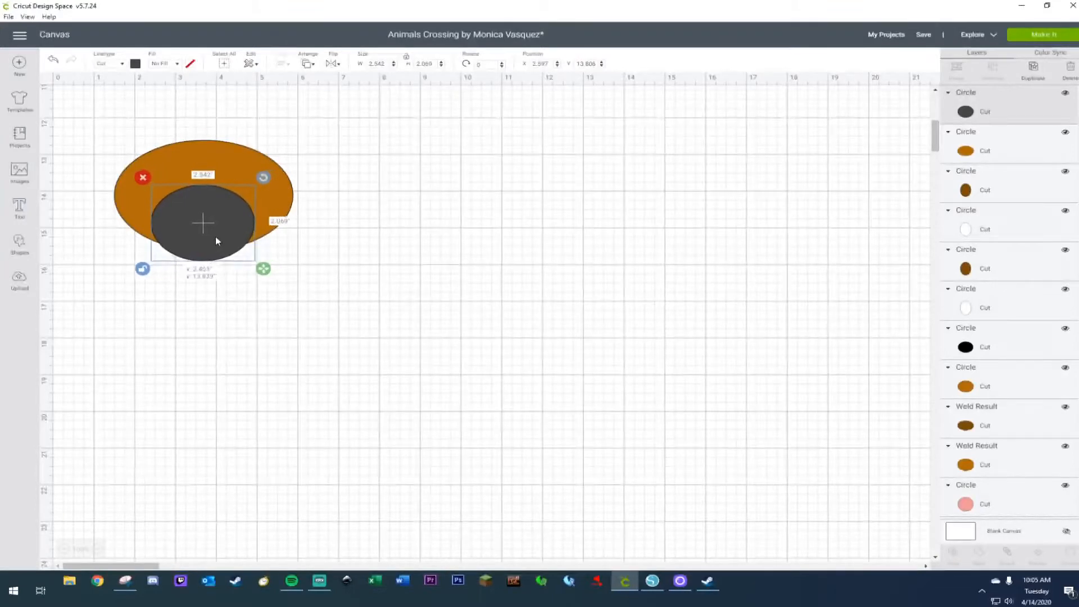
Shrink the dark oval to about 2.4 by 1.93 inches and place a duplicate of it below the head shape.
left_click_drag(264, 270, 259, 266)
left_click_drag(226, 229, 253, 336)
key("ctrl+d")
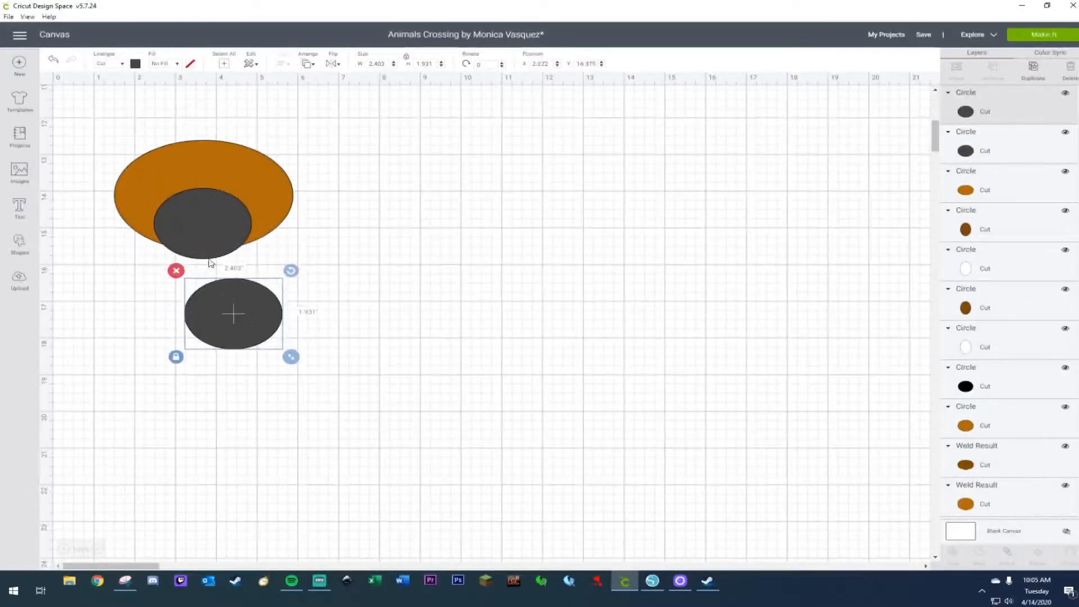
Centre the brown oval and the dark oval overlapping it horizontally, and weld them into one head shape.
left_click_drag(110, 141, 309, 251)
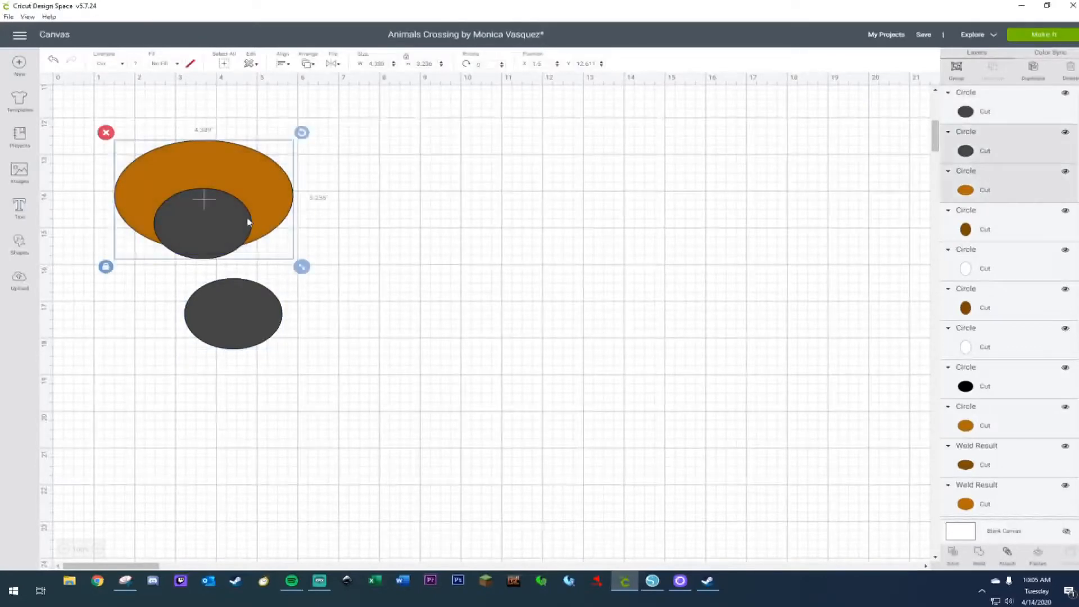
right_click(248, 222)
left_click(479, 217)
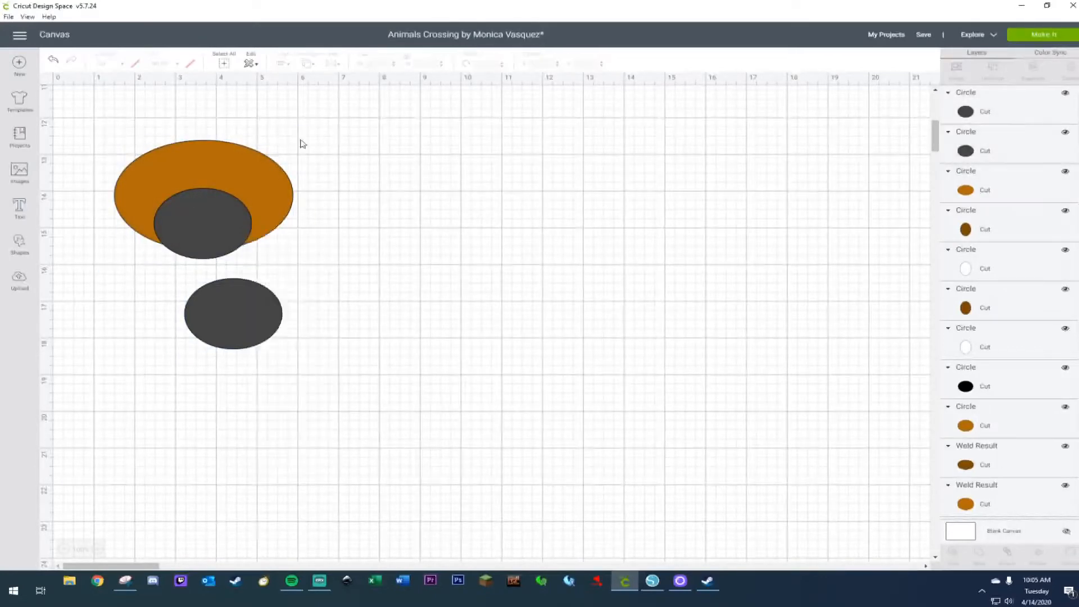
left_click(201, 240)
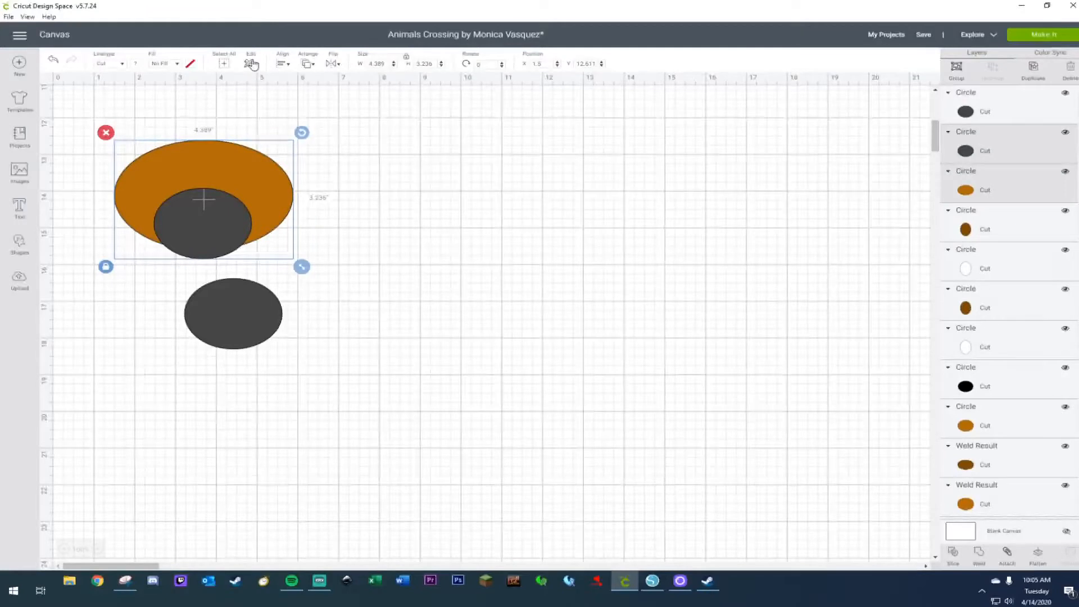
left_click(284, 65)
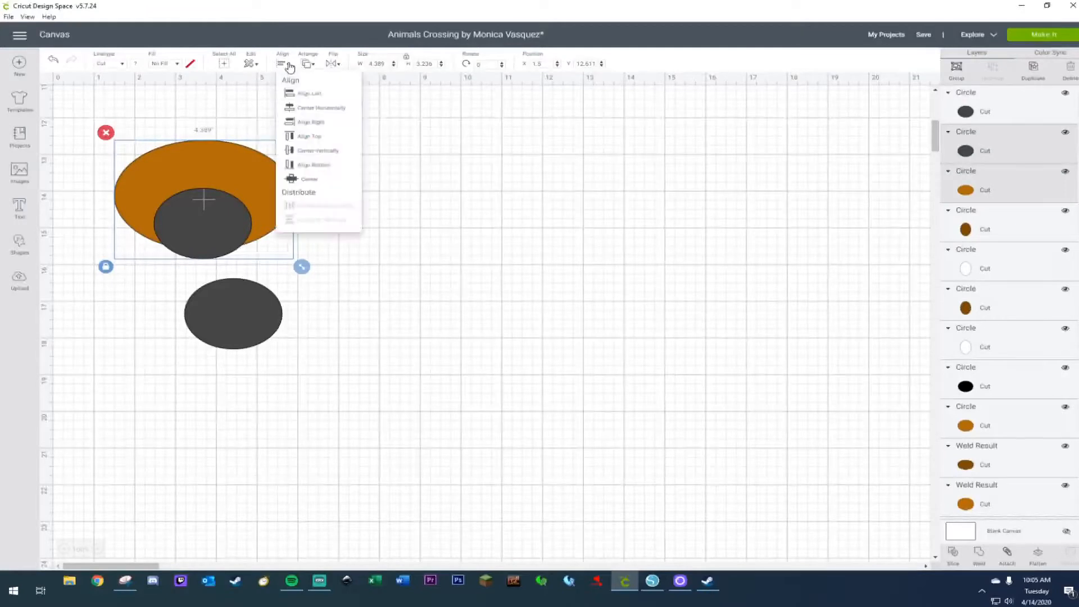
left_click(310, 108)
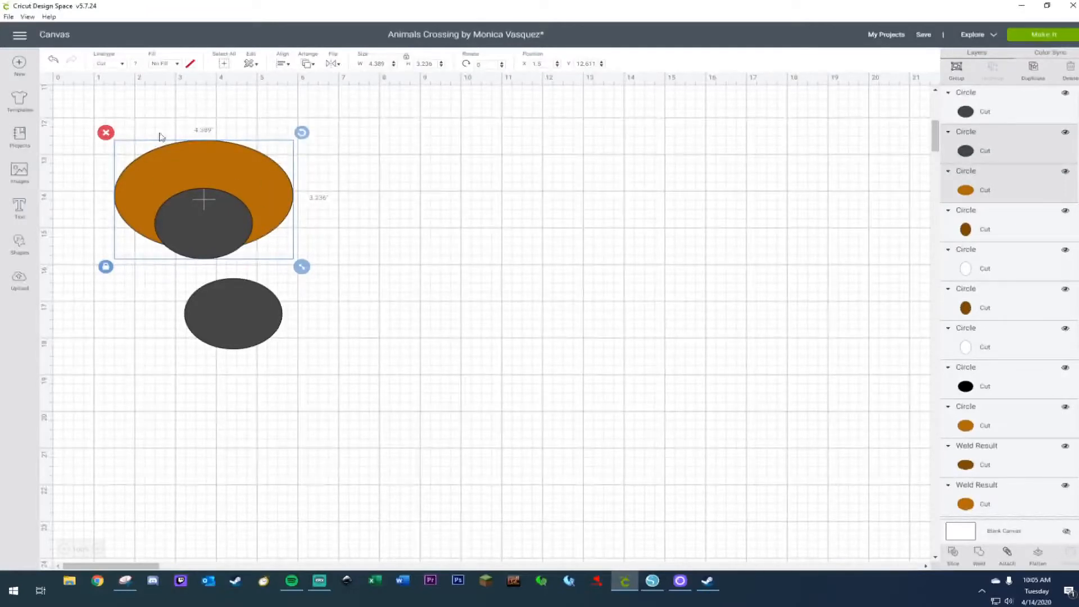
right_click(197, 192)
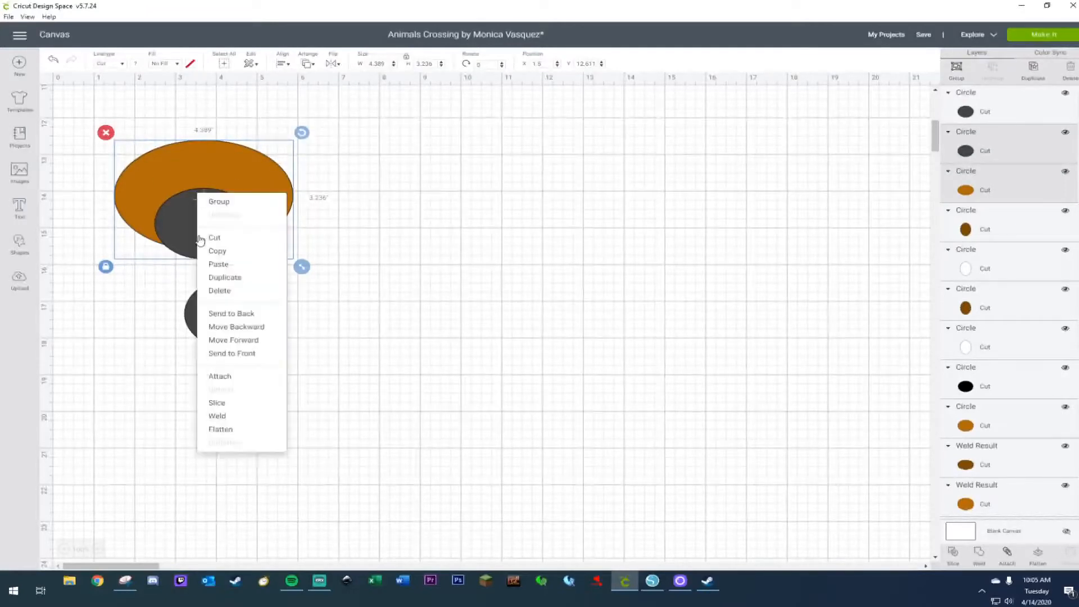
left_click(215, 417)
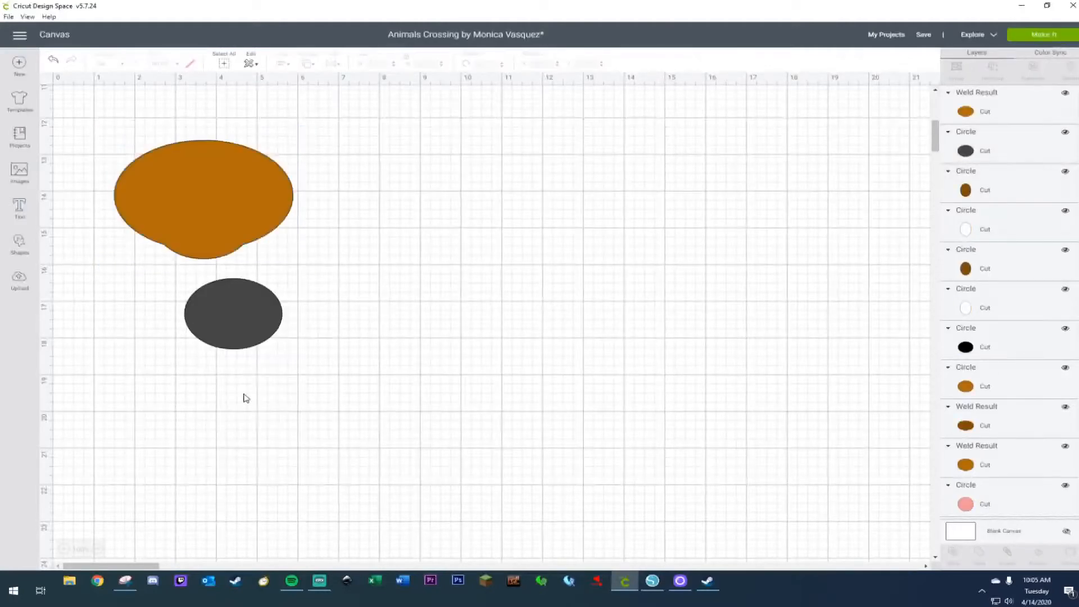
Recolour the duplicated dark oval to the same light orange-brown as the head.
left_click(240, 343)
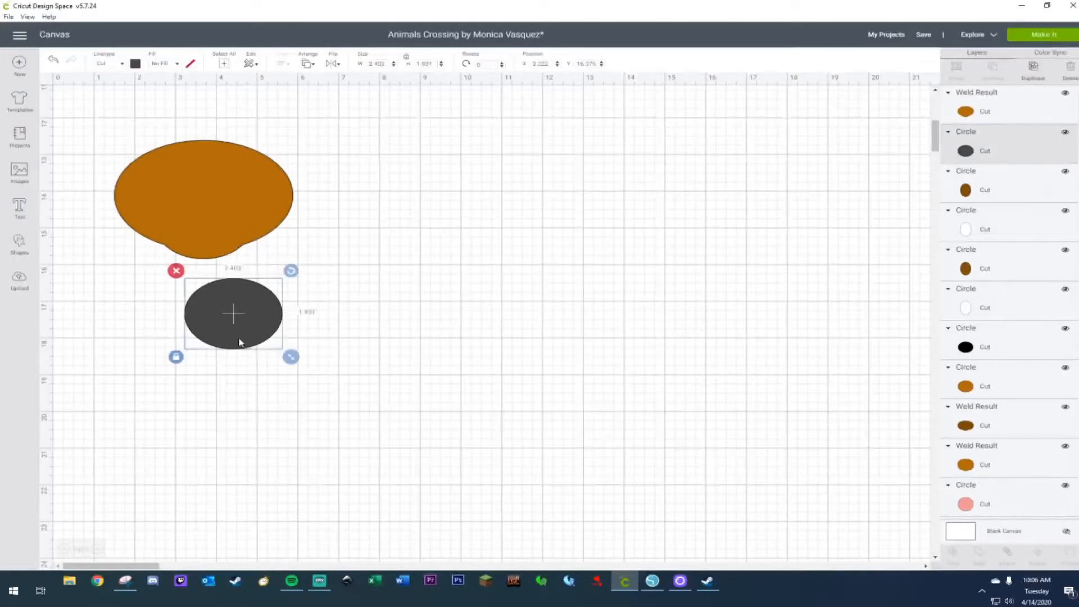
left_click(135, 63)
left_click(147, 100)
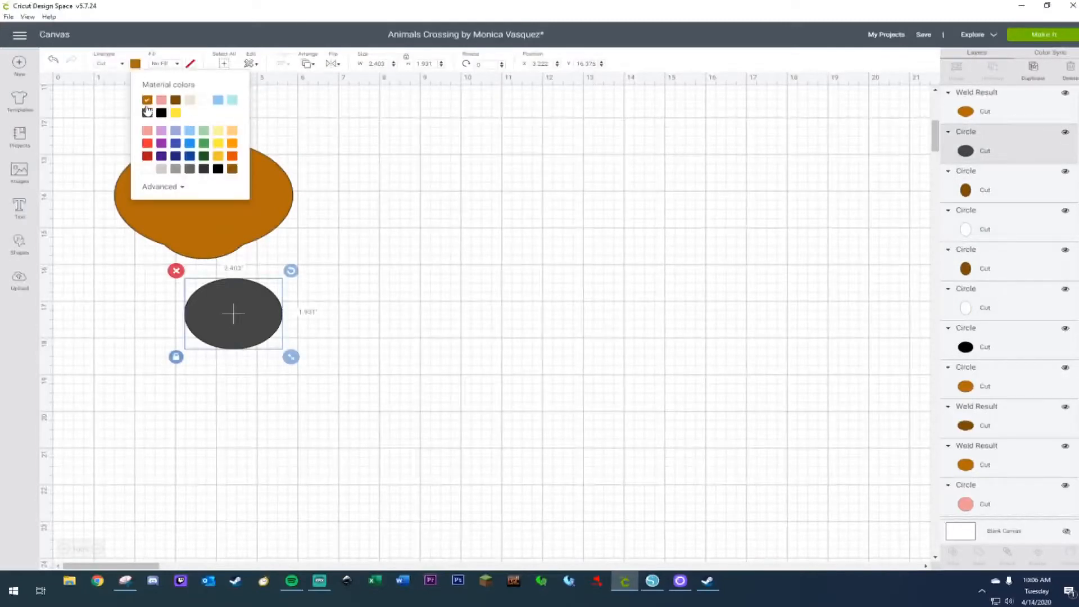
left_click(362, 247)
Place the recoloured oval over the head's lower bulge as the muzzle and send it to the front.
left_click_drag(220, 307, 213, 235)
right_click(209, 281)
left_click(225, 442)
left_click(428, 412)
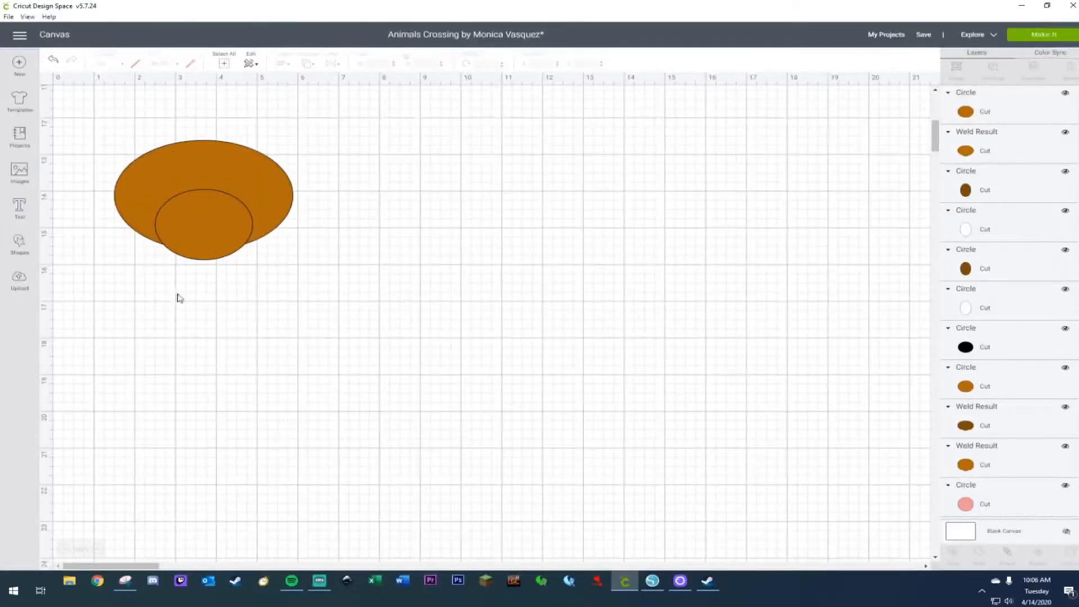
Add a third circle below the head and shrink it into a flat oval about 1.21 by 0.58 inches.
left_click(20, 242)
left_click(102, 174)
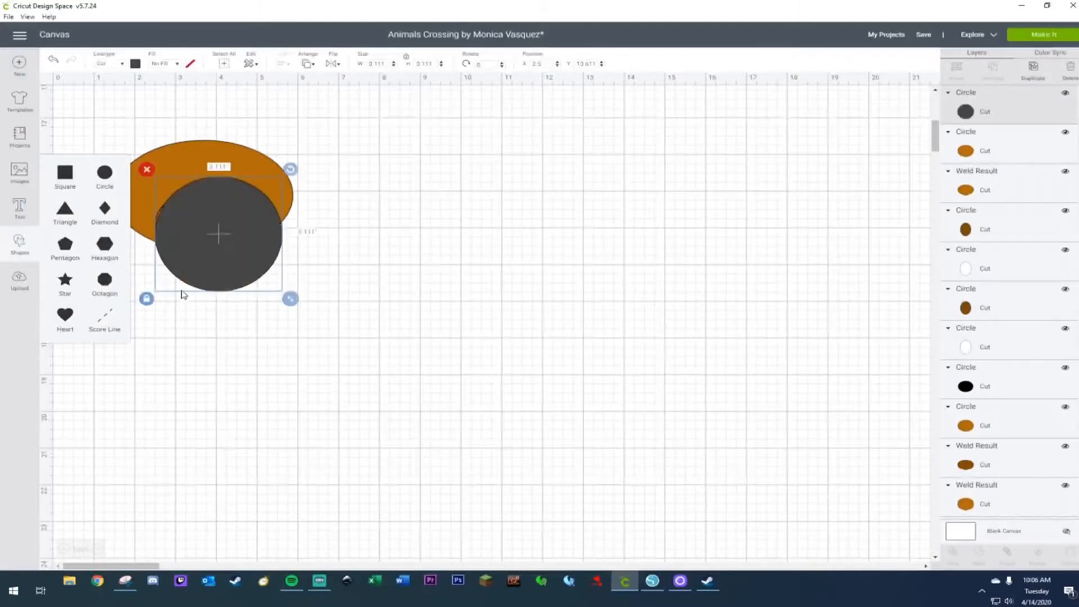
left_click_drag(212, 257, 222, 349)
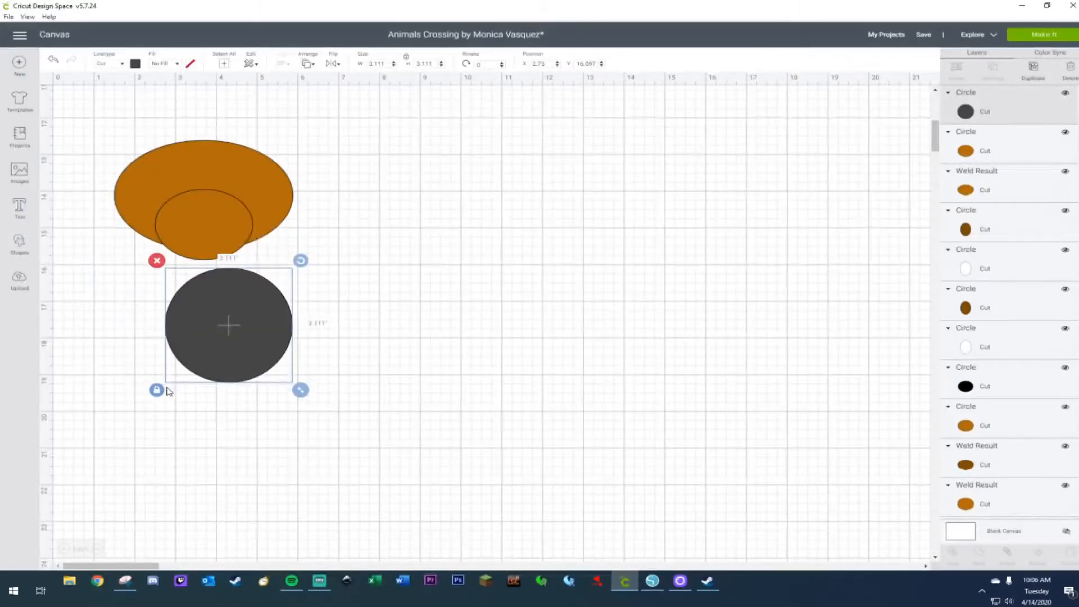
left_click_drag(302, 391, 223, 297)
Colour the small oval dark brown, adjust it to about 1.13 by 0.63 inches and place it on the muzzle as the nose.
left_click(136, 64)
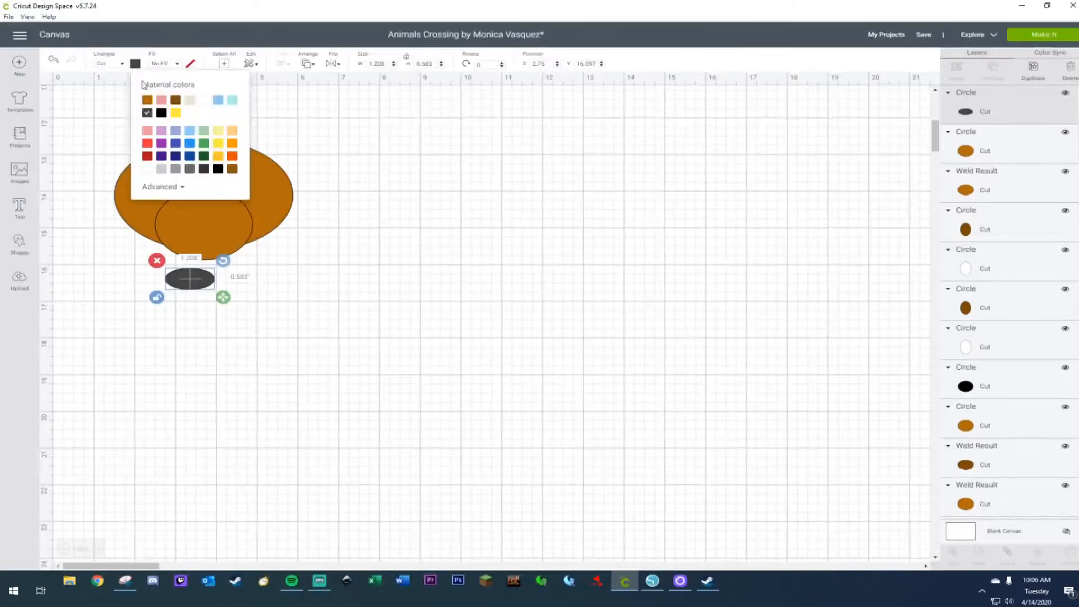
left_click(175, 102)
left_click(258, 278)
left_click_drag(193, 283, 241, 235)
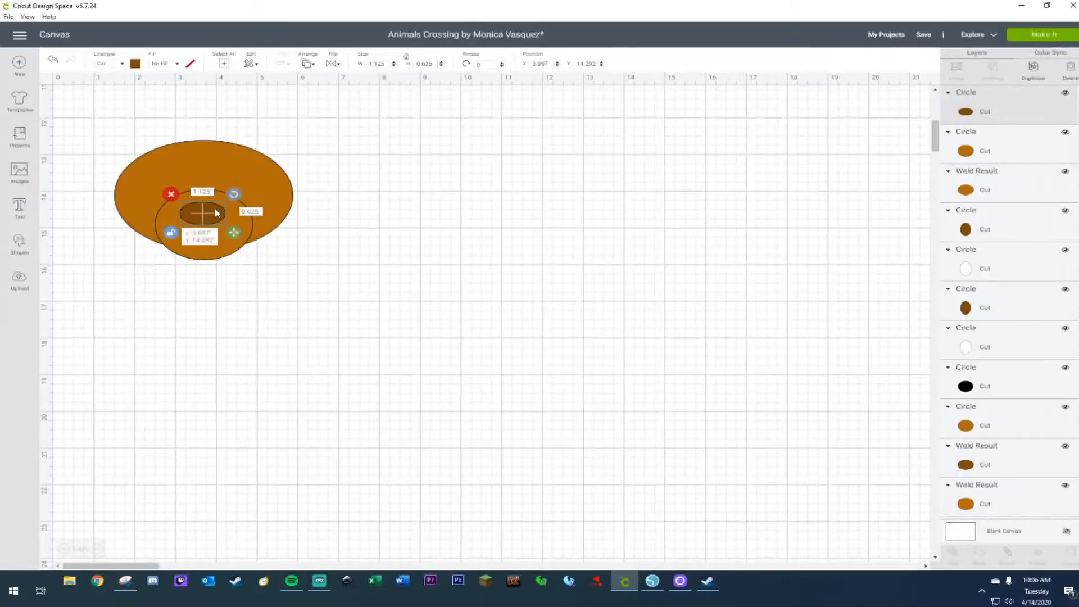
Centre the nose, muzzle and head horizontally on each other.
left_click(197, 106)
left_click_drag(206, 265, 211, 236)
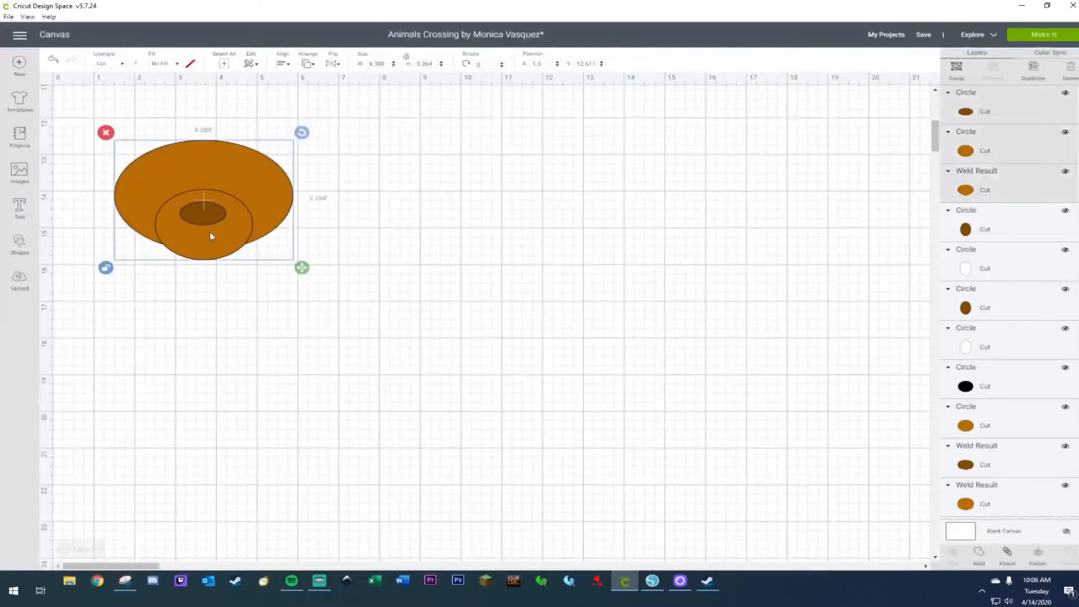
left_click(282, 64)
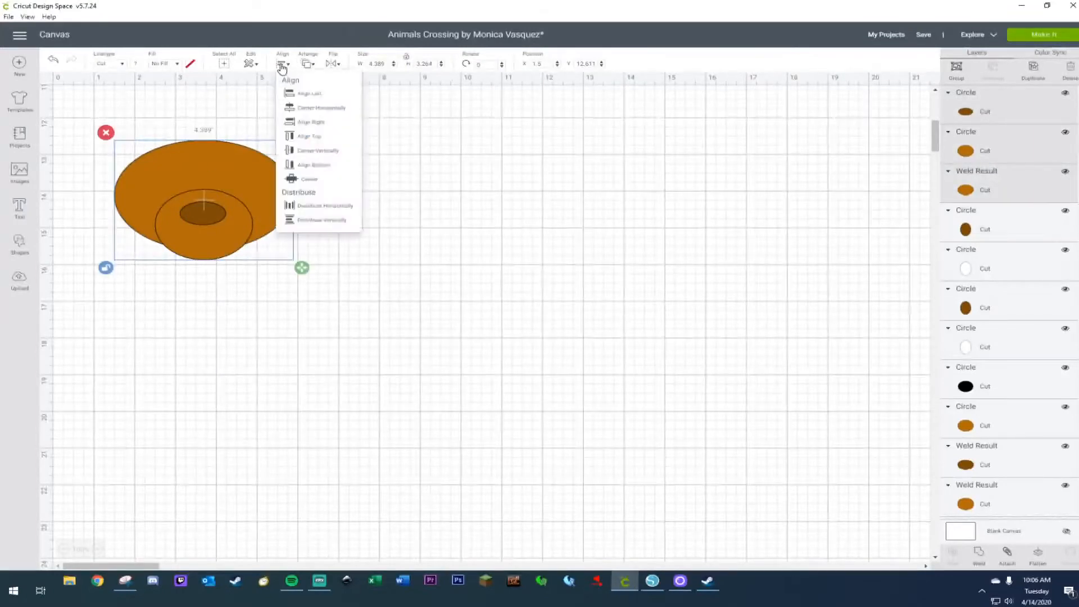
left_click(296, 110)
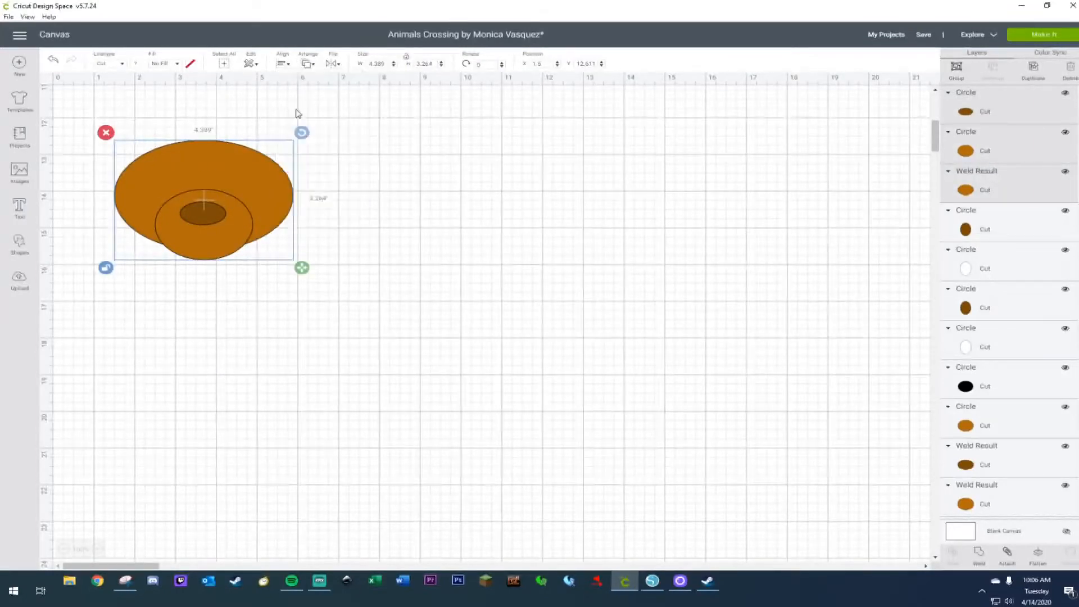
left_click(426, 267)
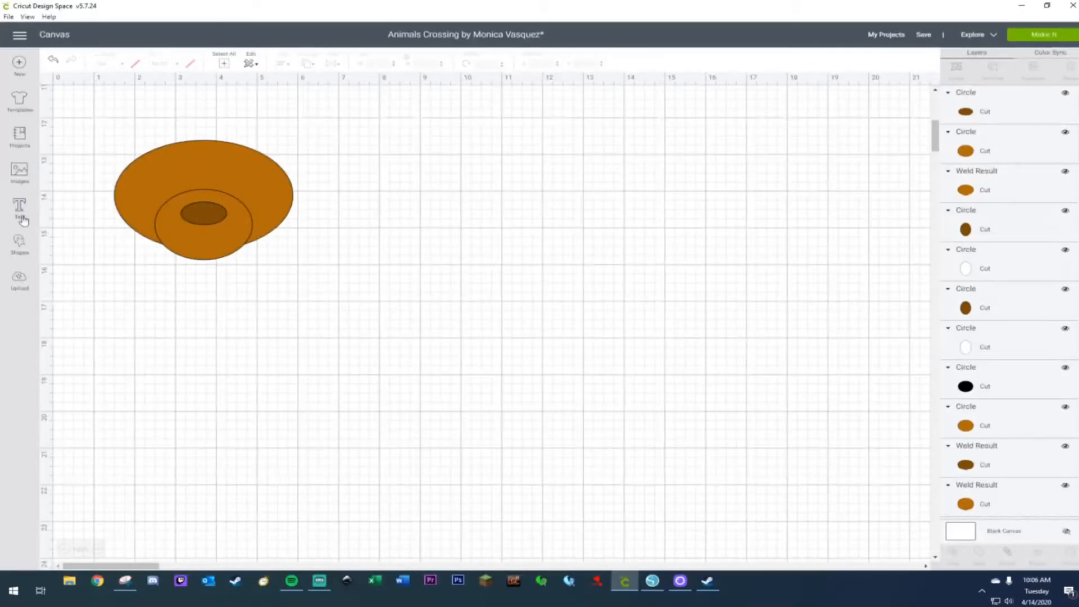
left_click(19, 243)
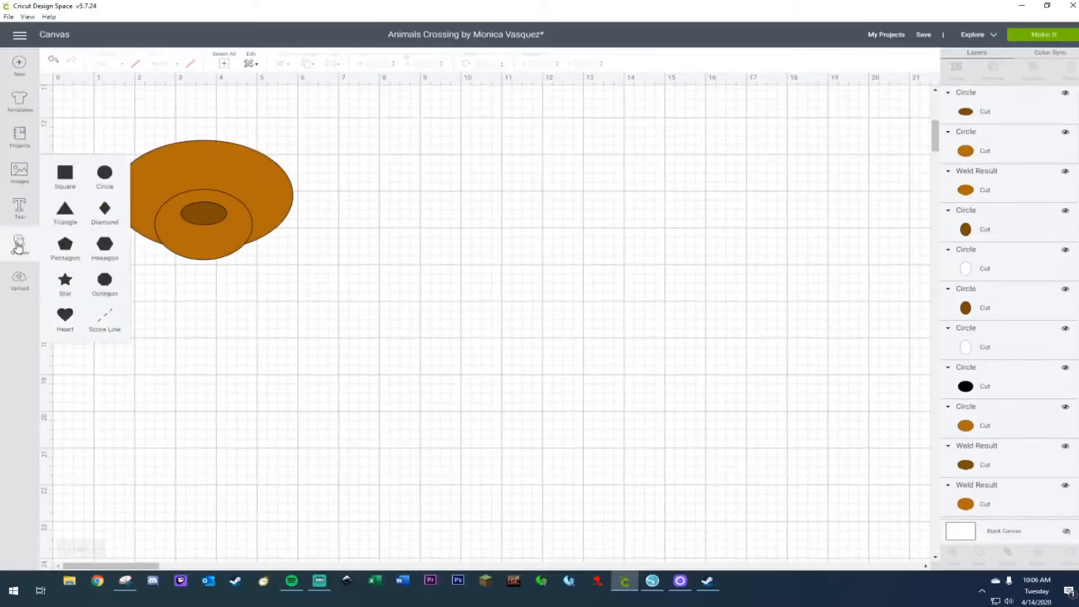
left_click(101, 171)
left_click_drag(264, 277, 501, 335)
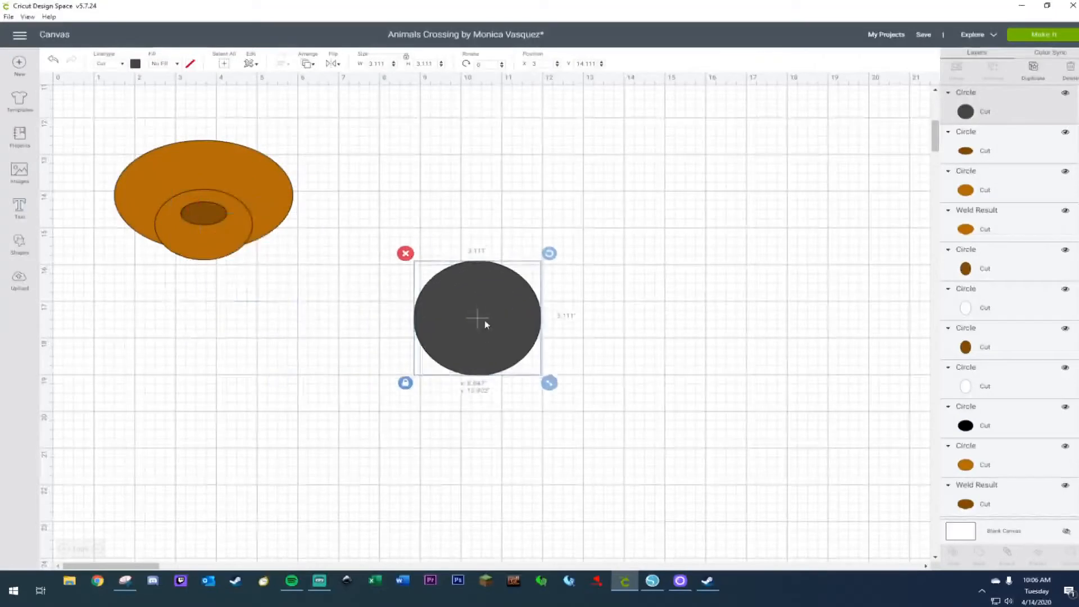
left_click(202, 218)
left_click(198, 238, "shift")
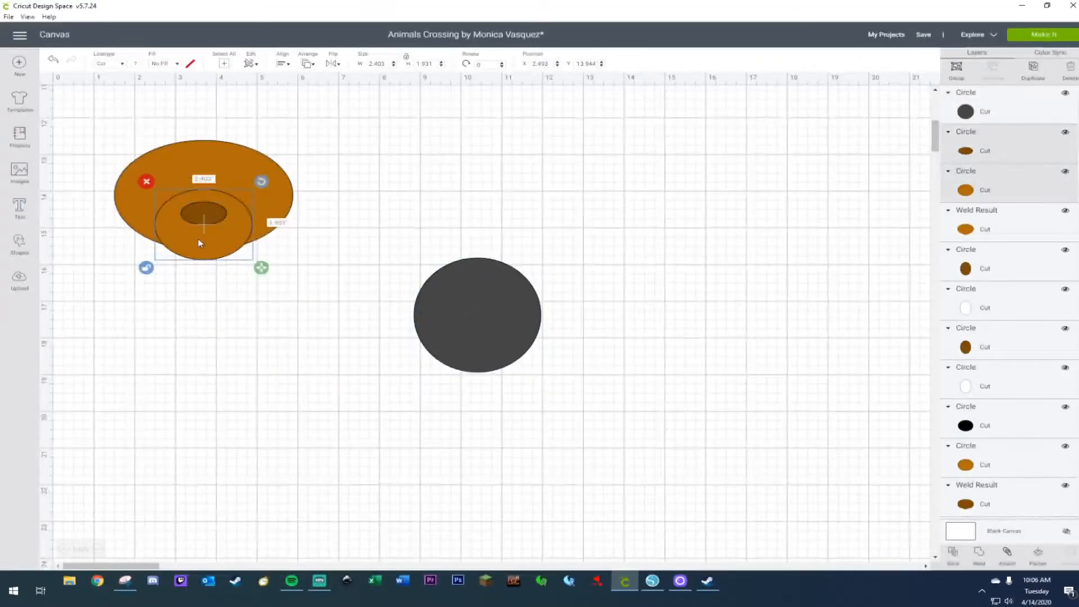
right_click(198, 238)
left_click(243, 404)
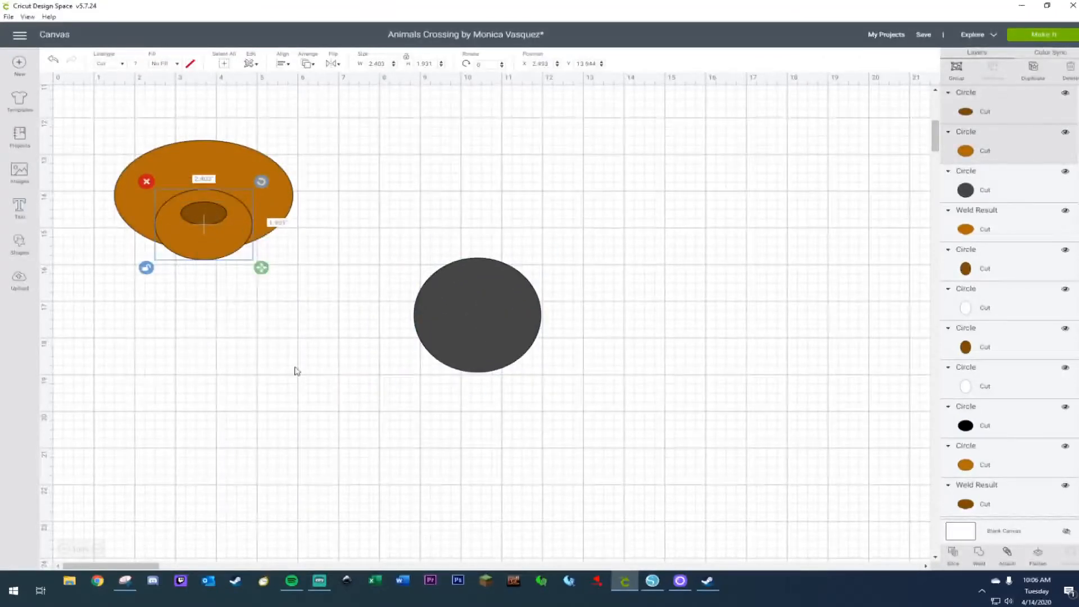
left_click(377, 360)
left_click_drag(510, 316, 503, 315)
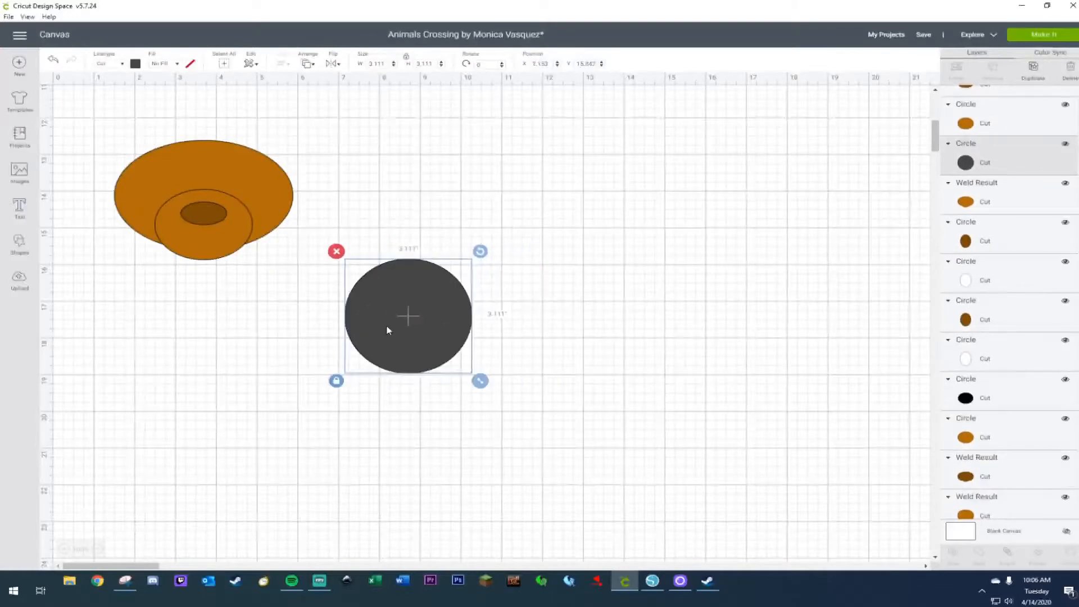
key("Delete")
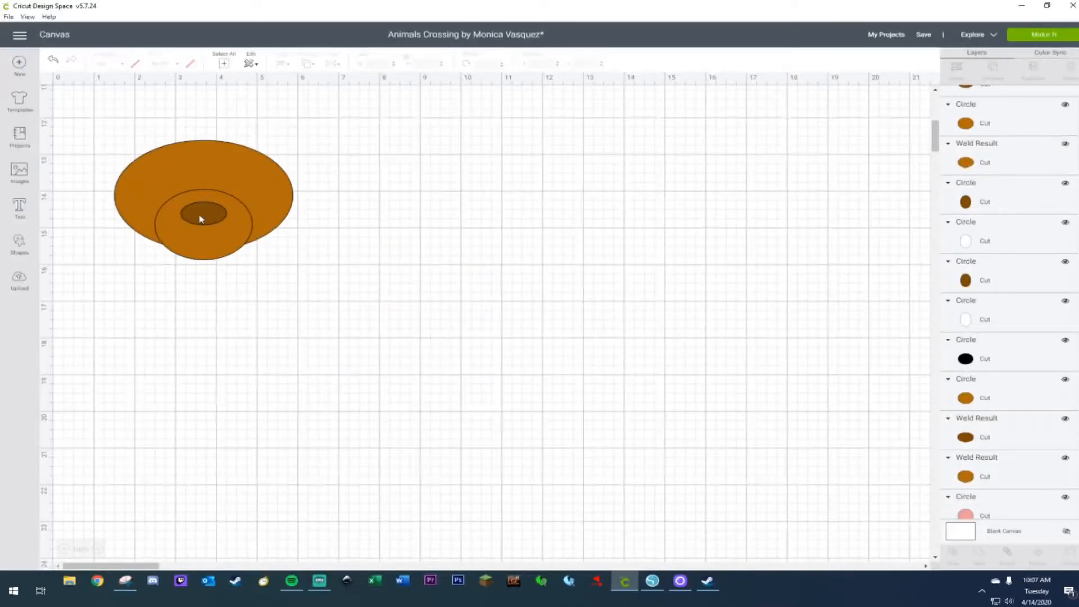
Duplicate the head shape, shrink the copy to about 2.58 by 1.91 inches, place it over the upper head and colour it dark brown.
left_click(187, 171)
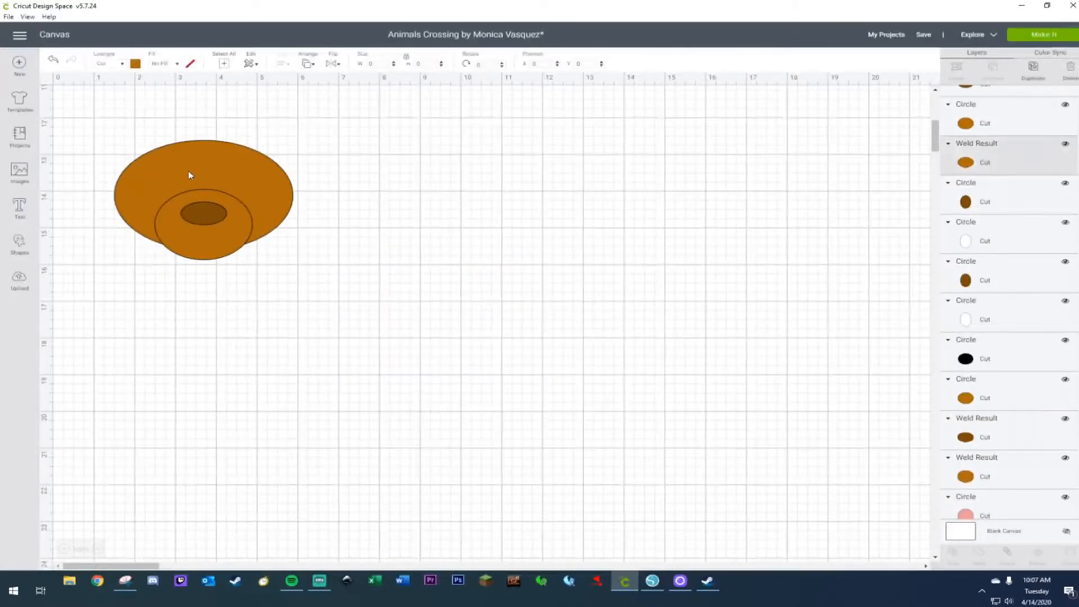
left_click_drag(238, 205, 391, 203)
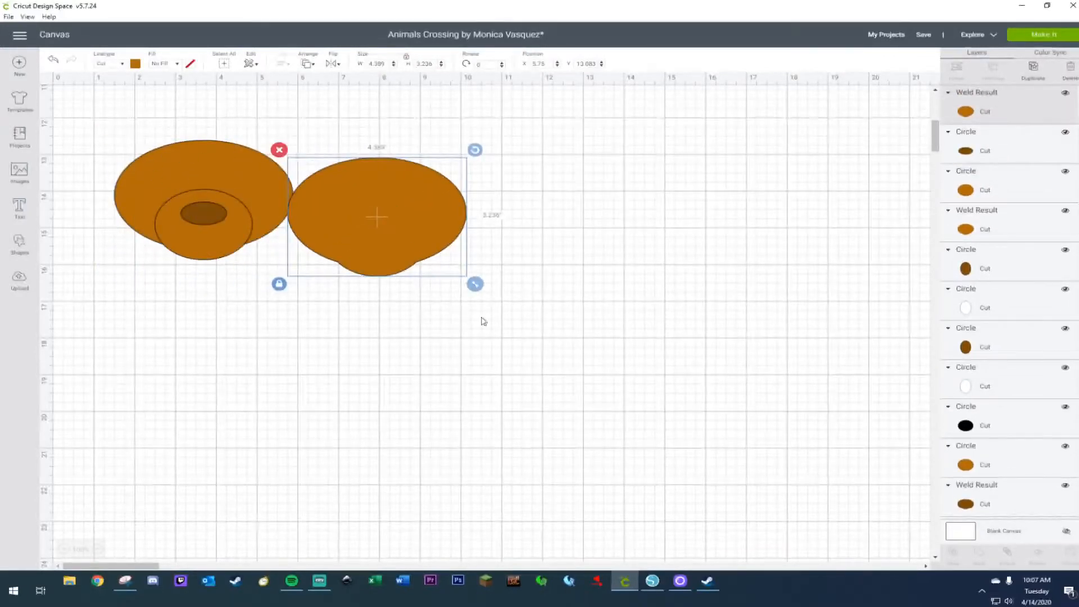
left_click_drag(475, 284, 401, 236)
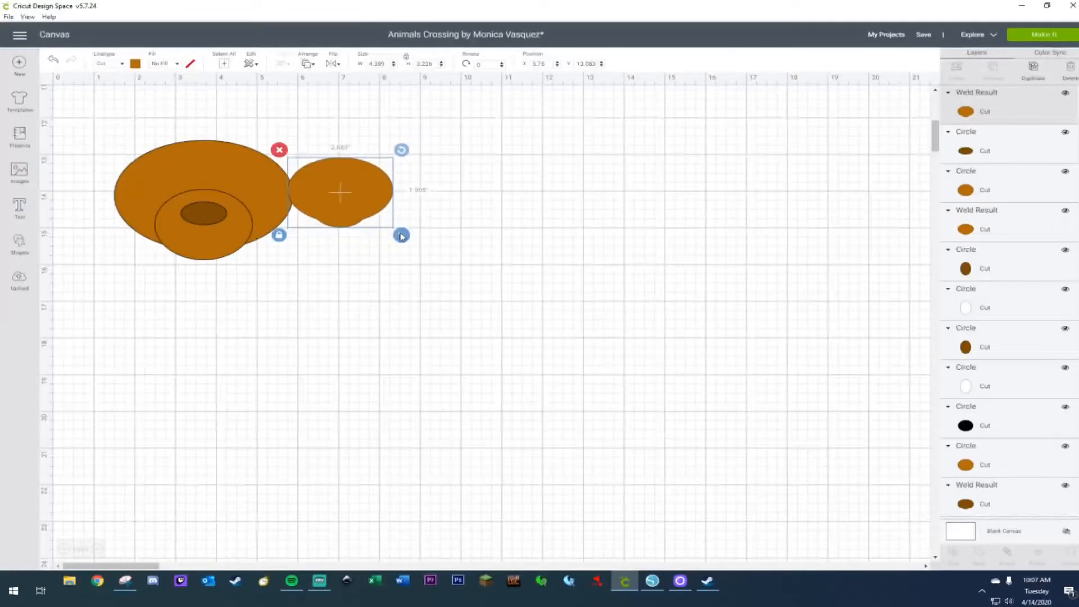
left_click_drag(349, 204, 195, 189)
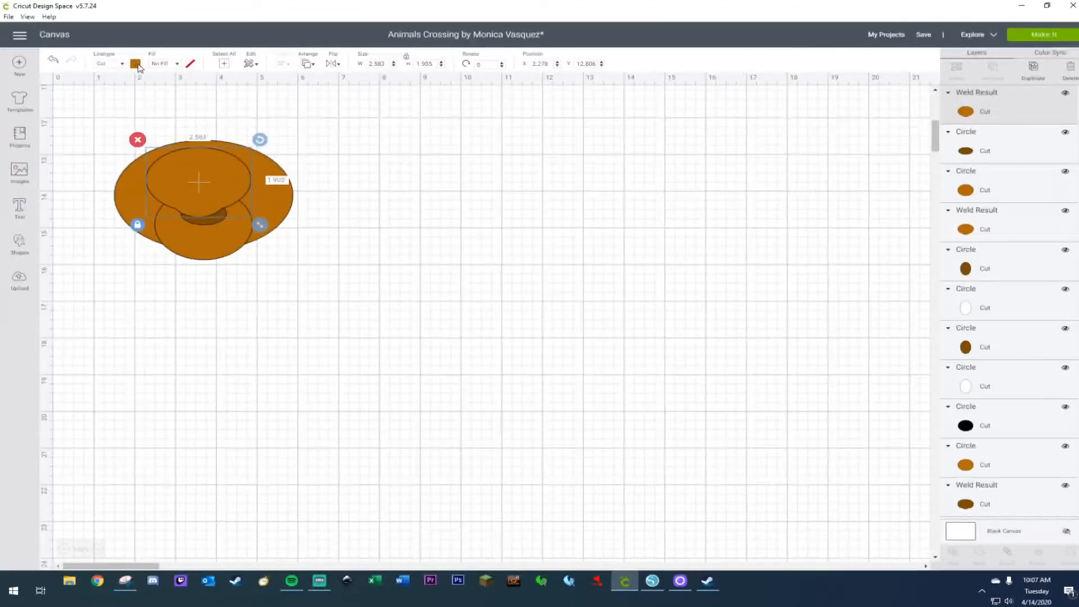
left_click(136, 64)
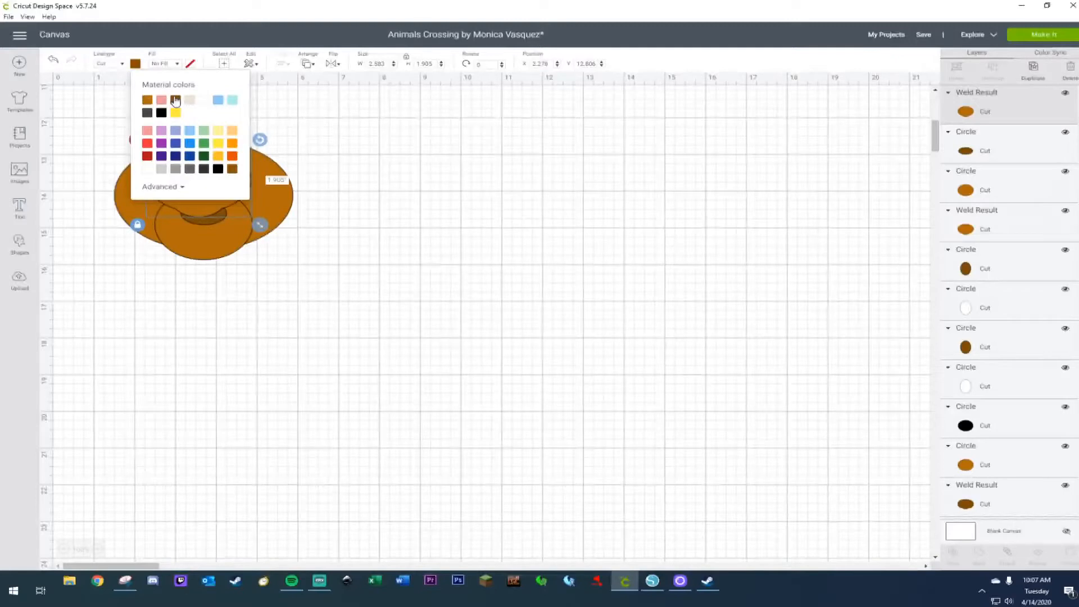
left_click(175, 100)
left_click(416, 222)
Send the nose and muzzle to the front and stretch the dark face patch behind them to about 3.47 by 2.09 inches.
left_click(212, 217)
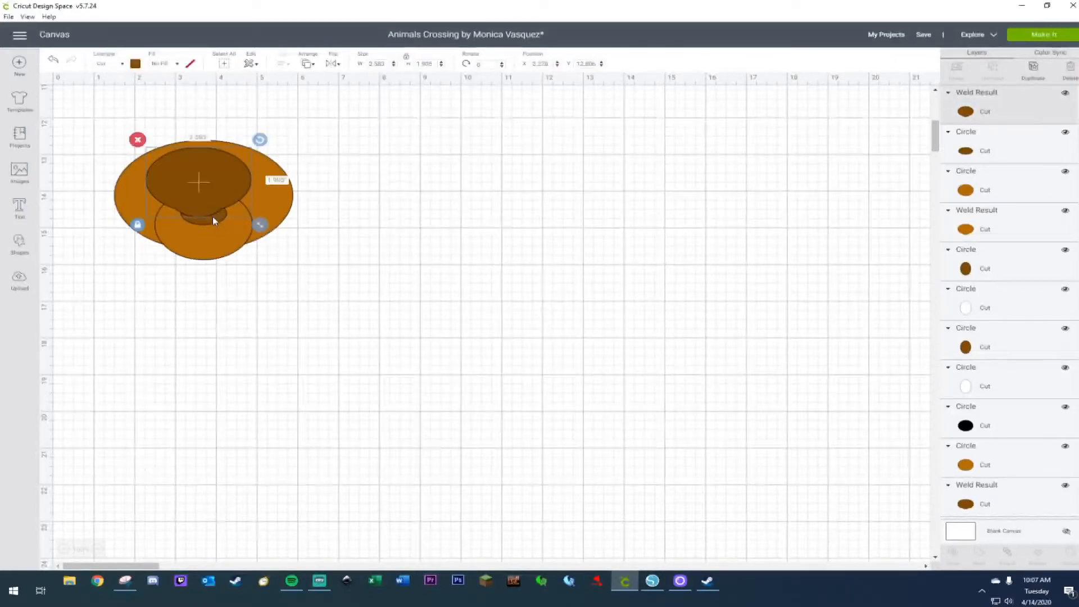
left_click(215, 234, "shift")
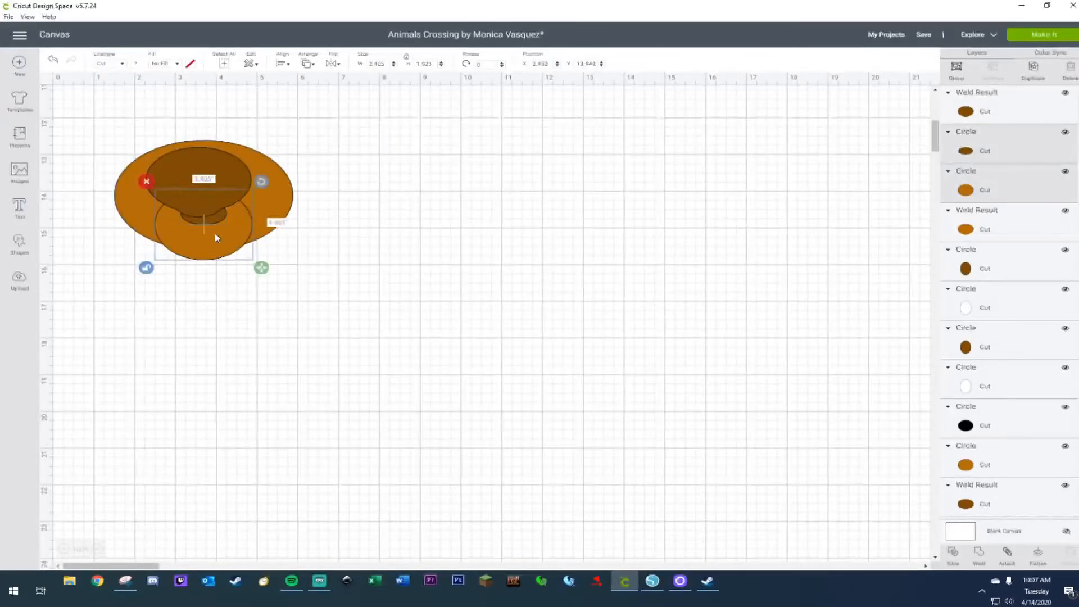
right_click(216, 235)
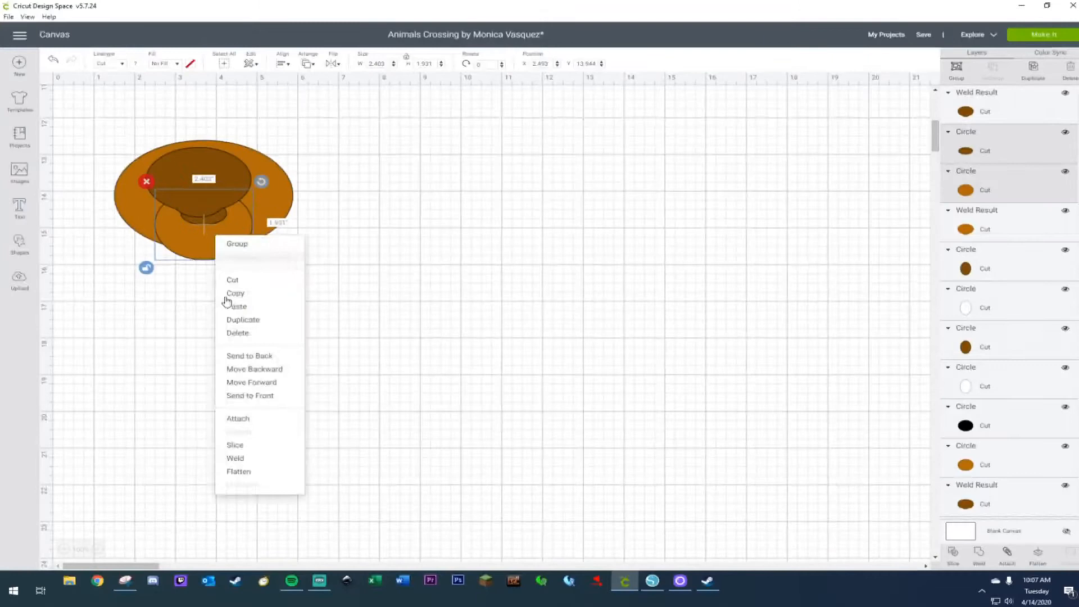
left_click(241, 395)
left_click_drag(203, 182, 188, 184)
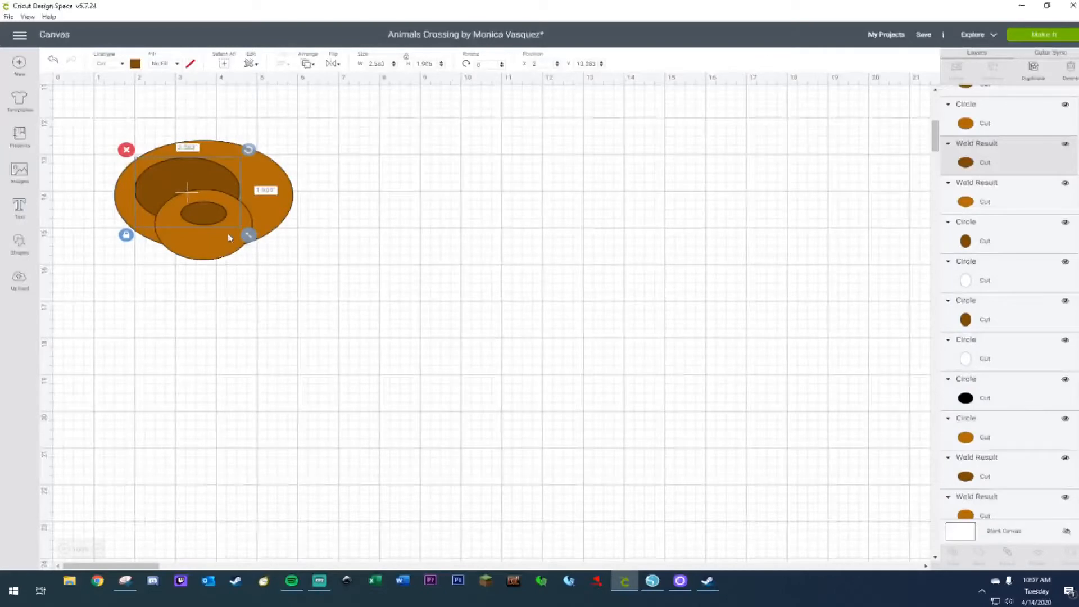
left_click_drag(250, 236, 287, 244)
Recolour the nose and the inner face patch together to the lighter custom brown #9f600a.
left_click(202, 213)
left_click(204, 171, "shift")
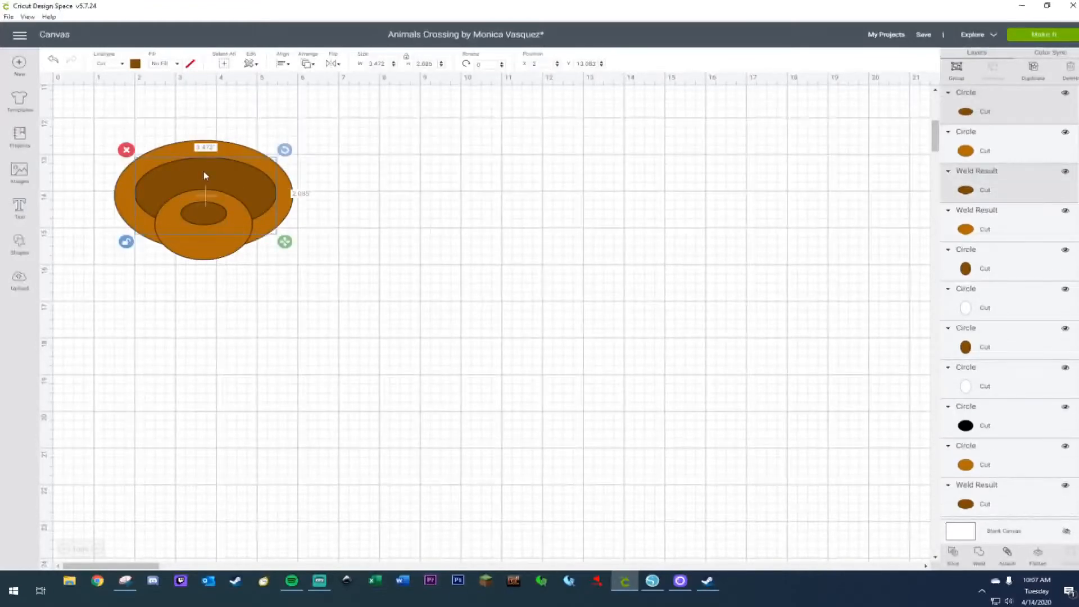
left_click(136, 64)
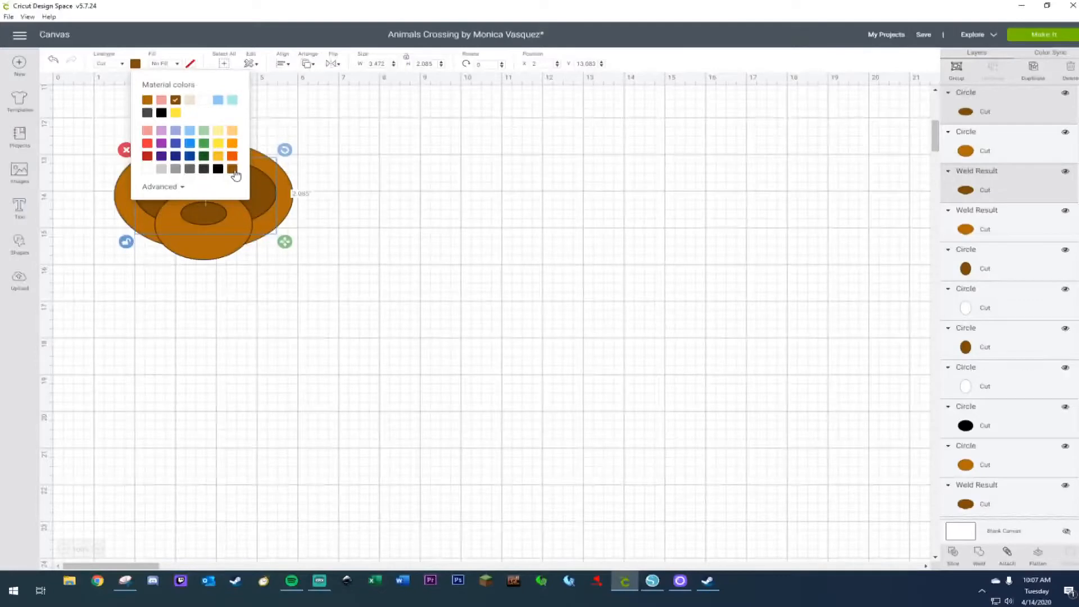
left_click(234, 171)
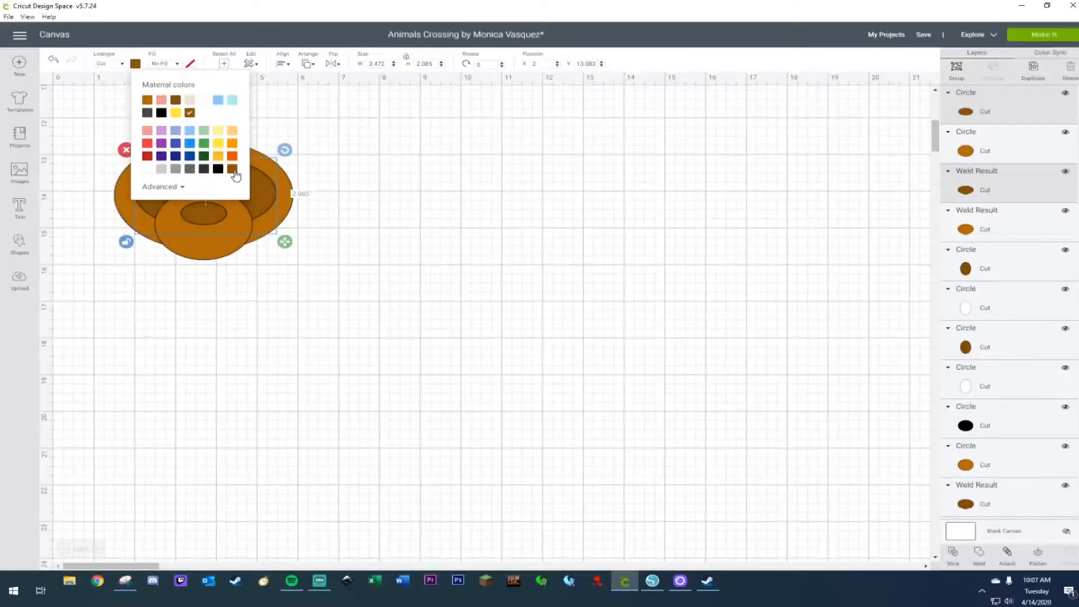
left_click(160, 189)
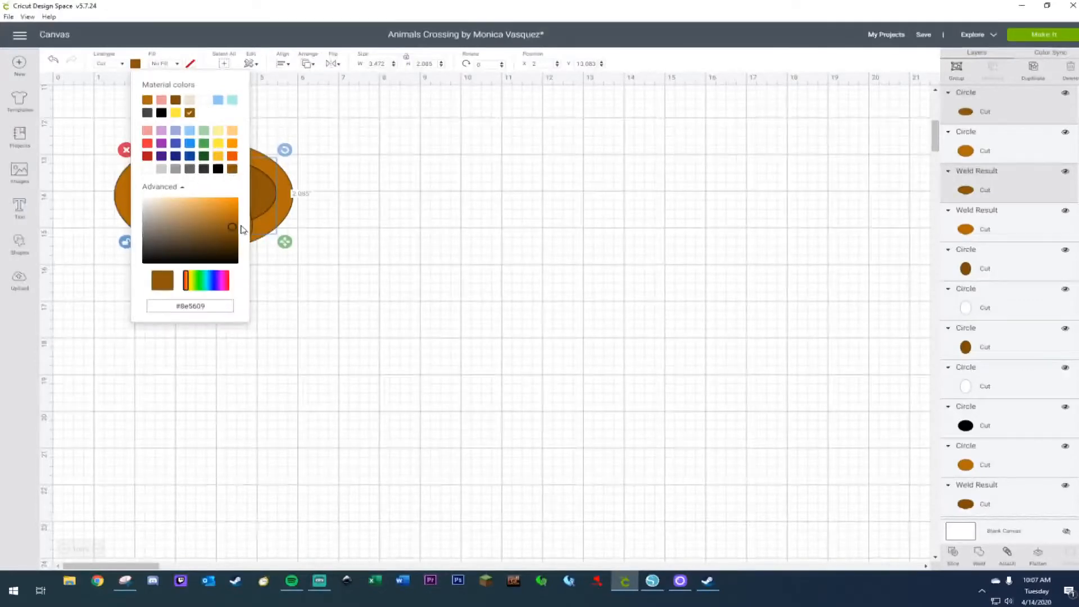
left_click_drag(235, 229, 235, 226)
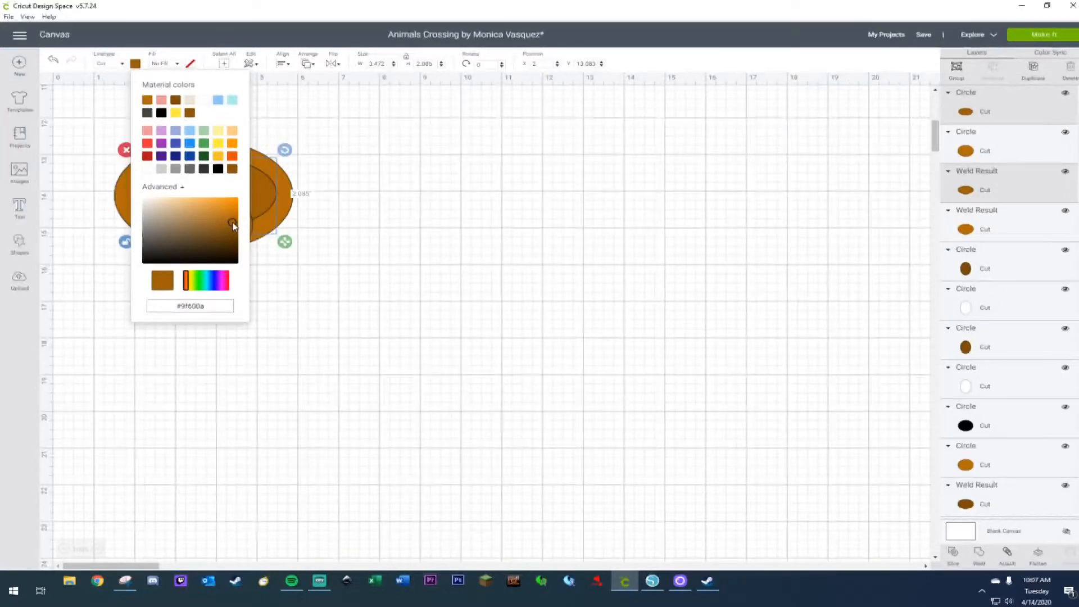
left_click(384, 260)
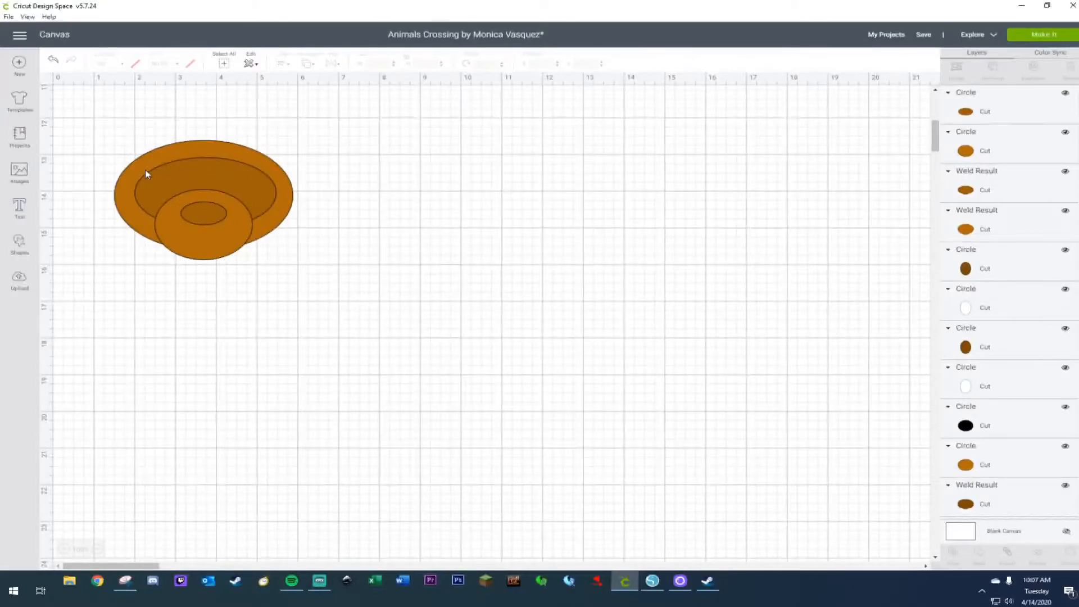
Compare with the finished bear-like faces and recolour the nose and inner face patch to their dark brown.
scroll(416, 226, "up", 7)
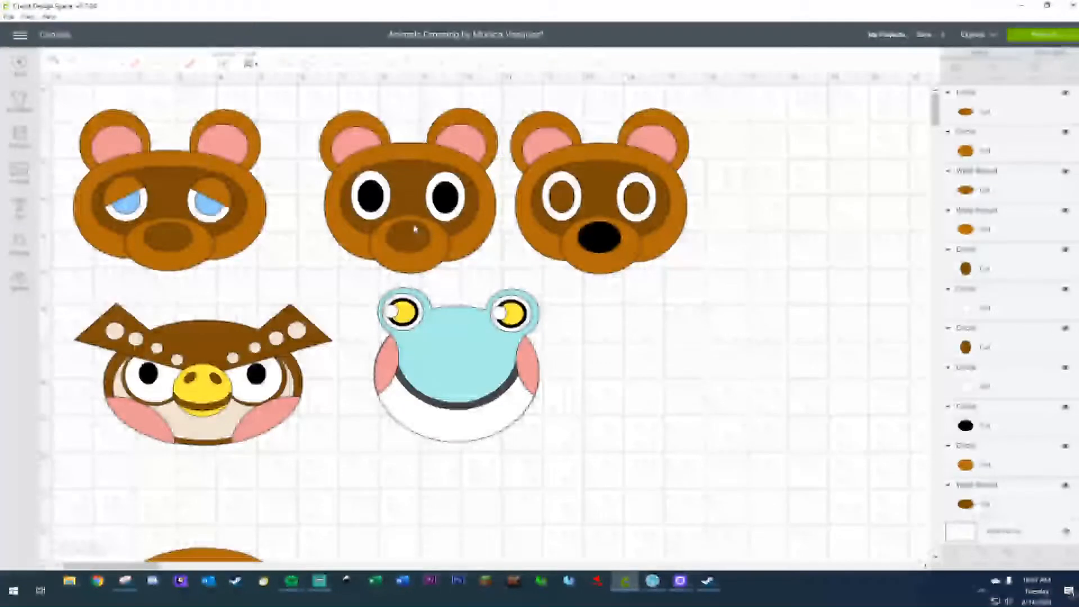
scroll(198, 240, "down", 1)
scroll(385, 400, "down", 7)
scroll(363, 379, "up", 6)
scroll(360, 365, "up", 3)
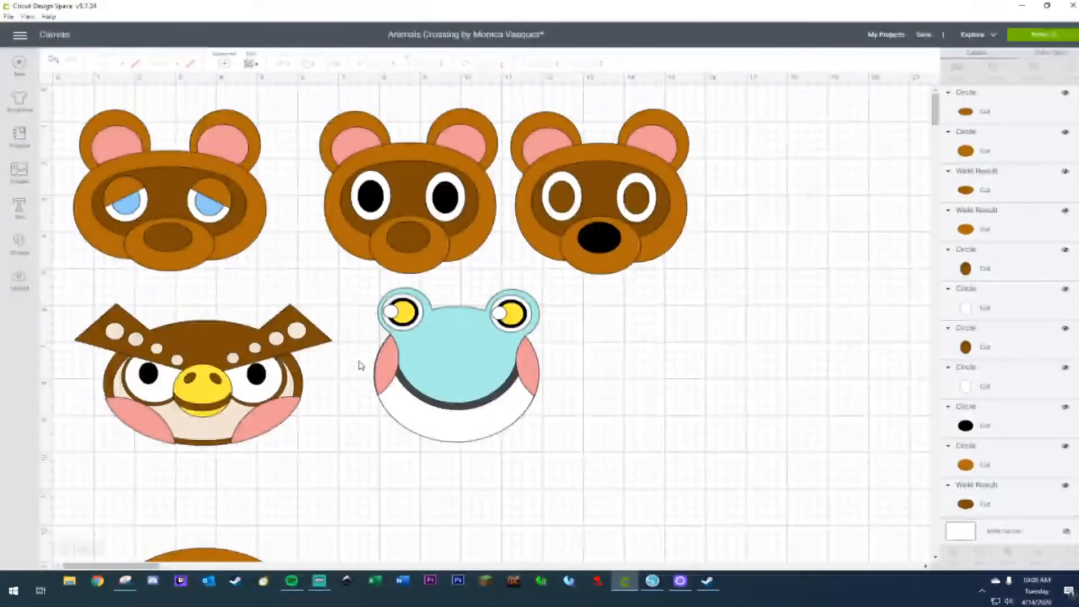
scroll(361, 366, "down", 7)
left_click(204, 430)
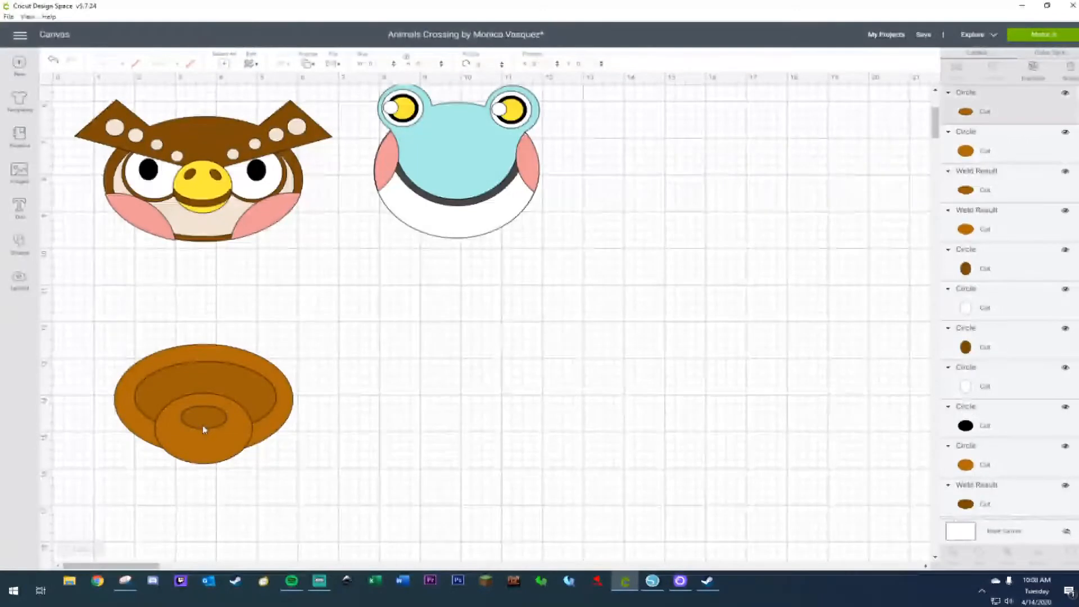
left_click(203, 379)
left_click(135, 63)
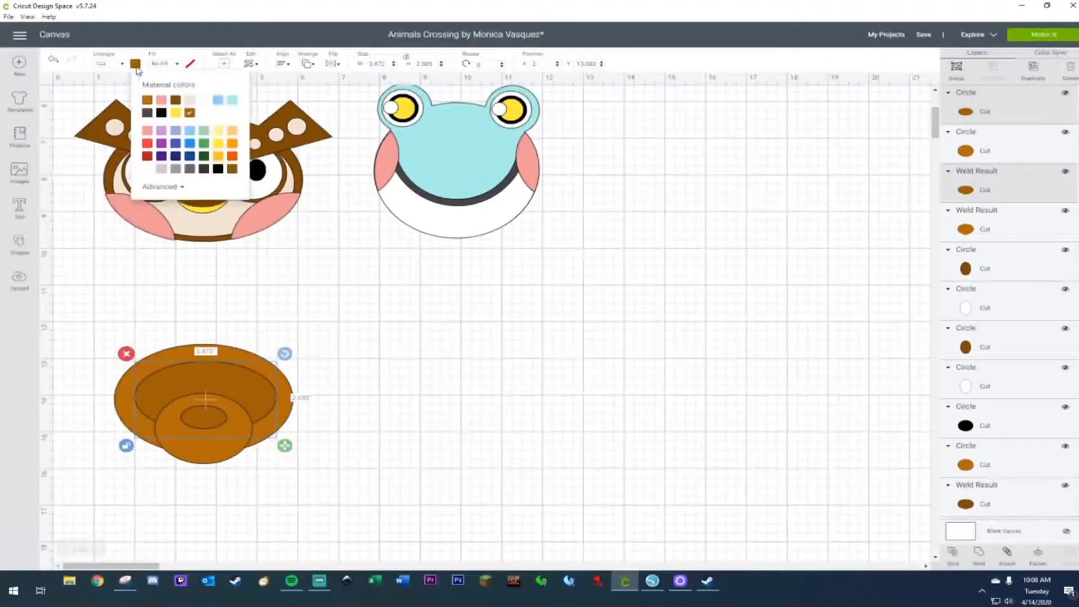
left_click(434, 406)
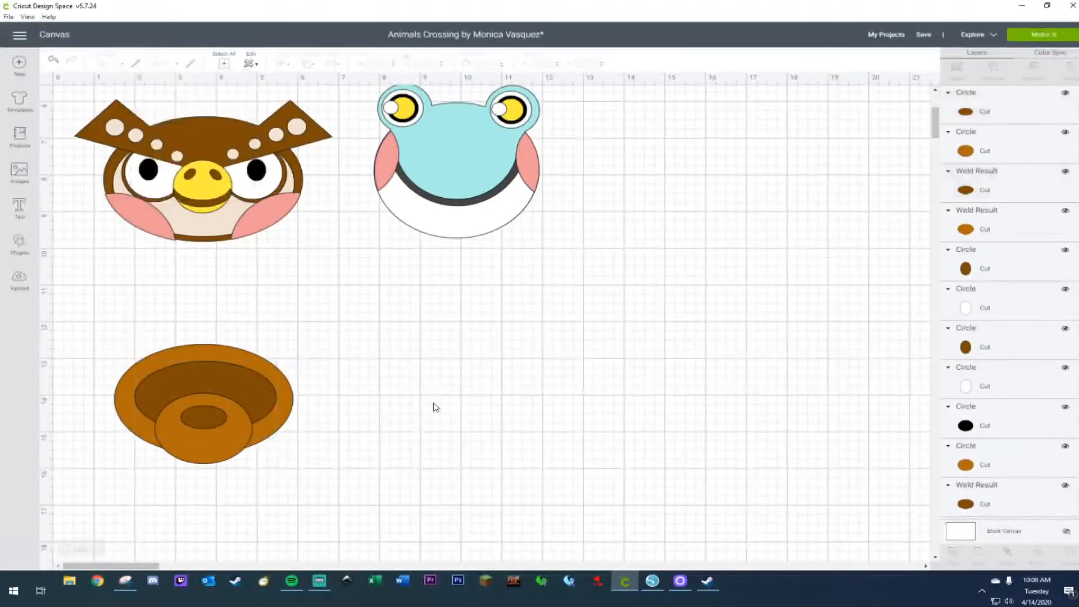
Add a circle beside the face, unlock its proportions and shrink it into an upright oval about 0.79 by 1.03 inches.
scroll(434, 404, "down", 6)
scroll(39, 239, "up", 5)
left_click(18, 244)
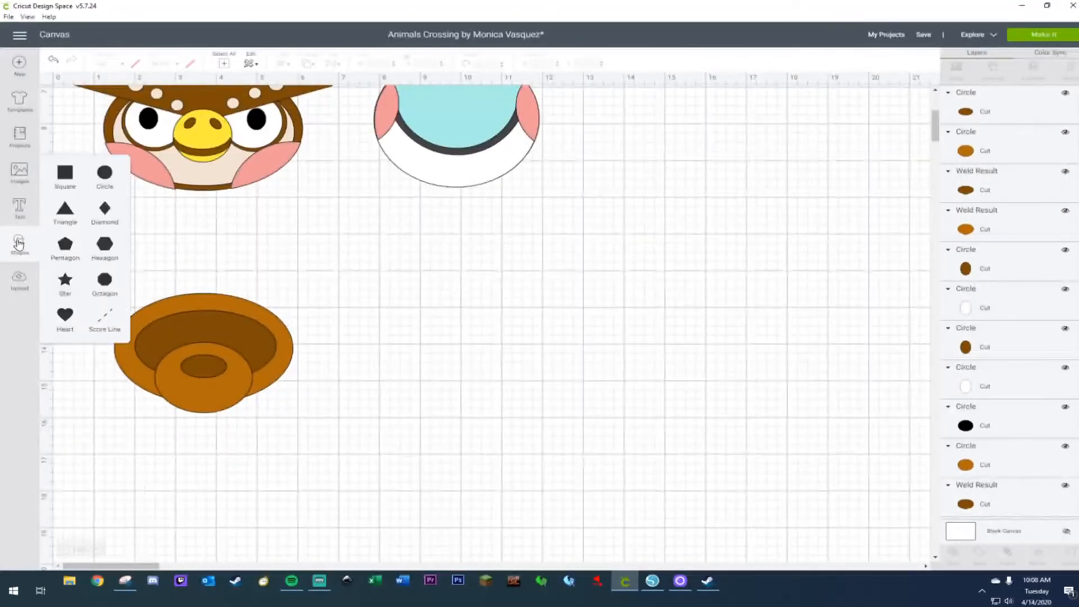
left_click(104, 174)
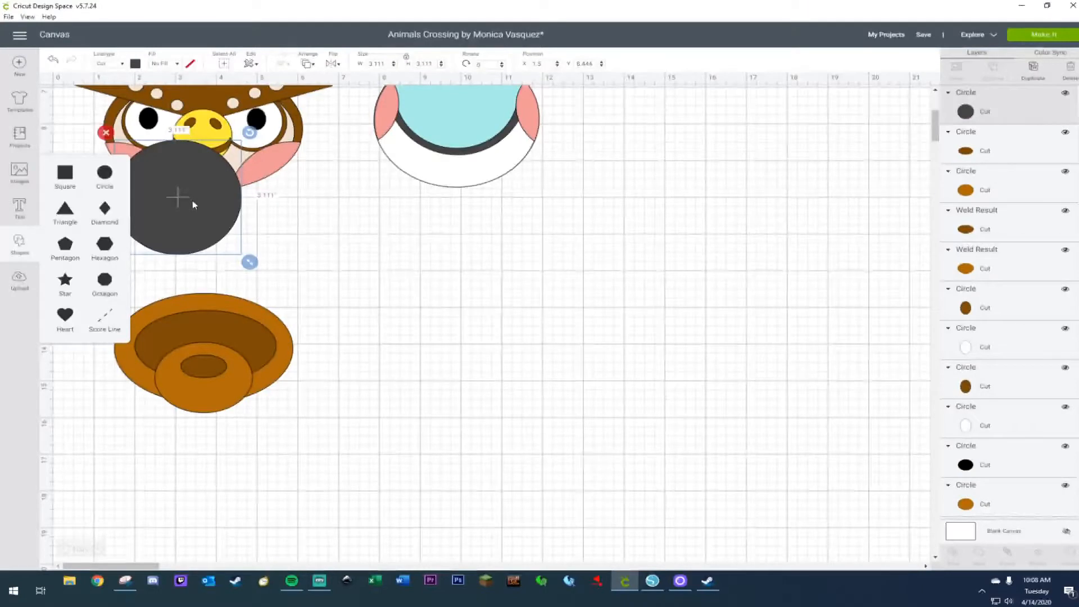
left_click_drag(192, 200, 414, 327)
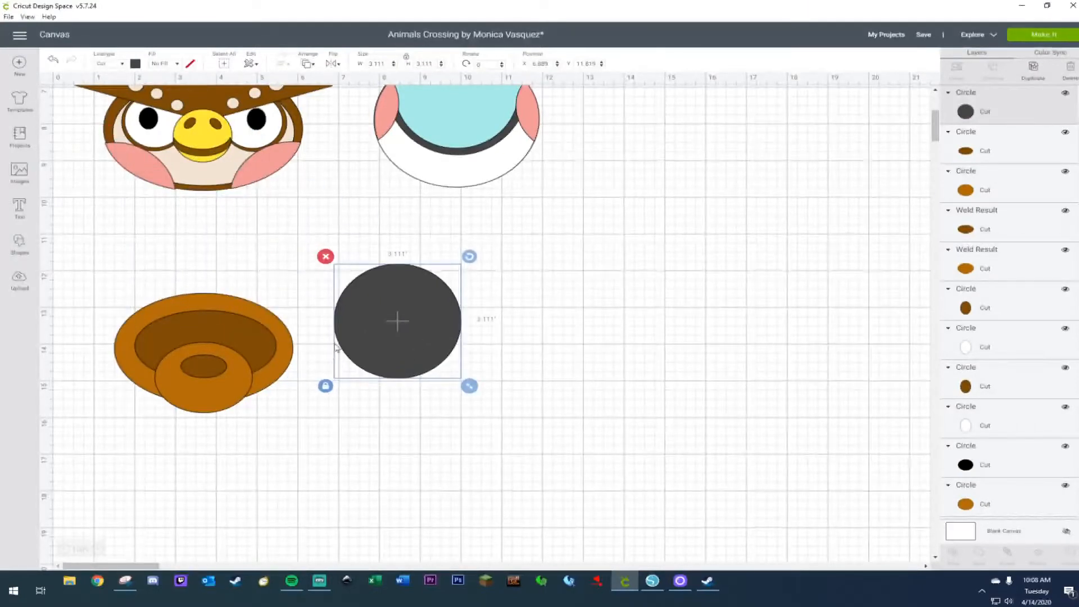
left_click_drag(392, 331, 380, 353)
left_click(314, 409)
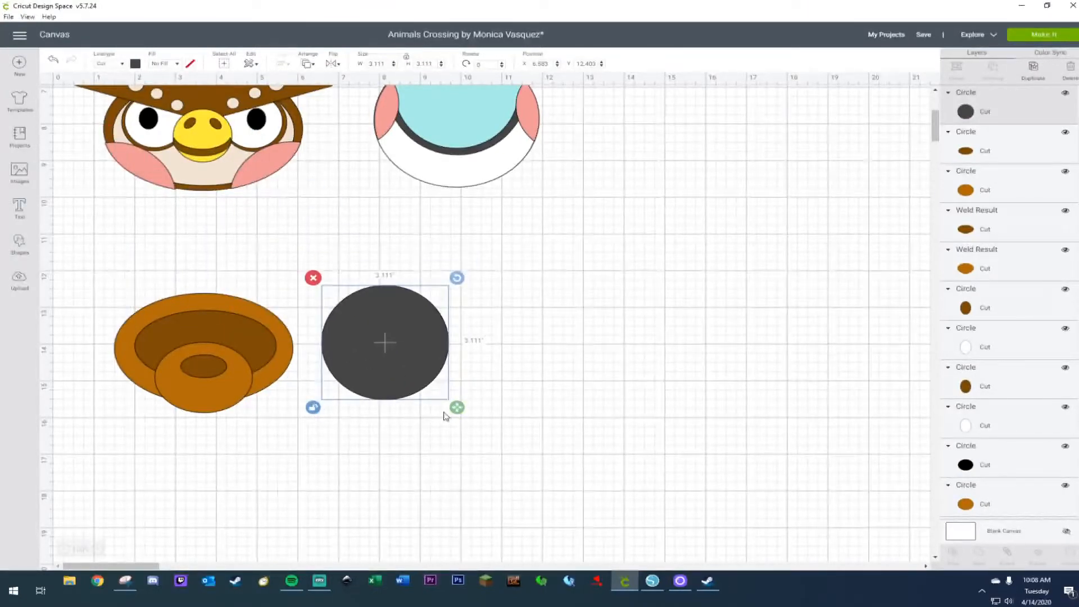
left_click_drag(458, 408, 447, 332)
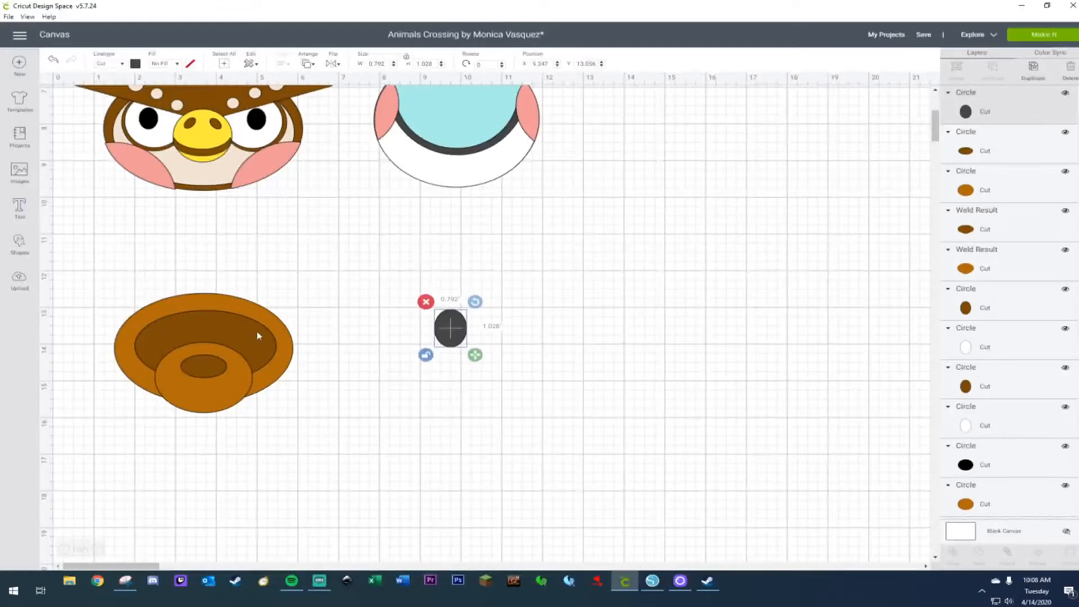
Try to stretch the whole brown face taller and shrink the dark grey oval to about 0.72 by 0.81 inches.
left_click_drag(94, 285, 317, 455)
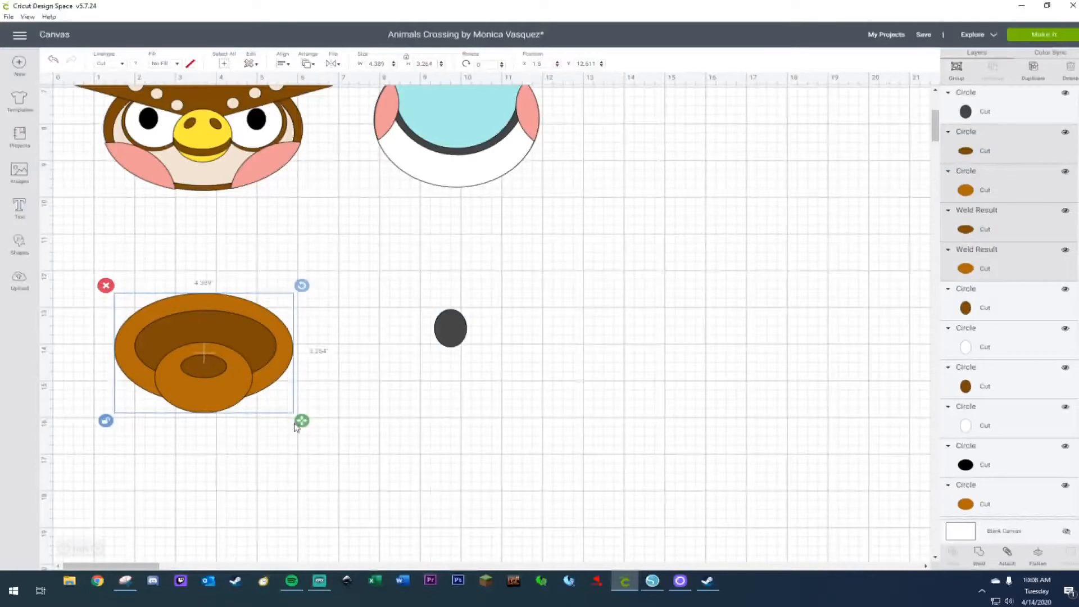
left_click_drag(303, 426, 305, 445)
left_click(429, 327)
left_click_drag(455, 334, 499, 351)
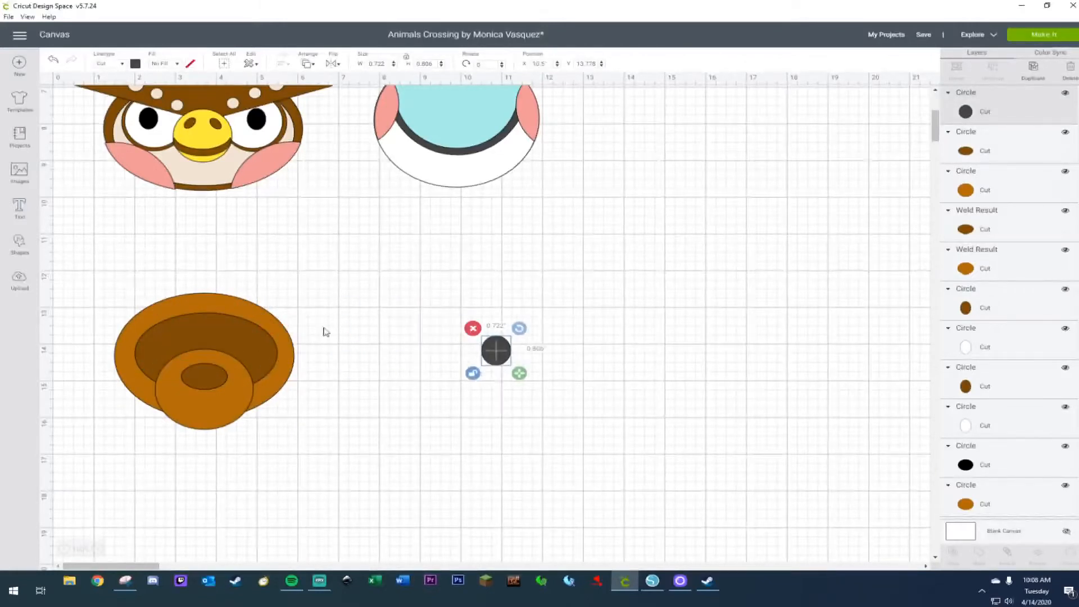
left_click(248, 335)
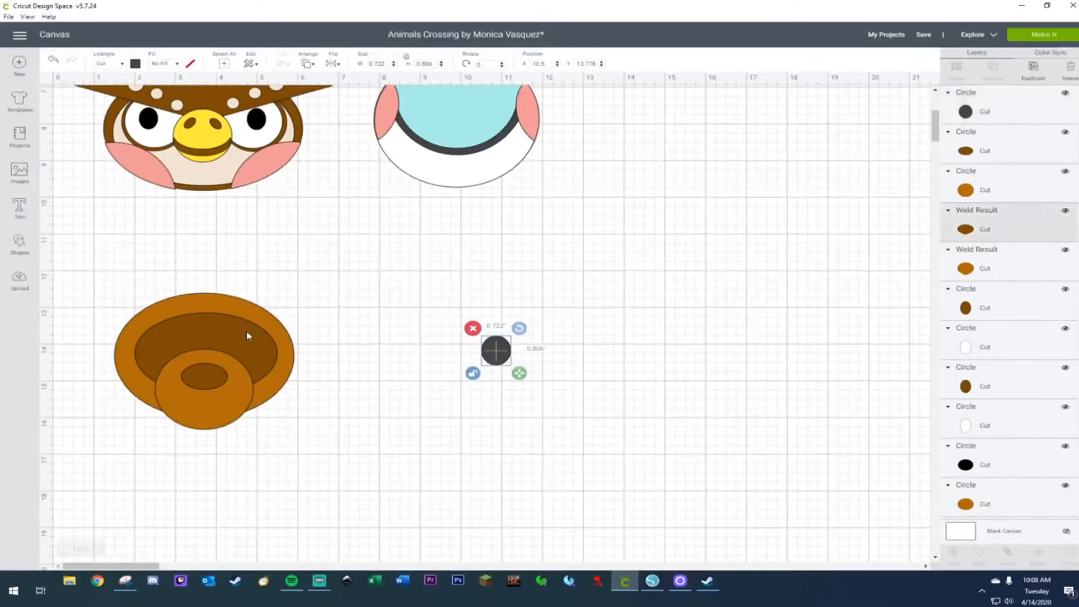
Undo the stretching of the face and the resizing and moving of the grey oval.
left_click(52, 63)
left_click(52, 62)
left_click(53, 63)
left_click(53, 63)
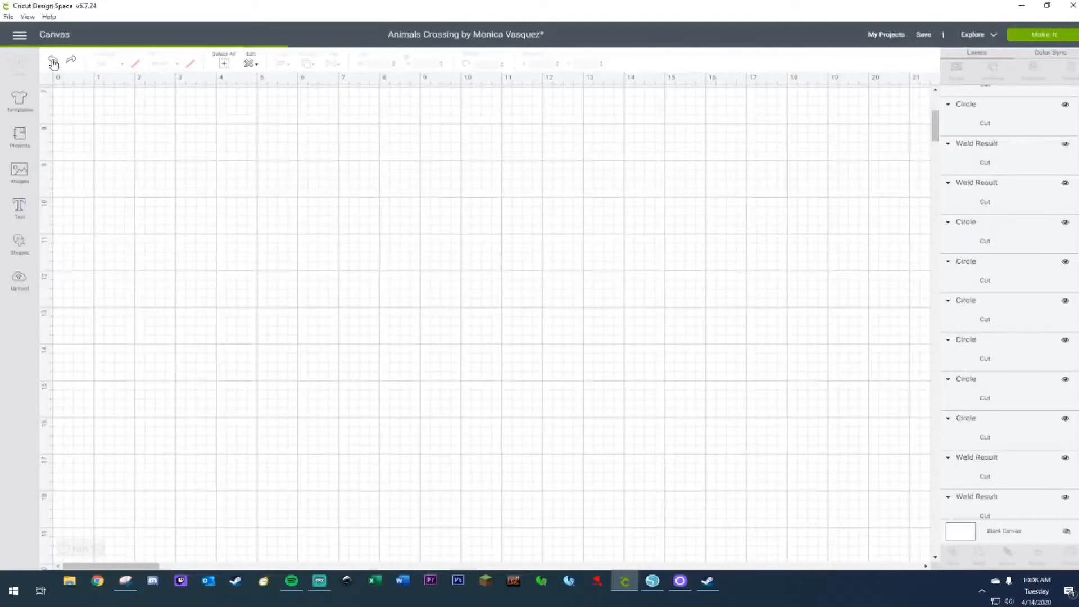
left_click(53, 63)
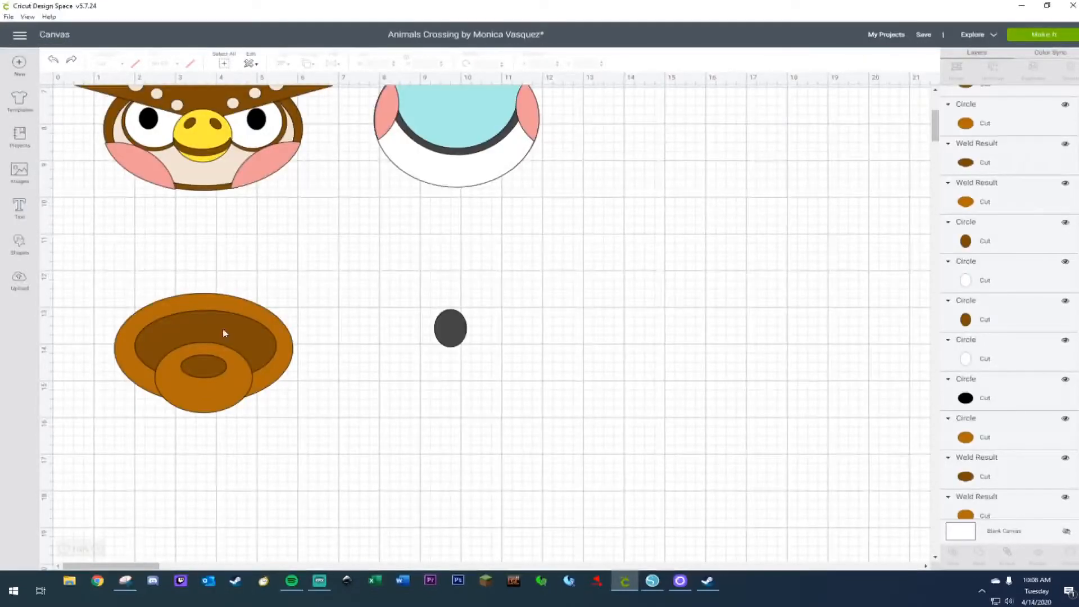
Unlock the dark inner face patch's proportions and stretch it to about 3.46 by 2.43 inches, raising its upper edge.
left_click(223, 333)
left_click(128, 396)
left_click_drag(231, 322, 231, 313)
left_click_drag(285, 387, 288, 404)
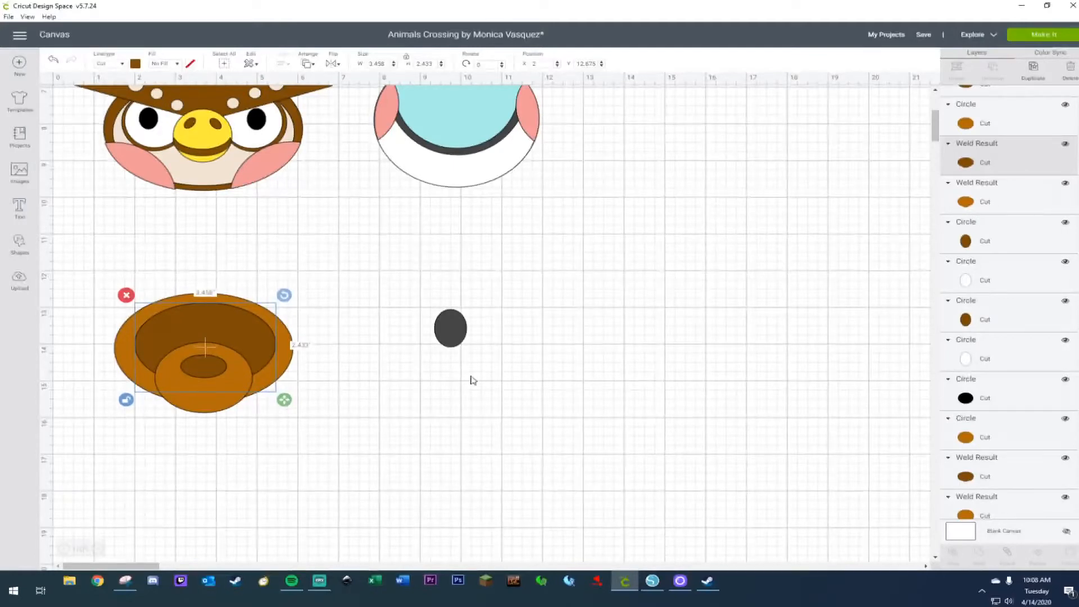
Shrink the grey oval to about 0.70 by 0.90 inches, try it on the face patch and recolour it white.
left_click_drag(444, 324, 375, 337)
left_click_drag(365, 324, 187, 360)
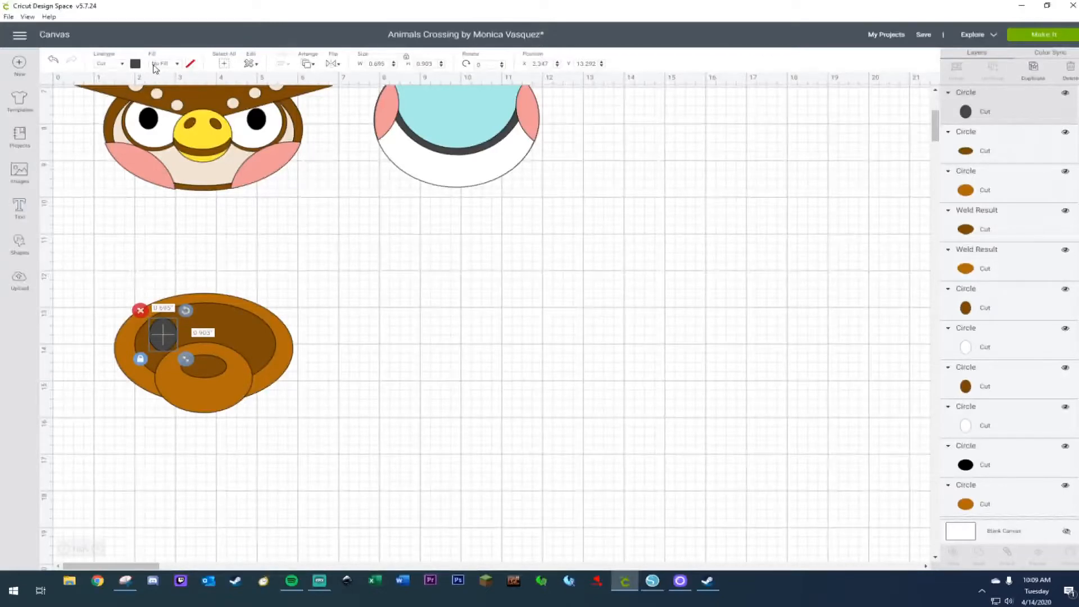
left_click(136, 64)
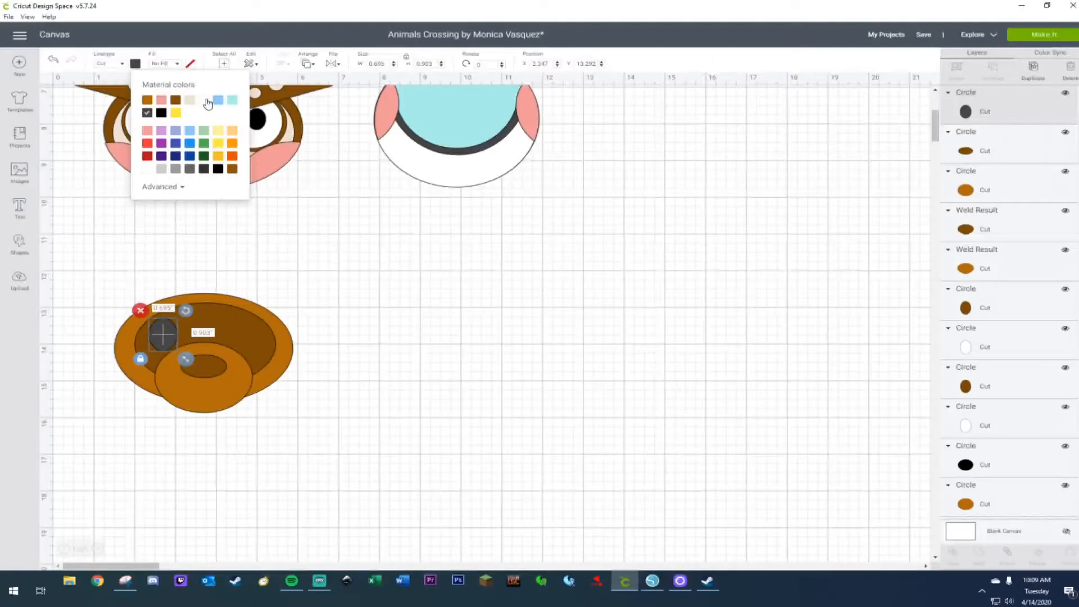
left_click(205, 101)
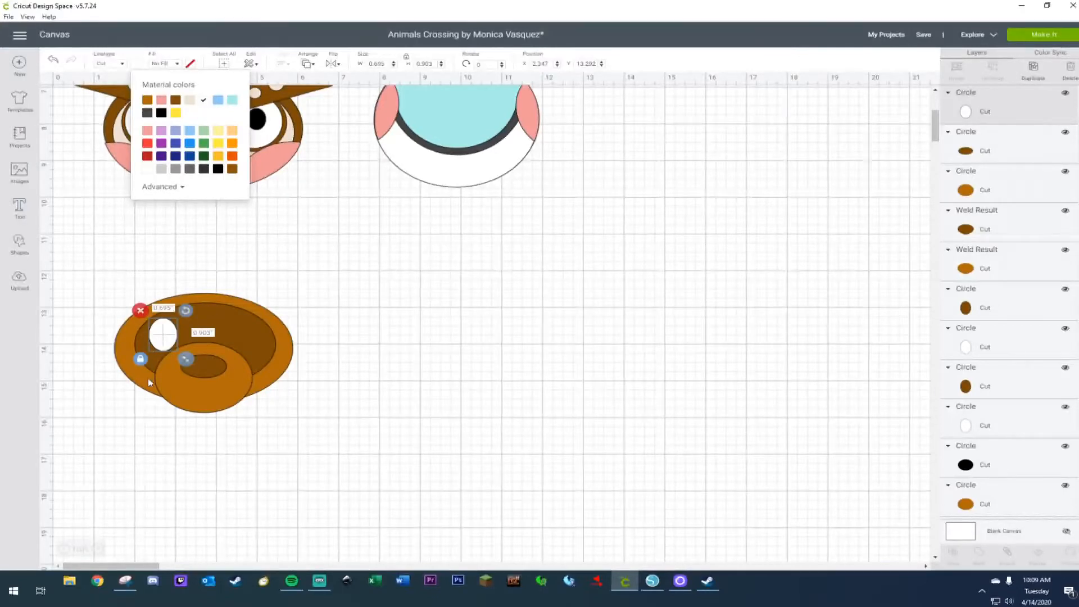
Move the white oval off the face and duplicate it twice, lining the copies up beside it.
left_click_drag(168, 331, 365, 327)
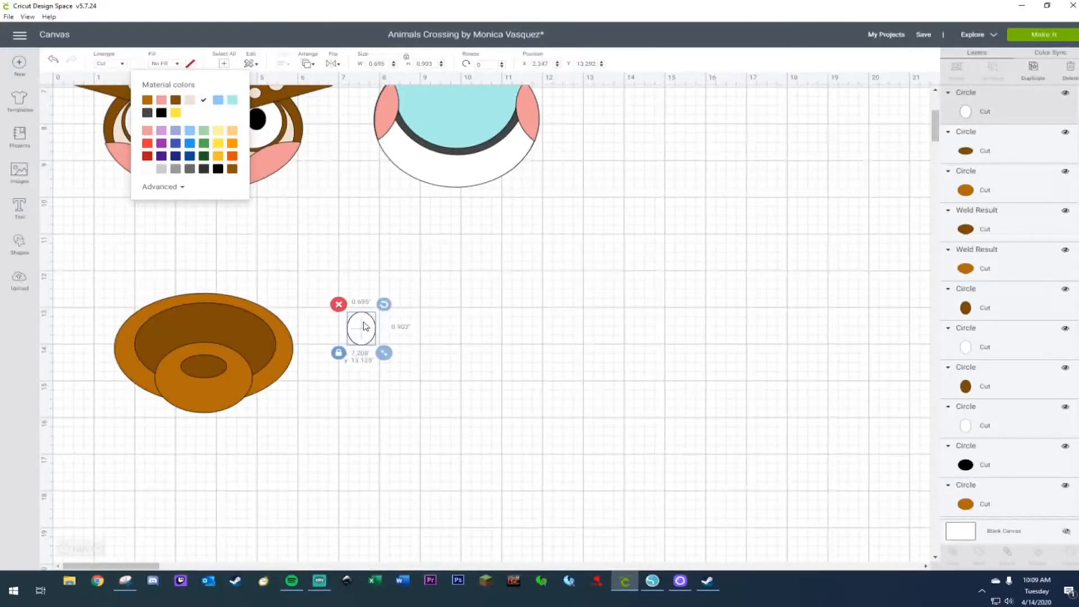
key("ctrl+d")
left_click_drag(366, 326, 473, 338)
key("ctrl+d")
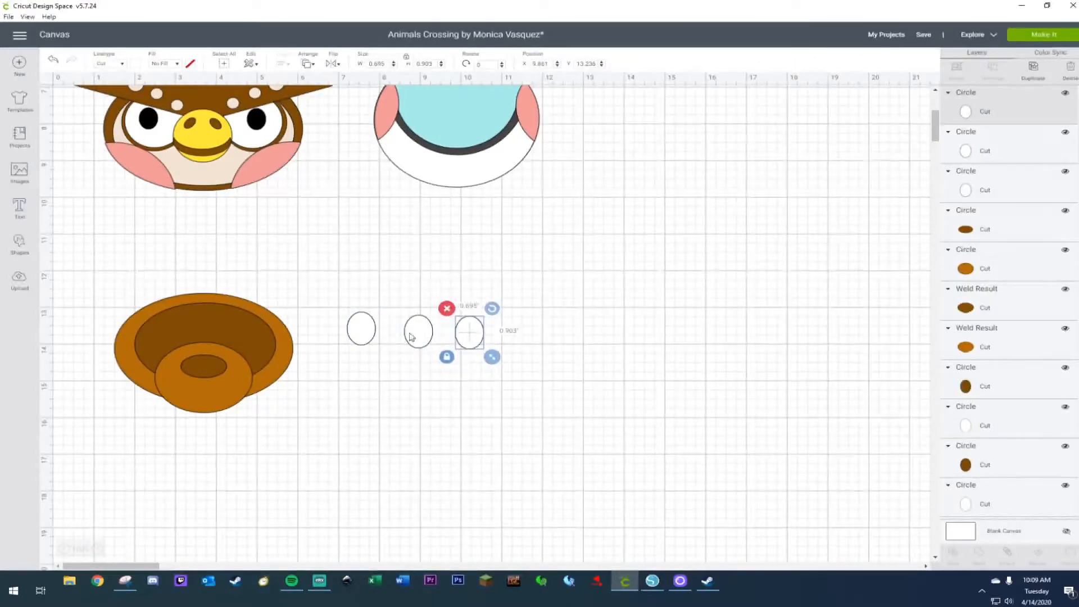
Recolour the middle oval light blue, shrink it to about 0.46 by 0.60 inches and centre it in the first white oval.
left_click(411, 337)
left_click(136, 66)
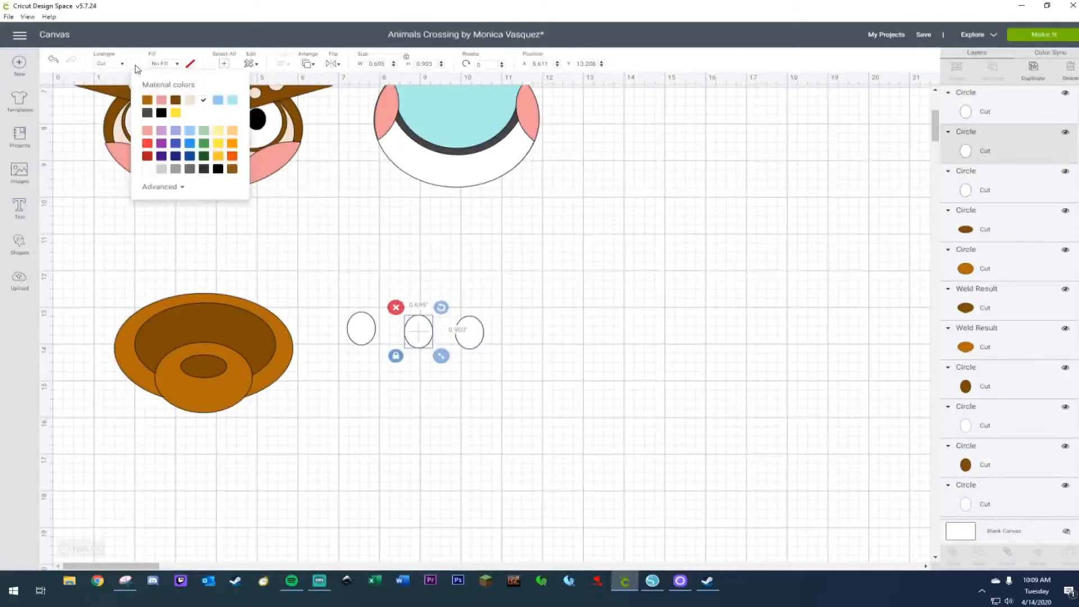
left_click(219, 105)
left_click(441, 390)
left_click(422, 340)
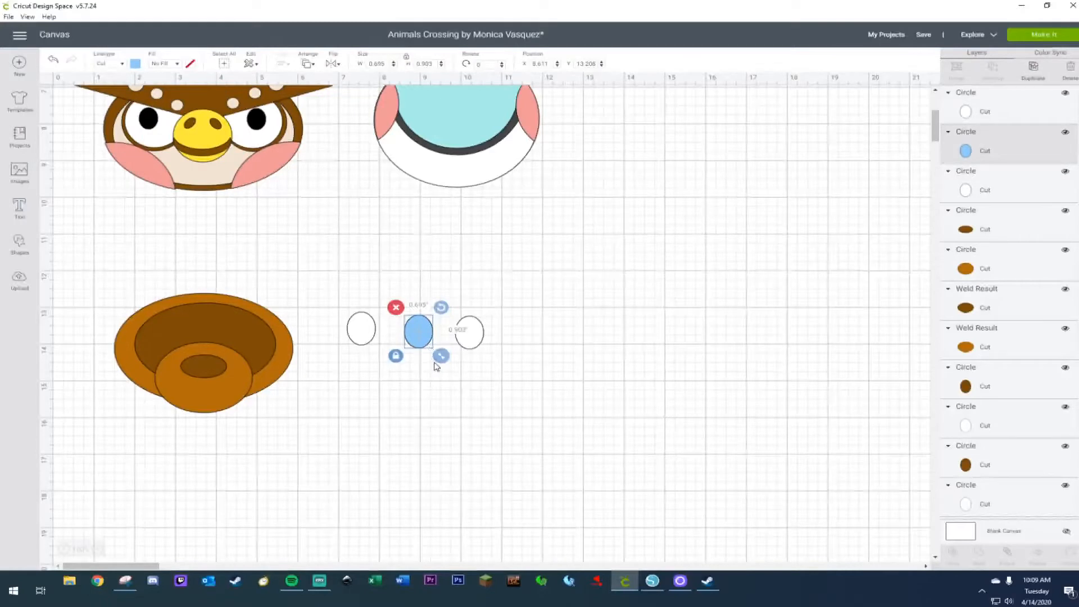
left_click_drag(441, 355, 346, 337)
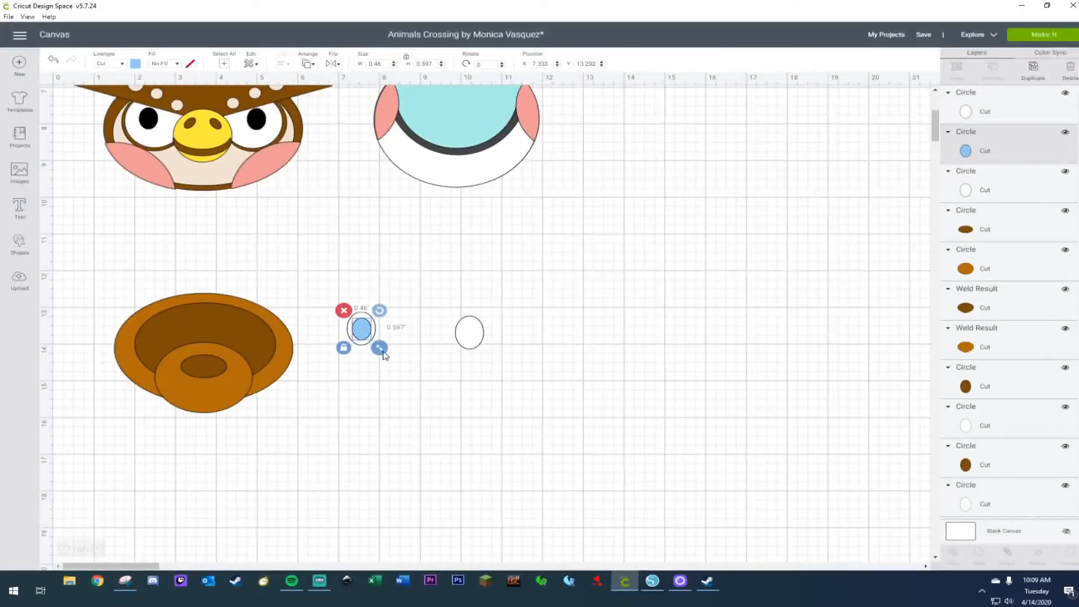
left_click(421, 313)
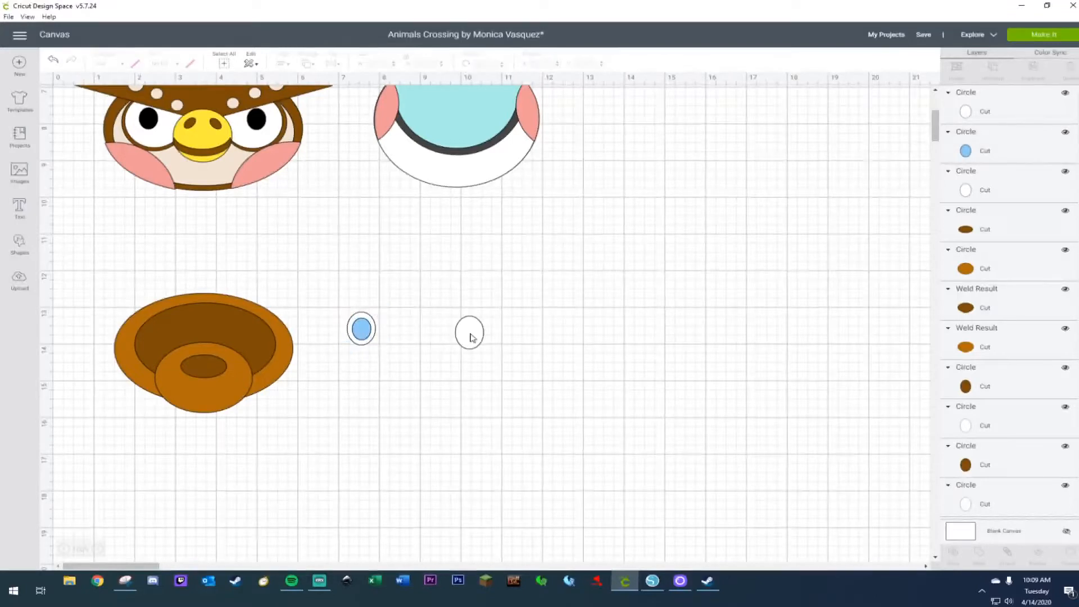
Add a square, rotate it to about 342 degrees and lay it over the lower part of the spare white oval.
left_click(469, 332)
left_click(20, 245)
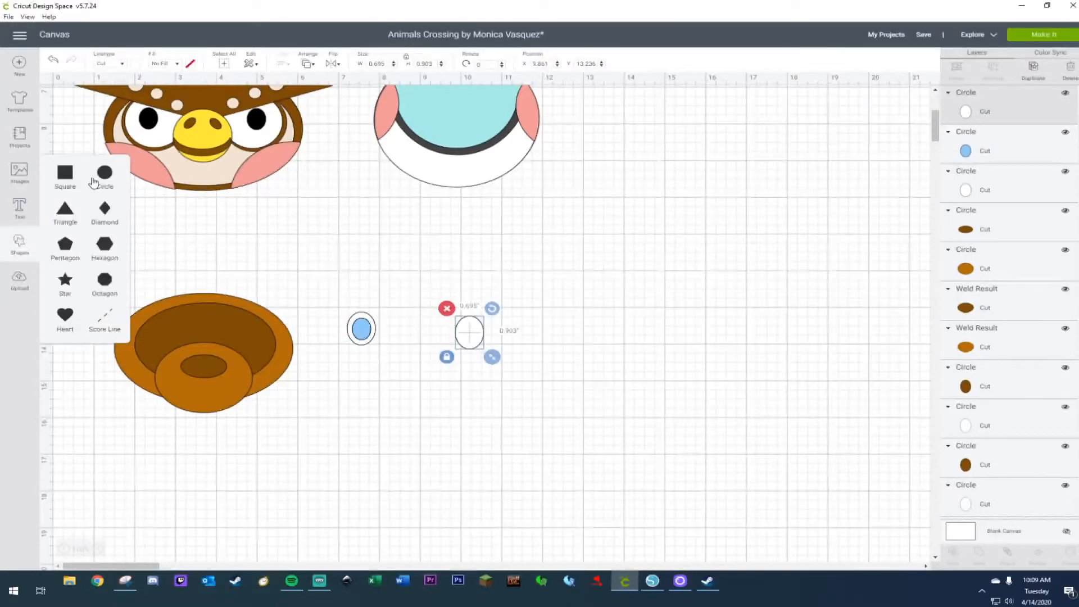
left_click(65, 174)
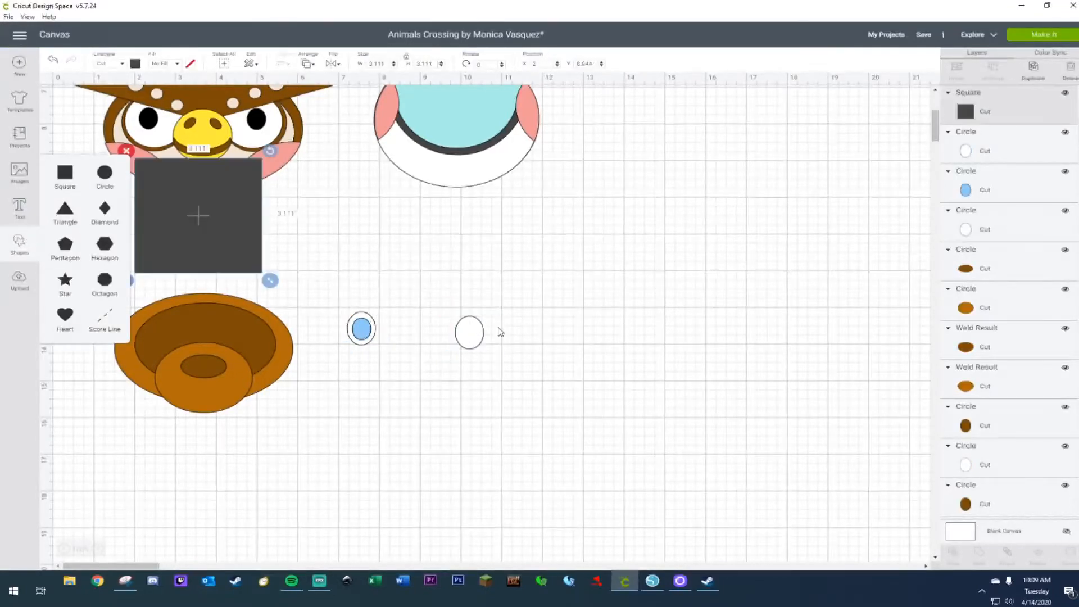
left_click_drag(216, 230, 504, 403)
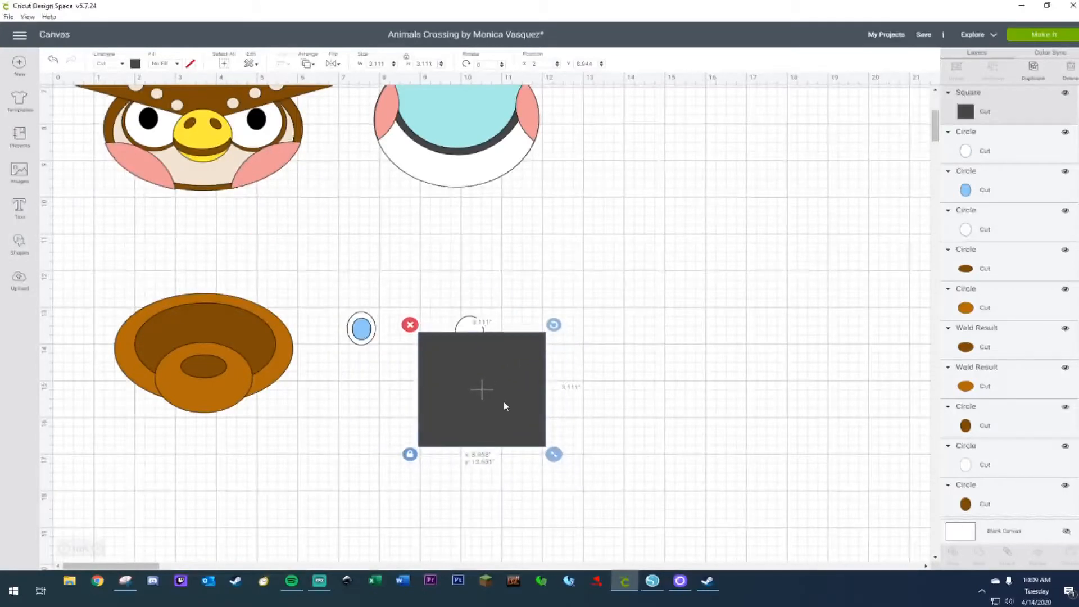
left_click_drag(554, 324, 536, 308)
left_click_drag(488, 394, 491, 391)
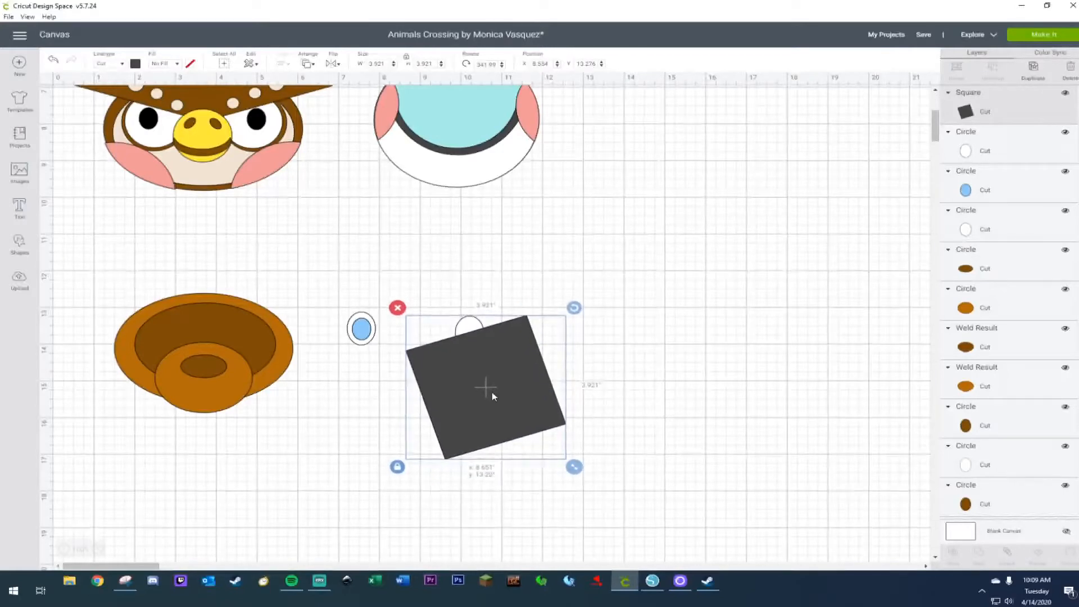
Slice the spare white oval with the tilted square.
left_click_drag(450, 284, 501, 353)
right_click(500, 352)
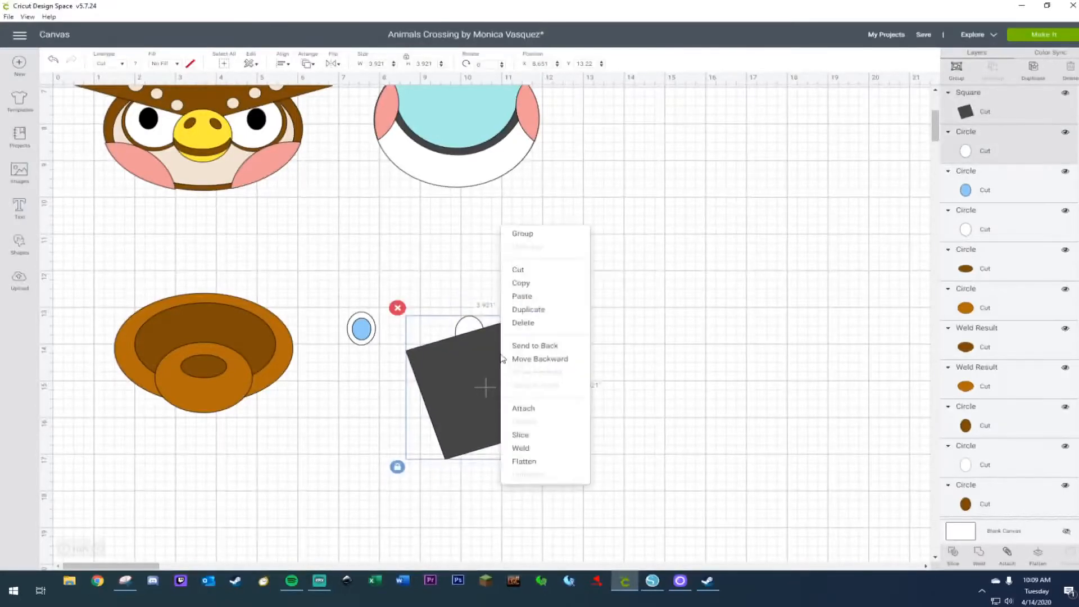
left_click(520, 434)
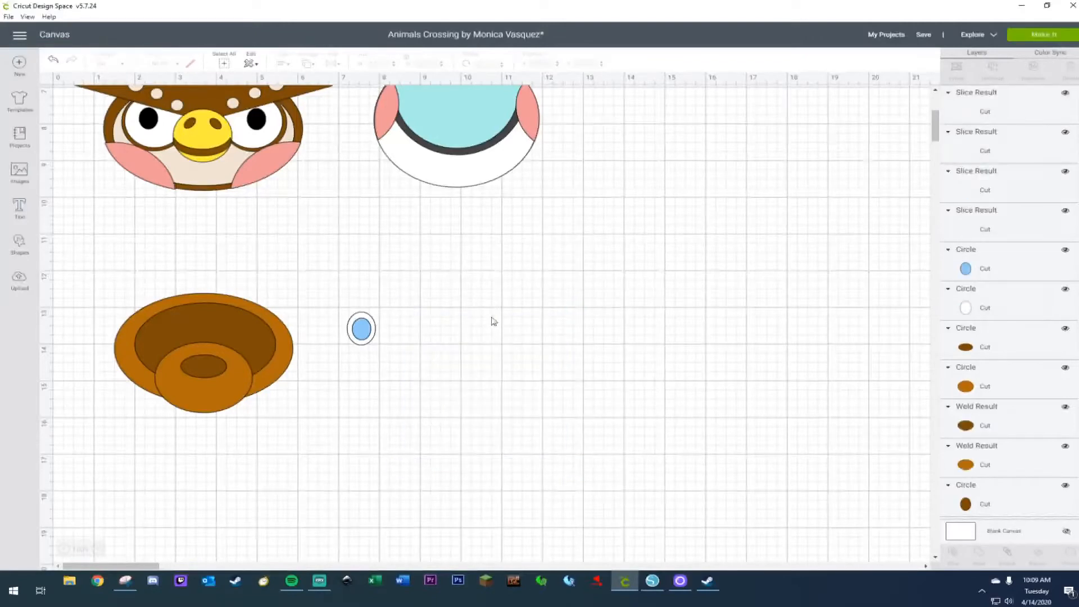
Recolour the cut square piece to the head's lighter brown.
left_click(476, 326)
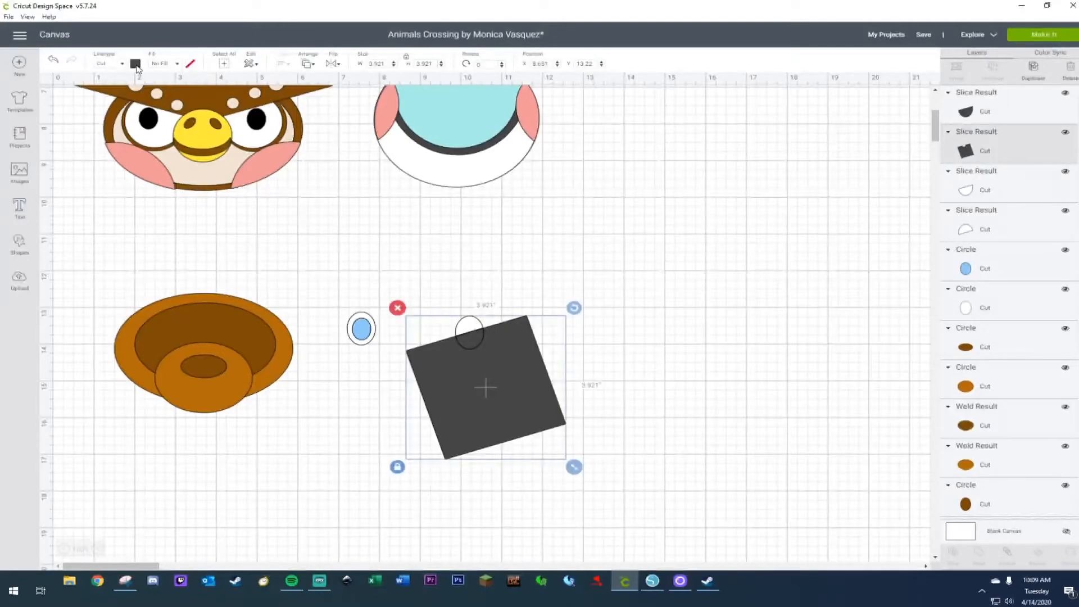
left_click(136, 64)
left_click(147, 107)
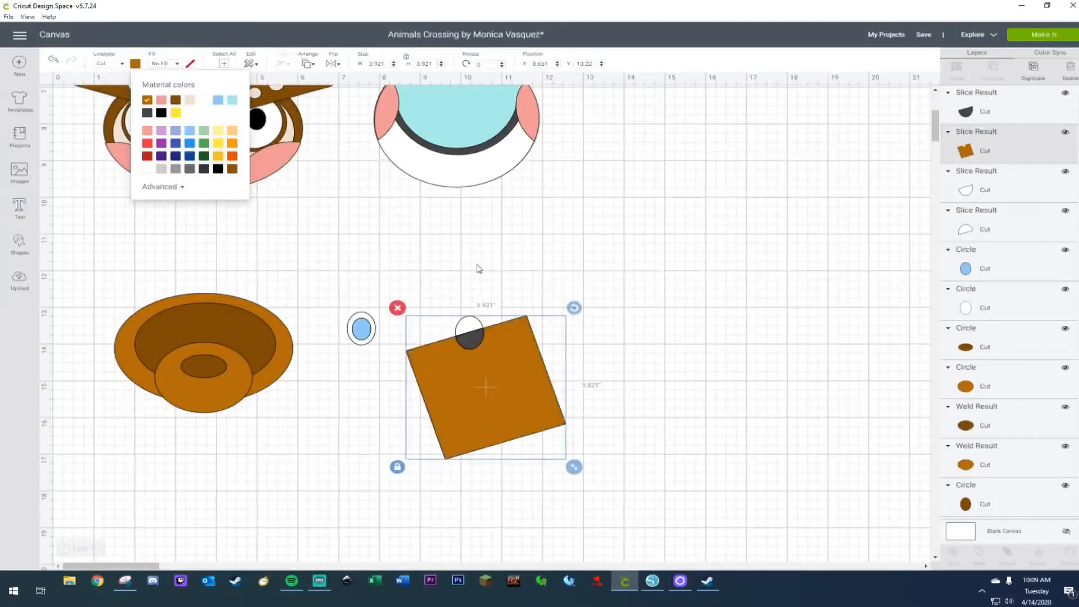
left_click(480, 269)
Separate the oval's upper slice, recolour it the head's lighter brown and place it over the blue-iris eye as an eyelid.
left_click_drag(483, 388, 509, 441)
left_click(470, 323)
left_click_drag(470, 323, 451, 296)
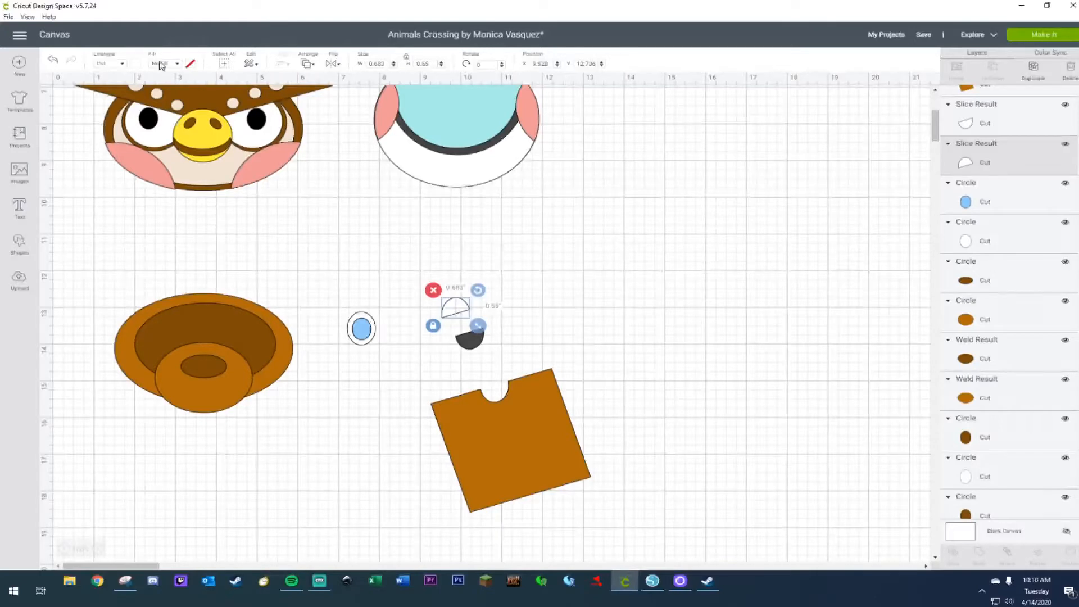
left_click(140, 64)
left_click(147, 102)
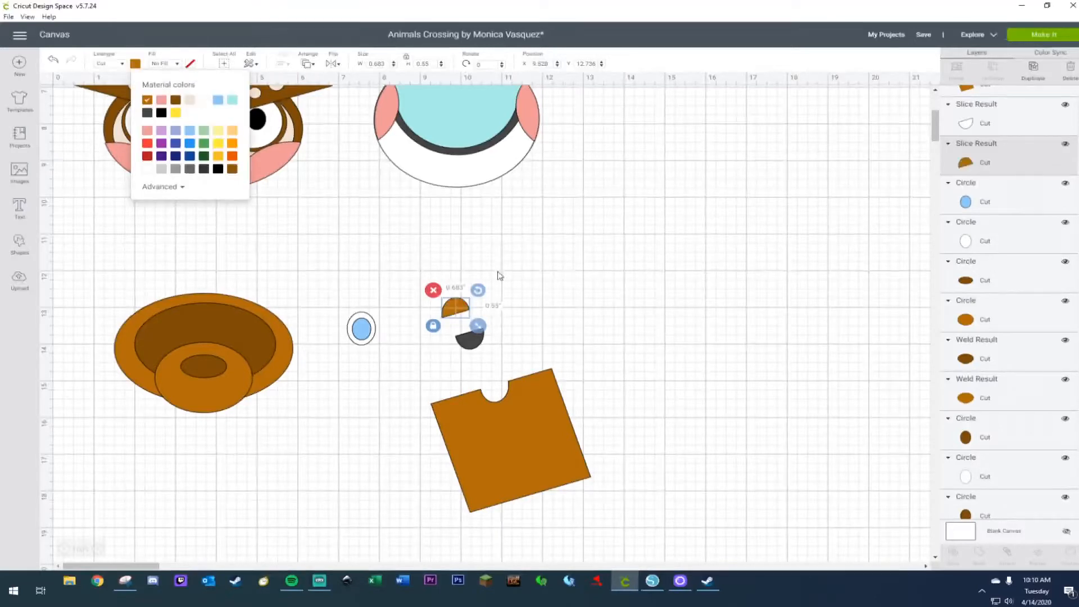
left_click(482, 276)
left_click_drag(456, 311, 361, 326)
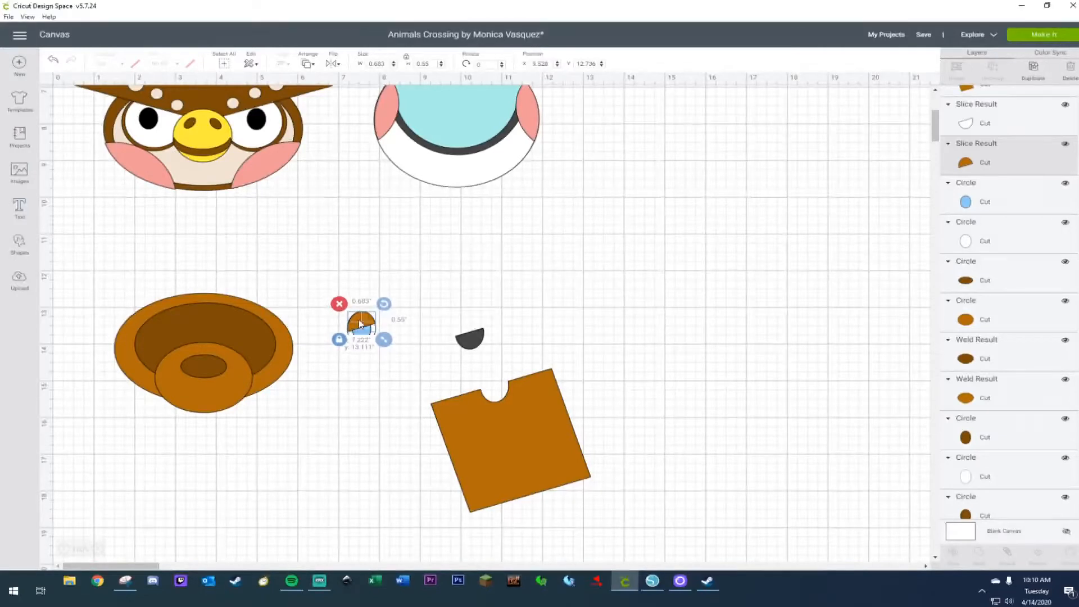
Delete the leftover slice pieces, including the cut square and the lower oval parts.
left_click(440, 309)
left_click(506, 500)
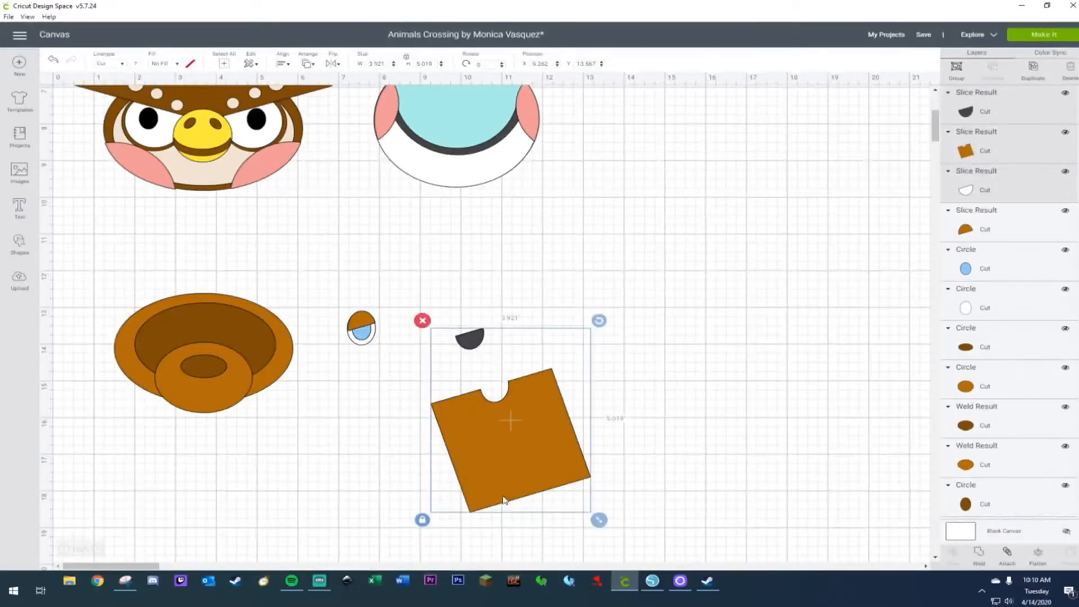
key("Delete")
Copy the complete eye with its eyelid, place the copy beside it and flip the copy horizontally.
left_click_drag(348, 302, 380, 376)
key("ctrl+c")
key("ctrl+v")
left_click_drag(363, 340, 406, 343)
right_click(406, 343)
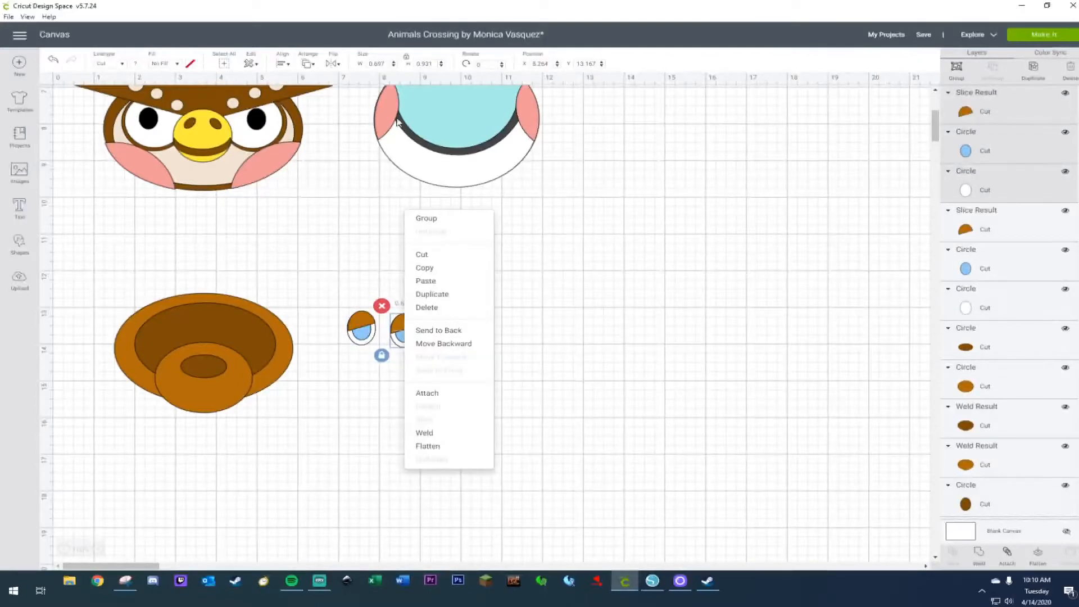
left_click(339, 66)
left_click(351, 83)
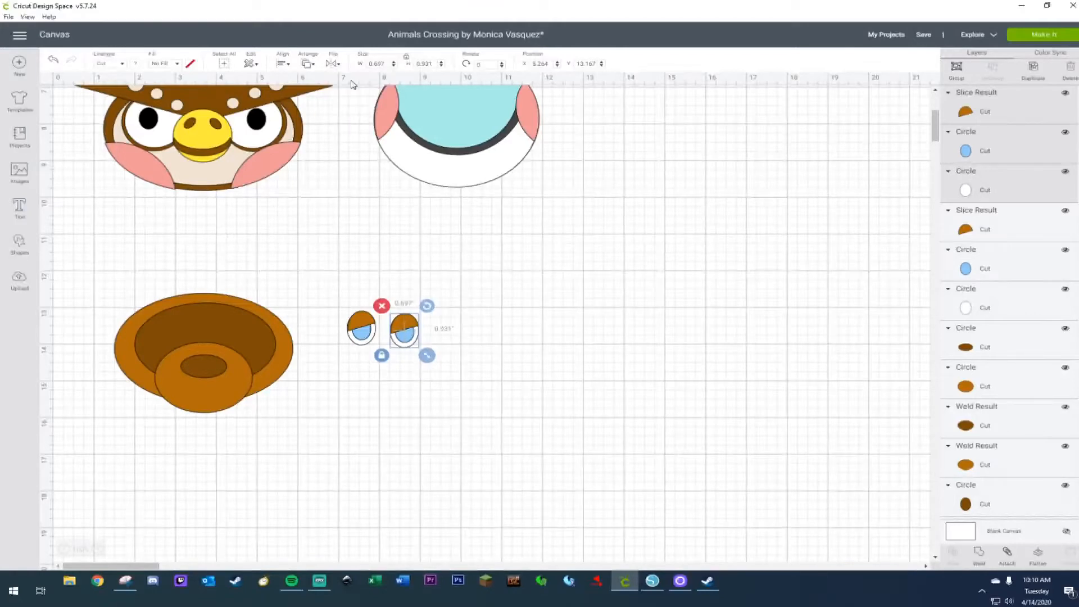
Move both complete eyes onto the dark face patch, one on each side above the muzzle.
left_click_drag(362, 333, 196, 330)
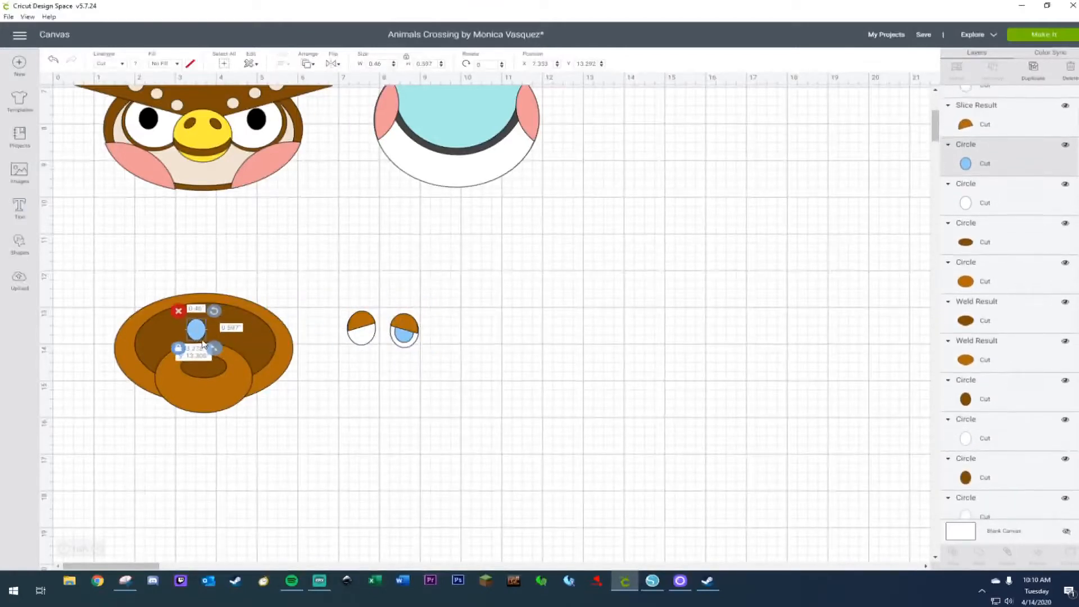
left_click(53, 64)
left_click(372, 339)
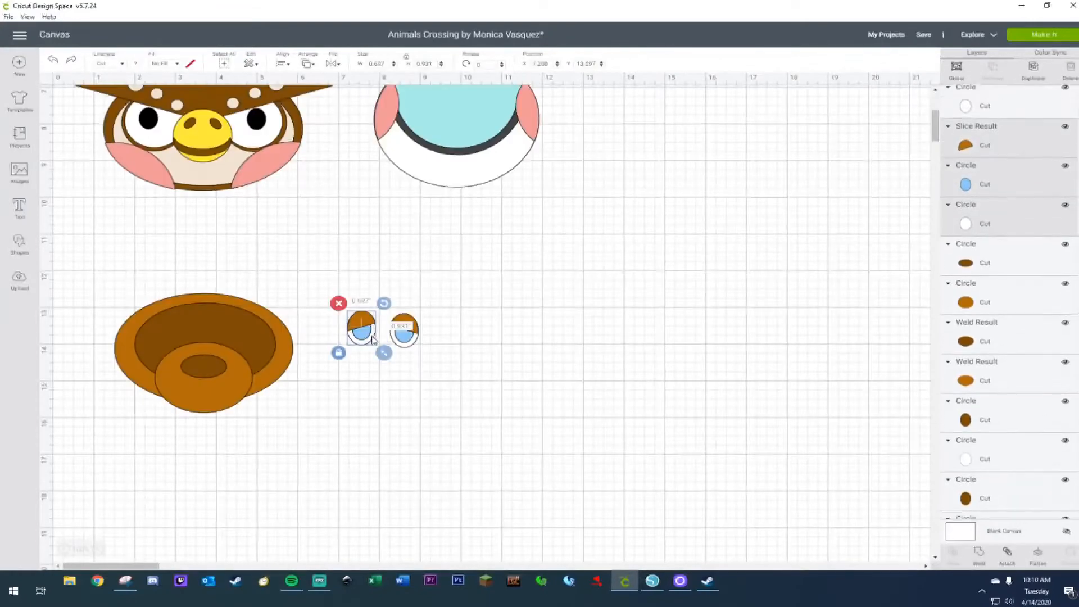
right_click(370, 337)
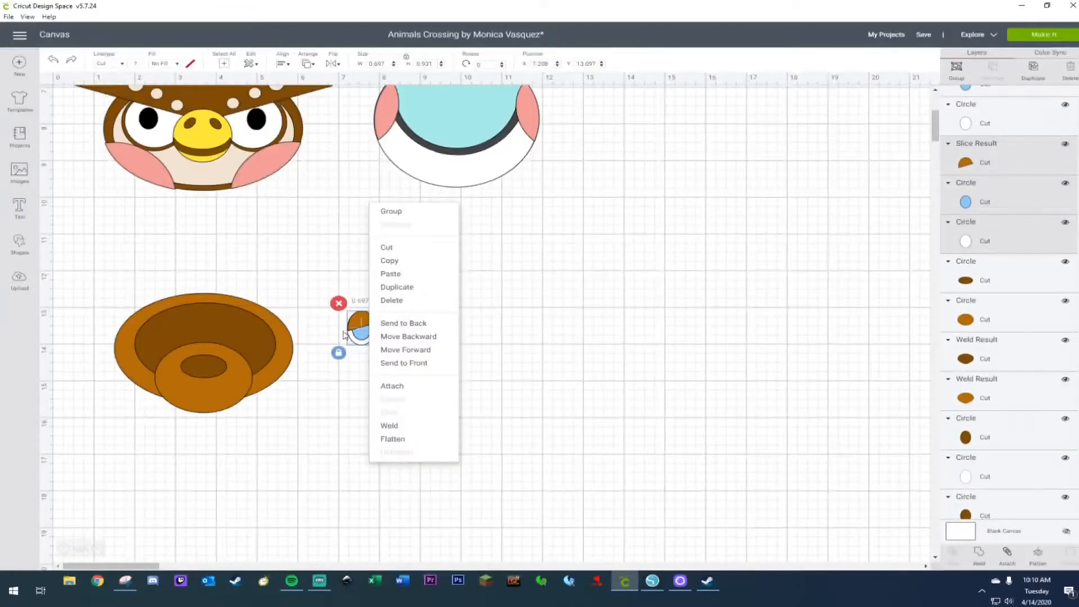
left_click(325, 294)
left_click_drag(326, 294, 376, 359)
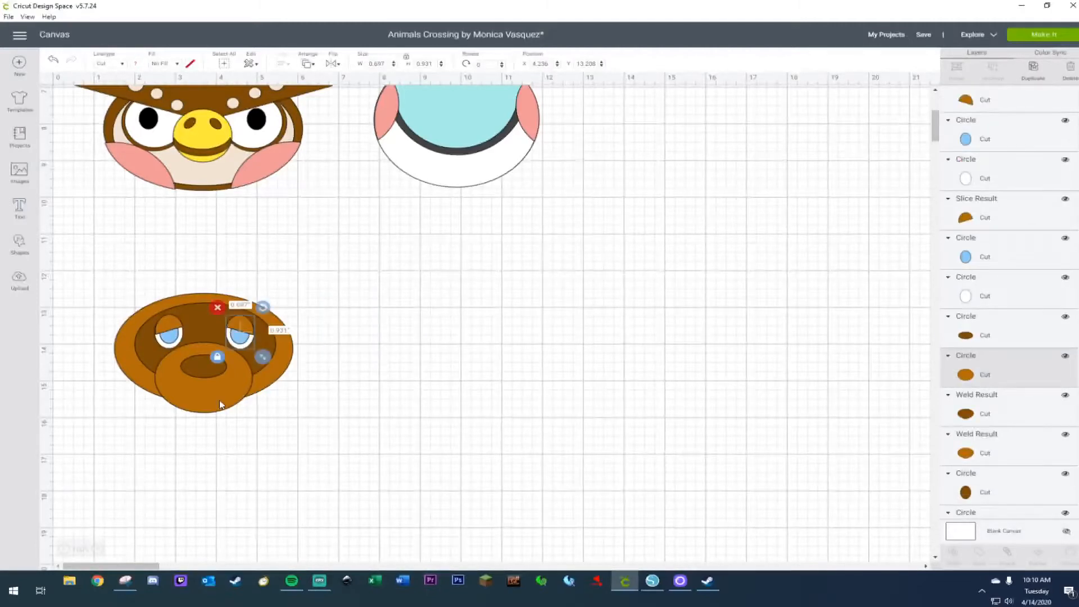
Unlock the muzzle's proportions, make it shorter so it sits lower beneath the eyes, and move the nose down slightly.
left_click(219, 405)
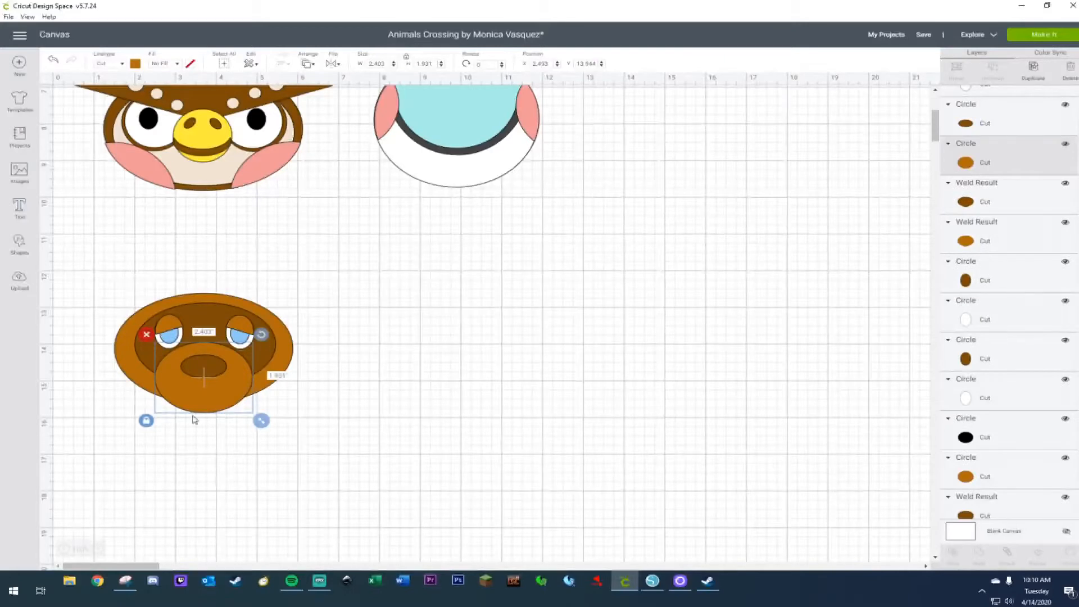
left_click(147, 422)
left_click_drag(263, 426, 218, 409)
left_click_drag(206, 367, 206, 373)
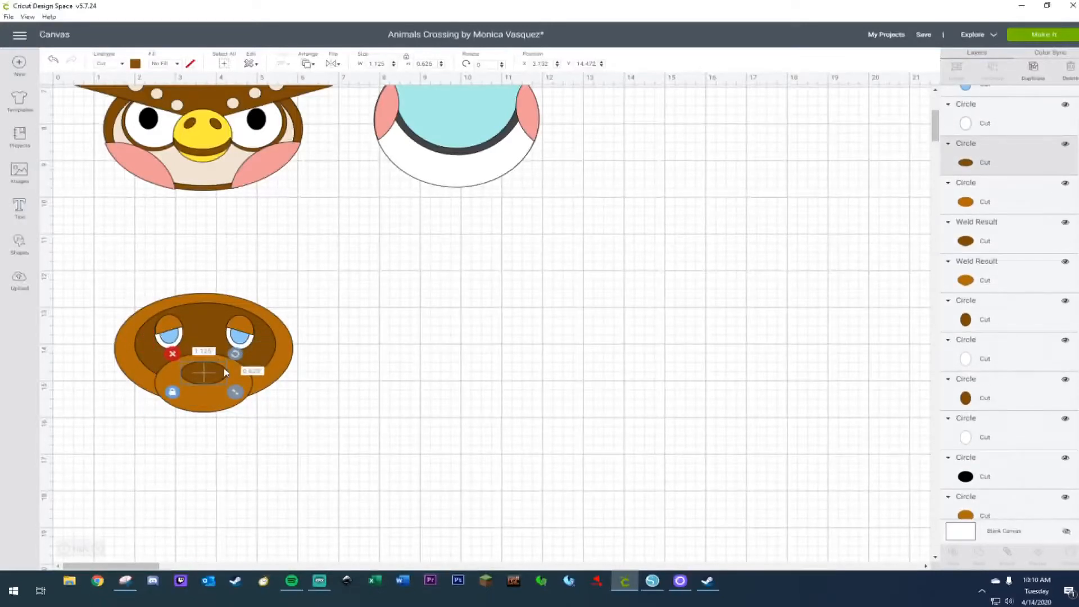
Select the white, blue iris and eyelid of the face's left eye and move them off the head onto empty canvas.
left_click_drag(315, 270, 228, 352)
left_click(501, 333)
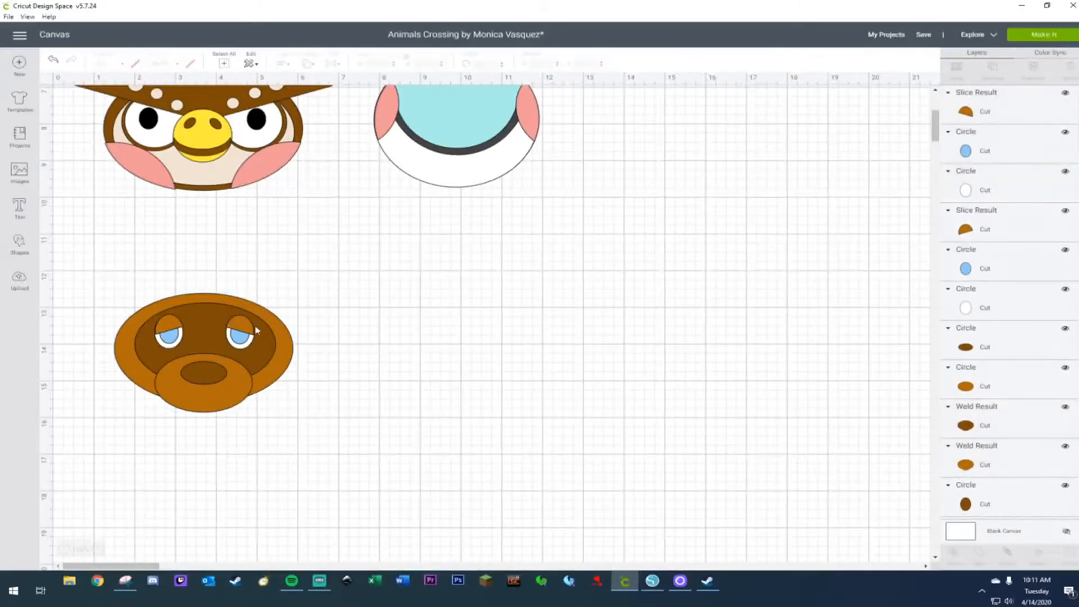
left_click(963, 289)
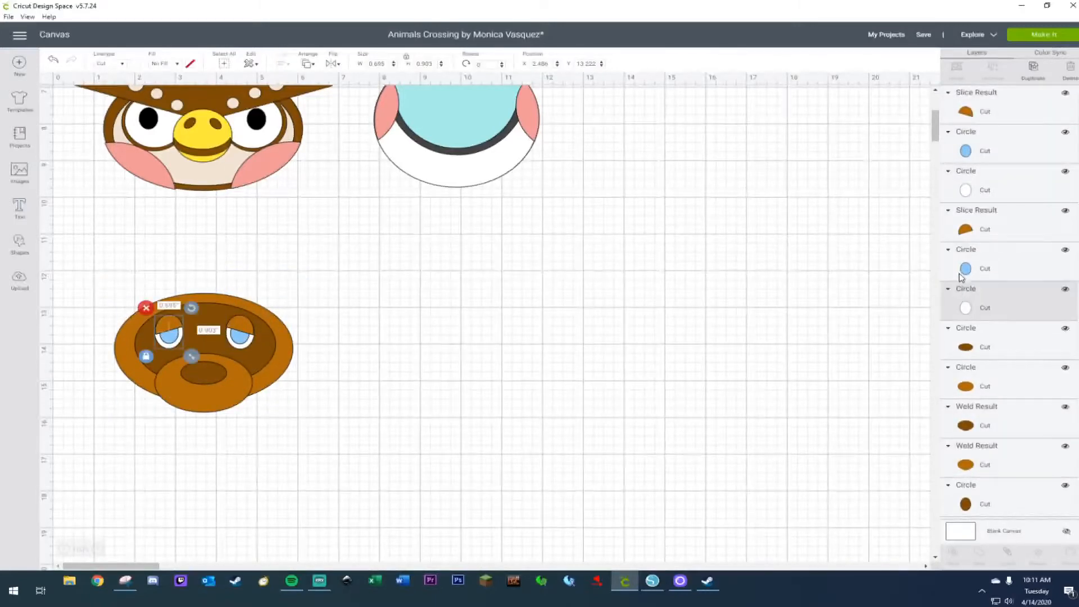
left_click(963, 251, "shift")
left_click(963, 211, "shift")
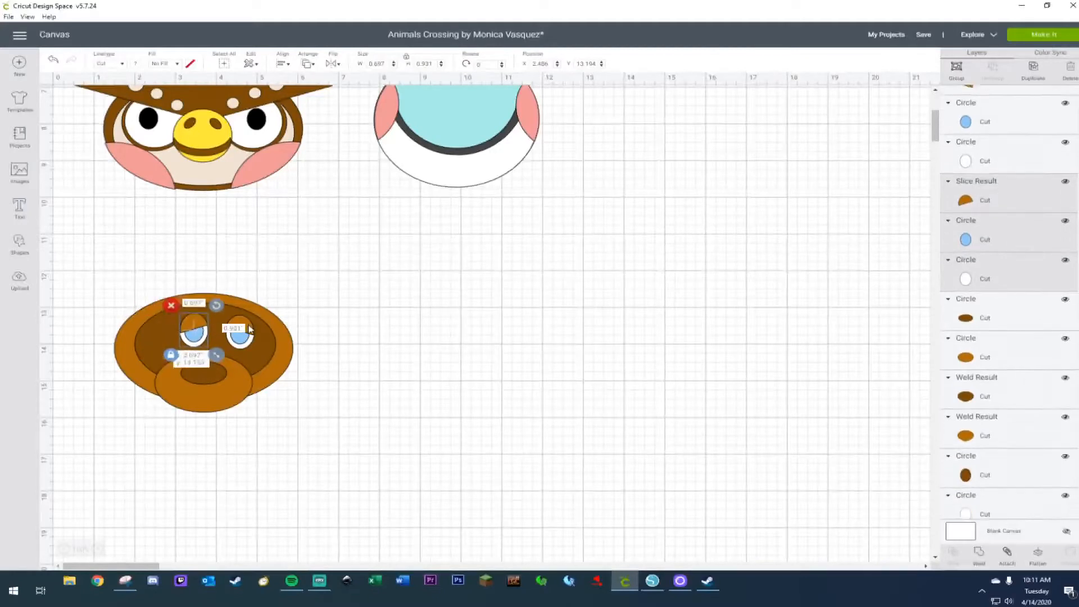
left_click_drag(168, 334, 408, 332)
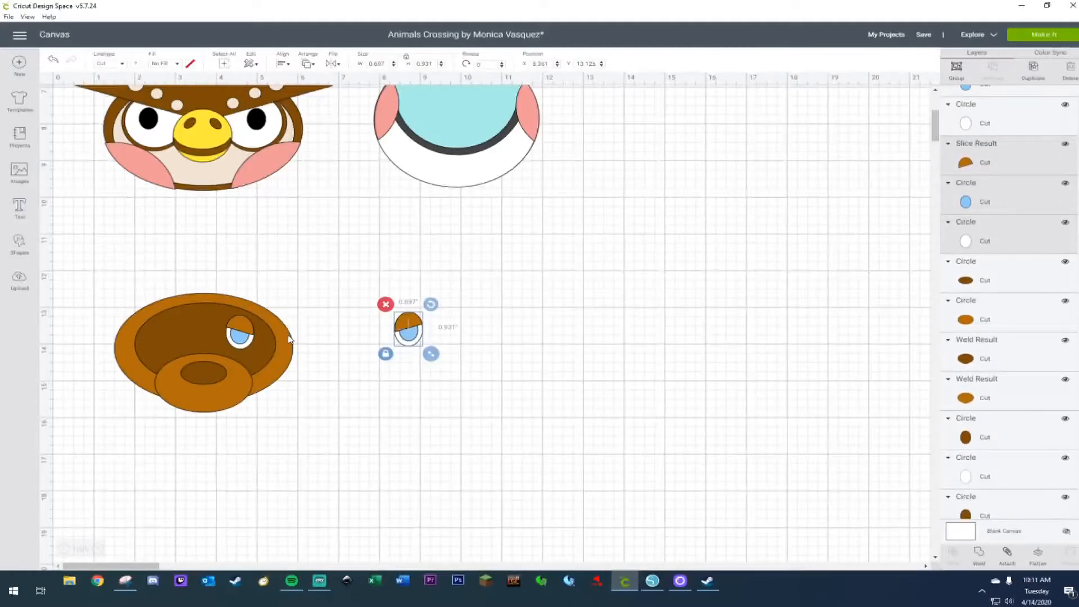
Delete the complete eye still on the face, including its white, blue iris and eyelid.
left_click(247, 340)
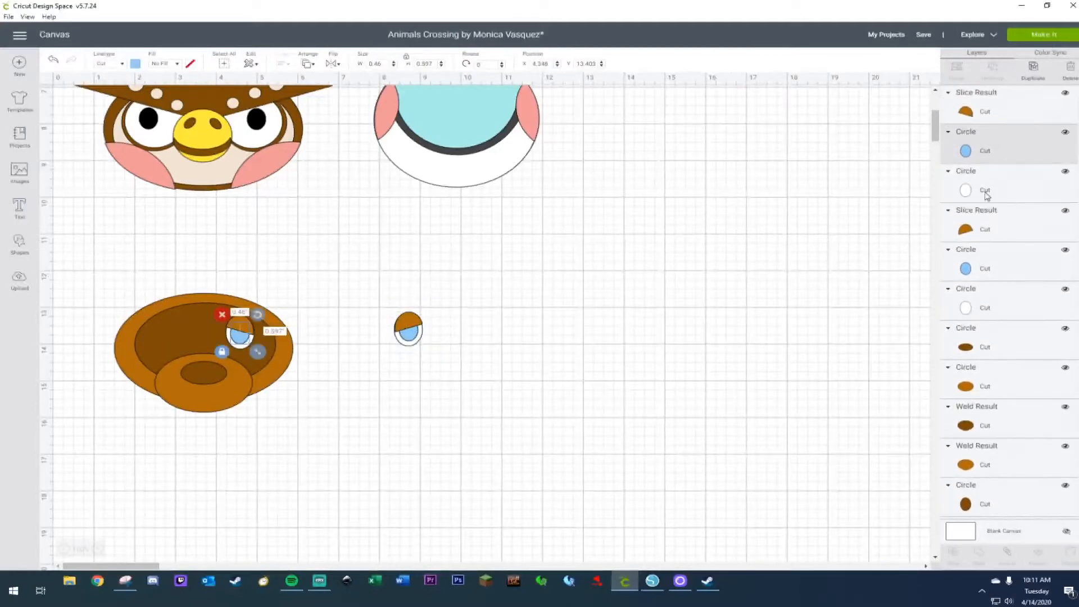
left_click(987, 195, "shift")
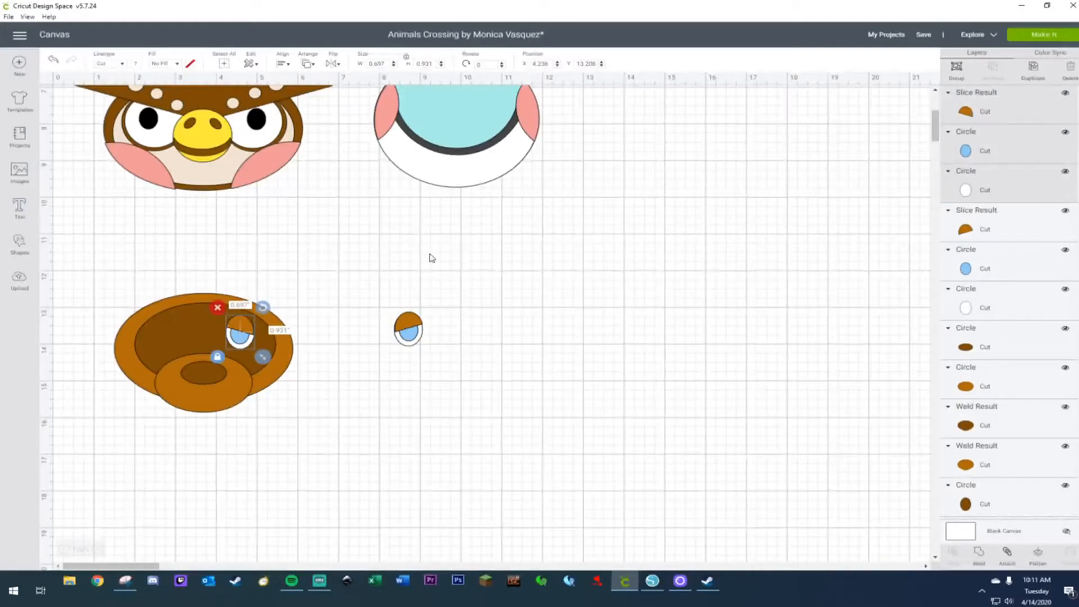
key("Delete")
Enlarge the remaining eye to about 0.87 by 1.17 inches, place it on the face patch, and add a horizontally flipped duplicate opposite it.
left_click_drag(375, 304, 195, 372)
key("ctrl+d")
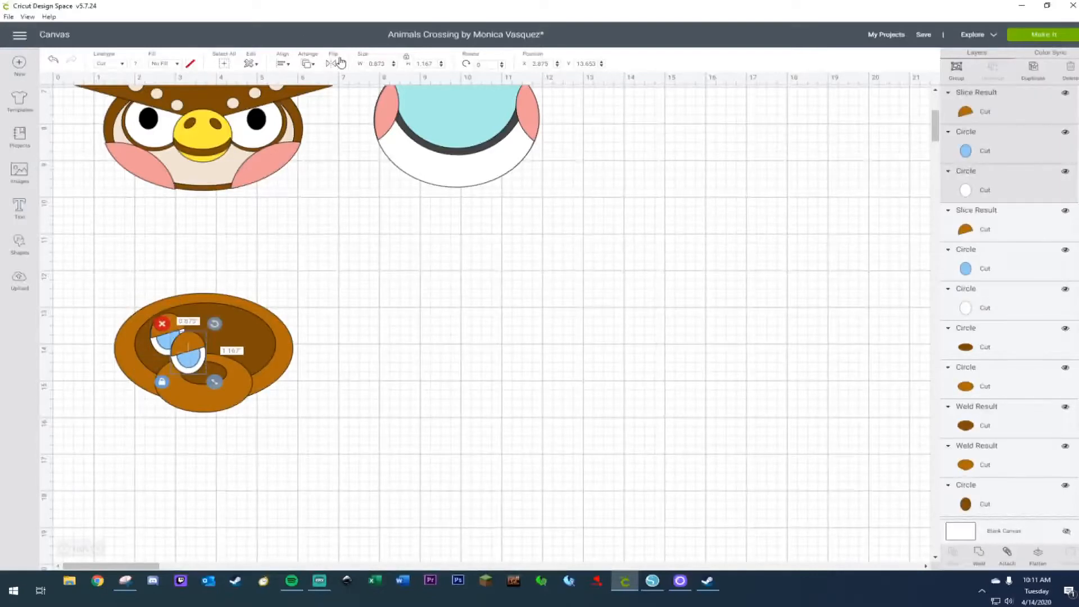
left_click(335, 66)
left_click(359, 95)
left_click_drag(196, 355, 249, 336)
left_click(392, 342)
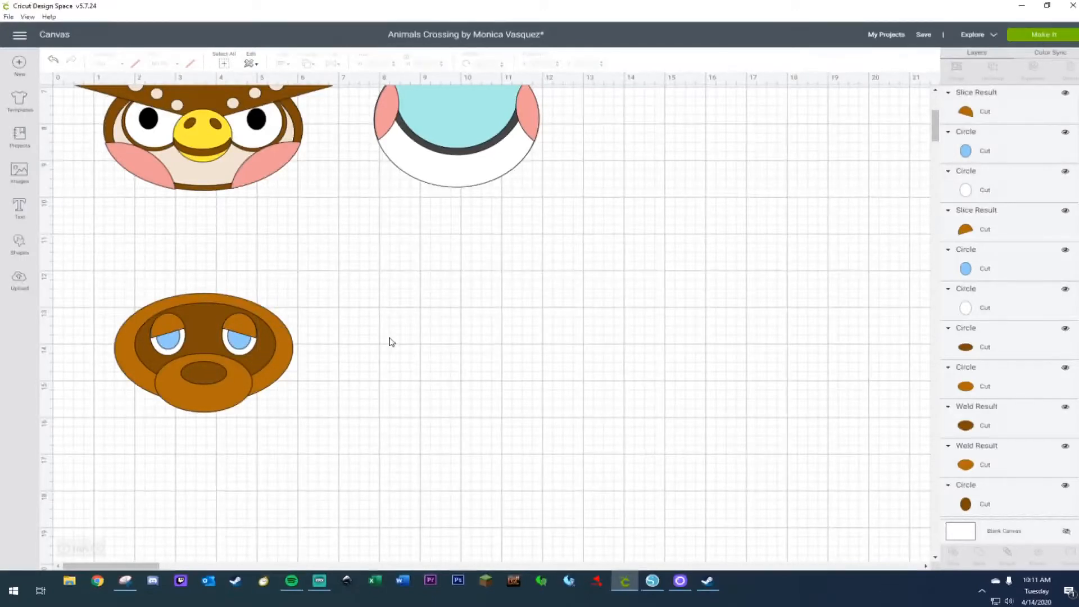
Add a circle beside the head and reshape it with unlocked proportions to about 1.45 by 1.69 inches for an ear.
left_click(19, 243)
left_click(105, 175)
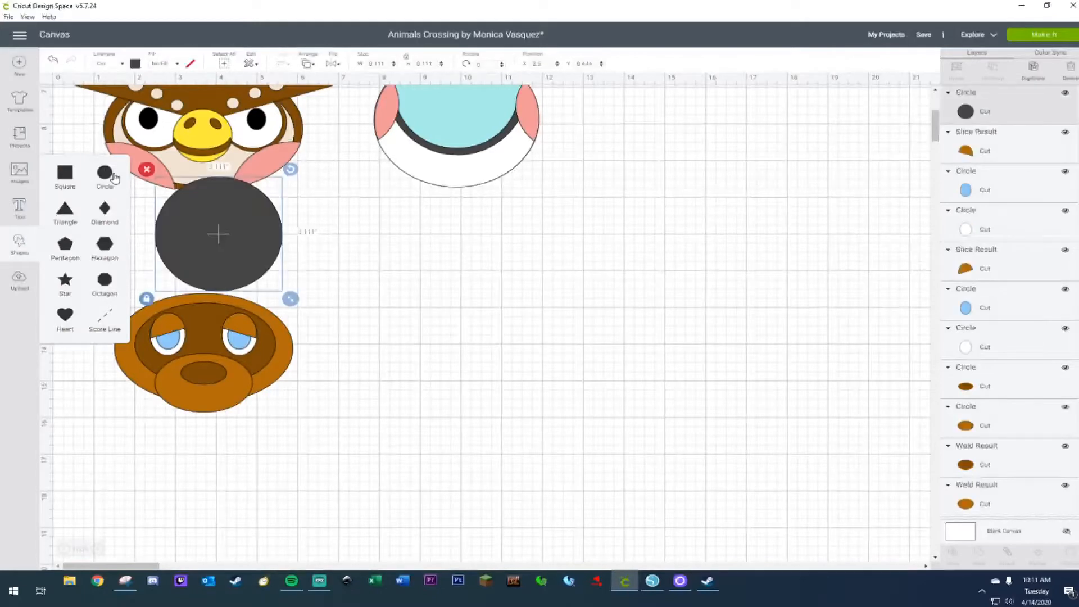
left_click_drag(212, 232, 347, 289)
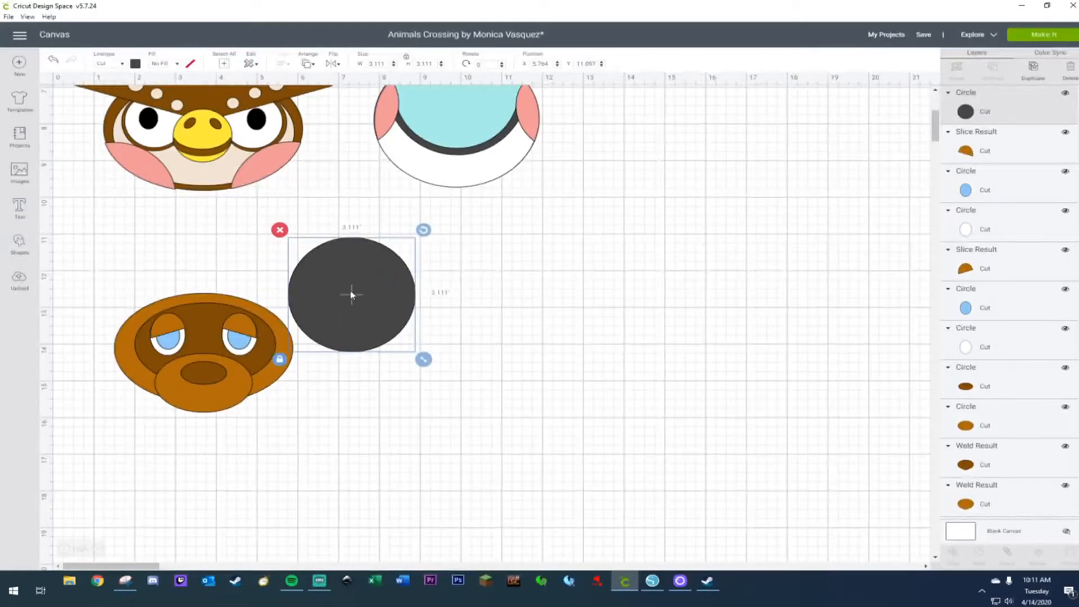
left_click(279, 359)
left_click_drag(424, 361, 382, 311)
left_click(279, 358)
left_click(380, 310)
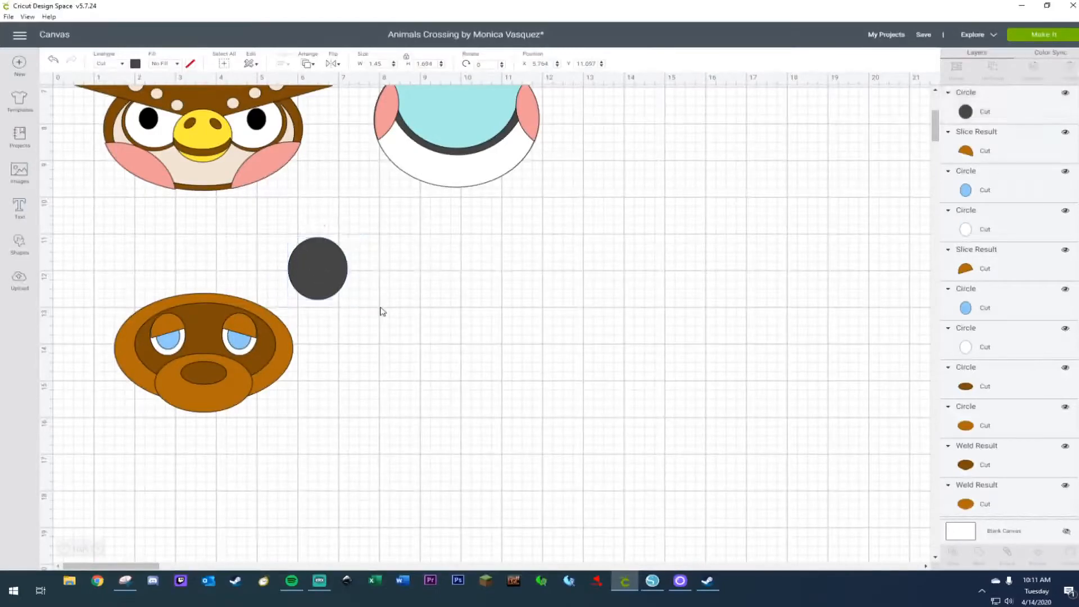
Duplicate the ear circle beside the original, then colour the original the head's lighter brown and the copy pink.
key("ctrl+v")
left_click_drag(345, 294, 414, 281)
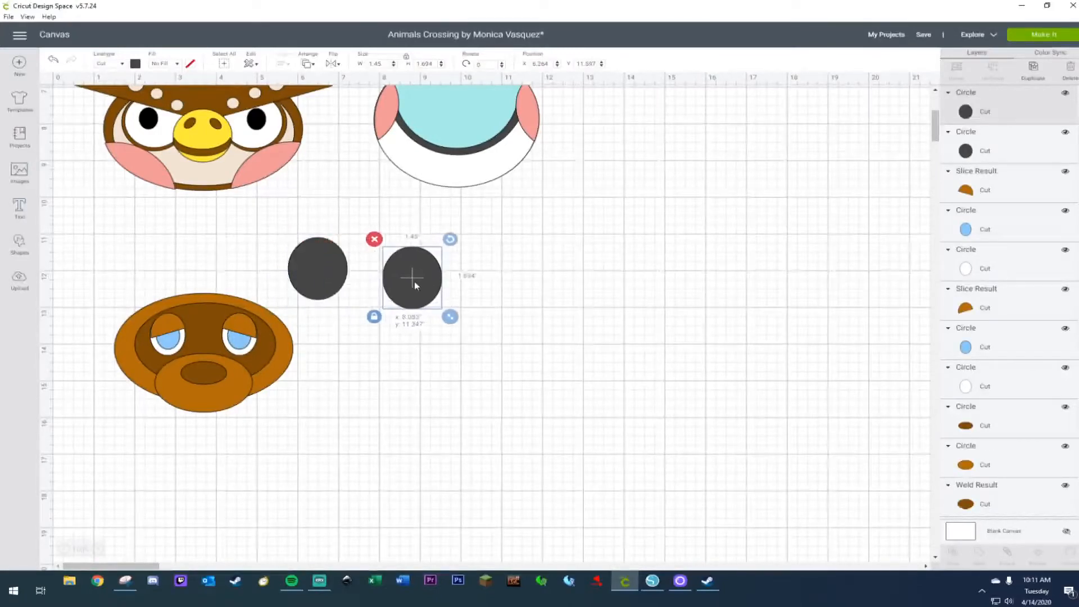
left_click(306, 269)
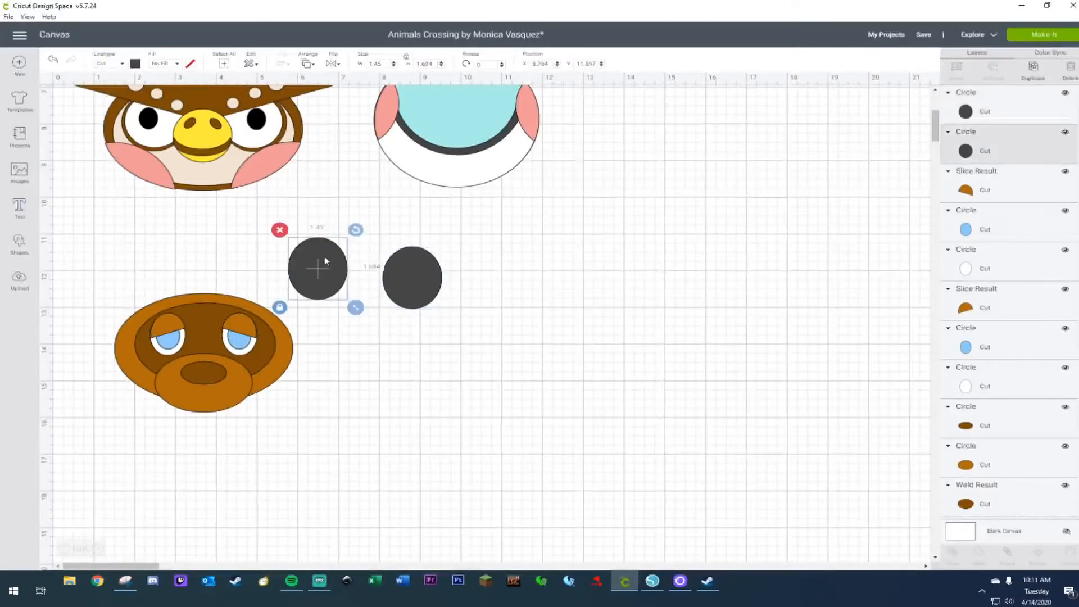
left_click(135, 63)
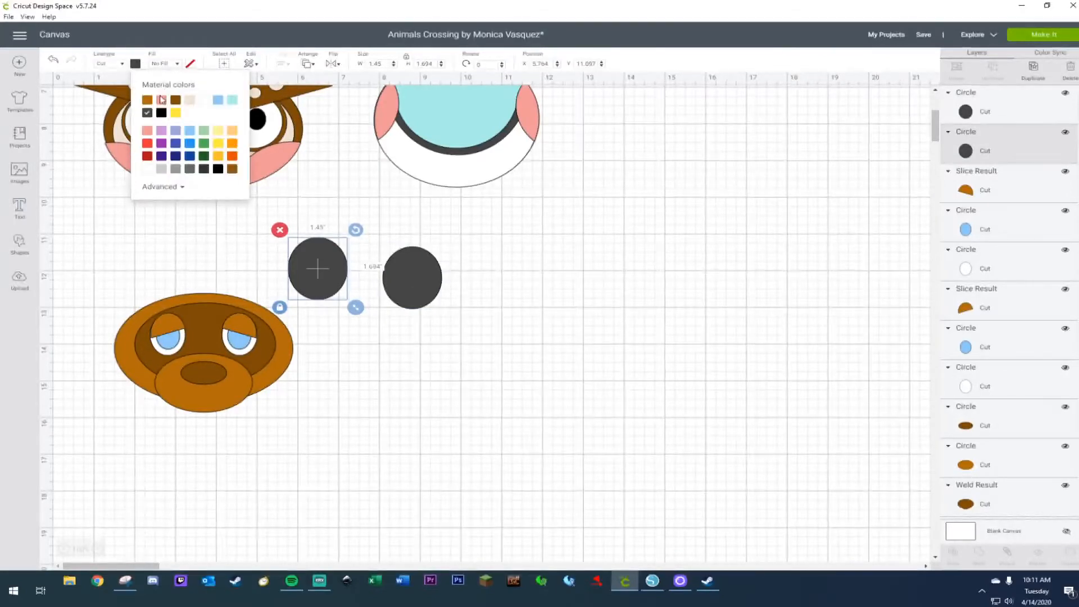
left_click(147, 100)
left_click(394, 270)
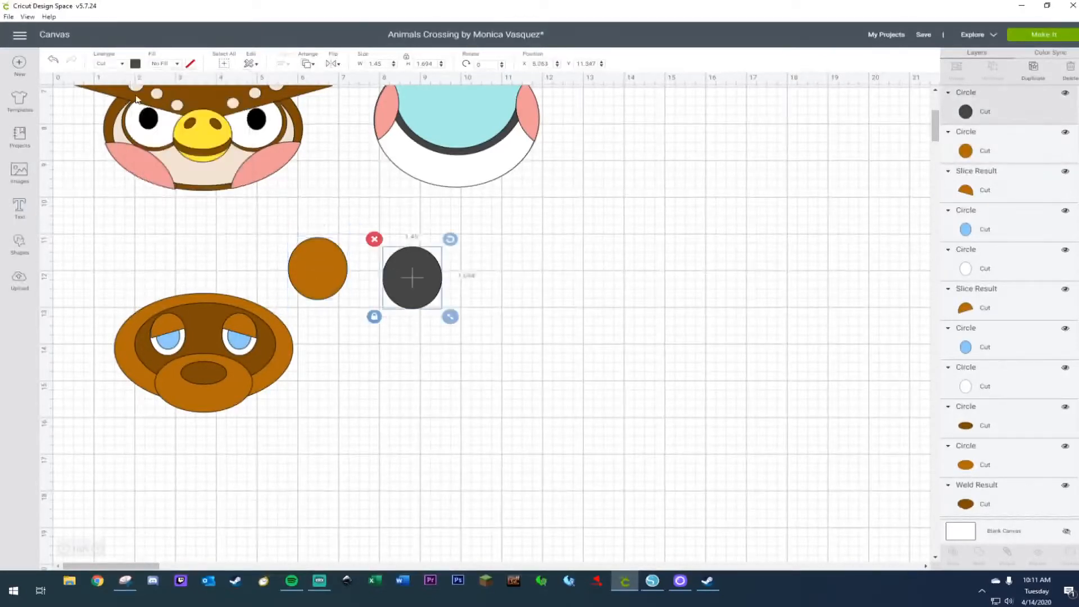
left_click(136, 63)
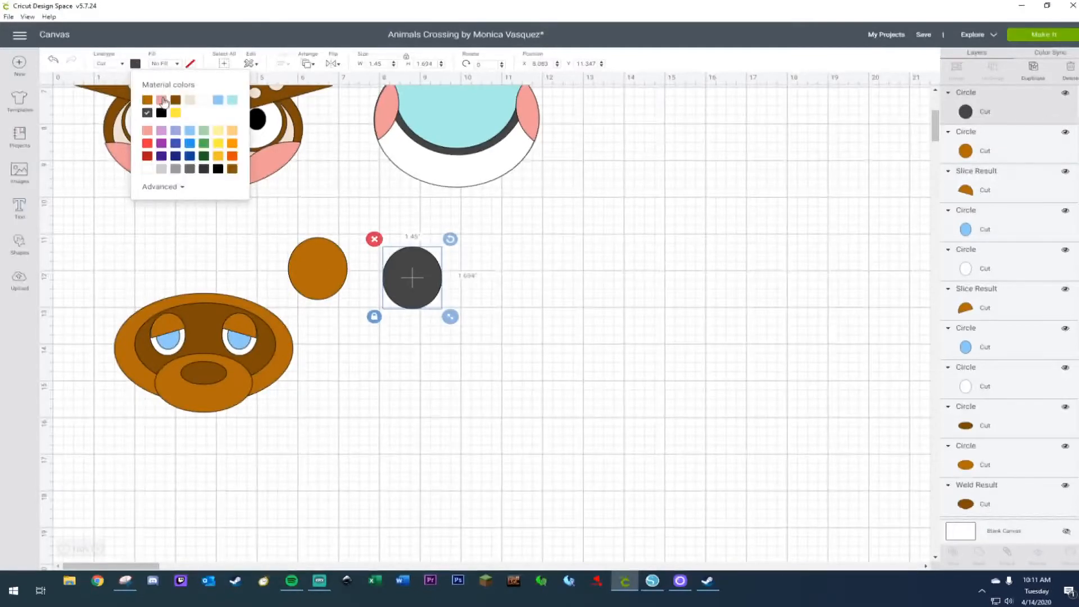
left_click(161, 101)
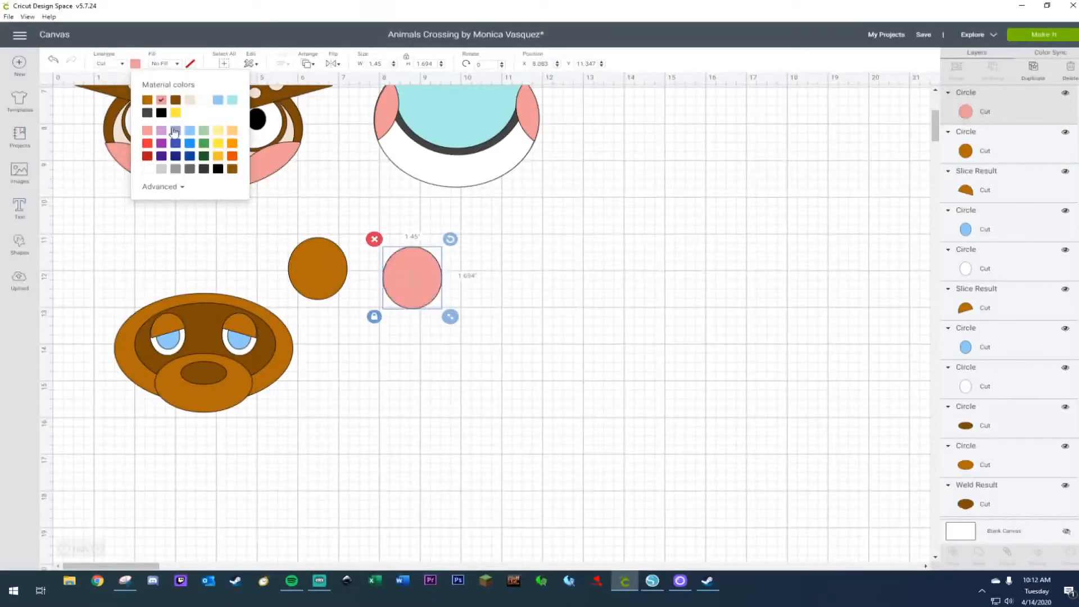
Shrink the pink circle to about 1.06 by 1.24 inches and centre it inside the brown ear circle.
left_click_drag(449, 316, 312, 274)
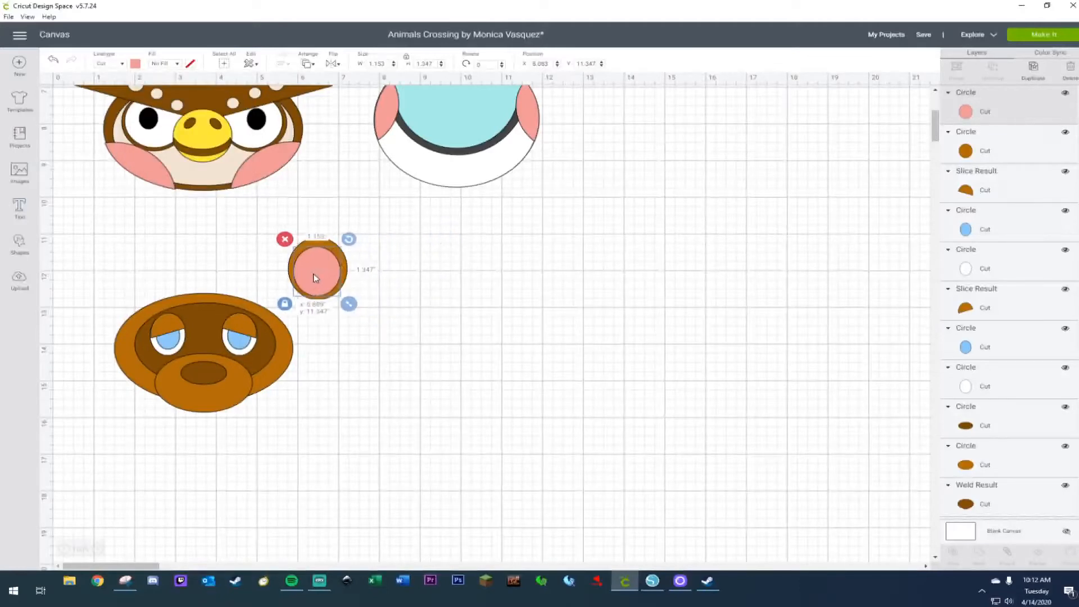
left_click_drag(348, 304, 317, 281)
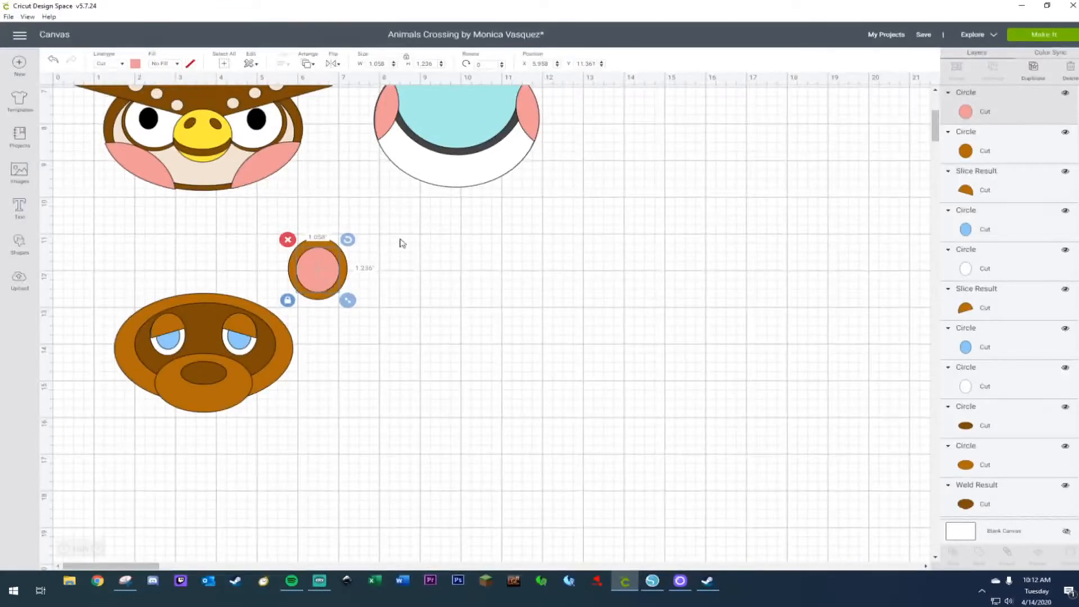
left_click(418, 262)
Move the two-part ear closer to the head and send both of its circles to the back.
left_click_drag(388, 229, 281, 263)
right_click(281, 263)
left_click(466, 251)
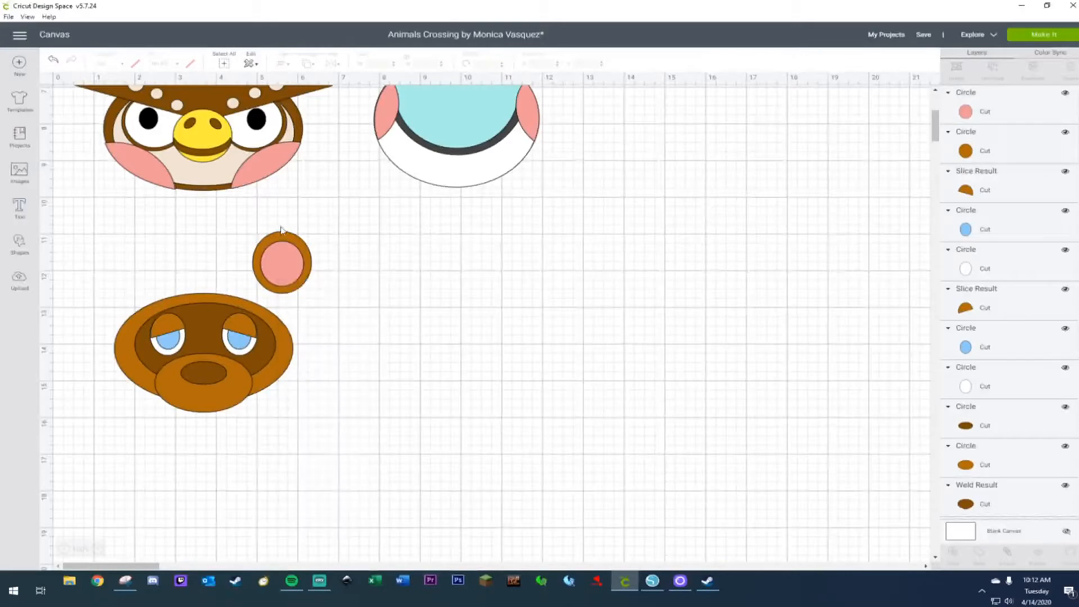
left_click_drag(245, 228, 321, 282)
right_click(291, 264)
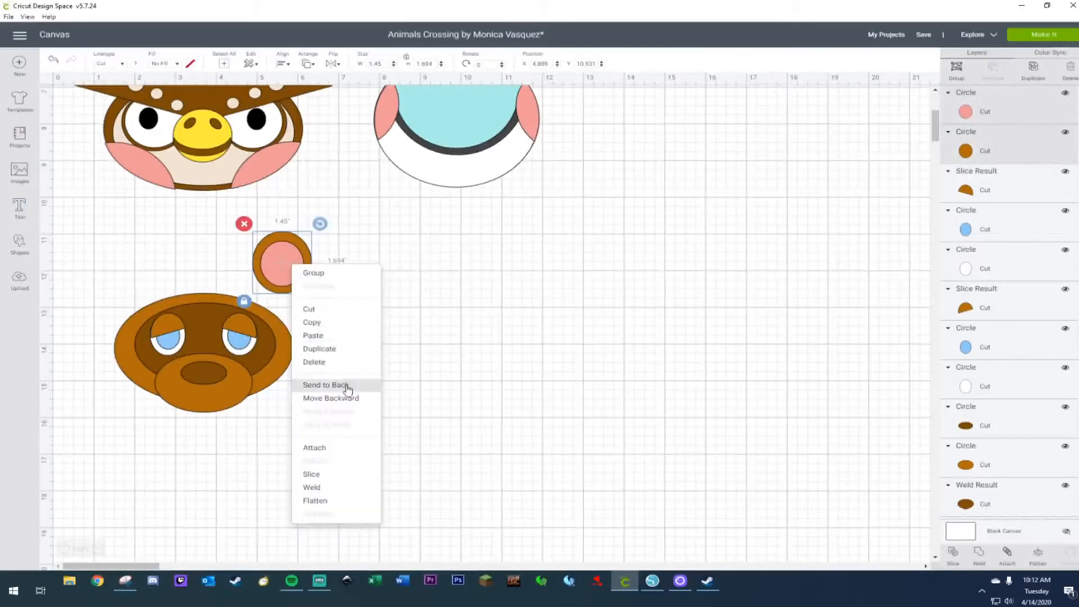
left_click(347, 399)
right_click(279, 284)
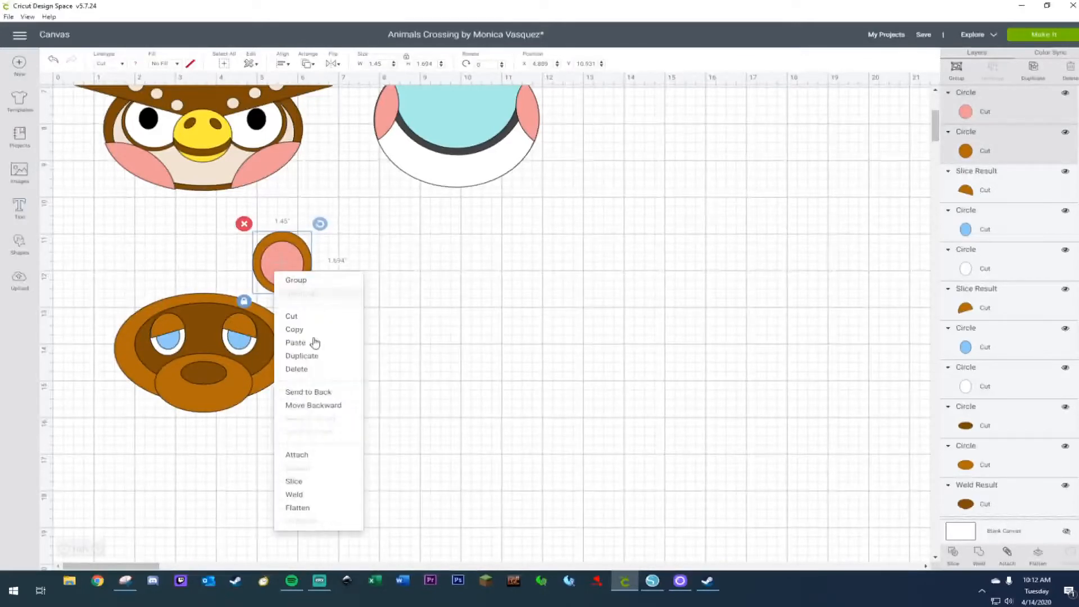
left_click(337, 389)
Duplicate the ear so one sits on each upper side of the head, send the copy to the back and even out their positions.
left_click_drag(291, 257, 267, 275)
key("ctrl+d")
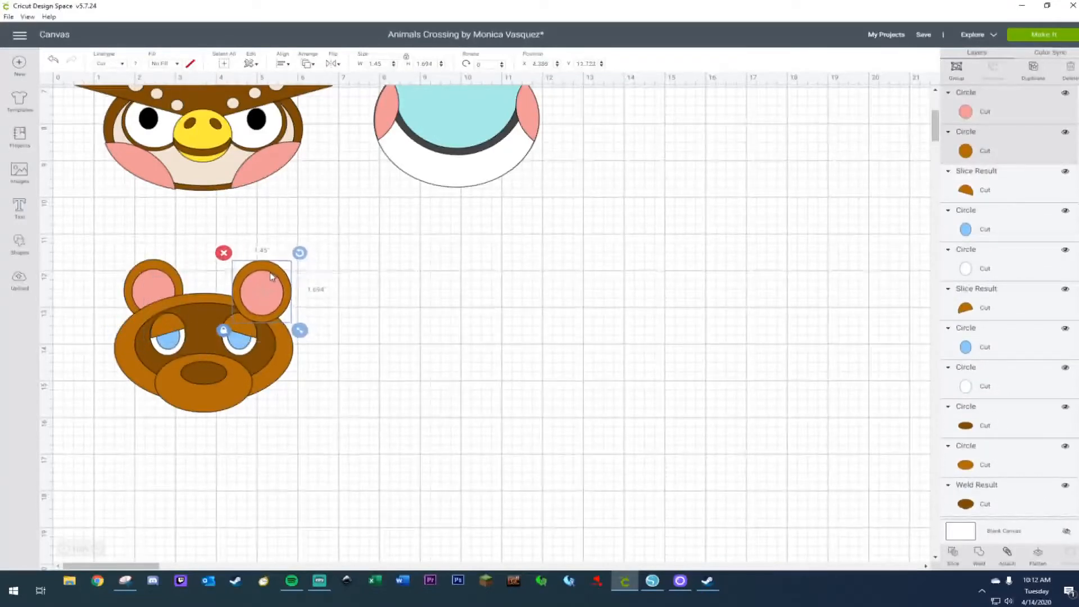
right_click(275, 273)
left_click(316, 391)
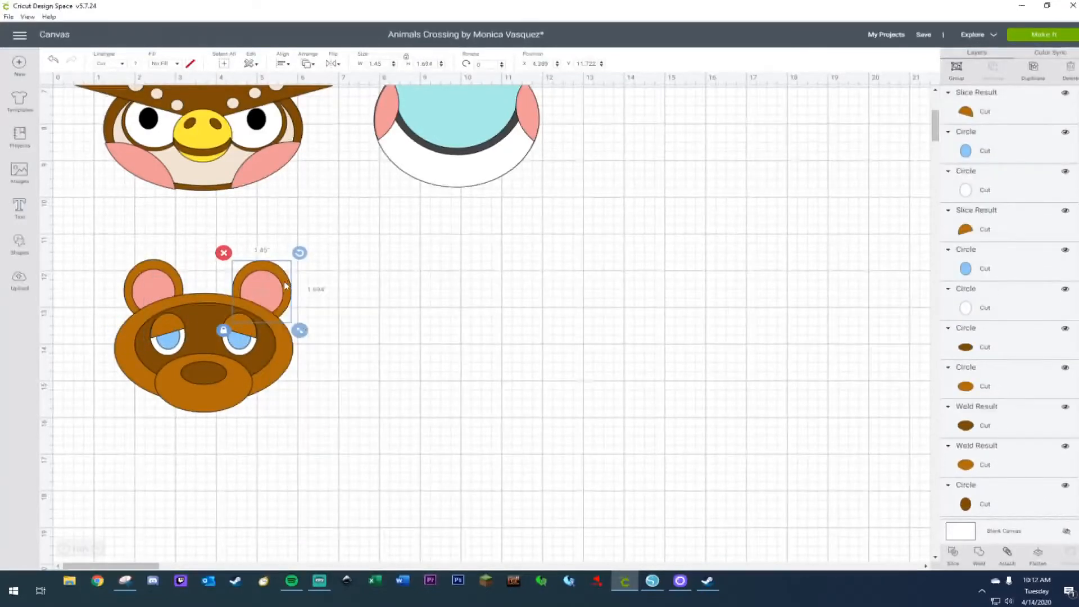
left_click_drag(262, 285, 257, 286)
left_click_drag(105, 258, 157, 282)
left_click(522, 328)
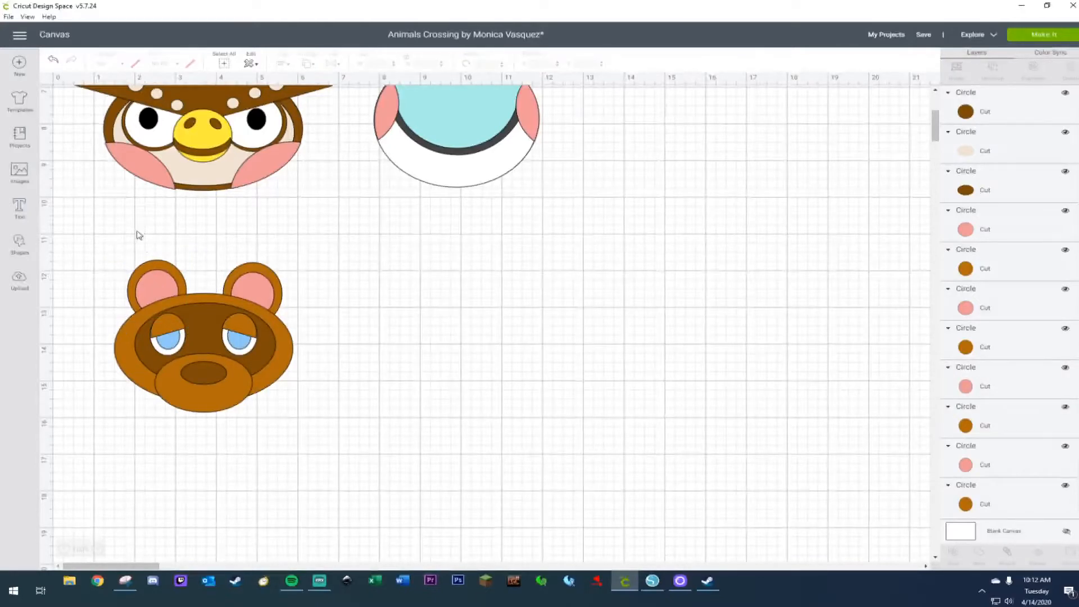
Duplicate the complete brown face, place the copy beside the original and shrink it to about 3.86 by 3.65 inches.
left_click_drag(84, 236, 337, 459)
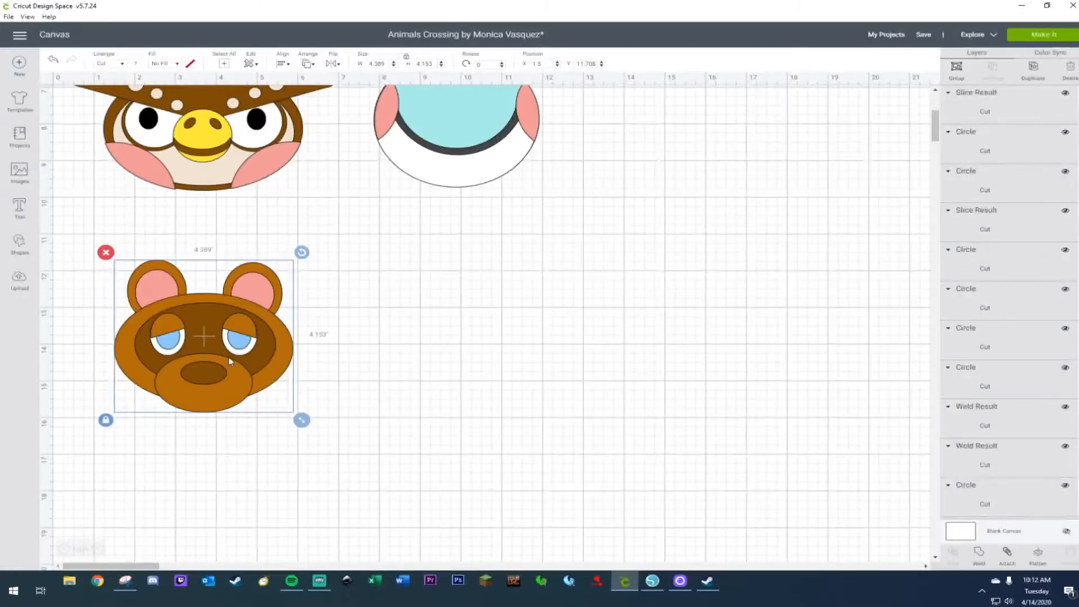
key("ctrl+d")
left_click_drag(228, 356, 440, 338)
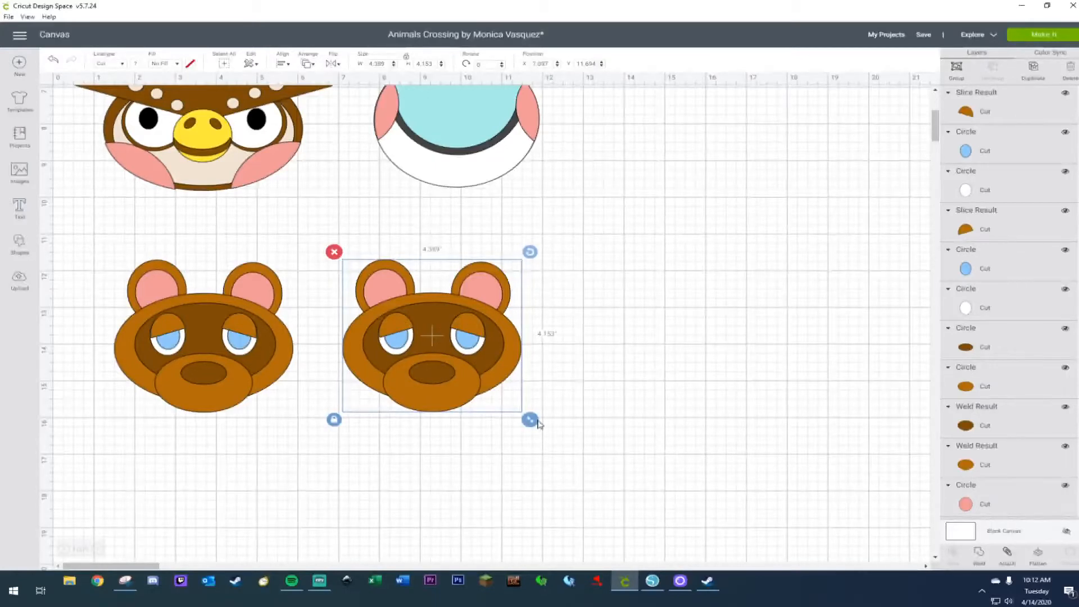
left_click_drag(530, 419, 508, 401)
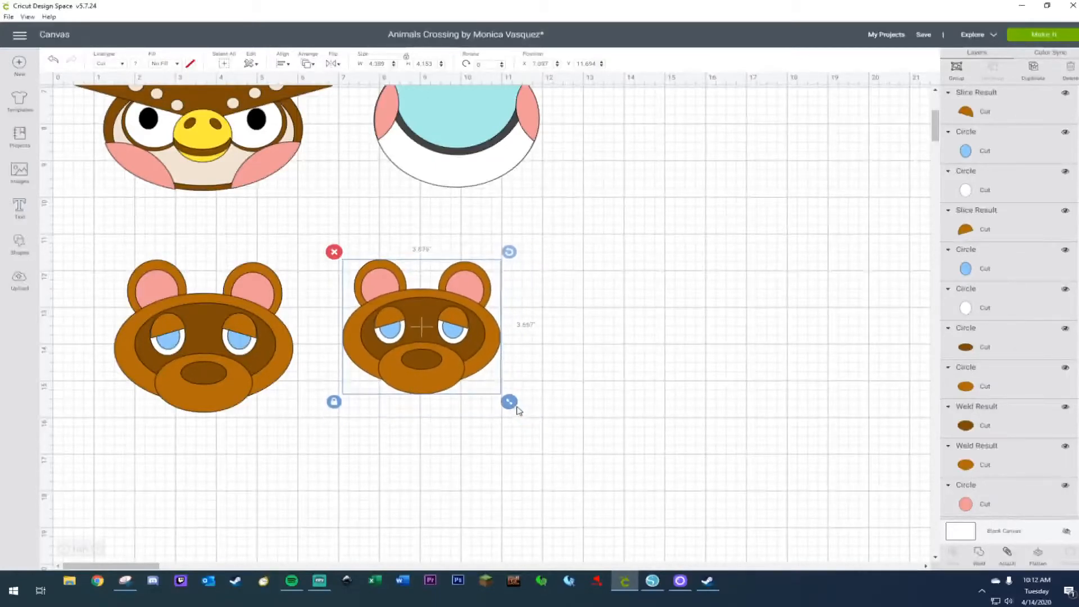
left_click_drag(462, 341, 474, 360)
left_click(609, 351)
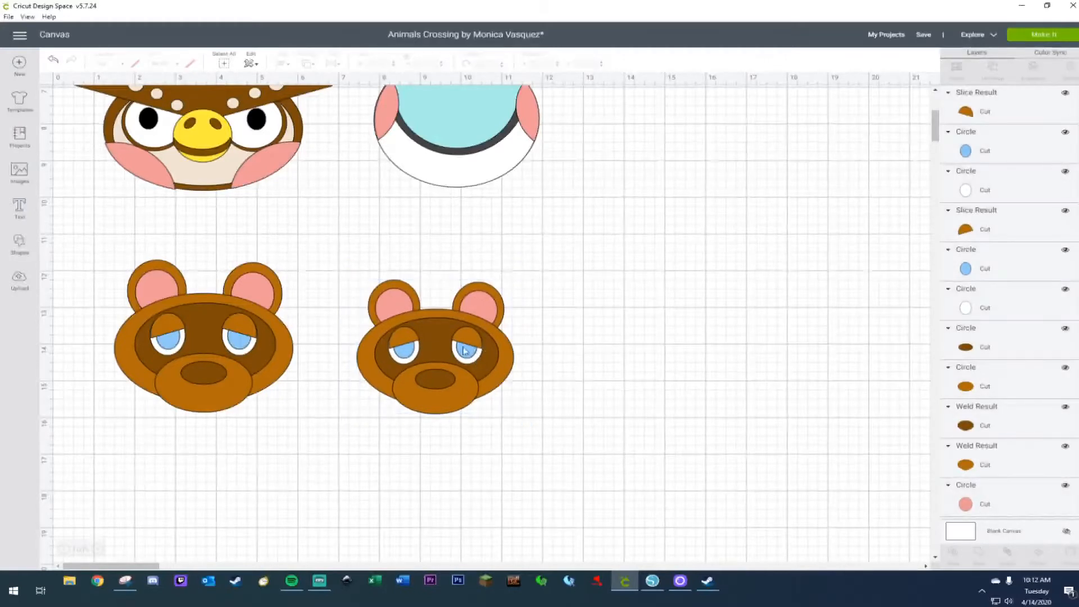
Delete both brown eyelids from the smaller face.
left_click(395, 344)
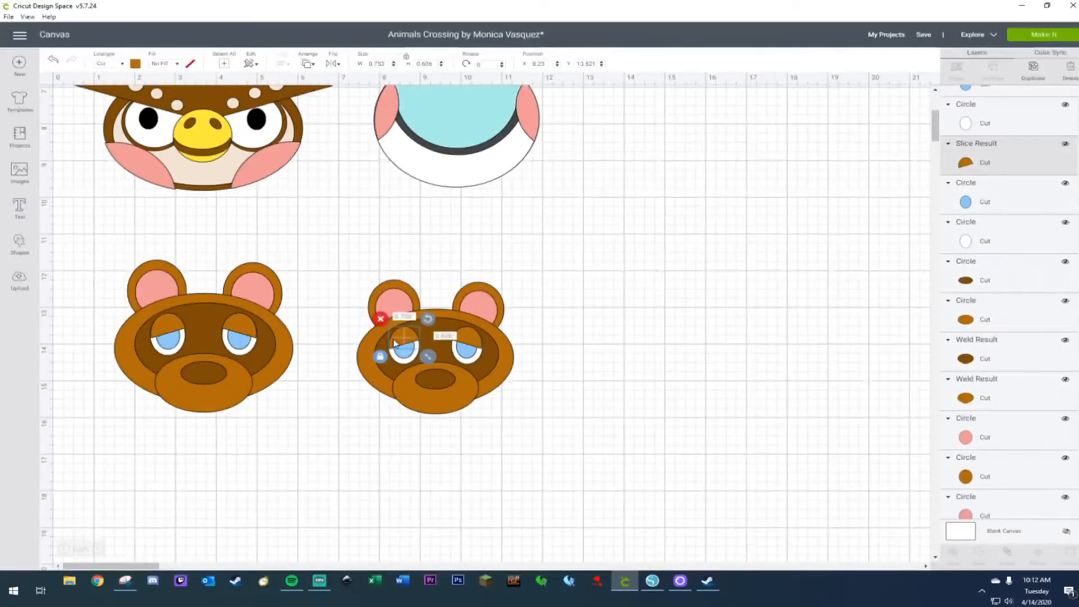
key("Delete")
left_click(477, 344)
key("Delete")
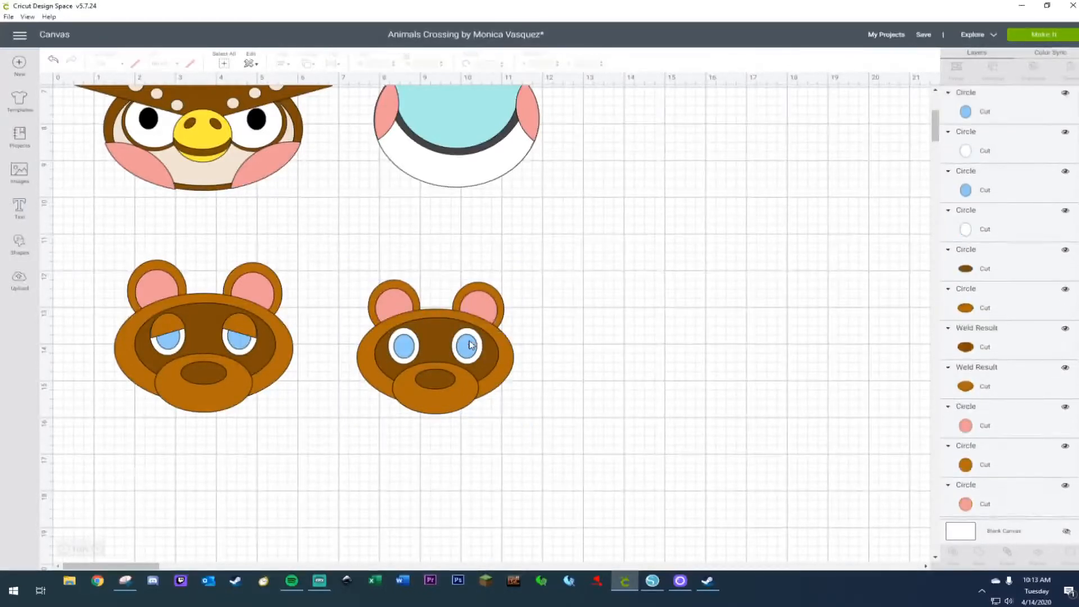
Recolour both blue irises of the smaller face black, then select all of that face's parts.
left_click(397, 350)
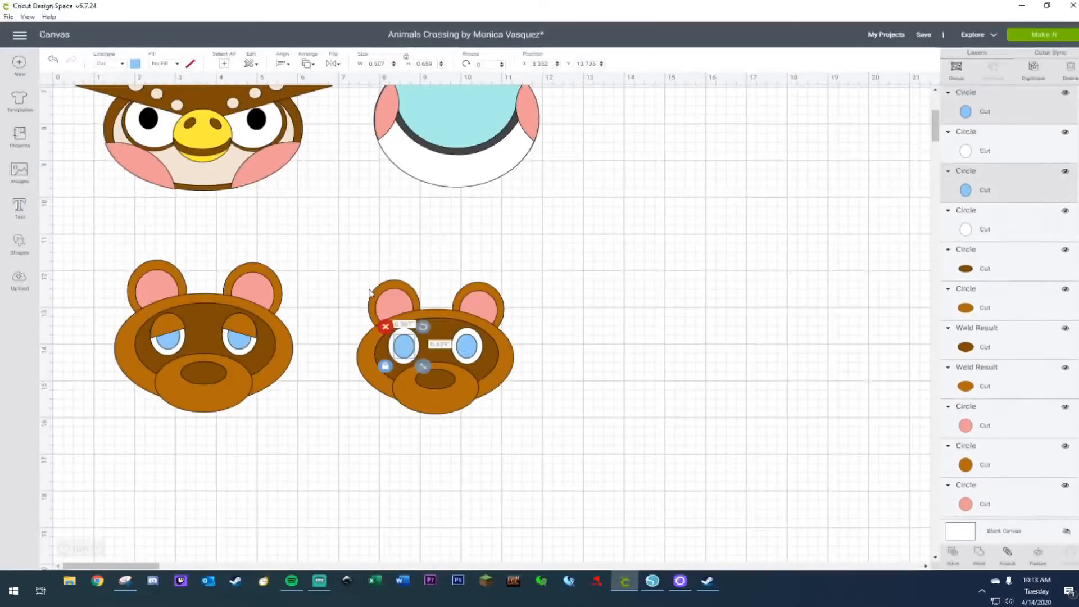
left_click(466, 347, "shift")
left_click(135, 64)
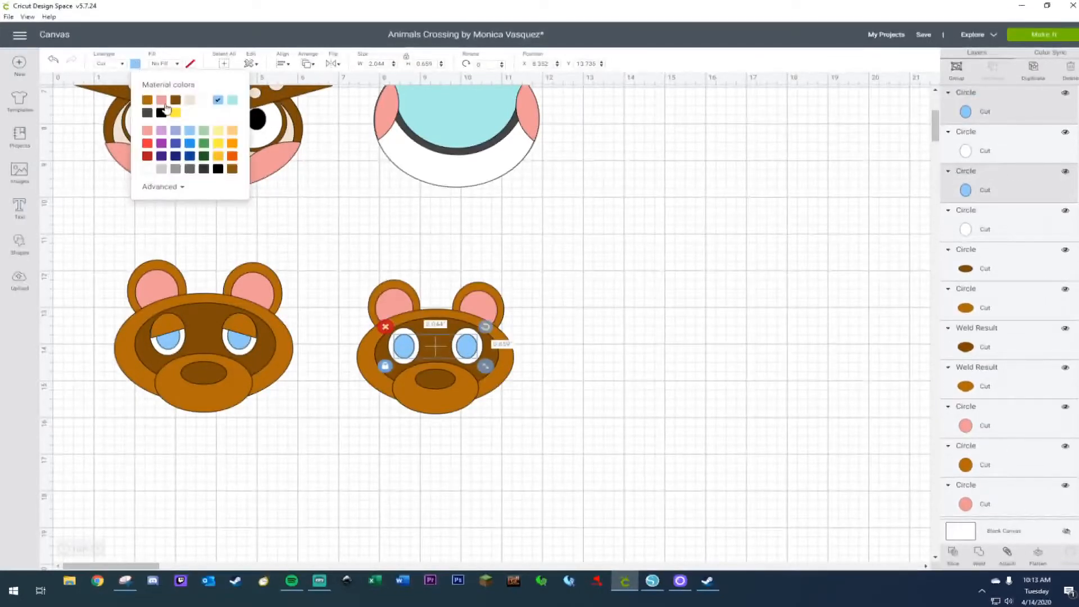
left_click(162, 114)
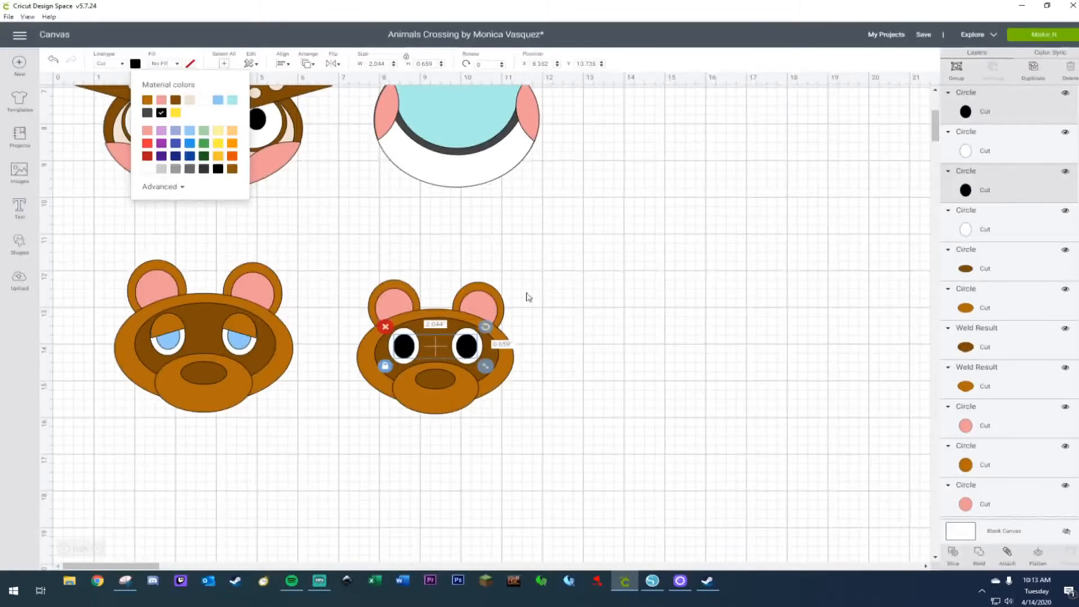
left_click_drag(362, 264, 513, 442)
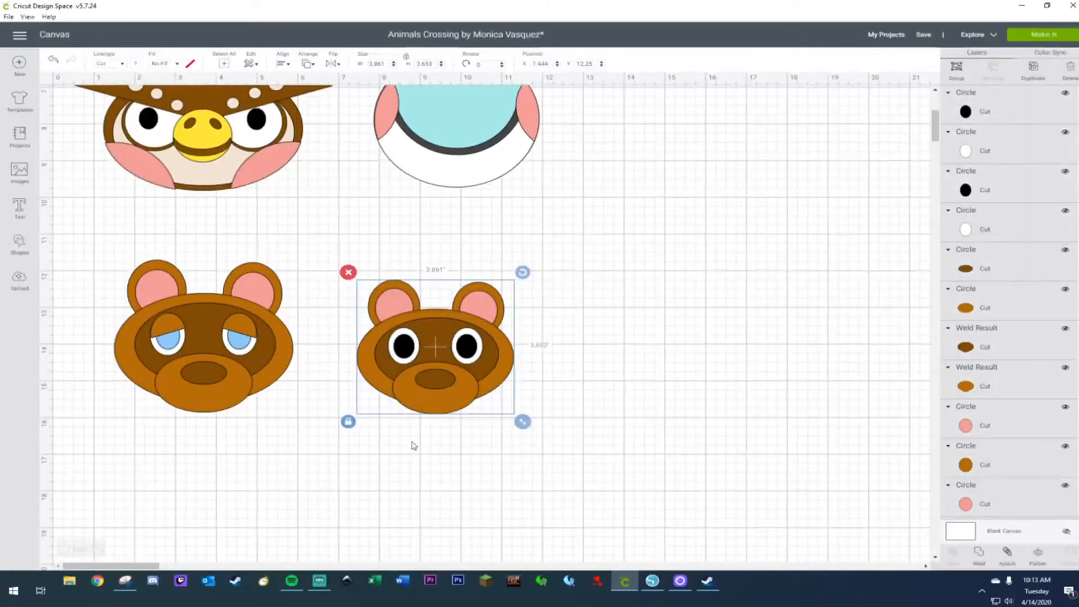
Unlock the smaller face's proportions and narrow it to about 3.56 by 3.67 inches.
left_click(343, 427)
left_click_drag(524, 424, 514, 425)
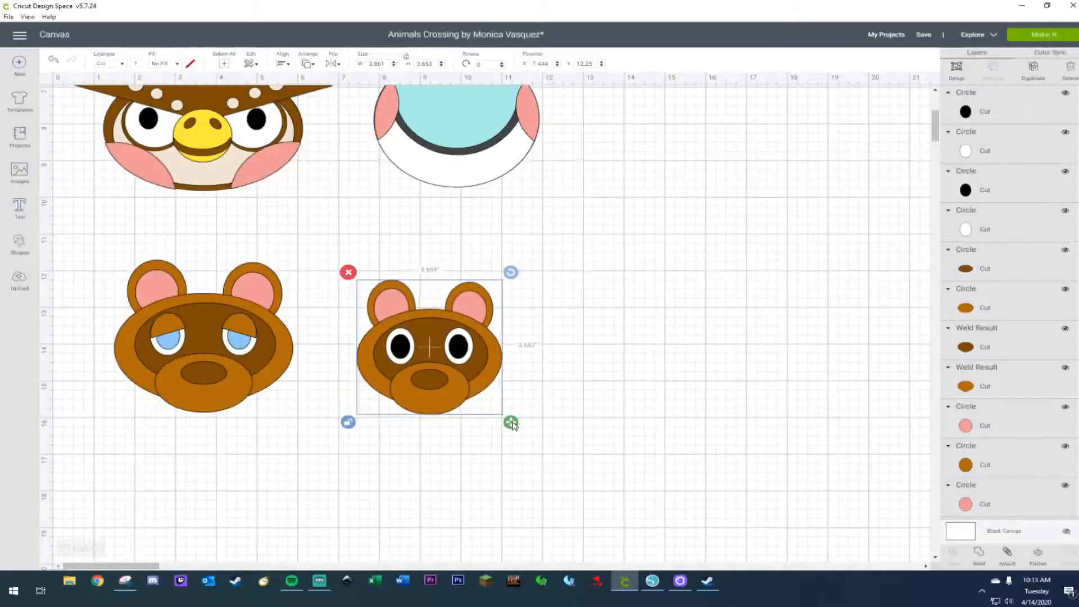
left_click(609, 376)
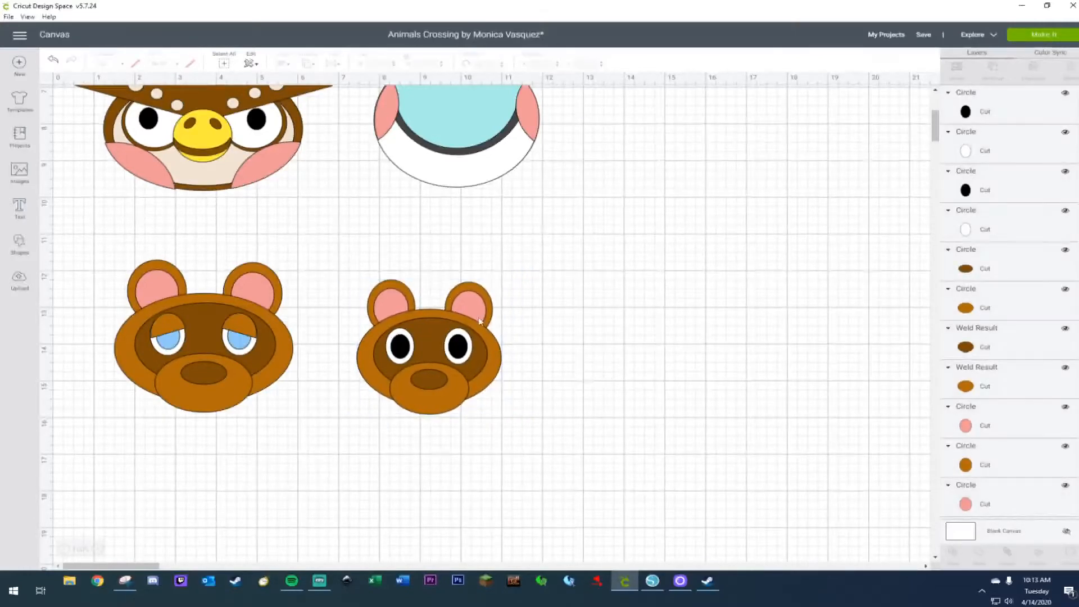
Duplicate the whole smaller face and place the copy beside it in the same row.
left_click_drag(345, 246, 542, 427)
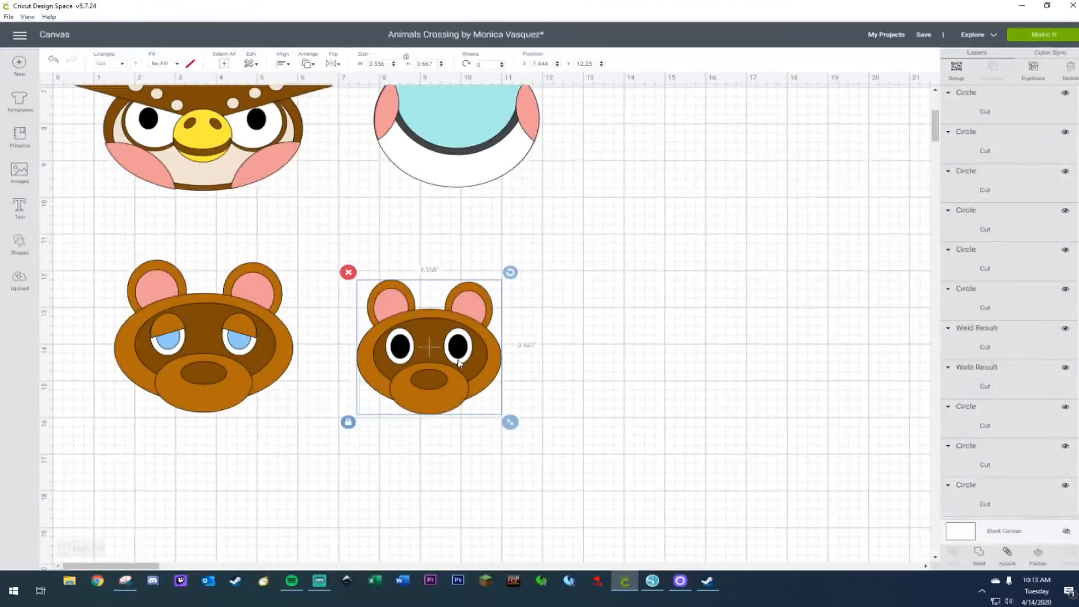
left_click_drag(443, 359, 604, 340)
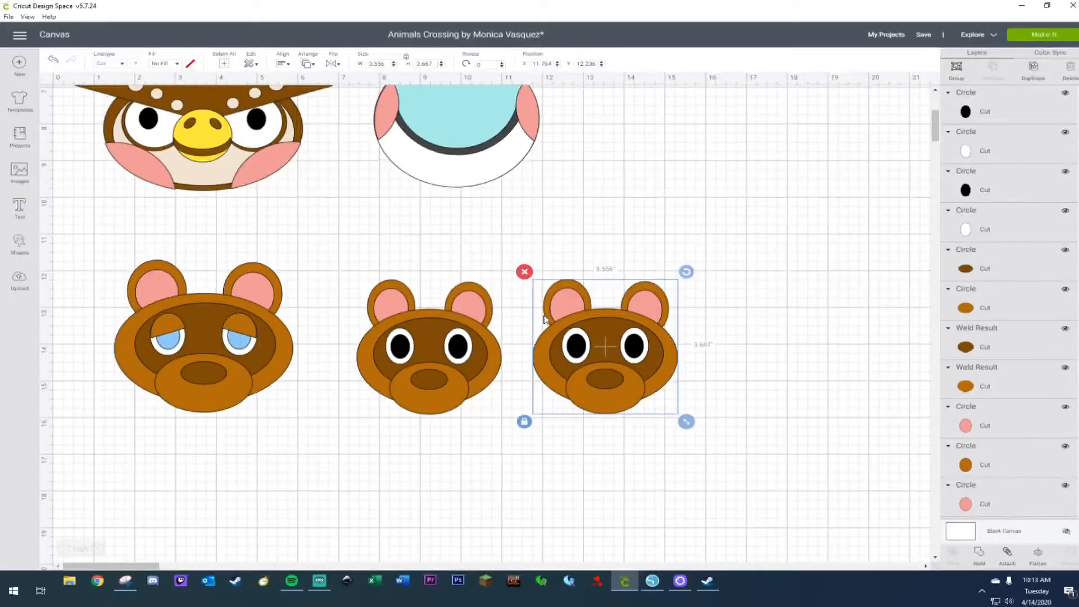
left_click(762, 297)
Try recolouring both eye whites of the new face copy light brown, and undo the change.
left_click(566, 353)
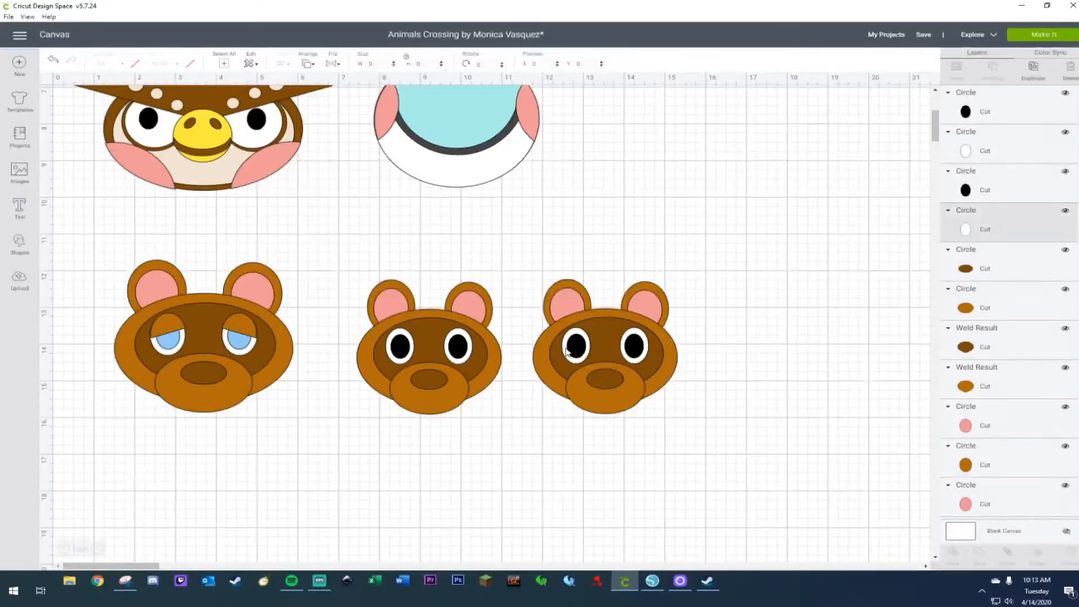
left_click(646, 347, "shift")
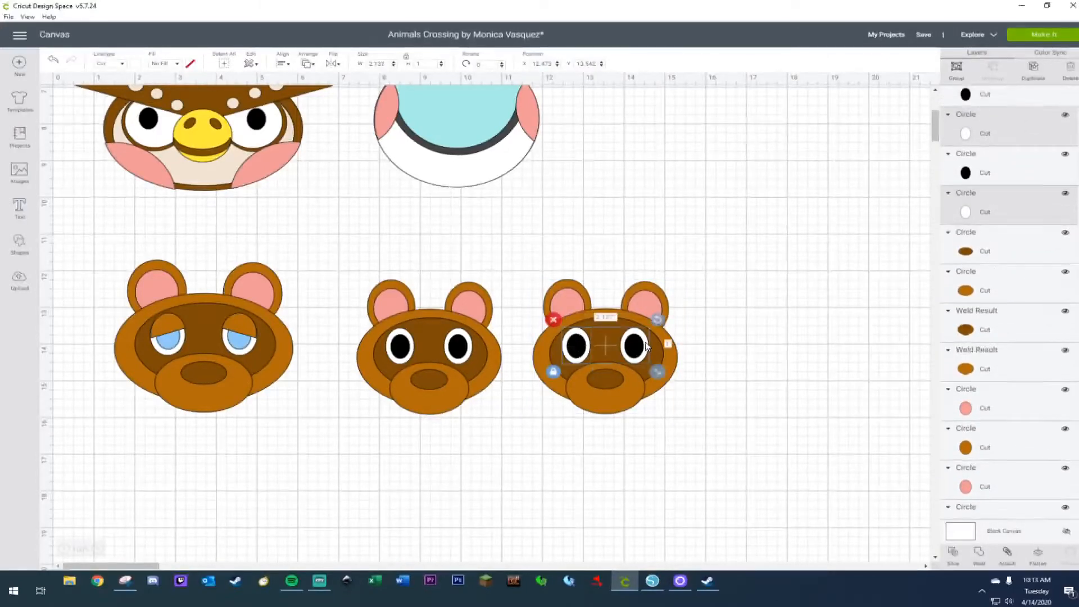
left_click(140, 68)
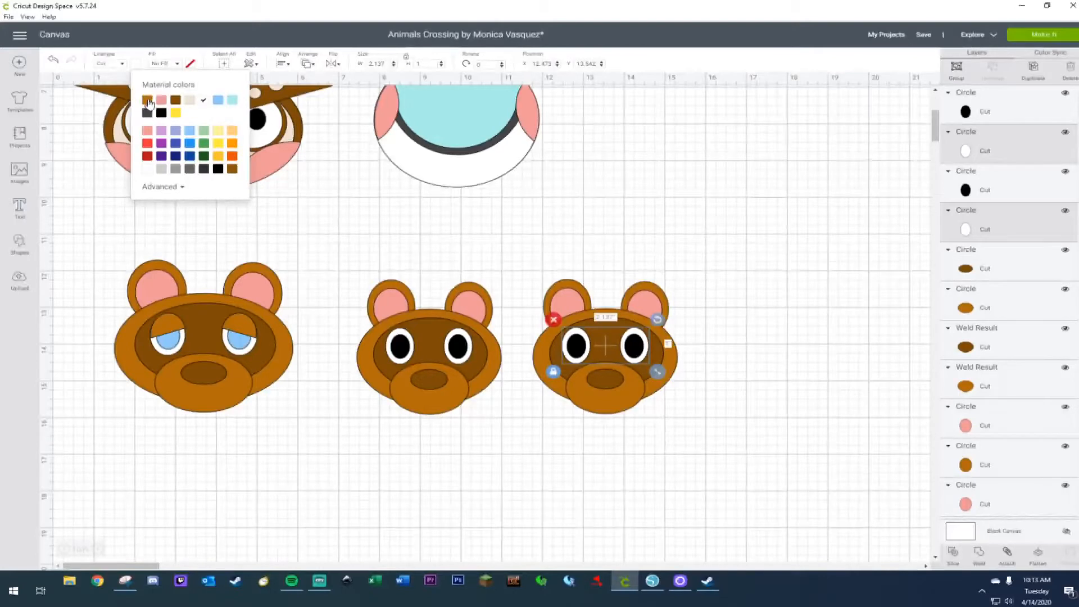
left_click(147, 100)
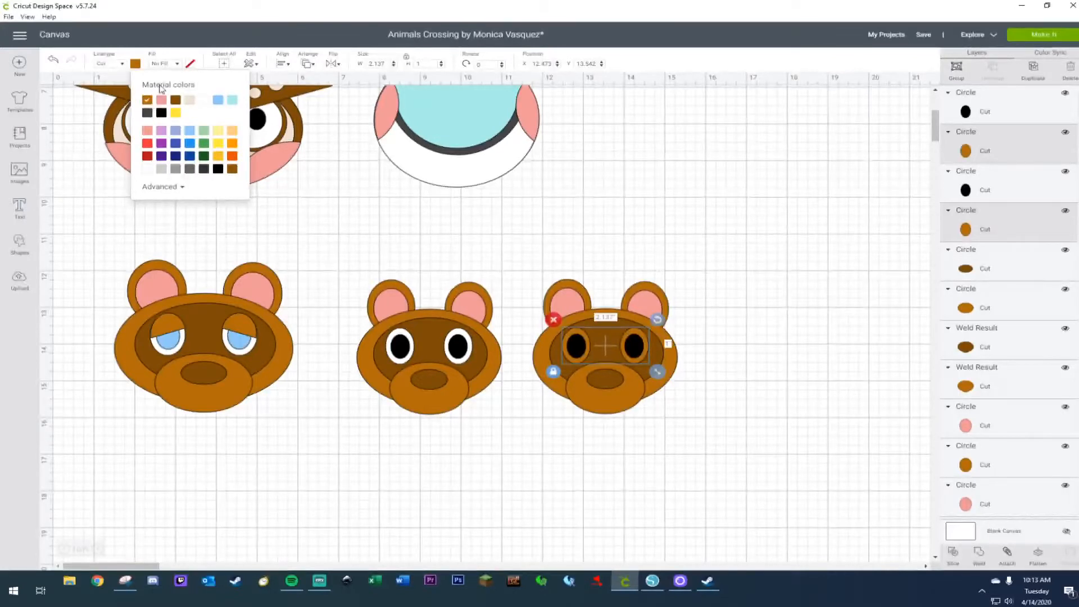
left_click(52, 64)
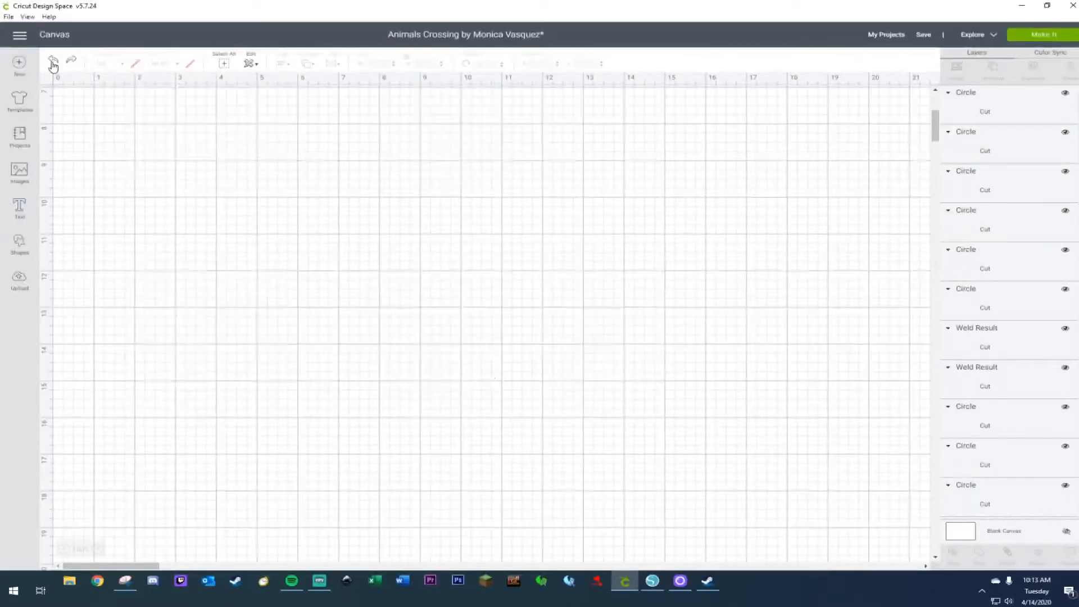
Recolour both black pupils of the new face copy dark grey.
left_click(569, 352)
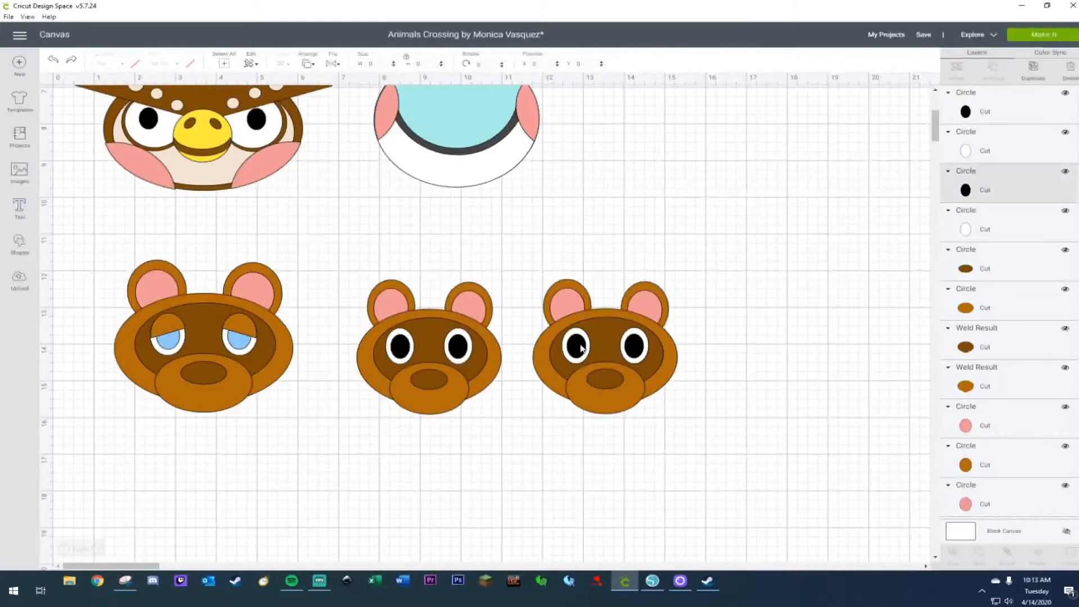
left_click(634, 349, "shift")
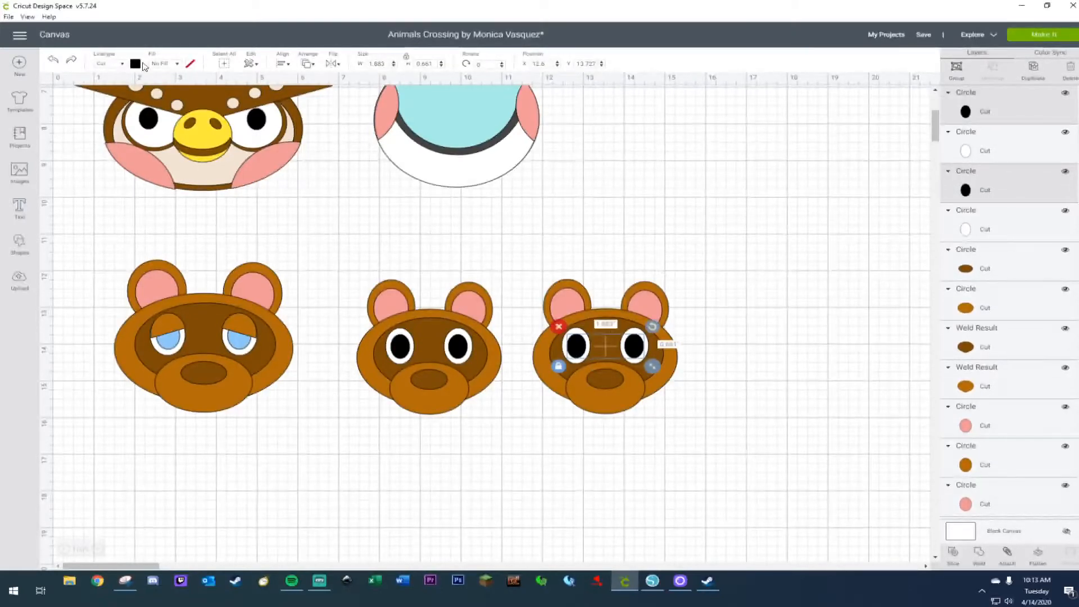
left_click(136, 64)
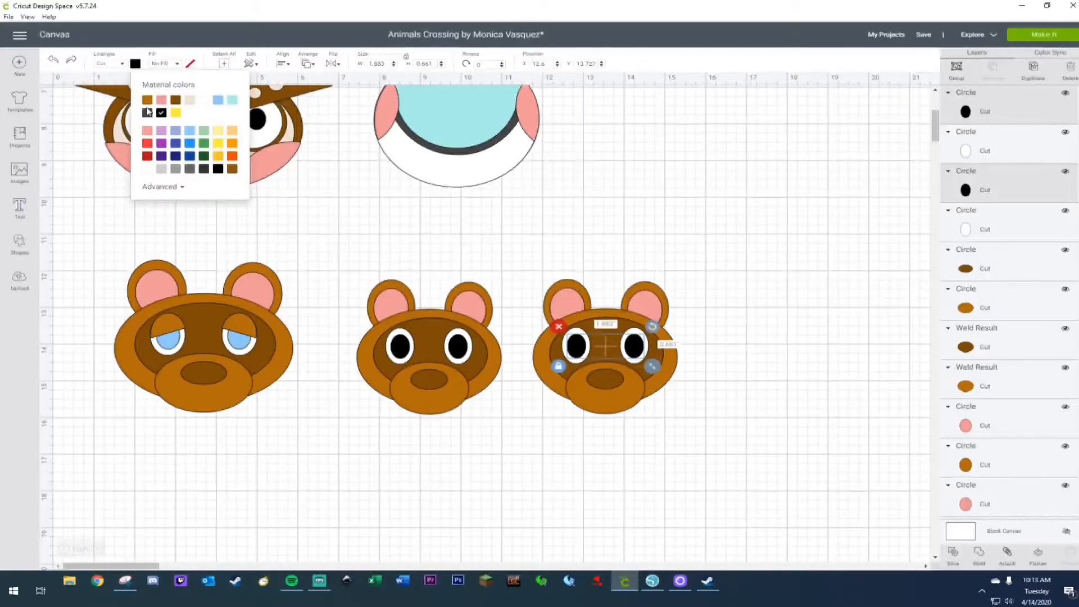
left_click(147, 113)
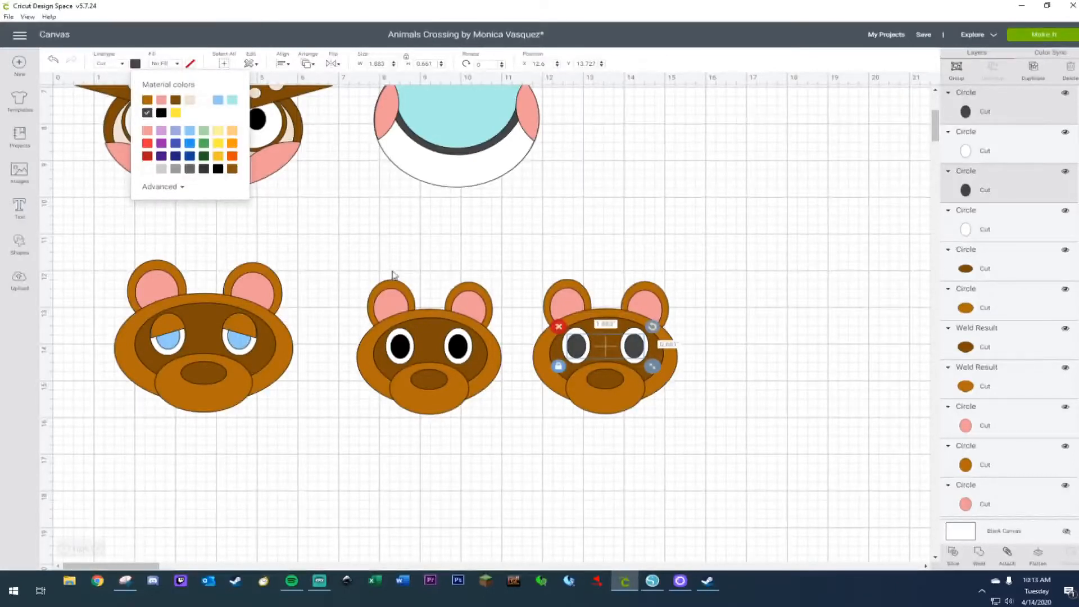
Recolour the nose of the new face copy black.
left_click(617, 378)
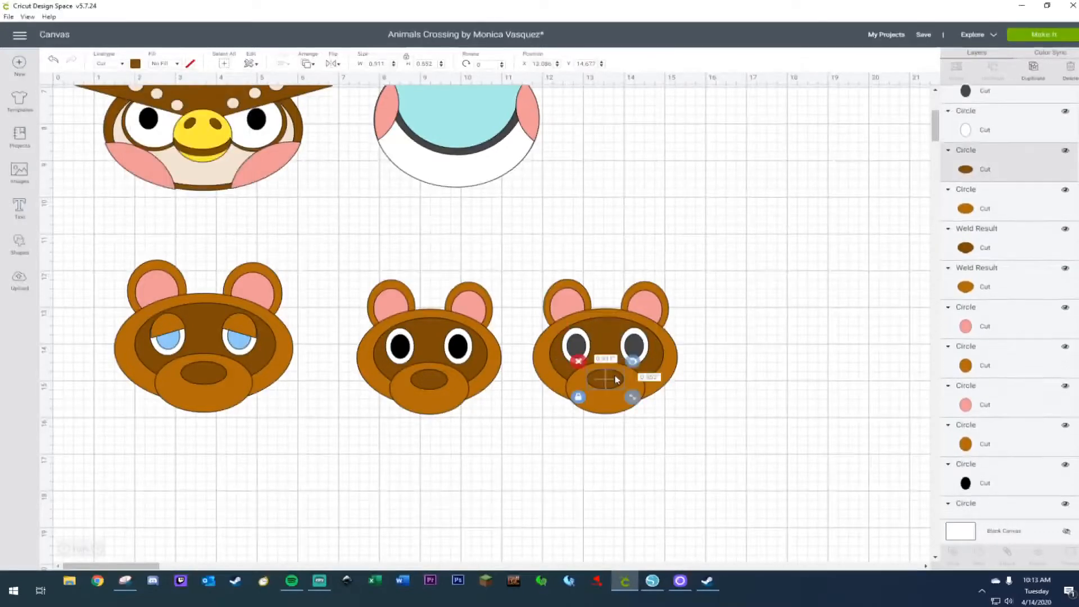
left_click(136, 65)
left_click(162, 113)
left_click(735, 219)
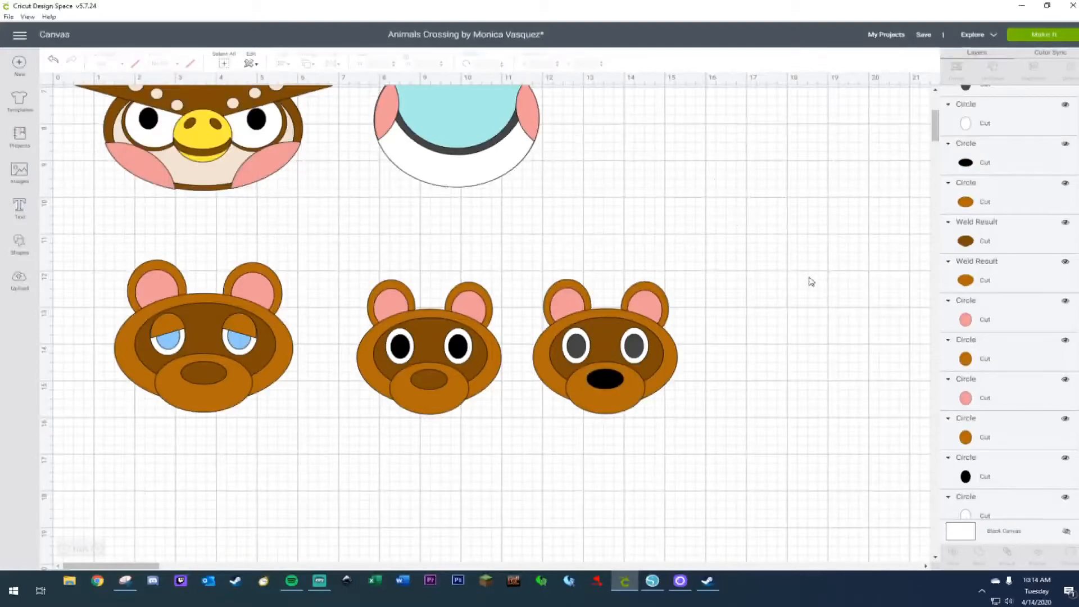
scroll(811, 281, "down", 2)
scroll(808, 276, "up", 4)
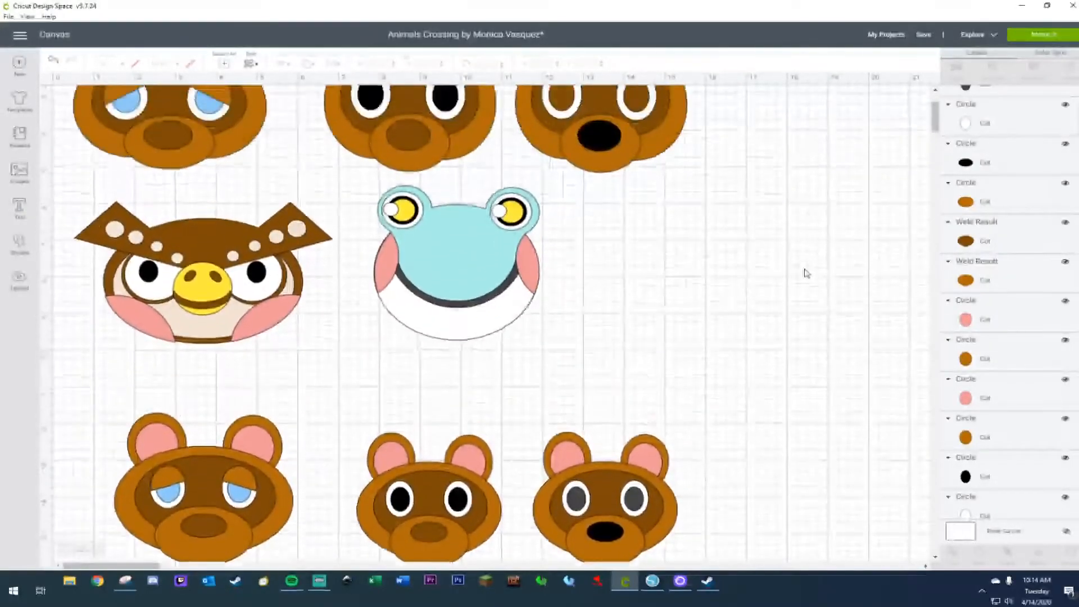
scroll(806, 273, "down", 2)
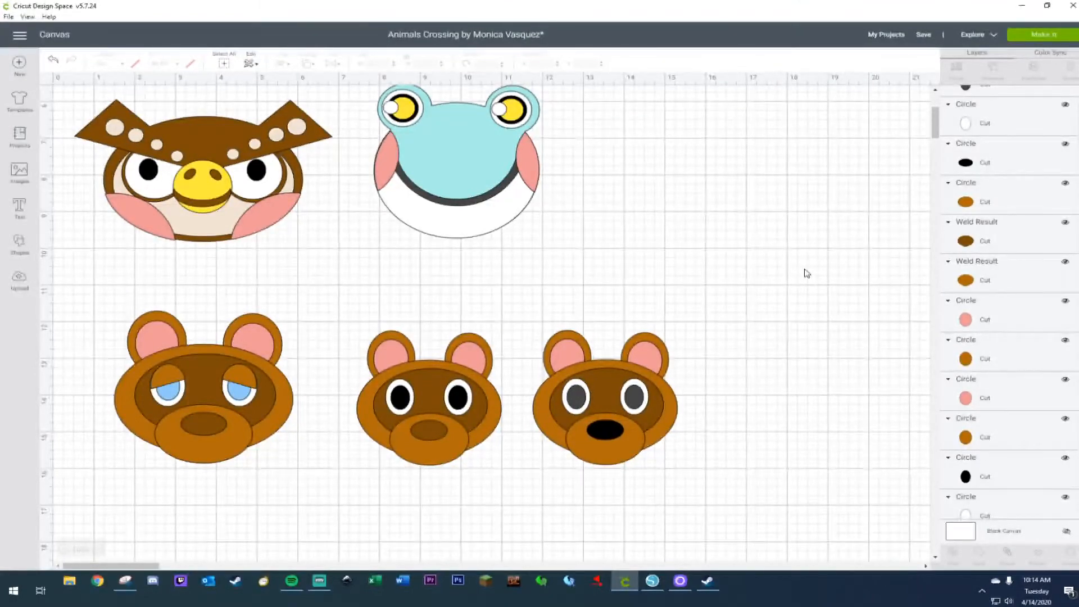
scroll(505, 272, "down", 3)
scroll(506, 272, "up", 2)
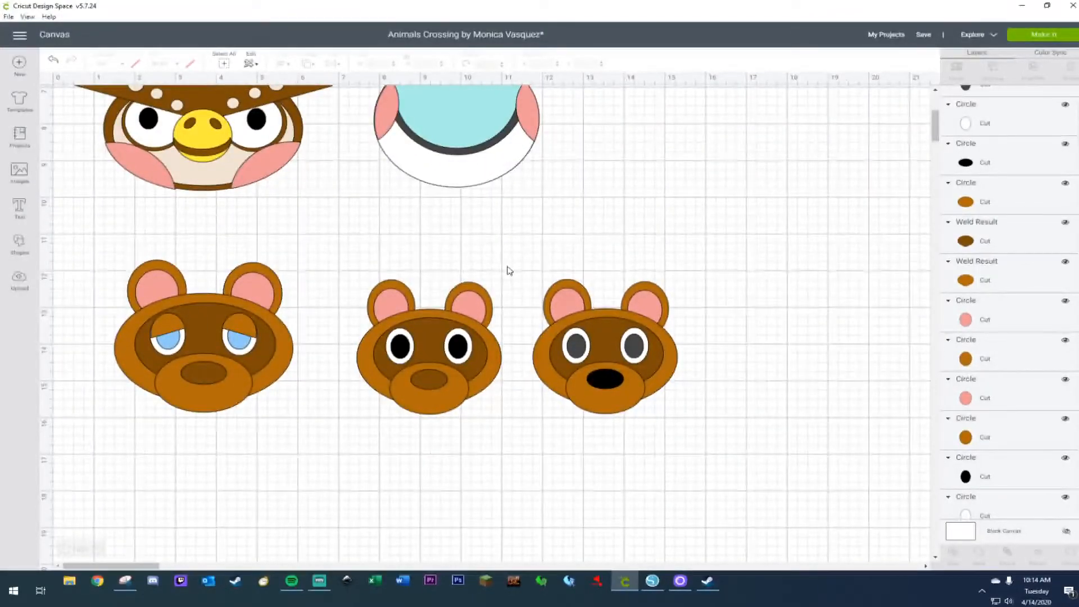
Create a light brown oval about 4.61 by 3.71 inches from a circle in the empty area below the blue-eyed face.
scroll(508, 271, "down", 5)
scroll(509, 271, "down", 2)
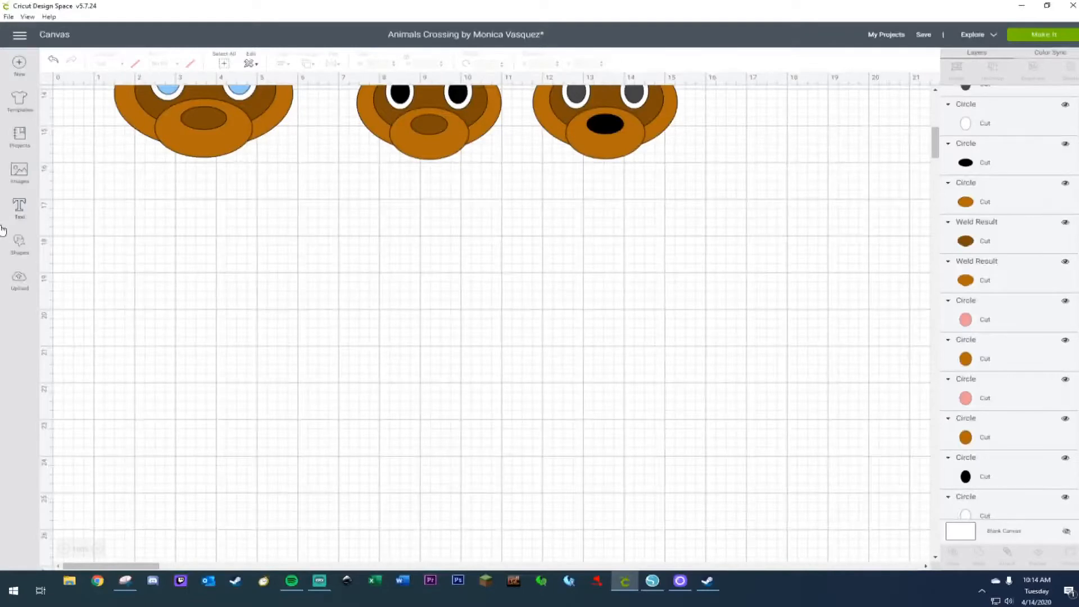
left_click(19, 243)
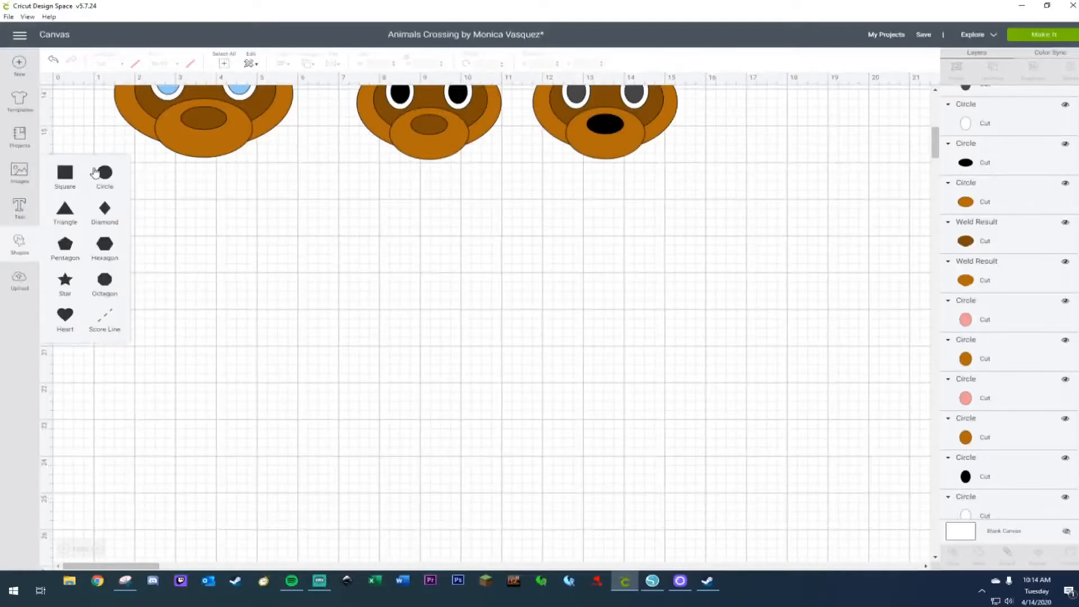
left_click(110, 178)
left_click_drag(201, 224, 250, 328)
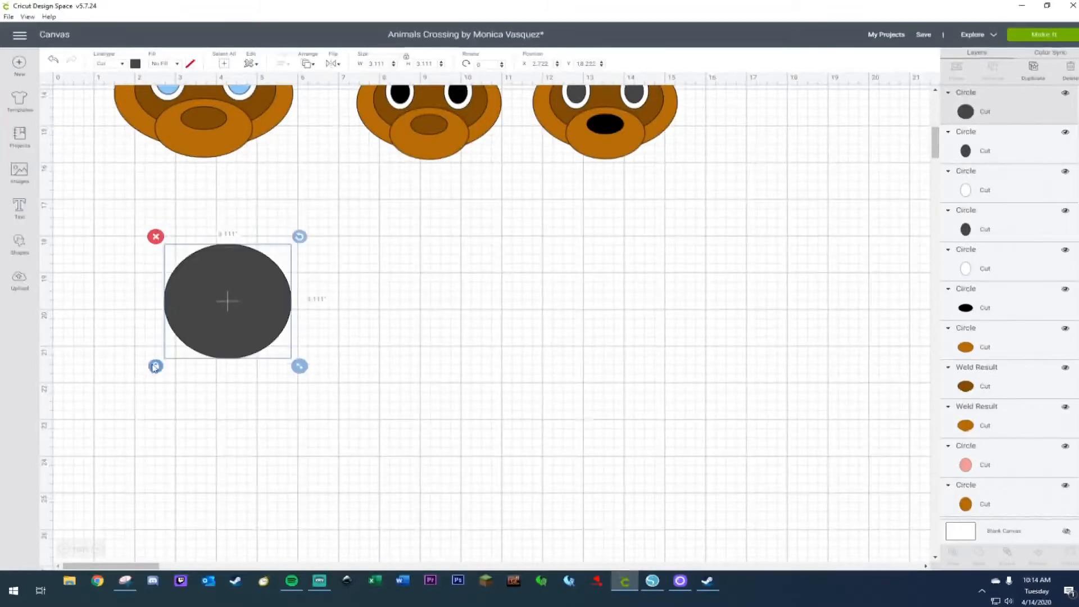
left_click_drag(299, 365, 368, 389)
left_click_drag(285, 324, 265, 342)
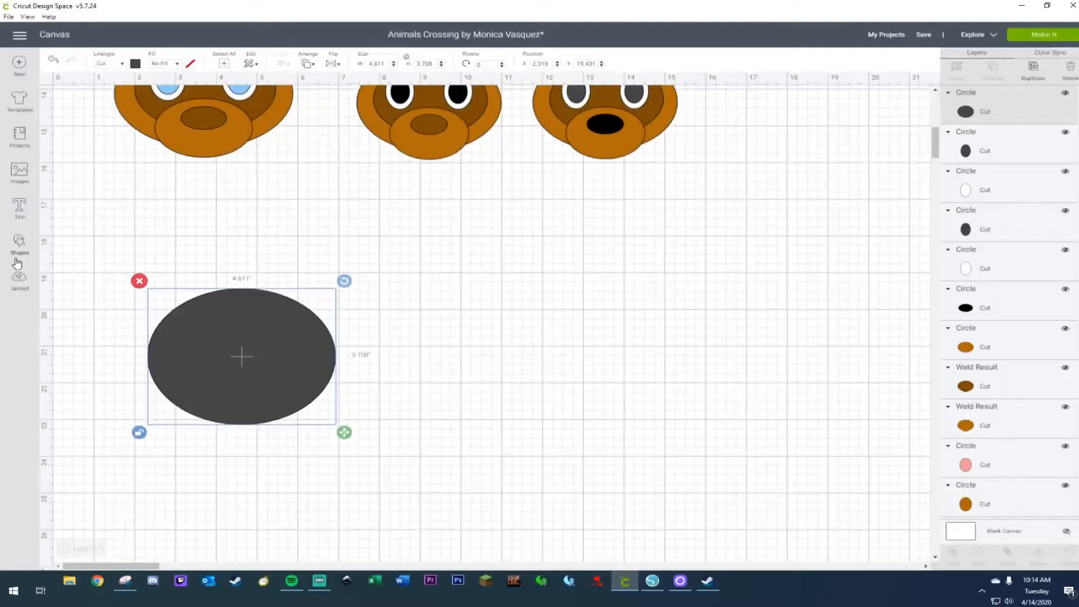
left_click(135, 65)
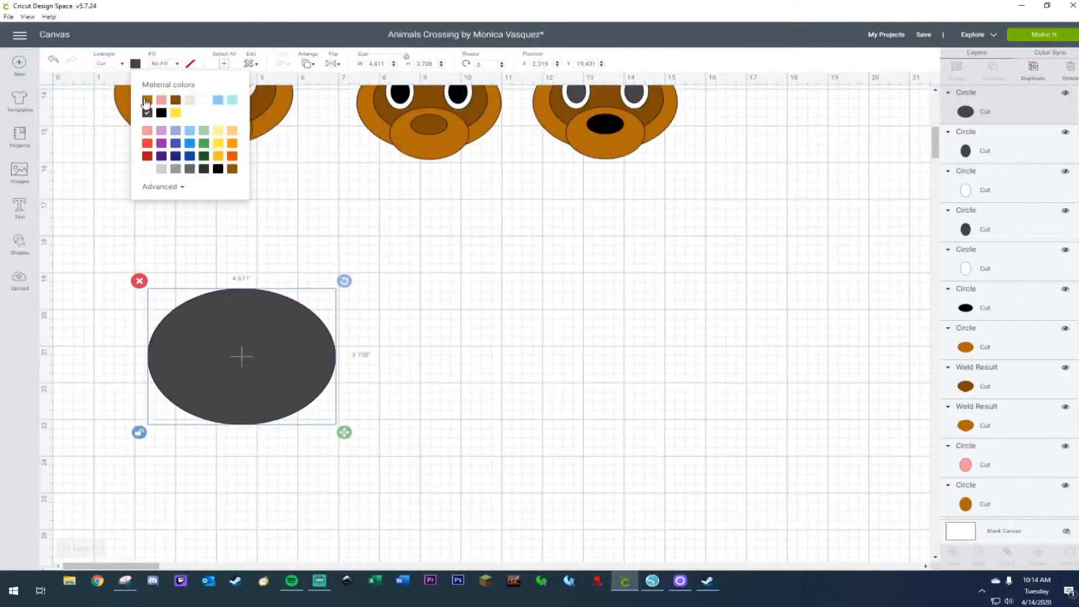
left_click(146, 100)
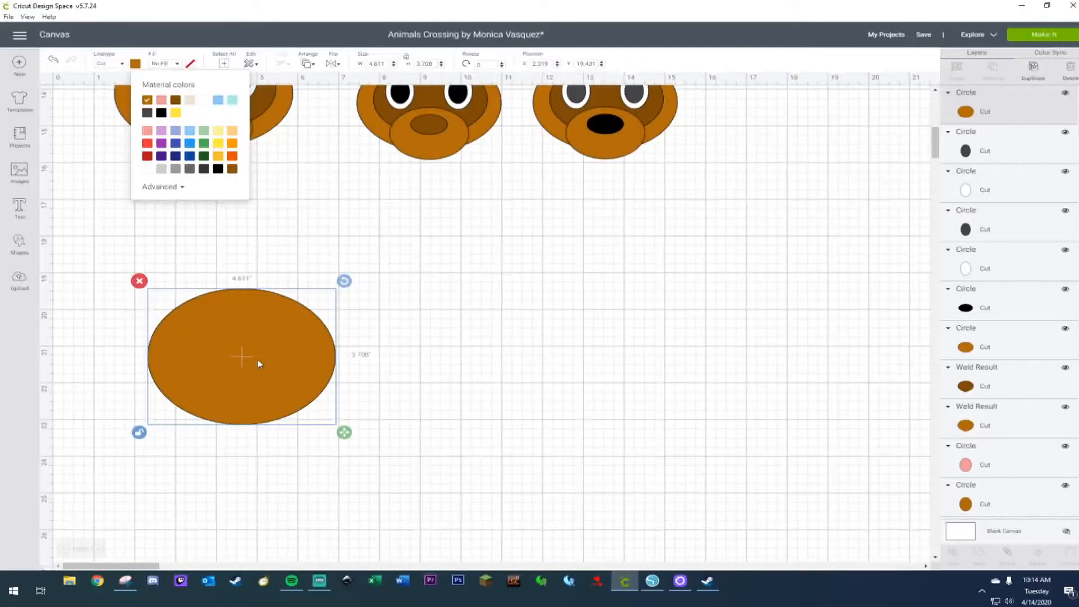
Duplicate the oval, fit the copy inside it at about 4 by 3.02 inches and colour the copy cream.
key("ctrl+d")
left_click_drag(364, 449, 327, 422)
left_click_drag(190, 362, 181, 360)
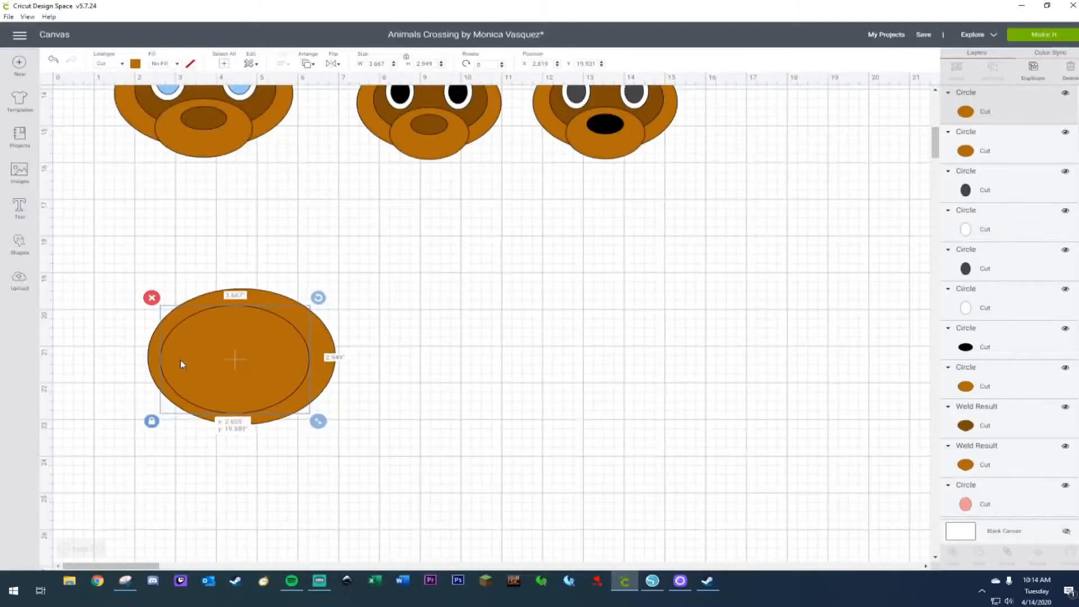
left_click_drag(318, 421, 330, 425)
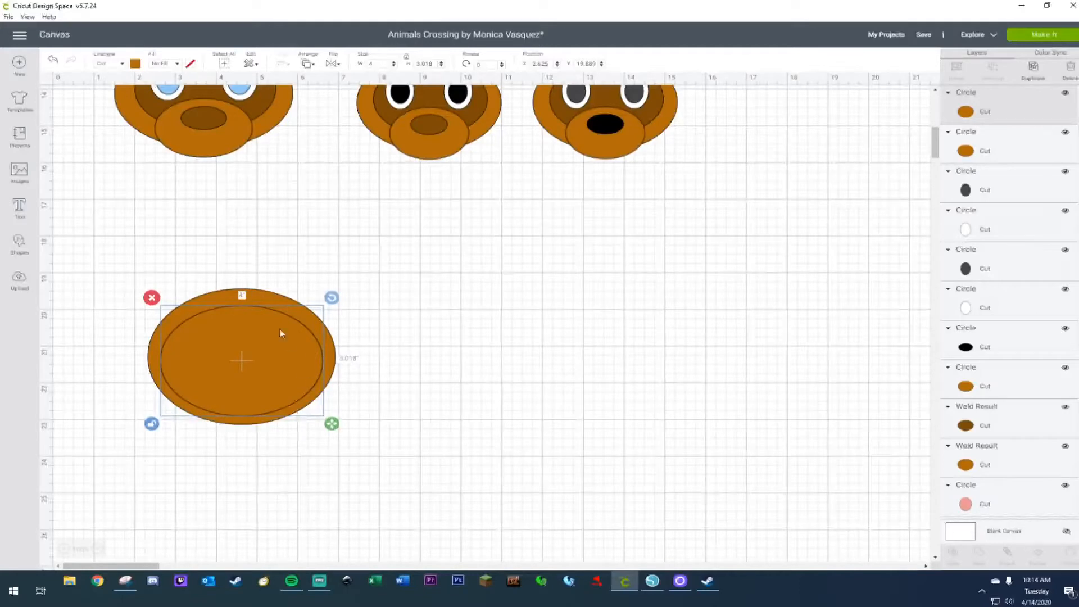
left_click(135, 64)
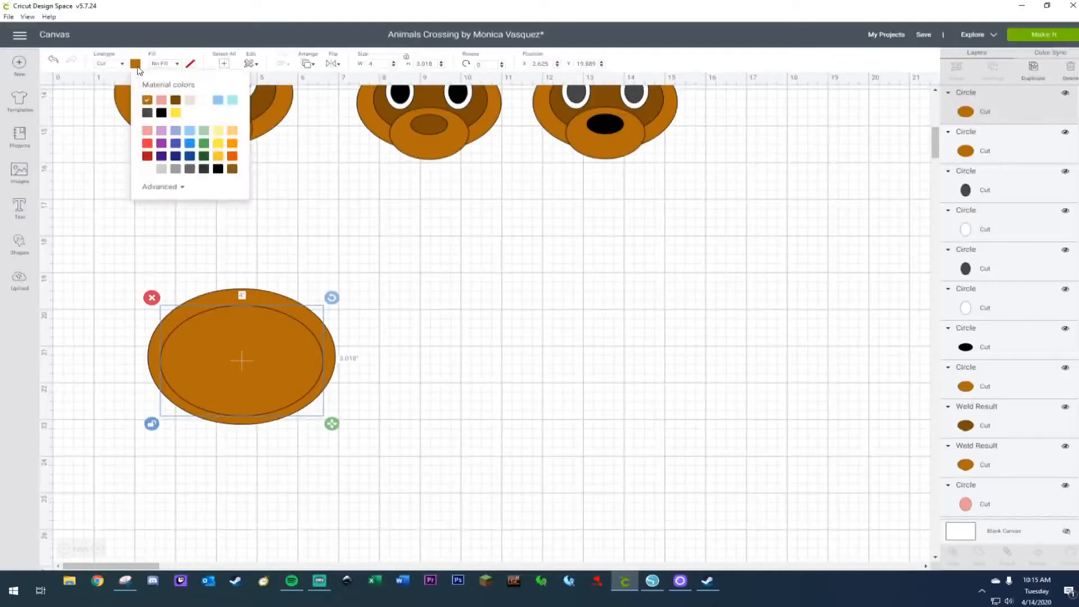
left_click(194, 104)
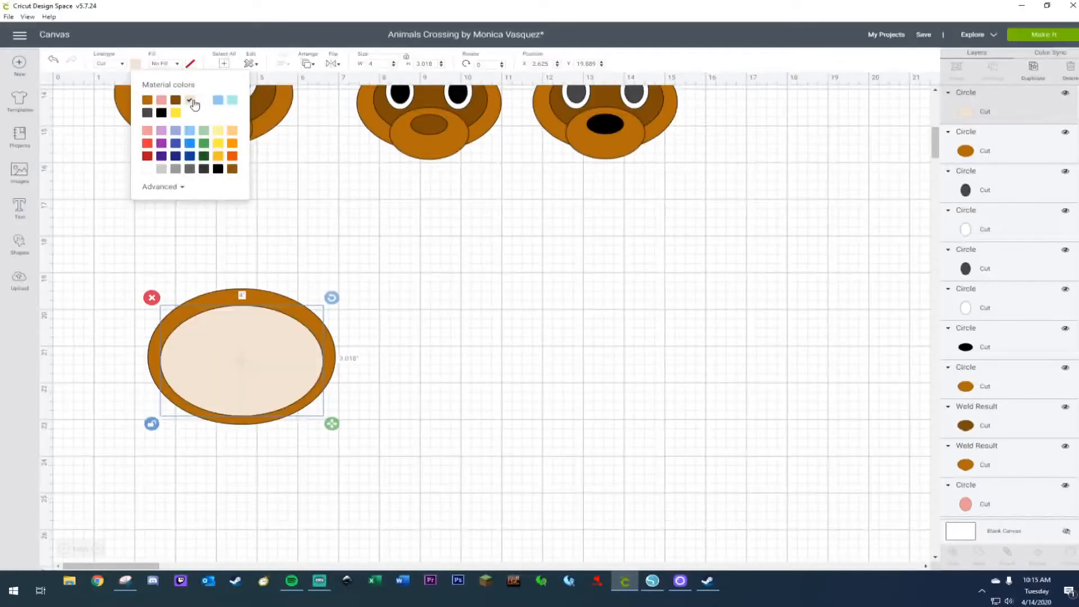
left_click(545, 387)
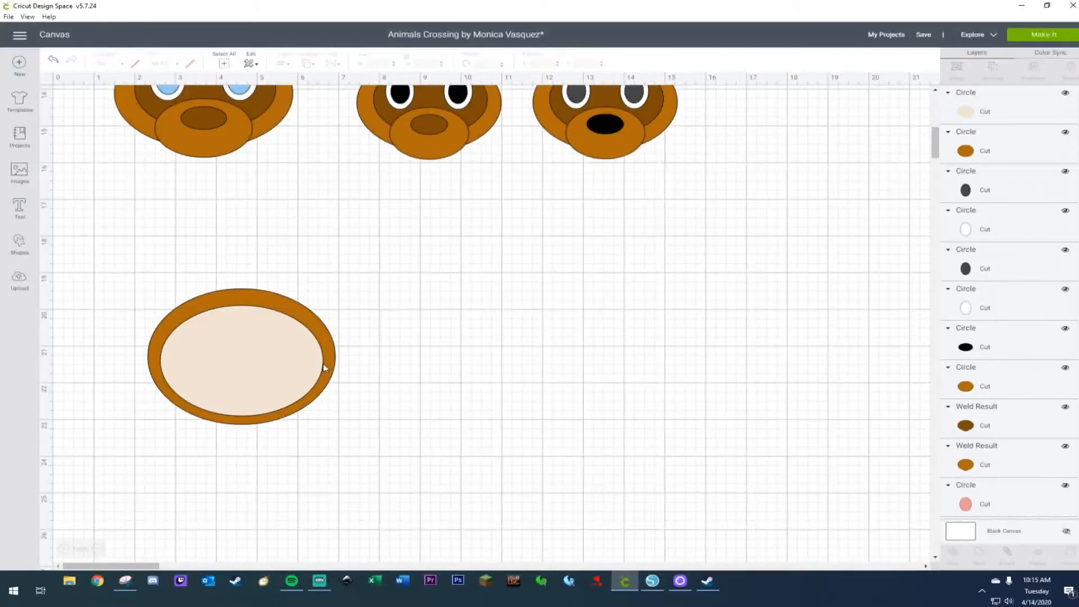
Add a dark grey circle about 1.69 inches wide inside the cream oval and duplicate it so two sit side by side.
left_click(20, 243)
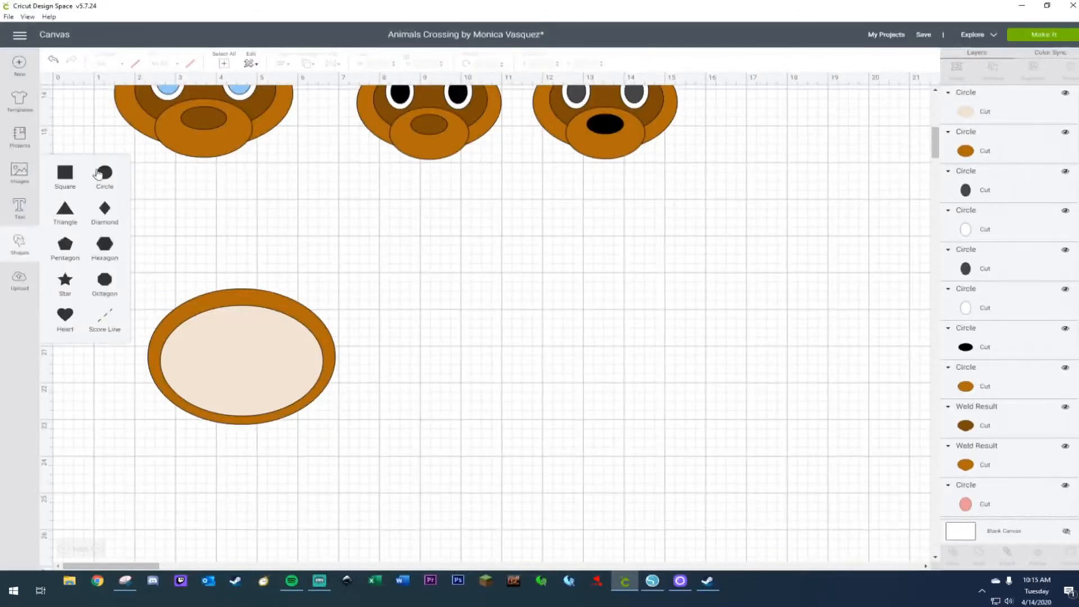
left_click(104, 172)
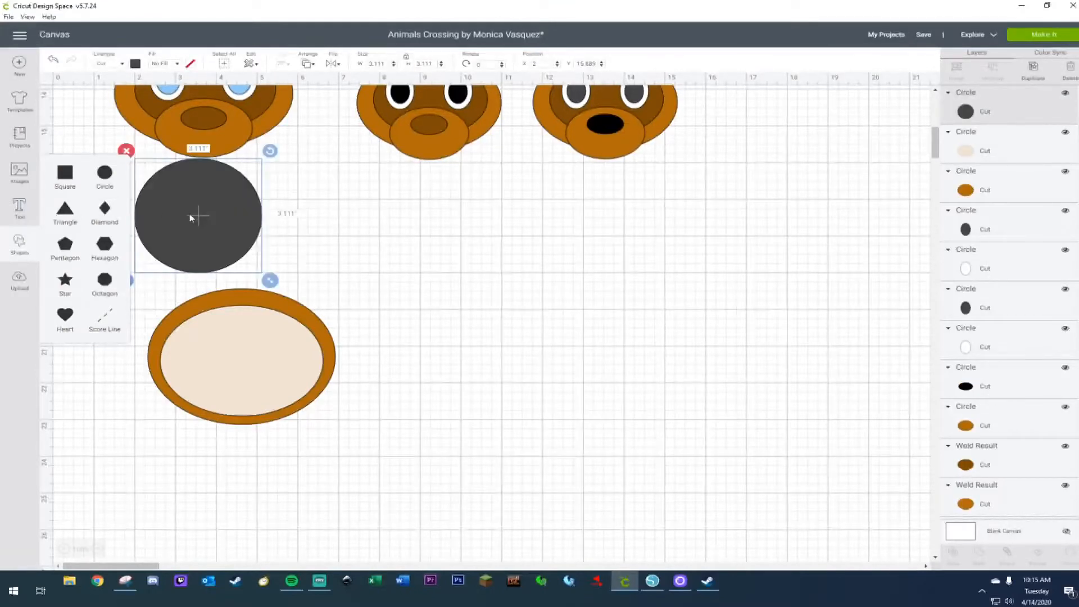
left_click_drag(188, 215, 344, 337)
left_click_drag(419, 397, 364, 347)
left_click_drag(330, 313, 294, 346)
key("ctrl+d")
Try centring the two dark grey circles horizontally on each other, and undo the alignment.
left_click(226, 349, "shift")
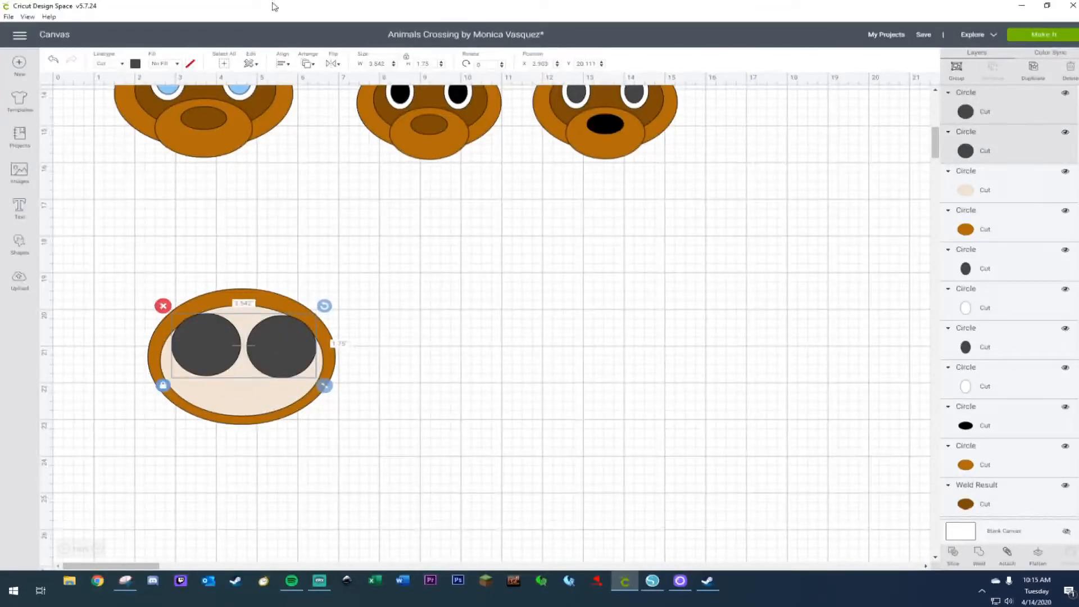
left_click(282, 64)
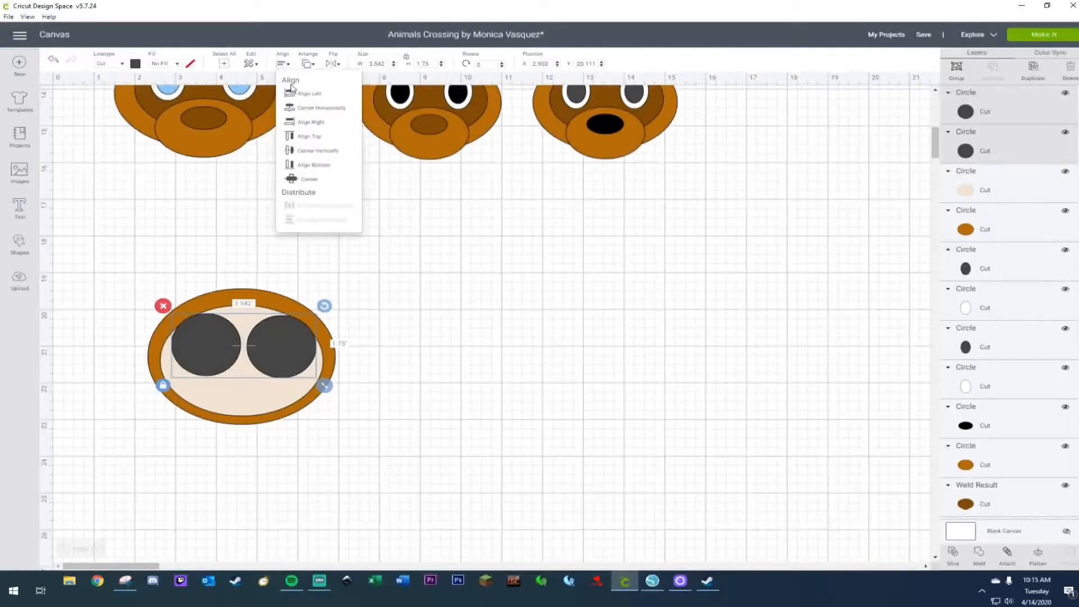
left_click(297, 109)
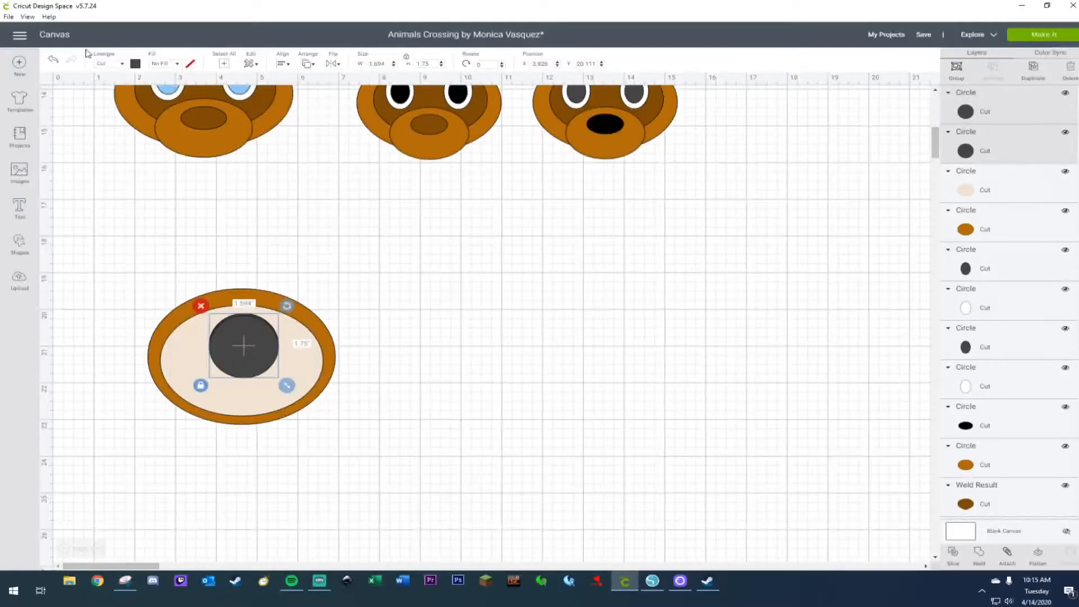
left_click(55, 61)
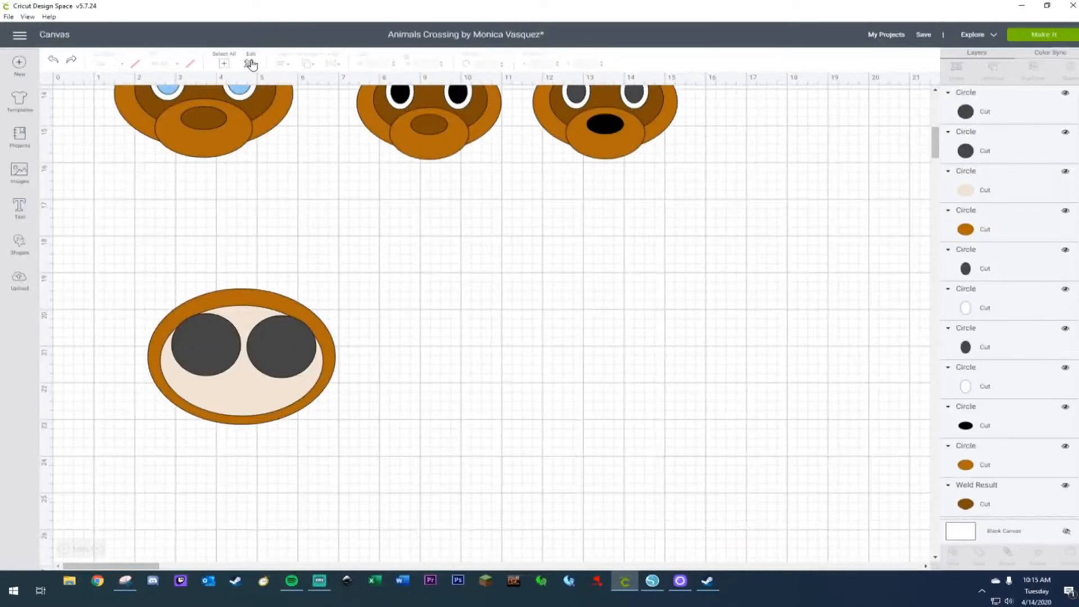
Centre the two dark grey circles vertically on each other and colour both dark brown.
left_click(212, 359)
left_click(269, 350, "shift")
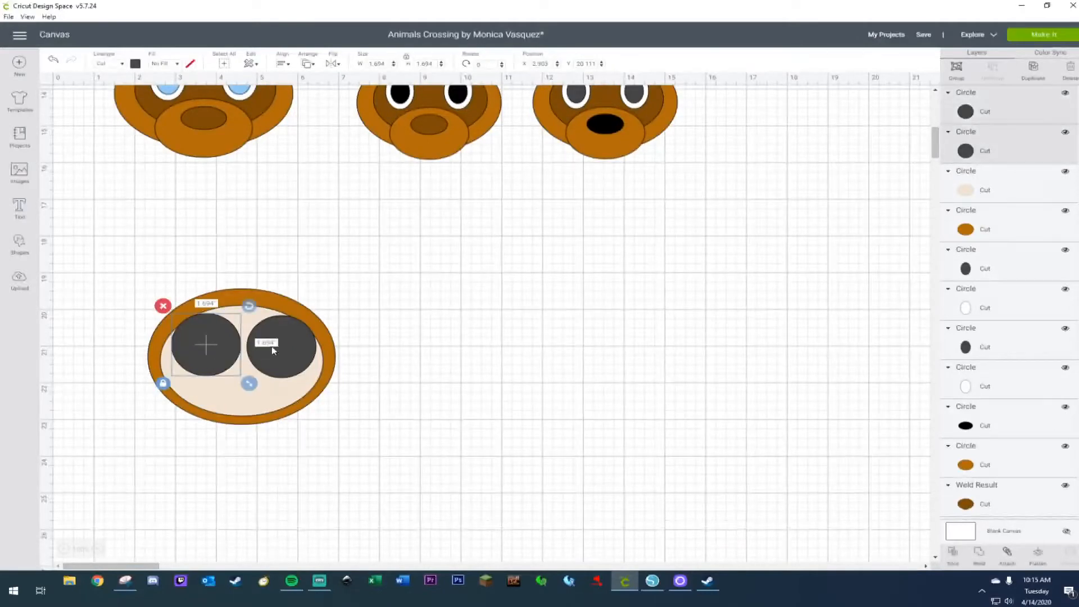
left_click(282, 66)
left_click(304, 154)
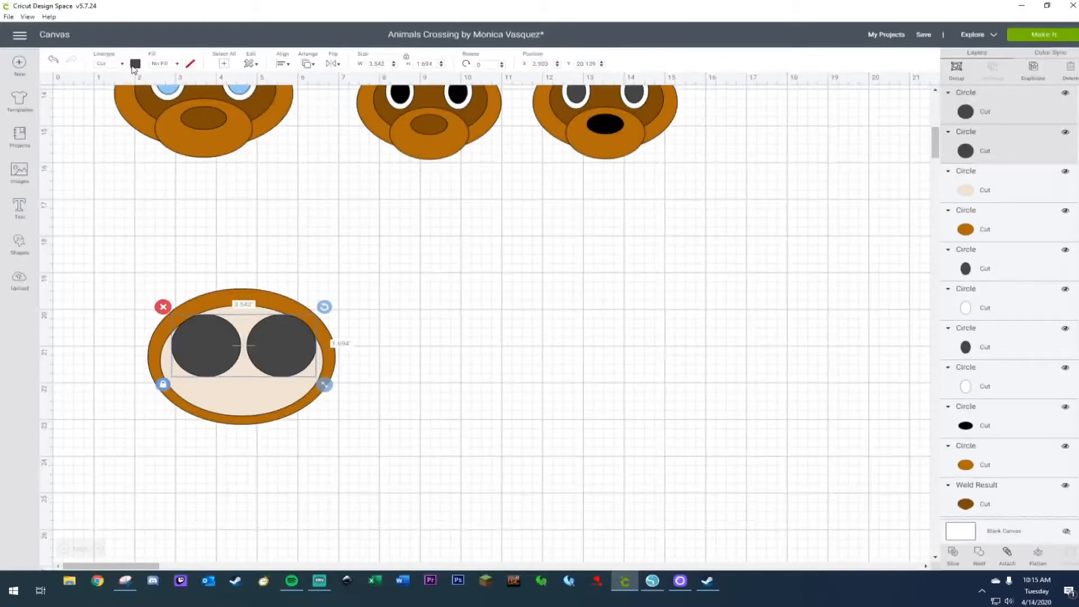
left_click(136, 64)
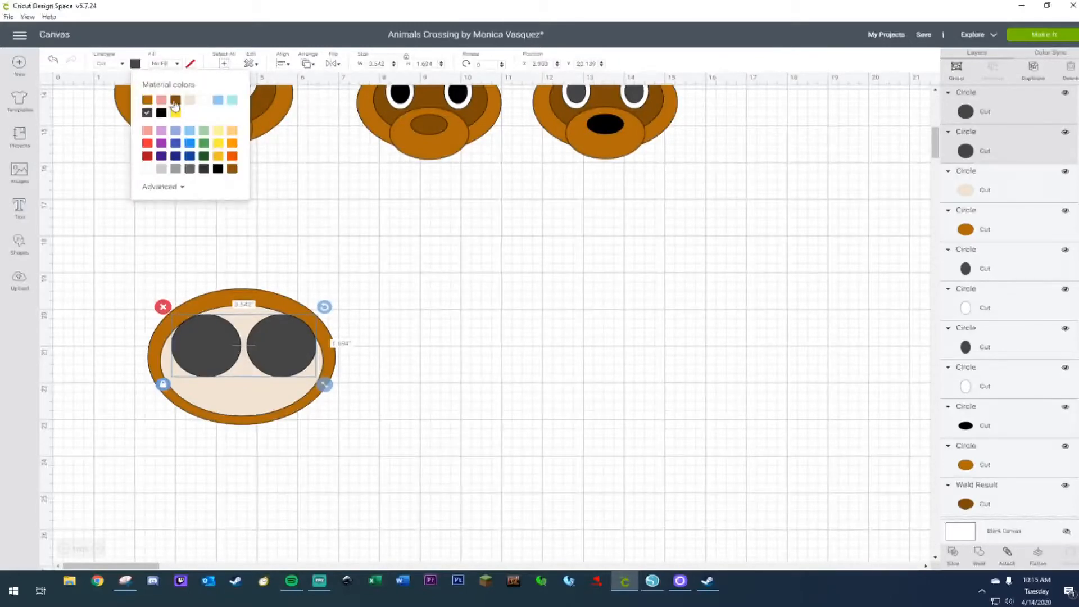
left_click(177, 100)
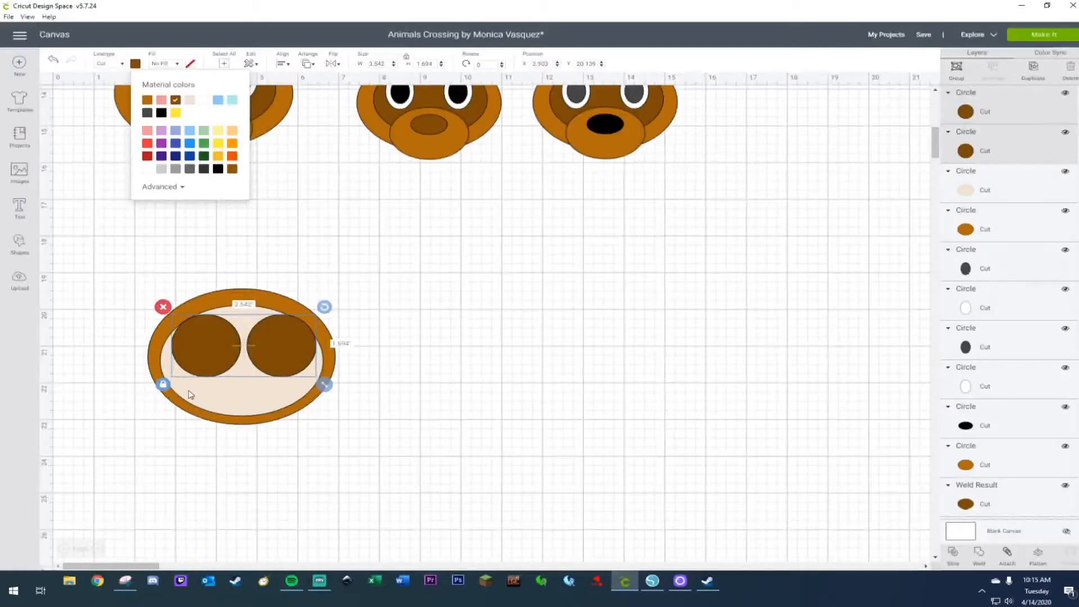
Duplicate the brown circle pair, colour the copies white, shrink them to about 1.5 inches and fit one inside each brown circle.
key("ctrl+d")
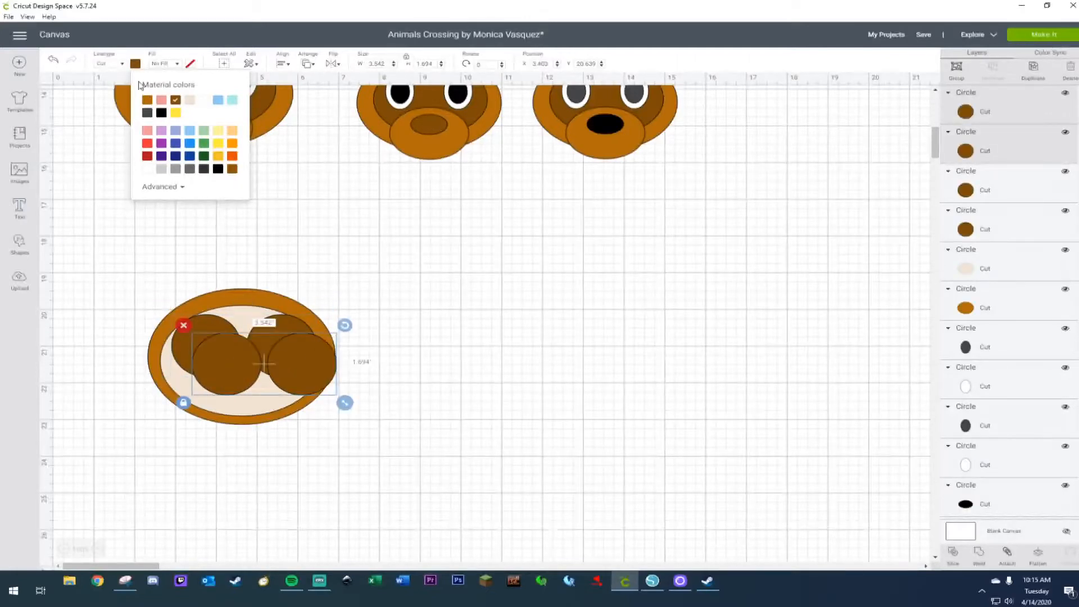
left_click(204, 101)
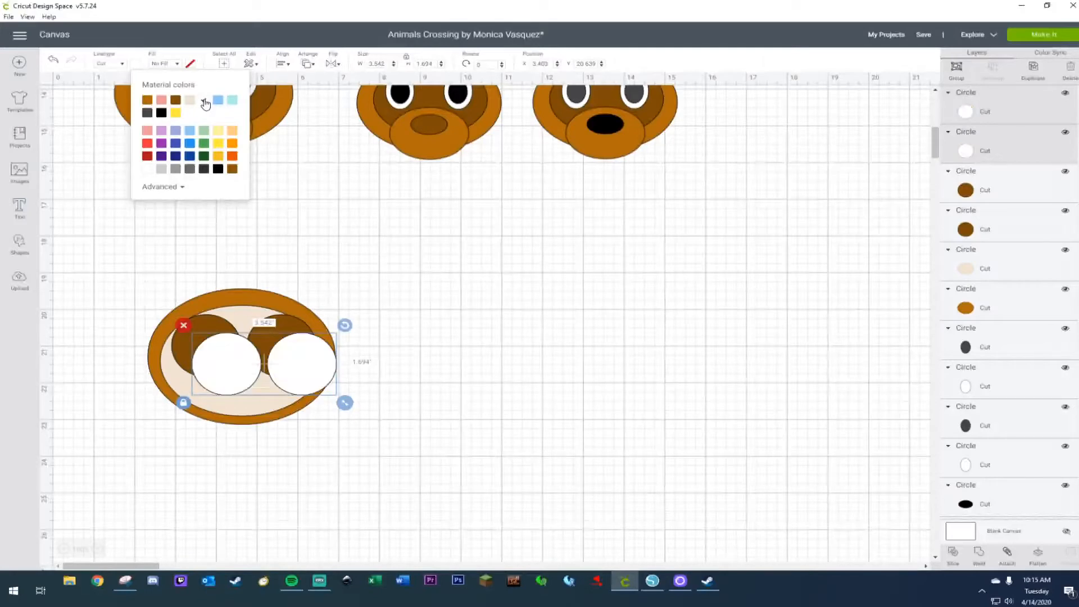
left_click_drag(345, 403, 330, 397)
left_click(382, 363)
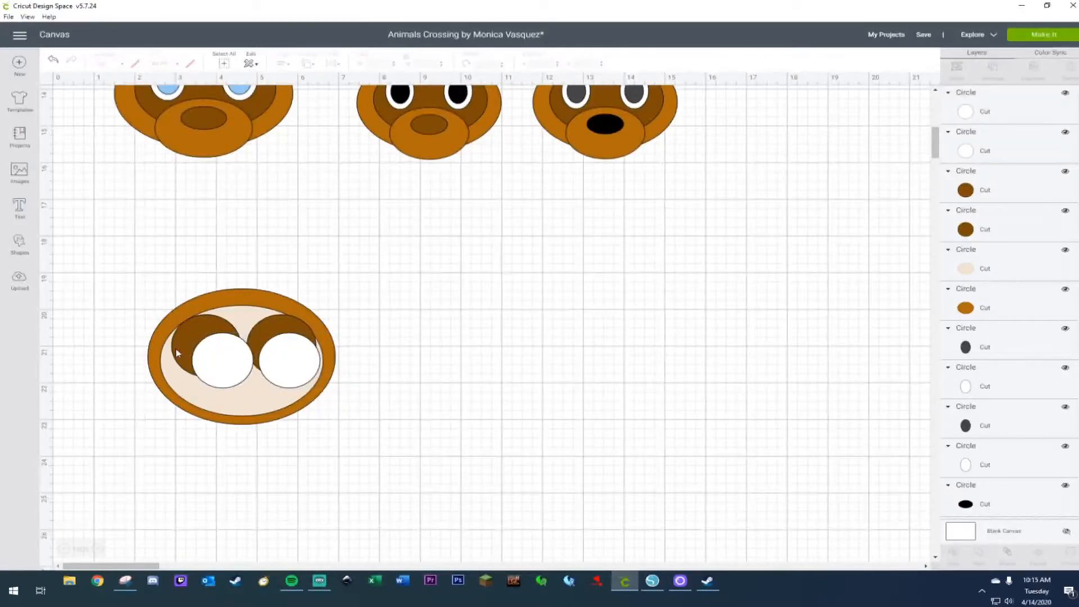
left_click_drag(216, 358, 201, 340)
left_click_drag(289, 372, 286, 354)
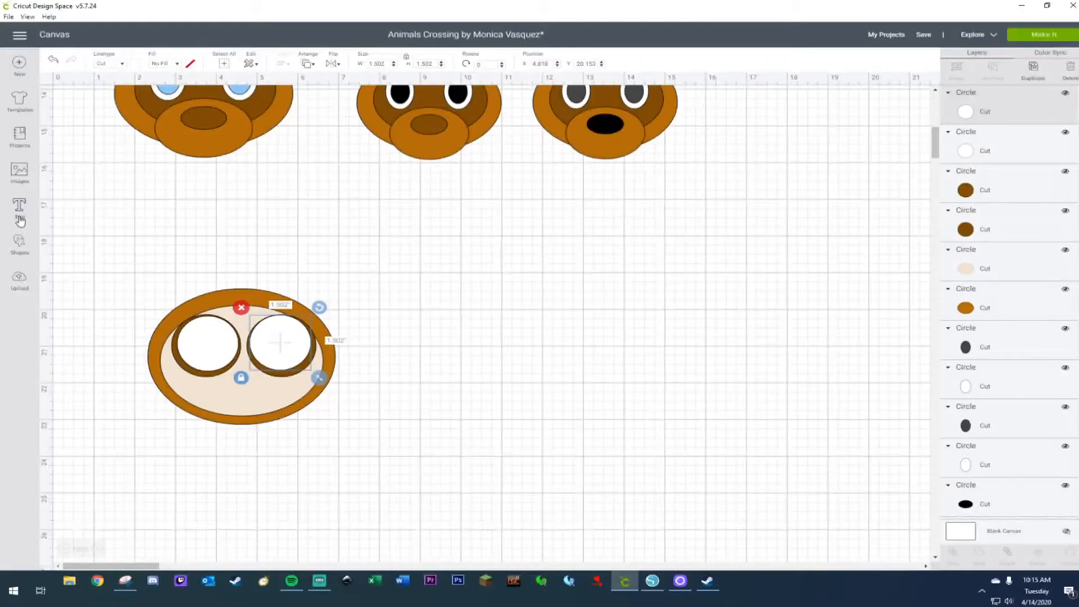
Add a yellow circle about 1.08 by 1.14 inches between and slightly below the two white eyes.
left_click(20, 244)
left_click(105, 176)
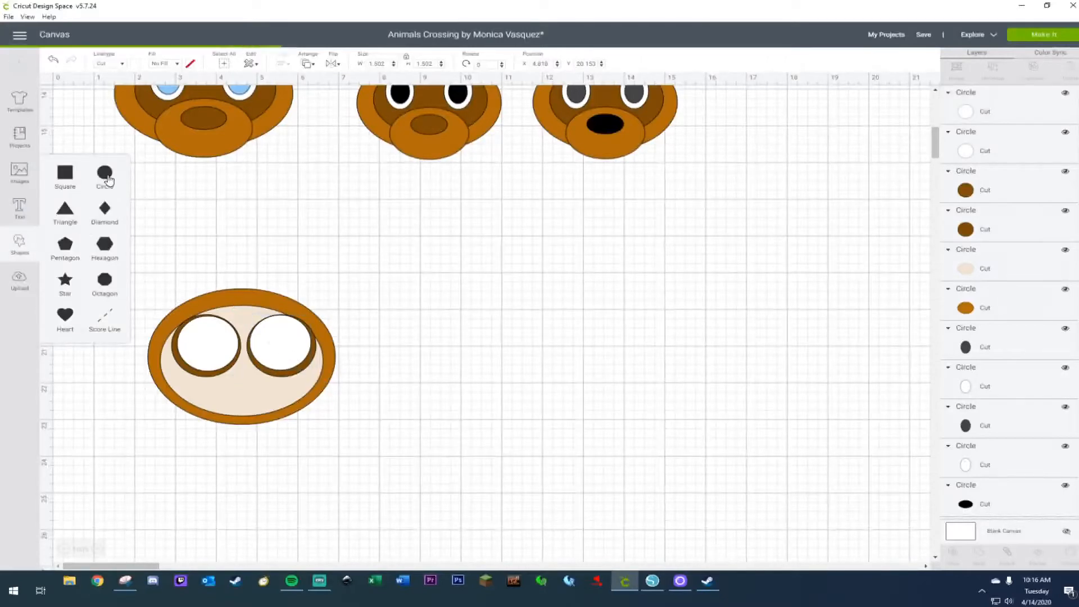
left_click_drag(208, 228, 437, 275)
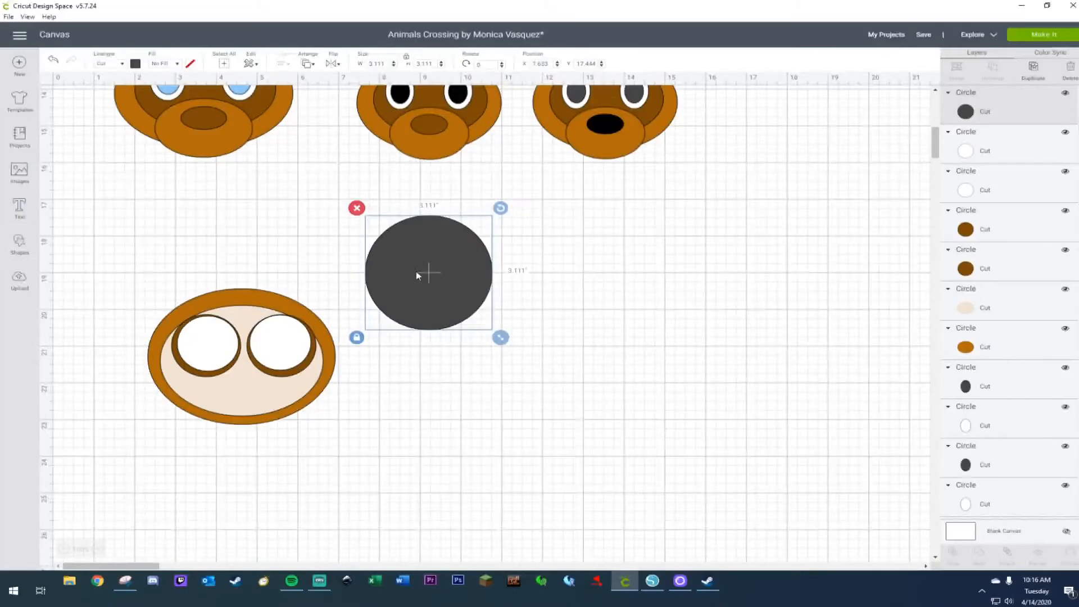
scroll(416, 270, "up", 8)
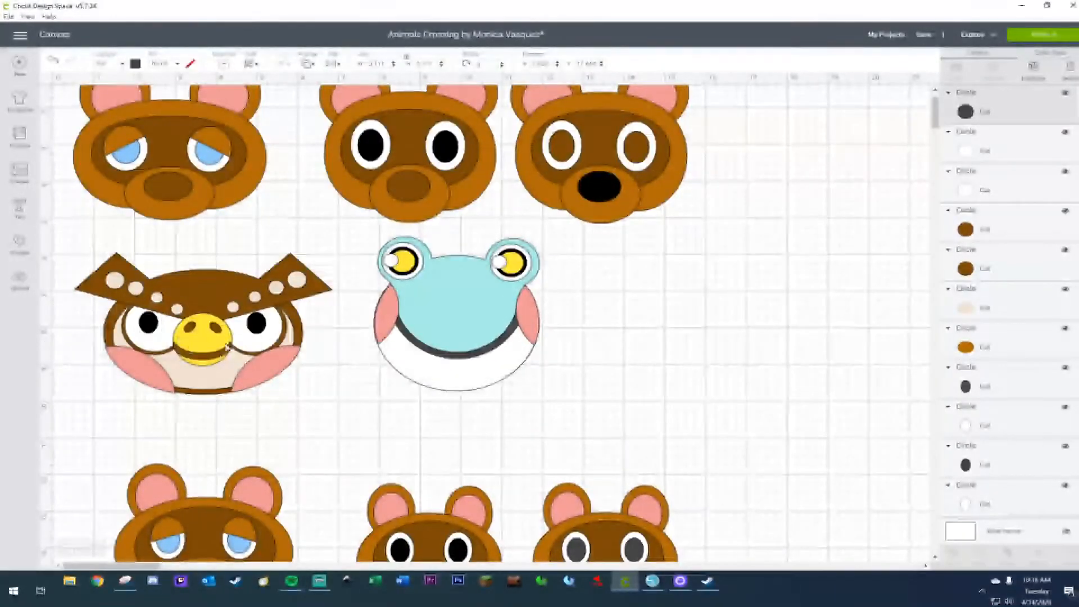
scroll(220, 352, "down", 6)
scroll(221, 352, "down", 2)
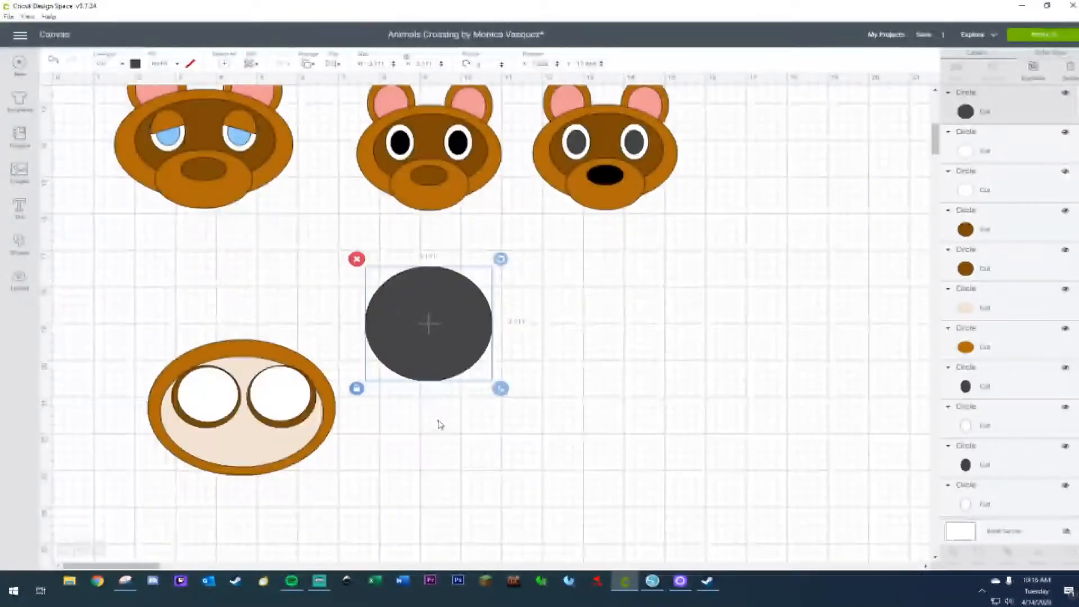
left_click(135, 64)
left_click(176, 114)
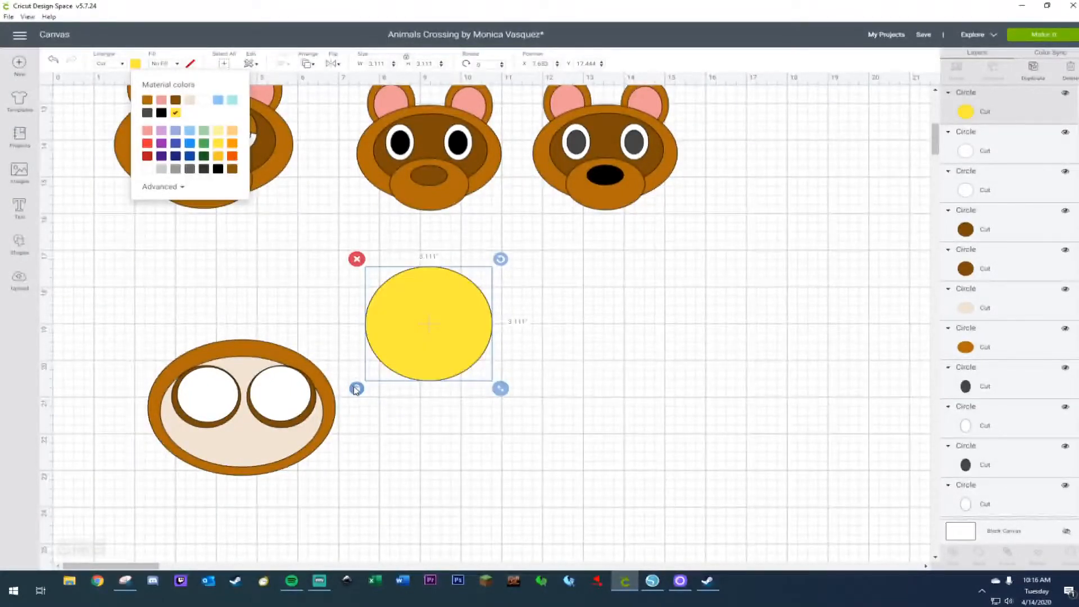
left_click_drag(501, 388, 252, 423)
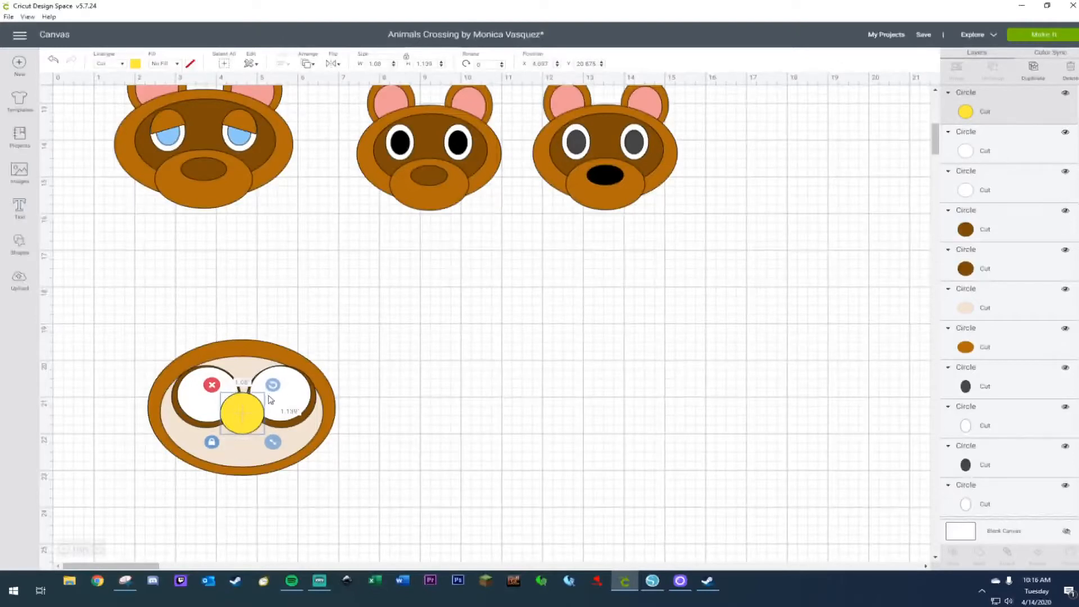
left_click(398, 346)
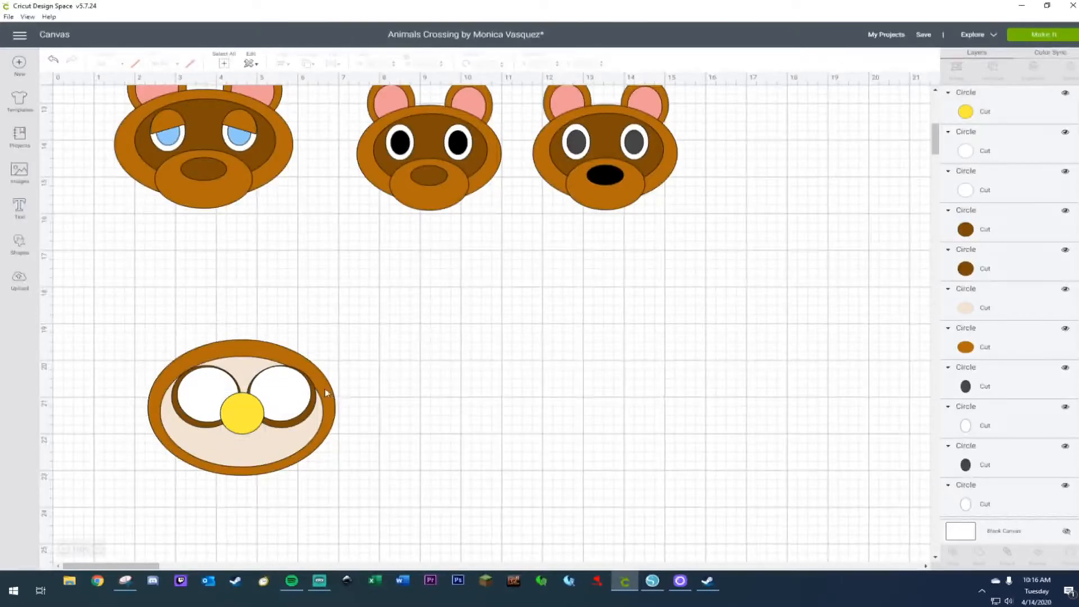
Place two copies of the yellow circle in the empty area beside the face, one slightly above the other.
left_click(257, 423)
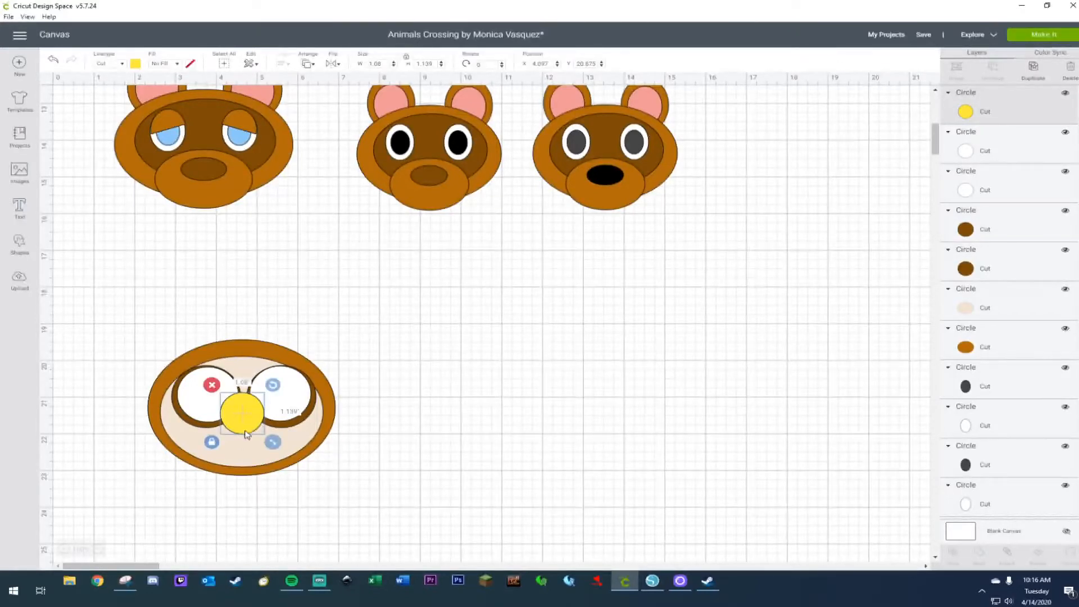
key("ctrl+v")
left_click_drag(262, 435, 506, 444)
key("ctrl+v")
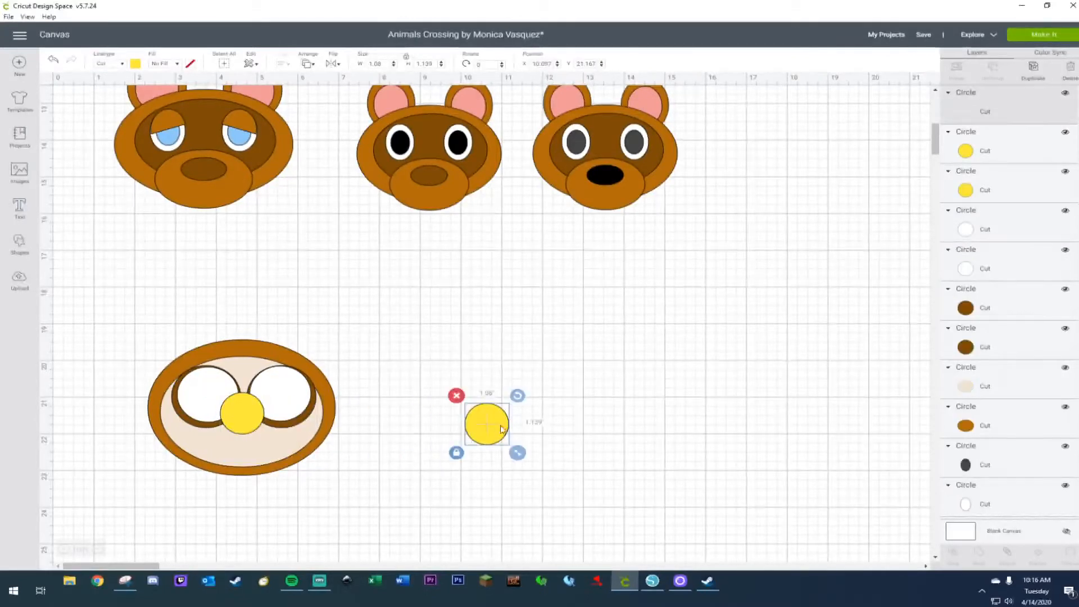
left_click_drag(520, 446, 497, 413)
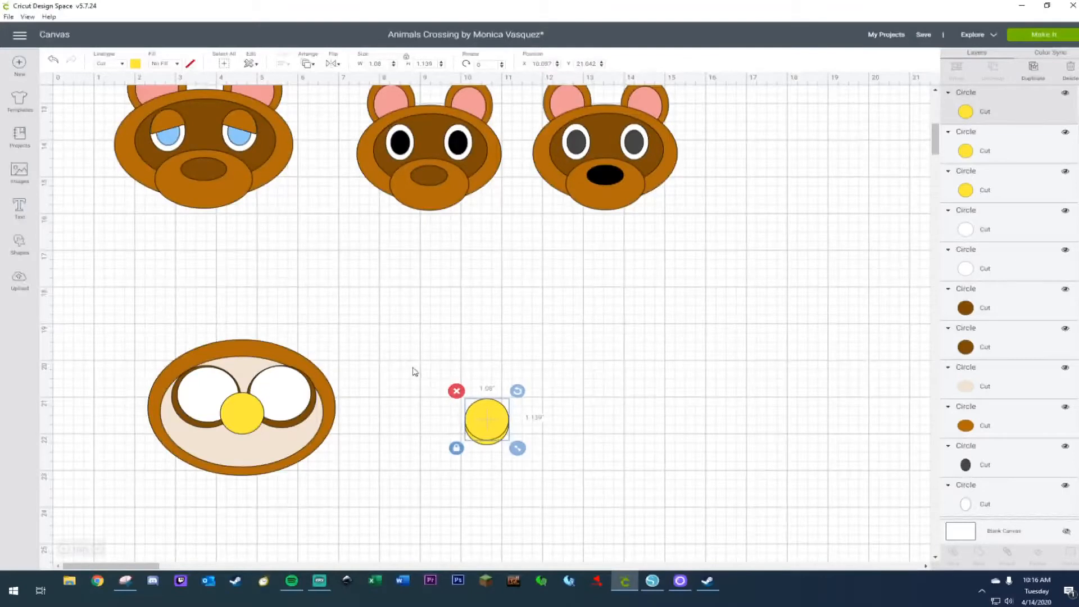
Centre the two overlapping yellow copies horizontally on each other and slice them.
left_click_drag(413, 369, 541, 469)
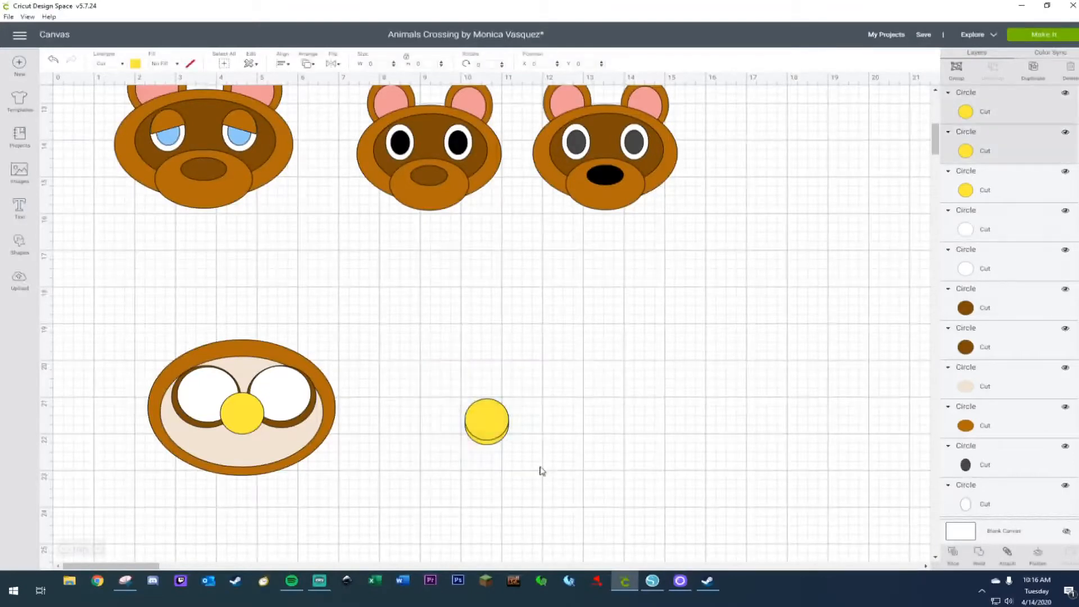
left_click(282, 66)
left_click(308, 115)
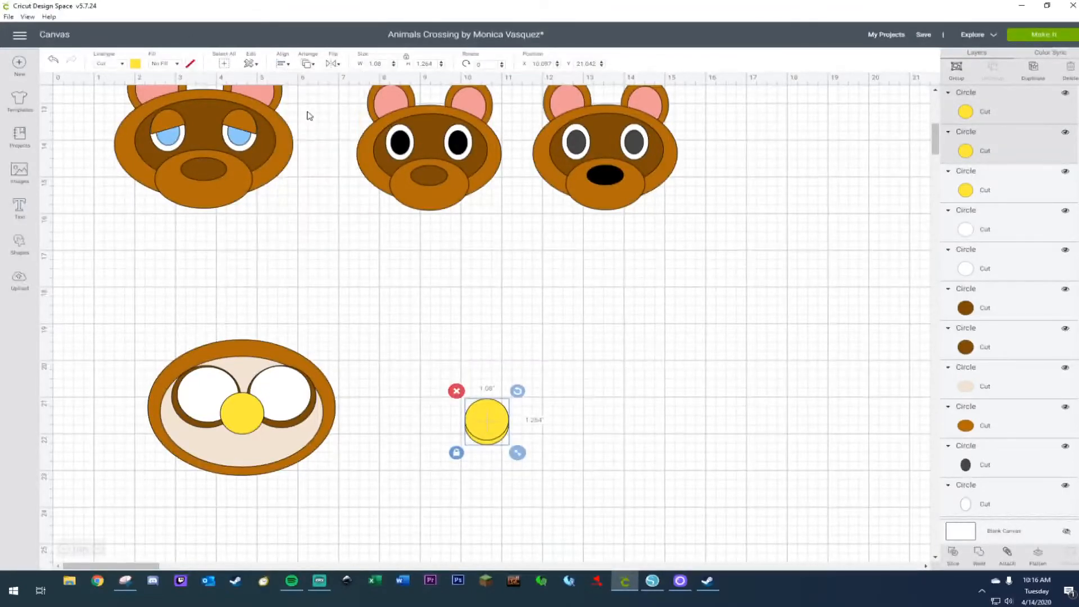
right_click(494, 422)
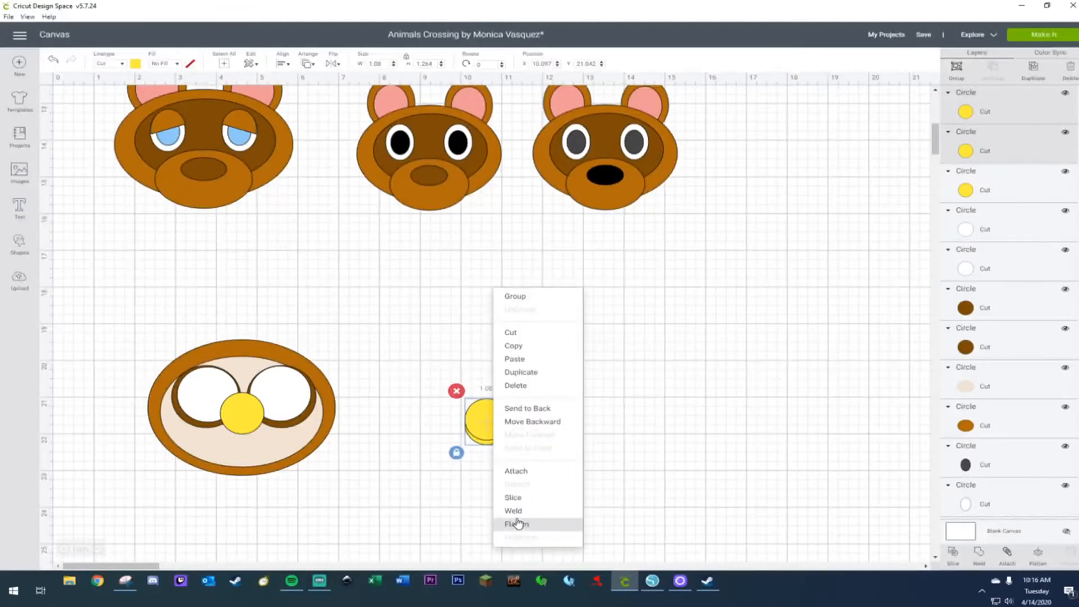
left_click(513, 498)
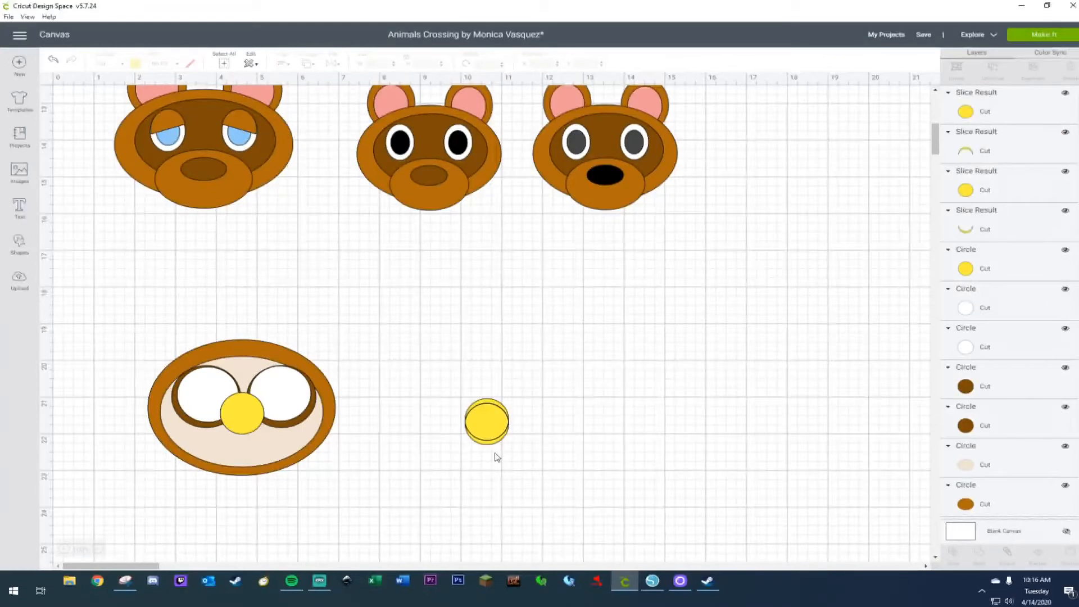
Separate the lower crescent from the slice results and delete the other sliced pieces.
left_click_drag(489, 450, 489, 475)
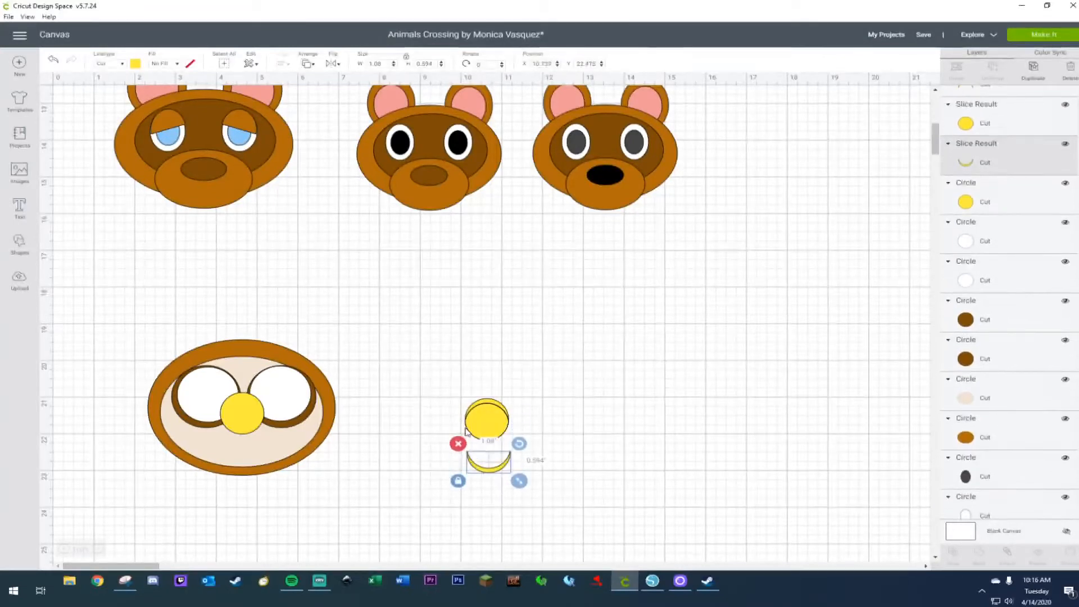
left_click_drag(447, 373, 537, 506)
key("Delete")
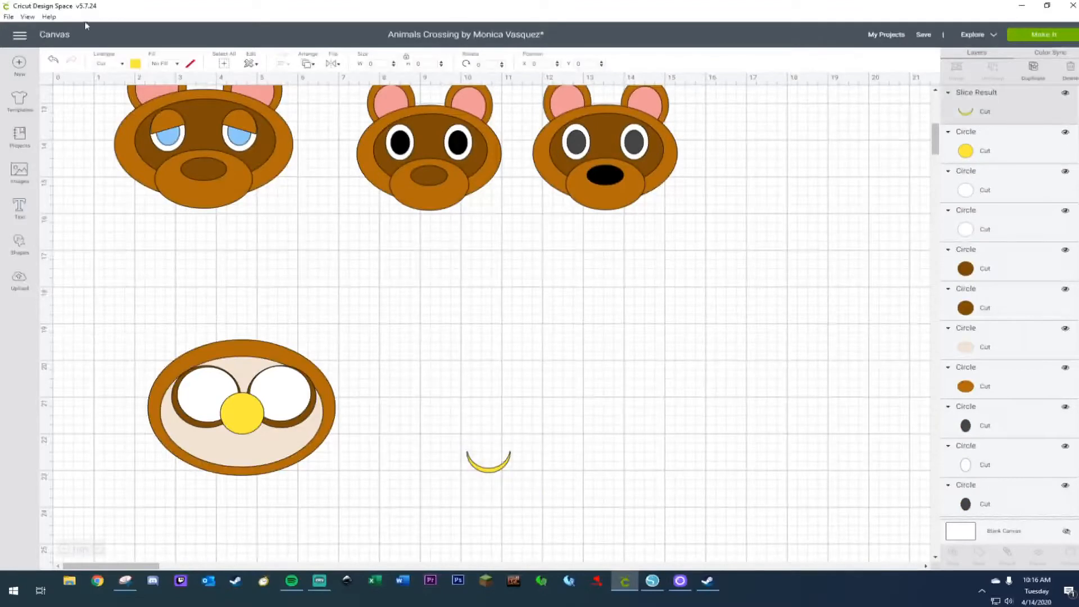
Colour the crescent dark brown and place it across the lower part of the yellow circle on the face.
left_click(136, 64)
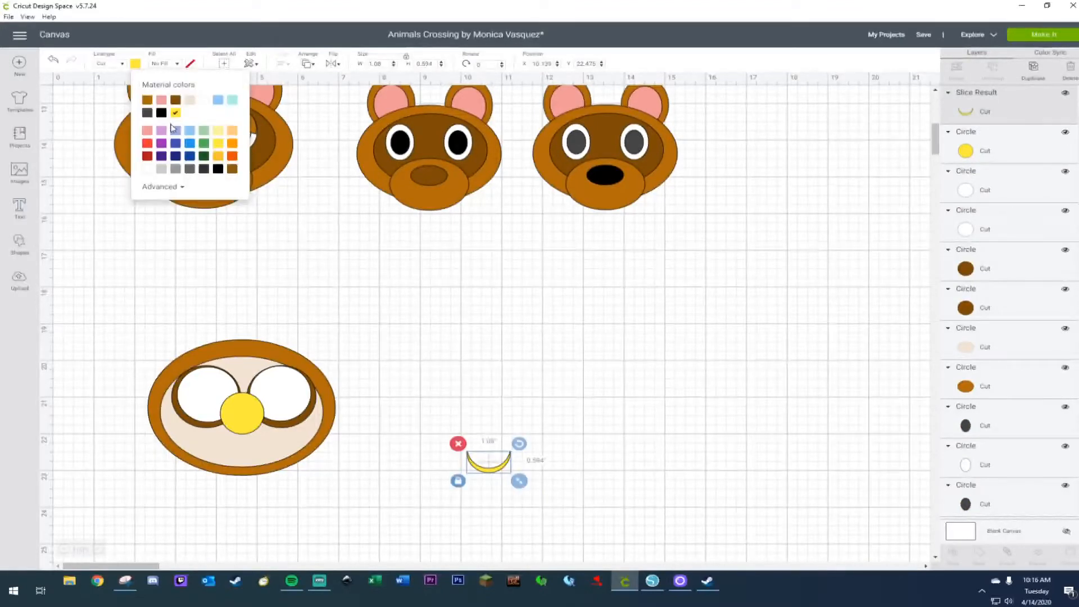
left_click(176, 103)
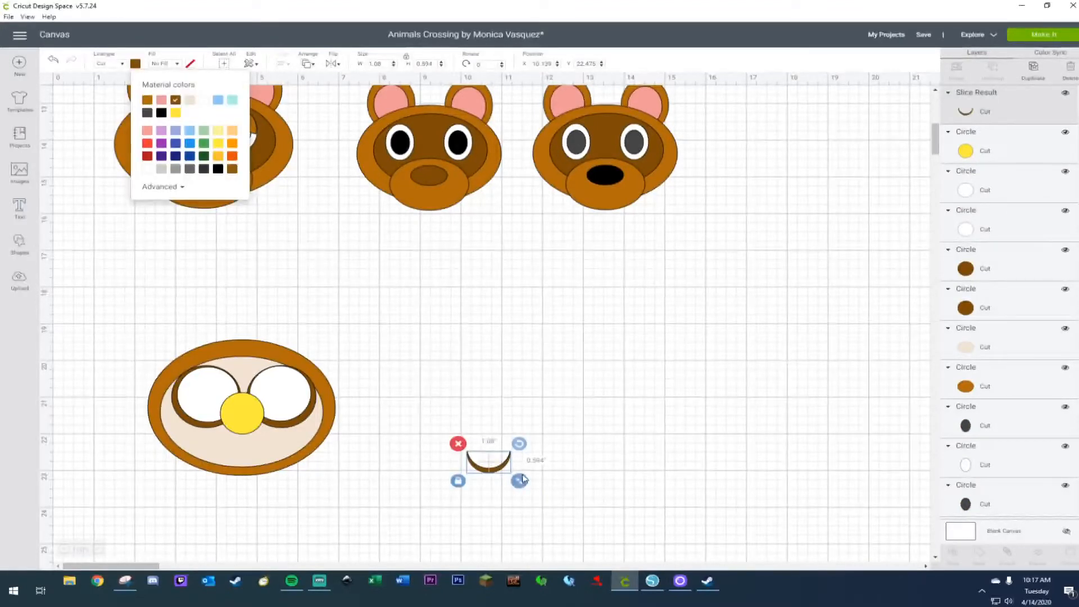
left_click_drag(486, 471, 232, 436)
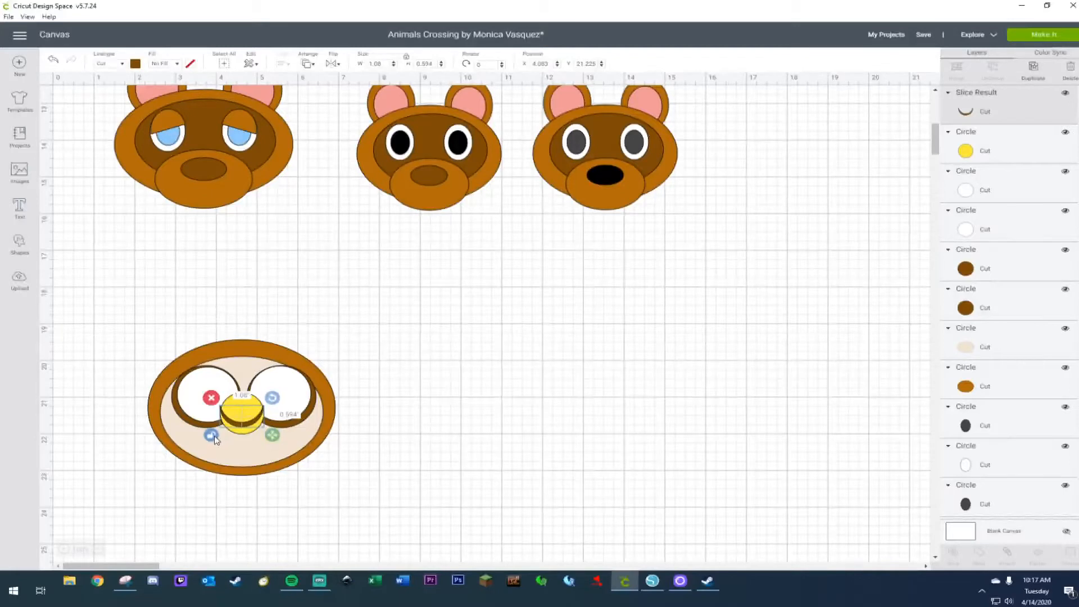
Reshape the brown crescent to about 1.04 by 0.4 inches so it fits across the yellow beak as a mouth line.
left_click_drag(240, 427, 271, 430)
left_click(534, 437)
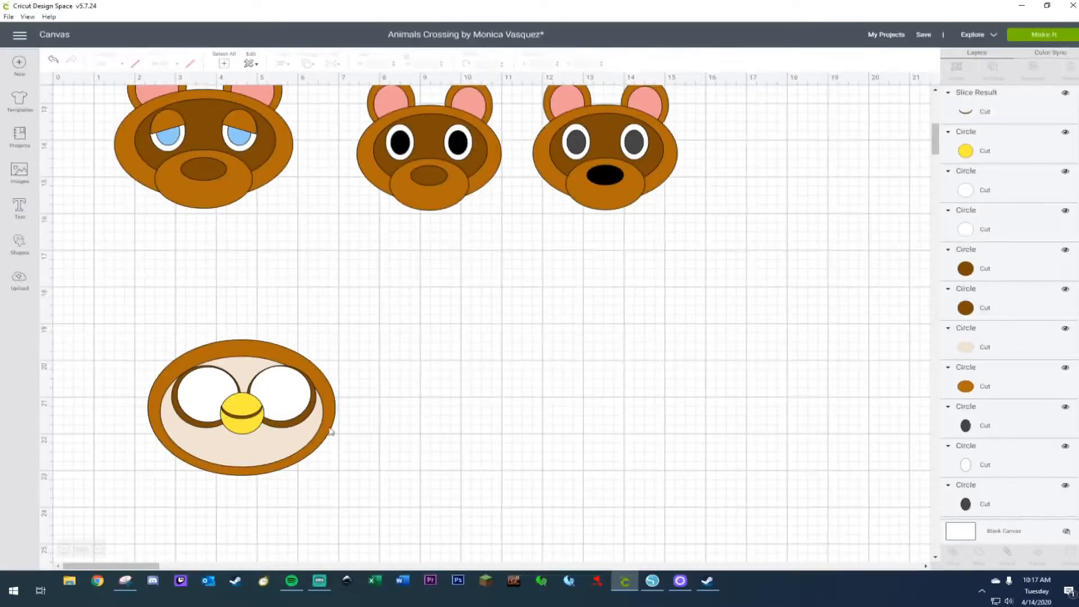
left_click(250, 420)
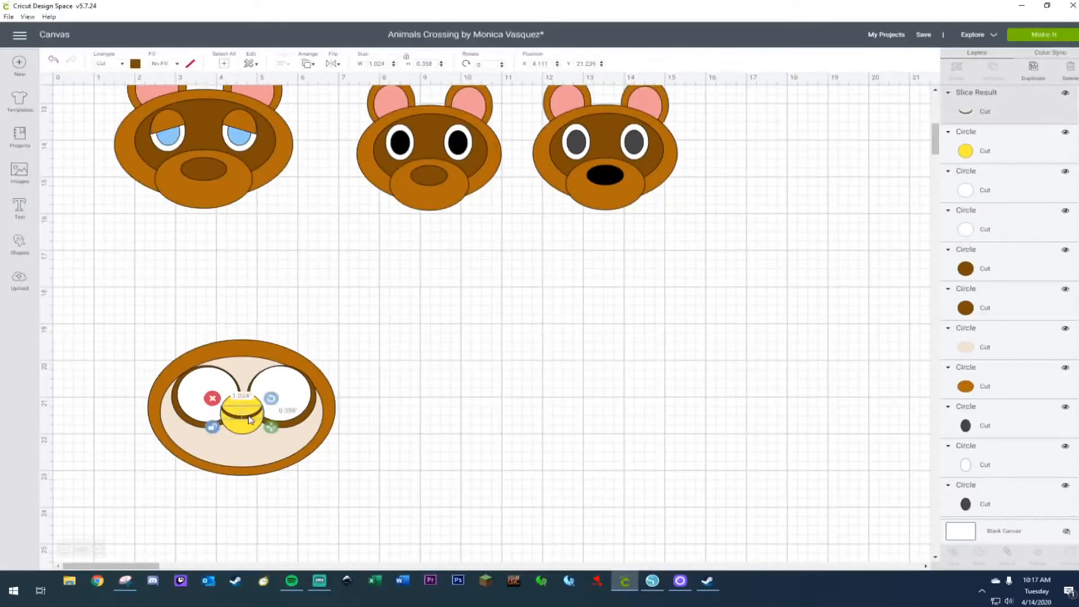
left_click_drag(250, 420, 276, 436)
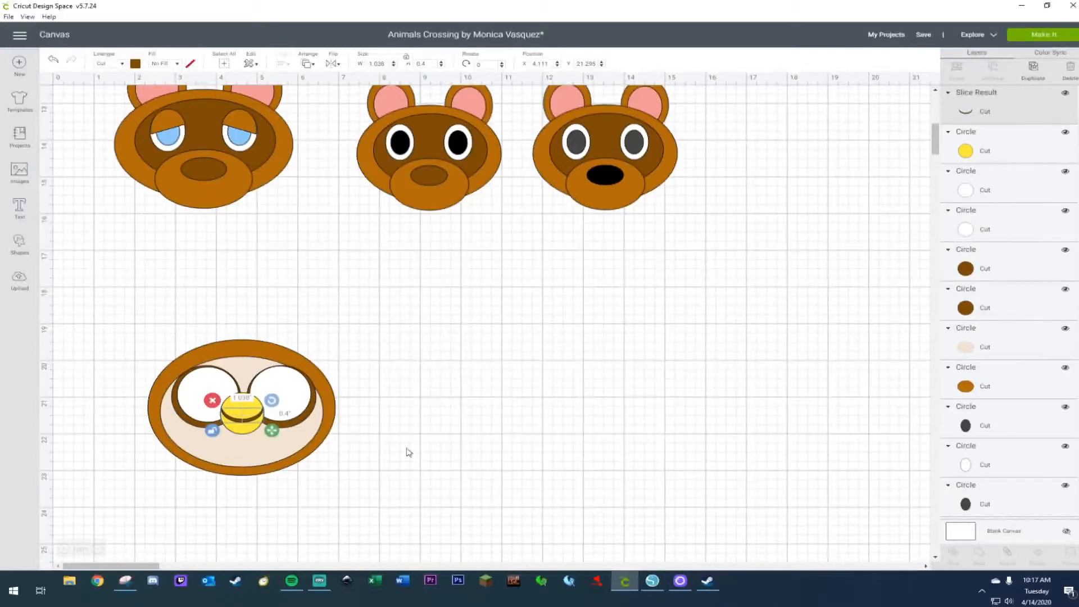
left_click(493, 450)
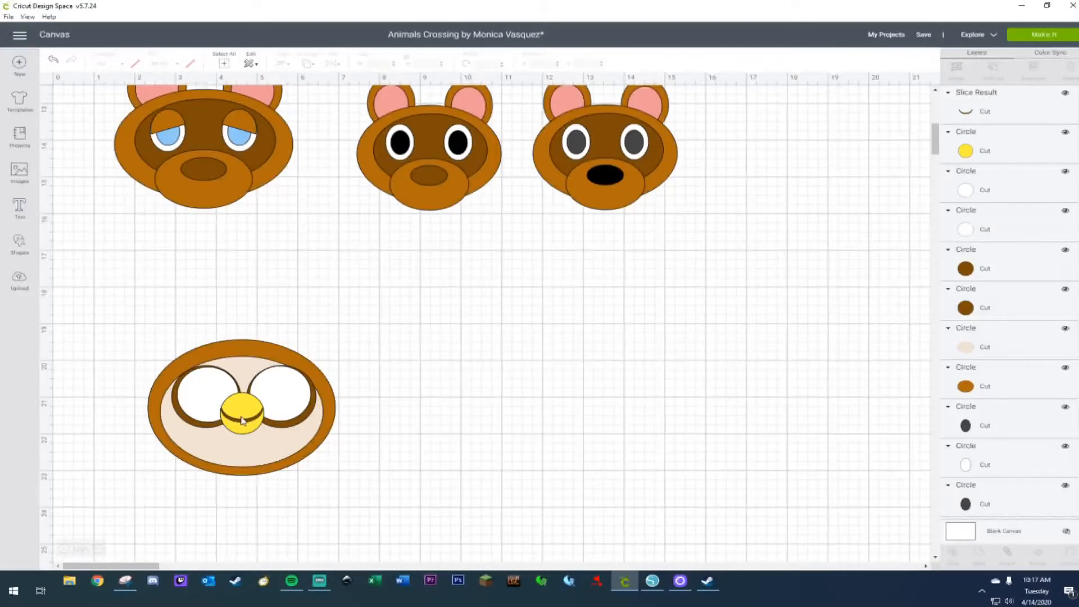
Add a circle, narrow it into an upright oval, tilt it about 20° clockwise and shrink it to about 0.34 by 0.49 inches.
left_click(20, 242)
left_click(105, 173)
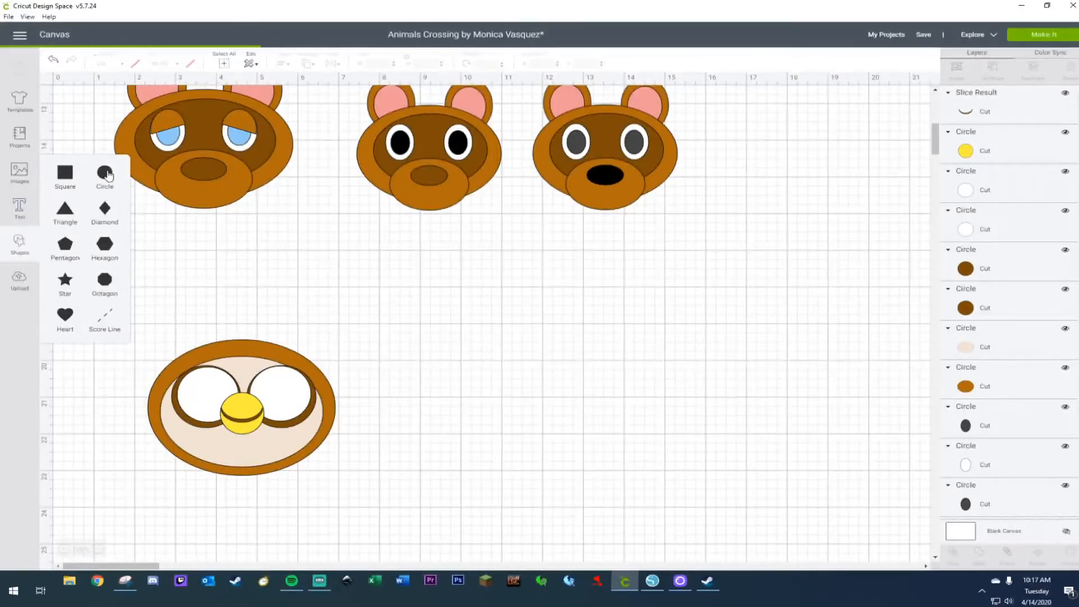
left_click_drag(176, 218, 468, 373)
left_click(397, 424)
left_click_drag(541, 423, 448, 359)
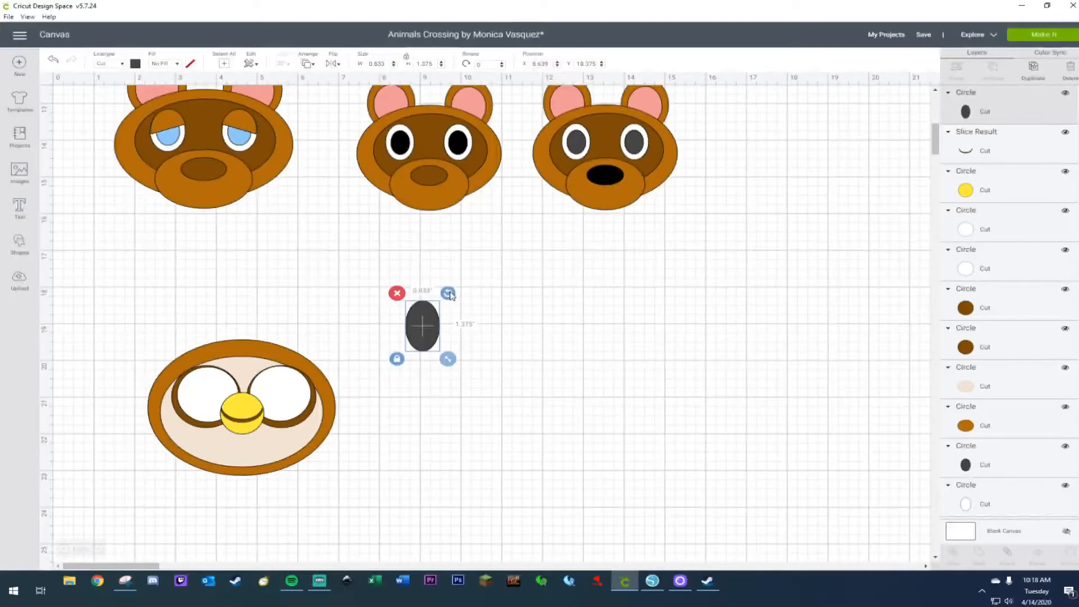
left_click_drag(448, 293, 458, 304)
left_click_drag(450, 360, 428, 329)
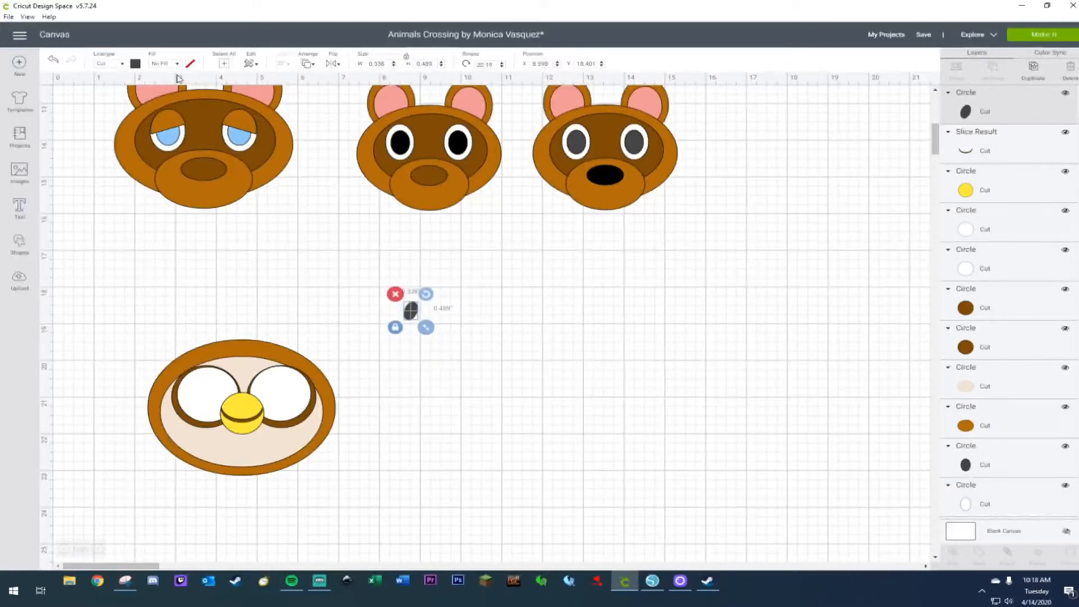
Colour the tilted oval dark brown and fit it on the beak's upper left as a nostril about 0.22 by 0.26 inches.
left_click(134, 63)
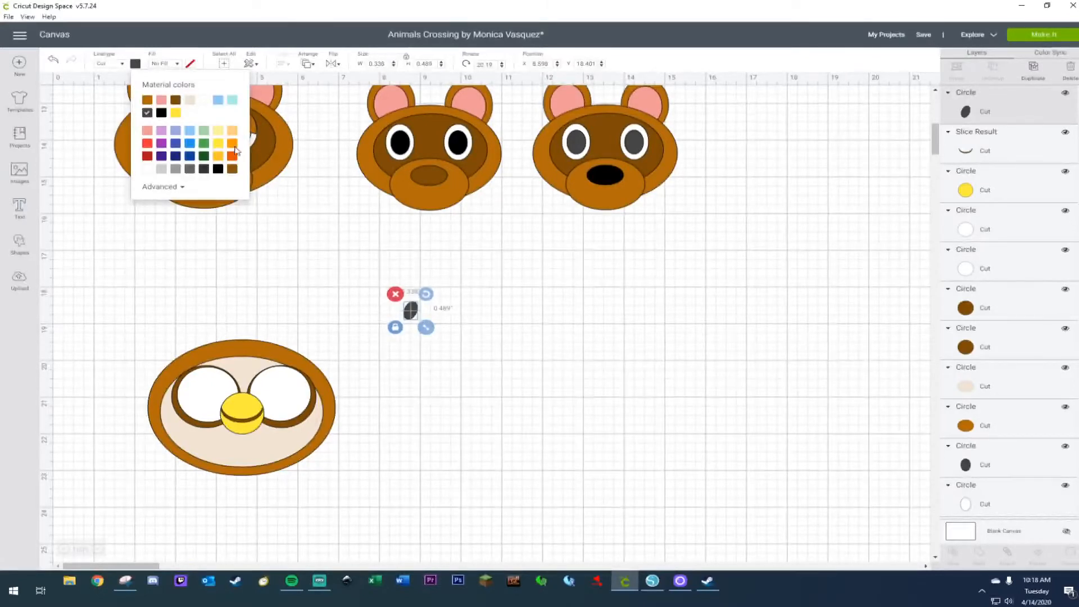
left_click(175, 101)
left_click_drag(426, 327, 236, 407)
Duplicate the brown nostril, flip the copy horizontally and place it on the right side of the yellow beak.
key("ctrl+d")
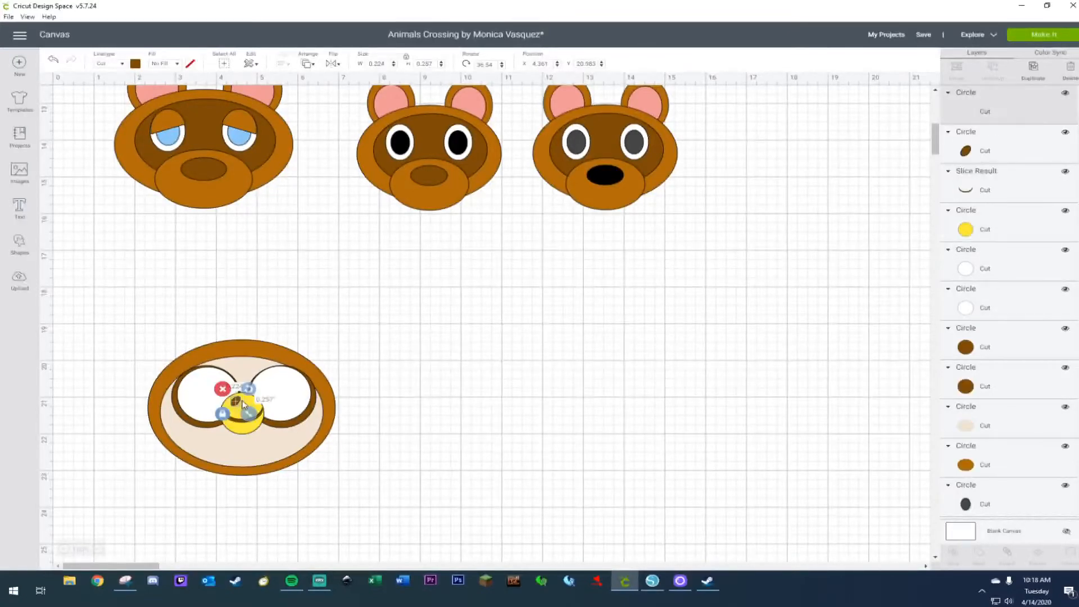
left_click(335, 64)
left_click(353, 84)
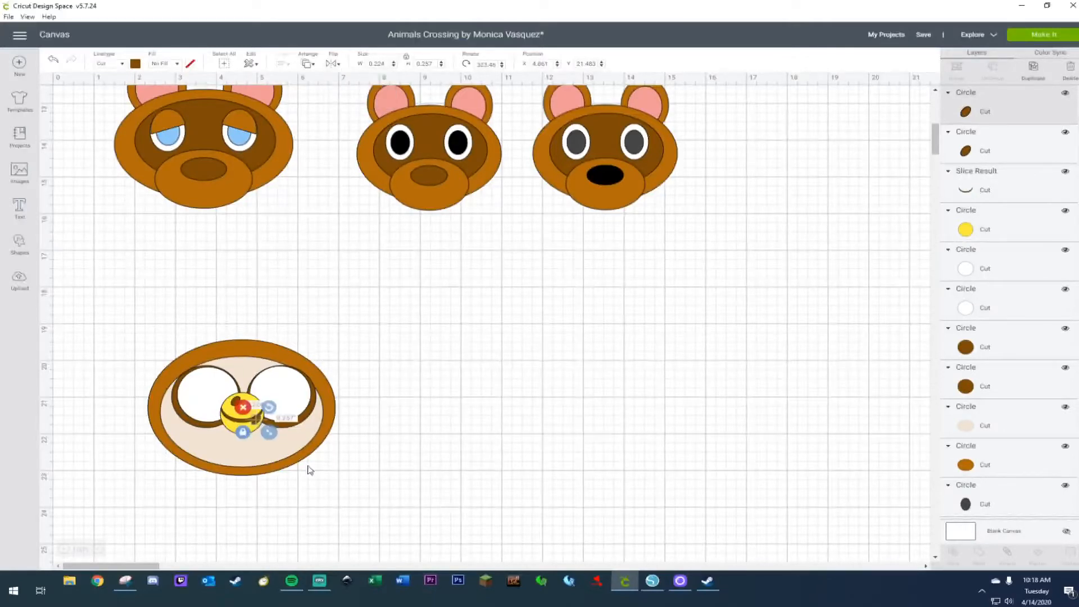
left_click_drag(257, 424, 251, 406)
left_click_drag(250, 407, 252, 407)
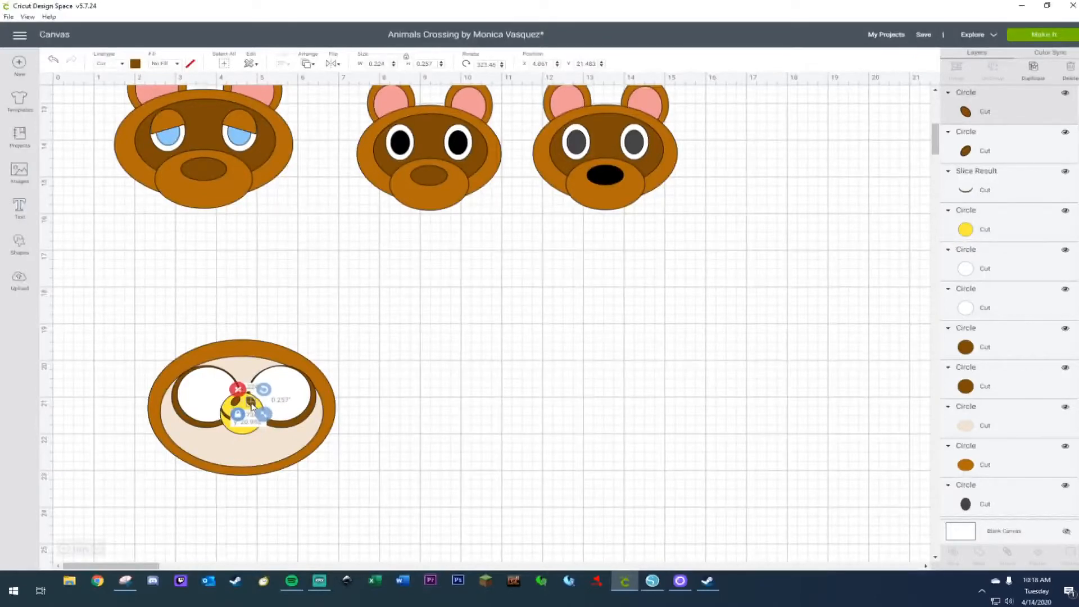
left_click(448, 401)
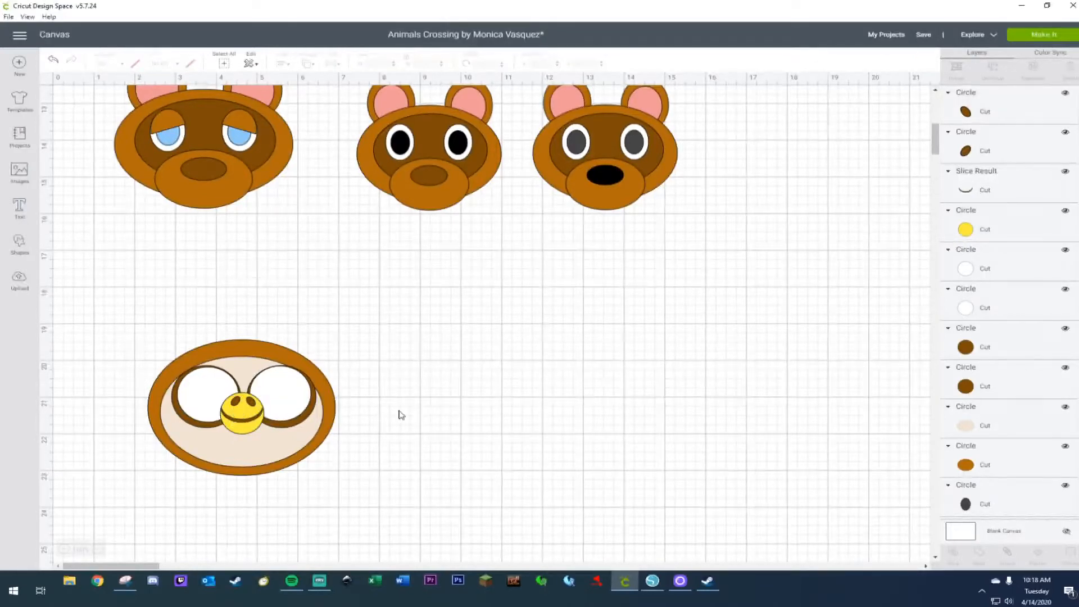
Nudge the two nostrils into matching positions above the beak's mouth line.
left_click(236, 405)
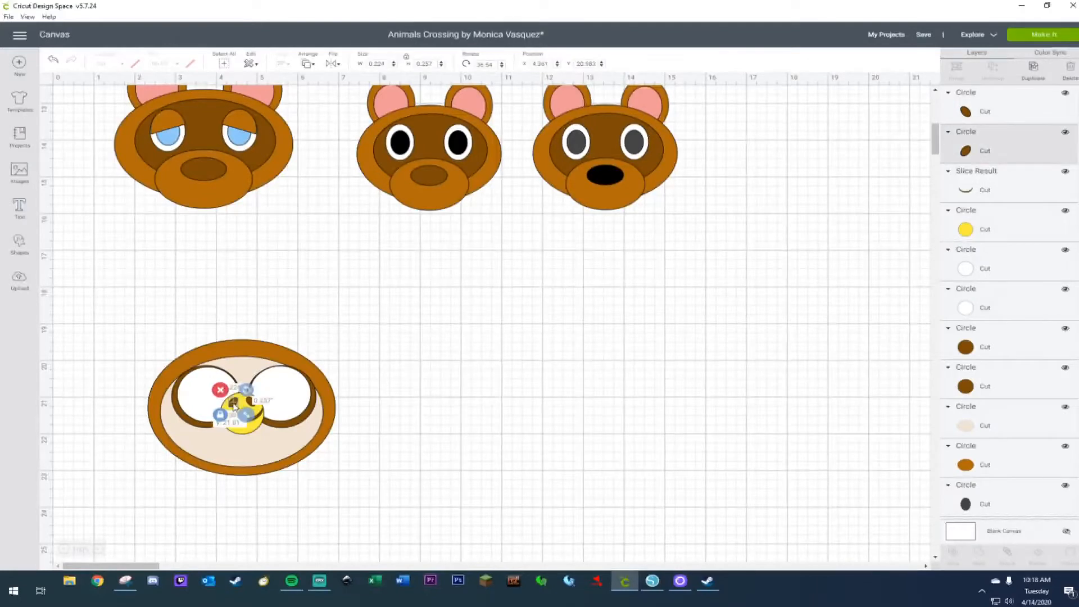
left_click(255, 406)
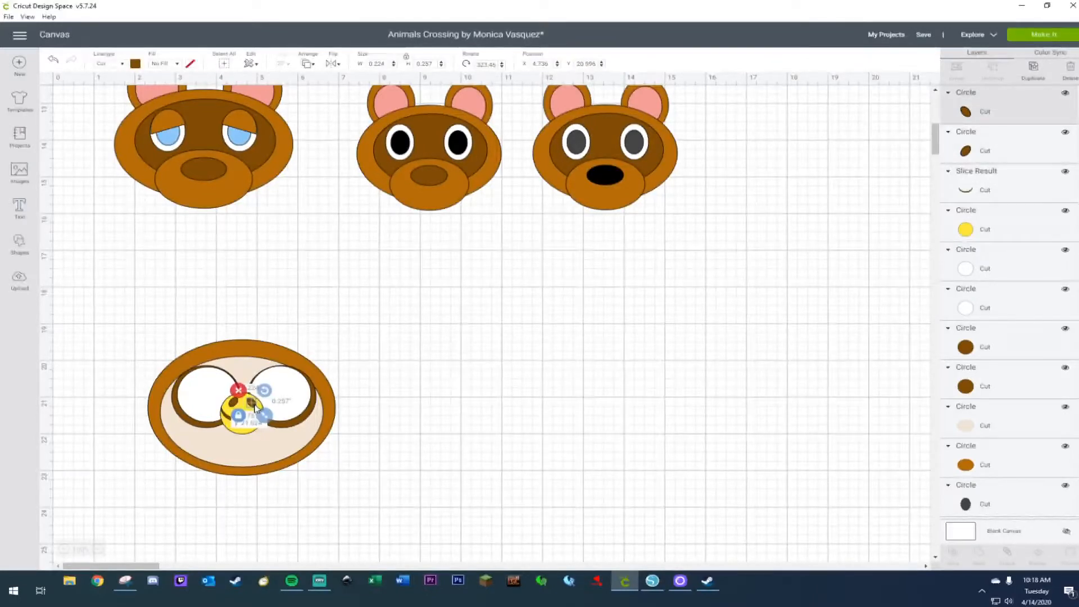
left_click(422, 392)
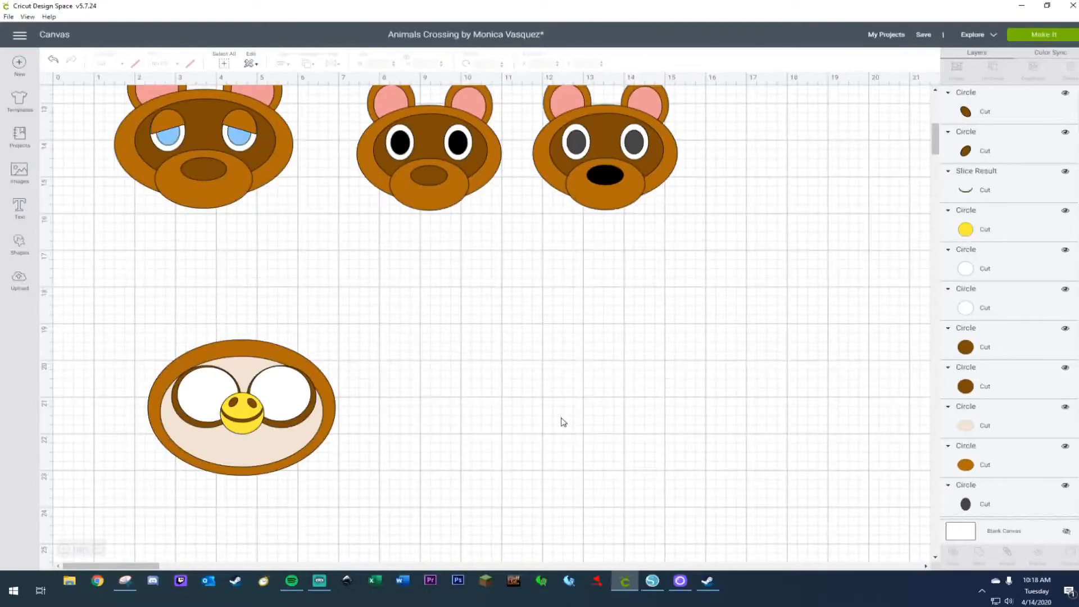
Add a triangle beside the owl face and reshape it into a tall, narrow wedge about 0.73 inches wide.
scroll(545, 350, "up", 3)
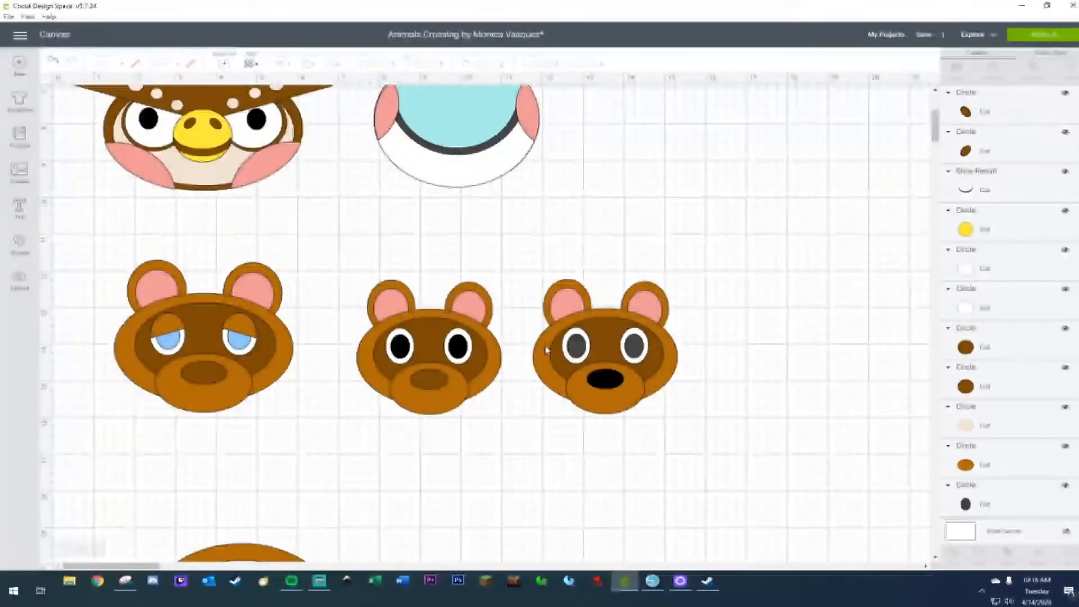
scroll(545, 350, "down", 3)
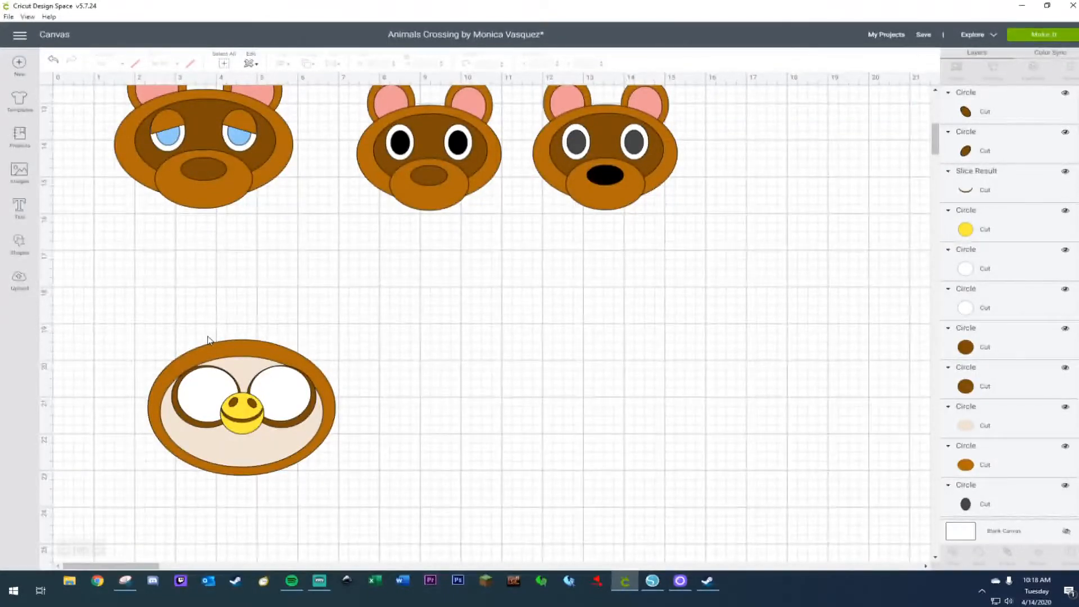
left_click(20, 245)
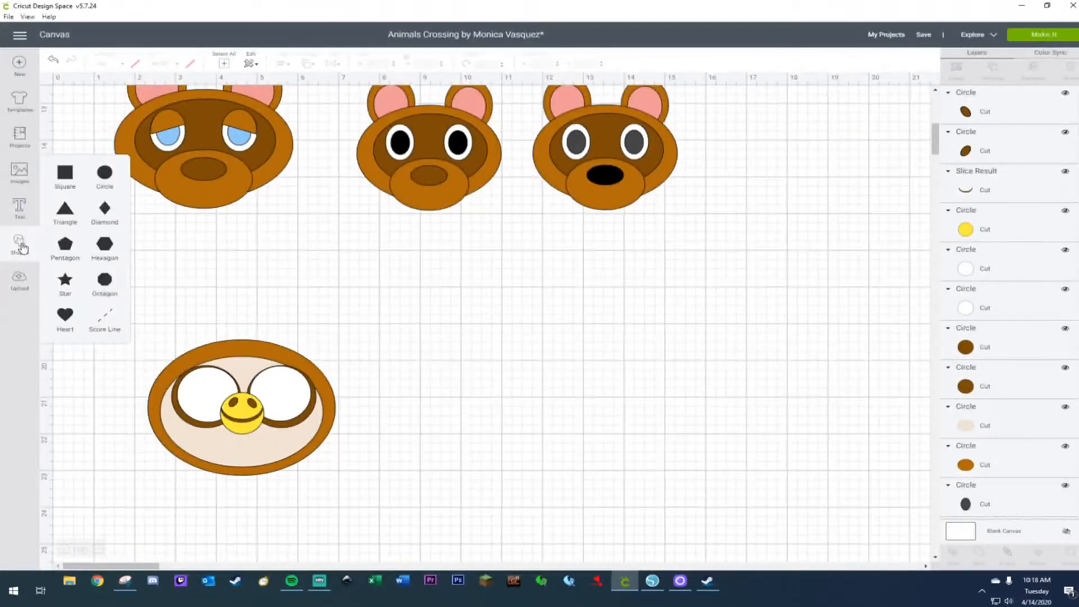
left_click(63, 218)
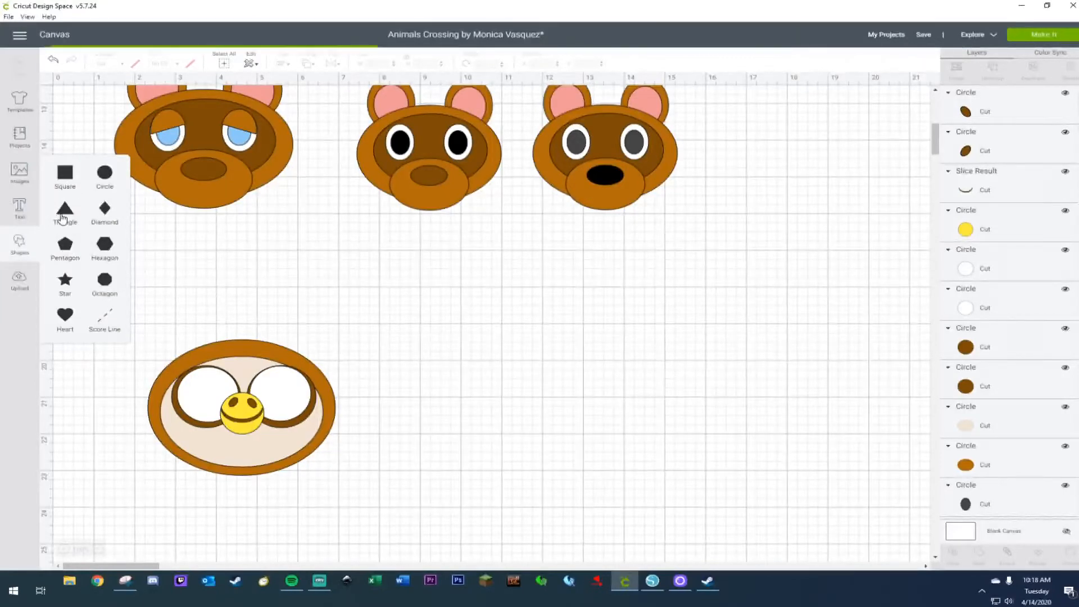
left_click(192, 212)
left_click_drag(192, 213, 485, 352)
left_click(398, 406)
left_click_drag(562, 404, 447, 373)
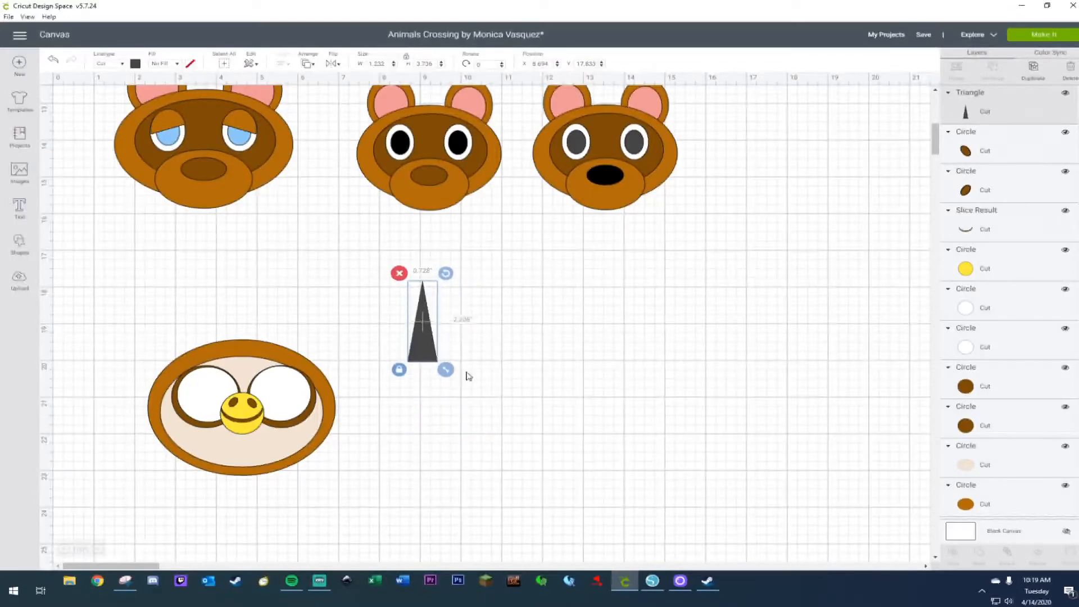
Rotate the narrow triangle to about 120° and lay it across the left eye with its tip at the beak.
left_click_drag(446, 274, 490, 400)
left_click_drag(396, 331, 173, 372)
left_click_drag(248, 406, 268, 419)
left_click_drag(200, 379, 182, 371)
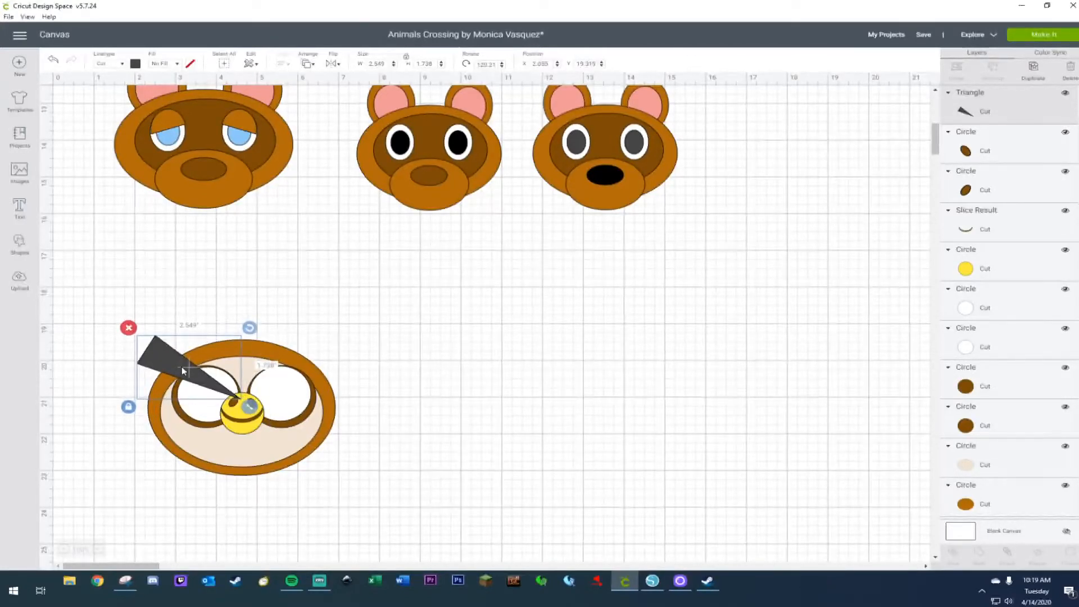
Duplicate the triangle, flip the copy horizontally and lay it across the right eye with its tip at the beak.
key("ctrl+d")
right_click(187, 373)
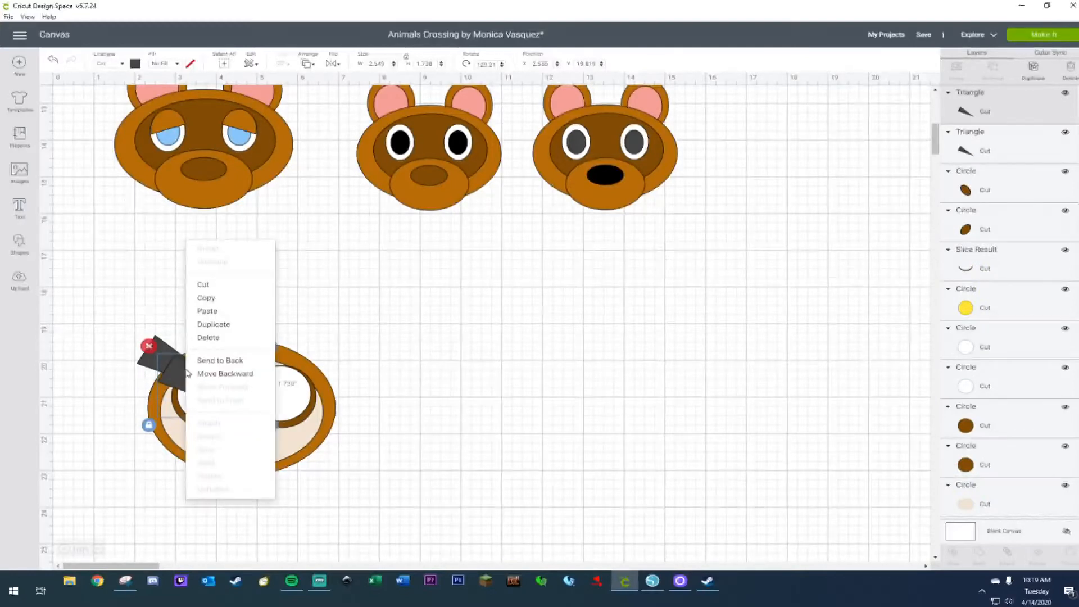
left_click(333, 66)
left_click(363, 84)
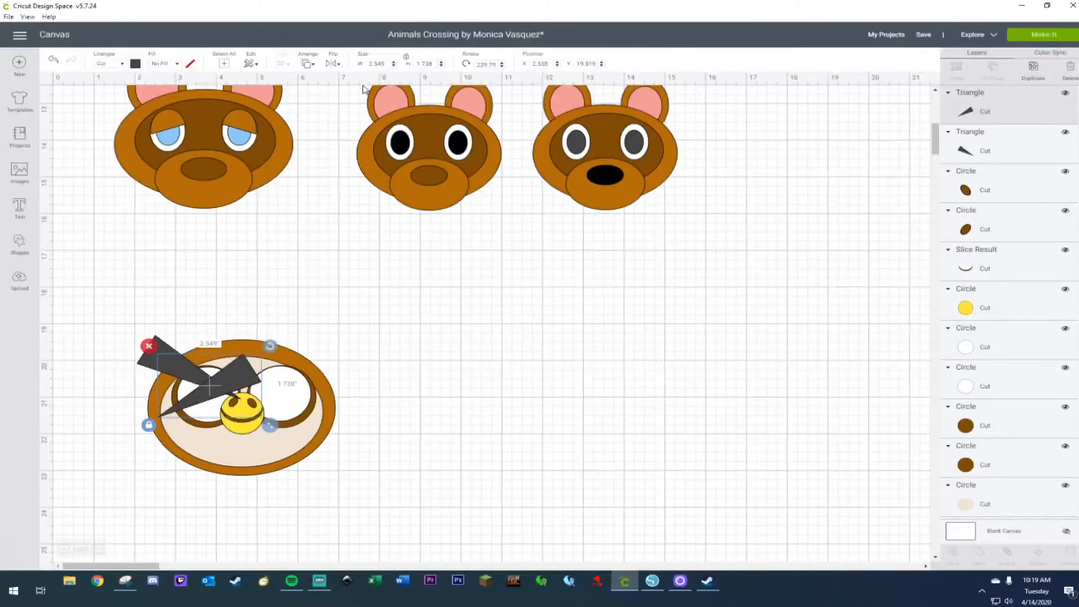
left_click_drag(260, 379, 338, 356)
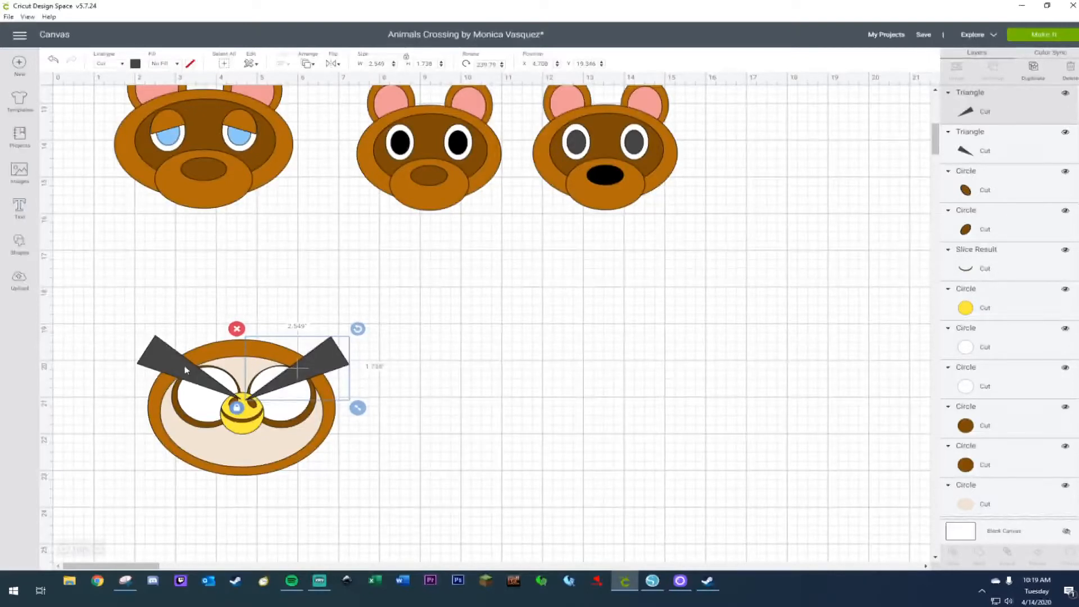
Try centring the two triangles horizontally on each other and undo it.
left_click(173, 365)
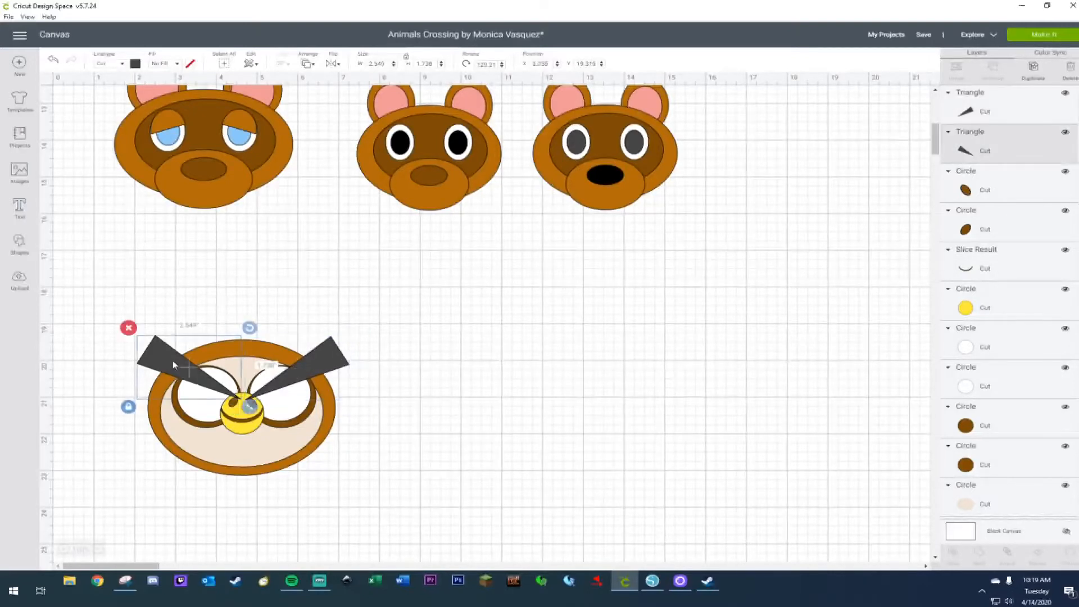
left_click(331, 357, "shift")
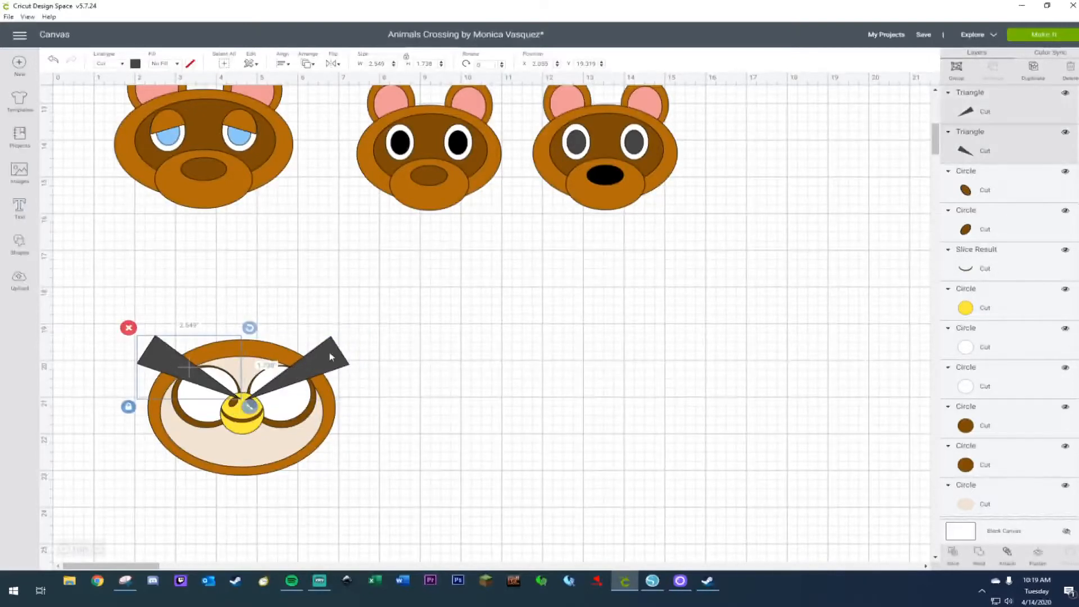
left_click(282, 64)
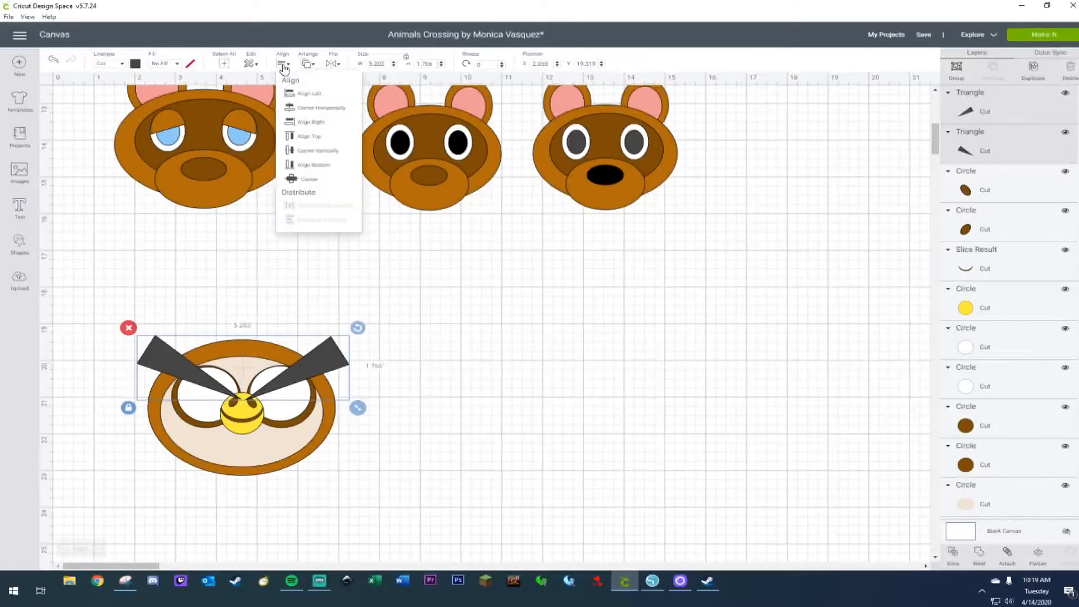
left_click(315, 112)
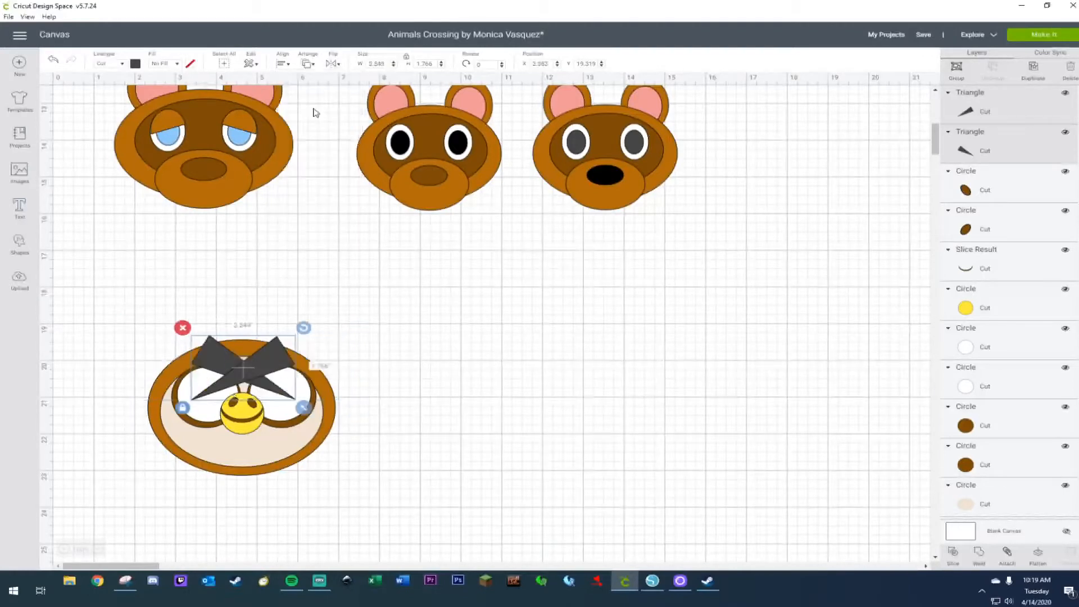
left_click(53, 60)
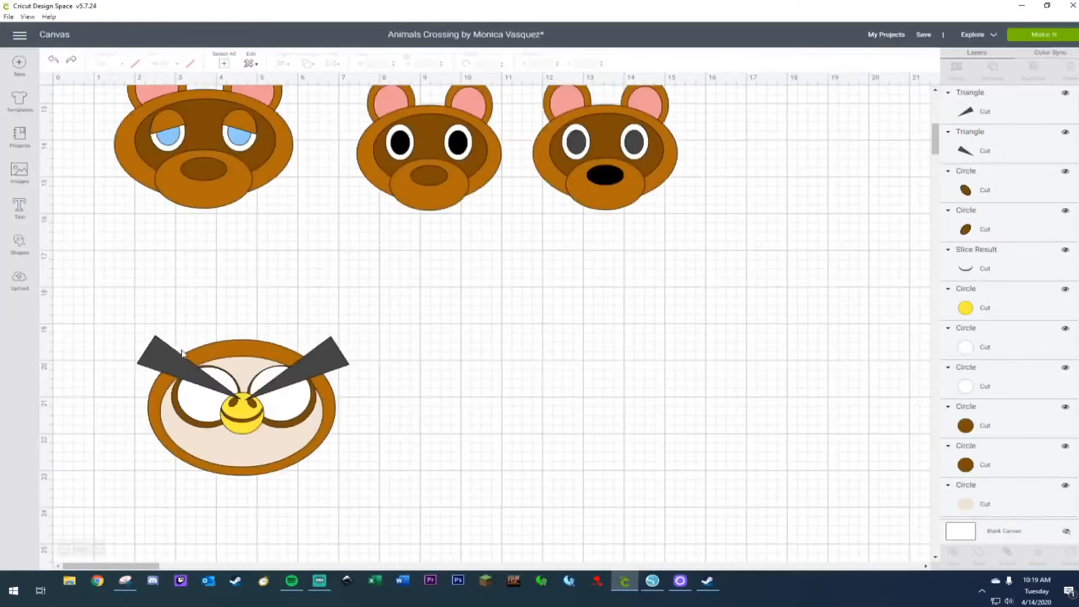
Align the two eyebrow triangles with each other using Center Vertically.
left_click(171, 354)
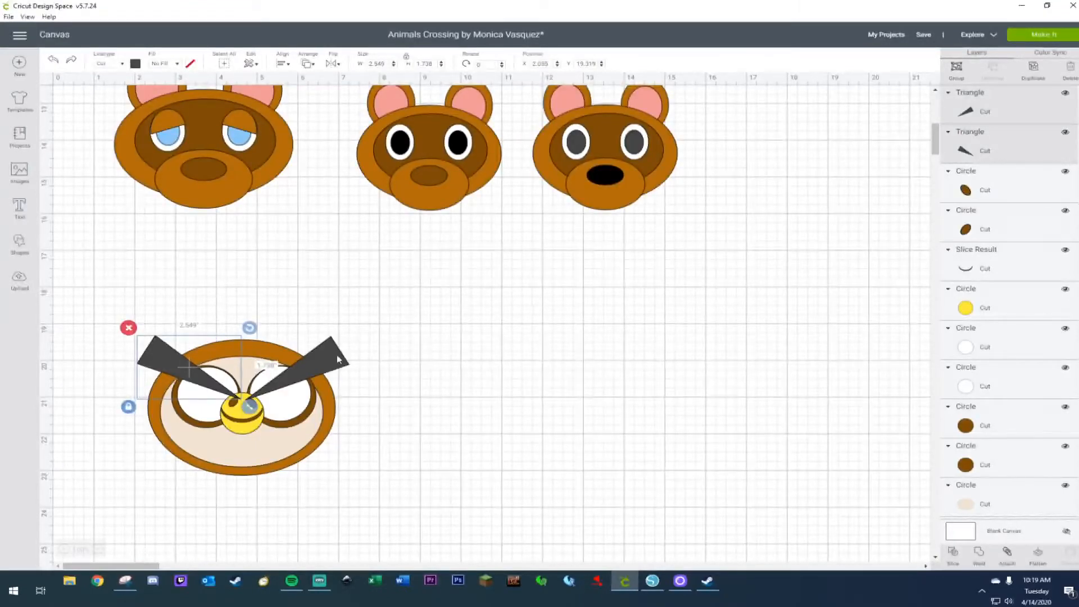
left_click(354, 316)
left_click(246, 354)
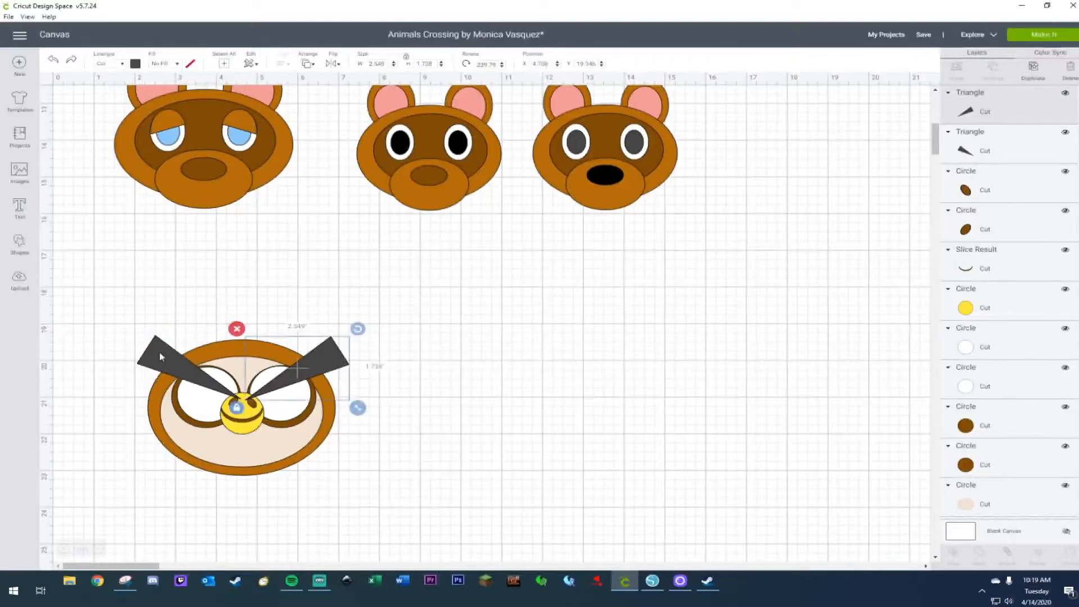
left_click(160, 352, "shift")
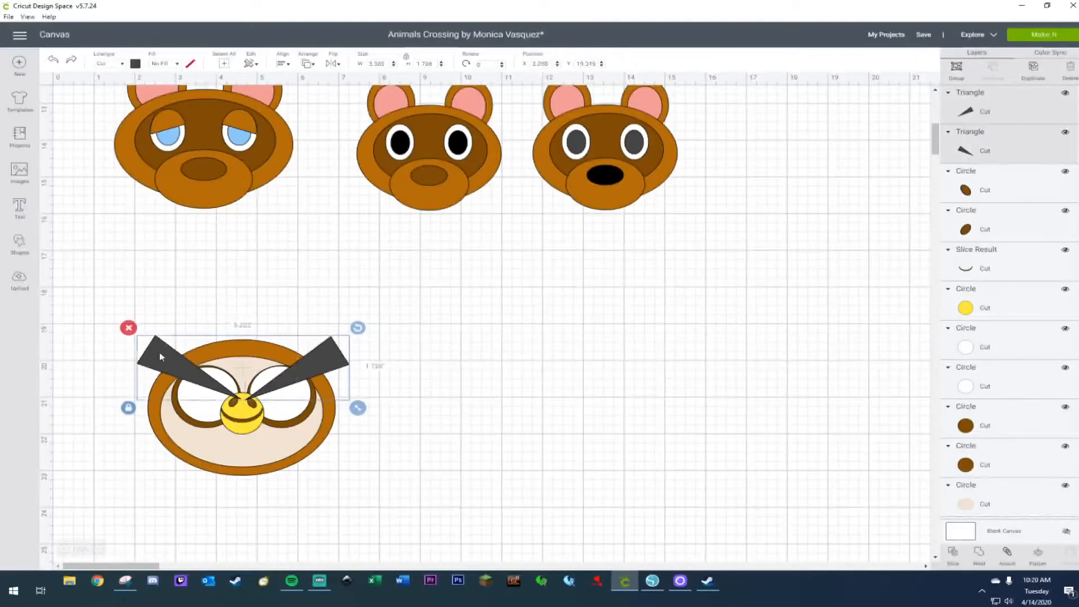
left_click(281, 64)
left_click(318, 153)
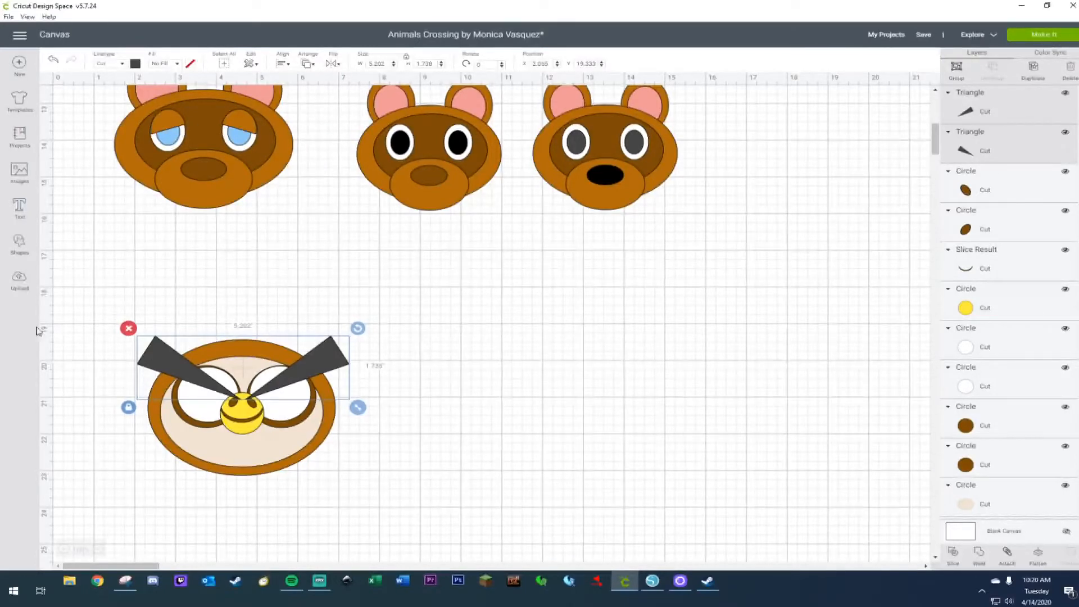
Try duplicating the two triangles with the outer brown oval onto the empty canvas beside the face, and undo it.
left_click(160, 441, "shift")
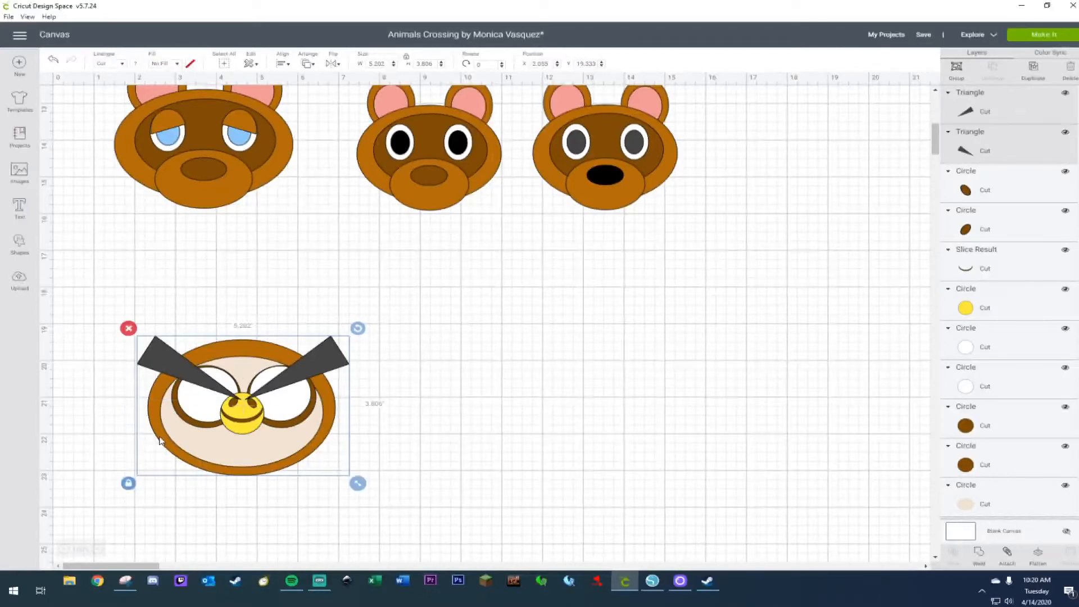
key("ctrl+d")
left_click_drag(241, 422, 546, 392)
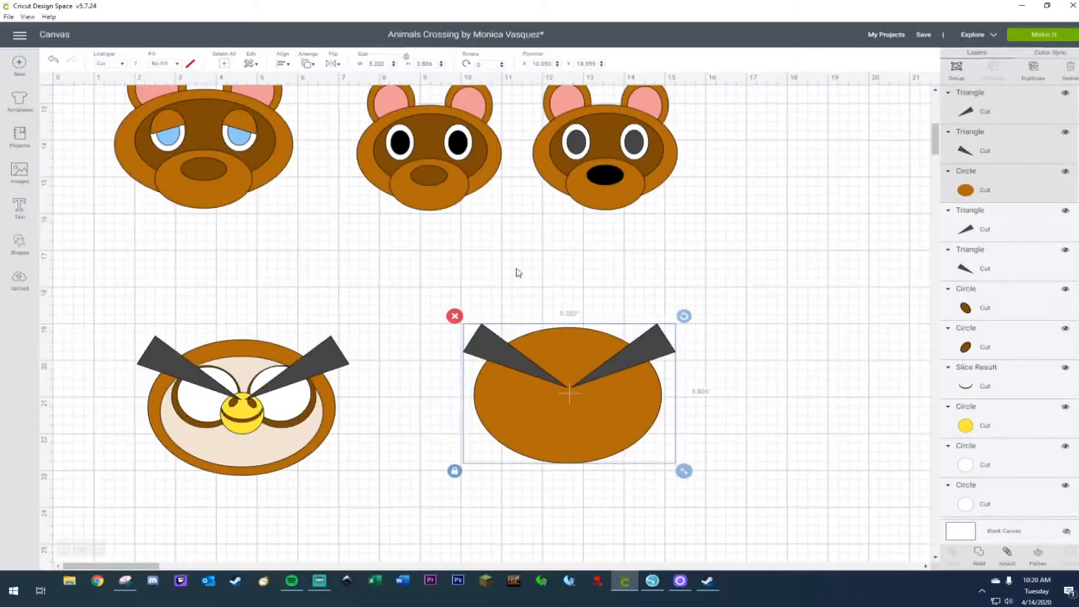
left_click(53, 59)
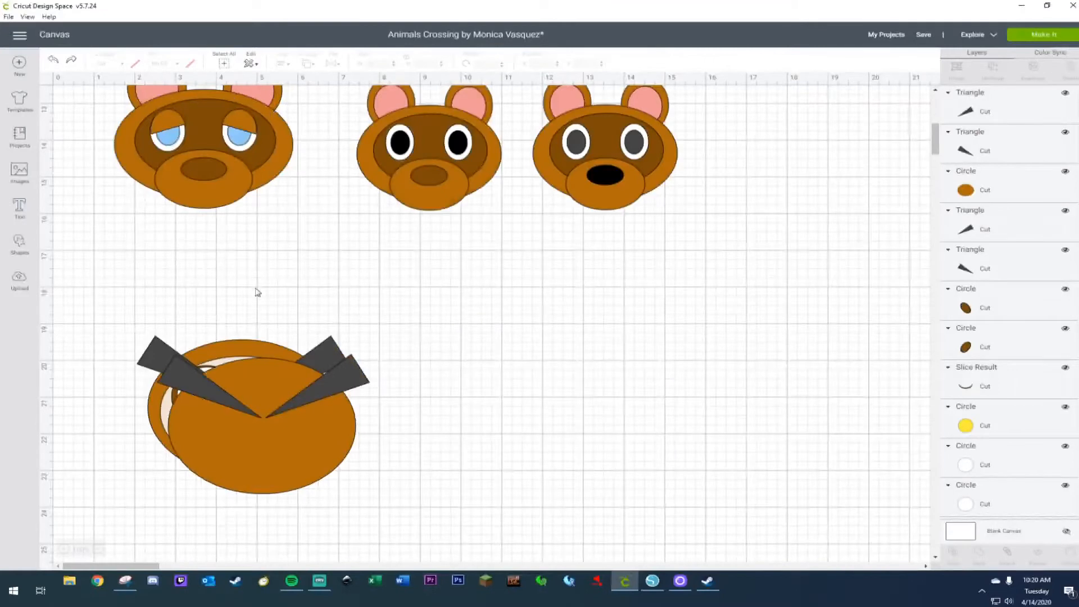
left_click(51, 62)
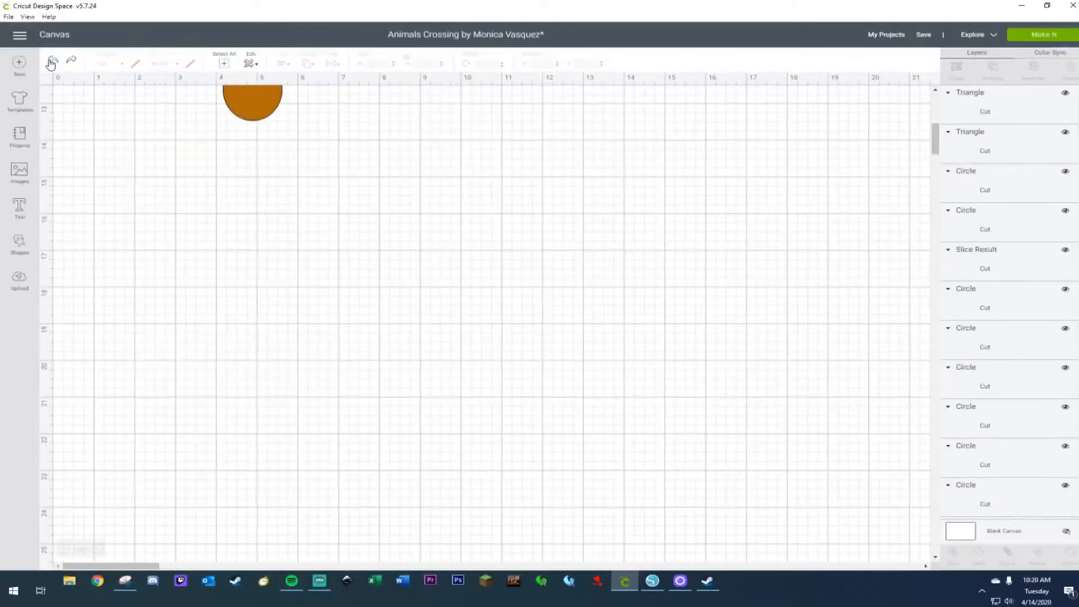
Duplicate the two eyebrow triangles, the yellow beak circle and the outer brown oval together, and place the copy on the empty canvas beside the owl.
left_click(318, 356)
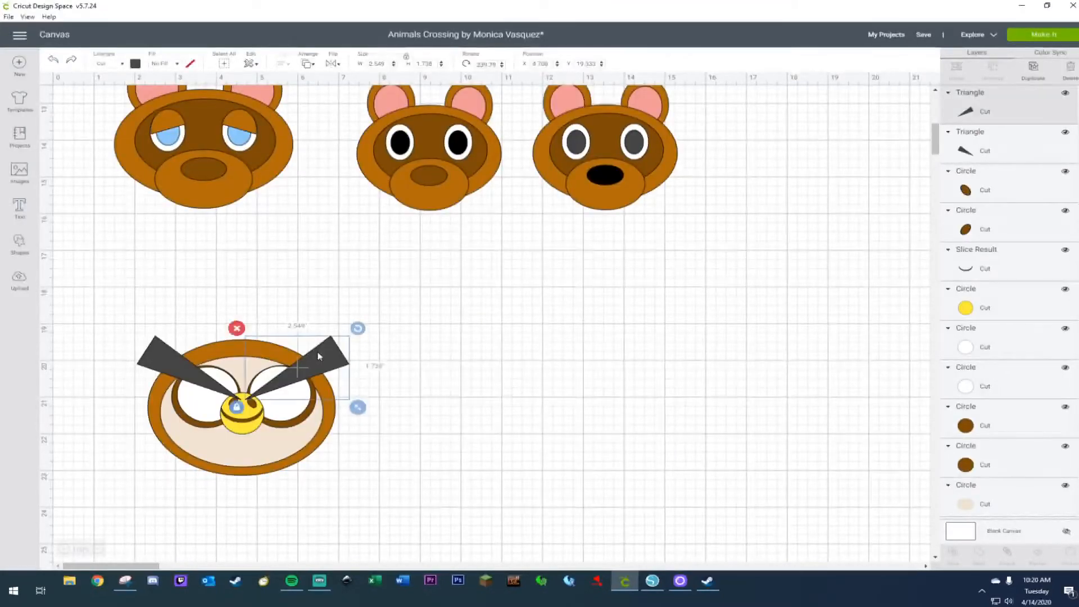
left_click(160, 352, "shift")
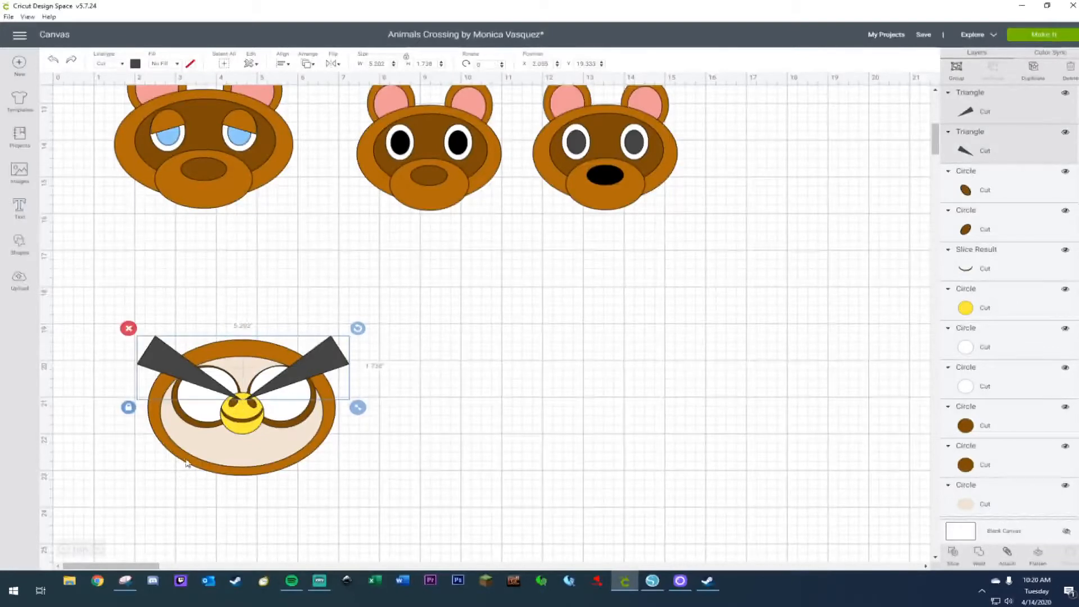
left_click(231, 432, "shift")
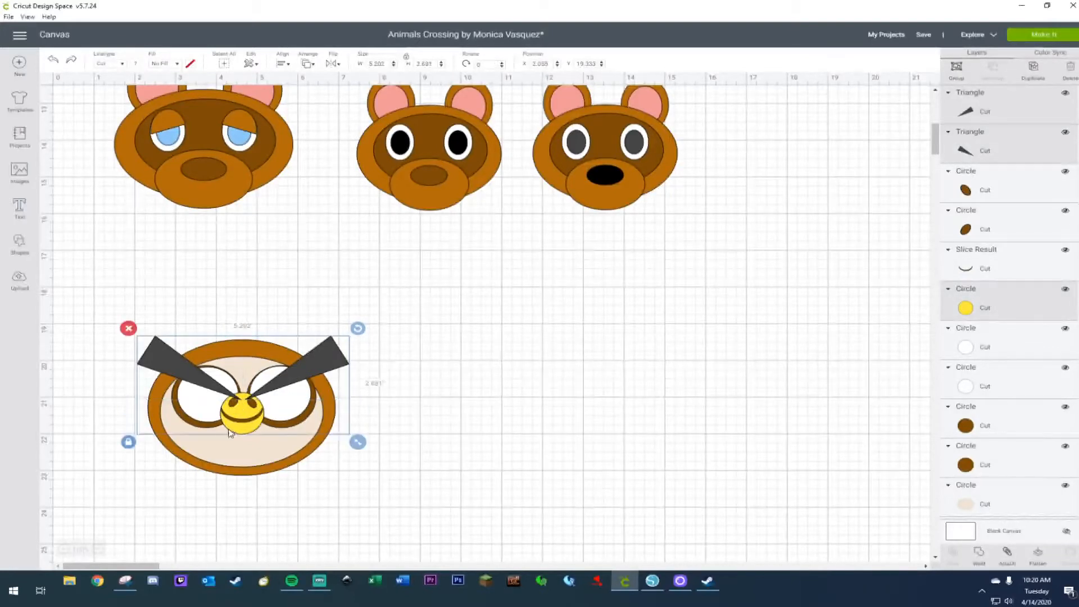
left_click(211, 474, "shift")
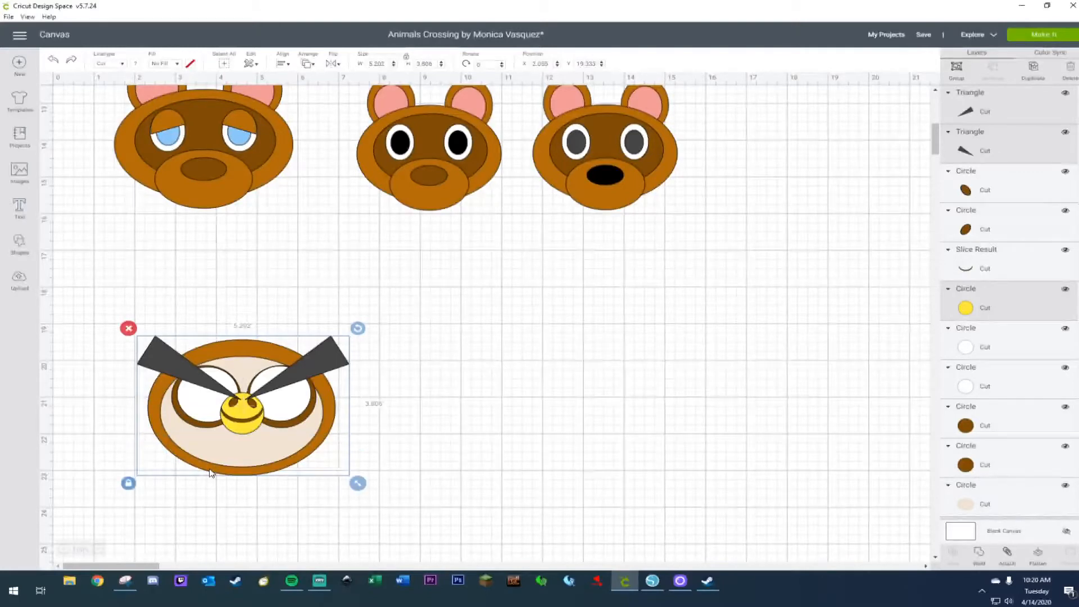
key("ctrl+d")
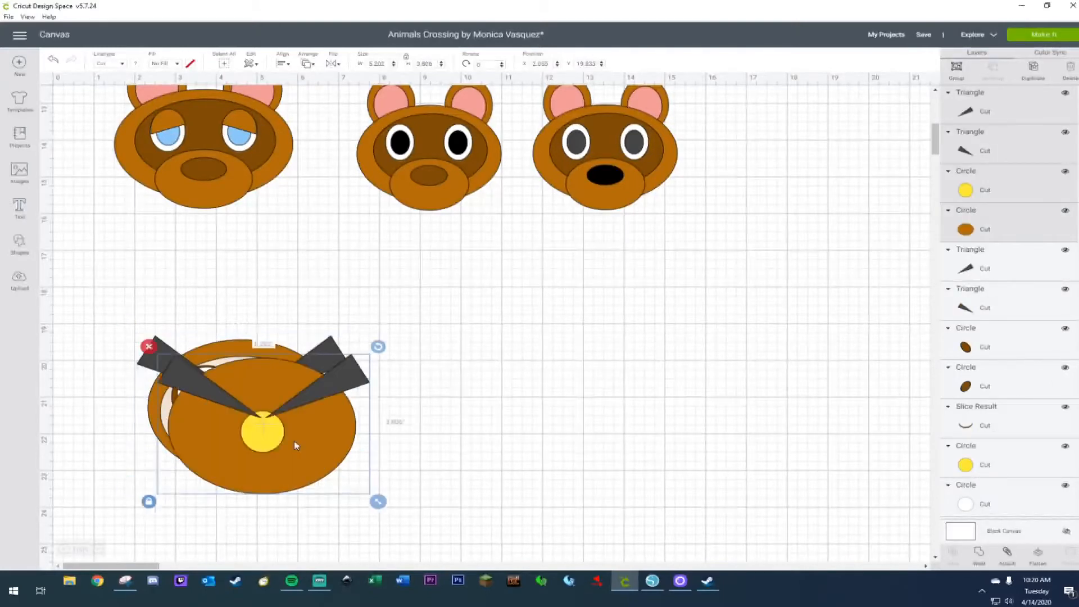
left_click_drag(327, 451, 676, 396)
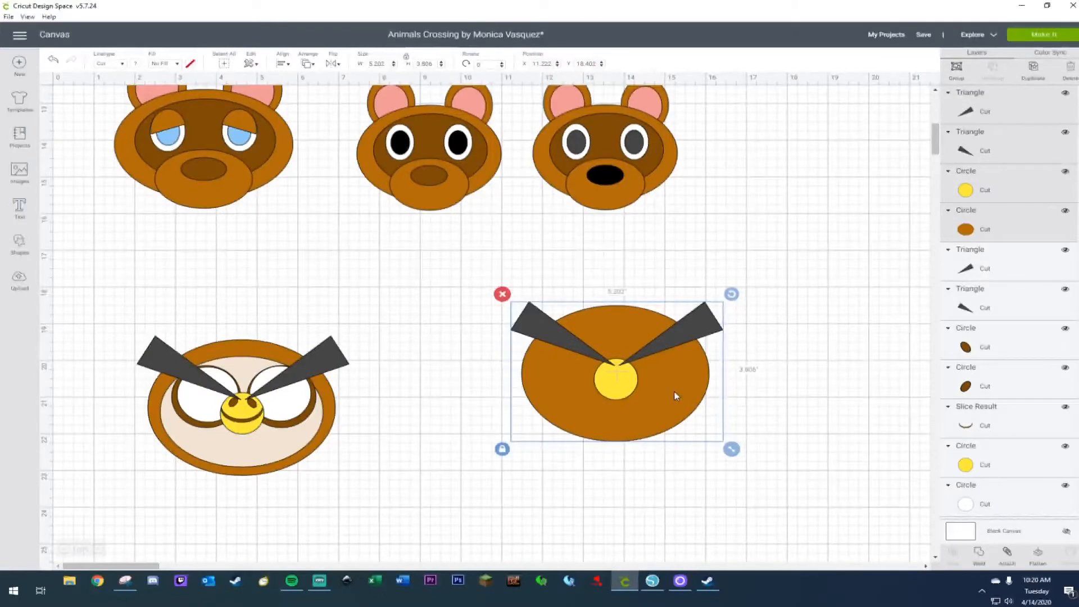
left_click(838, 288)
Weld the copied beak circle and the two copied eyebrow triangles into one shape.
left_click(621, 384)
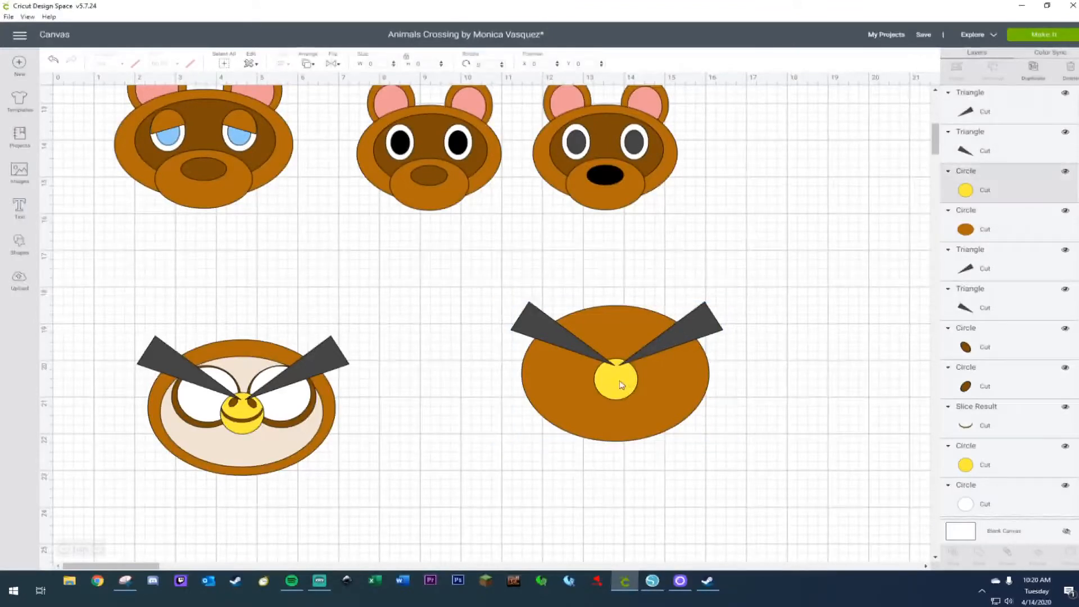
left_click(695, 334, "shift")
left_click(526, 319, "shift")
right_click(526, 319)
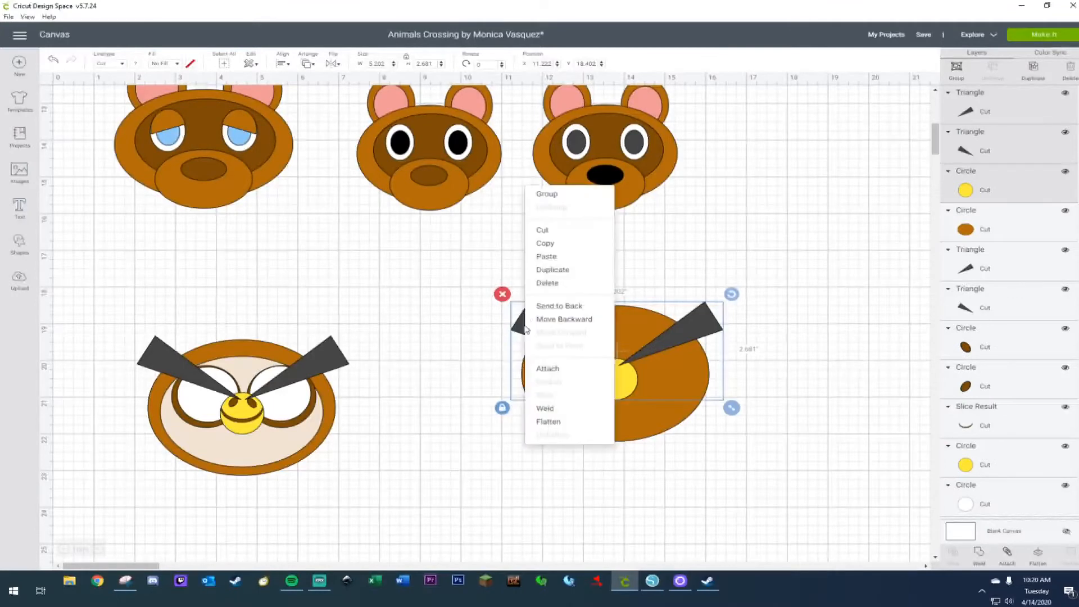
left_click(552, 408)
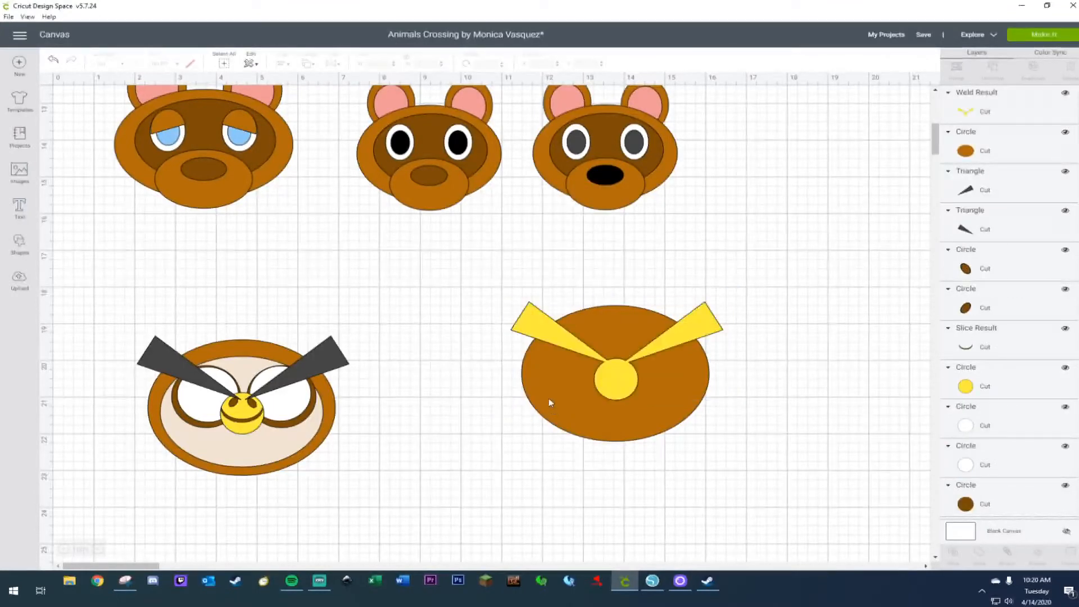
Slice the copied brown oval with the welded beak and eyebrow shape.
left_click_drag(481, 284, 697, 419)
right_click(696, 417)
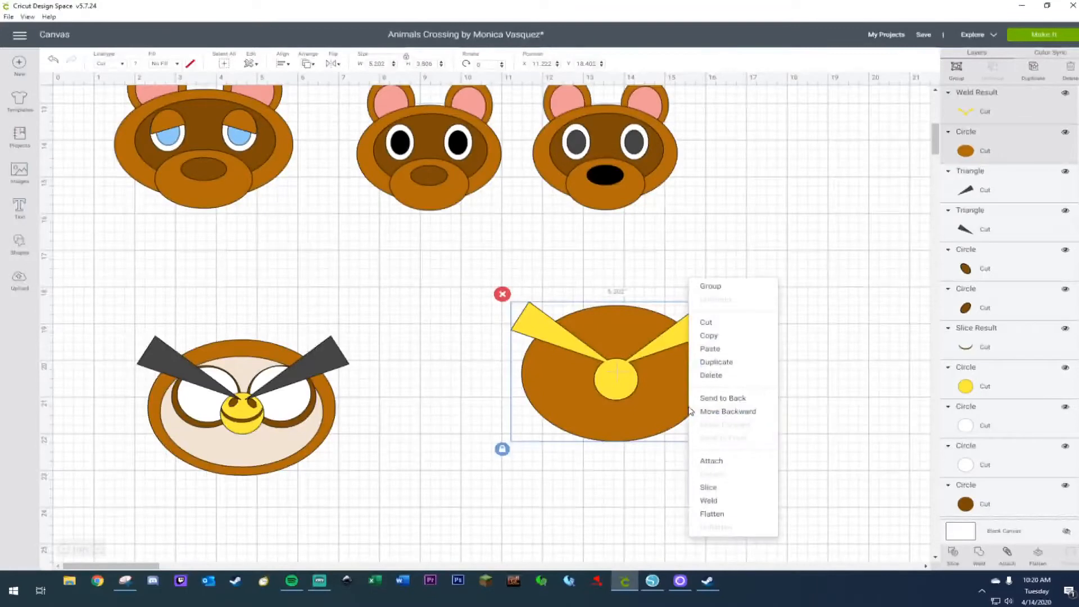
left_click(709, 488)
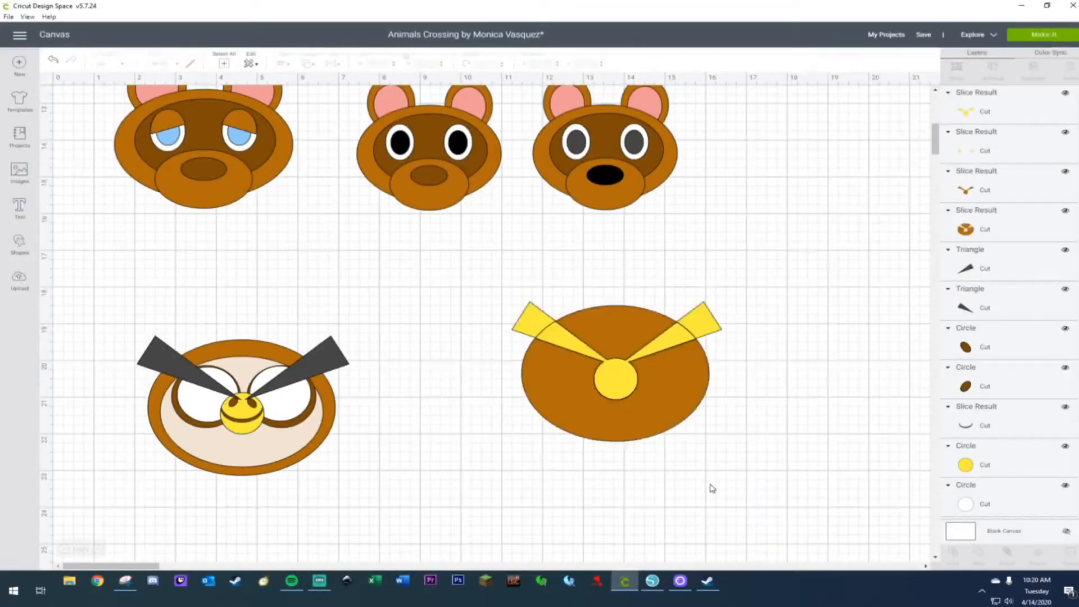
Pull the cut brown oval clear of the other slice pieces and delete the leftover yellow and brown beak and eyebrow pieces.
left_click_drag(625, 322, 631, 398)
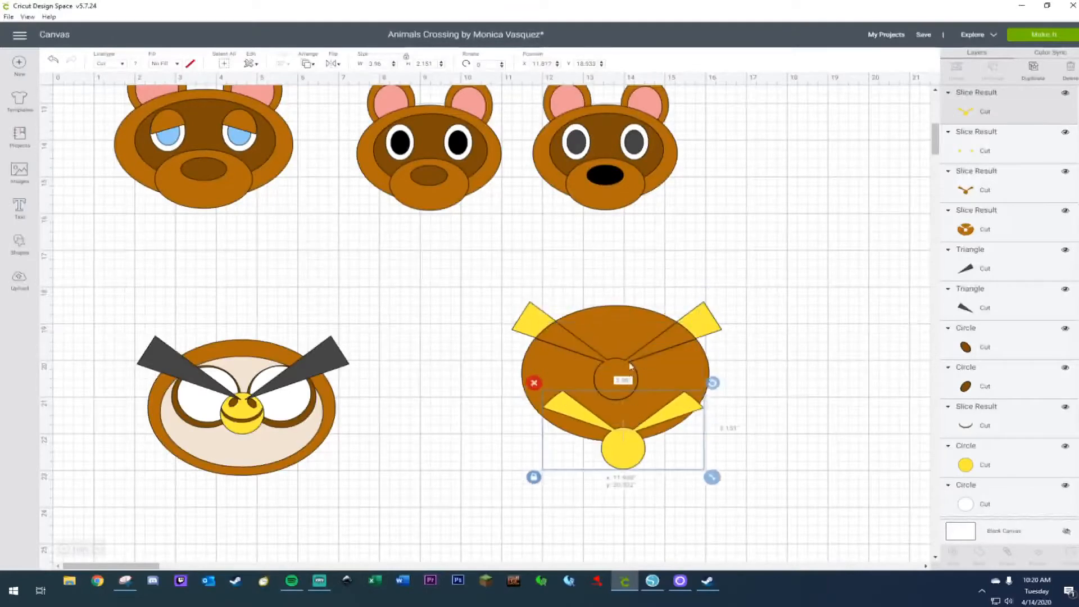
left_click_drag(618, 324, 804, 288)
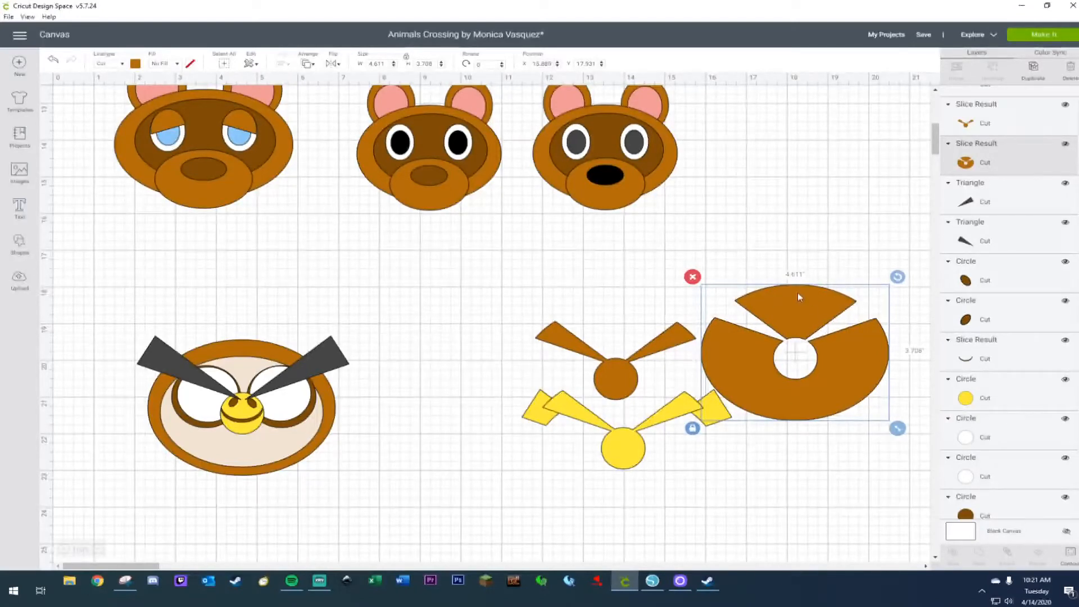
left_click_drag(487, 317, 639, 470)
key("Delete")
left_click_drag(754, 381, 669, 387)
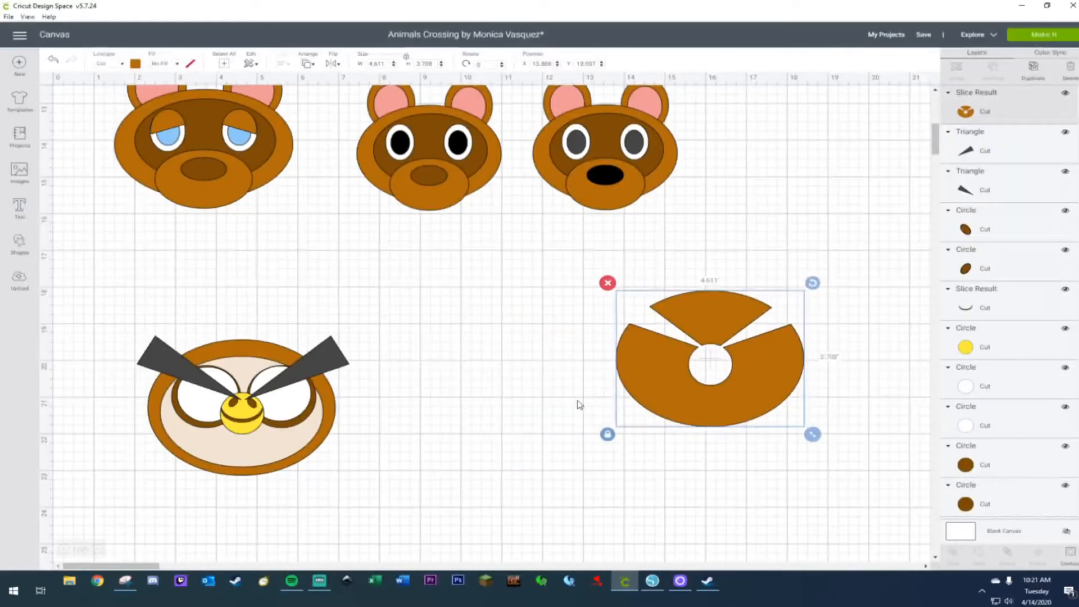
Add a square and lay it over the lower middle of the cut brown oval, with its upper edge at the beak hole.
left_click(19, 243)
left_click(70, 178)
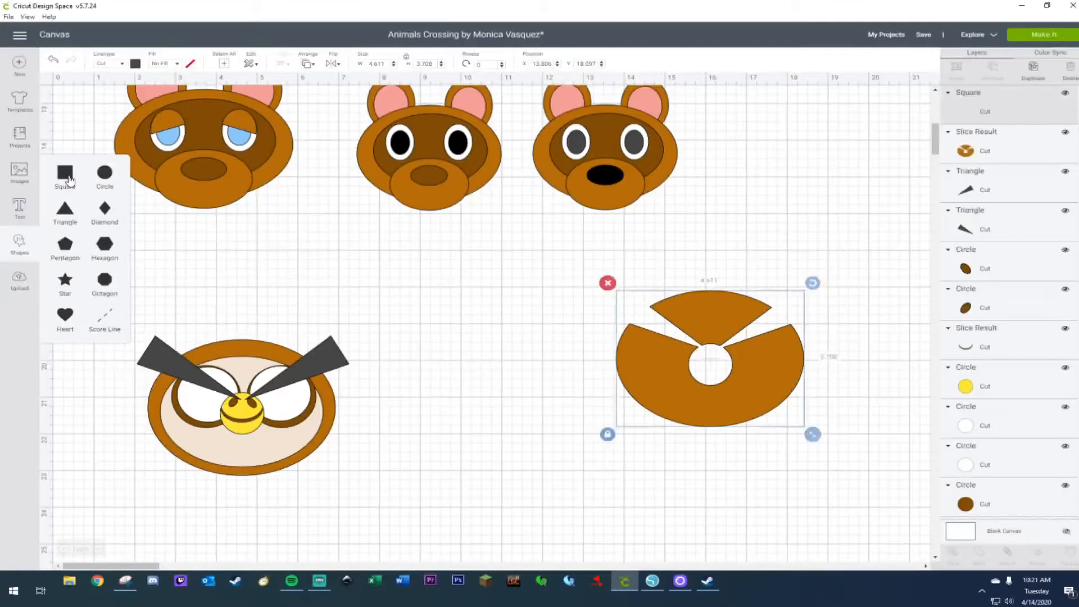
left_click_drag(225, 232, 604, 413)
left_click_drag(679, 451, 793, 462)
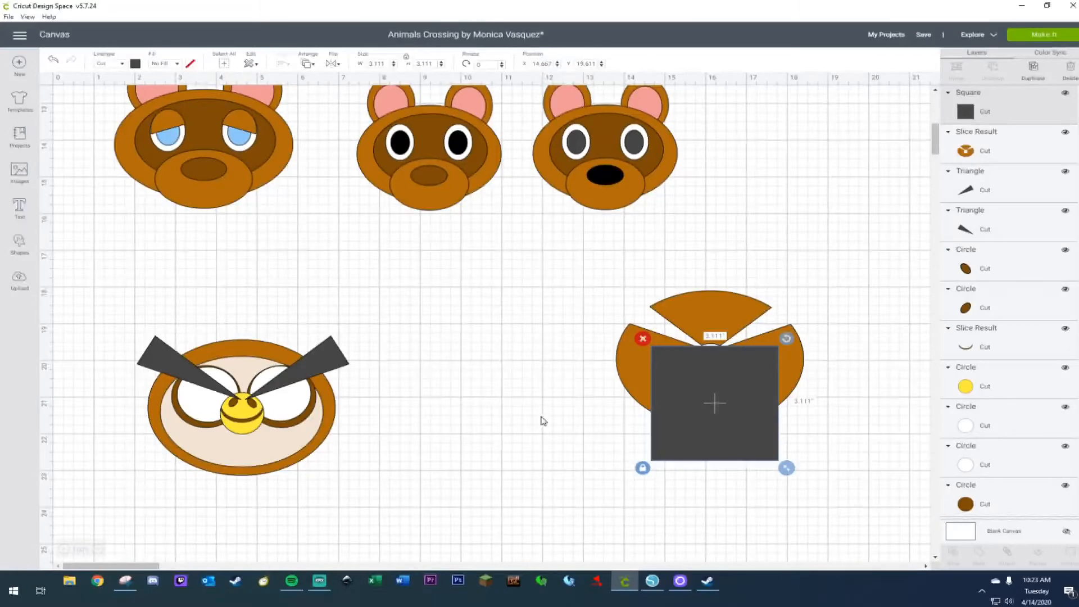
Slice the cut brown oval with the square.
scroll(545, 419, "down", 2)
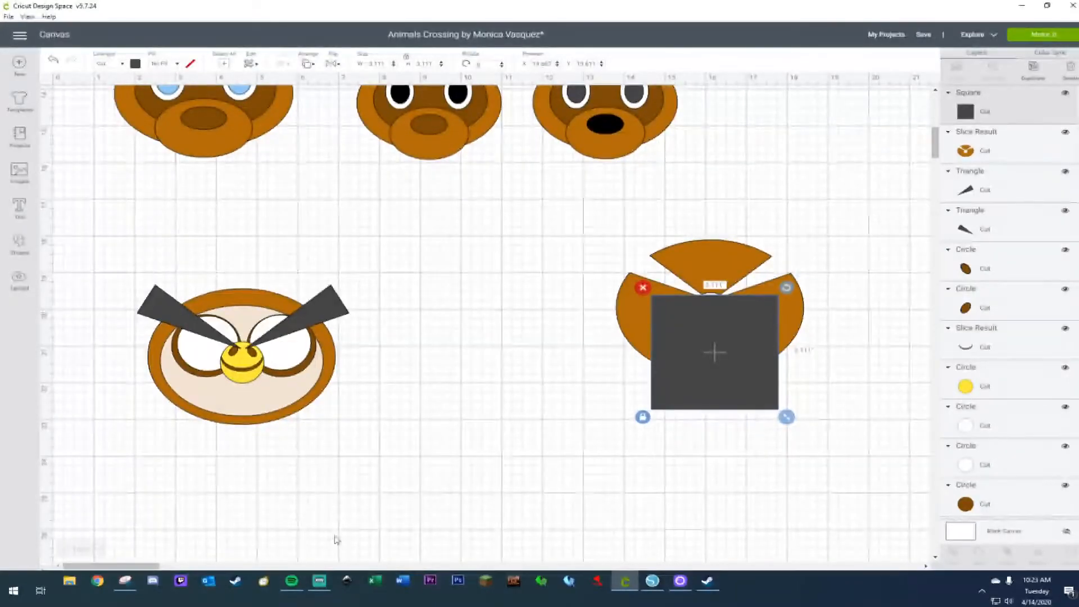
left_click_drag(138, 565, 155, 565)
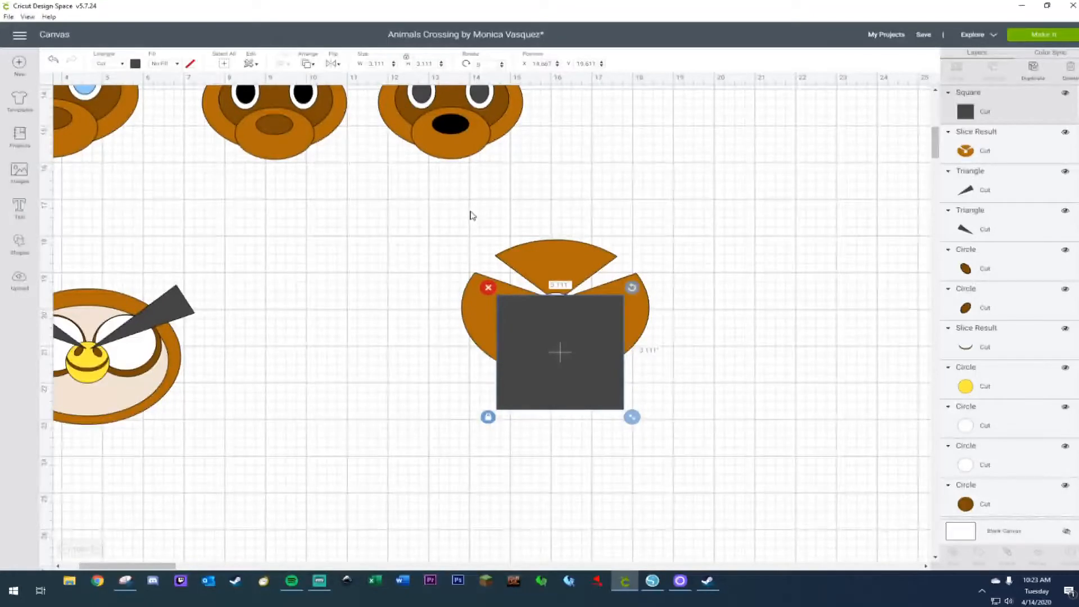
left_click_drag(369, 198, 640, 409)
right_click(579, 378)
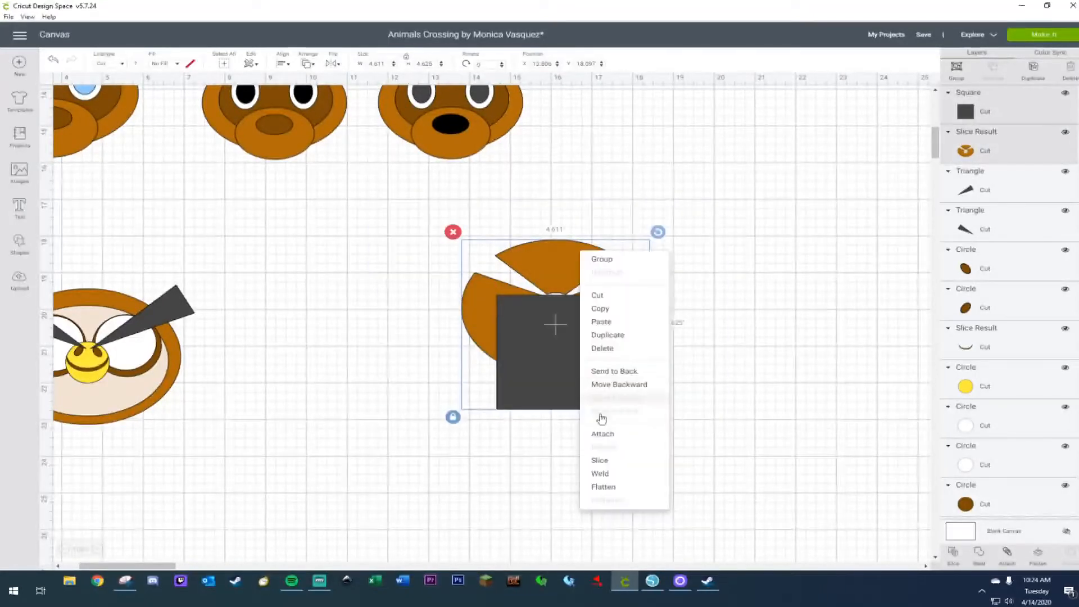
left_click(621, 463)
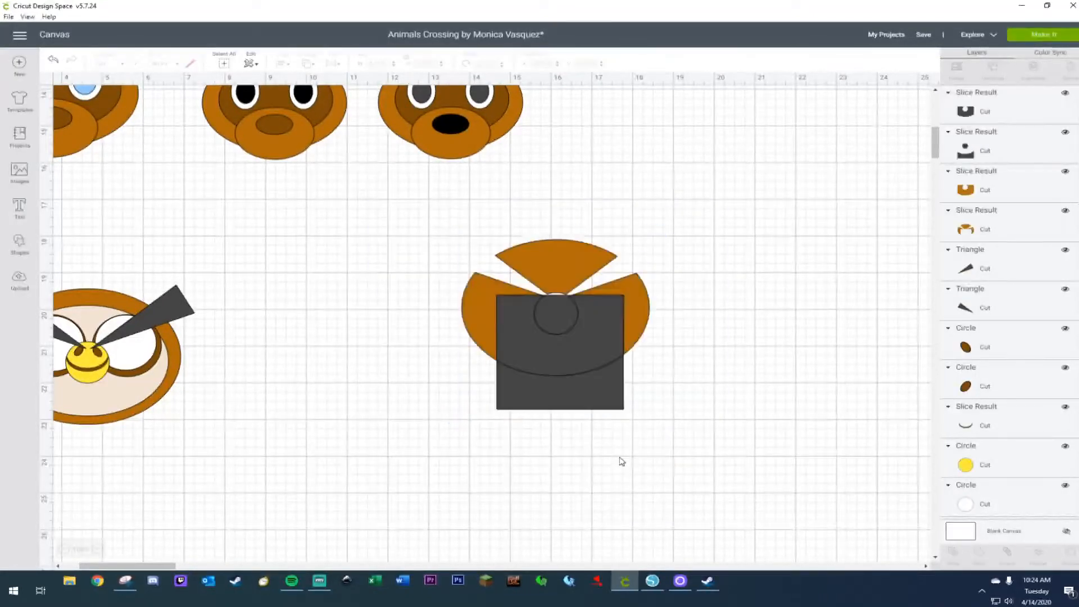
Delete the grey square pieces and the lower brown slice, keeping only the upper wedge and the two side pieces.
left_click(542, 380)
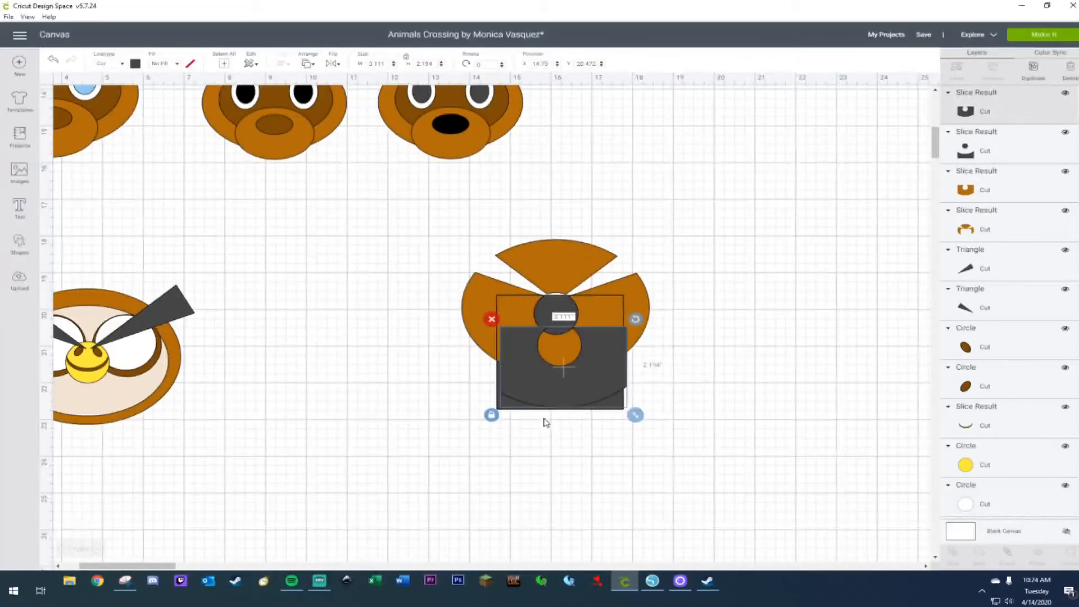
left_click(530, 409)
left_click(541, 404)
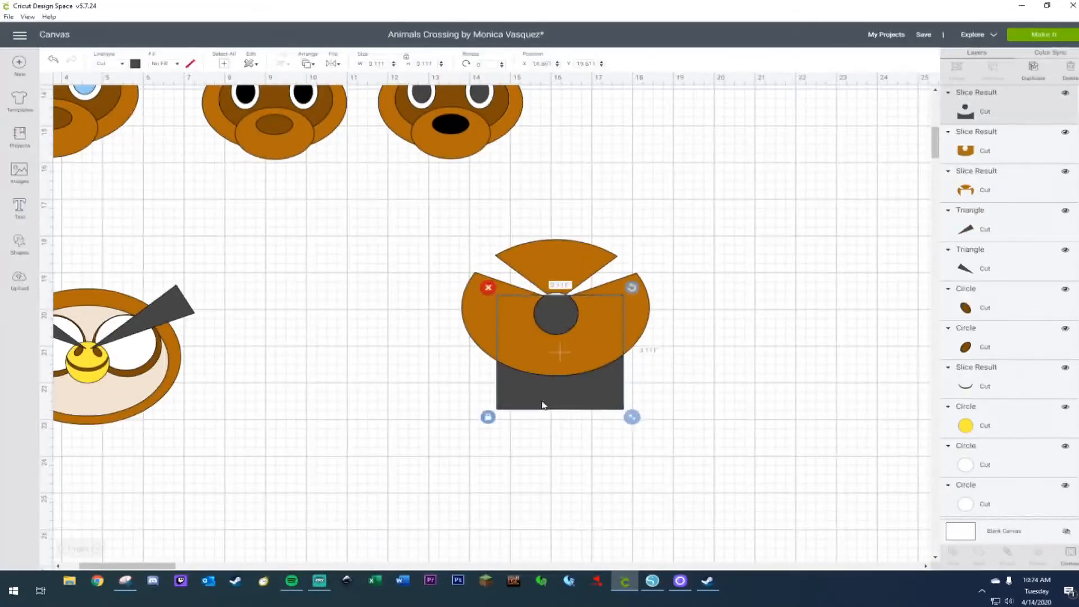
key("Delete")
left_click(535, 366)
key("Delete")
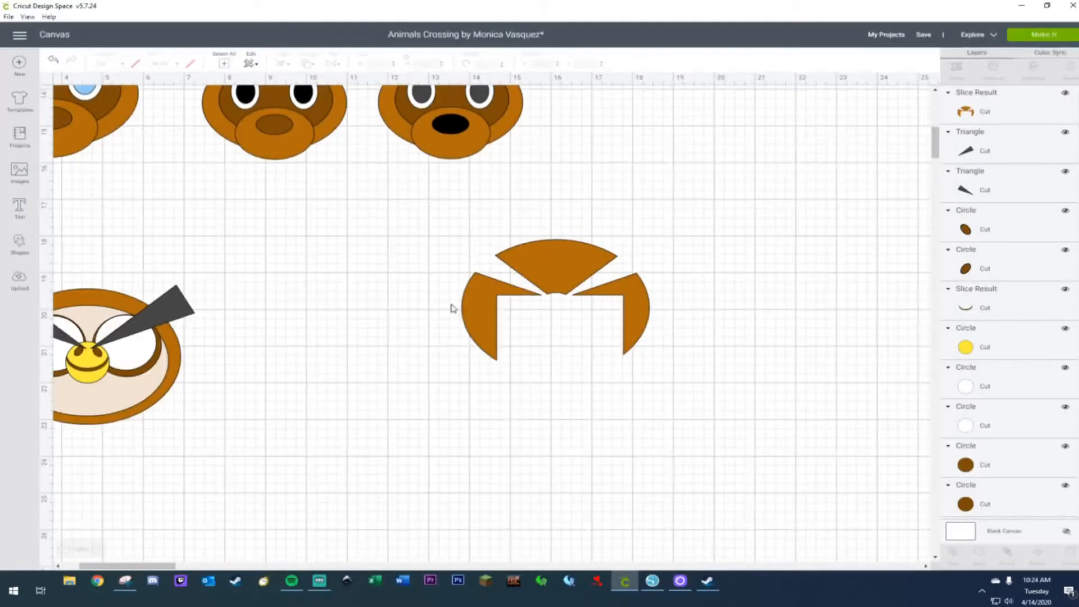
mouse_move(591, 258)
left_mouse_down()
mouse_move(581, 230)
mouse_move(580, 255)
left_mouse_up()
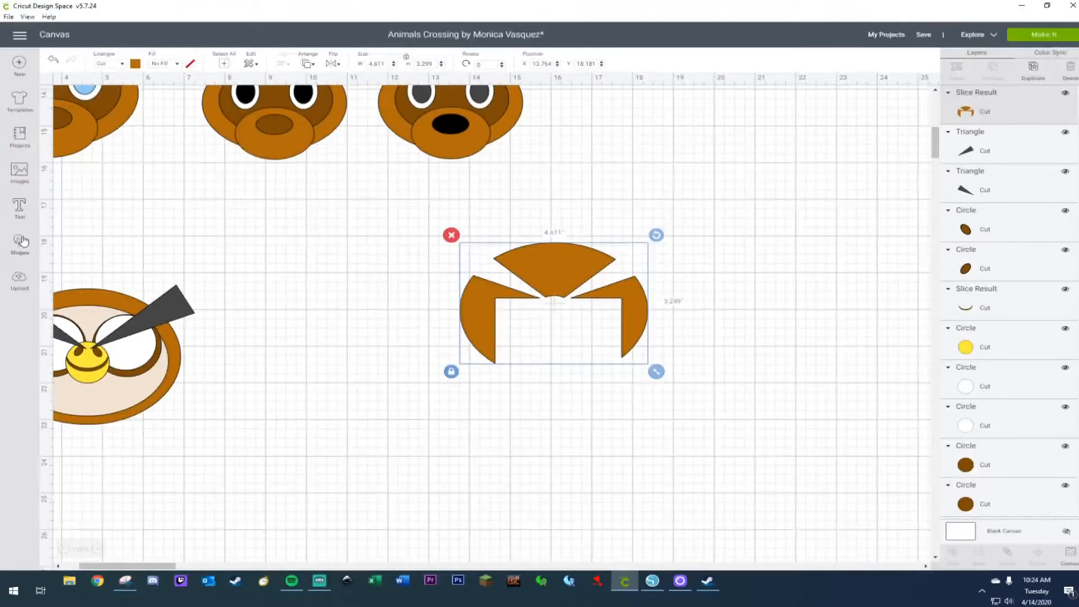
Add a circle, place it over the left brown side piece and enlarge it to about 3.19 by 3.21 inches.
left_click(20, 242)
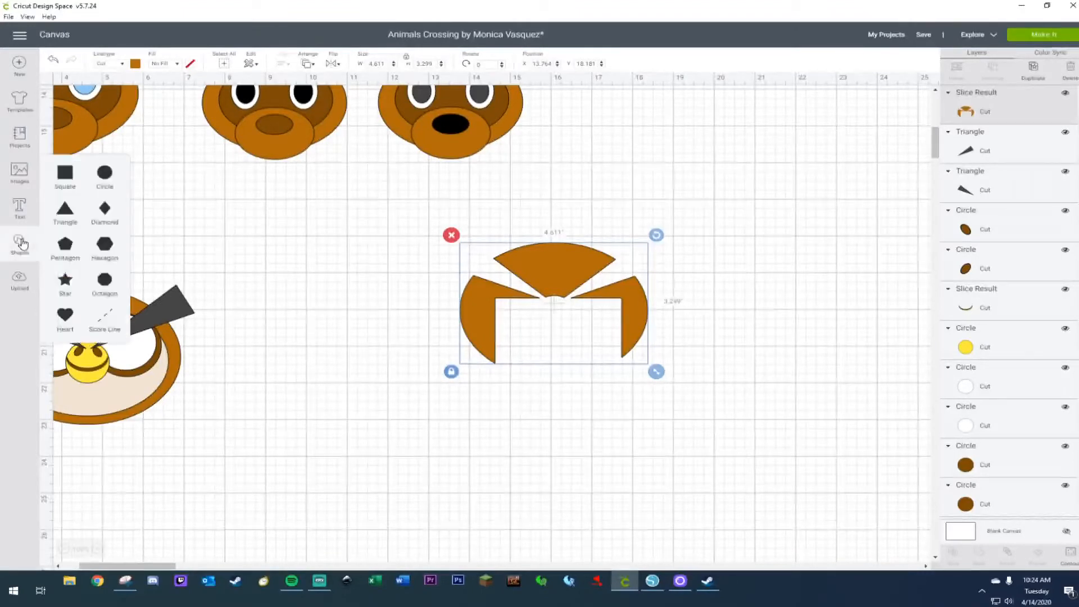
left_click(98, 174)
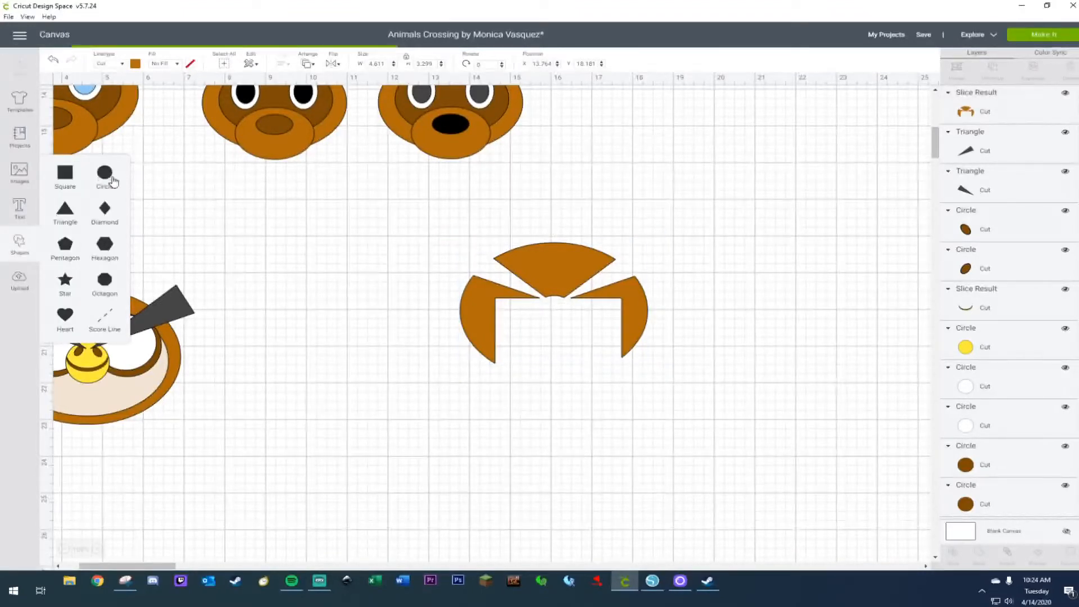
left_click_drag(205, 197, 504, 342)
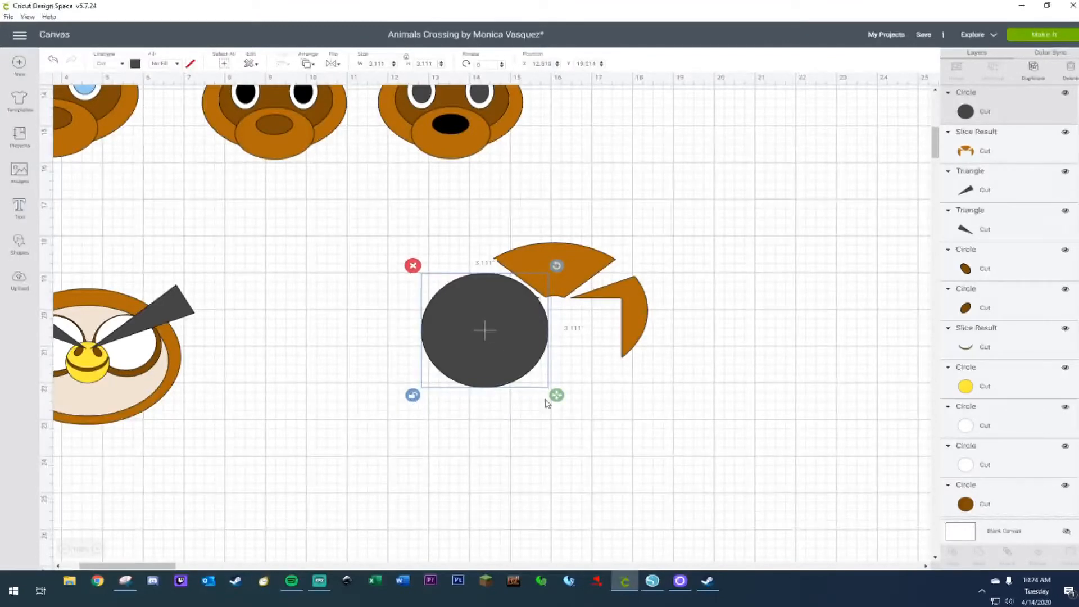
left_click_drag(556, 398, 560, 400)
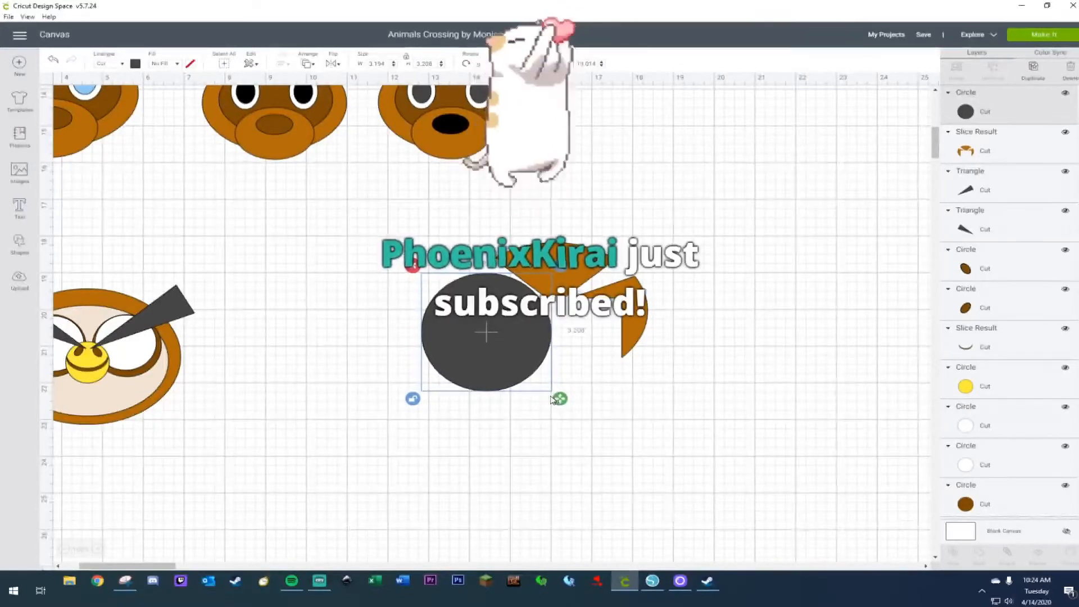
left_click(969, 133)
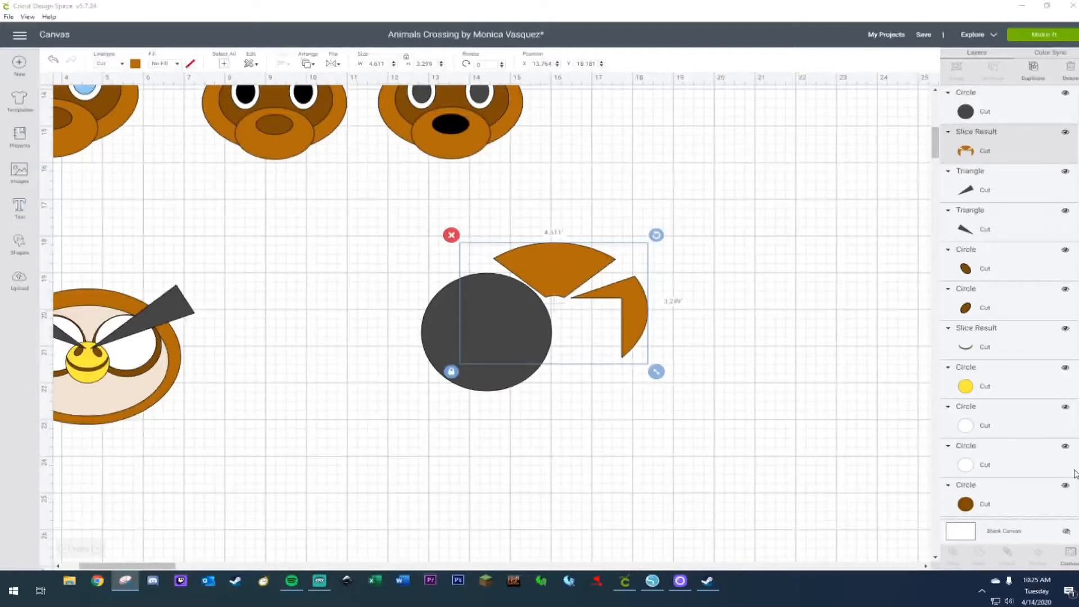
left_click(380, 315)
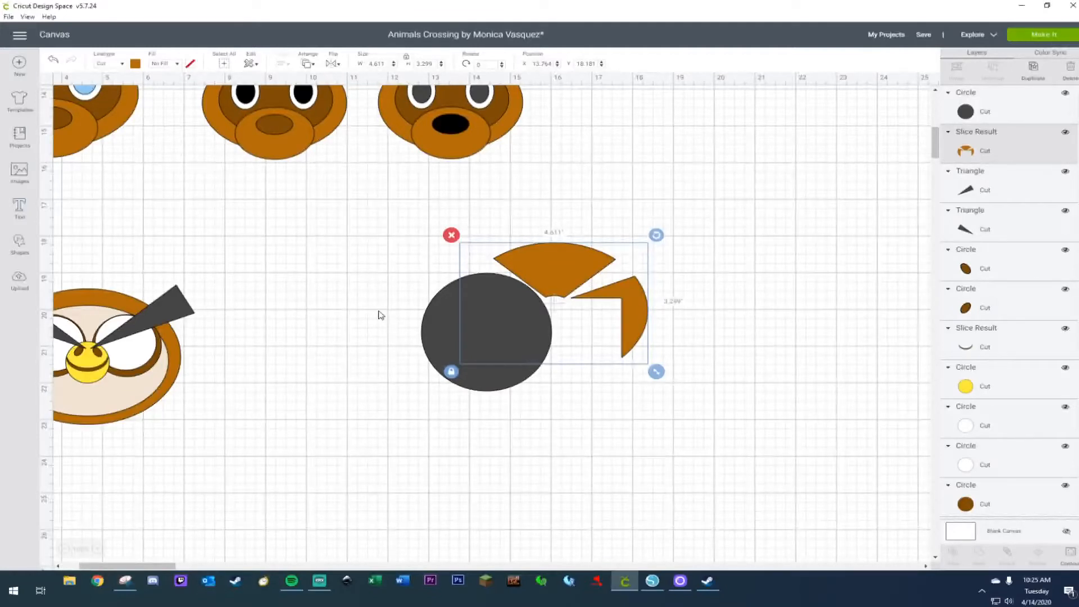
left_click(380, 315)
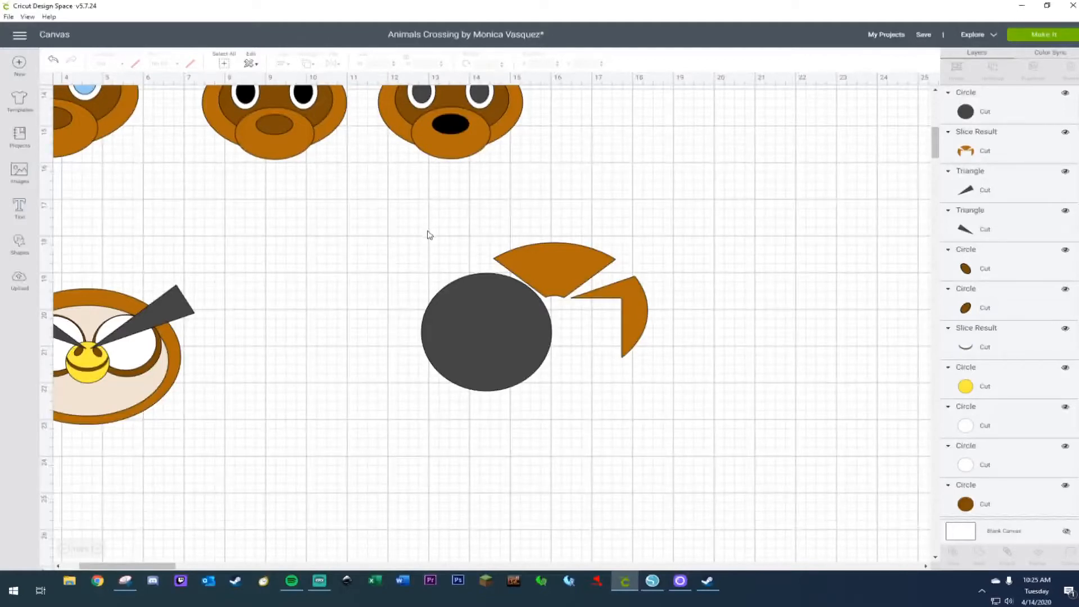
Duplicate the grey circle and place the copy over the right brown side piece, level with the first circle.
left_click_drag(427, 229, 534, 329)
left_click(593, 404)
left_click(524, 346)
key("ctrl+c")
key("ctrl+v")
left_click_drag(526, 344, 656, 324)
Weld the two grey circles into one shape.
left_click(497, 346)
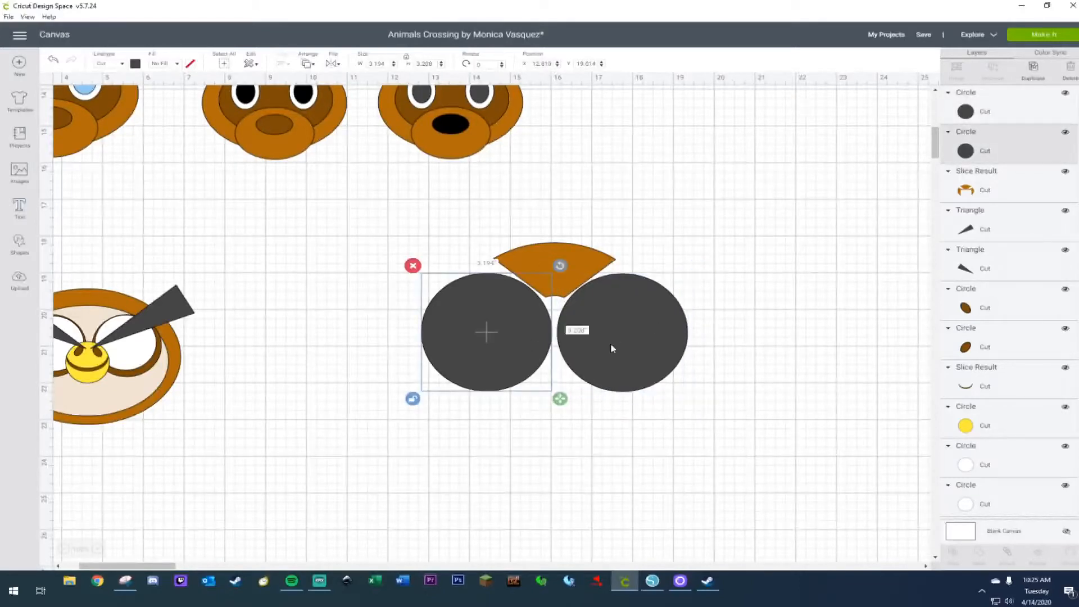
left_click(612, 345, "shift")
right_click(611, 347)
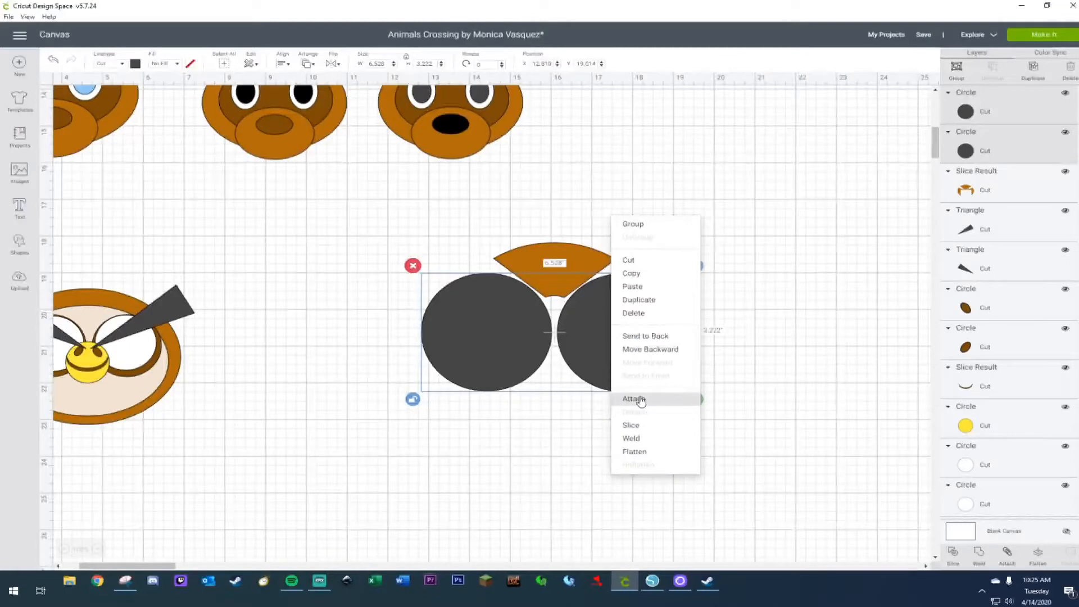
left_click(641, 444)
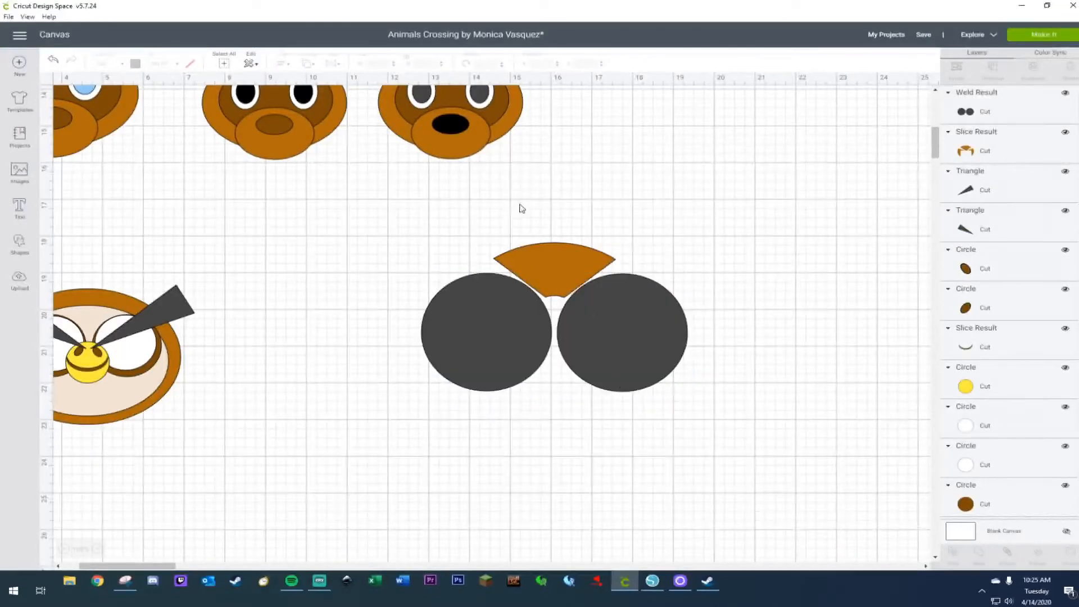
Slice the remaining brown shape with the welded circles and move the upper brown wedge clear above them.
left_click_drag(442, 244, 571, 335)
right_click(599, 349)
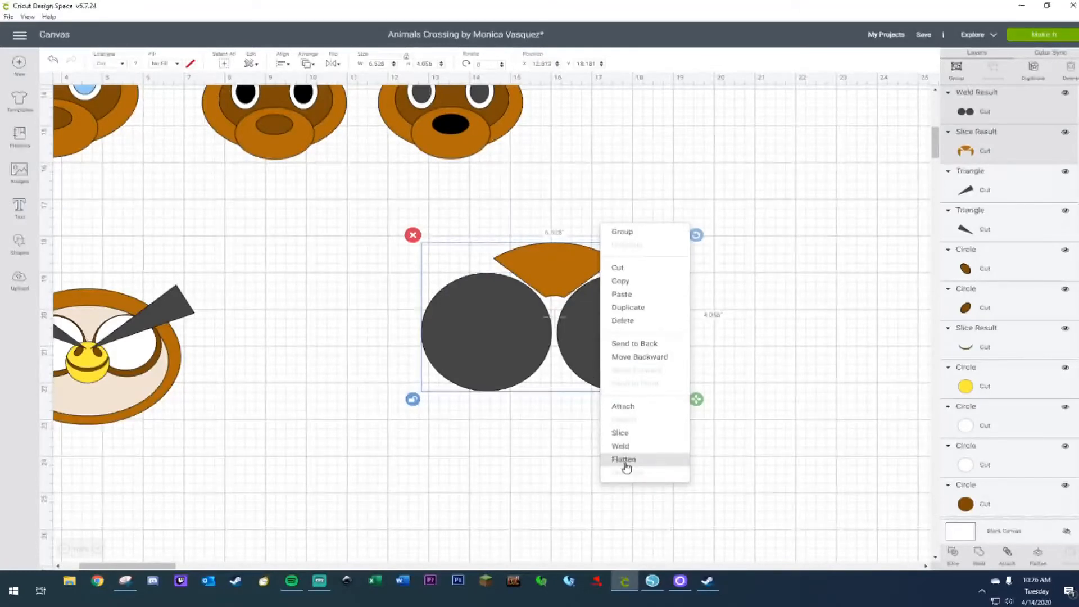
left_click(622, 446)
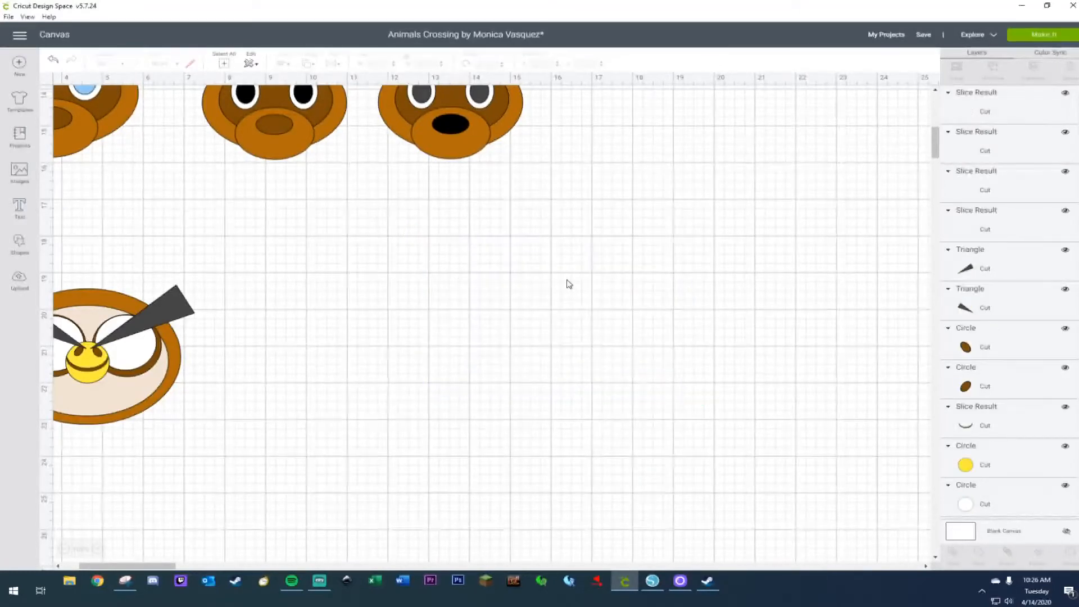
left_click_drag(552, 258, 572, 197)
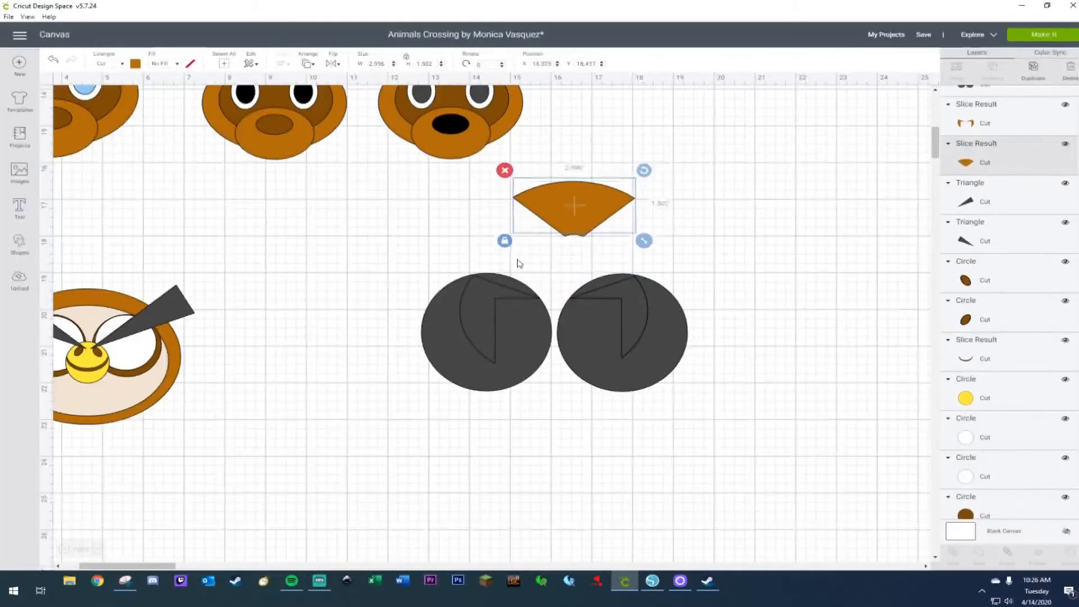
Delete the two leftover dark circles and their sliced pieces below the orange-brown wedge.
left_click_drag(408, 273, 717, 441)
key("Delete")
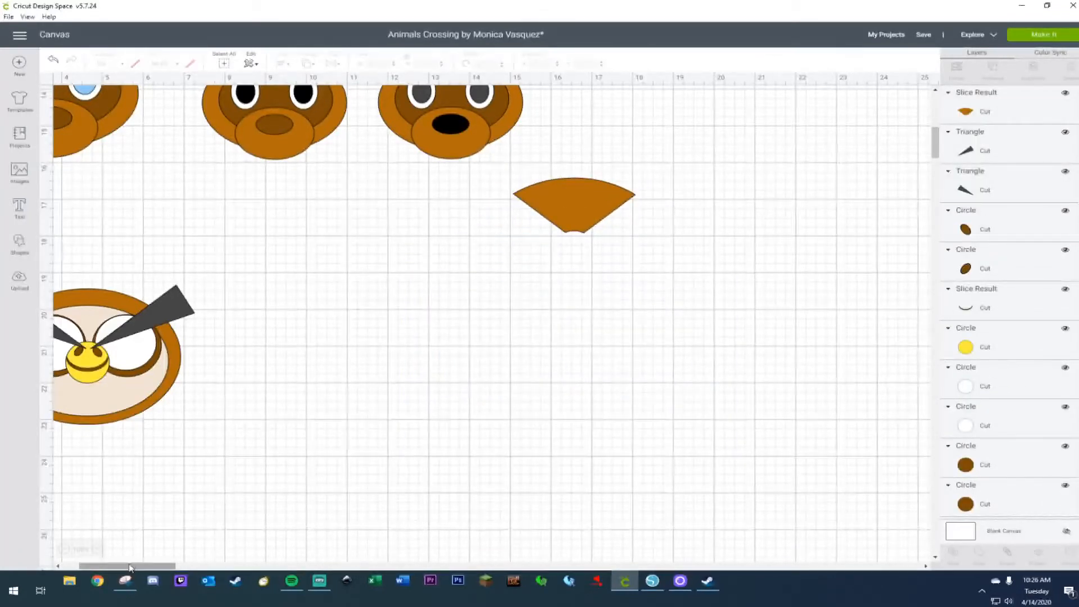
Move the orange-brown wedge onto the owl's forehead between the eyebrow triangles and enlarge it slightly to fill the gap.
left_click_drag(113, 566, 97, 568)
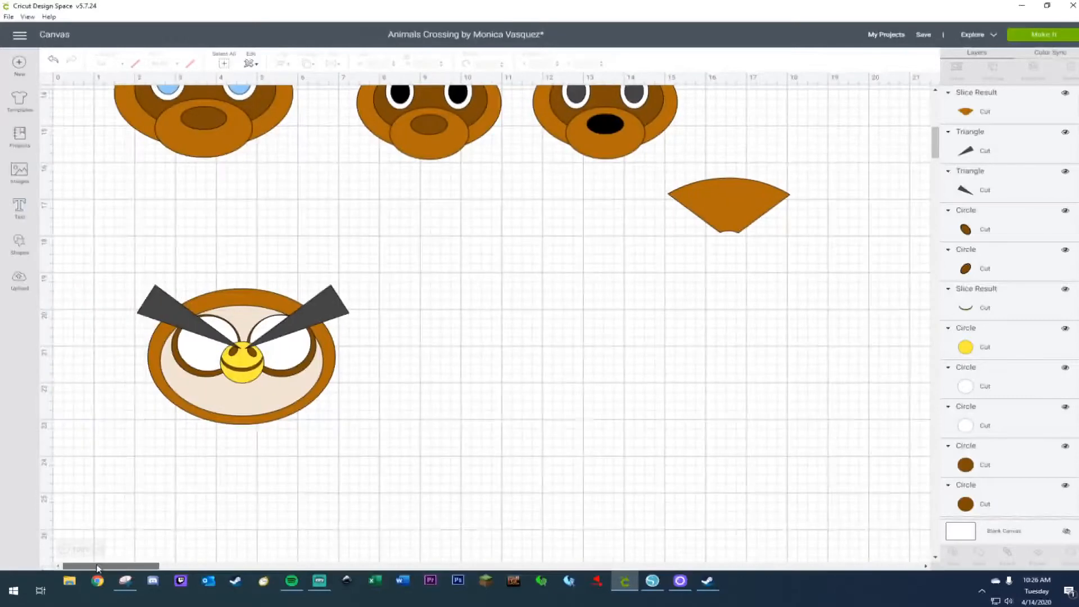
left_click(172, 313)
left_click(574, 239)
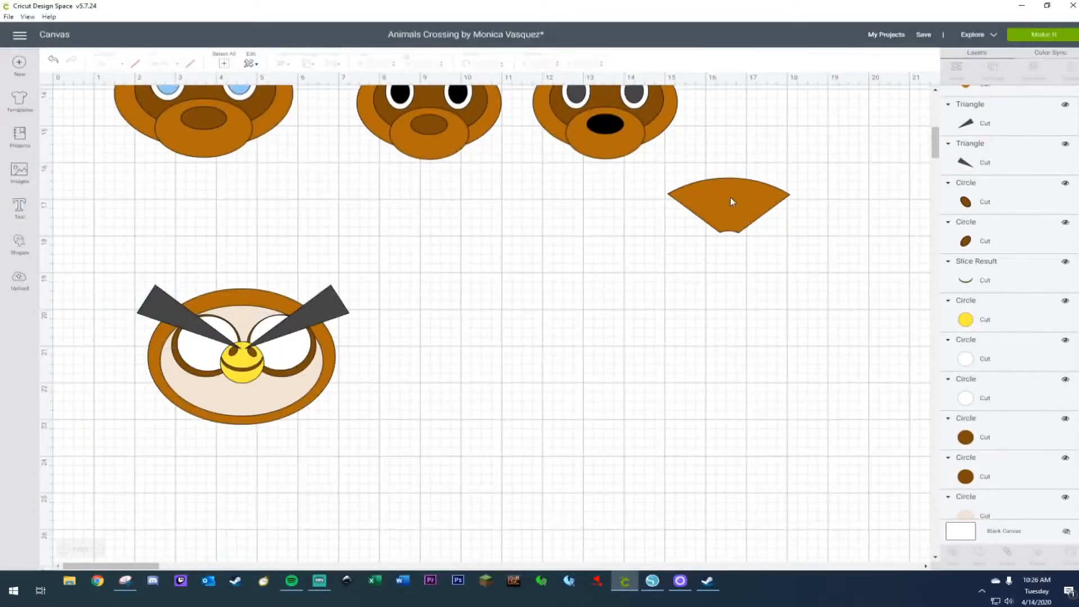
left_click_drag(732, 200, 626, 221)
left_click_drag(553, 234, 244, 313)
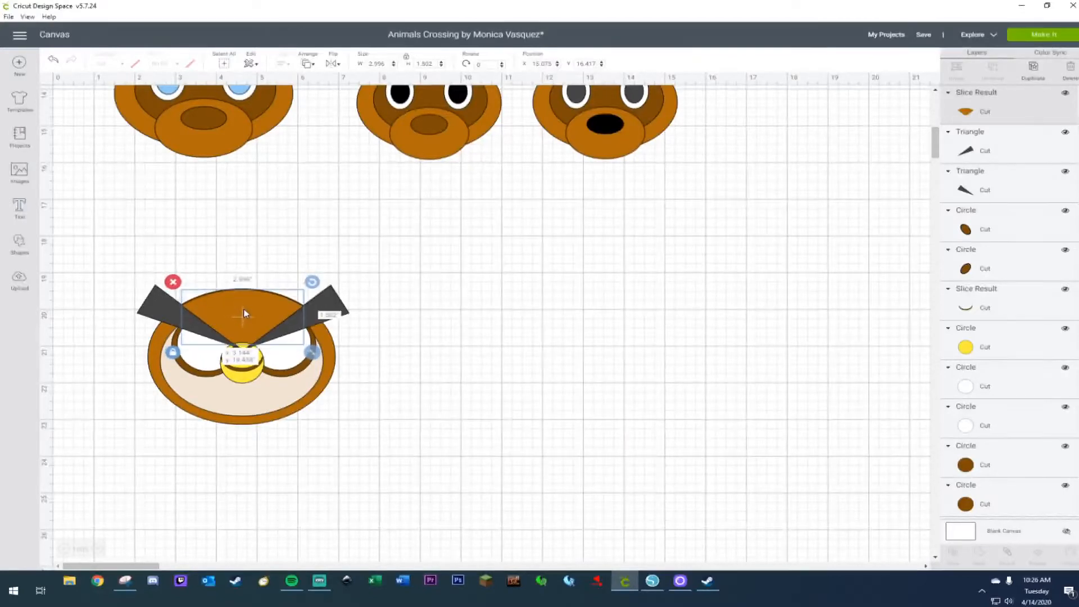
left_click_drag(243, 313, 242, 310)
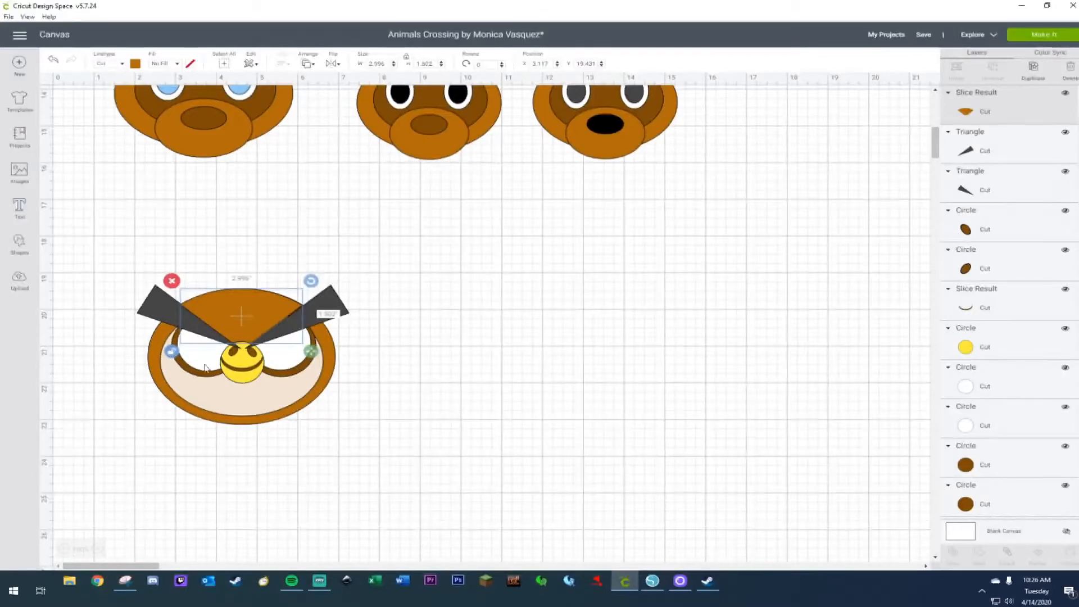
left_click_drag(309, 354, 314, 355)
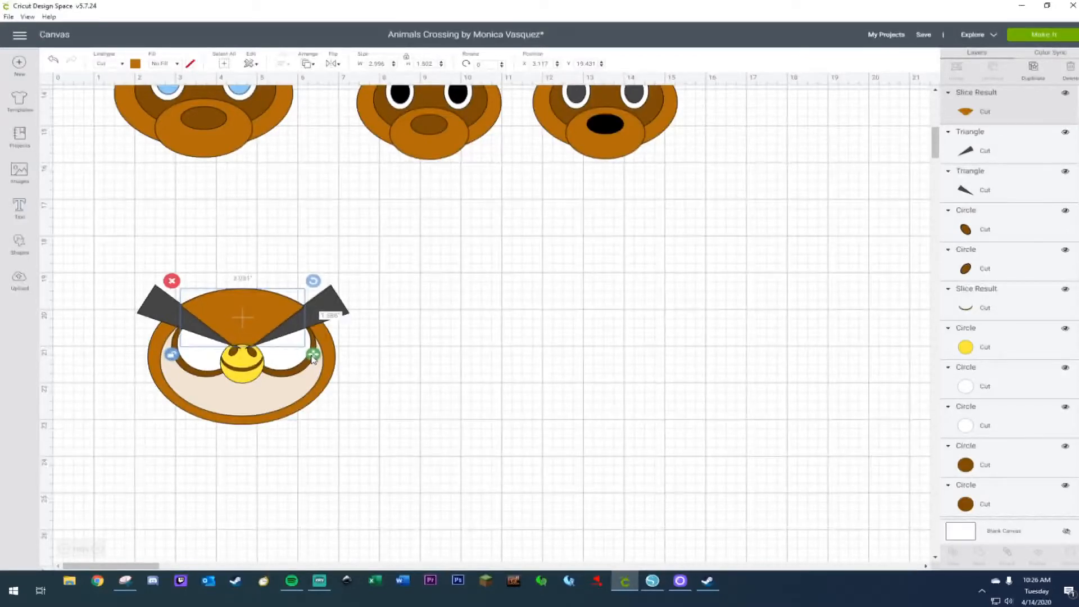
Weld the forehead wedge and the two dark eyebrow triangles into one shape.
left_click(165, 311)
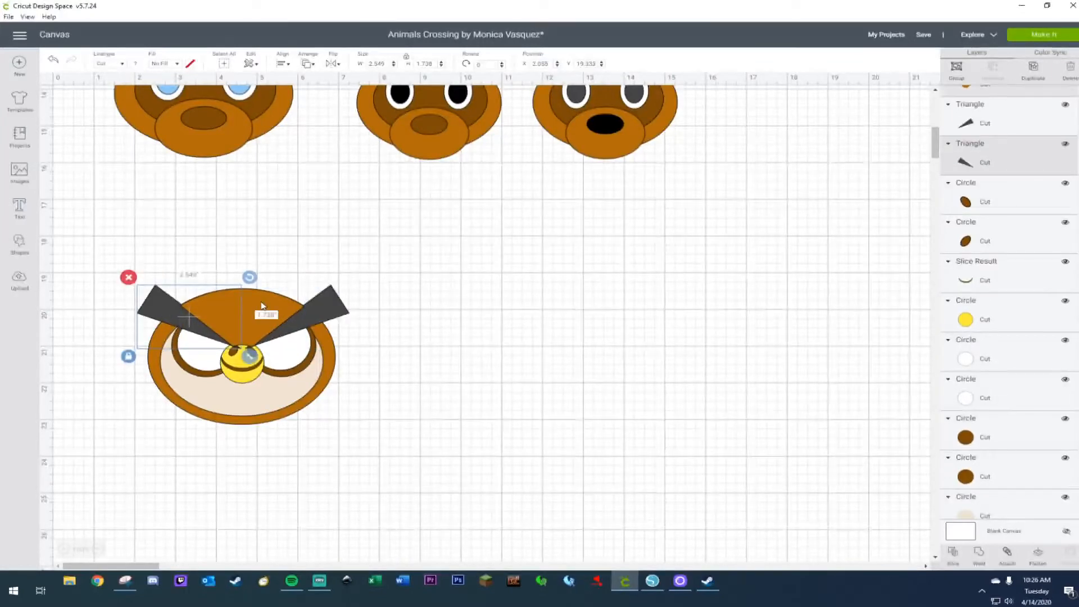
left_click(339, 304, "shift")
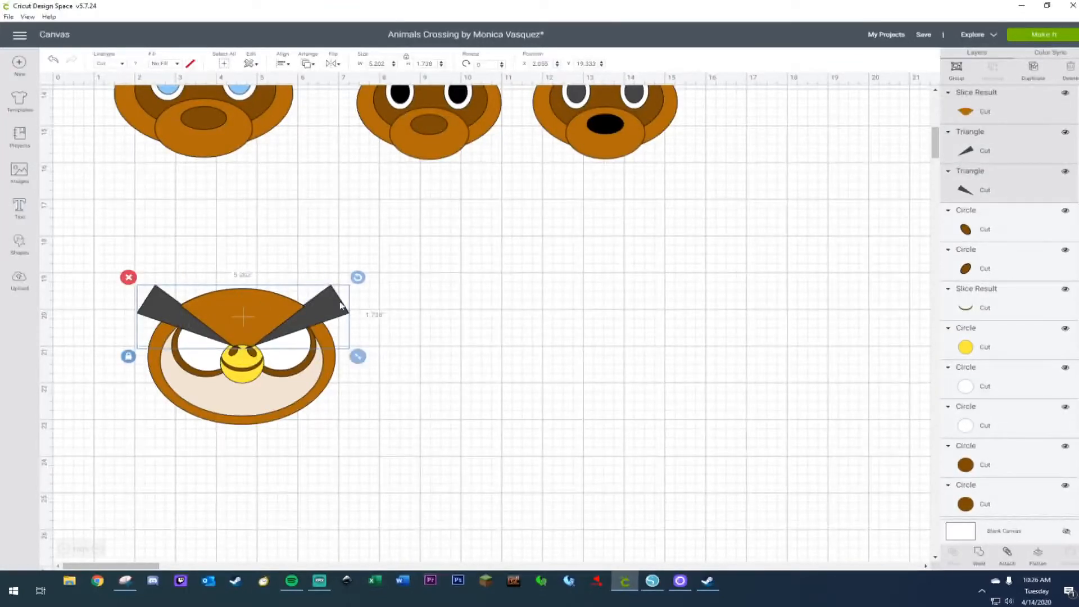
right_click(340, 302)
left_click(378, 528)
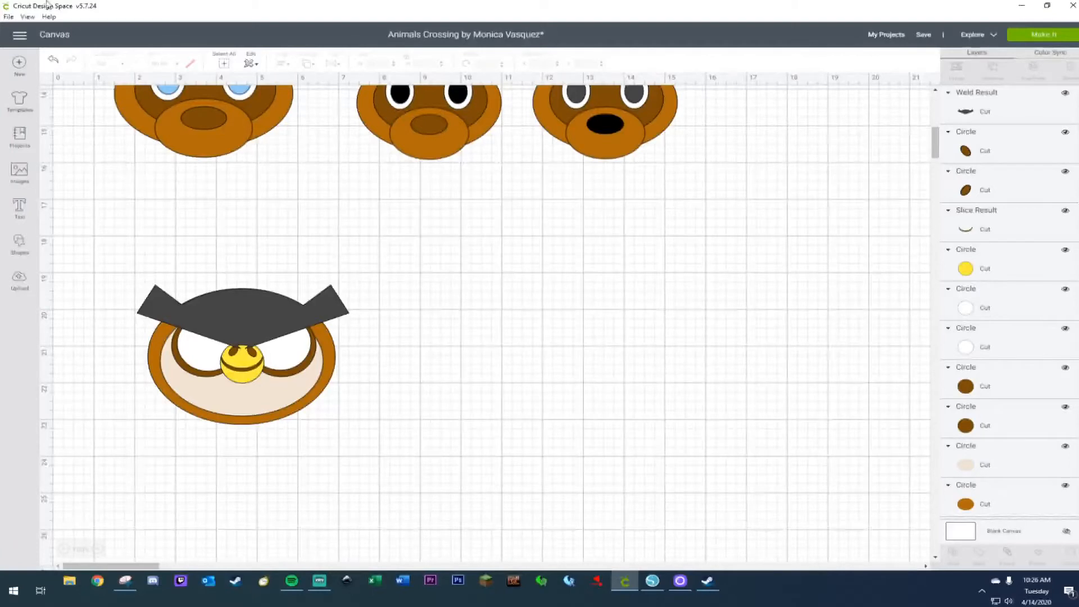
Recolor the welded brow shape with the orange-brown material color used for the owl's head.
left_click(241, 296)
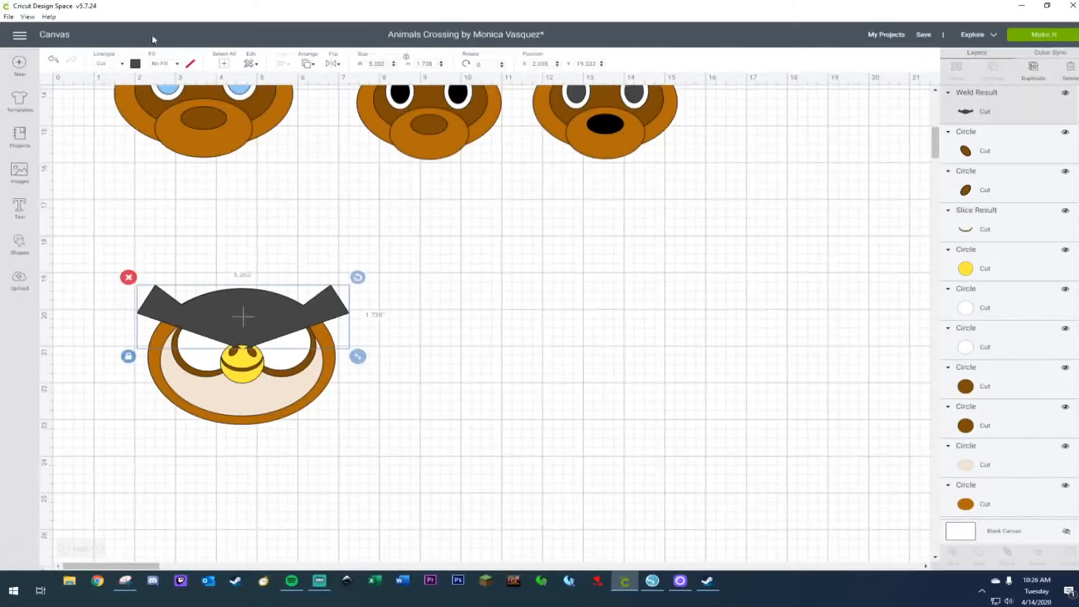
left_click(136, 63)
left_click(148, 100)
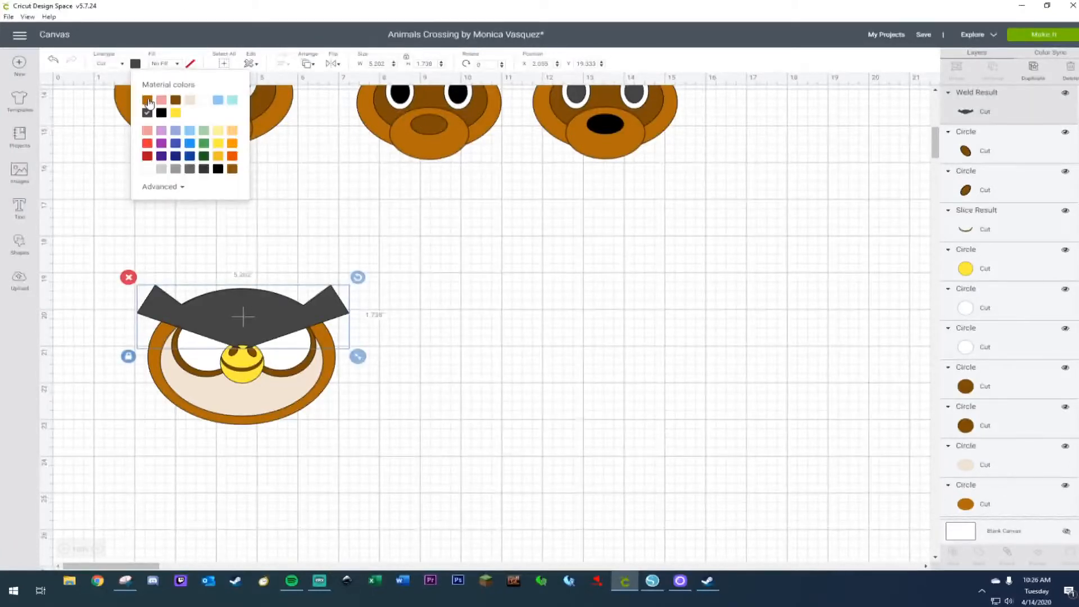
Bring the yellow beak, its two nostrils and the curved mouth line to the front of the brow shape.
left_click(235, 354)
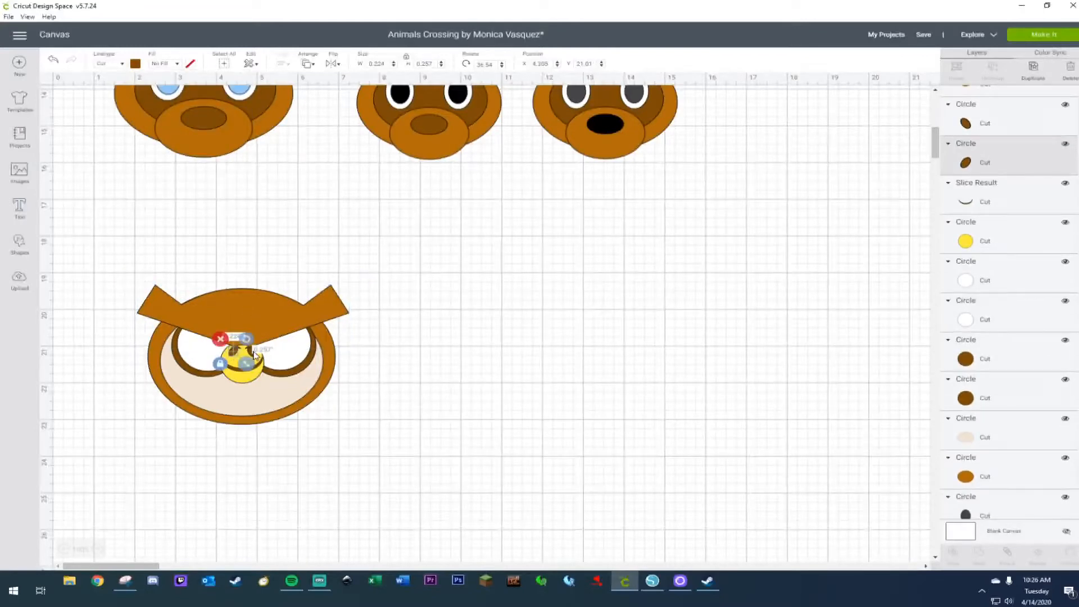
left_click(254, 352, "shift")
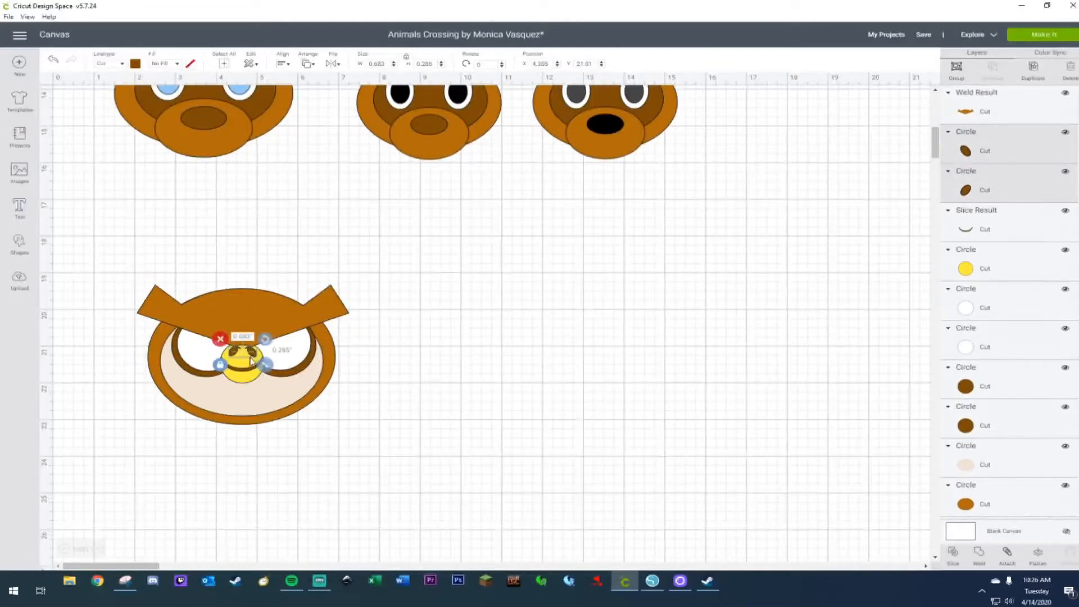
left_click(248, 362, "shift")
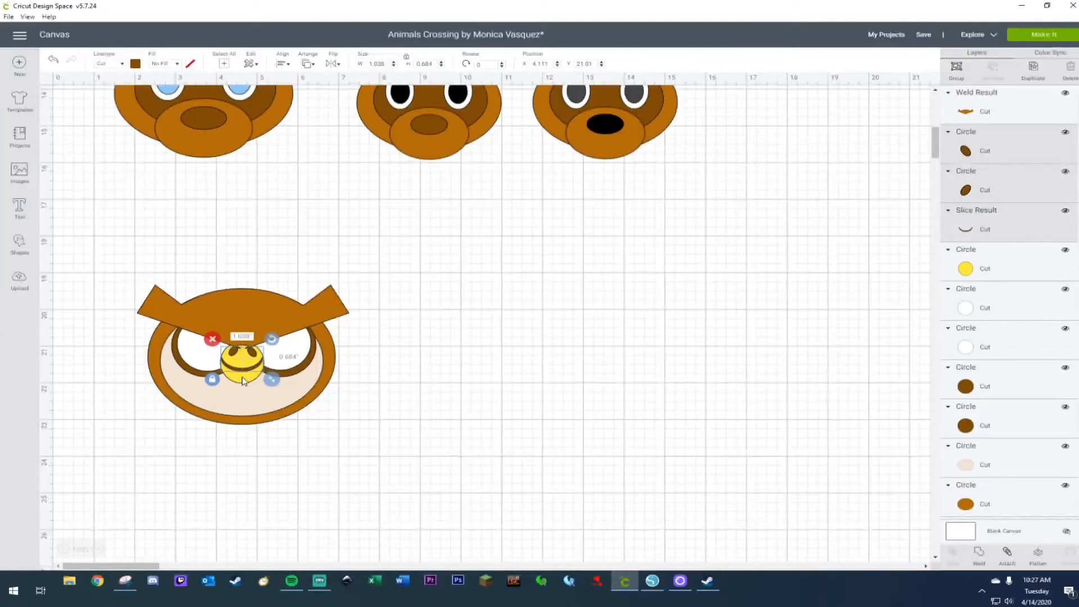
left_click(245, 380, "shift")
right_click(244, 380)
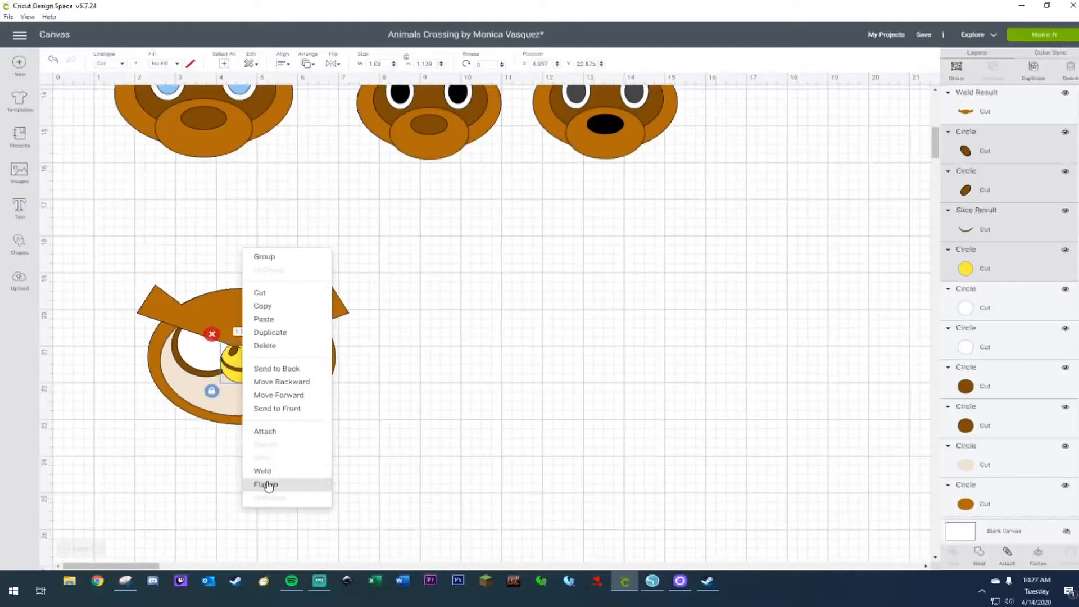
left_click(273, 414)
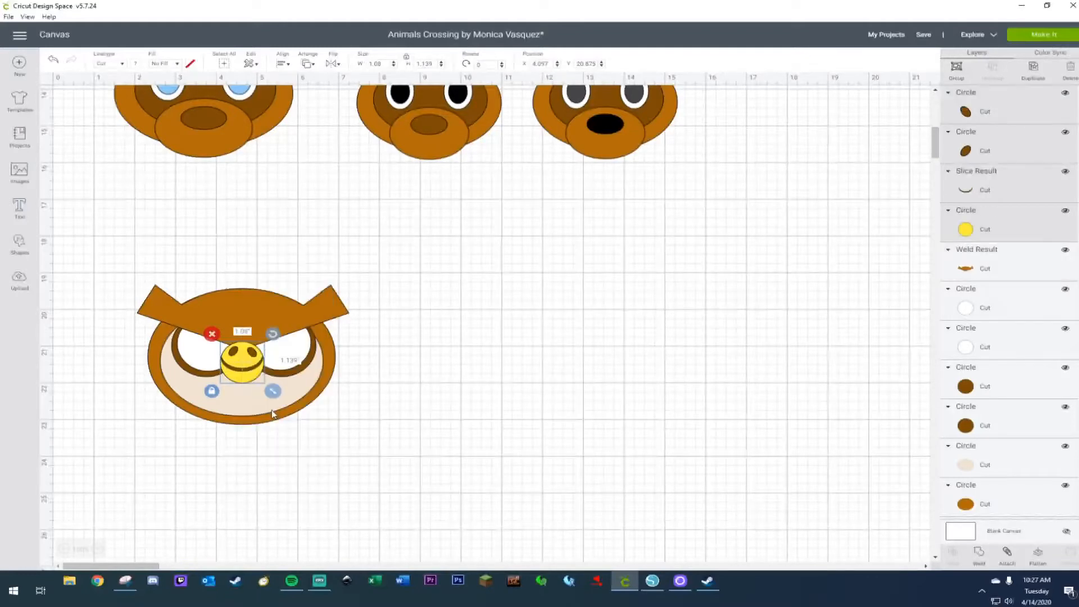
left_click(496, 409)
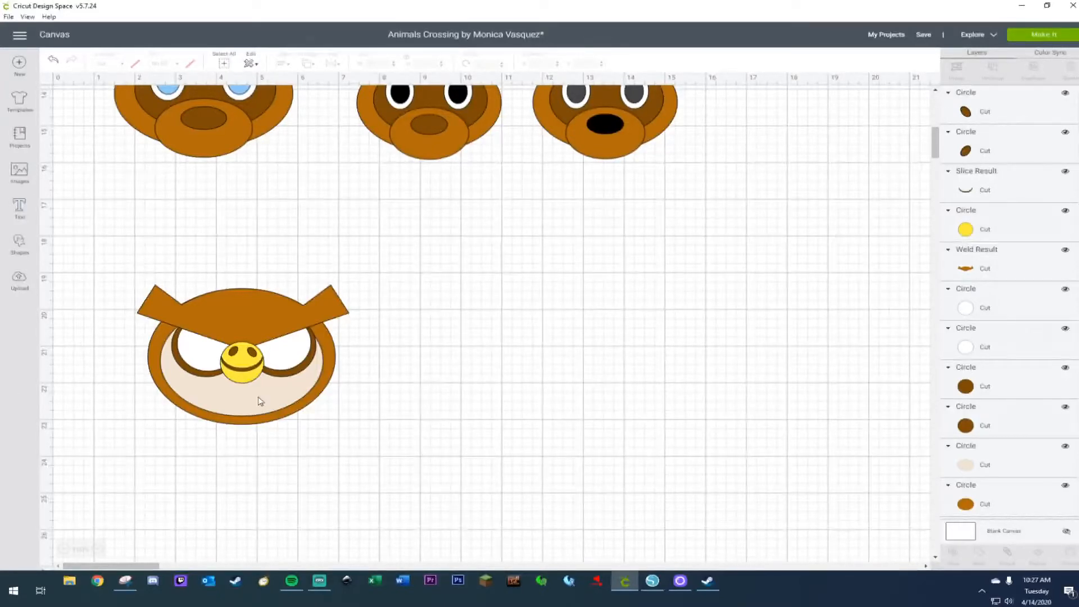
Add a circle above the owl and shrink it to an upright oval about 0.389 by 0.556 inches.
left_click(17, 239)
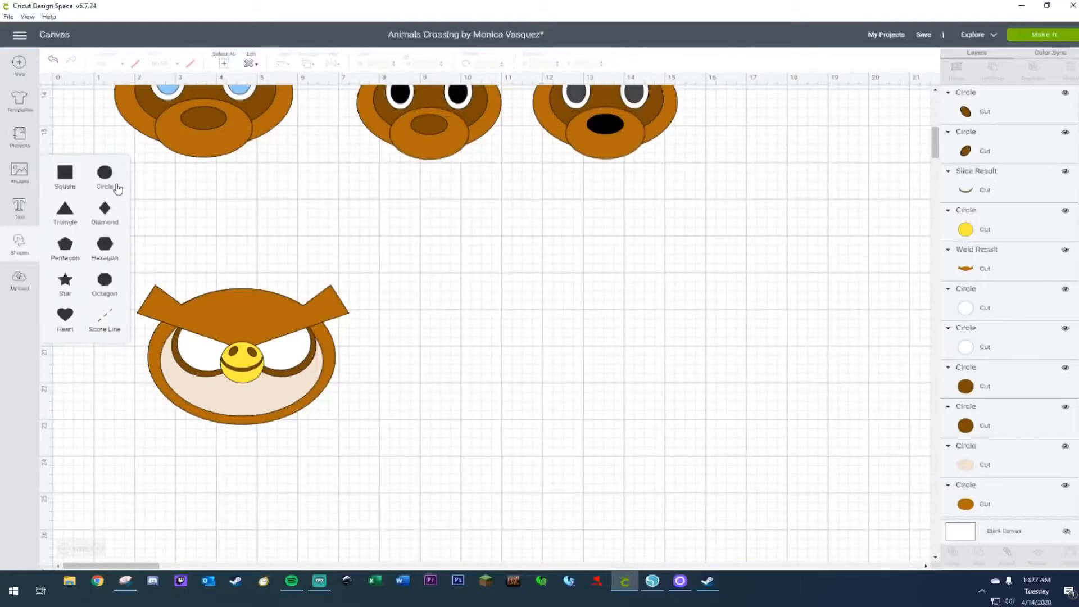
left_click(104, 172)
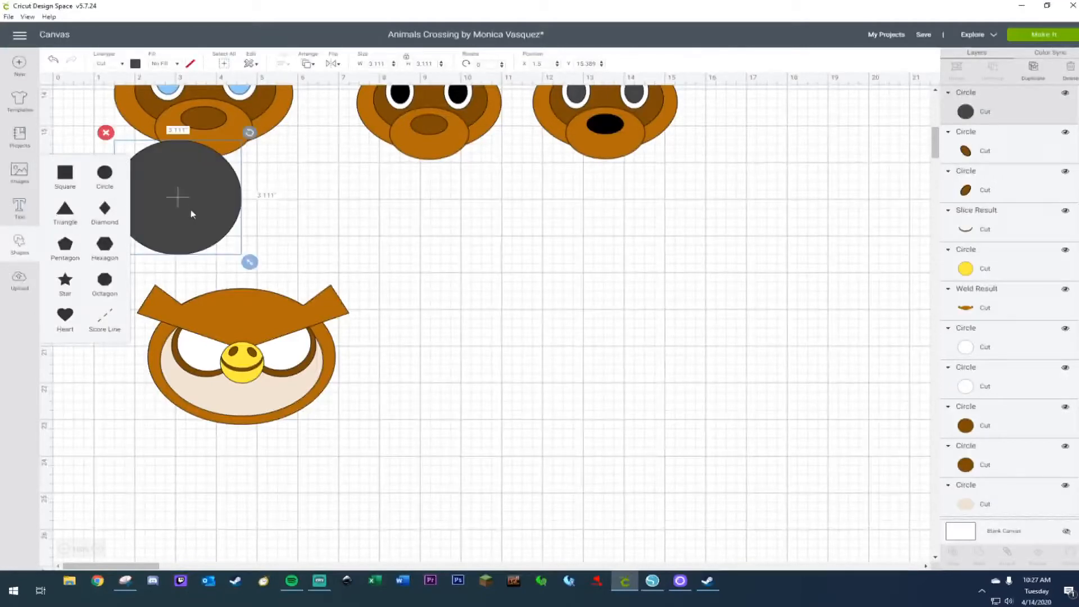
left_click_drag(192, 213, 312, 257)
left_click_drag(392, 313, 283, 218)
left_click(244, 226)
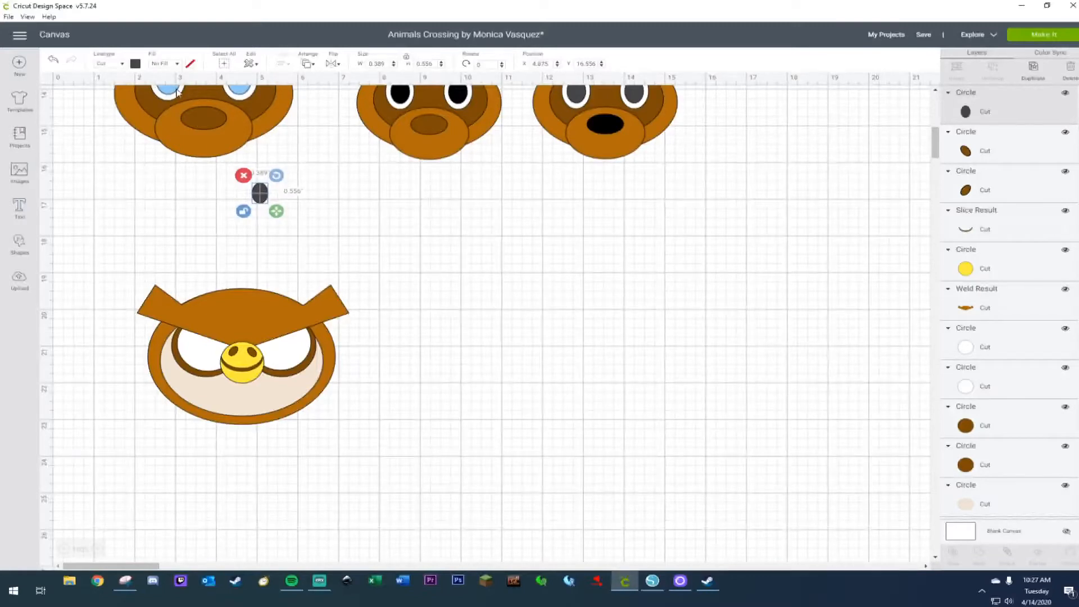
Color the small oval black and place it as the pupil in the owl's left-hand white eye.
left_click(138, 66)
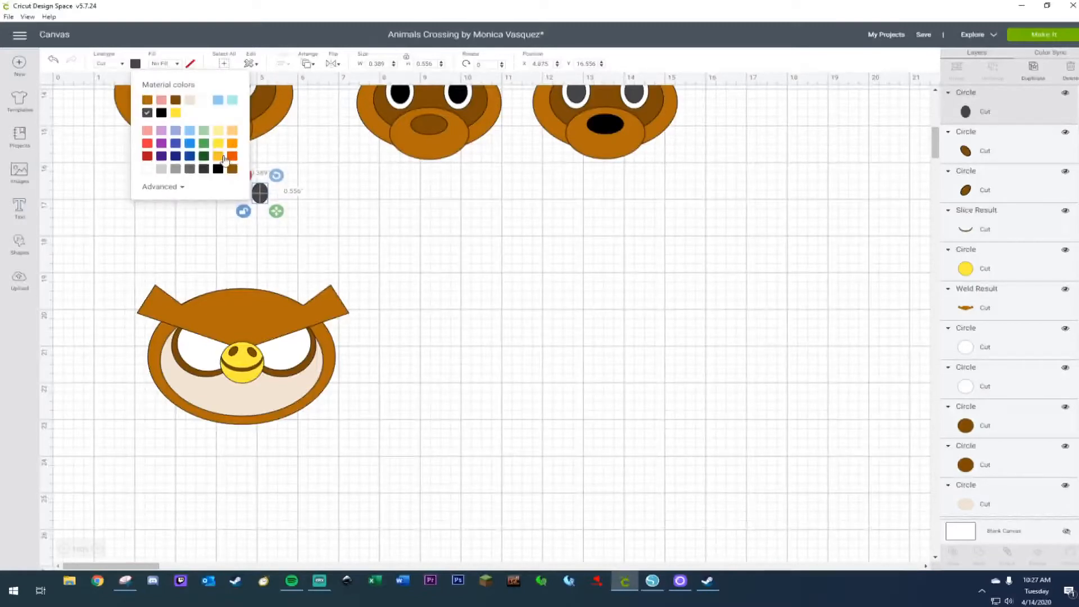
left_click(219, 169)
left_click(321, 181)
left_click_drag(260, 193, 204, 321)
left_click_drag(205, 361, 199, 377)
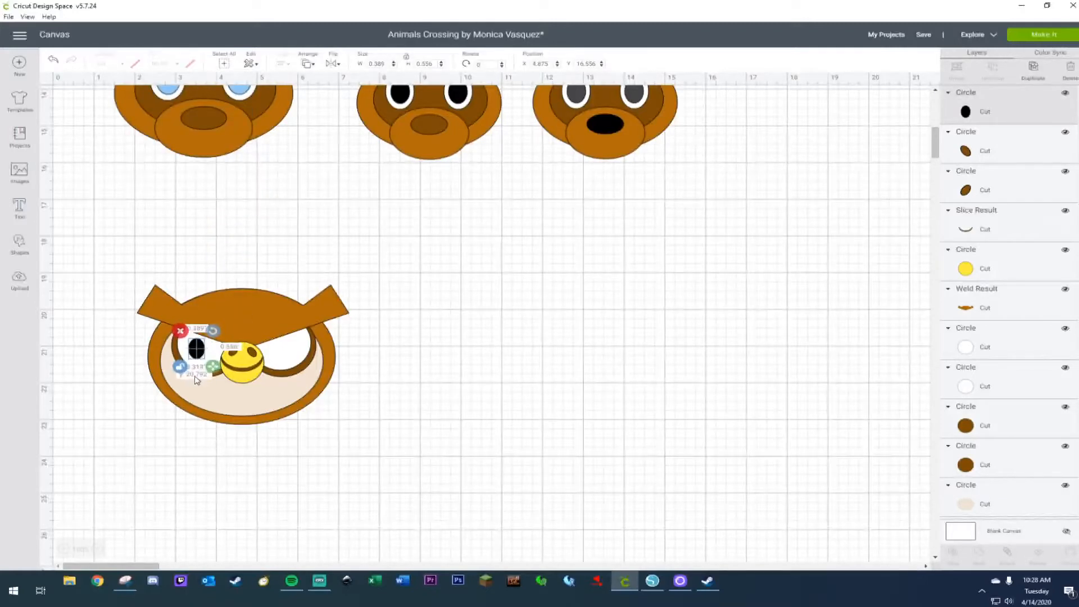
Duplicate the black pupil and position the copy in the owl's right-hand eye to match the first.
key("ctrl+d")
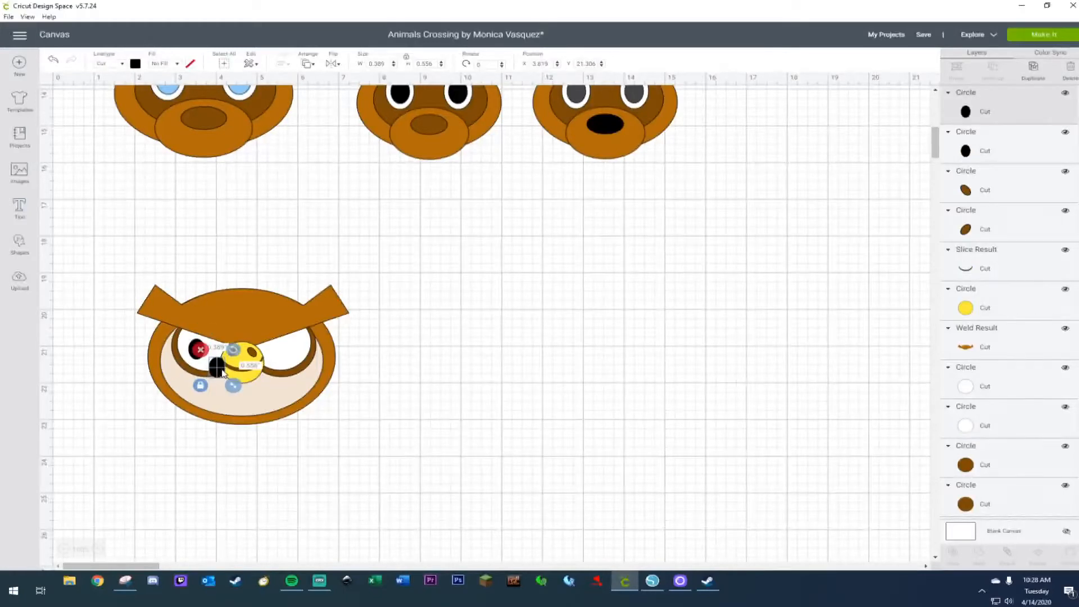
left_click_drag(218, 368, 296, 349)
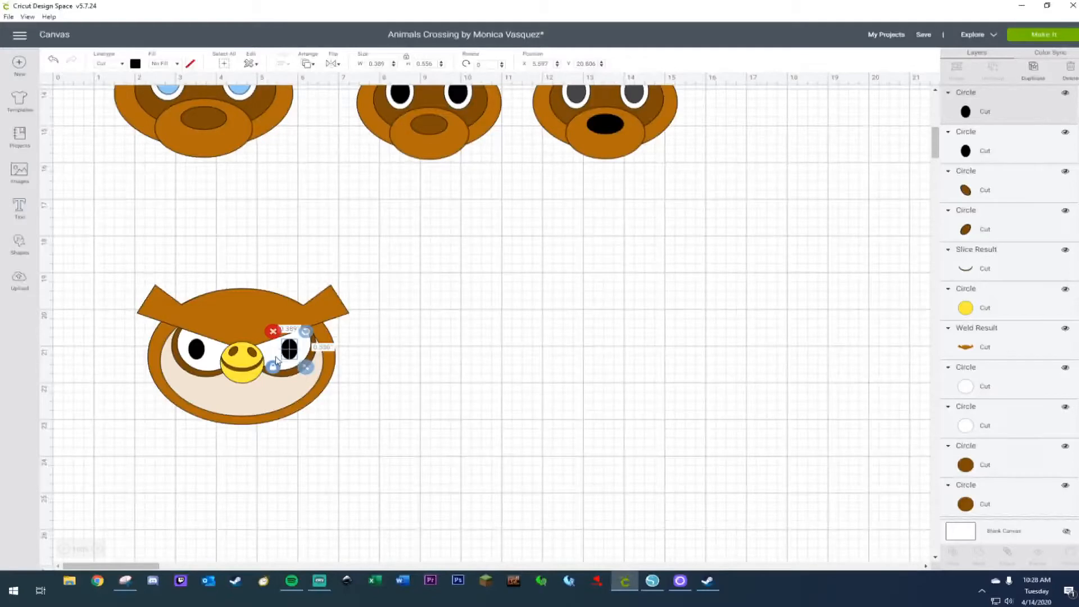
left_click_drag(289, 353, 285, 352)
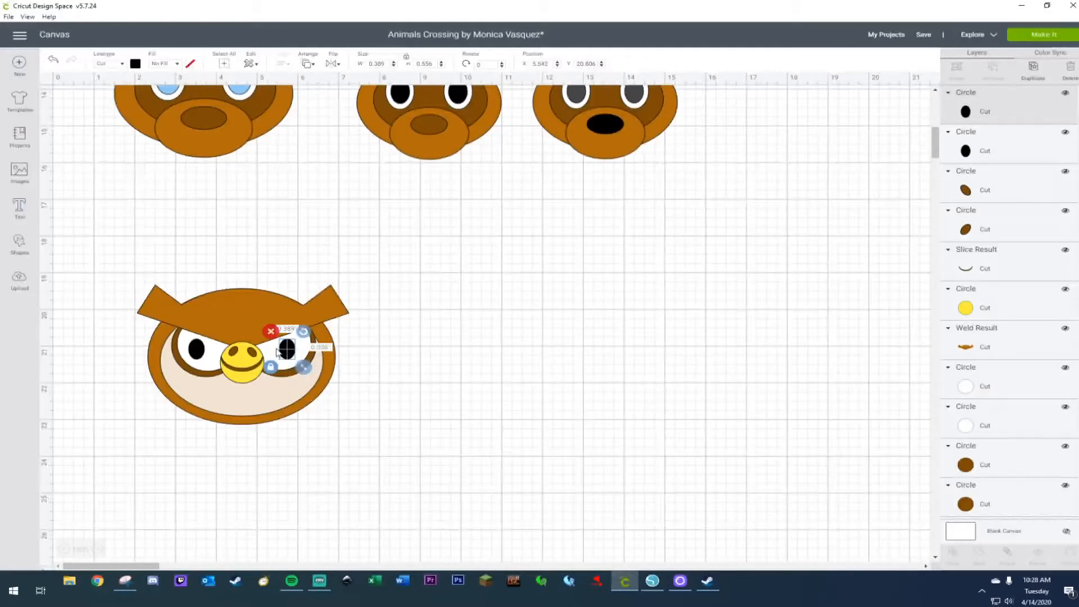
left_click(195, 348)
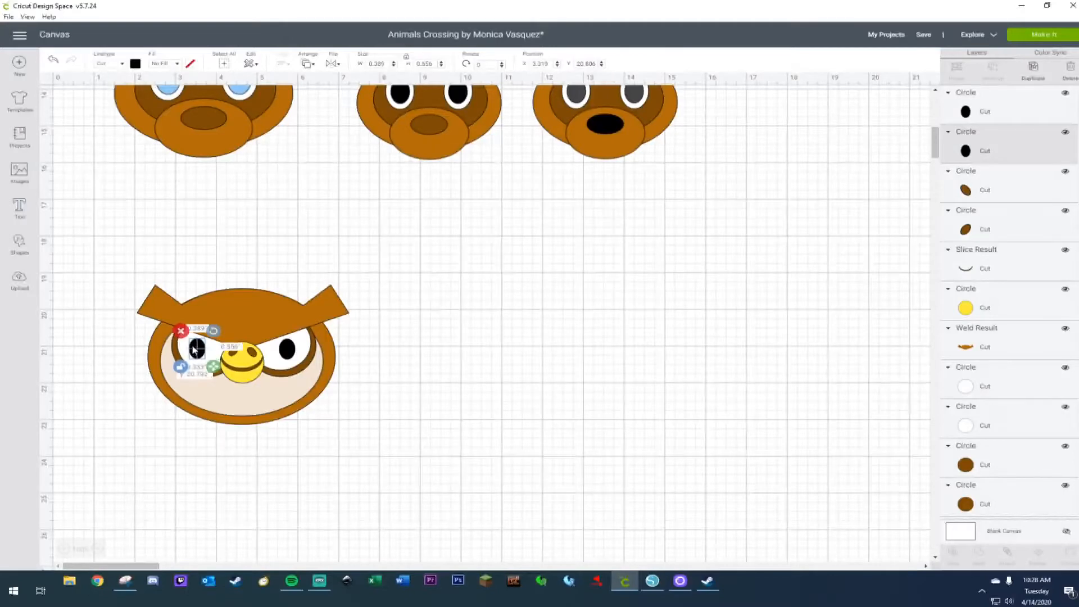
left_click(281, 356)
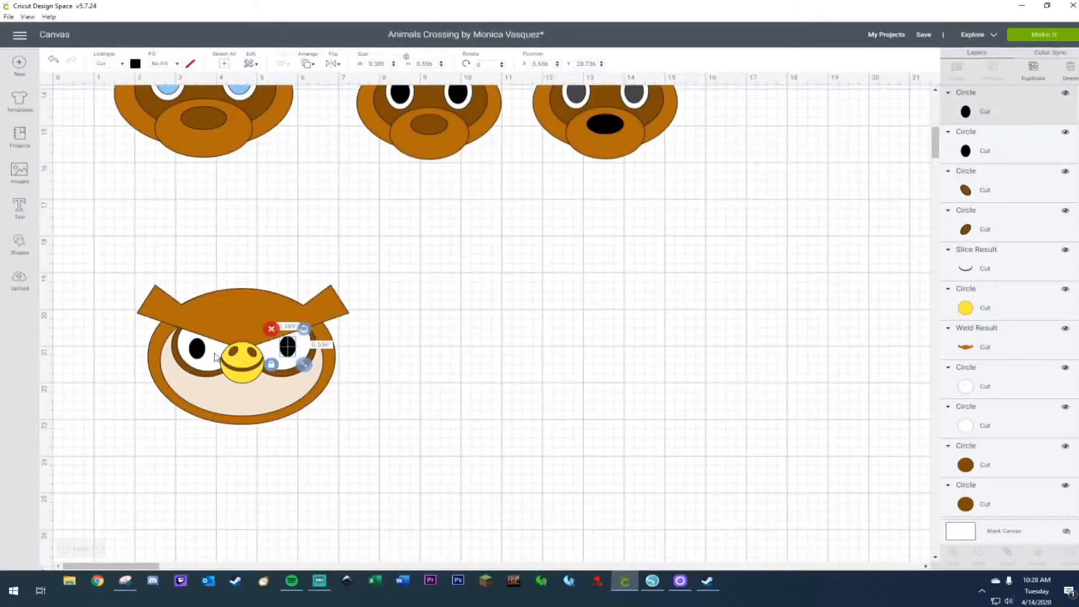
left_click(437, 362)
Align the two black pupils with each other on their vertical centers.
left_click(198, 353)
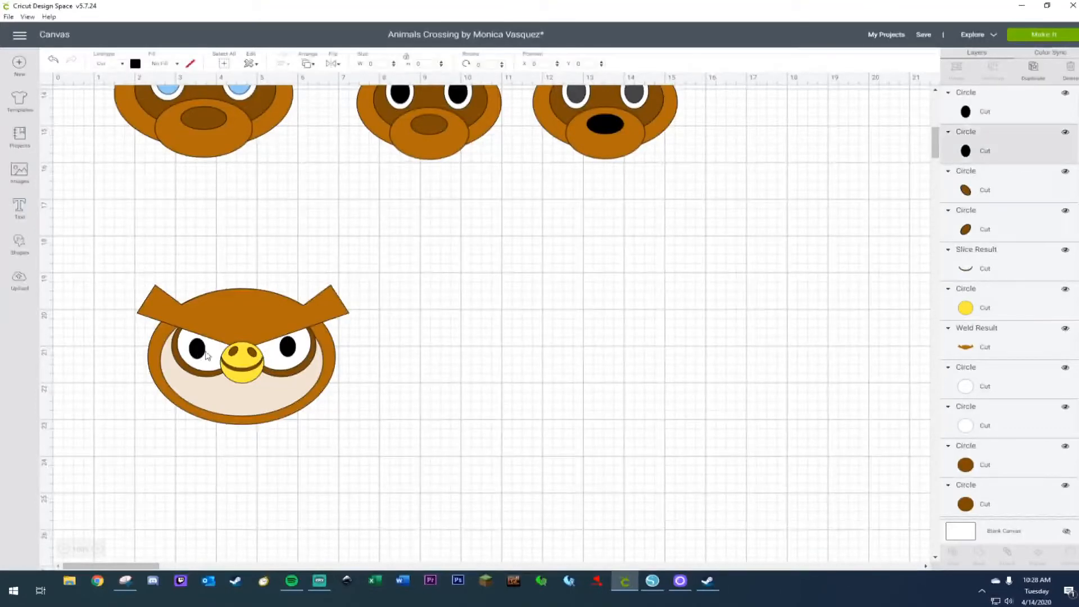
left_click(289, 348, "shift")
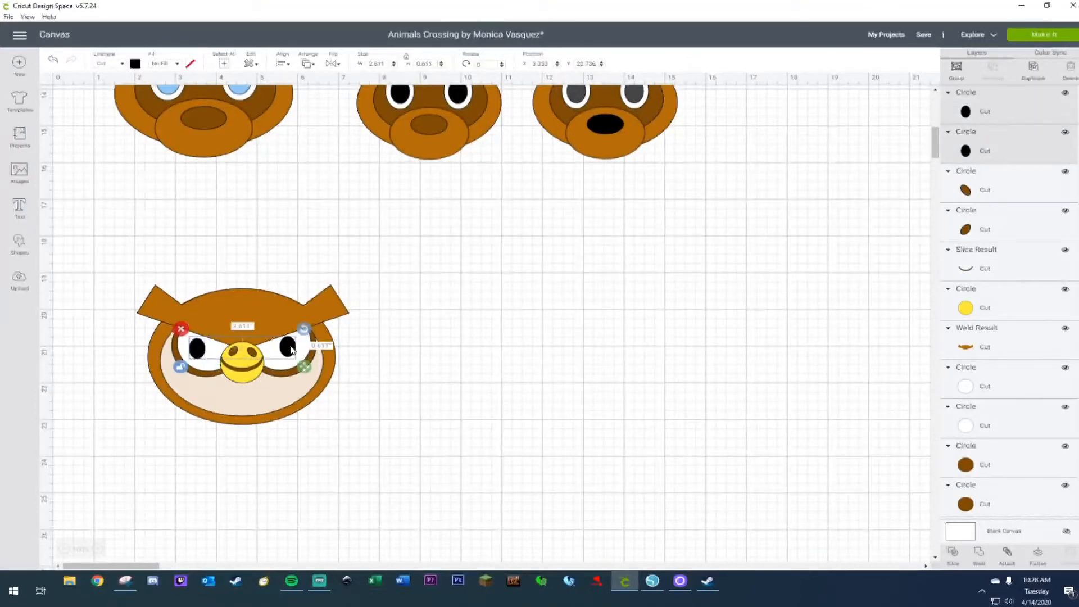
left_click(281, 65)
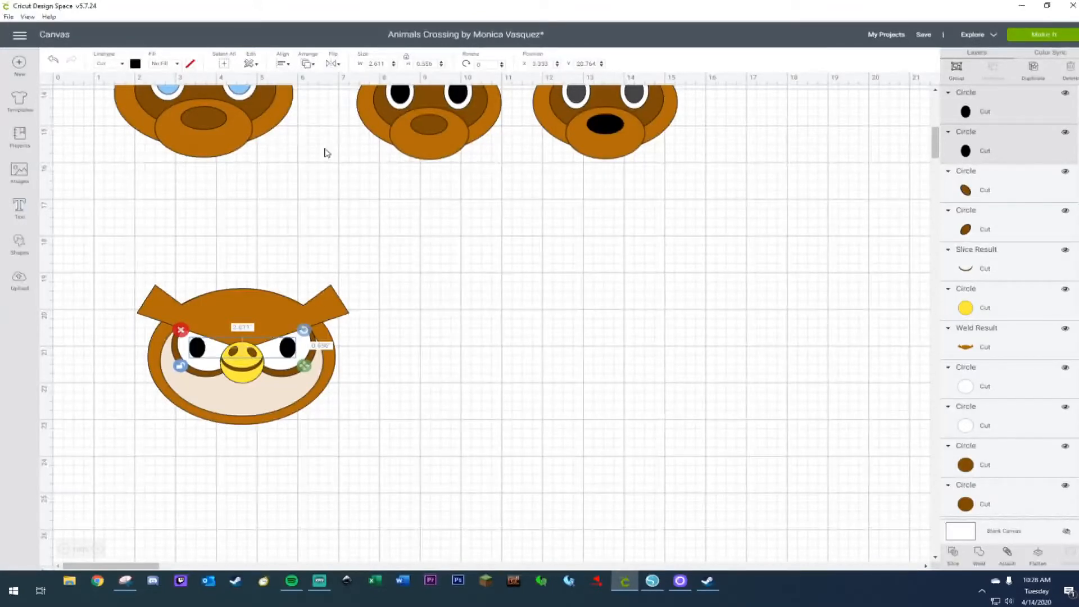
left_click(518, 293)
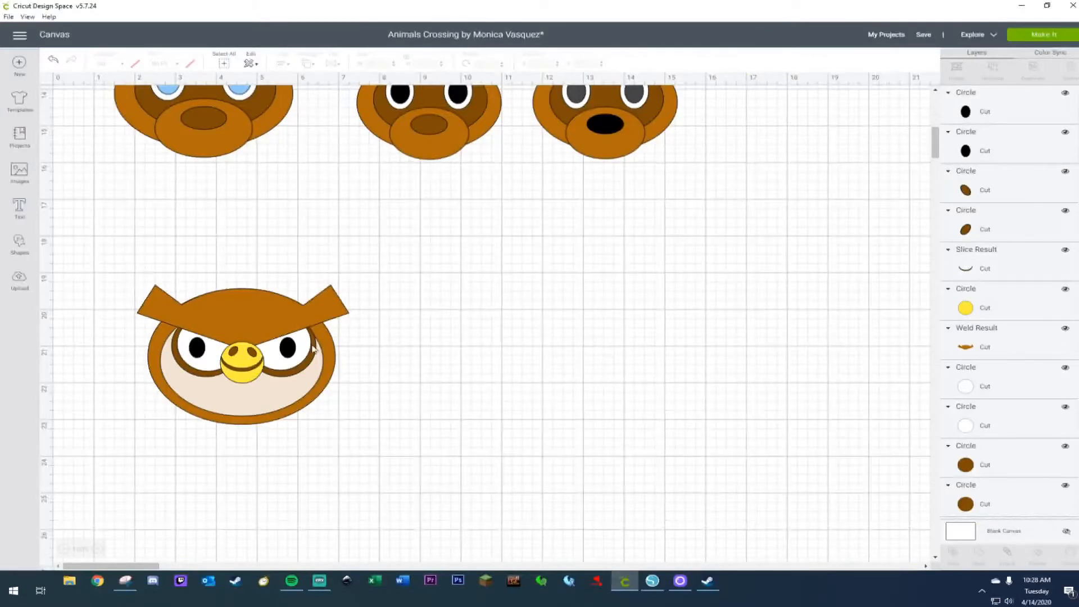
Add a new circle shape to the canvas and place it beside the owl's head.
left_click(19, 243)
left_click(107, 178)
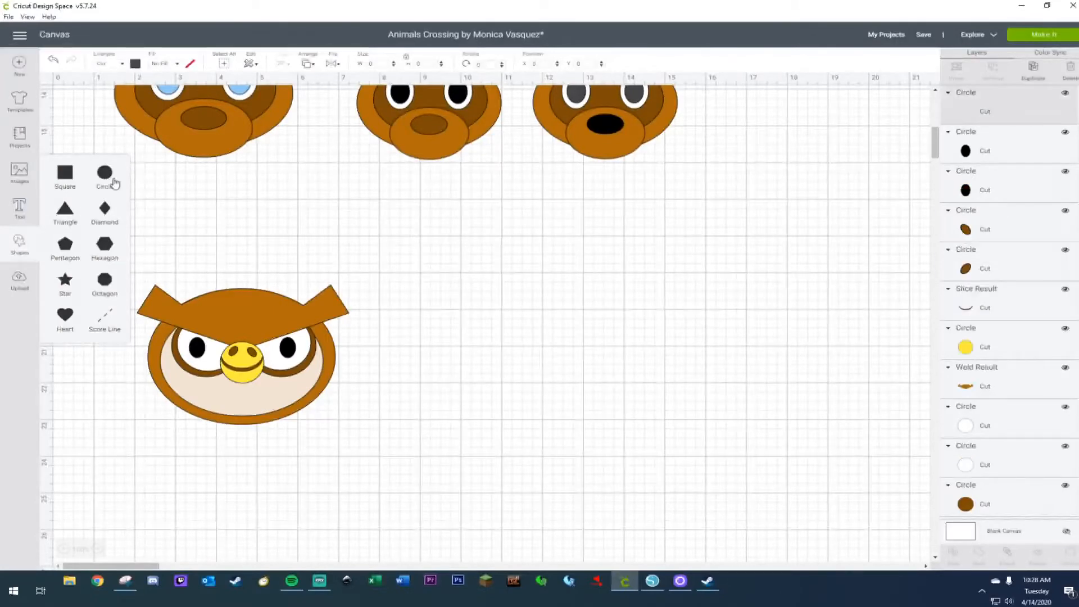
left_click(204, 424)
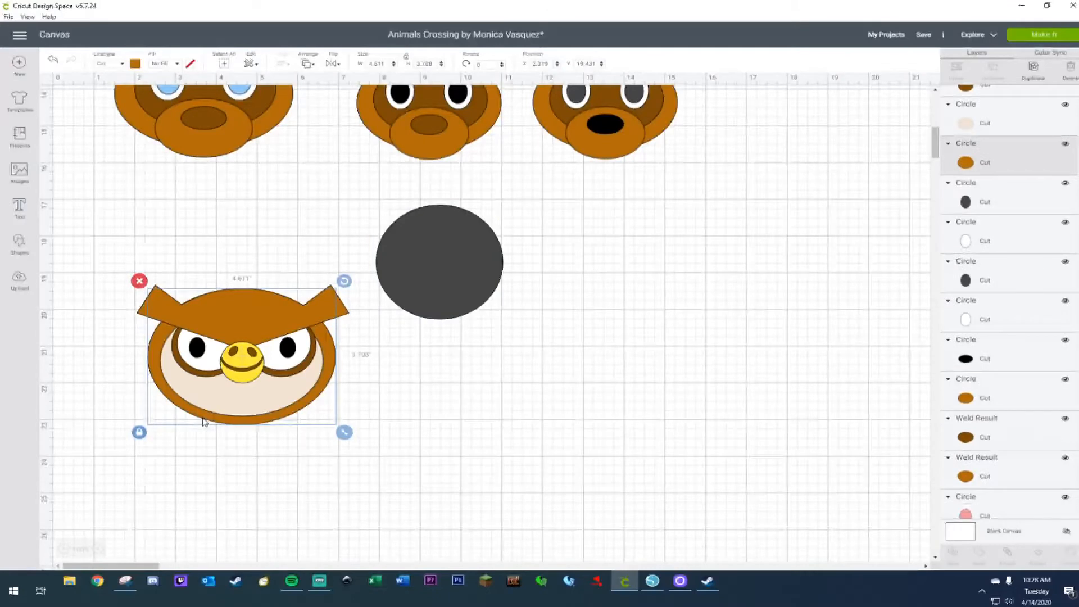
left_click_drag(204, 424, 681, 376)
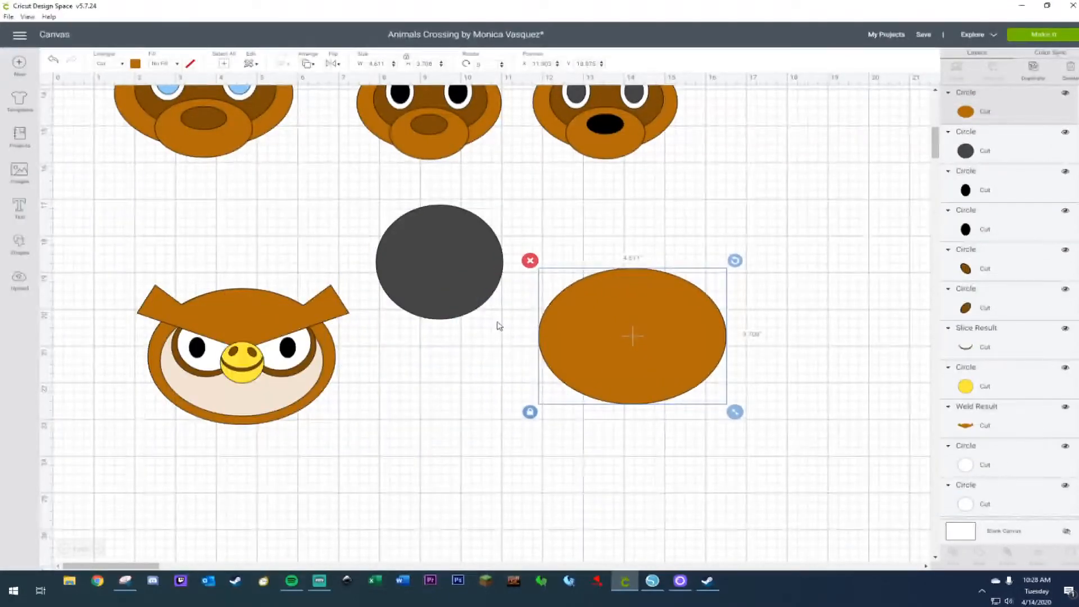
key("Delete")
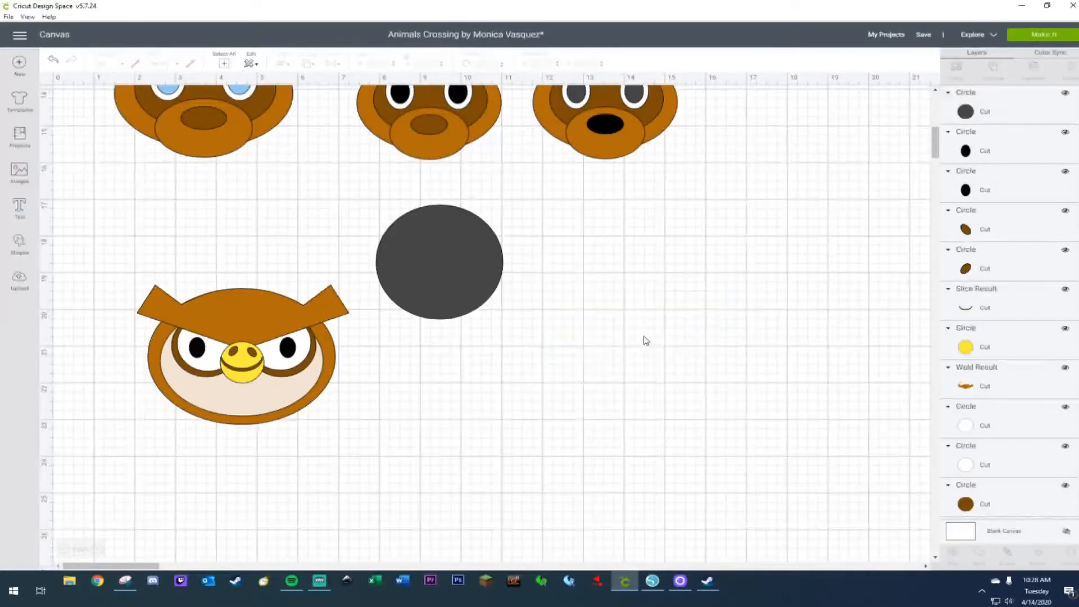
left_click(210, 393)
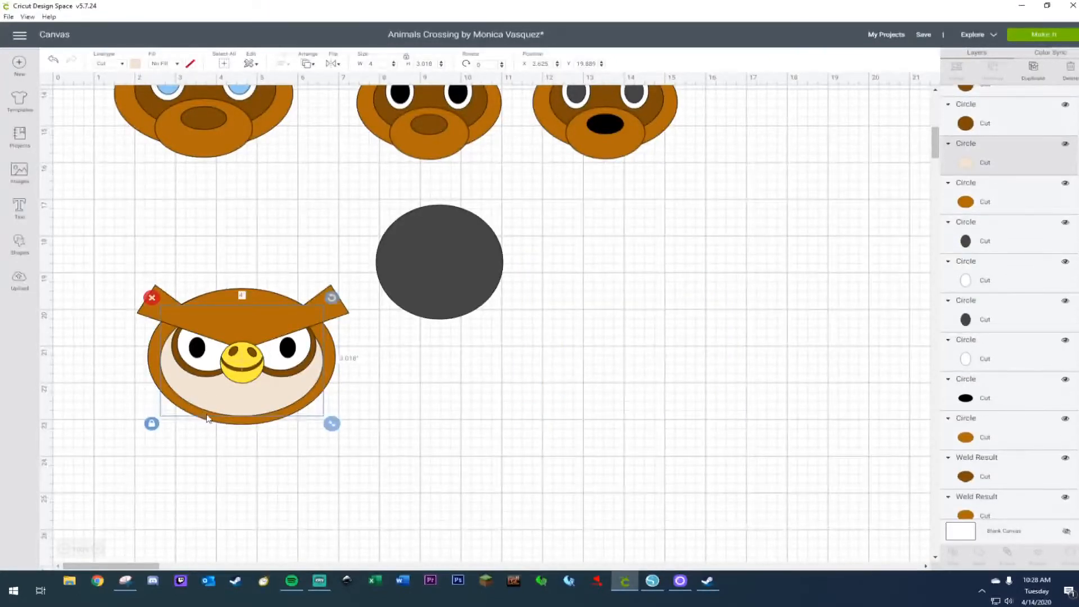
left_click(200, 378)
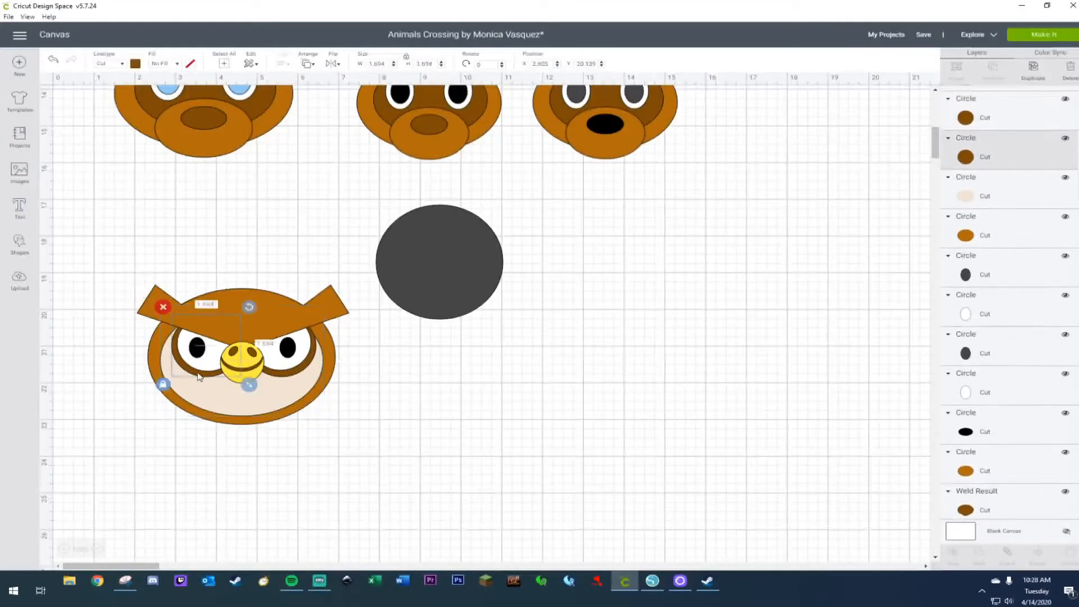
left_click(205, 389, "shift")
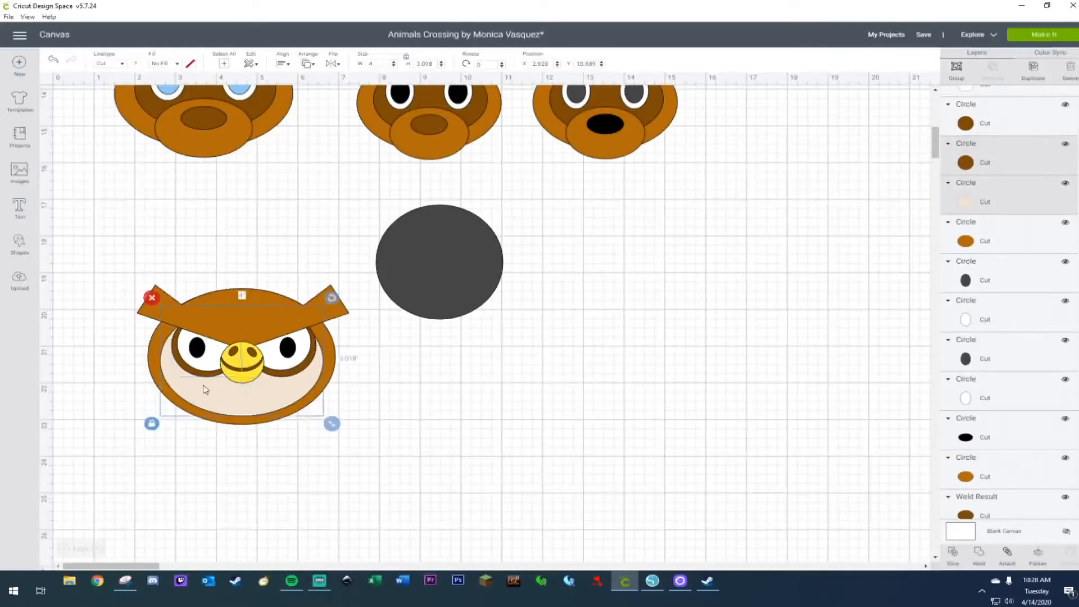
left_click(522, 396)
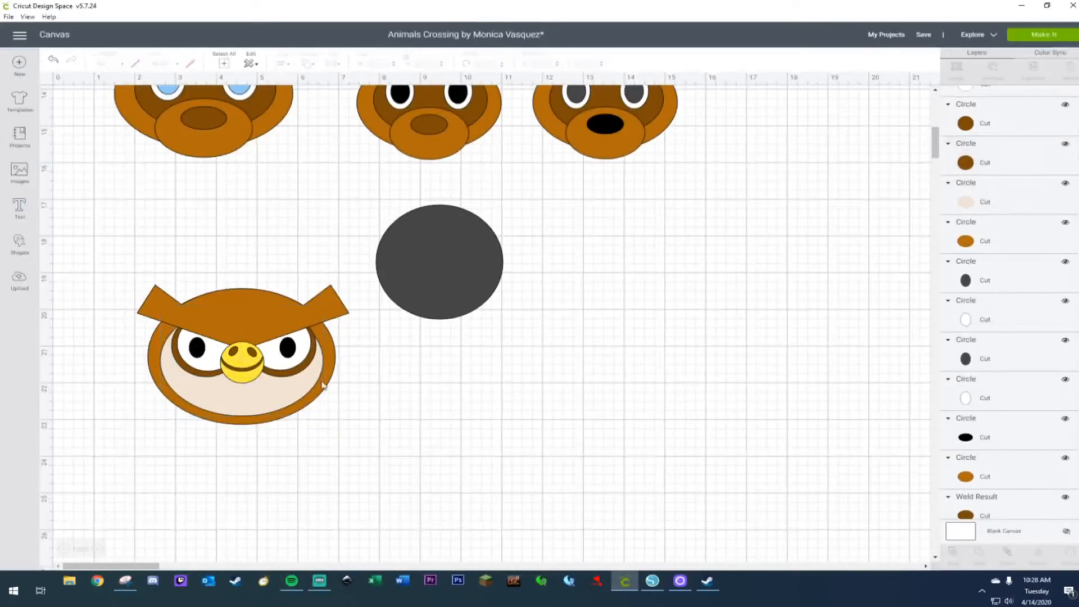
Duplicate the owl's two dark brown eye circles, cream face oval and brown head oval together and place the copy beside the original owl.
left_click(214, 377)
left_click(279, 379, "shift")
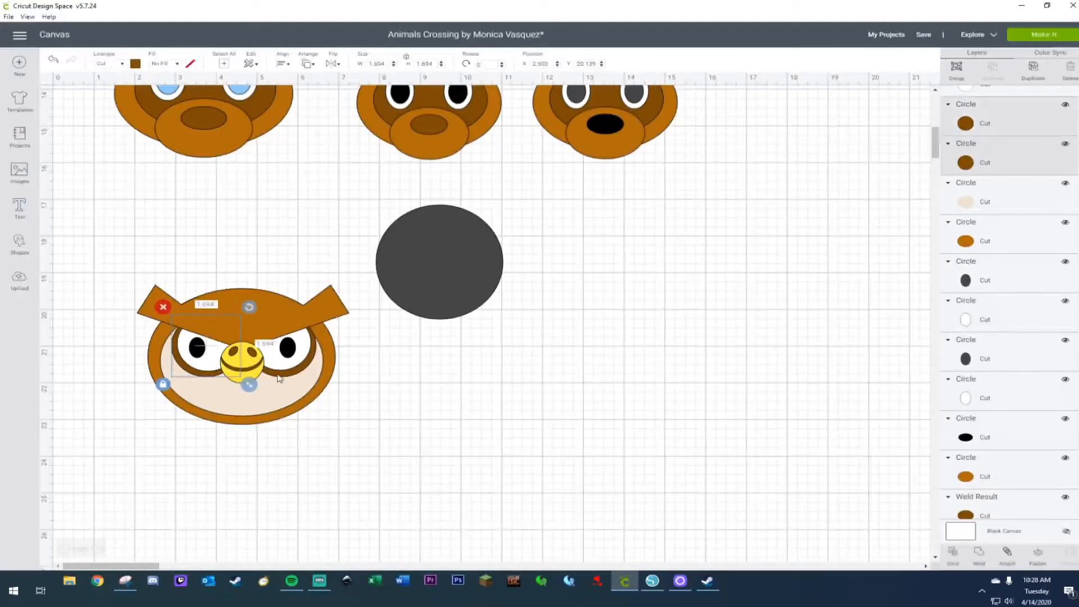
left_click(254, 403, "shift")
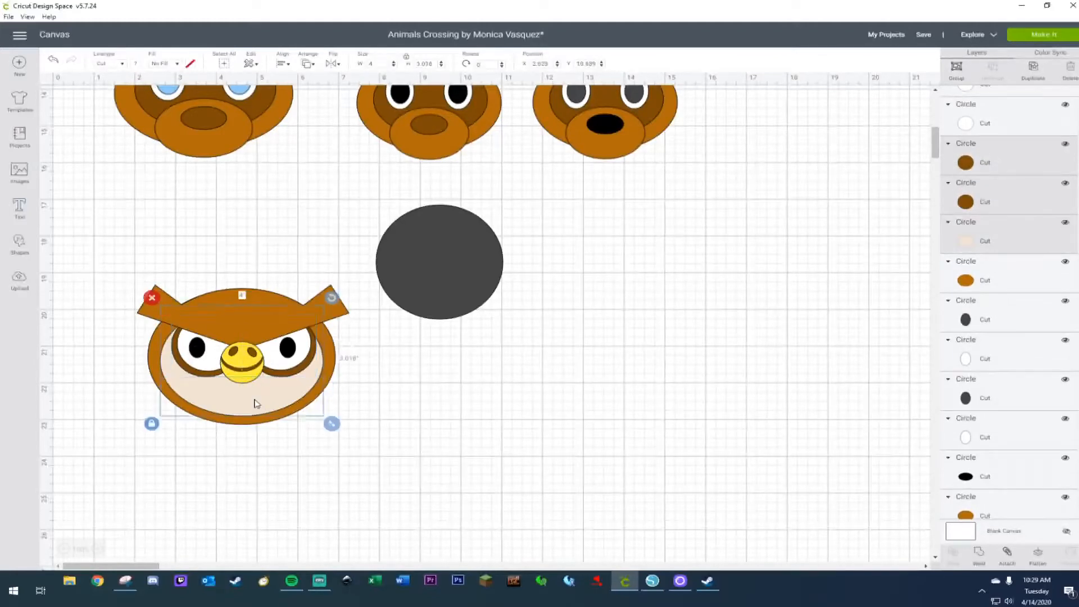
left_click(244, 425, "shift")
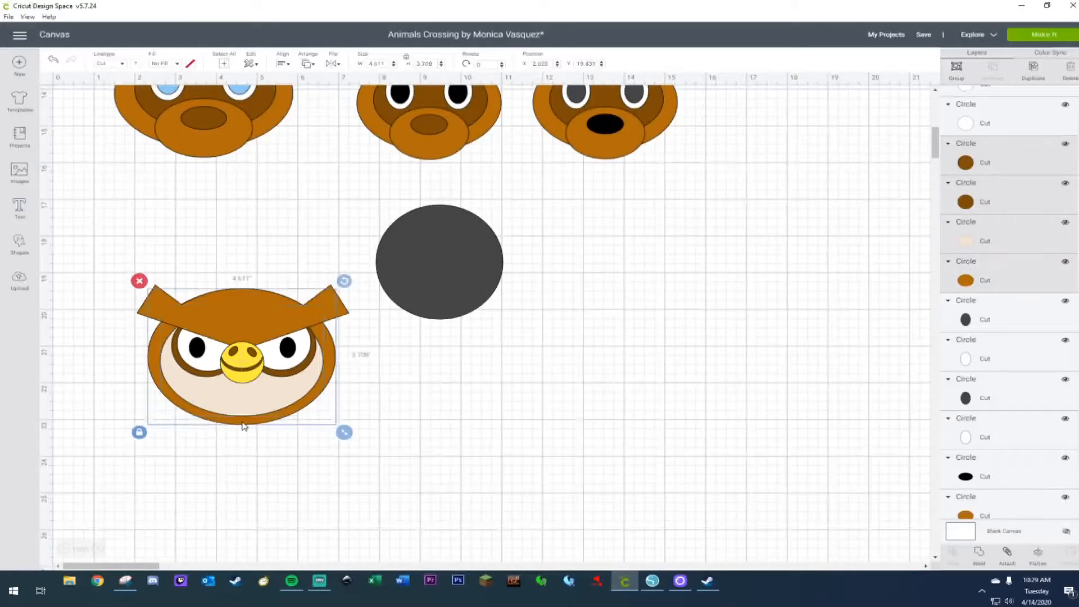
key("ctrl+d")
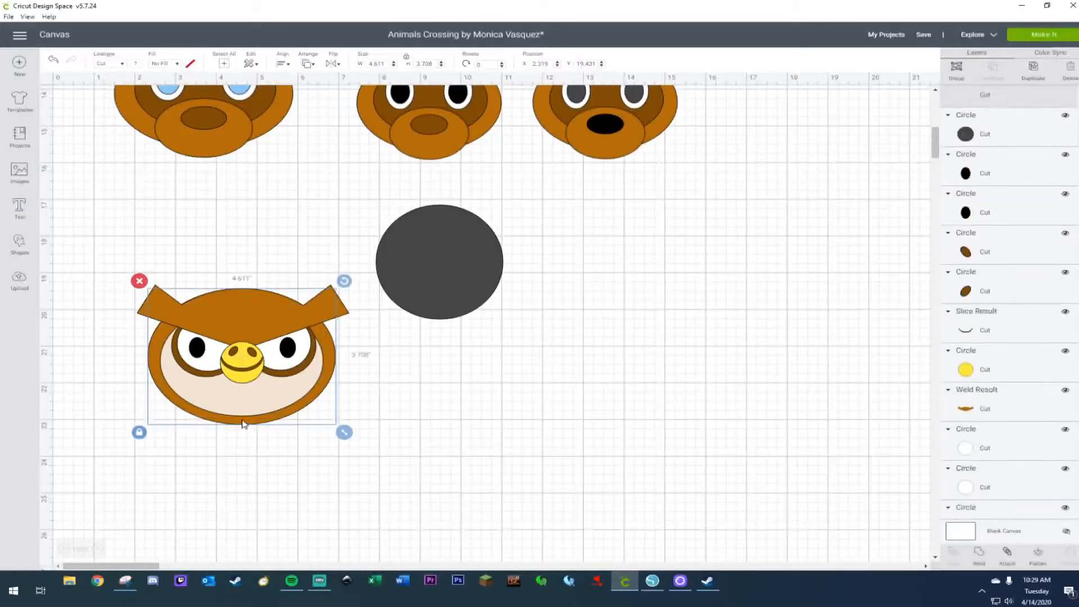
left_click_drag(252, 413, 604, 390)
Move the large gray circle to the lower edge of the head copy and send it to the front.
left_click_drag(431, 287, 501, 457)
right_click(516, 449)
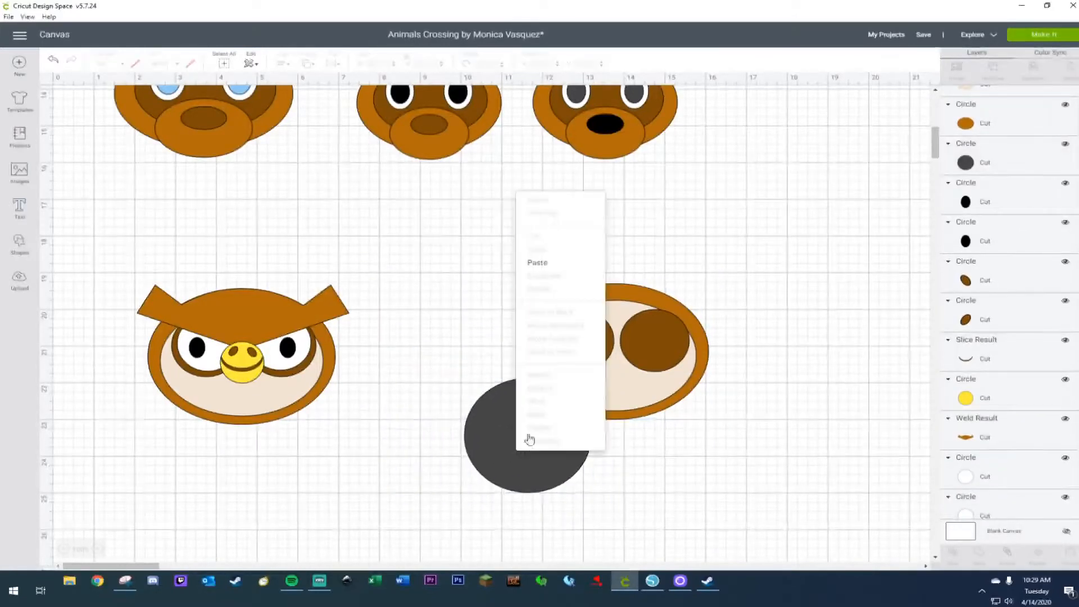
left_click(481, 448)
right_click(481, 448)
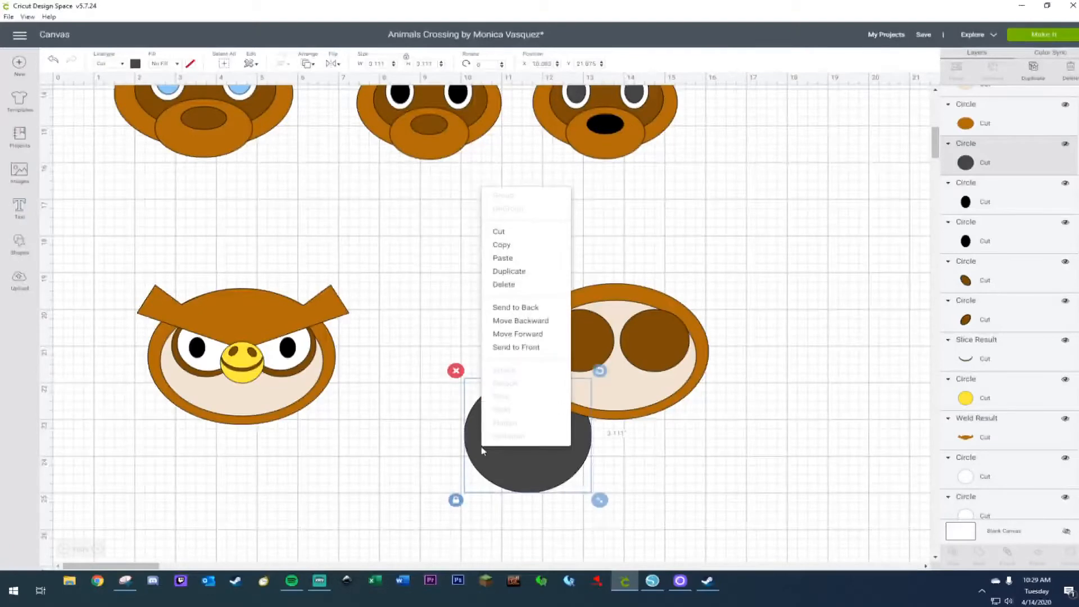
left_click(509, 347)
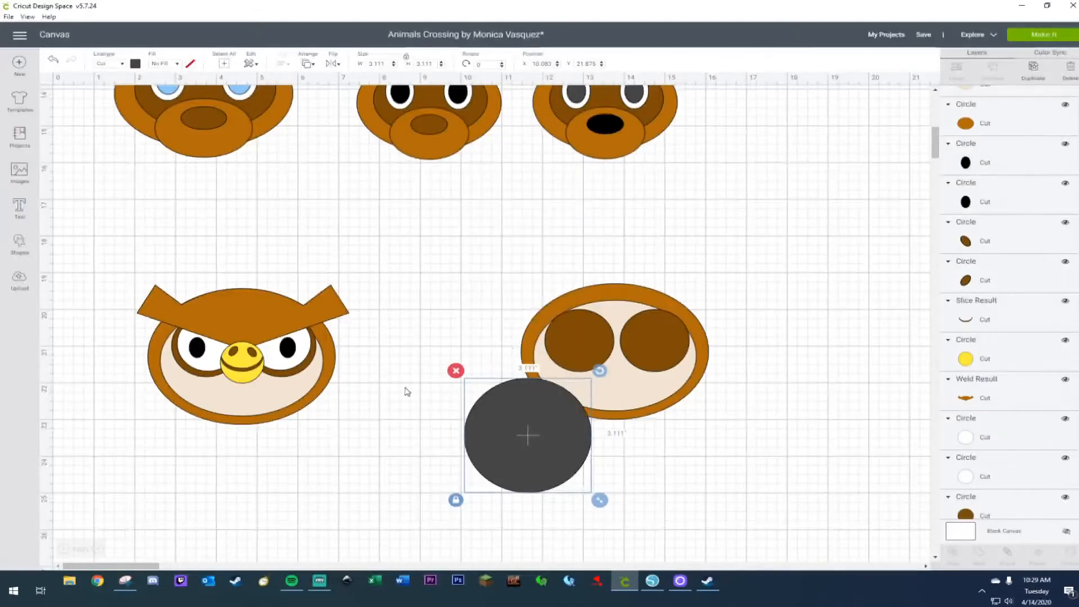
Duplicate the gray circle and place the two circles over the lower left and lower right of the head copy.
left_click_drag(517, 423, 712, 404)
key("ctrl+c")
key("ctrl+v")
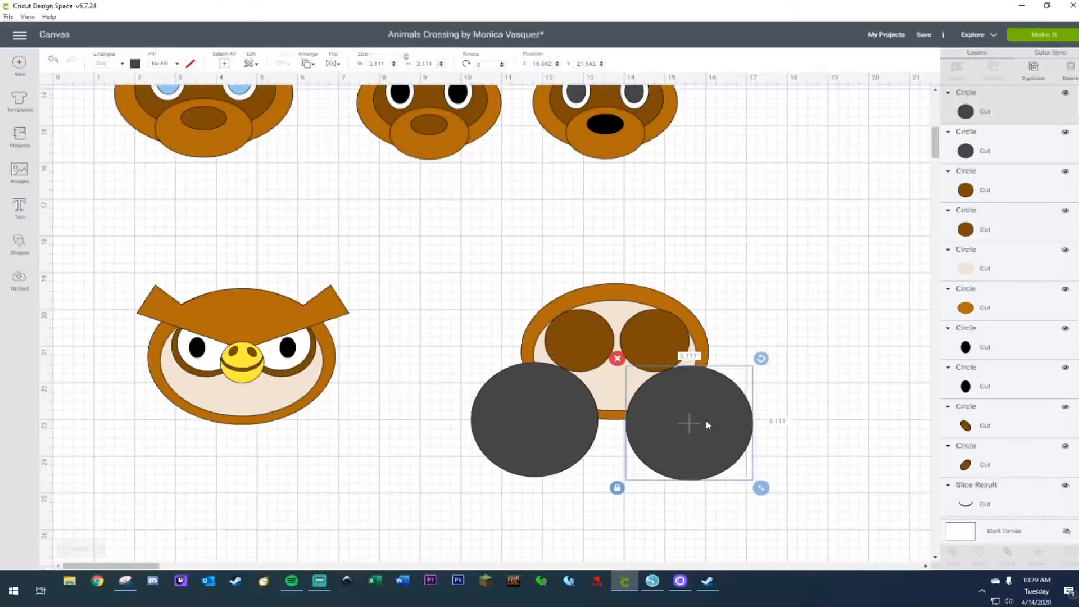
Center the two gray circles vertically with each other and shift the pair slightly so it overlaps the head copy evenly.
left_click(521, 425, "shift")
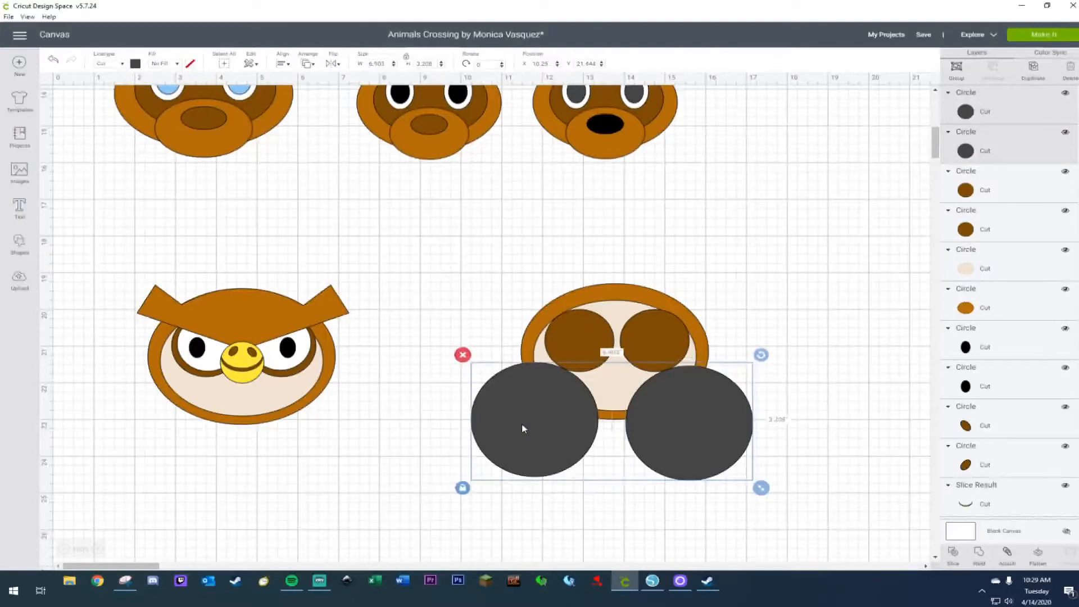
left_click(281, 63)
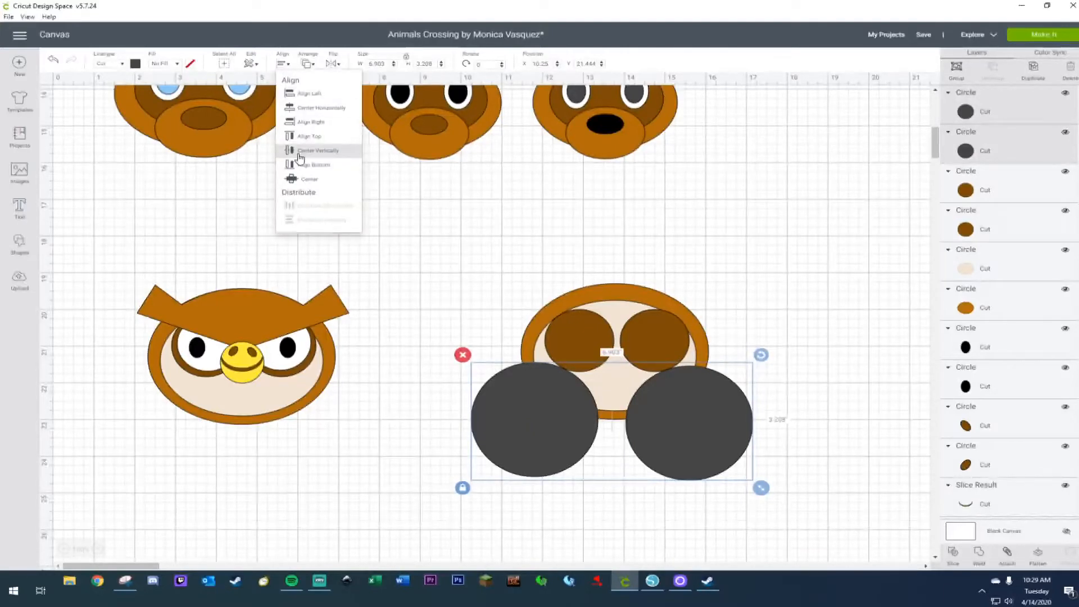
left_click(299, 151)
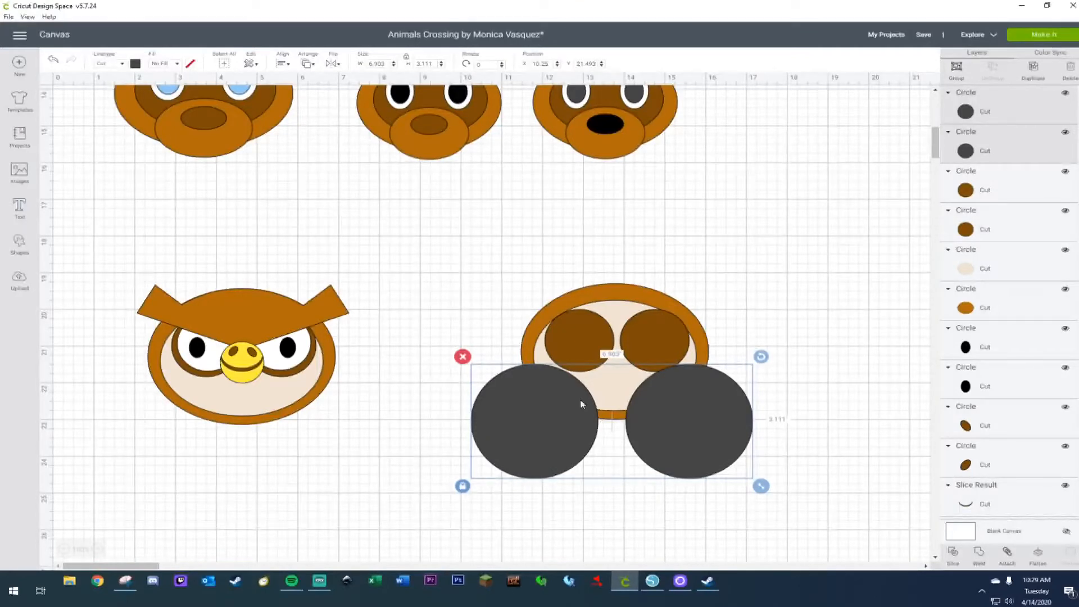
left_click_drag(571, 419, 578, 419)
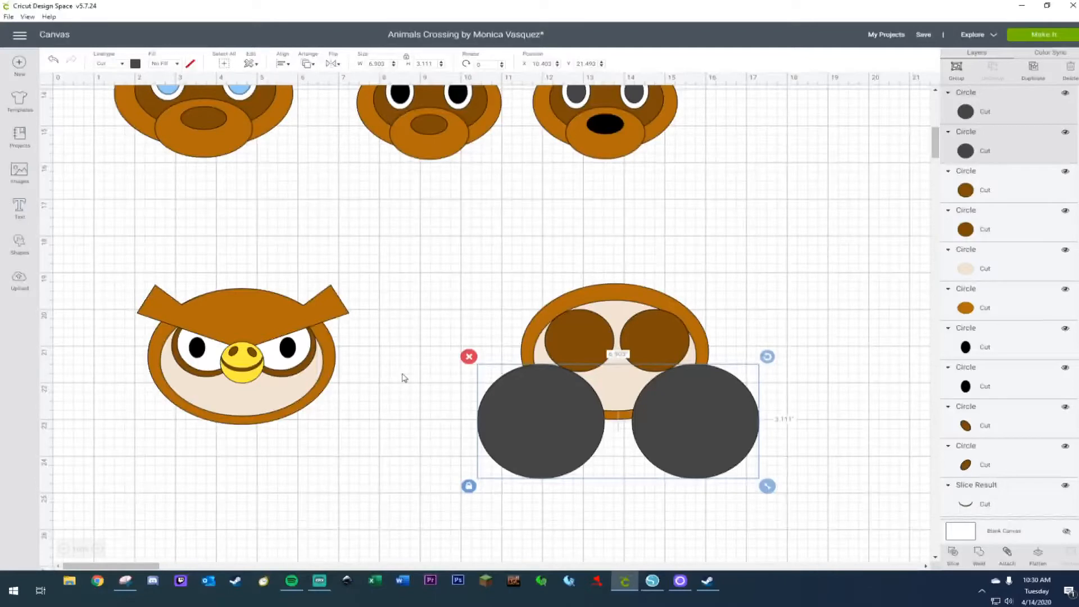
Color the two large gray circles pink and weld them into one shape.
left_click(462, 285)
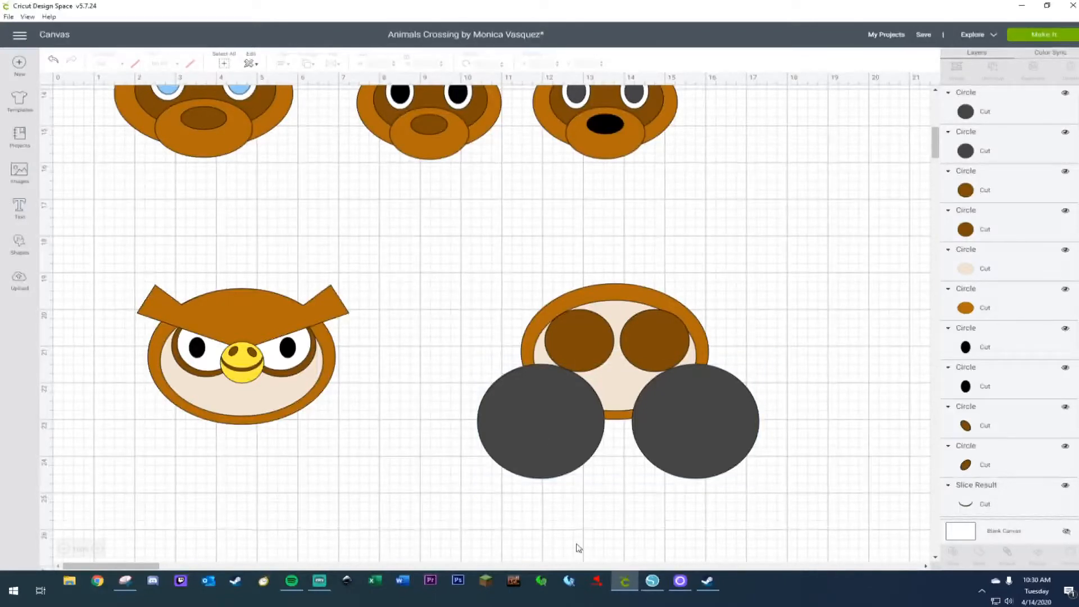
left_click(545, 472)
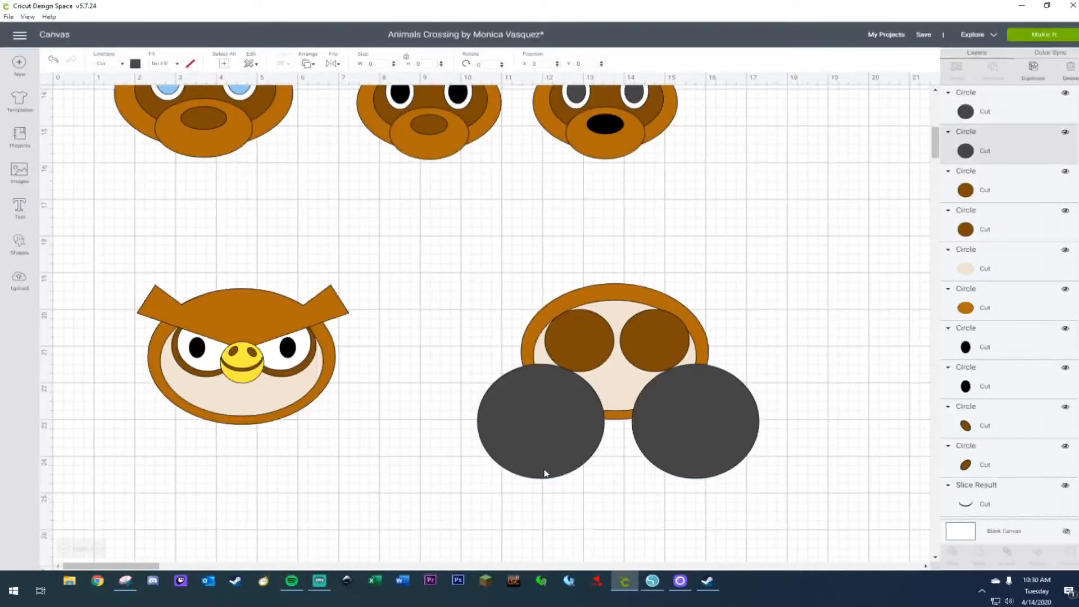
left_click(716, 447, "shift")
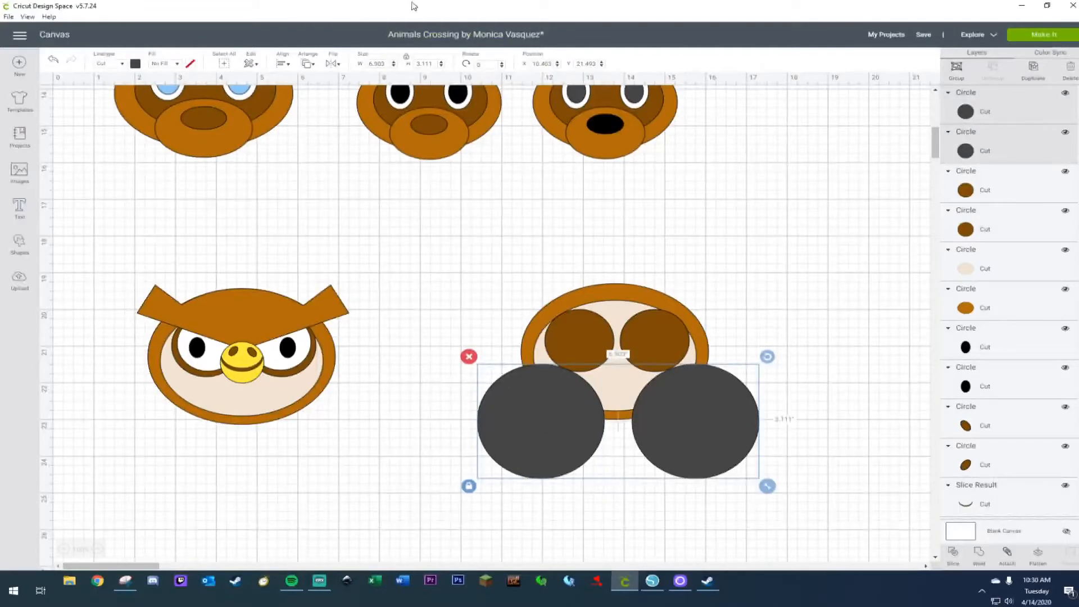
left_click(136, 64)
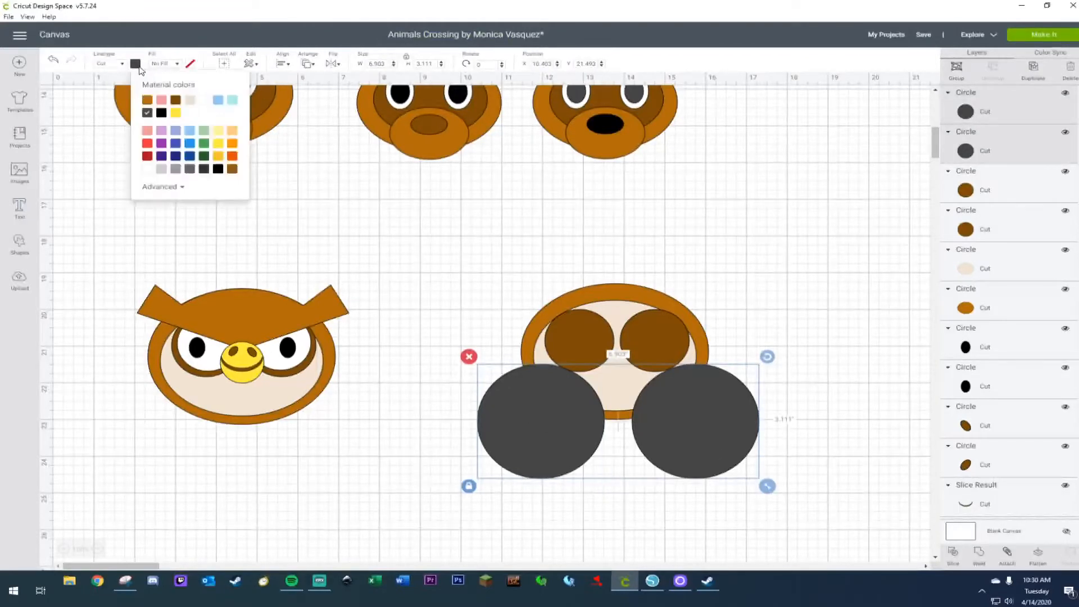
left_click(160, 101)
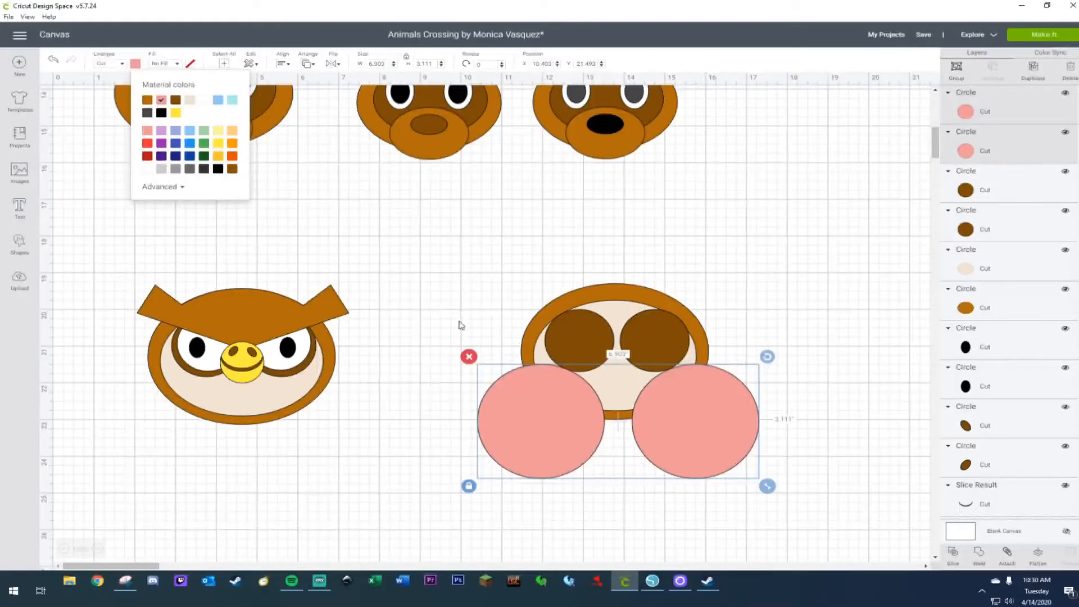
right_click(504, 428)
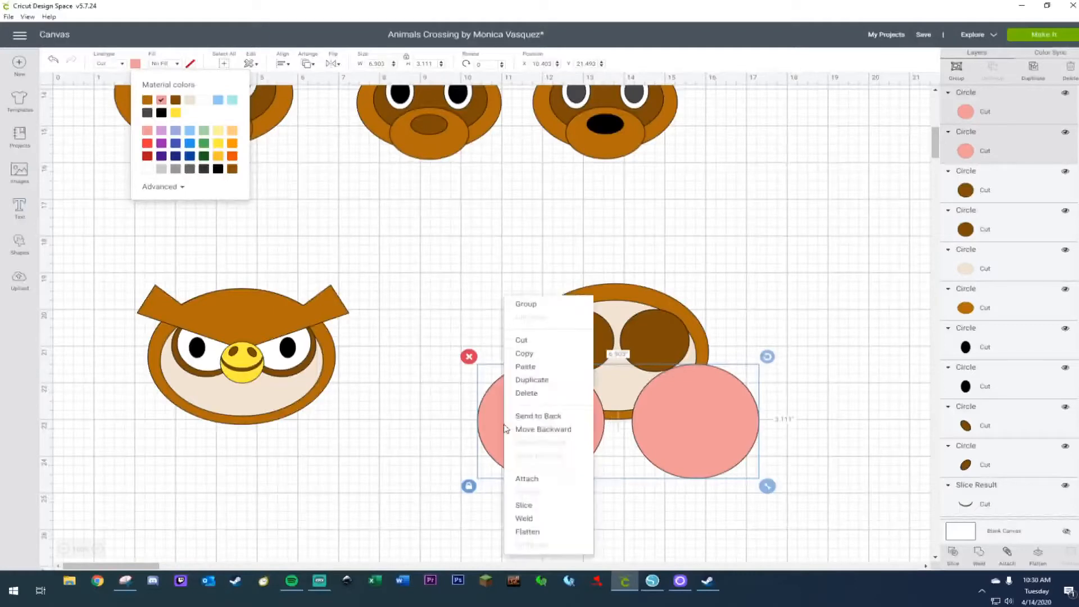
left_click(527, 517)
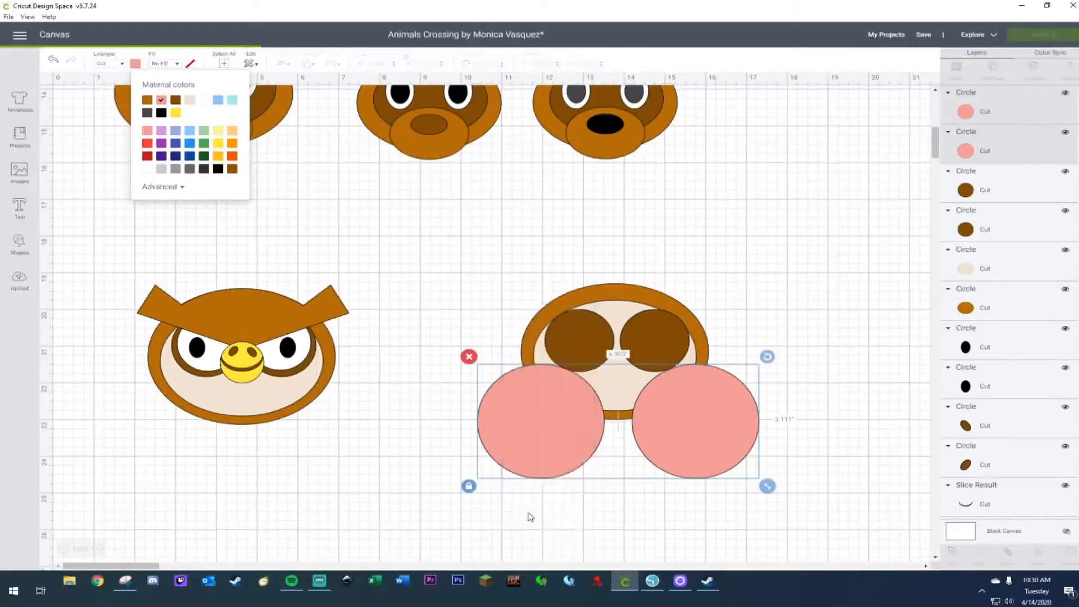
Delete the two dark brown eye circles and the cream oval from the head copy.
left_click(582, 330)
key("Delete")
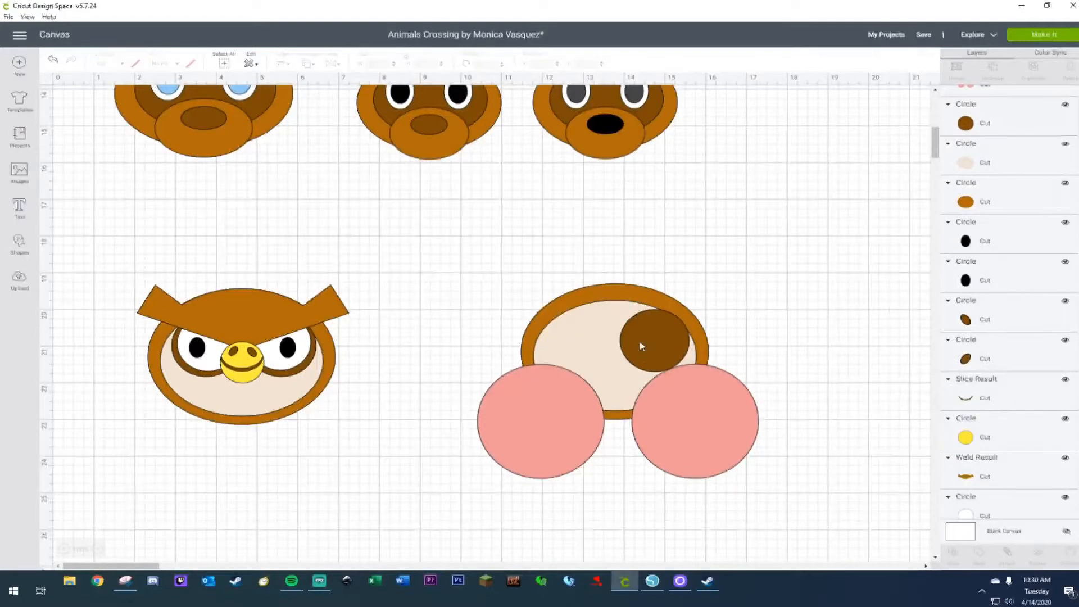
left_click(640, 342)
key("Delete")
left_click(597, 339)
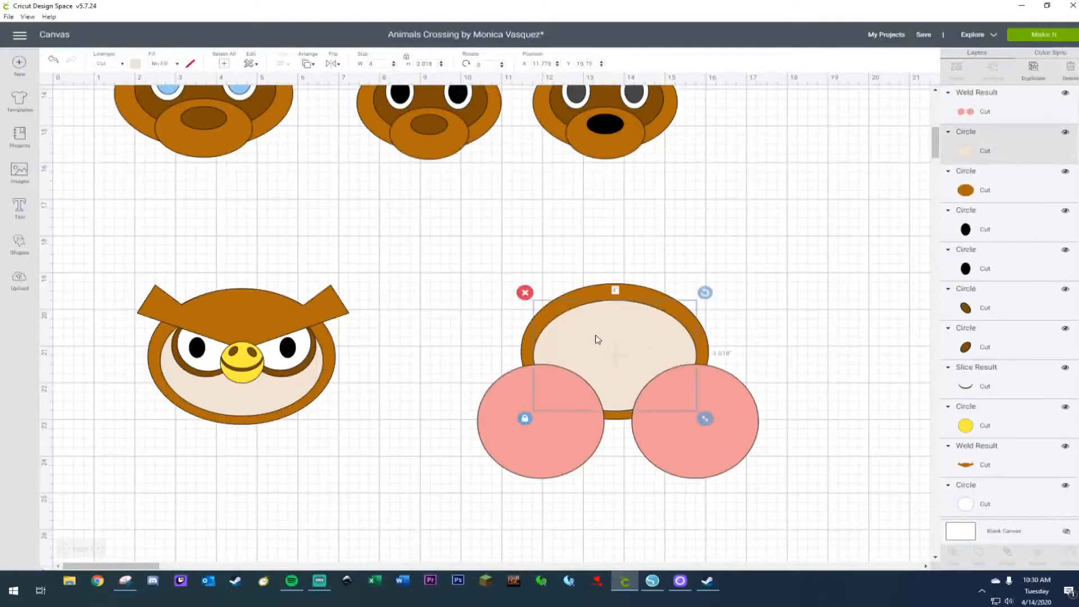
key("Delete")
Slice the brown head oval copy with the welded pink circles.
left_click_drag(458, 281, 843, 555)
right_click(703, 427)
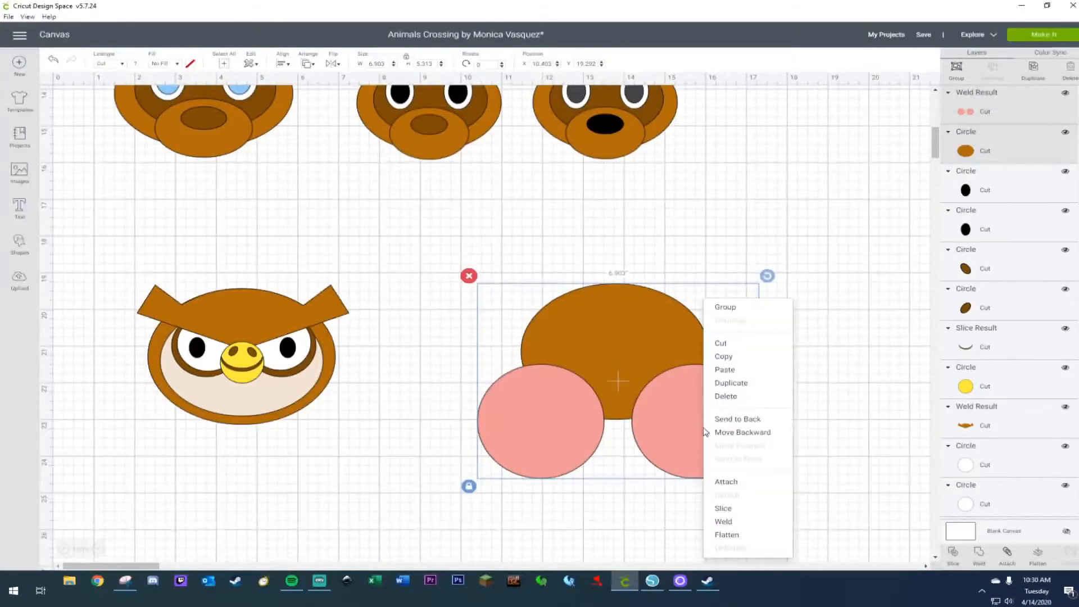
left_click(731, 509)
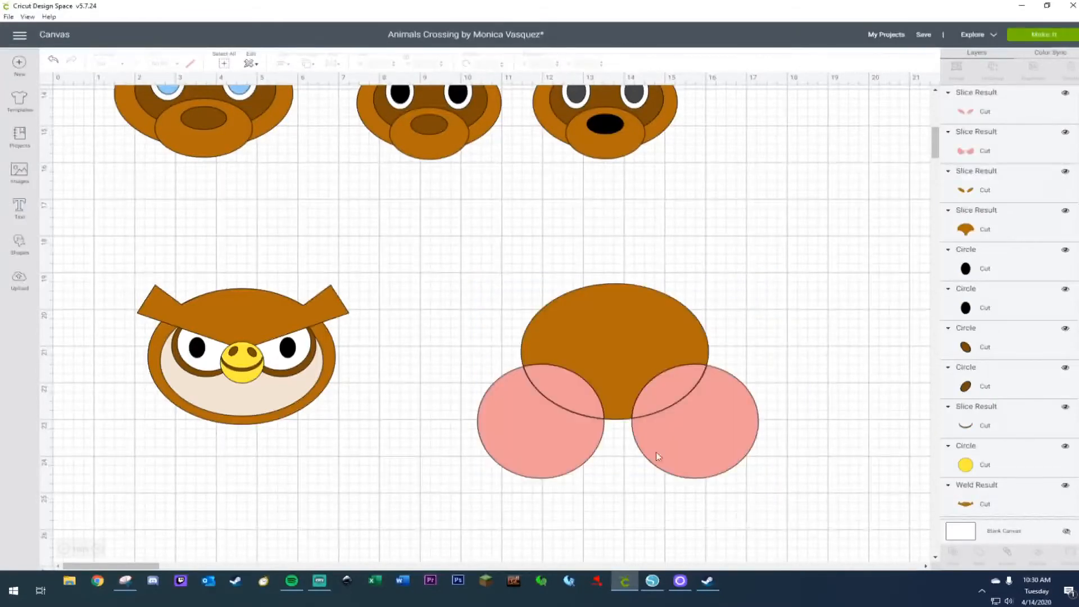
Place the sliced pink cheek pieces on the lower sides of the owl's face and delete the leftover slice pieces.
left_click_drag(561, 386, 184, 400)
left_click(490, 282)
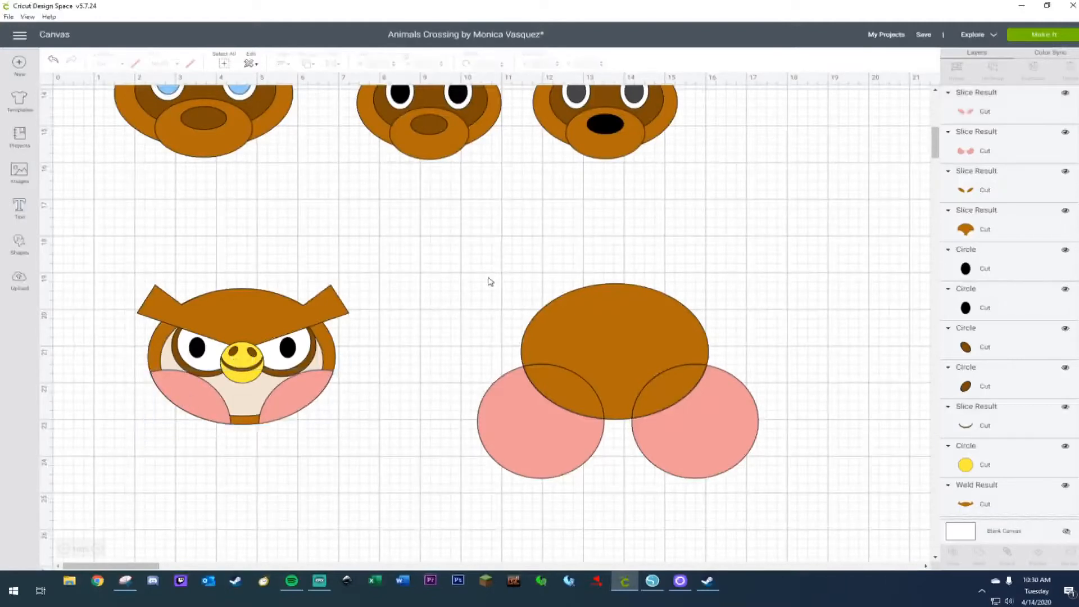
left_click_drag(472, 272, 823, 511)
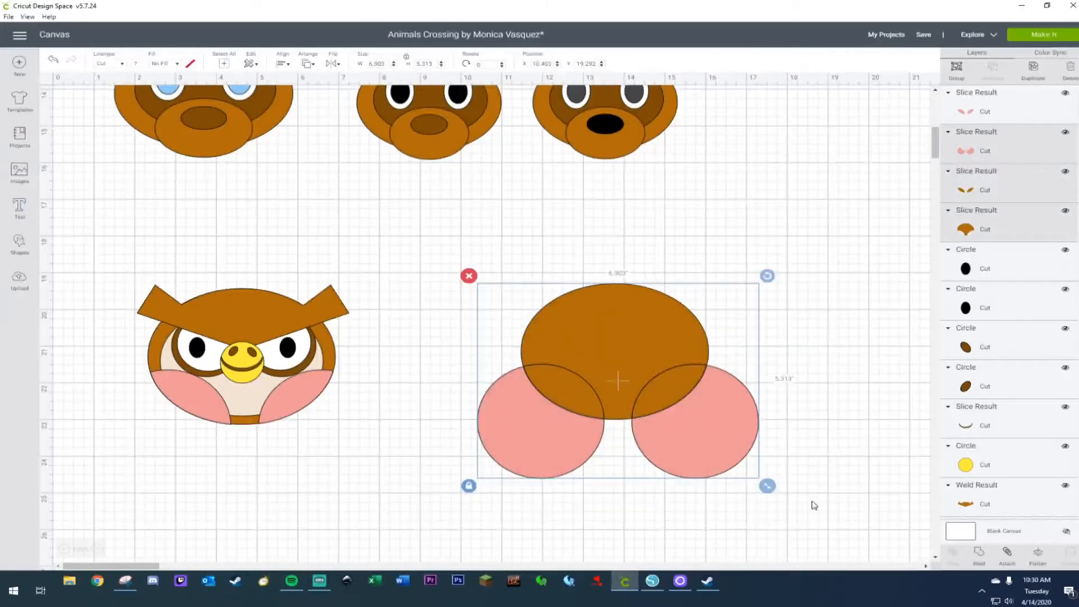
key("Delete")
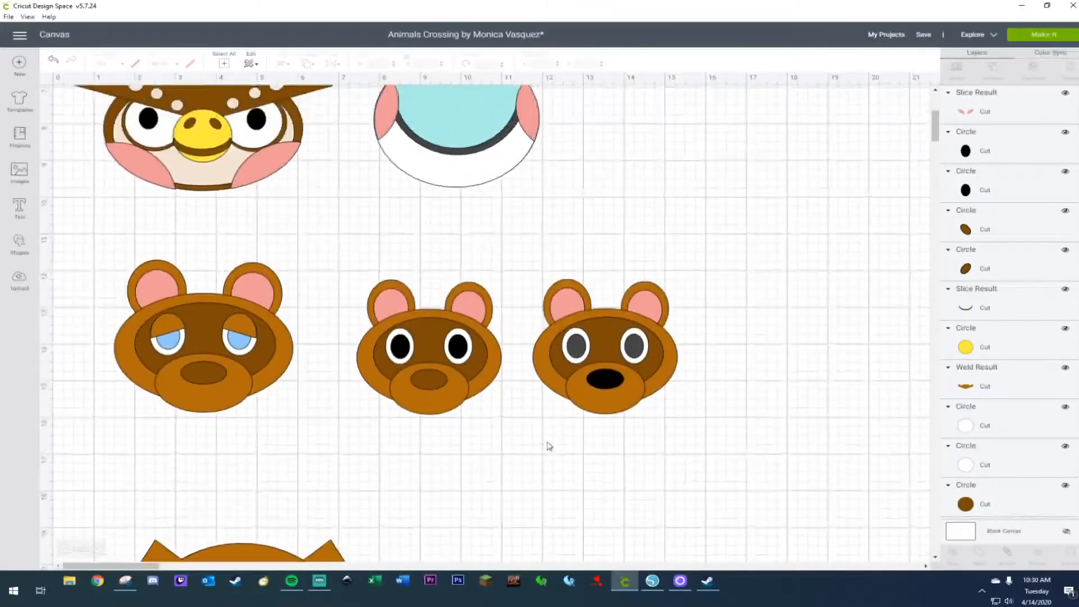
Recolor the owl's welded brow piece and its large head oval dark brown to match the reference owl.
scroll(549, 446, "up", 3)
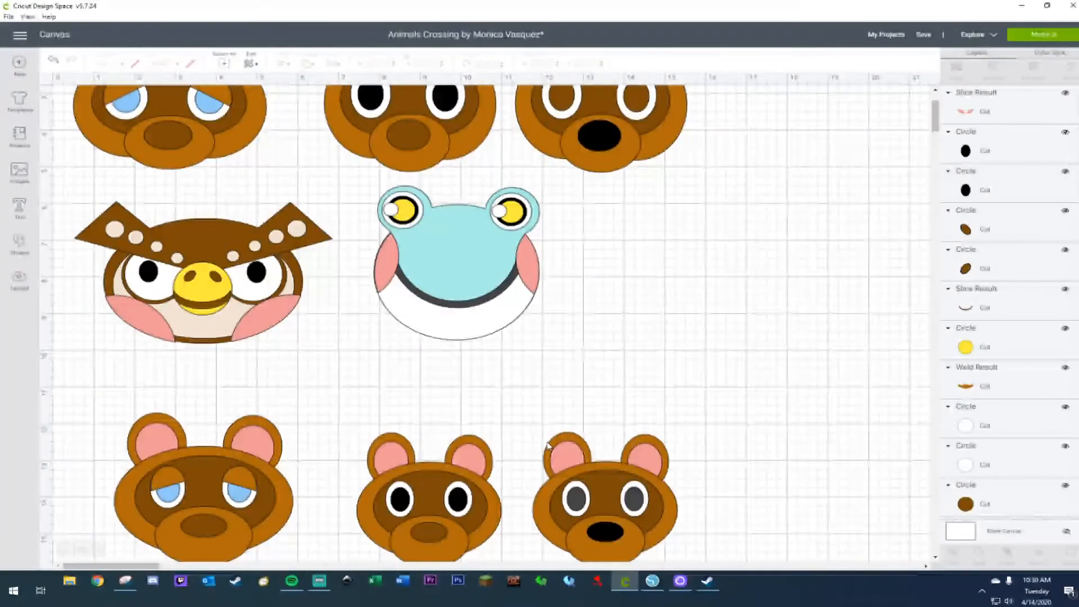
scroll(548, 445, "down", 5)
scroll(549, 445, "up", 3)
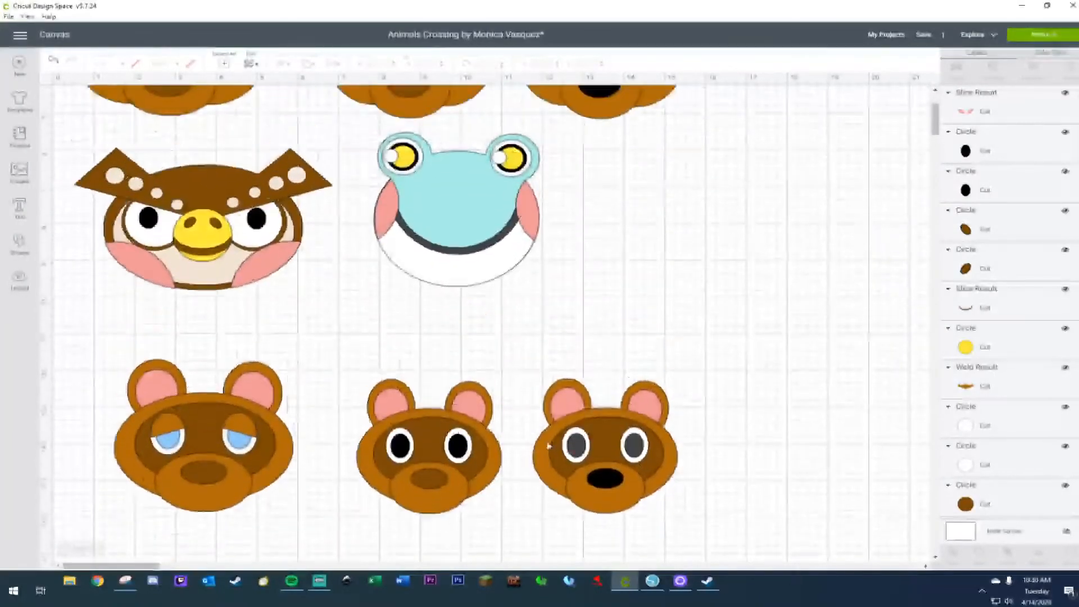
scroll(466, 468, "down", 5)
scroll(466, 468, "down", 2)
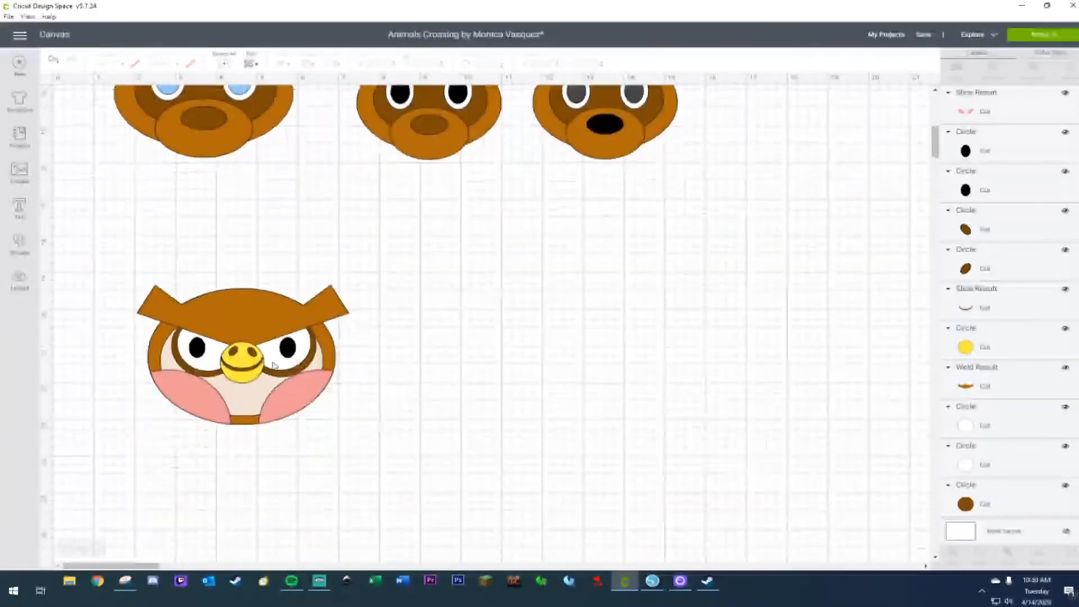
left_click(253, 315)
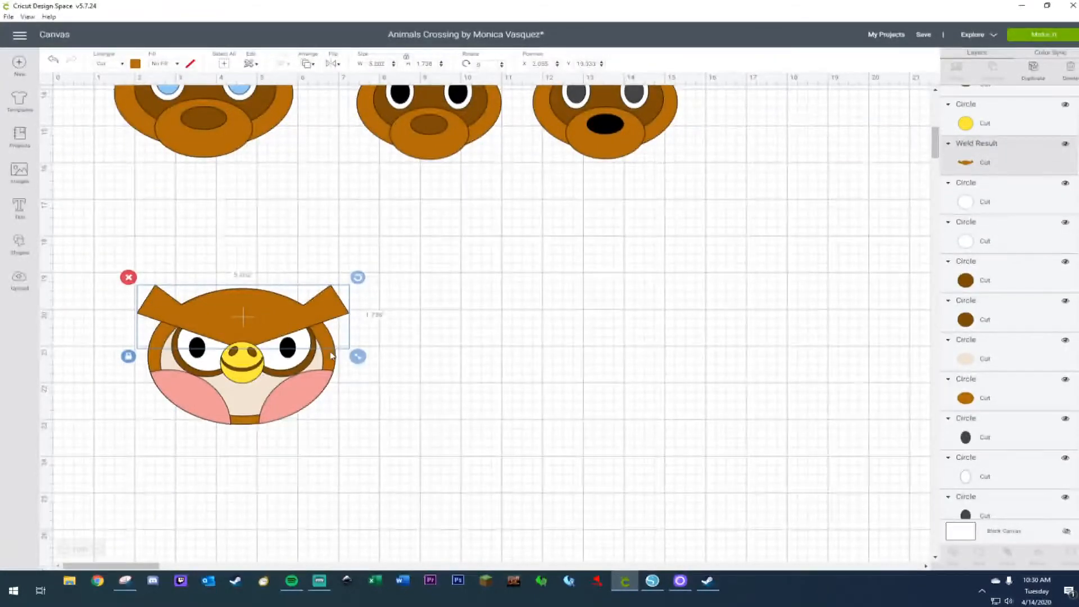
left_click(333, 362, "shift")
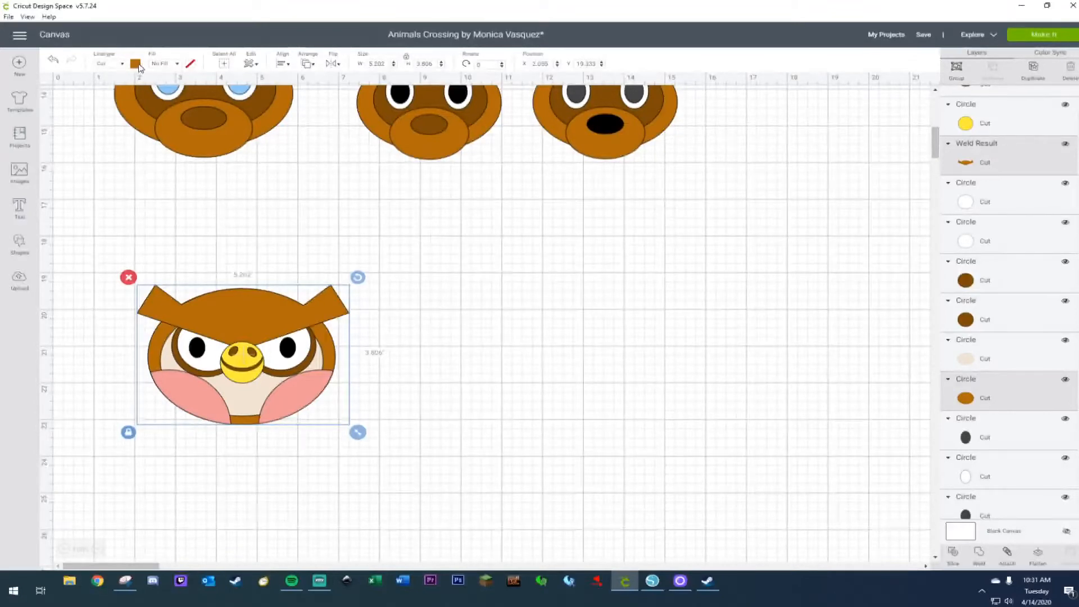
left_click(137, 65)
left_click(175, 101)
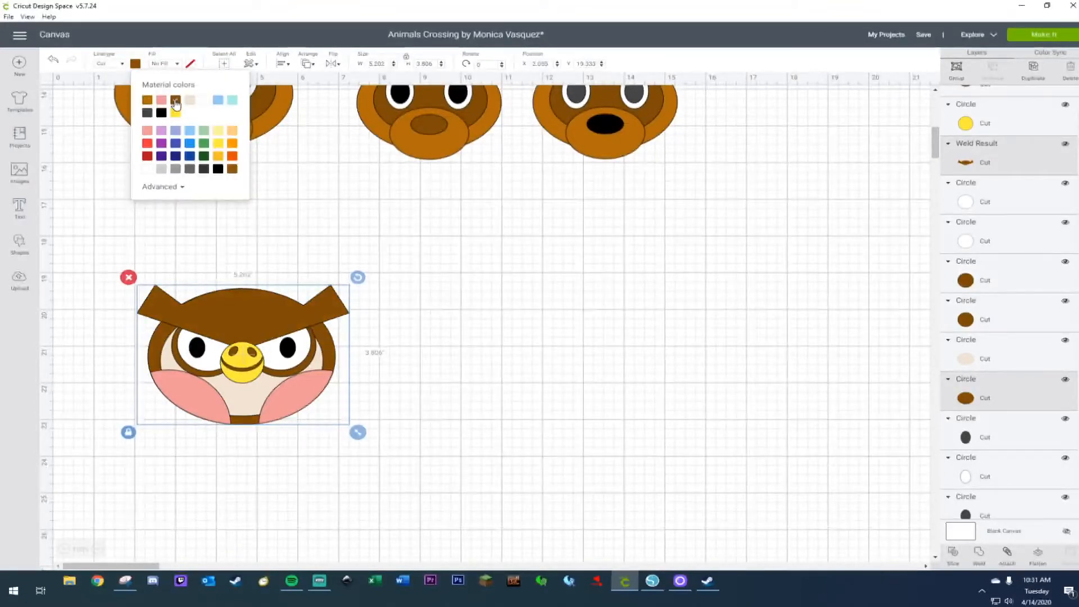
left_click(590, 359)
Move the complete owl face up and slightly left, closer beneath the large raccoon face with half-closed eyes.
scroll(556, 337, "up", 5)
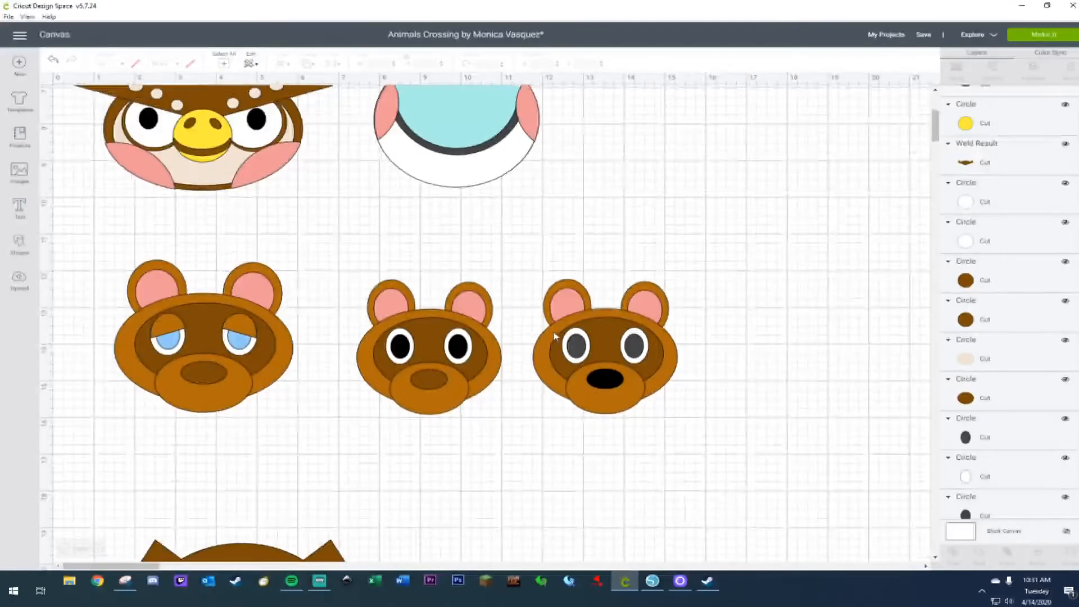
scroll(554, 336, "down", 5)
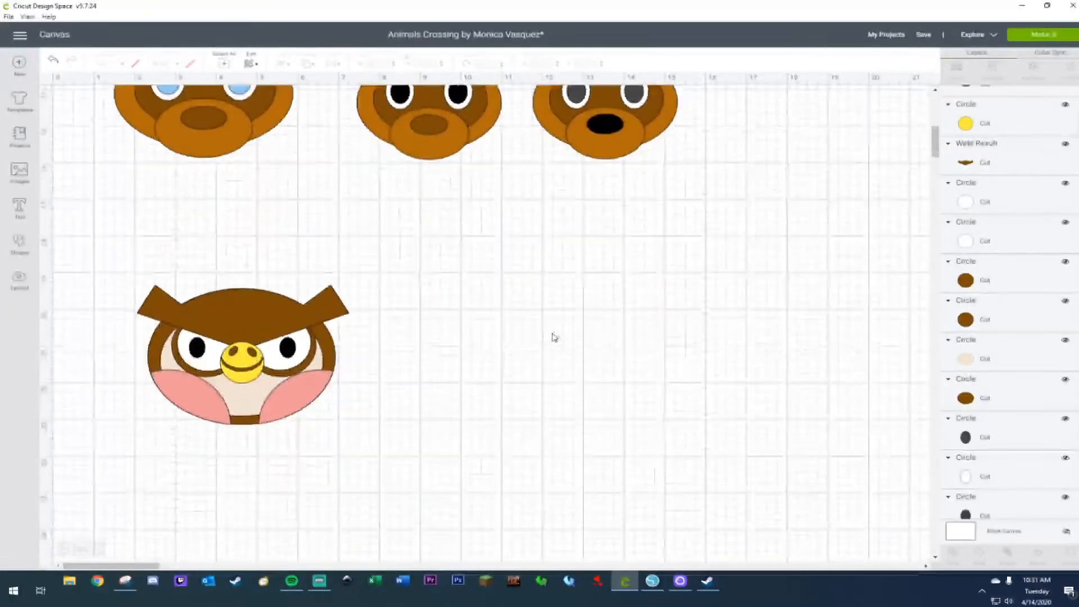
left_click_drag(135, 266, 227, 327)
left_click(412, 335)
Add a circle about 0.53 in wide on the owl's left brow tip and color it cream.
scroll(412, 335, "up", 6)
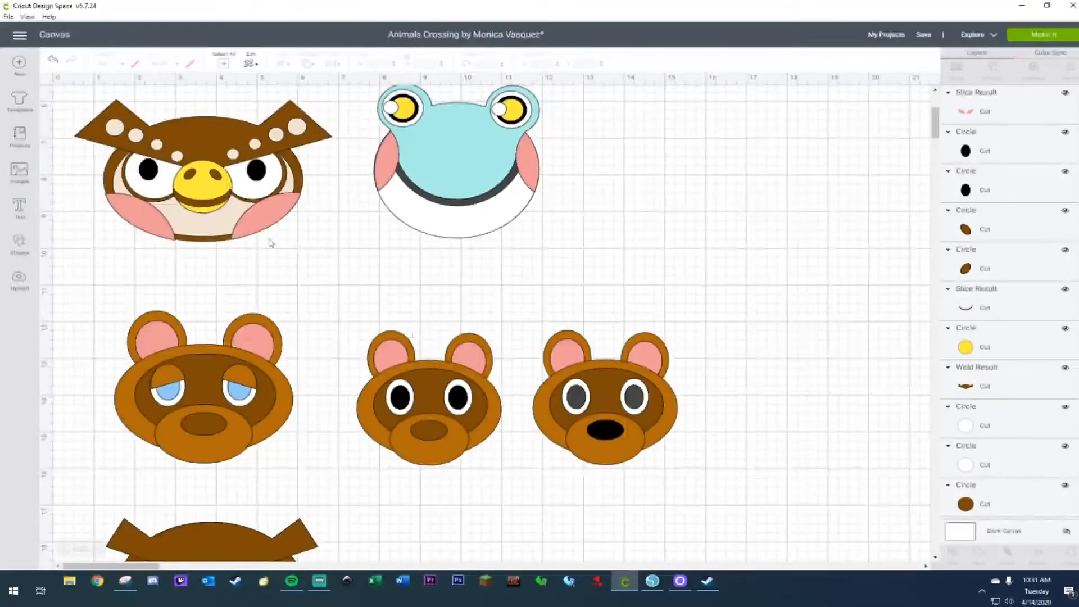
scroll(269, 243, "up", 2)
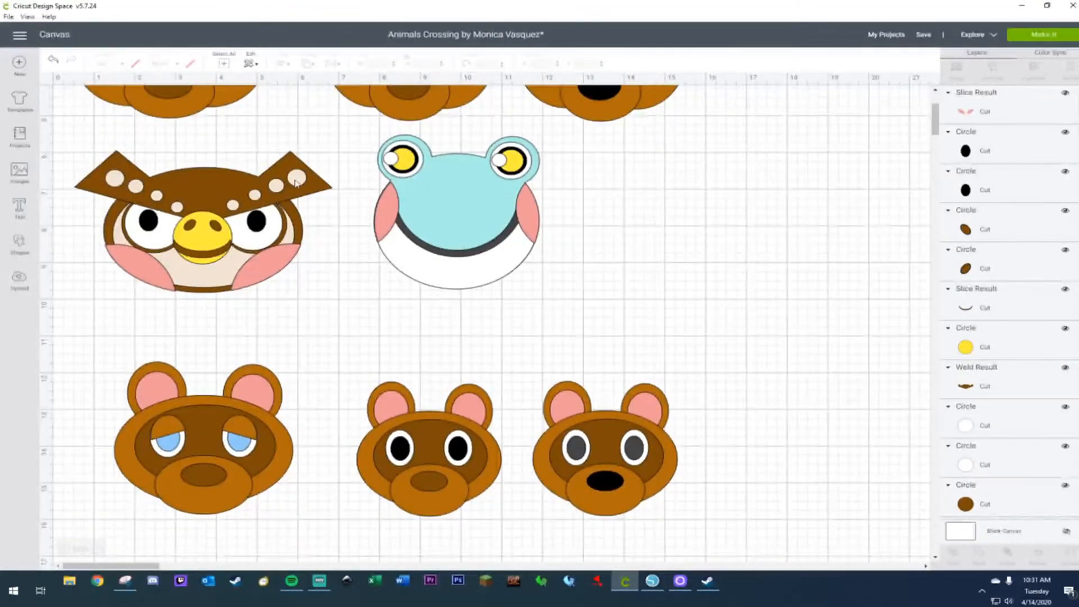
scroll(267, 393, "down", 7)
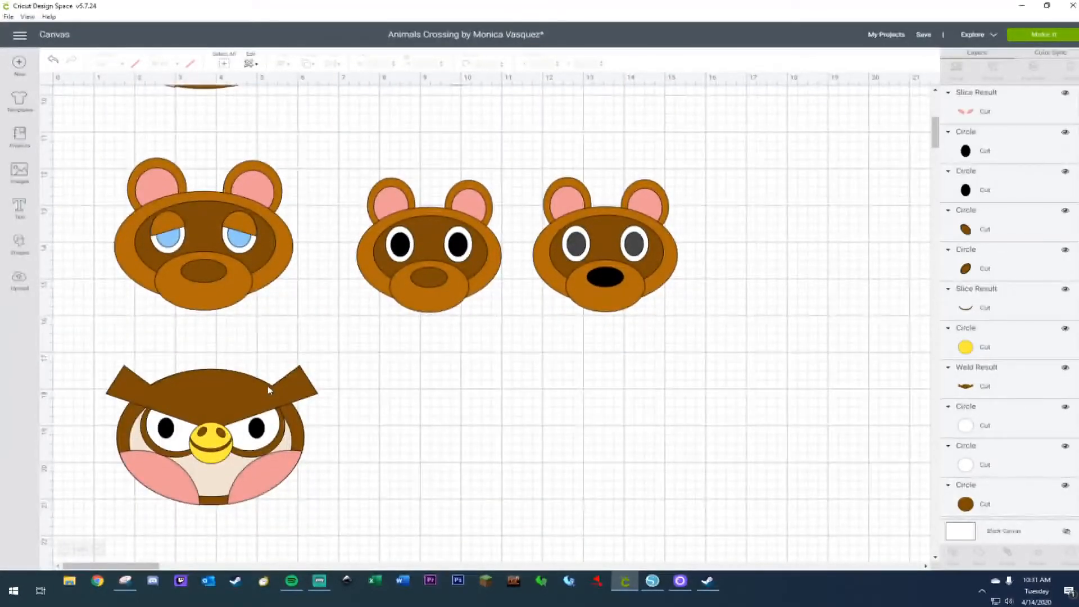
left_click(25, 250)
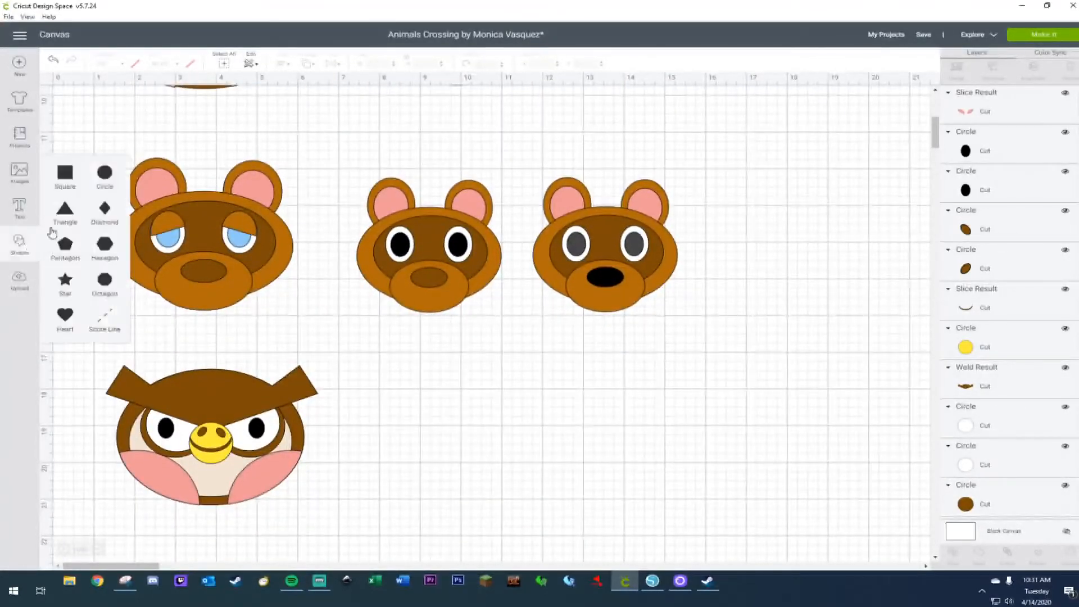
left_click(106, 169)
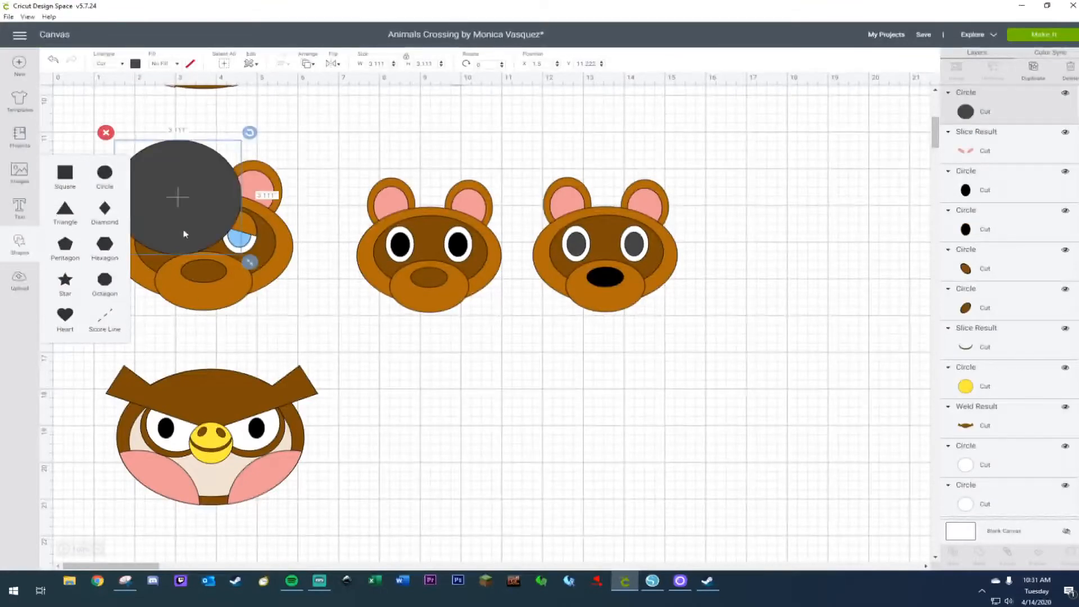
left_click_drag(211, 231, 148, 411)
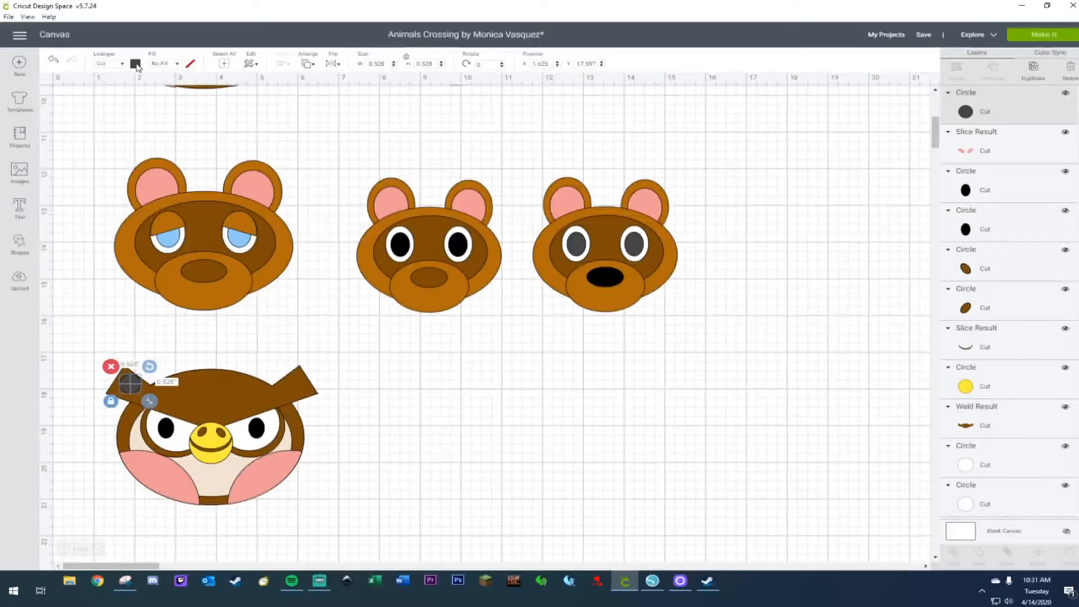
left_click(135, 64)
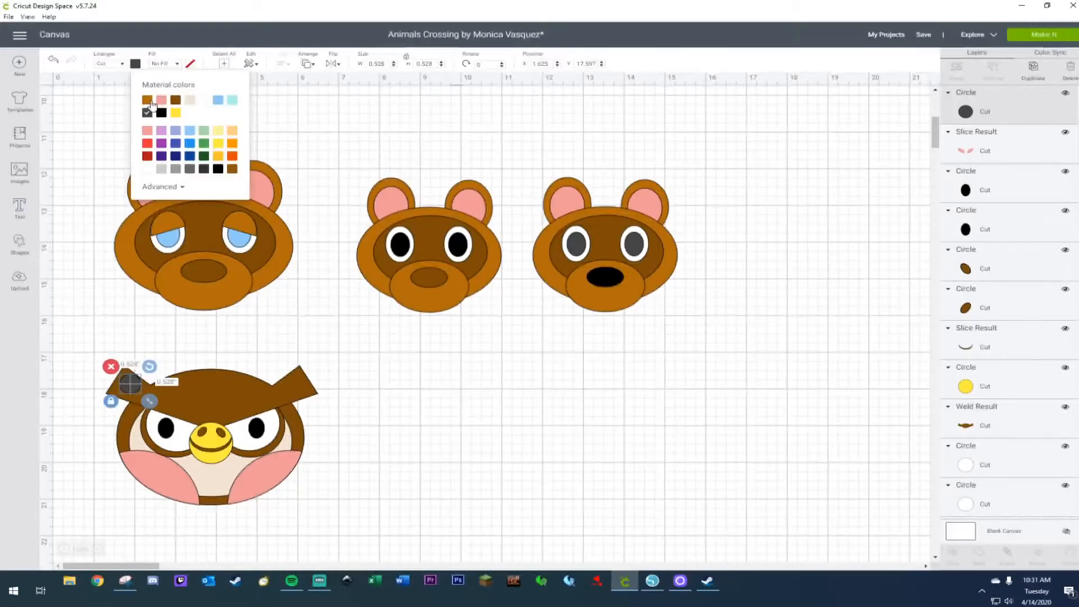
left_click(191, 105)
left_click(431, 373)
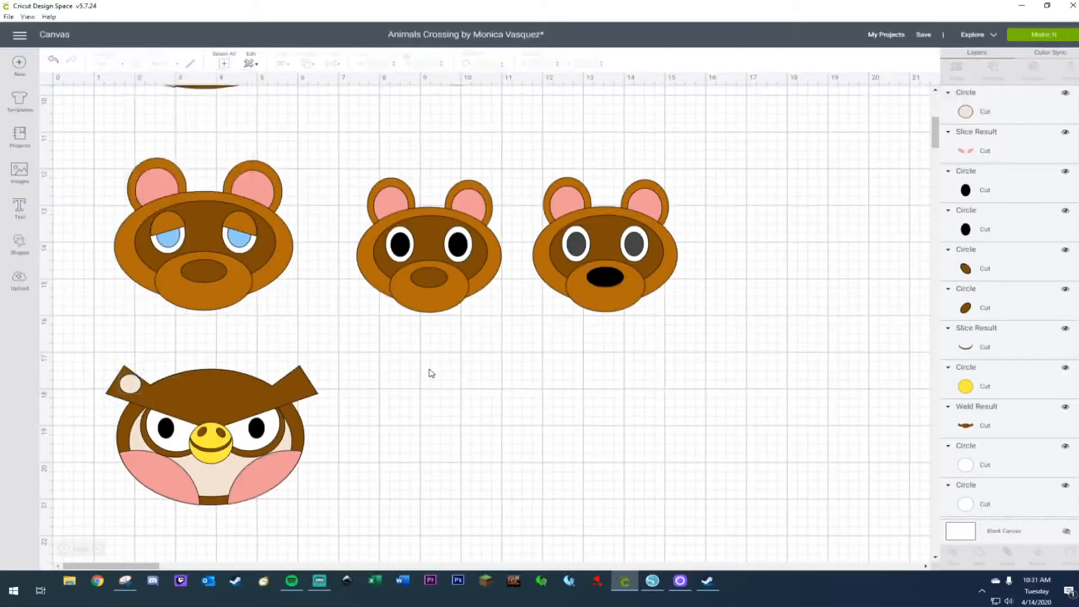
Duplicate the cream spot onto the owl's right brow tip and center the two spots vertically with each other.
left_click(131, 389)
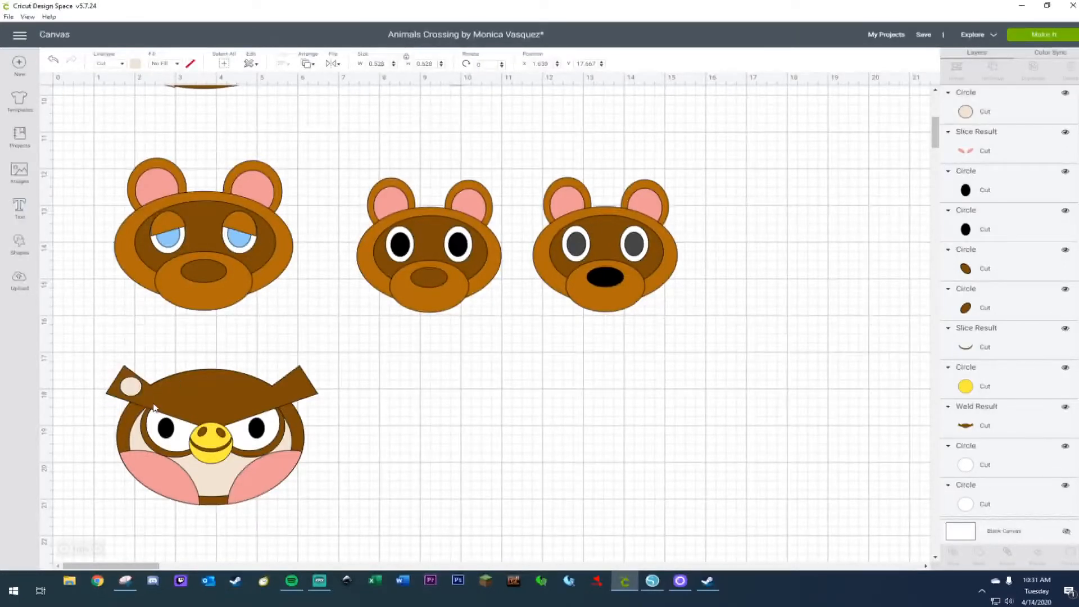
key("ctrl+d")
left_click_drag(192, 401, 298, 388)
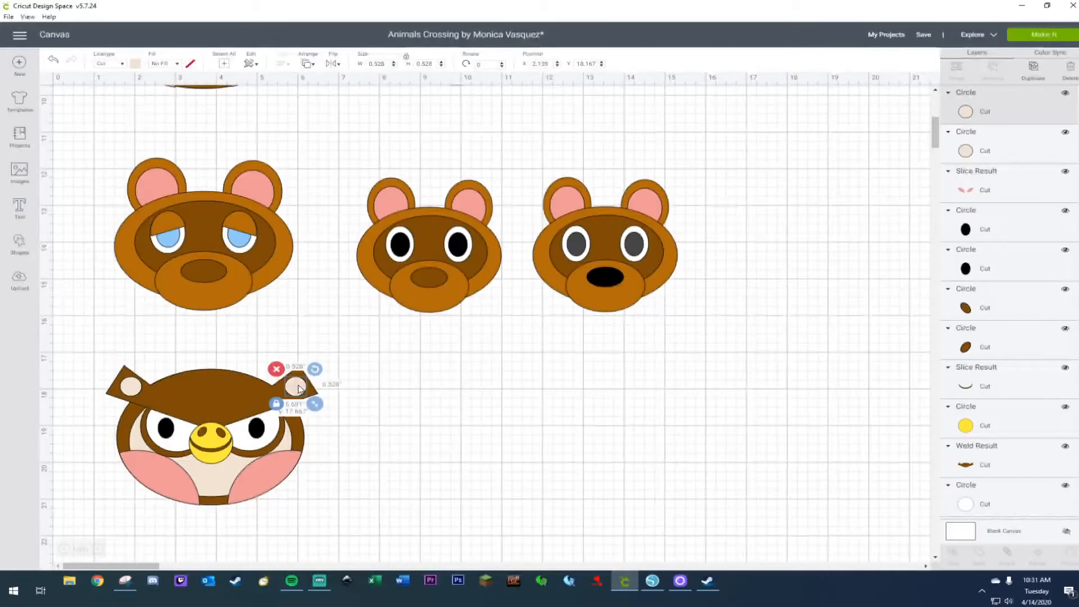
left_click(135, 386, "shift")
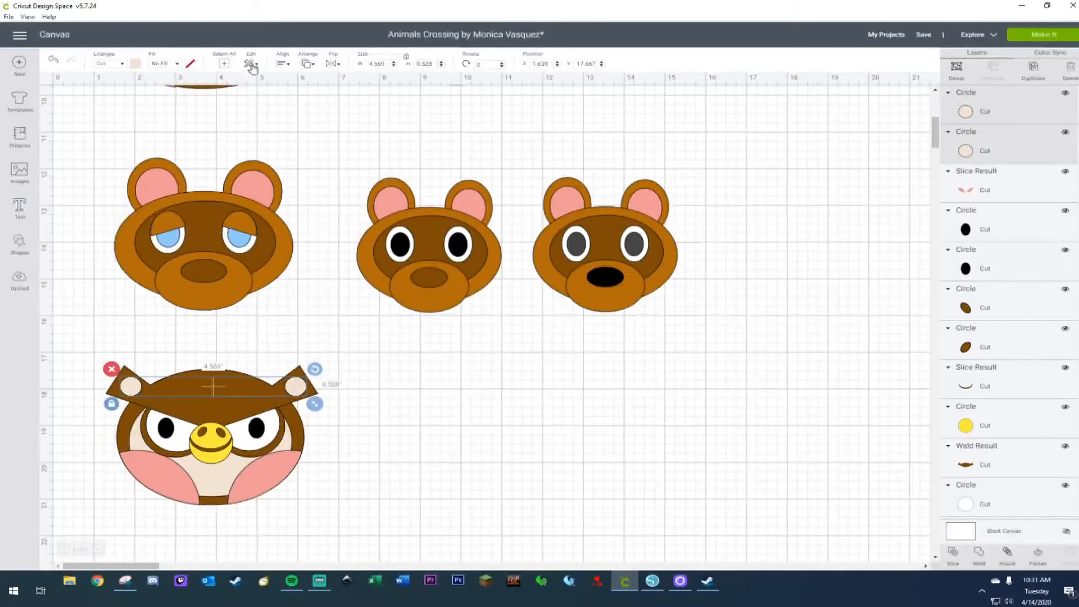
left_click(281, 64)
left_click(298, 151)
left_click(391, 385)
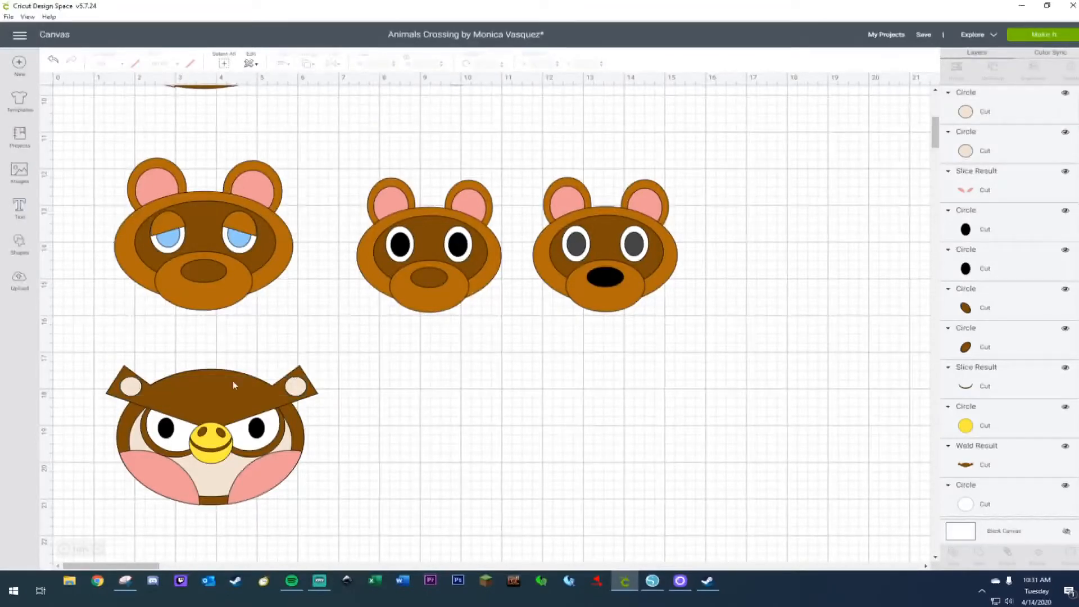
Duplicate the left brow tip spot, shrink the copy to about 0.29 in, and place it just inside the original.
left_click(133, 391)
key("ctrl+d")
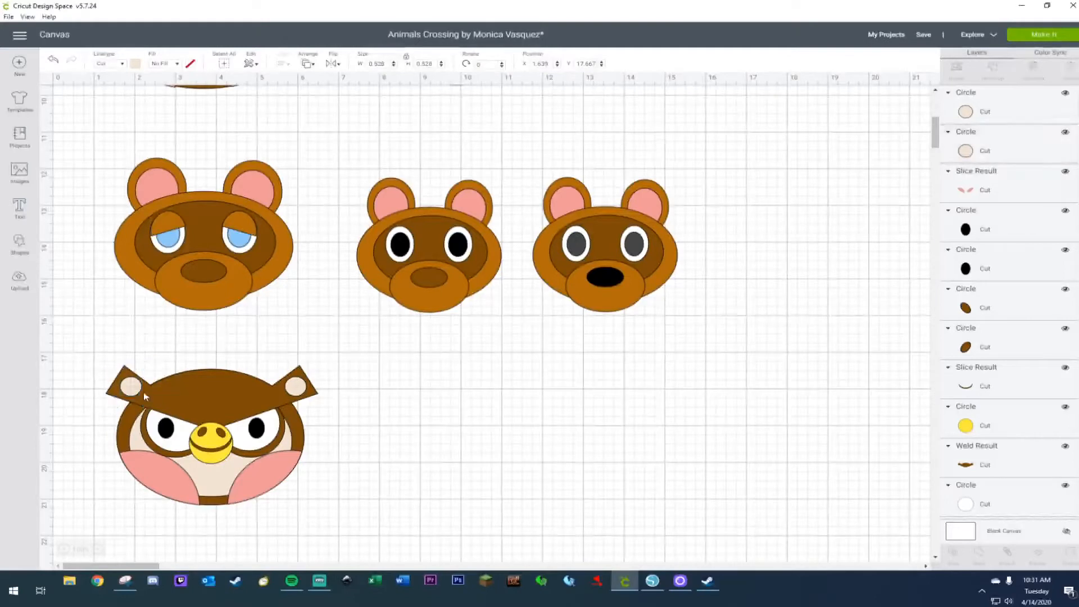
left_click_drag(170, 427, 153, 399)
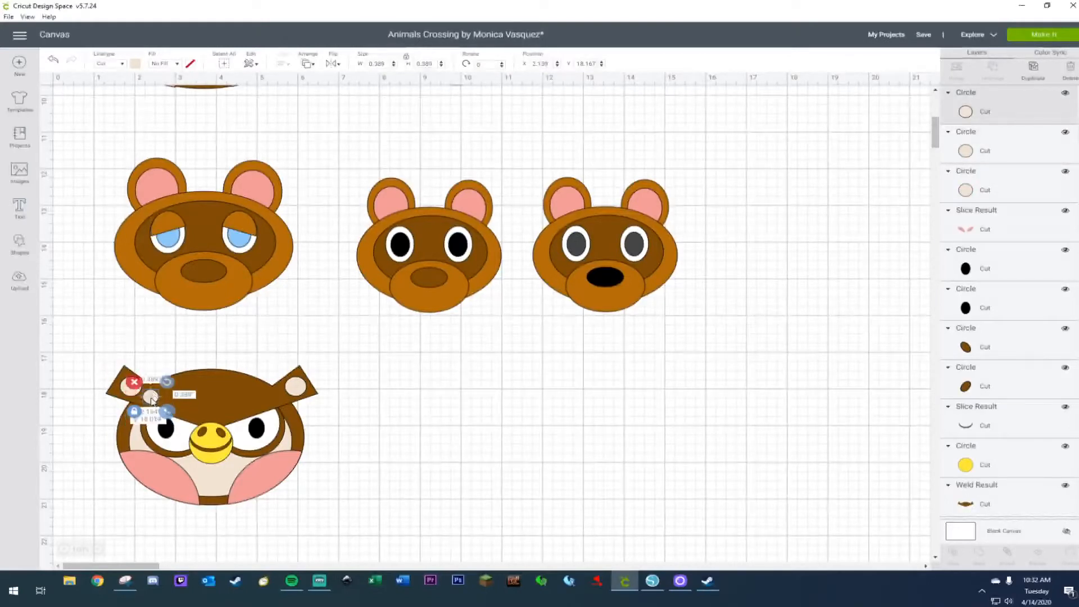
left_click_drag(173, 416, 154, 400)
Copy the smaller cream spot to the right side of the brow and center that pair vertically.
key("ctrl+c")
key("ctrl+v")
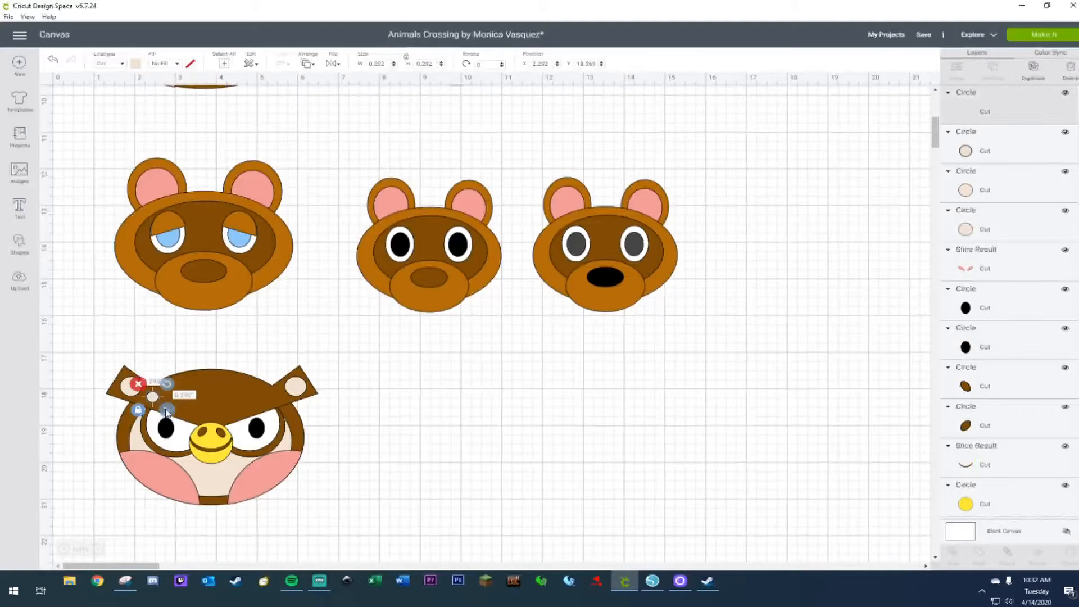
left_click_drag(173, 417, 279, 404)
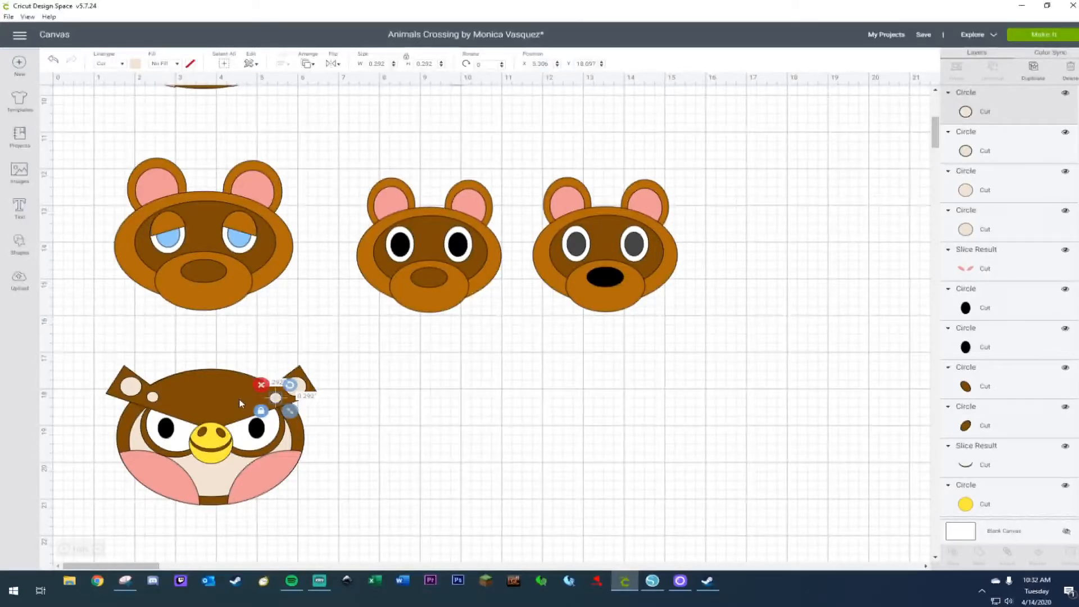
left_click(151, 397, "shift")
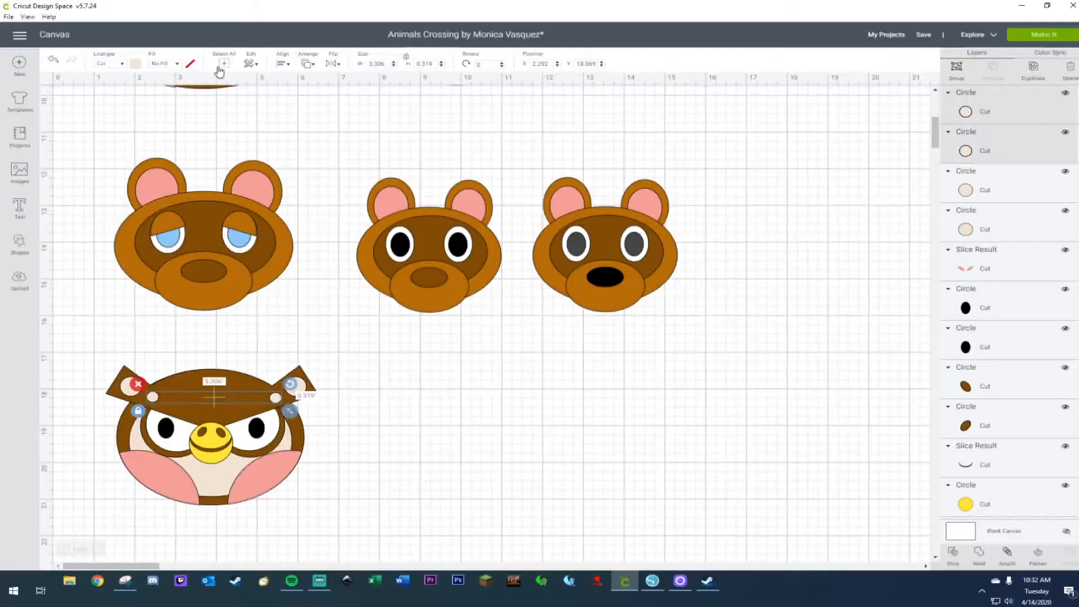
left_click(284, 64)
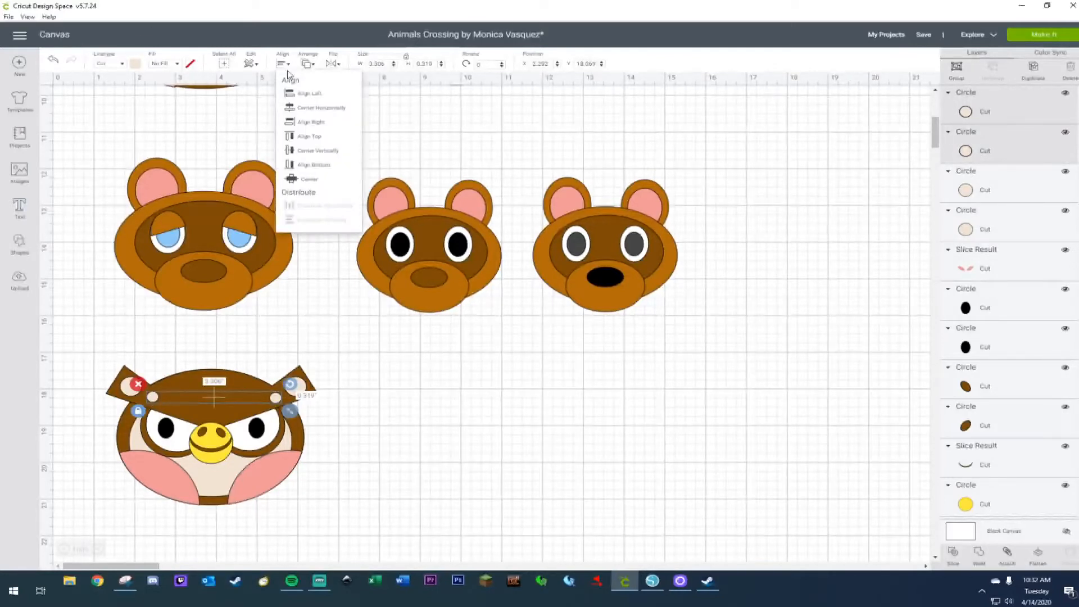
left_click(310, 147)
Add a third pair of cream spots about 0.27 in wide, farther inward on the brow, and center them vertically.
key("ctrl+c")
key("ctrl+v")
left_click_drag(310, 429, 254, 410)
left_click(384, 440)
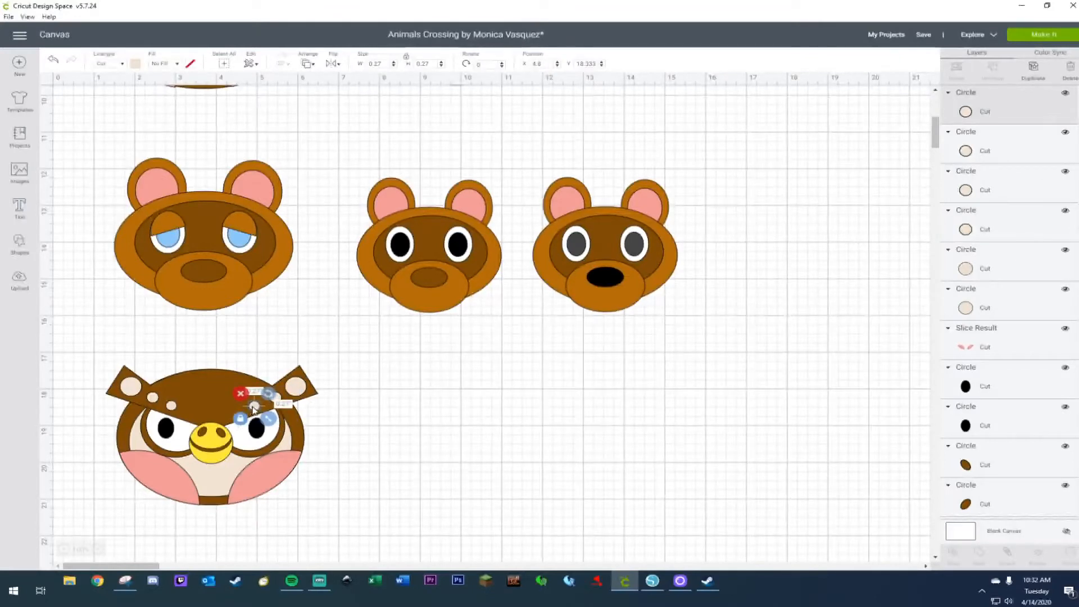
left_click(171, 407, "shift")
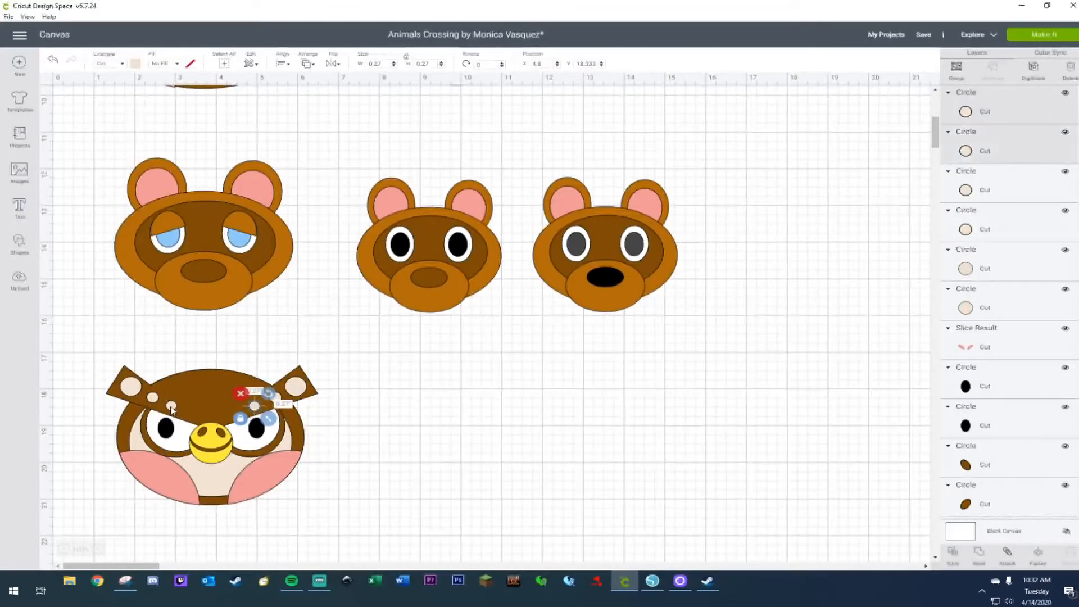
left_click(282, 64)
left_click(306, 151)
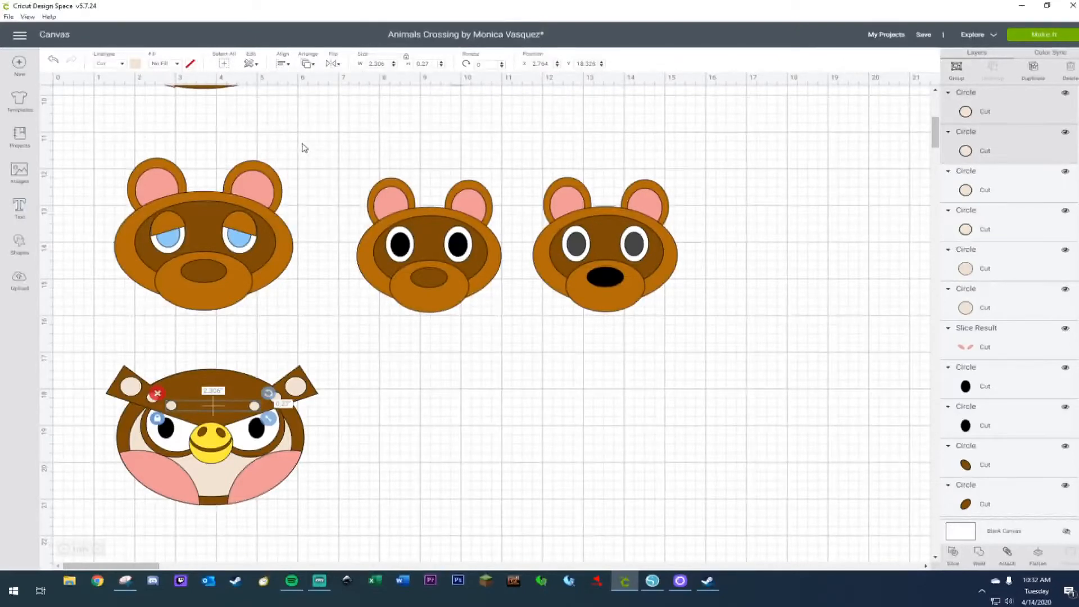
left_click(472, 453)
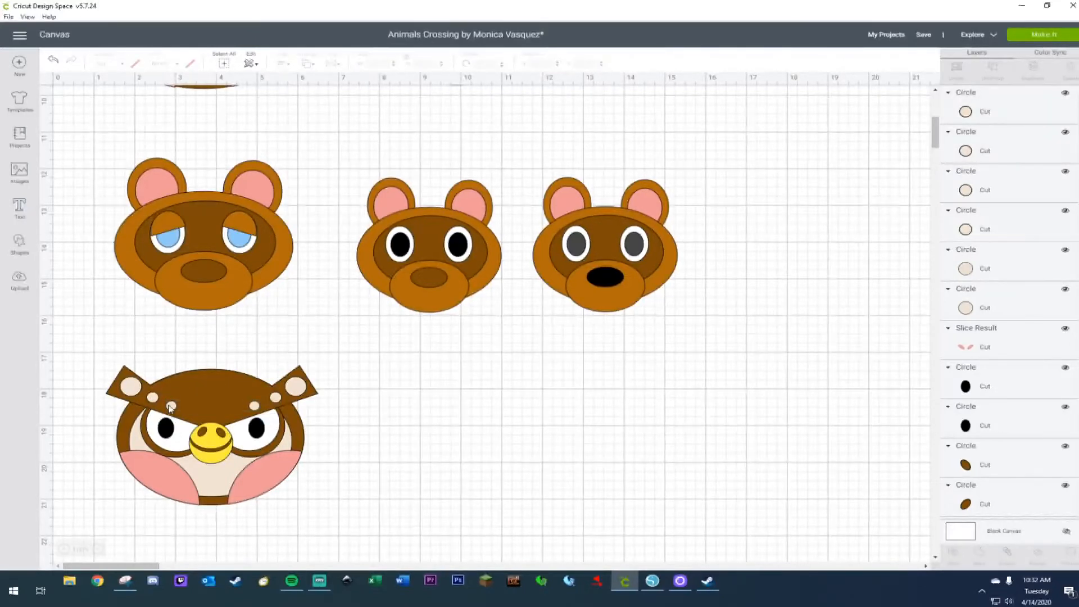
Add a fourth pair of cream spots 0.27 in wide at the innermost part of the owl's brow and select both.
left_click(171, 407)
key("ctrl+d")
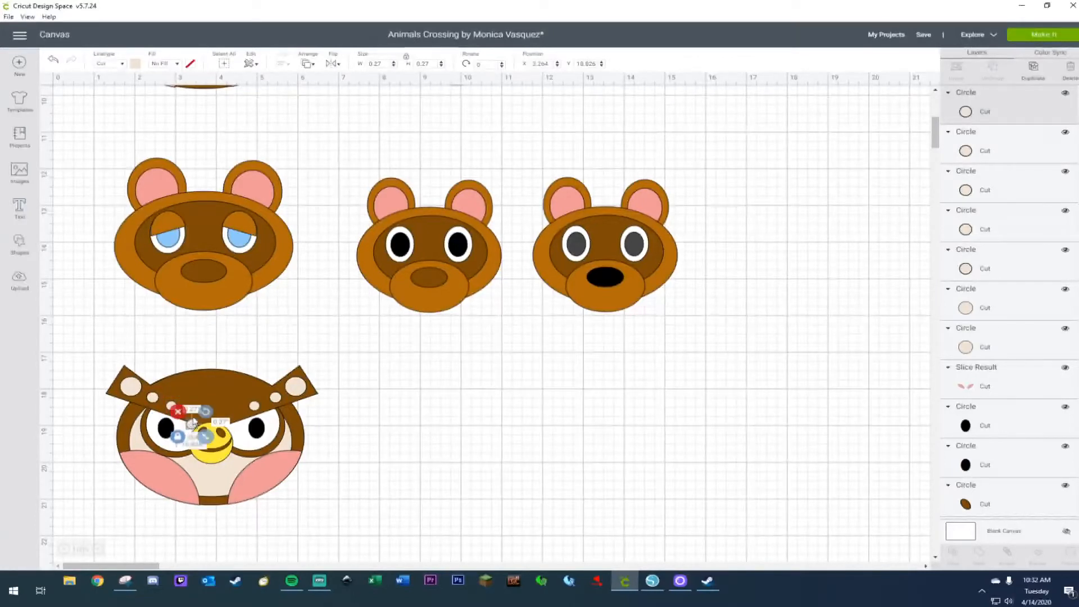
left_click_drag(191, 425, 196, 417)
key("ctrl+v")
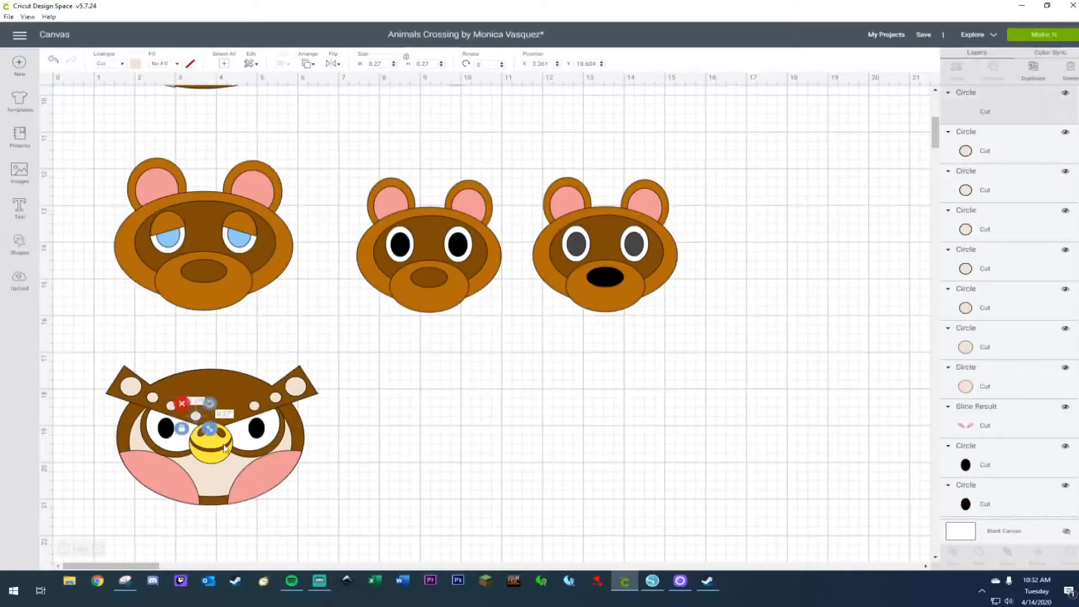
left_click_drag(215, 434, 190, 415)
left_click(192, 417)
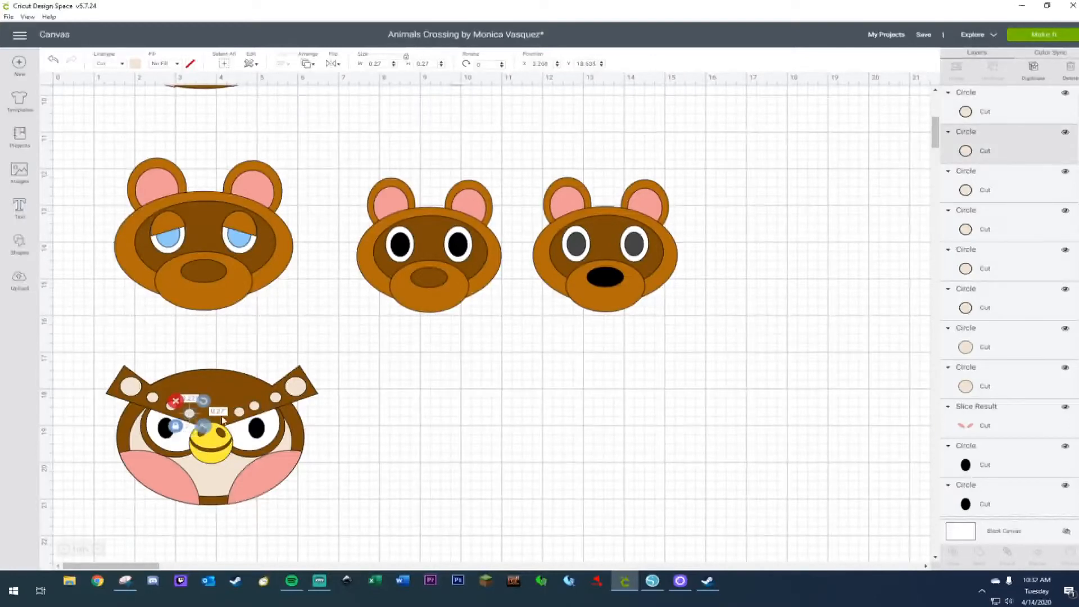
left_click(240, 416, "shift")
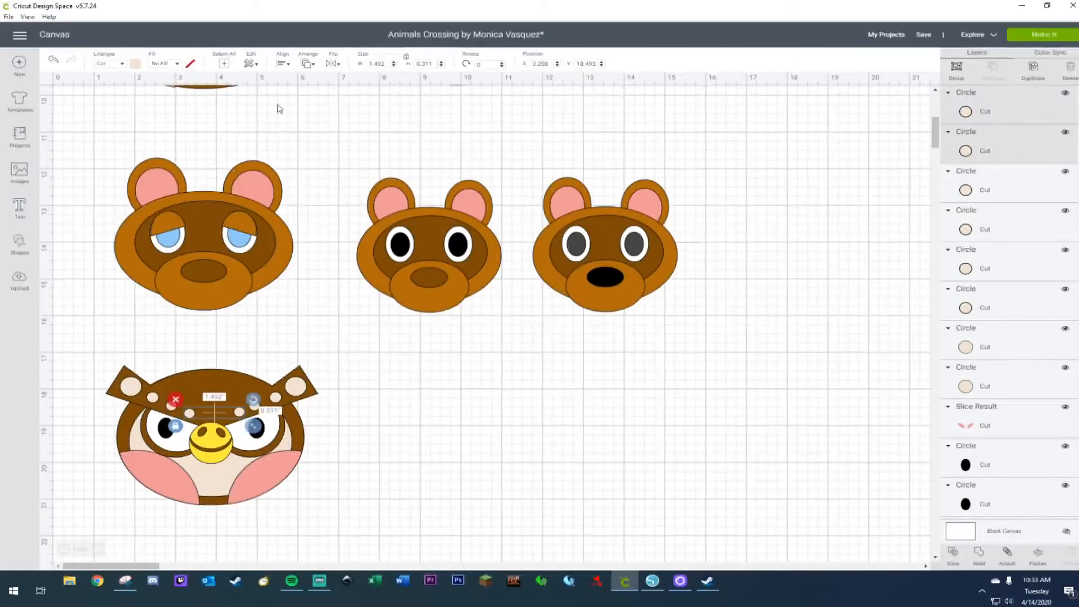
left_click(283, 63)
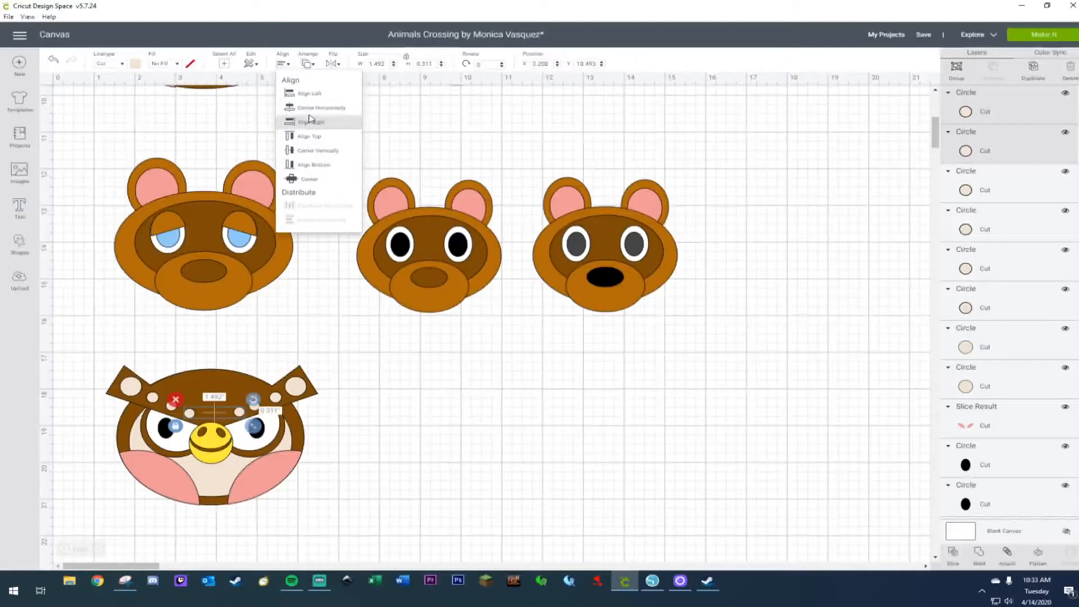
left_click(310, 109)
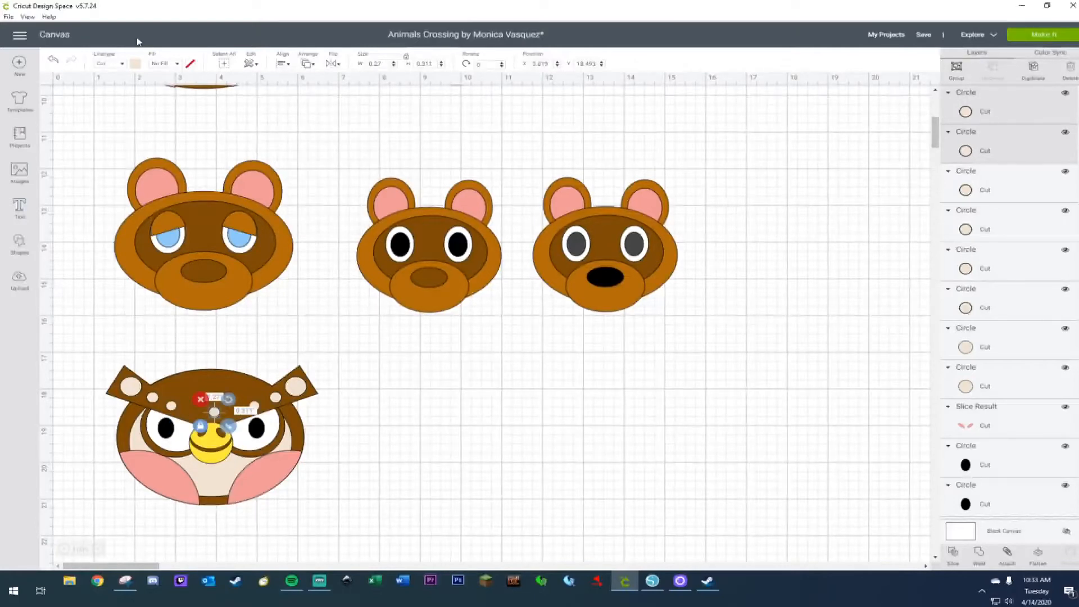
left_click(53, 61)
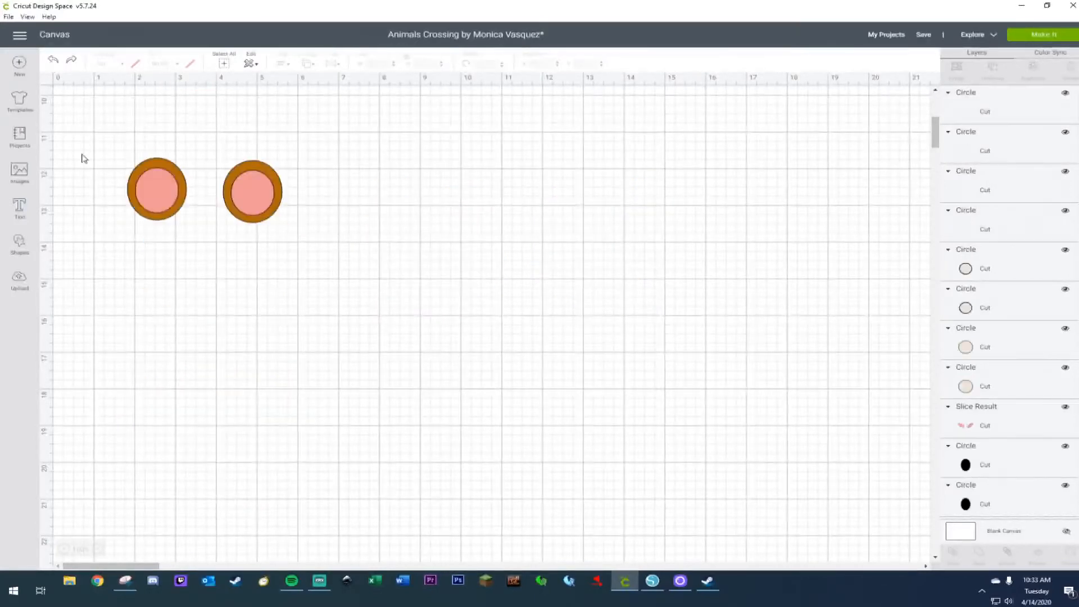
Center the innermost pair of cream brow spots vertically with each other.
left_click(190, 416)
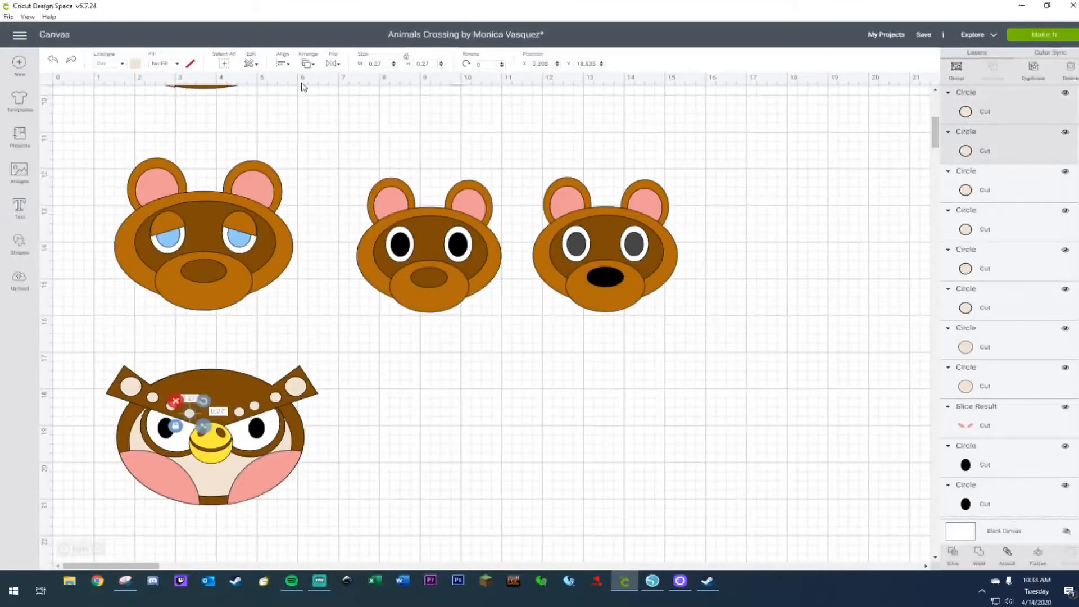
left_click(284, 63)
left_click(307, 155)
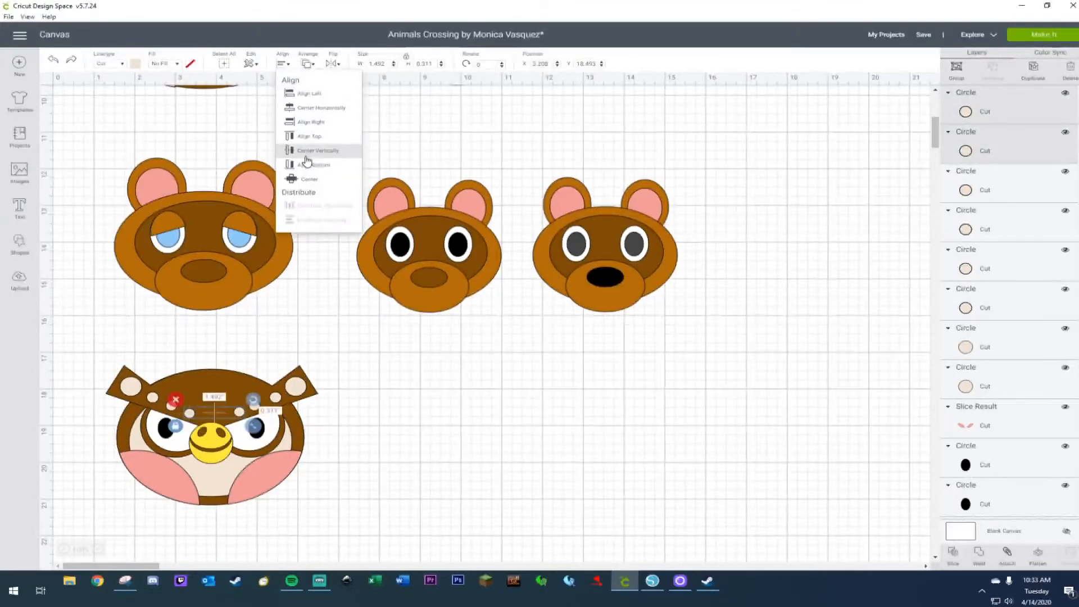
left_click(520, 423)
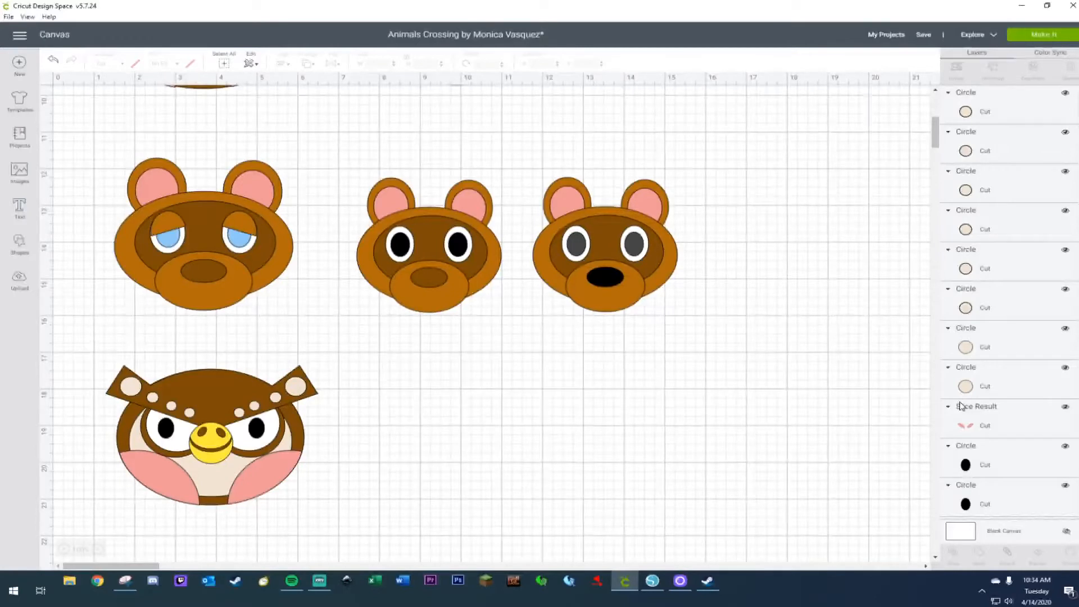
Move the whole owl face up to sit just beneath the large brown face with ears.
left_click_drag(84, 339, 387, 541)
left_click_drag(236, 468, 235, 430)
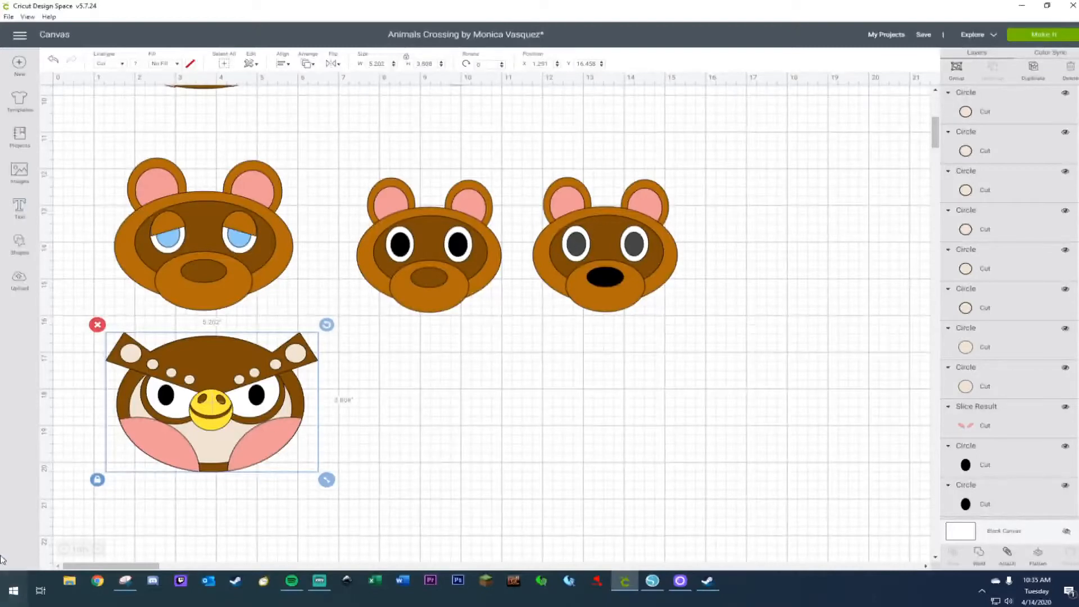
left_click(612, 433)
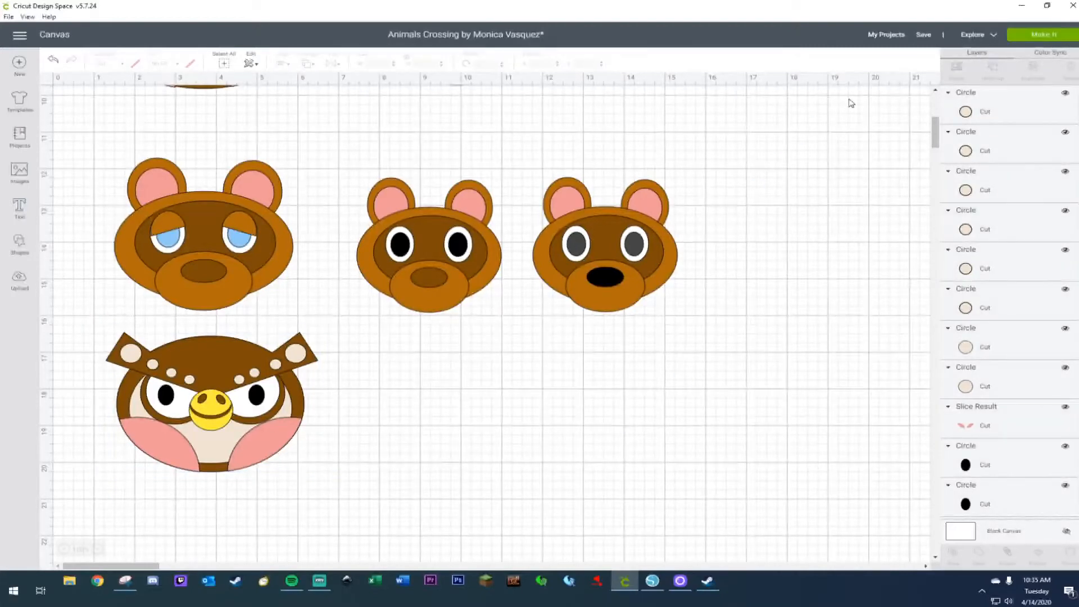
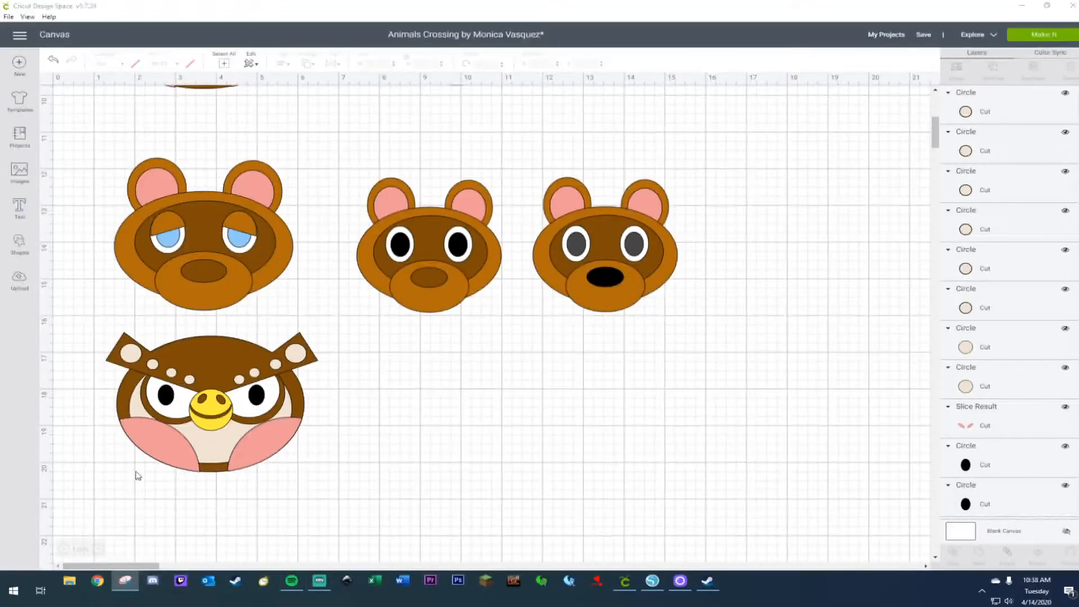
left_click_drag(70, 157, 745, 330)
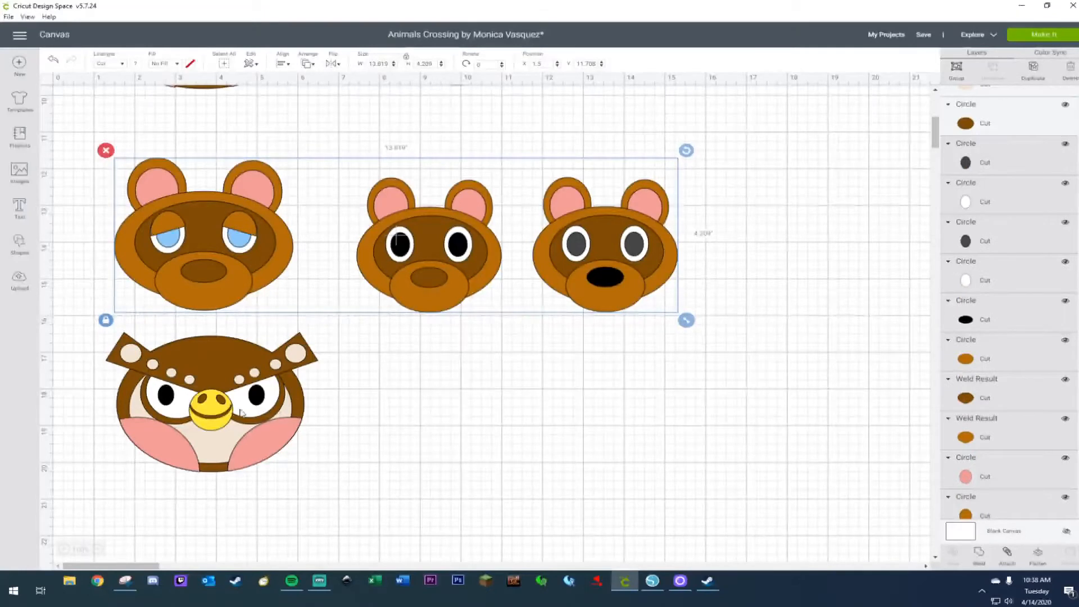
left_click_drag(73, 328, 388, 503)
left_click(530, 386)
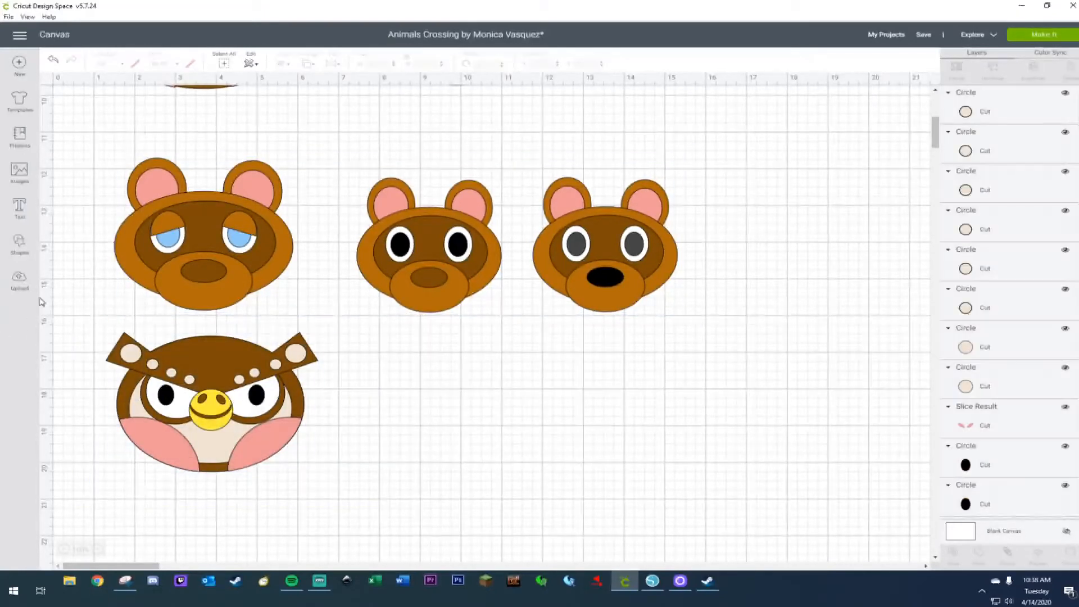
Insert a circle for a new head in the empty area beside the owl and enlarge it to about 3.6 in.
left_click(20, 247)
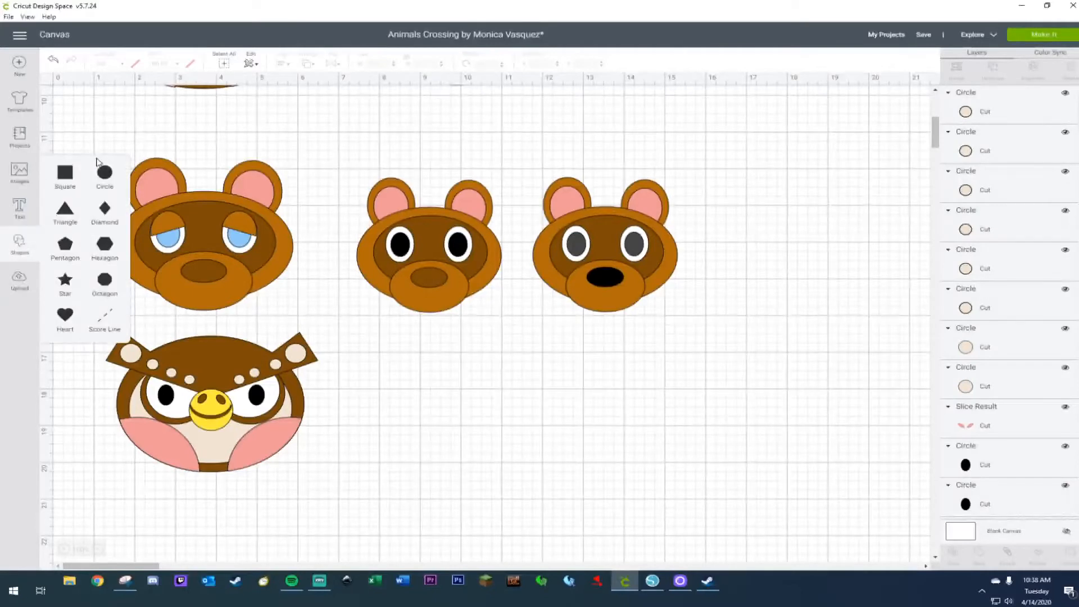
left_click(104, 175)
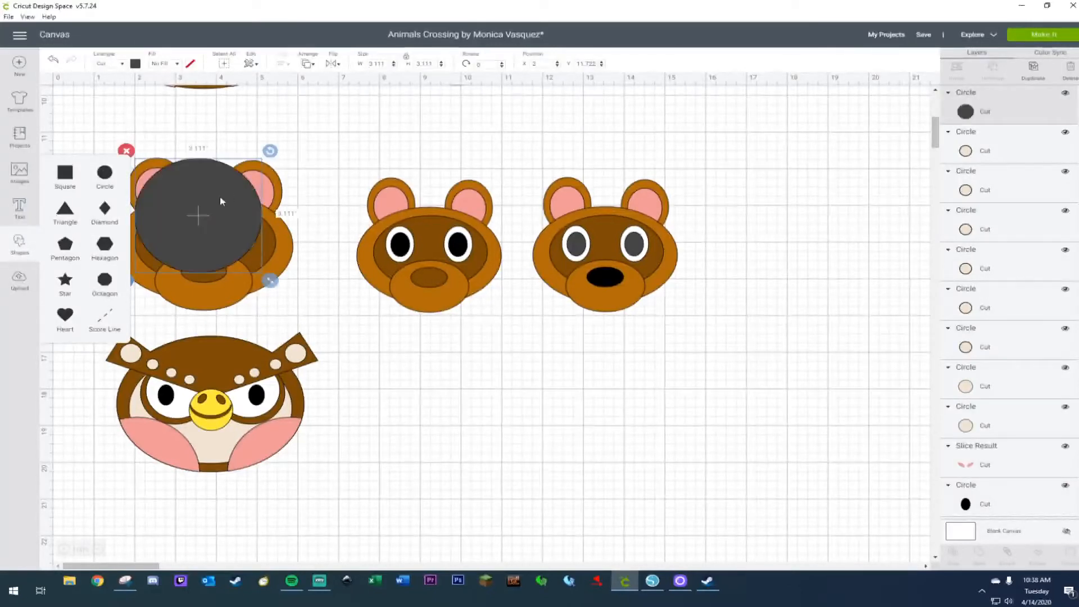
left_click_drag(252, 255, 509, 447)
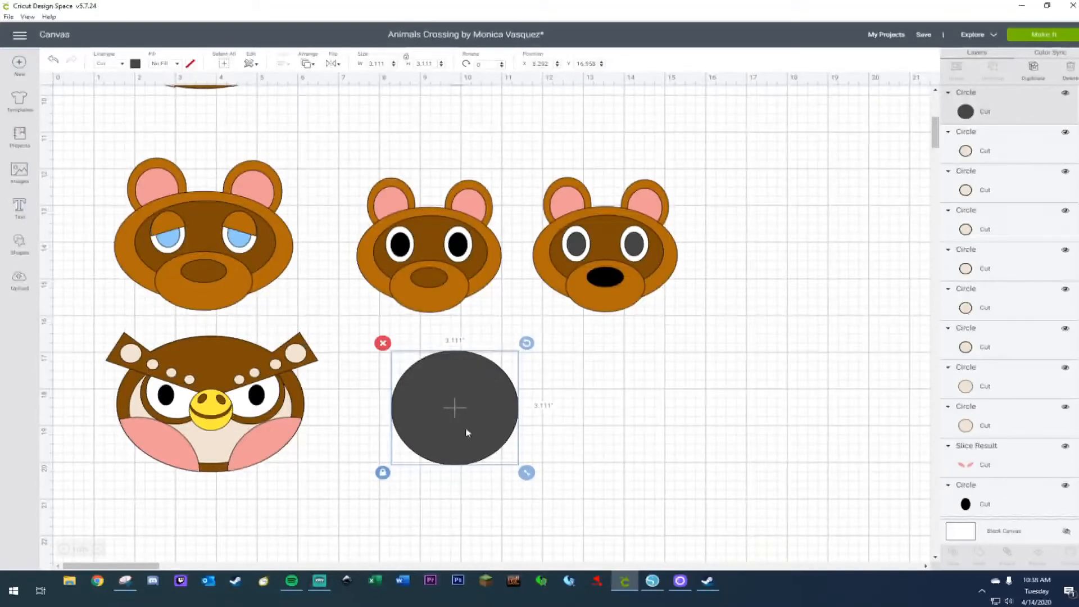
left_click_drag(459, 419, 451, 440)
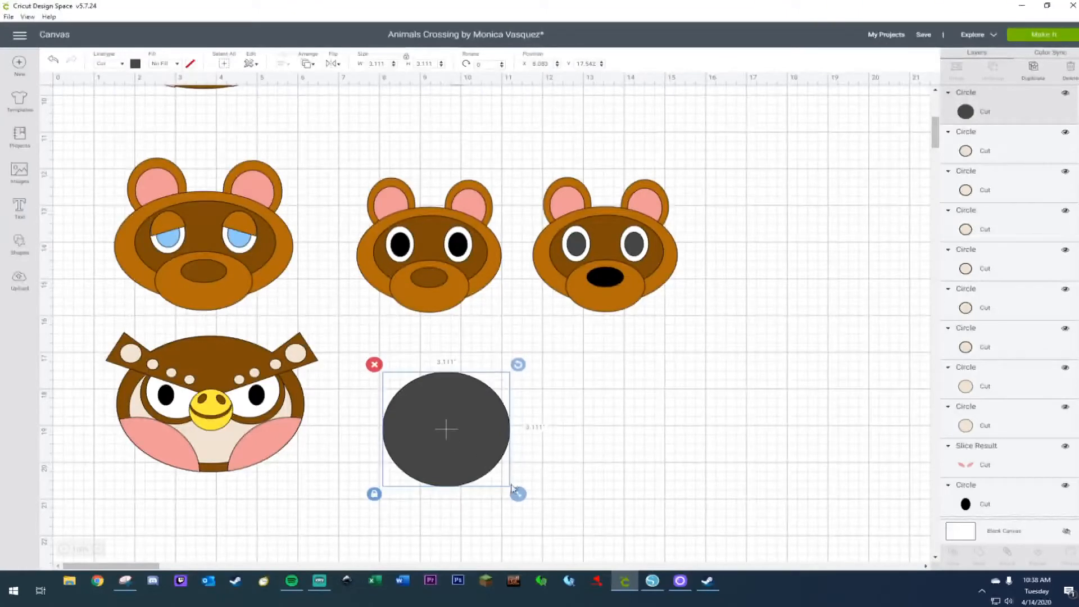
left_click_drag(518, 494, 574, 542)
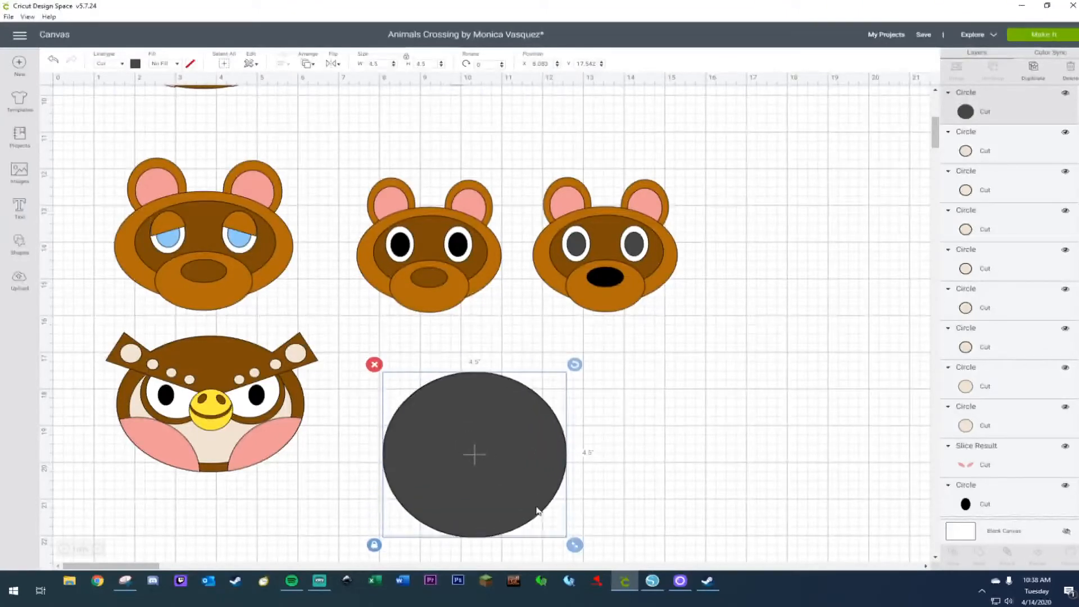
left_click_drag(574, 543, 532, 503)
left_click_drag(456, 466, 475, 473)
Unlock the new head circle's proportions and stretch it to about 3.76 in wide.
left_click(386, 538)
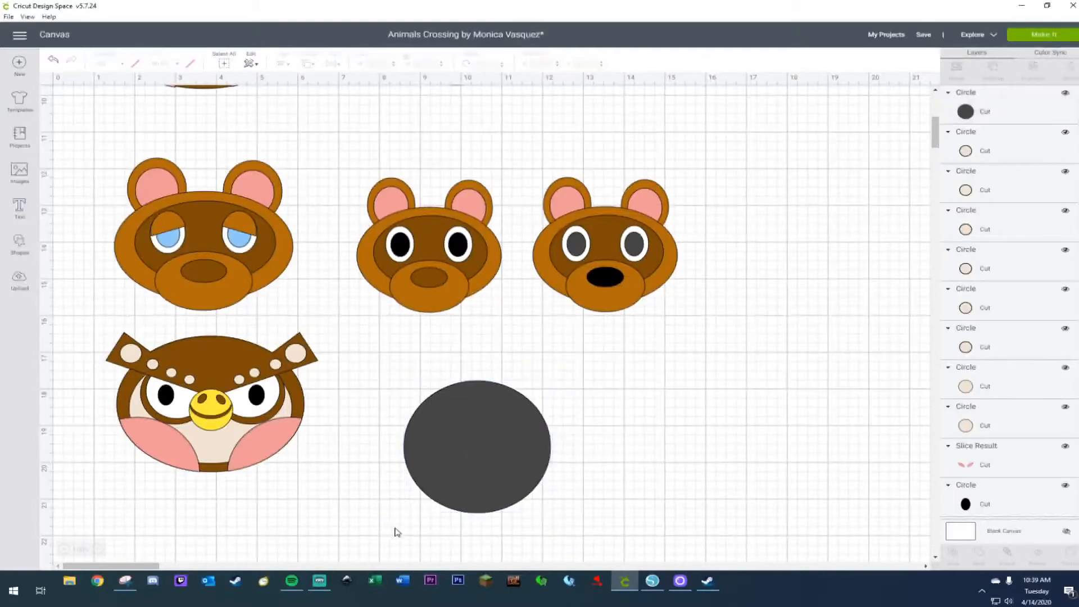
left_click(440, 495)
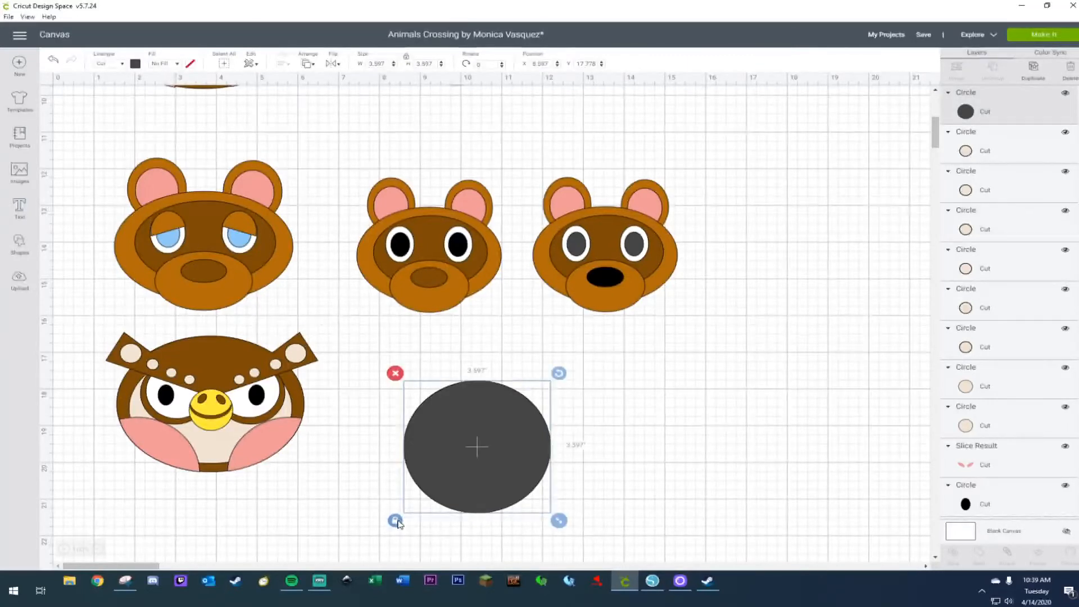
left_click_drag(558, 521, 566, 524)
left_click(664, 470)
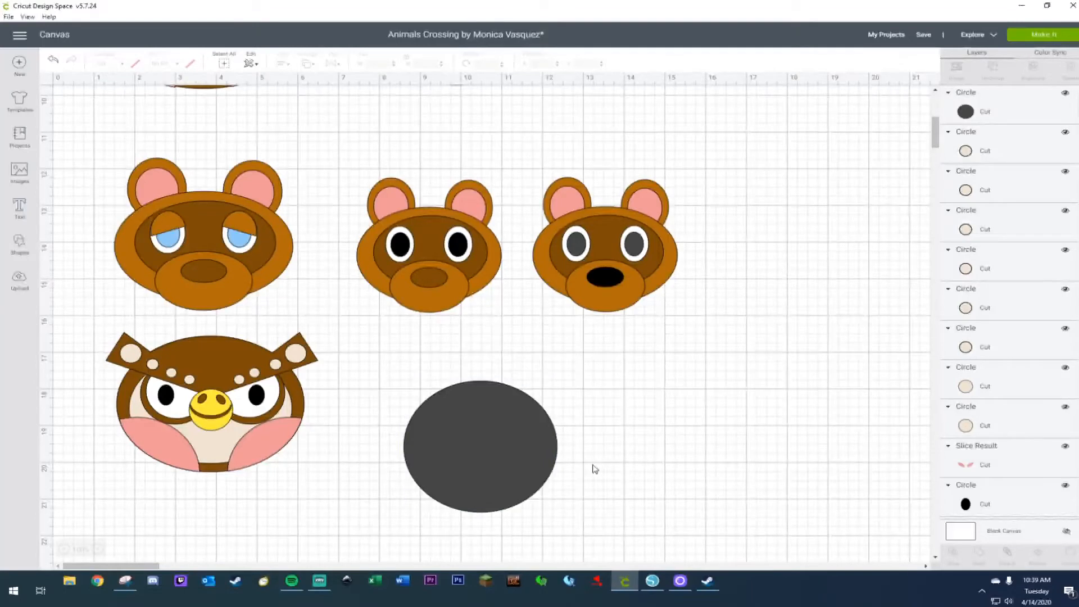
left_click(504, 467)
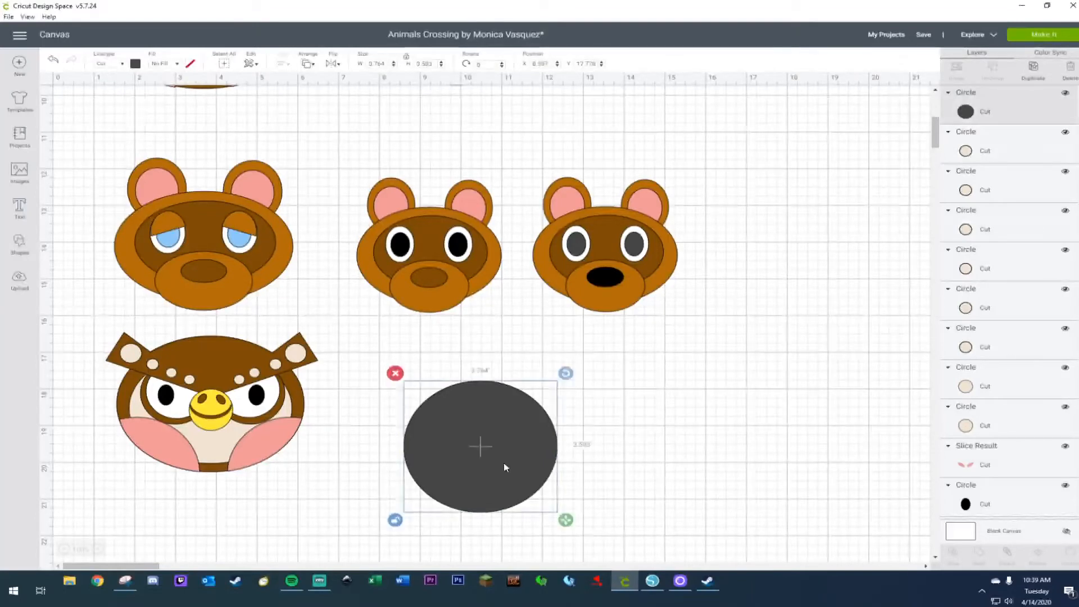
left_click(391, 349)
Insert a second circle, shrink it to about 1.65 in, and place it at the head's upper left as an ear.
left_click(25, 242)
left_click(104, 180)
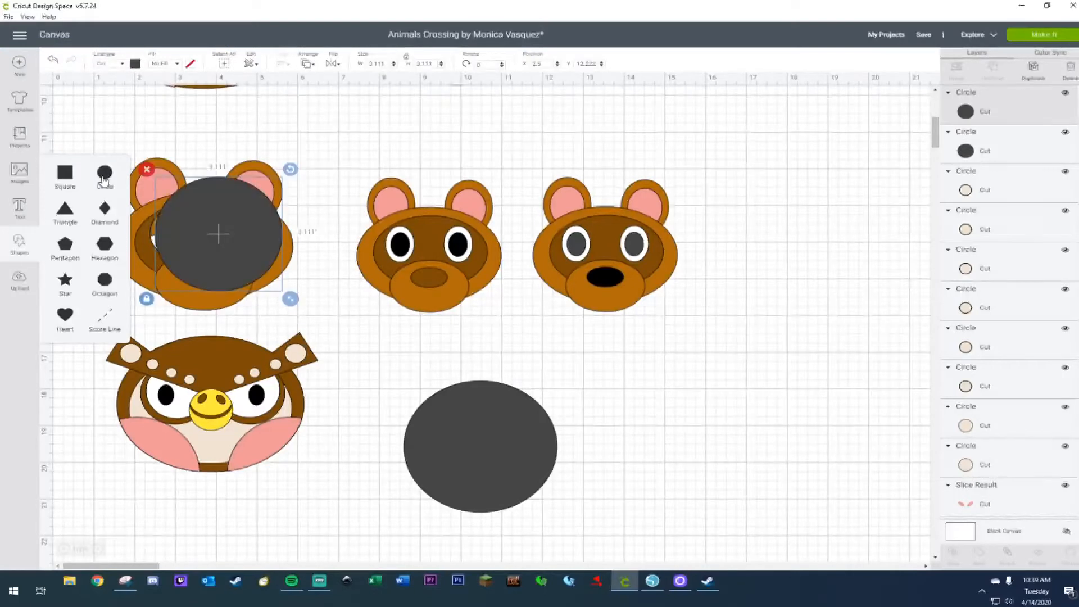
left_click_drag(216, 234, 492, 375)
left_click_drag(561, 427, 432, 388)
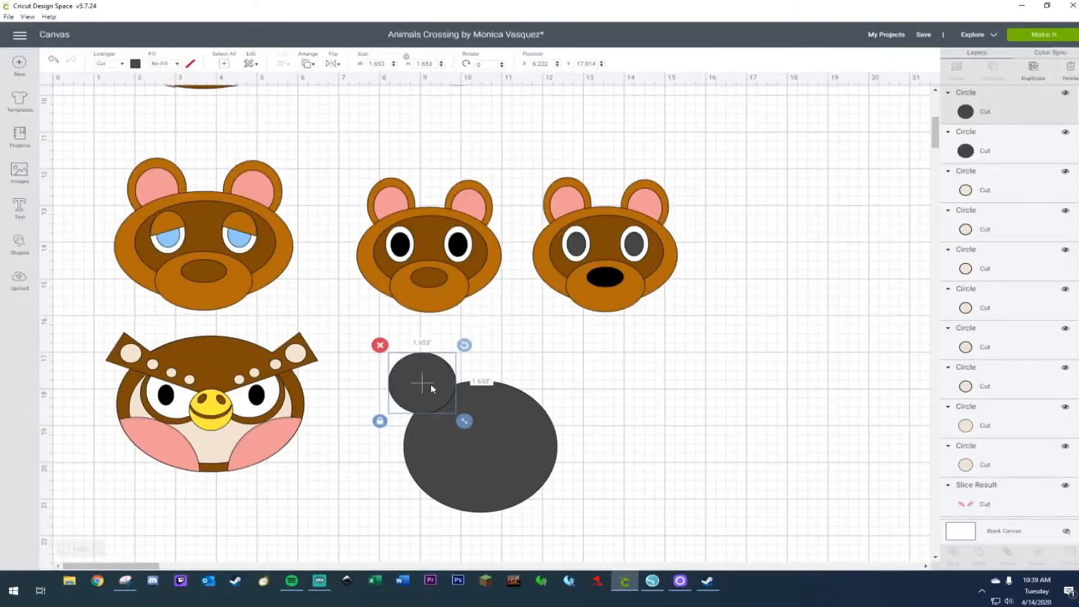
Duplicate the ear circle and place the copy at the head's upper right.
key("ctrl+d")
left_click_drag(450, 402, 576, 373)
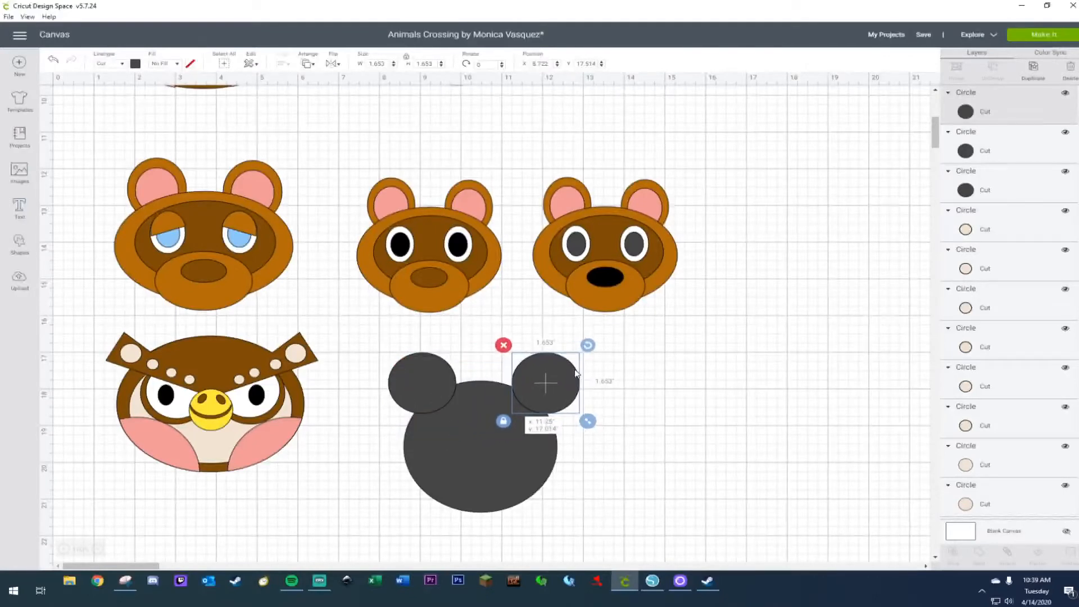
left_click_drag(576, 373, 570, 372)
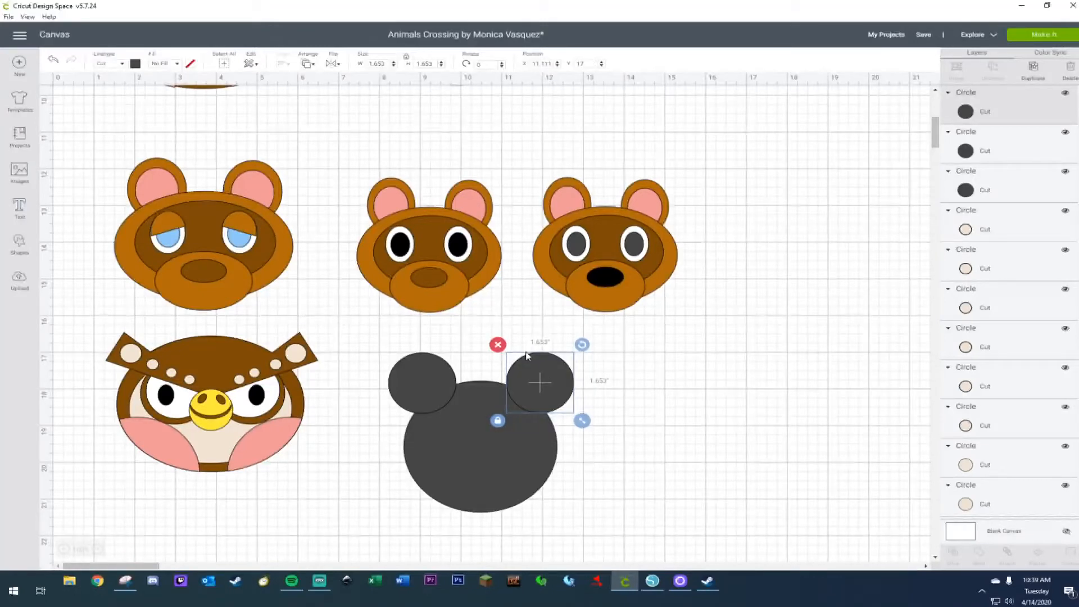
Center the two ear circles vertically with each other.
left_click(393, 344)
left_click(422, 368)
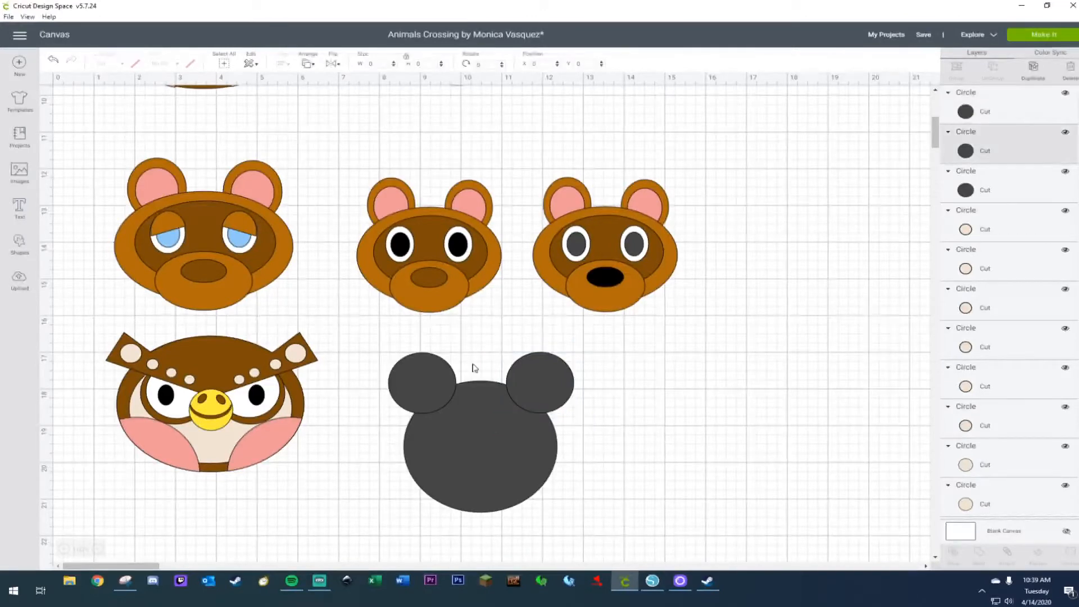
left_click(536, 367, "shift")
left_click(280, 63)
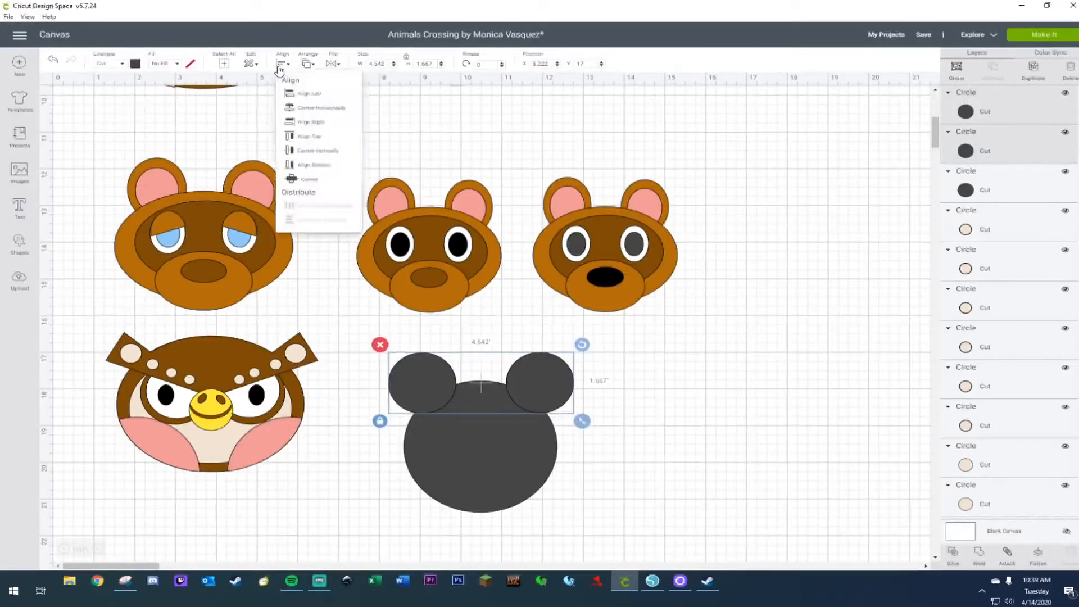
left_click(301, 151)
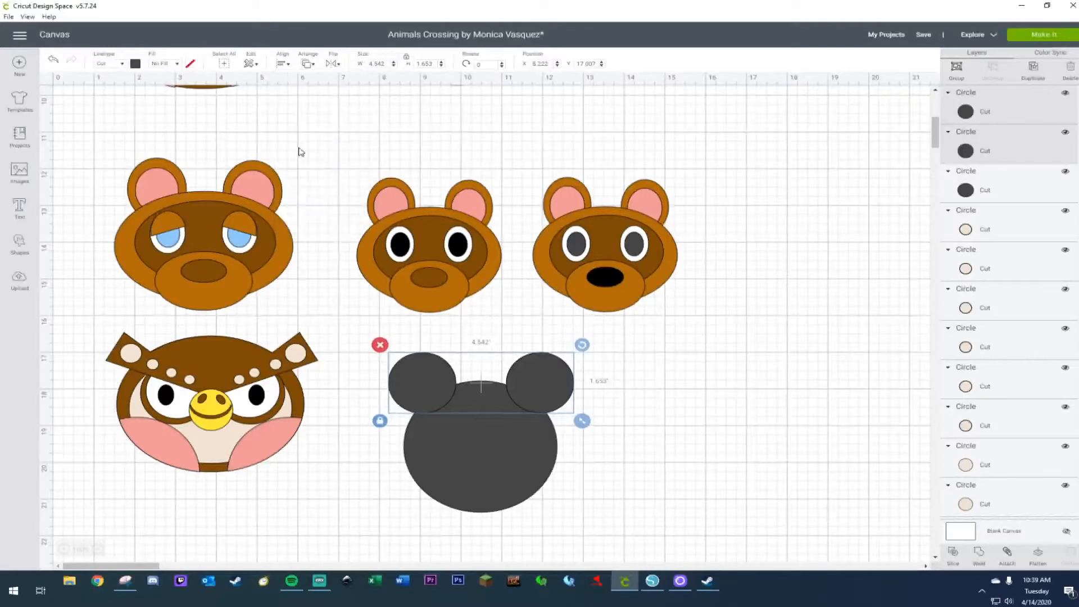
left_click(643, 450)
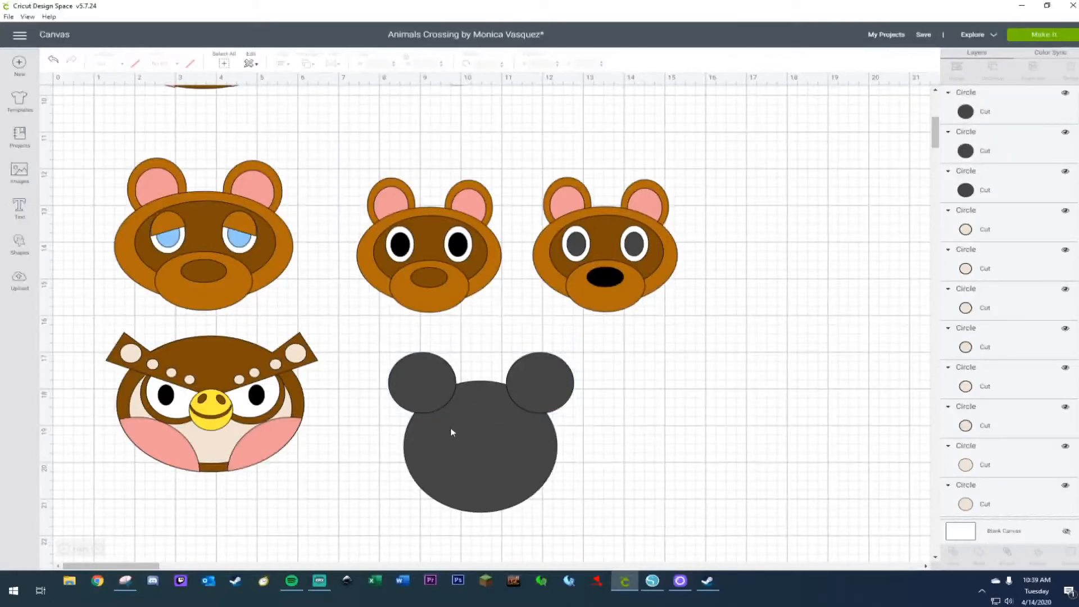
Copy the left ear circle and set the copy aside in the empty space to the right of the new head.
left_click(425, 388)
key("ctrl+c")
key("ctrl+v")
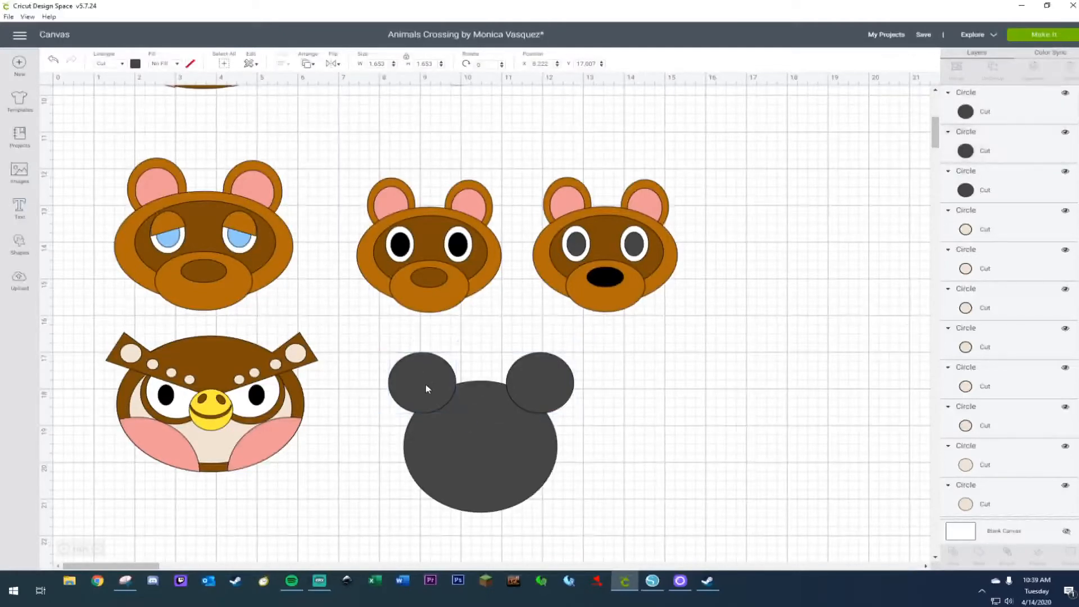
left_click_drag(441, 401, 694, 407)
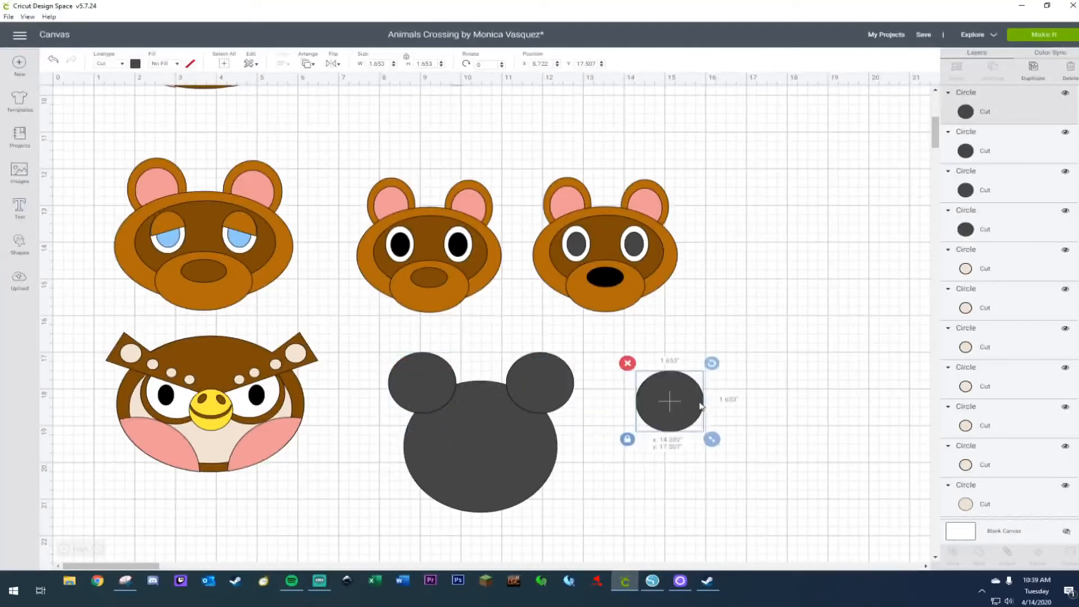
Weld the large head circle and its two ear circles into one shape and colour it light aqua.
left_click_drag(368, 338, 574, 527)
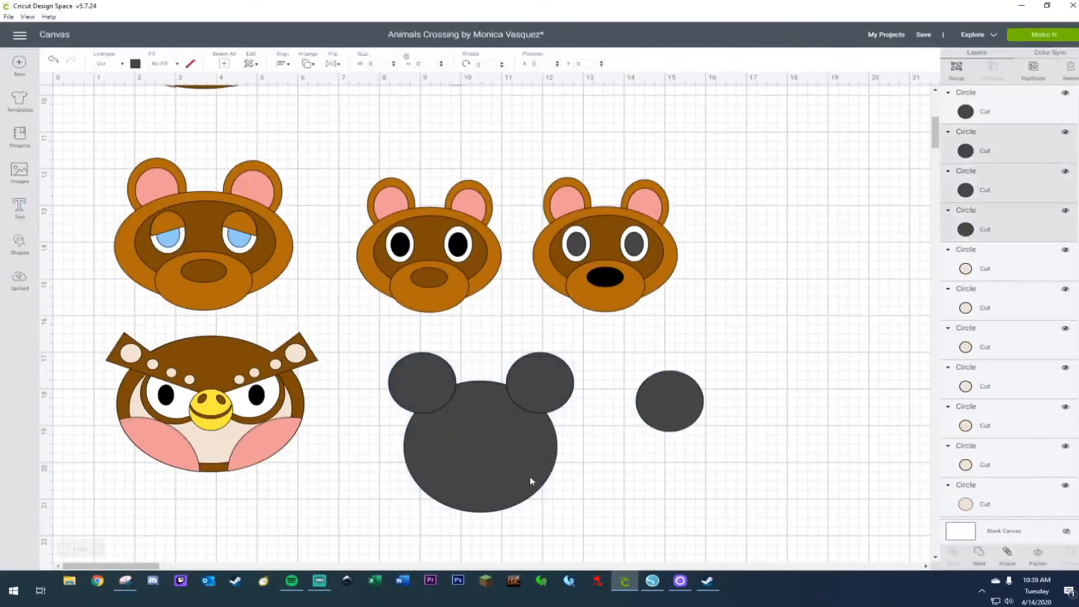
right_click(508, 454)
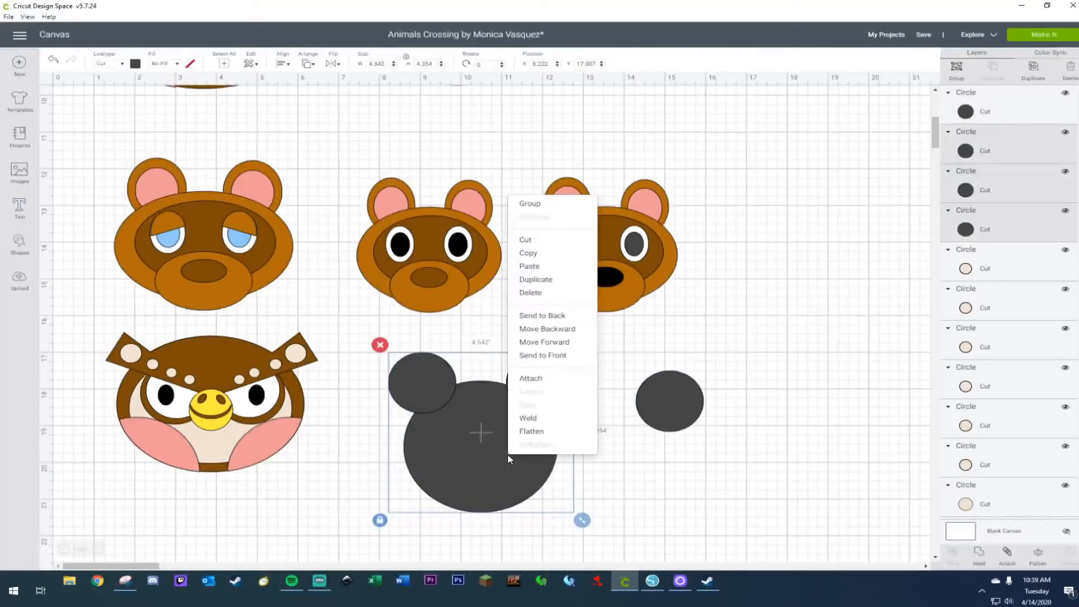
left_click(530, 418)
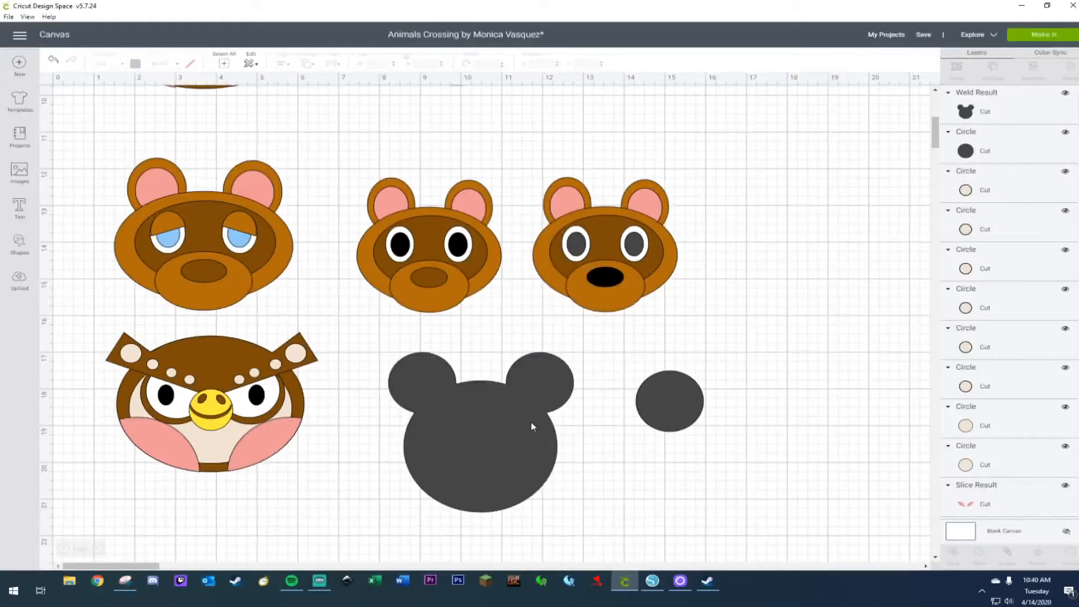
left_click(496, 428)
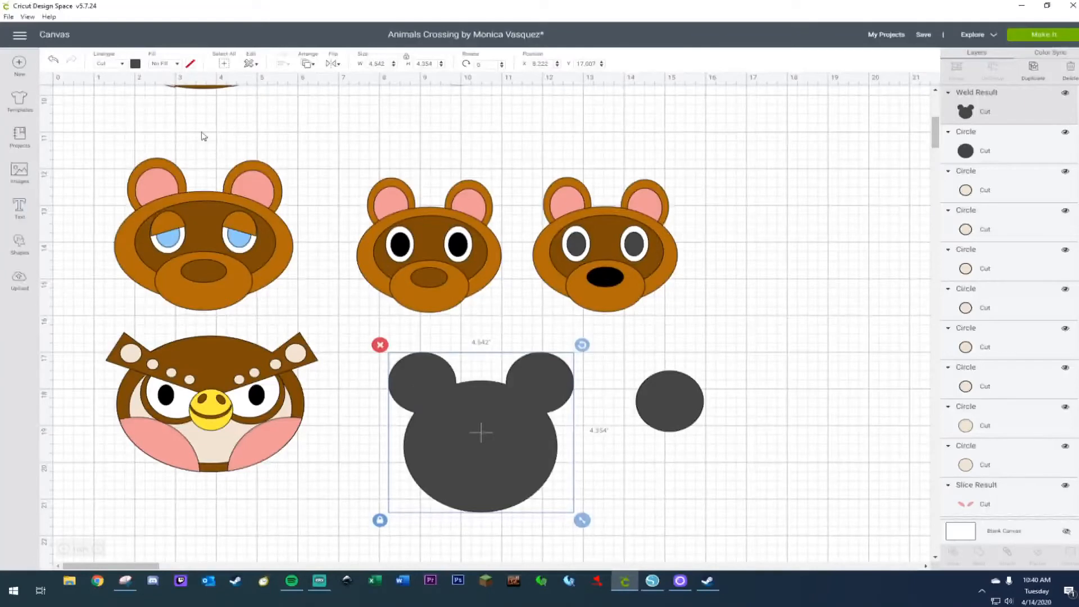
left_click(135, 65)
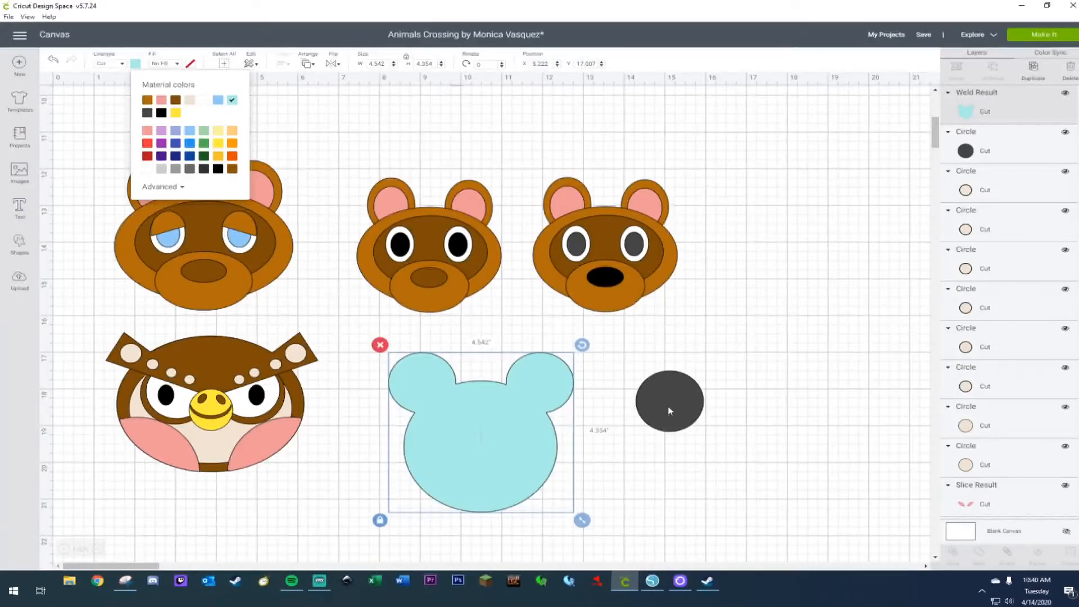
Bring the spare dark circle in front of the head, fit it inside the left ear at about 1.24 in, and colour it white.
left_click_drag(657, 406, 422, 393)
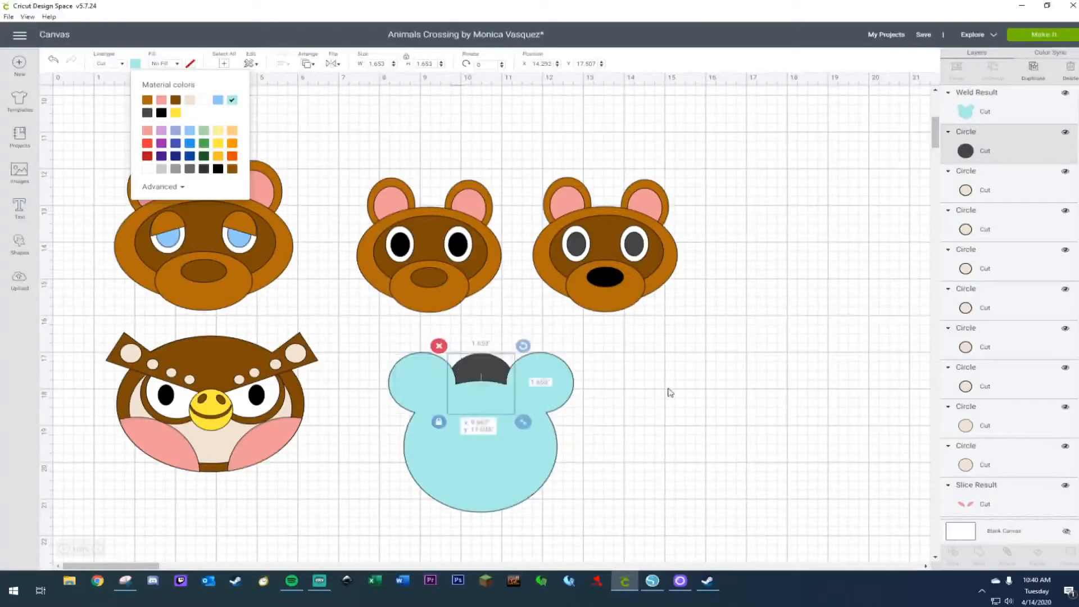
right_click(668, 388)
left_click(695, 419)
left_click_drag(677, 406, 492, 416)
left_click_drag(432, 389, 419, 383)
left_click_drag(458, 415, 421, 386)
left_click(136, 65)
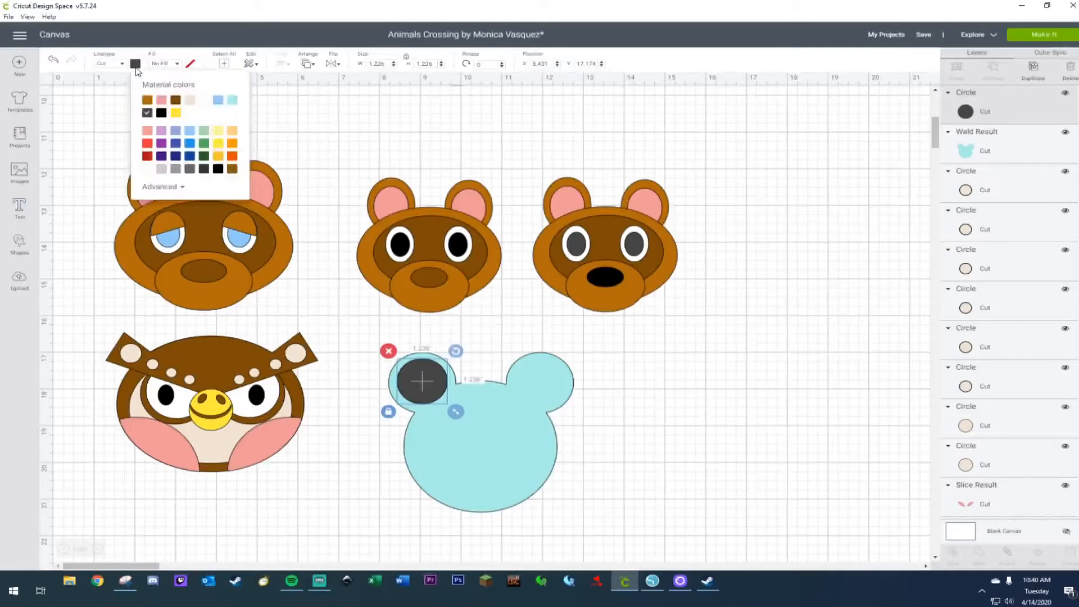
left_click(204, 101)
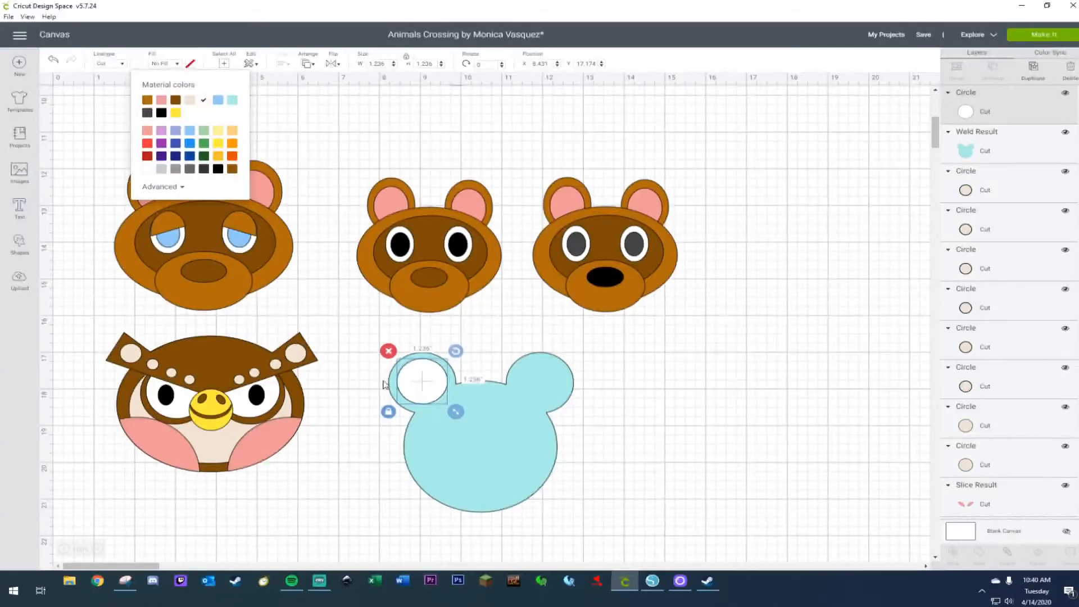
Duplicate the white circle, shrink the copy to about 1.03 in, colour it black, and center it inside the white one.
key("ctrl+d")
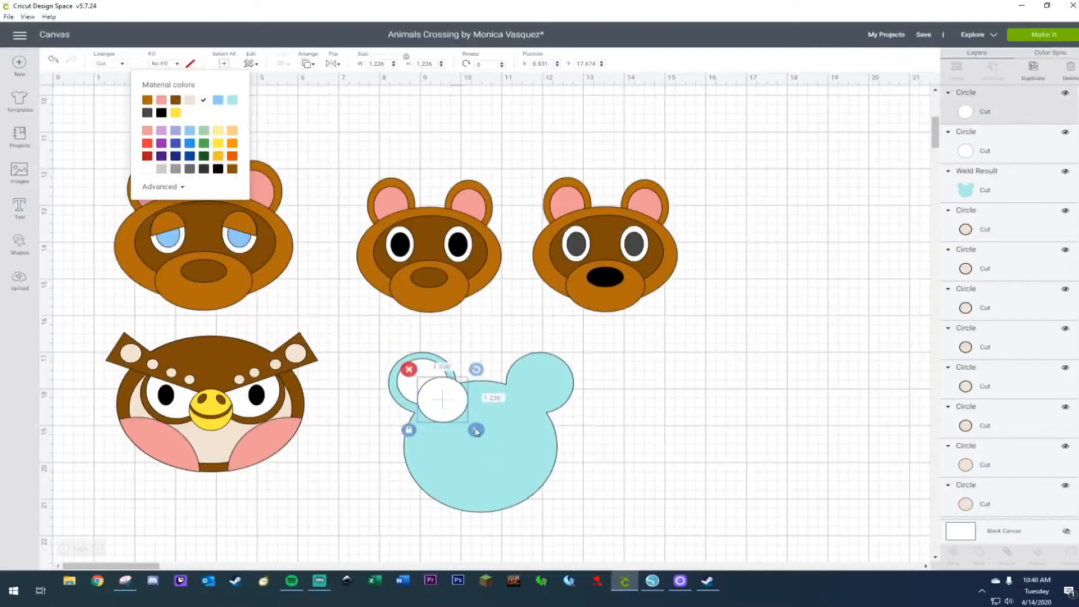
left_click_drag(476, 430, 468, 422)
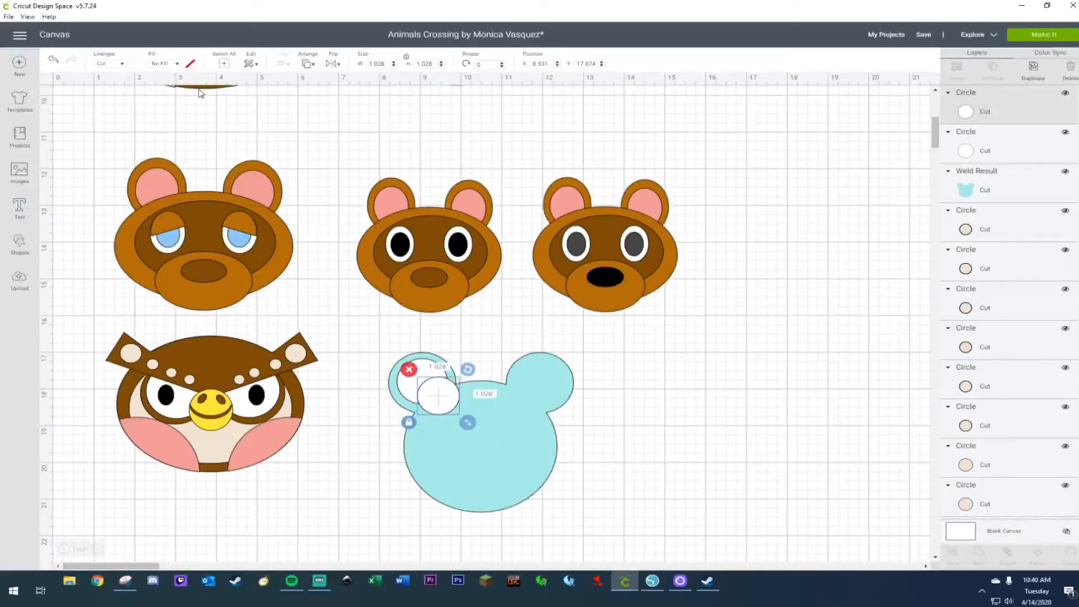
left_click(135, 64)
left_click(161, 112)
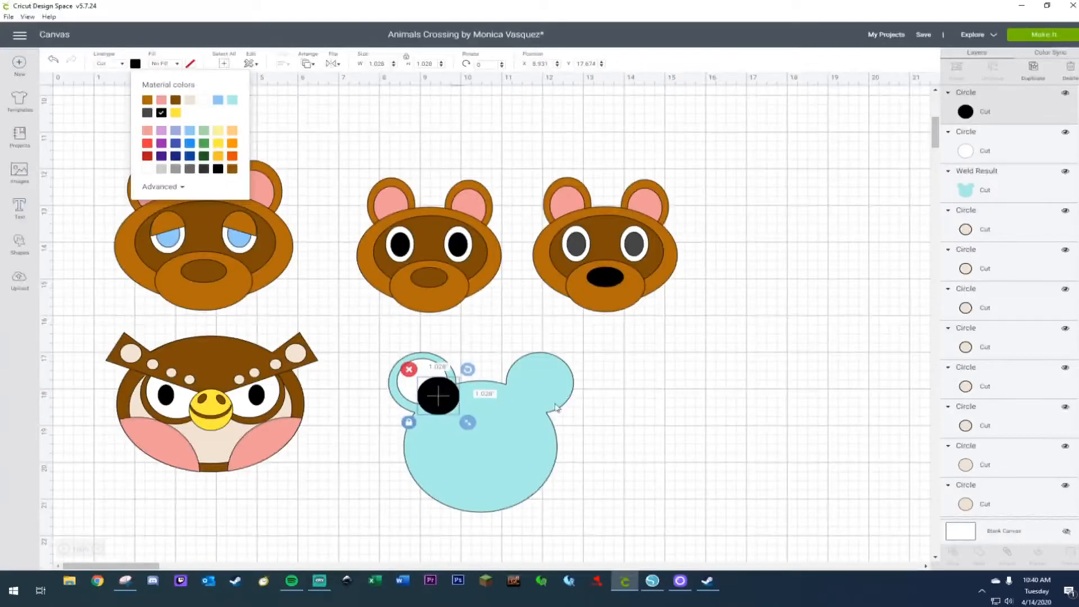
left_click_drag(436, 393, 423, 384)
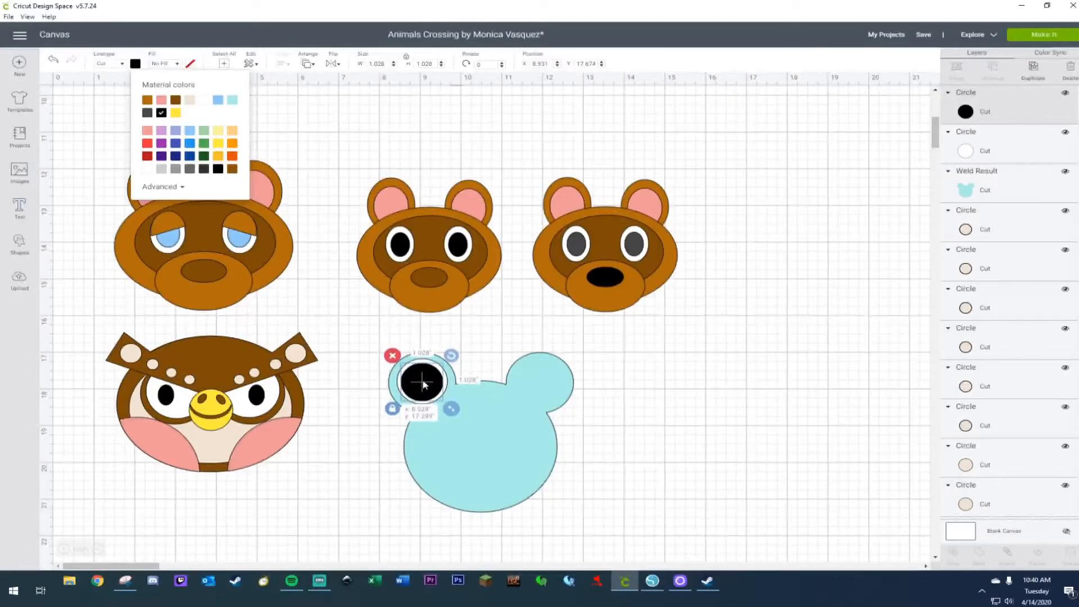
Copy the black circle, colour the copy yellow, shrink it to about 0.86 in, and center it inside the black one.
key("ctrl+c")
key("ctrl+v")
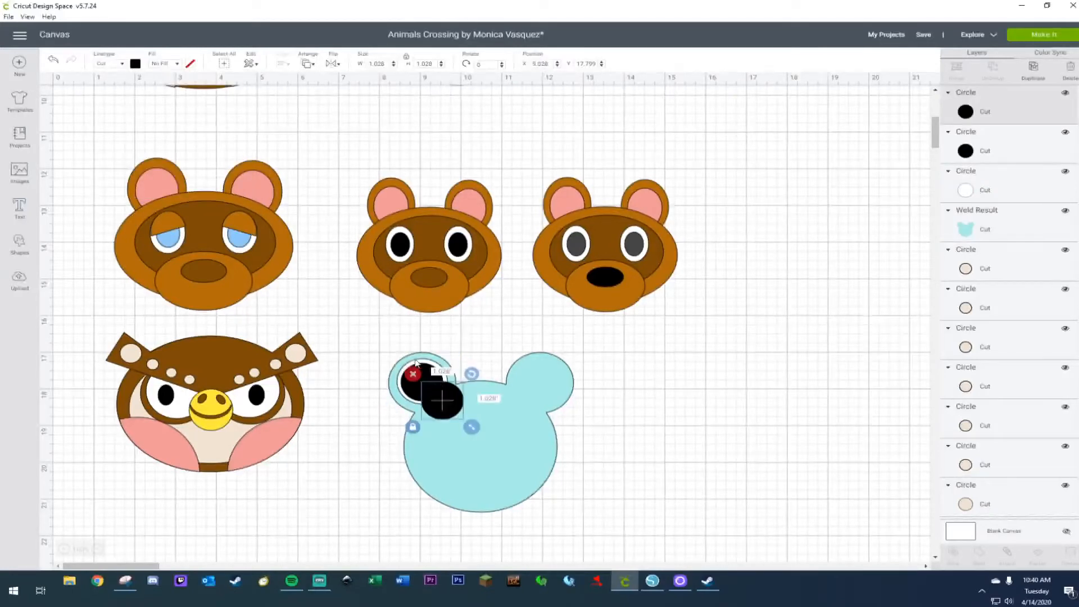
left_click(135, 63)
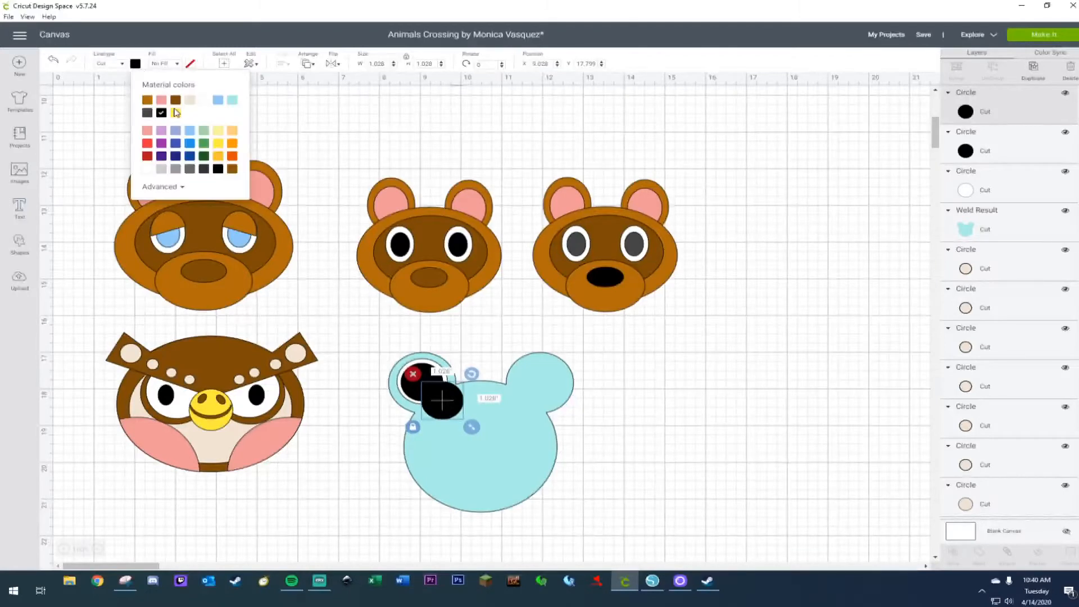
left_click(176, 113)
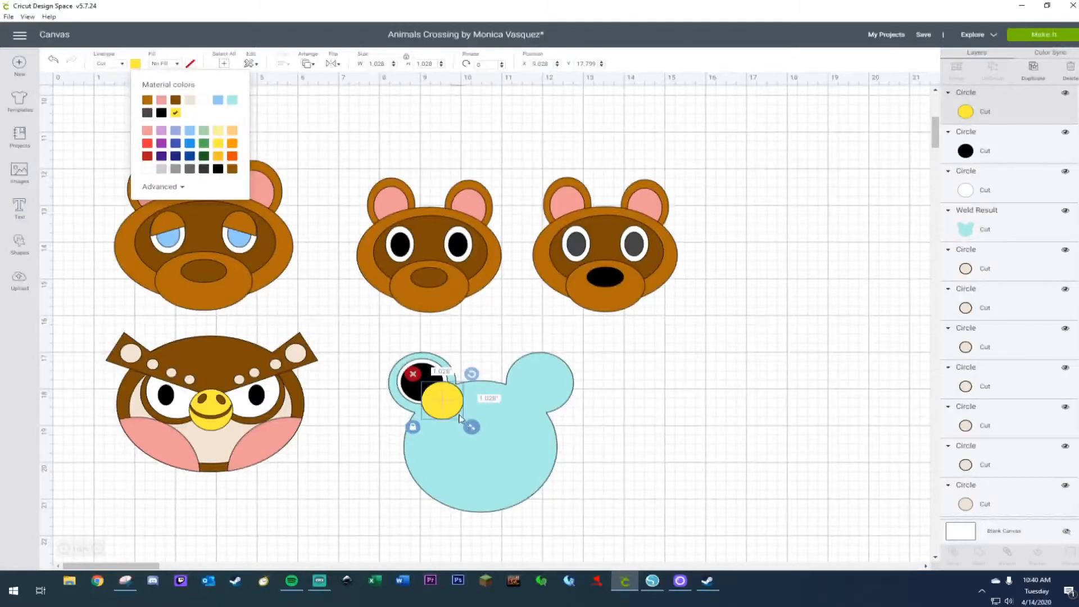
left_click_drag(475, 434, 426, 391)
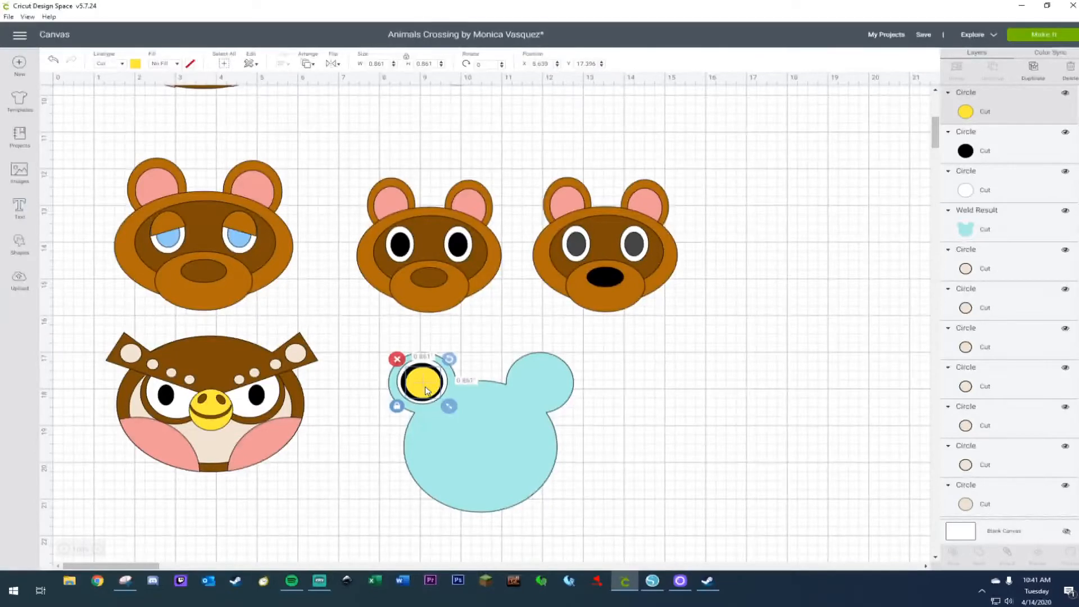
left_click_drag(419, 384, 419, 385)
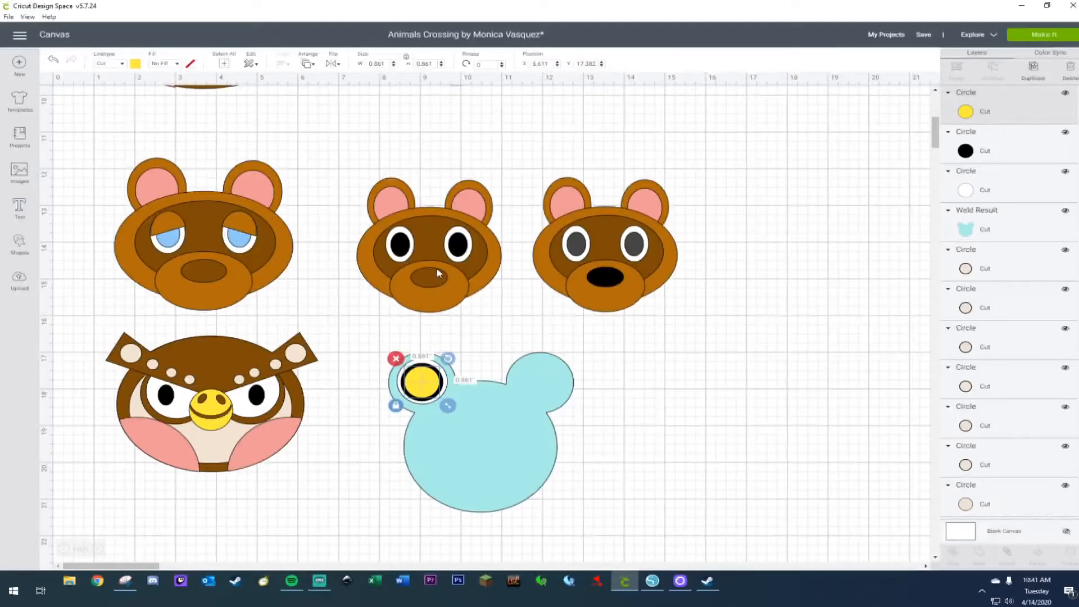
left_click(688, 404)
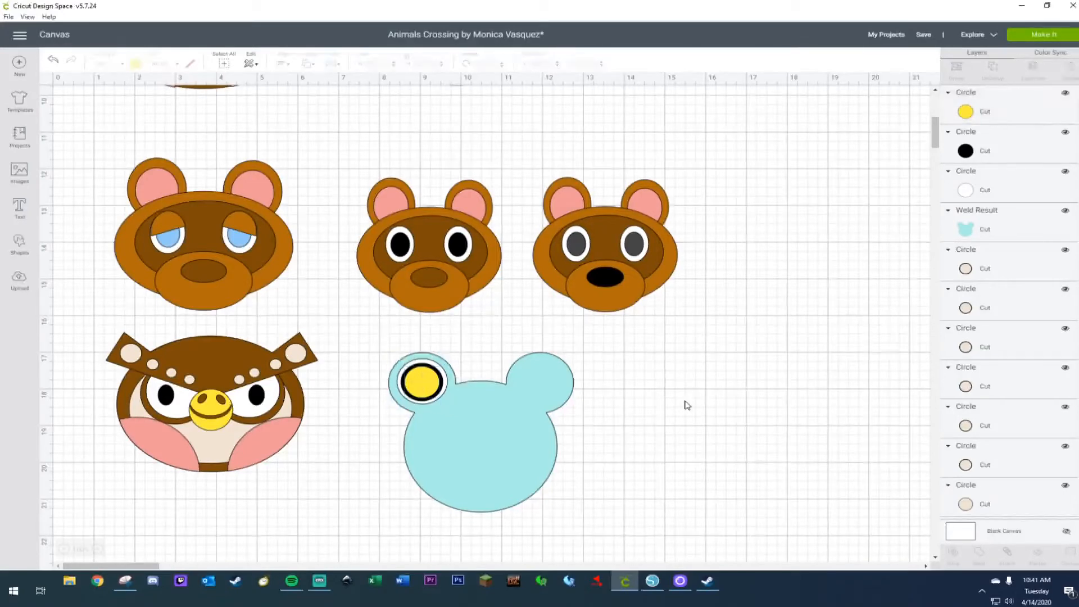
Try white as the colour of the eye's inner yellow circle and set it back to yellow.
left_click(418, 391)
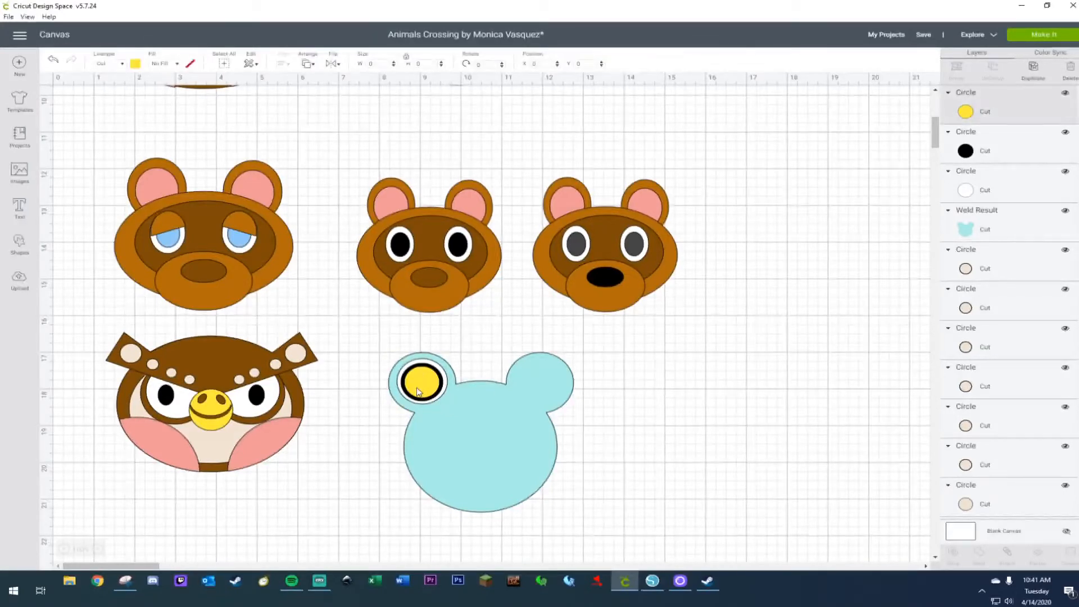
left_click(135, 63)
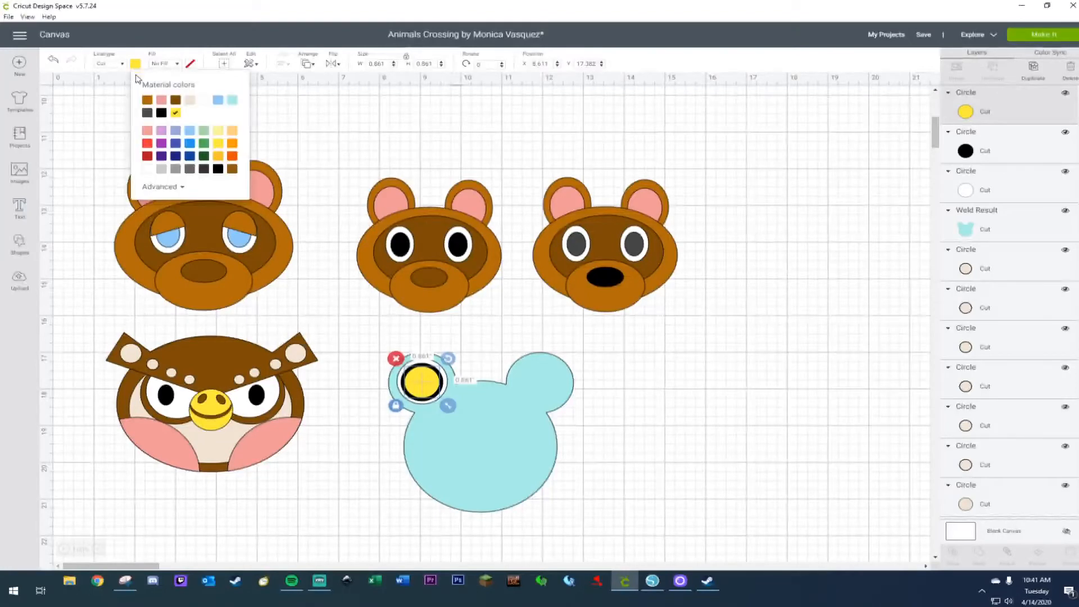
left_click(147, 168)
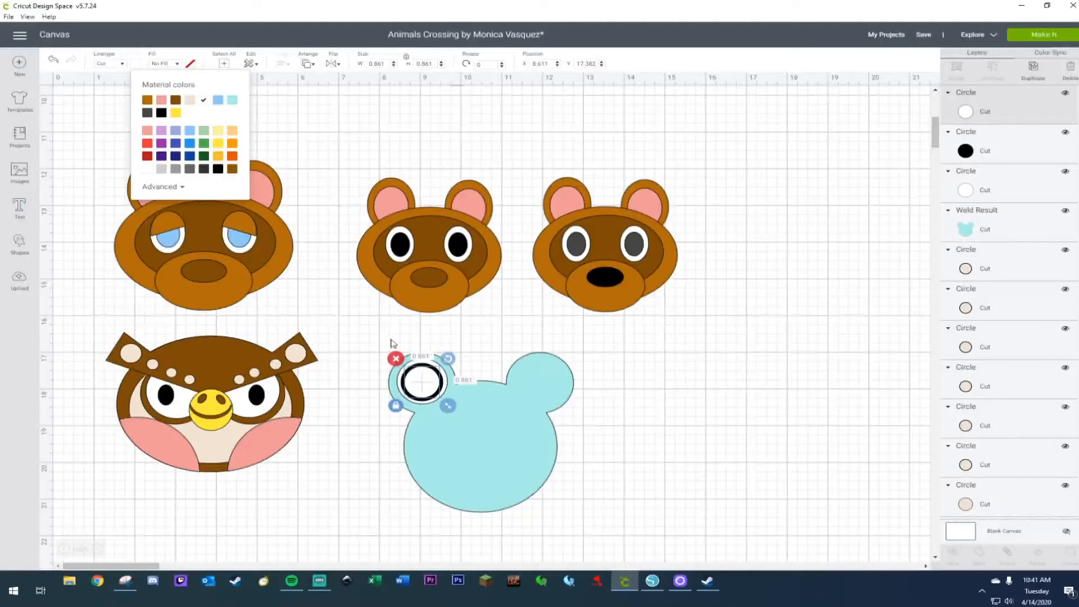
left_click(175, 113)
left_click(654, 449)
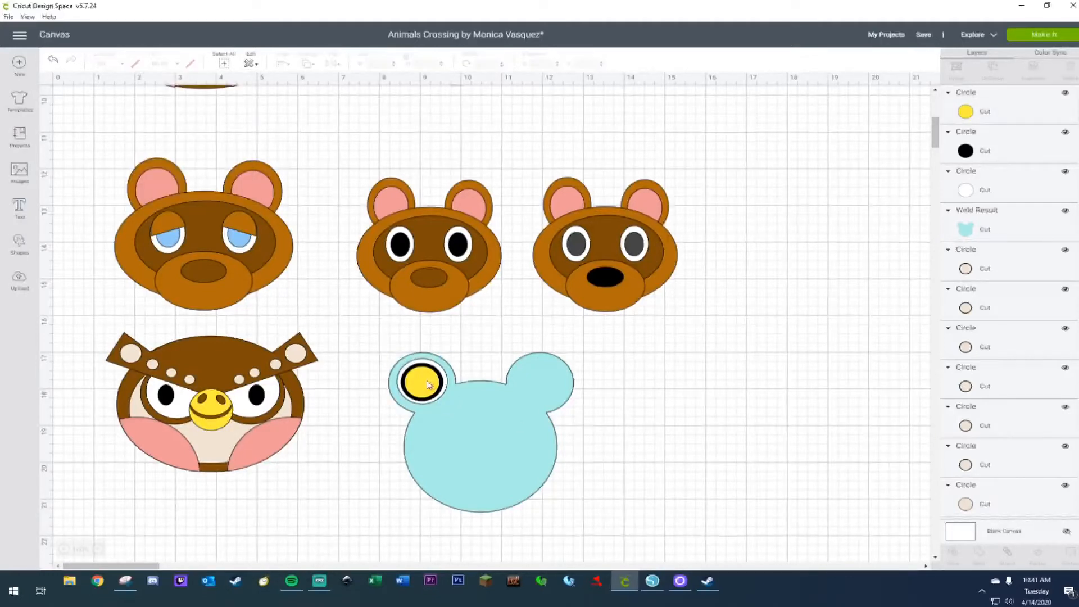
Copy the yellow eye circle, shrink the copy to about 0.40 in, and colour it white as a highlight.
left_click(427, 384)
key("ctrl+c")
key("ctrl+v")
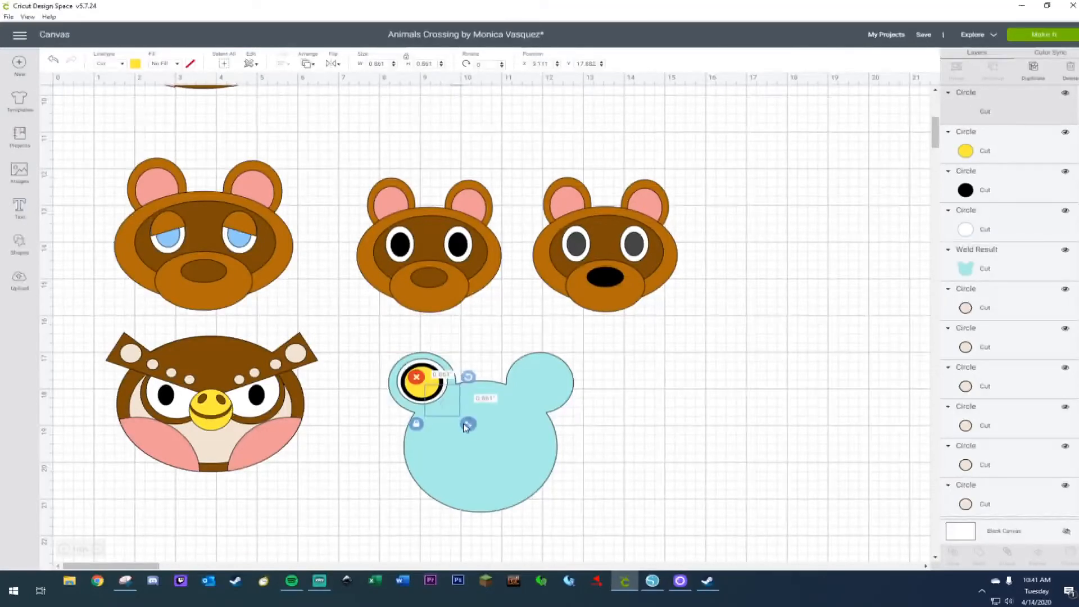
left_click_drag(466, 427, 453, 425)
left_click(135, 63)
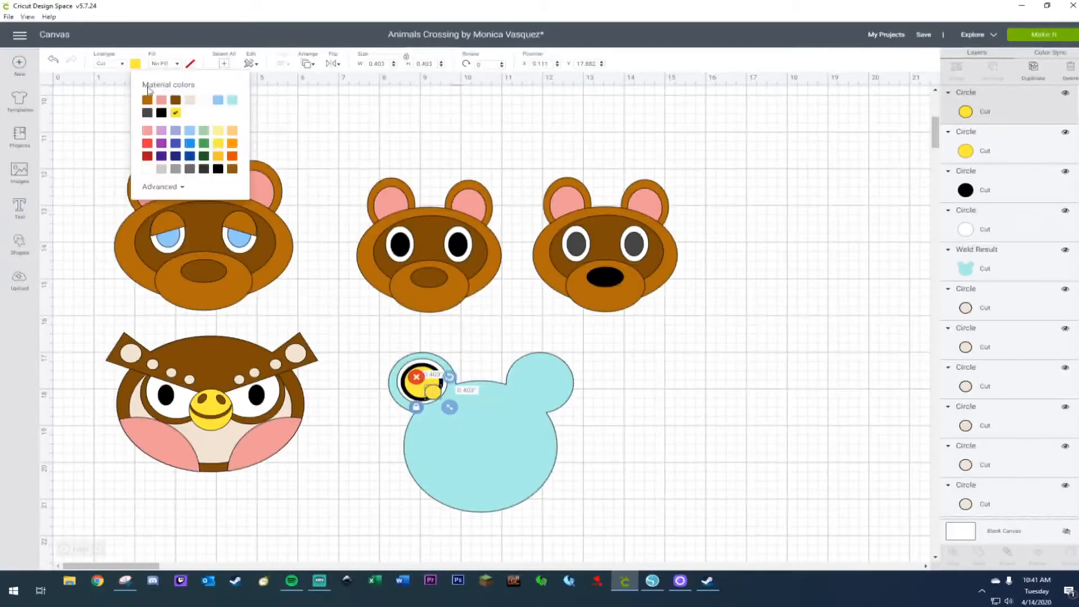
left_click(203, 102)
left_click(677, 353)
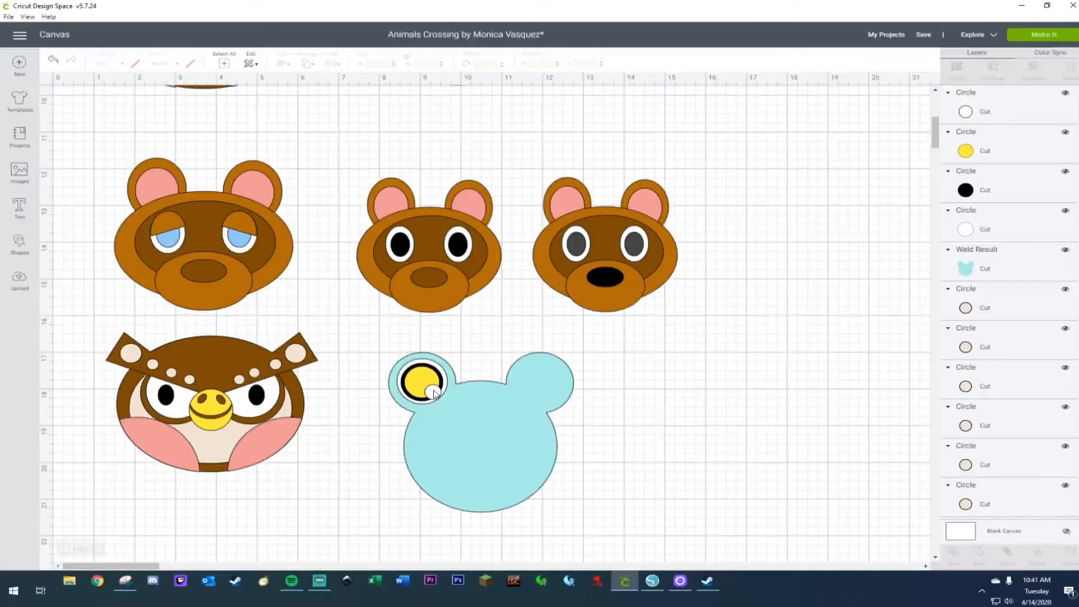
Position the small white highlight circle over the left edge of the yellow eye circle.
left_click_drag(434, 392, 407, 383)
left_click(524, 344)
left_click(405, 388)
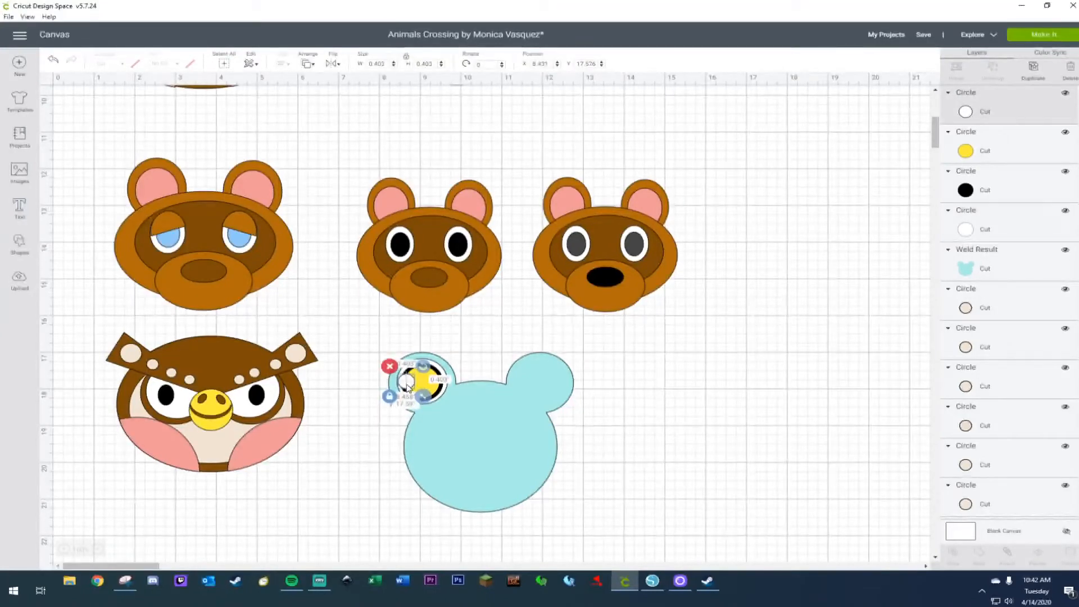
left_click(386, 340)
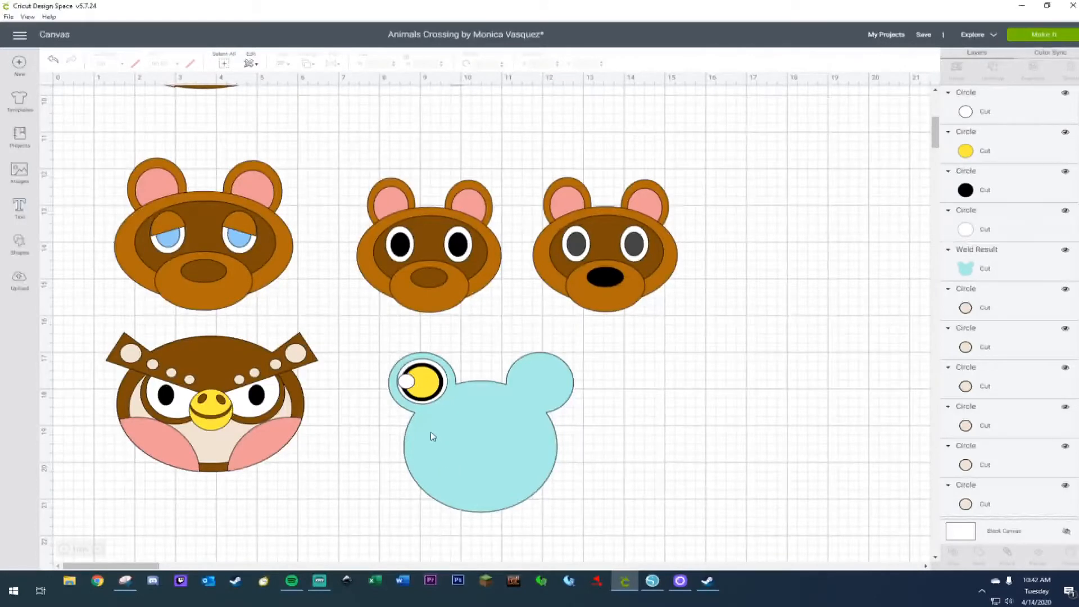
left_click_drag(383, 344, 464, 420)
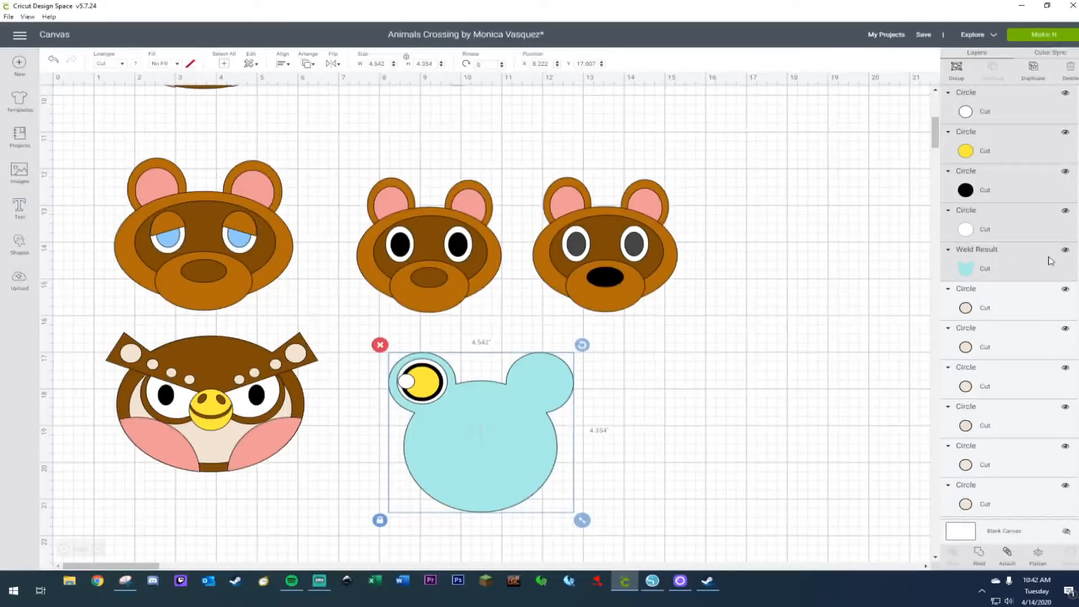
left_click(1065, 250)
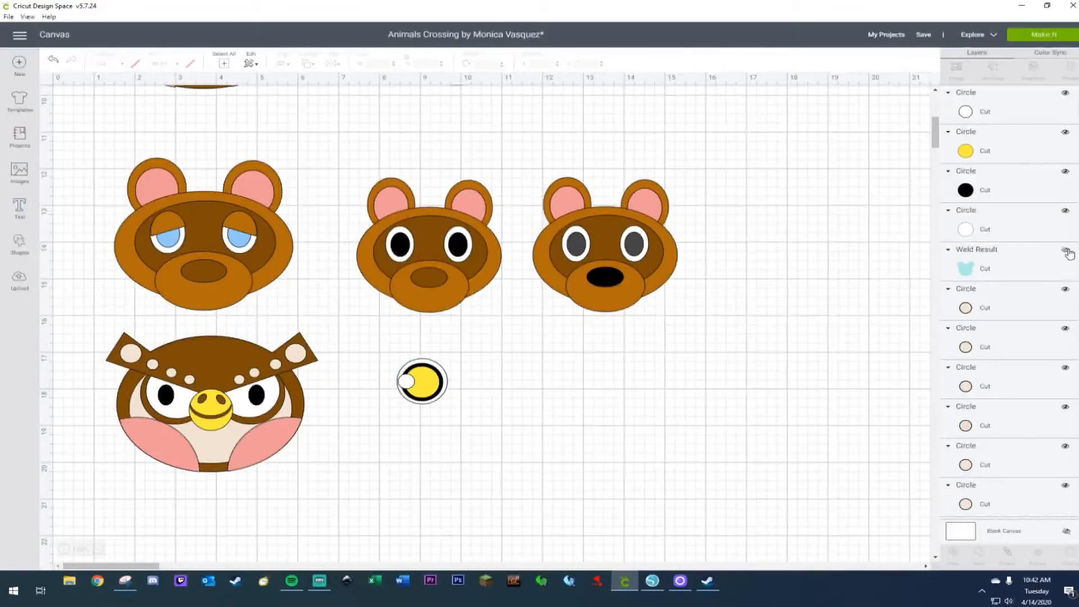
left_click(1066, 250)
left_click(734, 390)
Duplicate the four circles of the left eye together and place the copy inside the head's right round bump.
left_click(1006, 229)
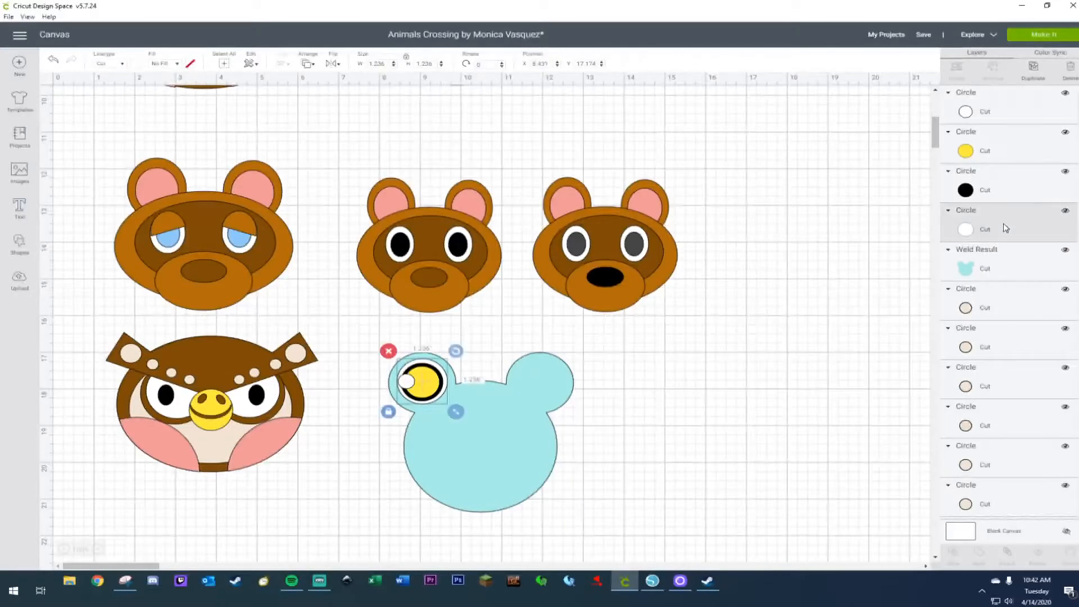
left_click(1004, 187, "shift")
left_click(994, 145, "shift")
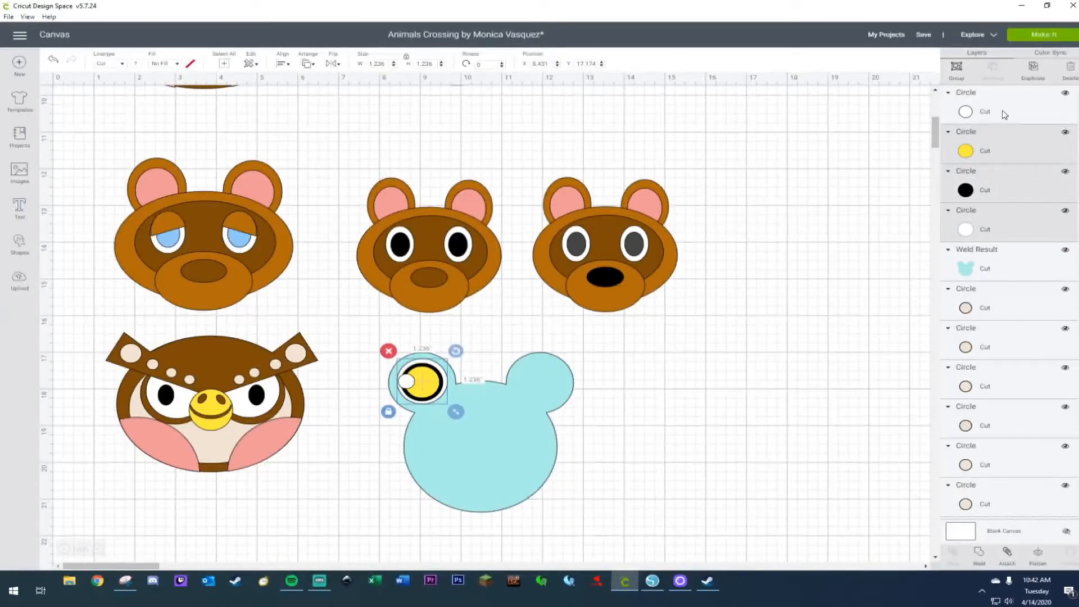
left_click(1005, 115, "shift")
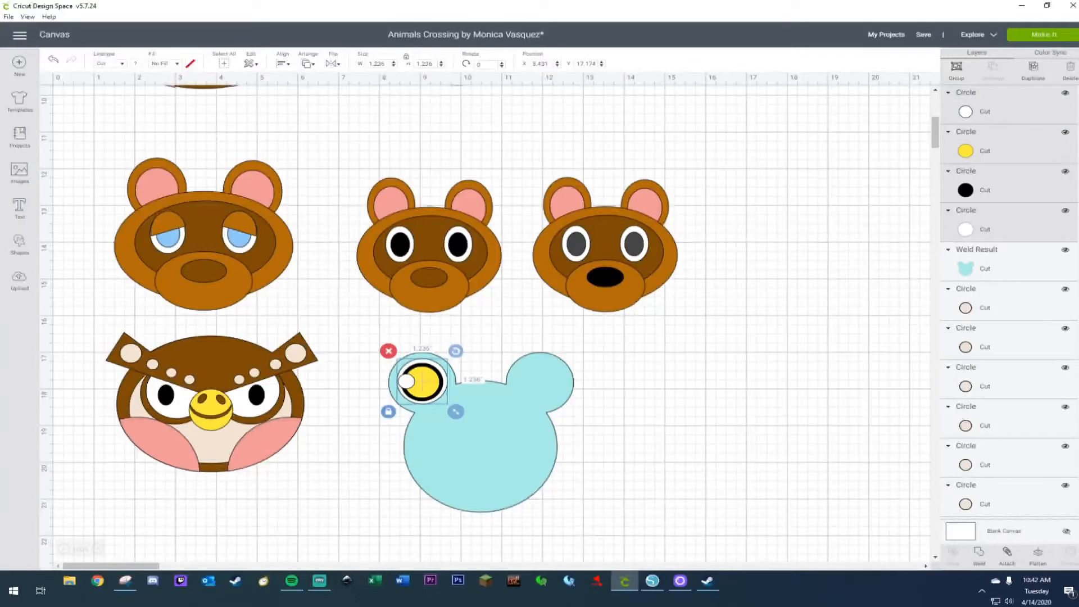
right_click(422, 393)
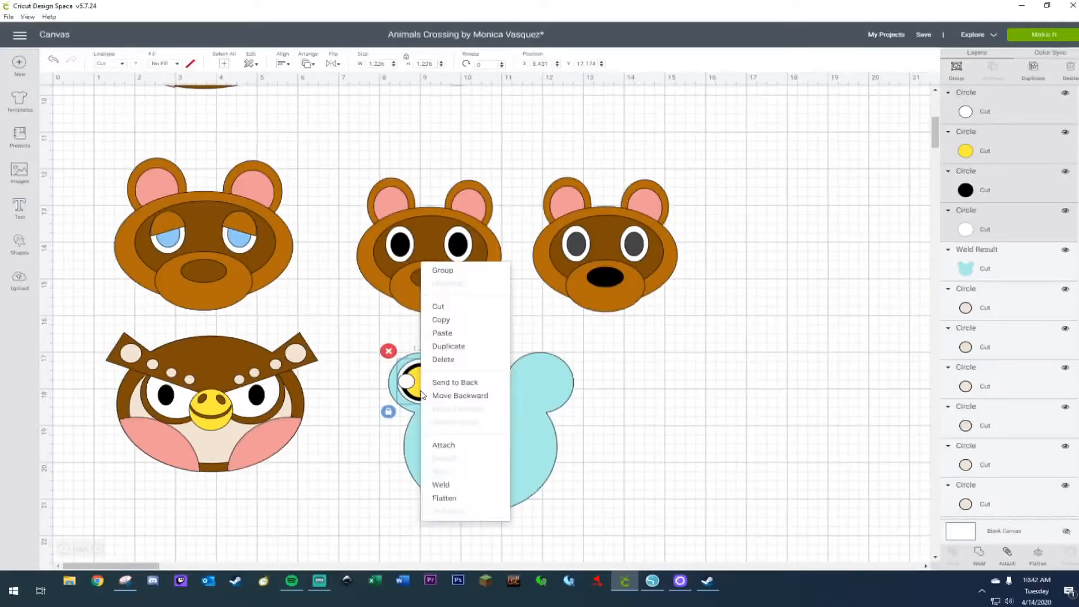
left_click(449, 346)
left_click_drag(452, 406, 554, 393)
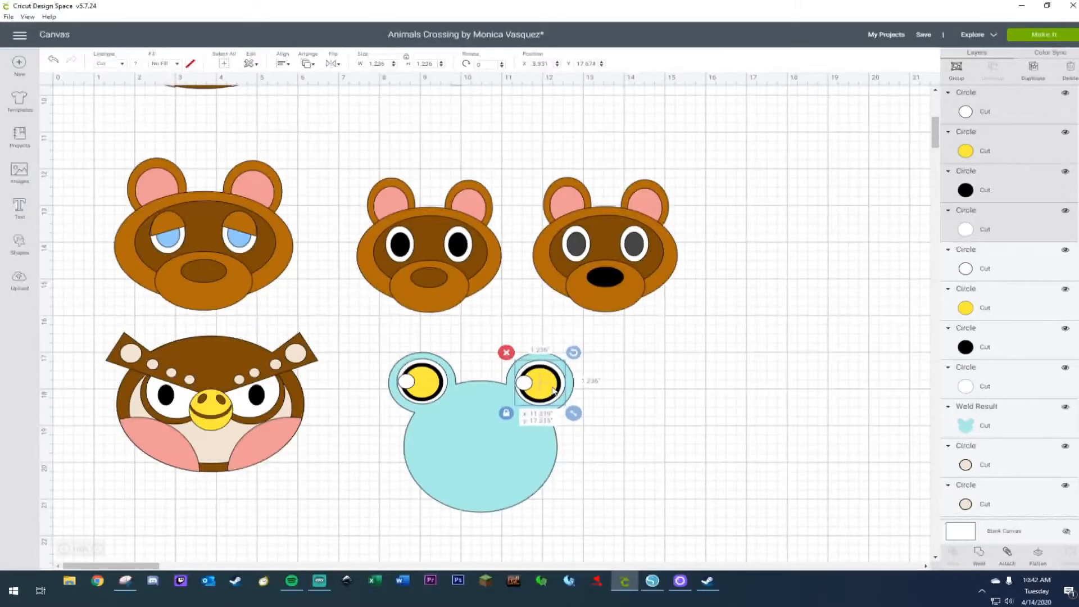
left_click(639, 399)
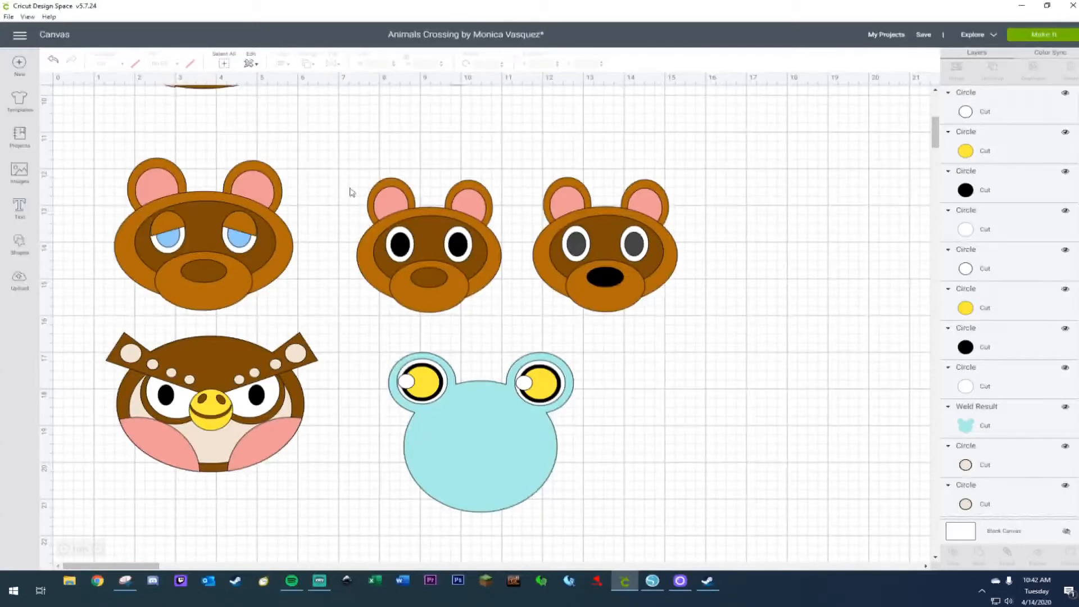
Add a circle beside the frog face and place a copy of the aqua head shape over it.
scroll(344, 419, "down", 2)
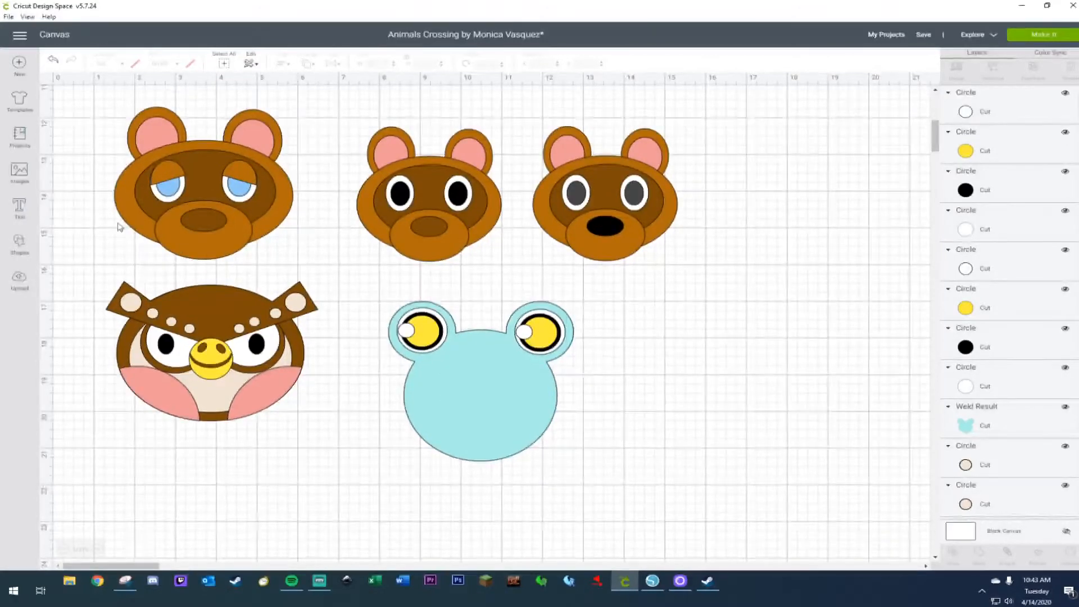
left_click(12, 250)
left_click(114, 178)
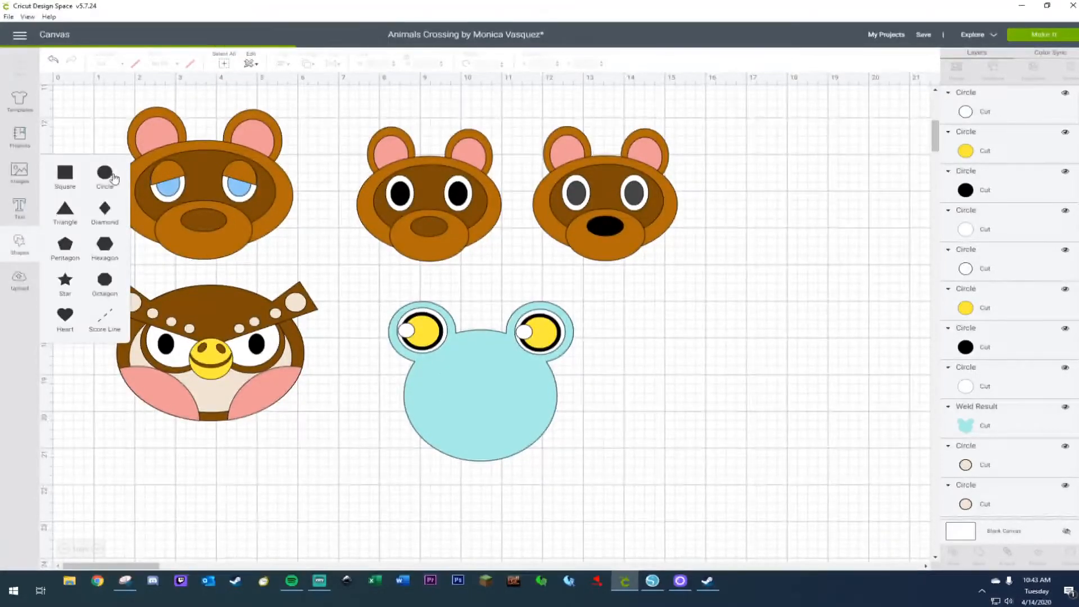
left_click_drag(205, 197, 706, 337)
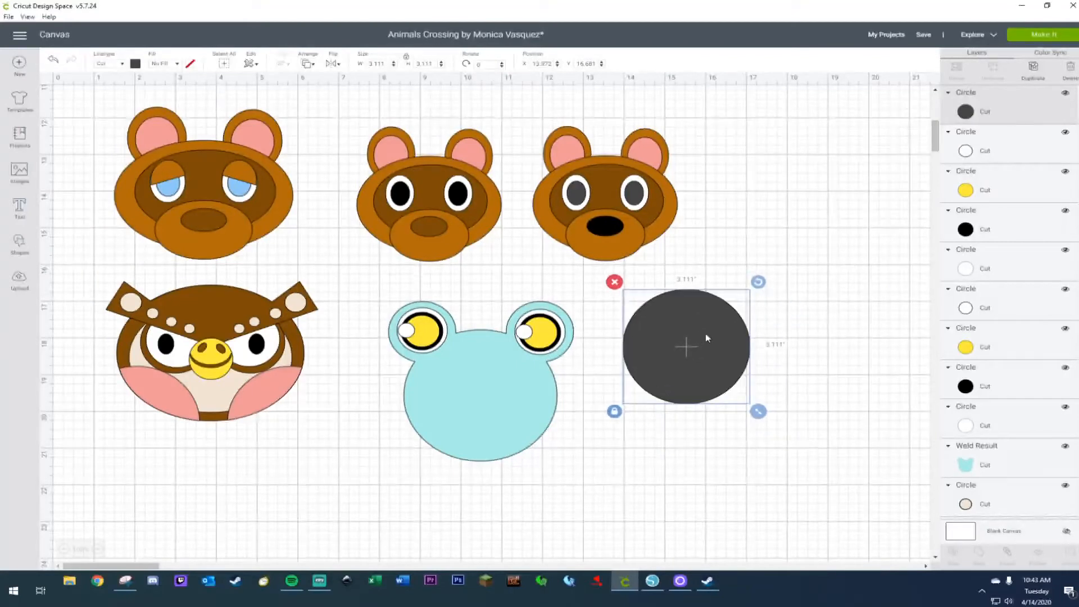
left_click(483, 391)
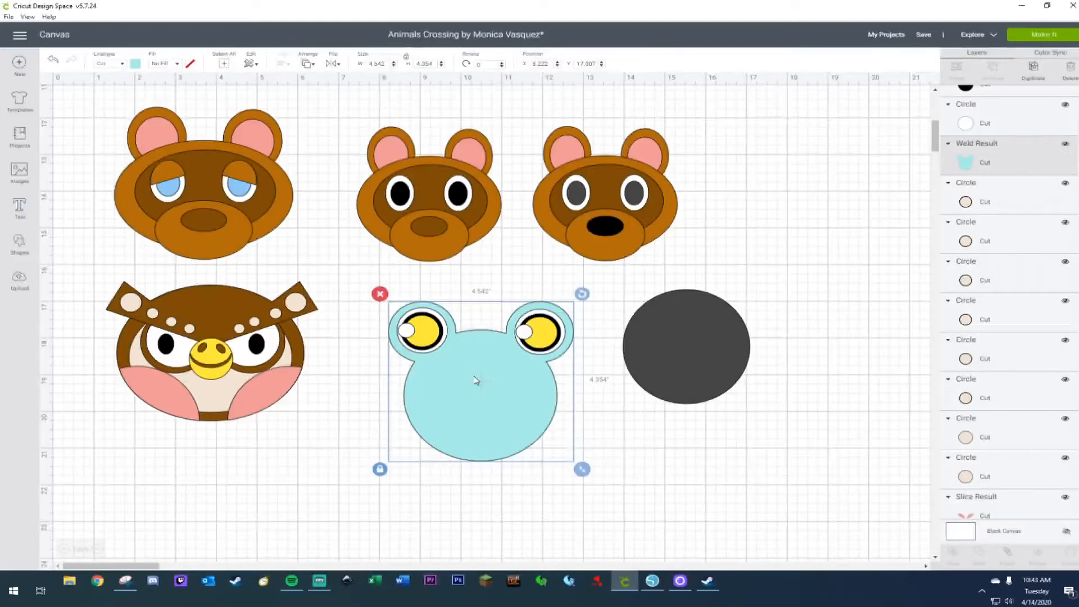
key("ctrl+v")
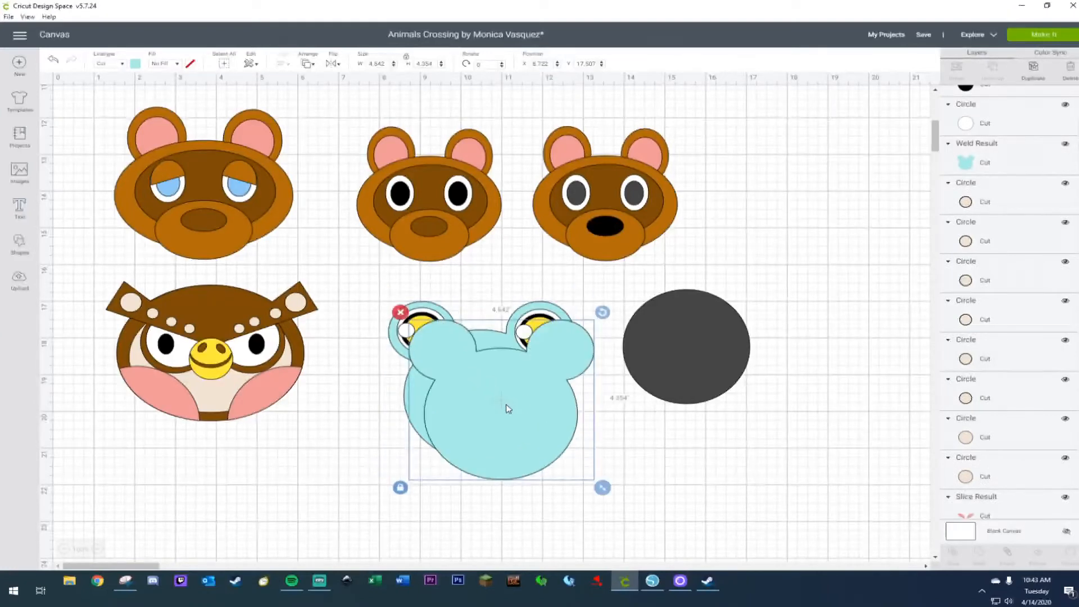
left_click_drag(509, 413, 771, 404)
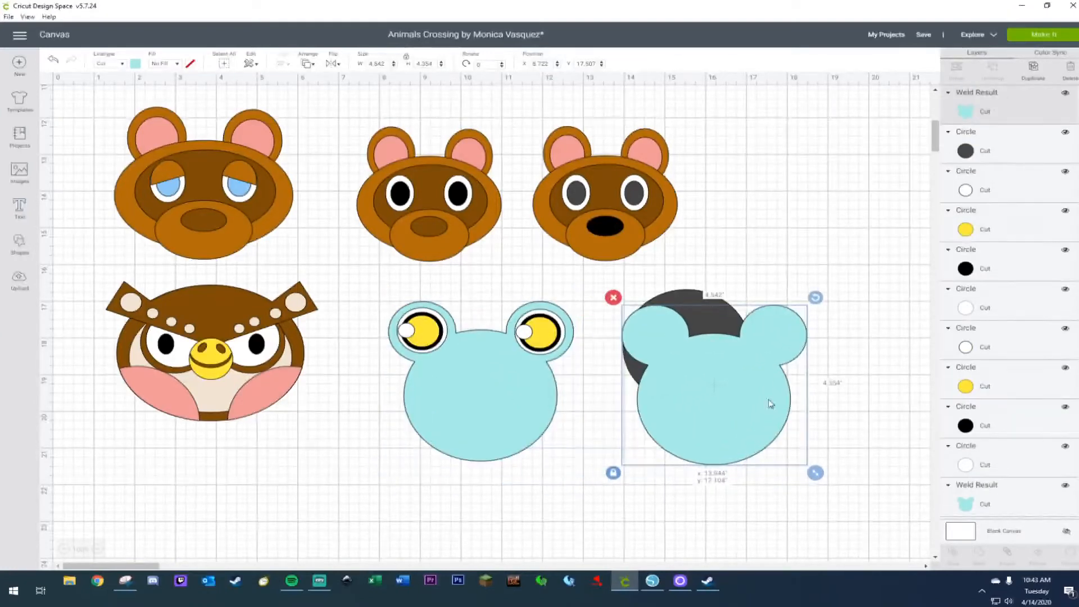
Bring the dark circle to the front, stretch it to about 3.67 by 3.10 in, and centre it over the upper part of the head copy.
left_click(714, 301)
right_click(694, 291)
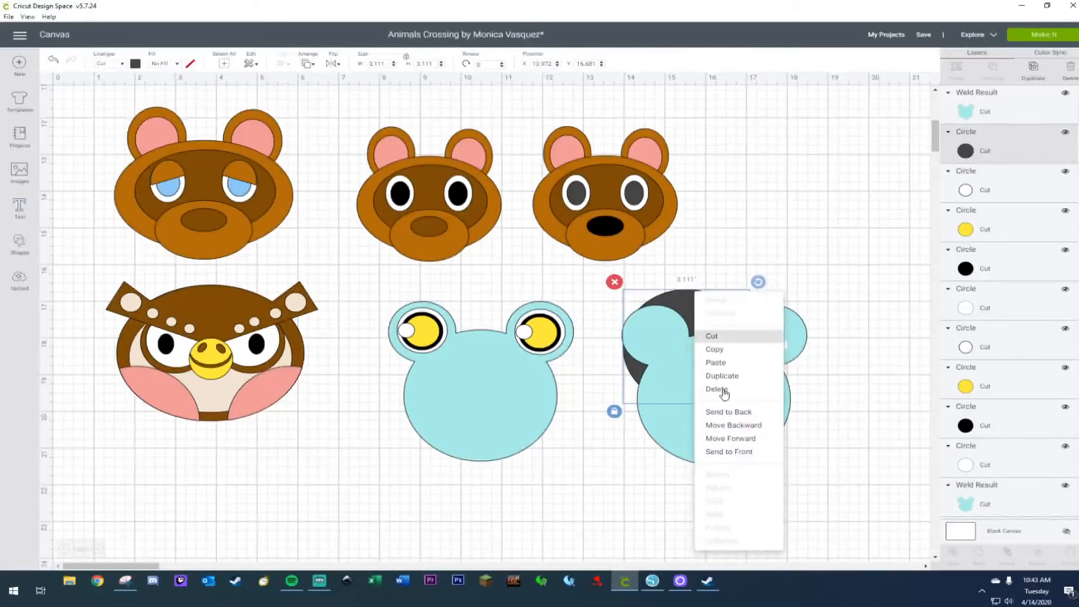
left_click(725, 453)
left_click_drag(694, 339, 702, 407)
left_click(622, 428)
left_click_drag(776, 433, 809, 428)
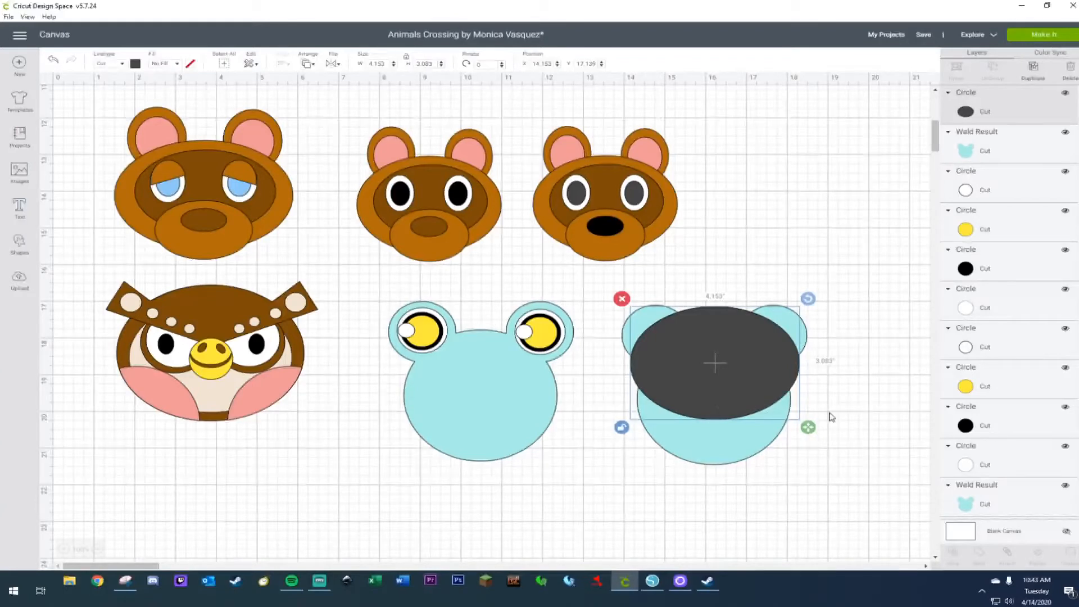
left_click_drag(808, 427, 771, 418)
mouse_move(723, 376)
left_mouse_down()
mouse_move(743, 378)
mouse_move(731, 380)
left_mouse_up()
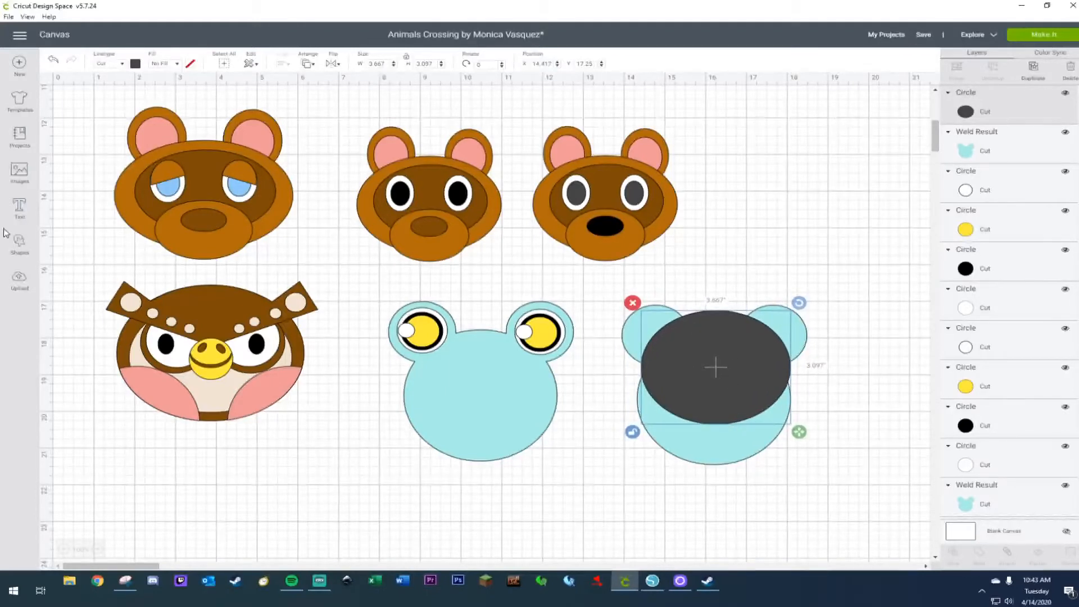
Add two 3.111 in circles side by side, covering the head copy's two round bumps.
left_click(19, 243)
left_click(90, 184)
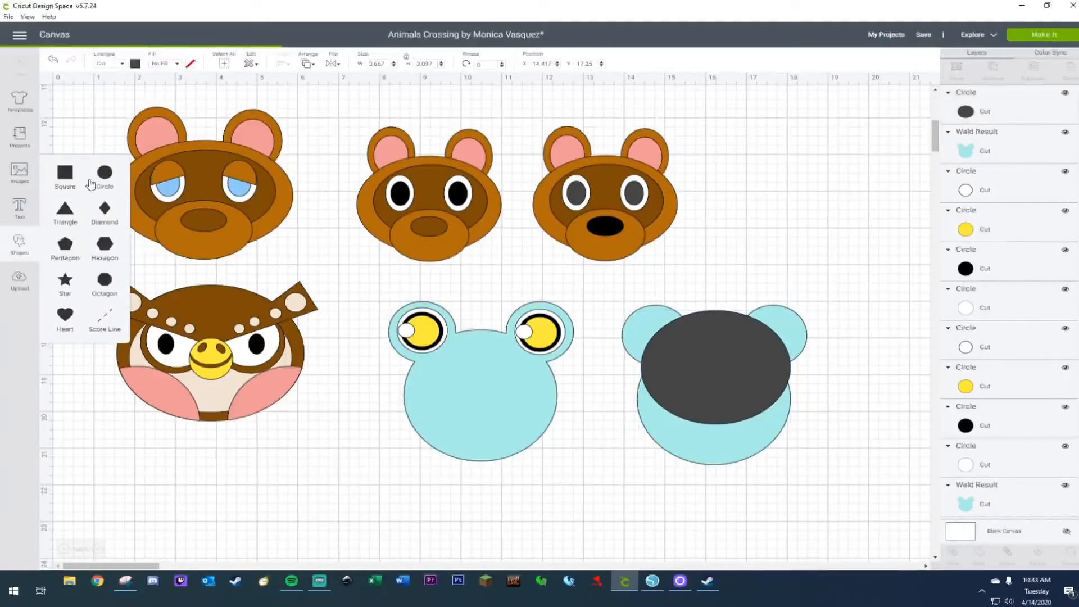
left_click_drag(190, 187, 784, 314)
key("ctrl+c")
key("ctrl+v")
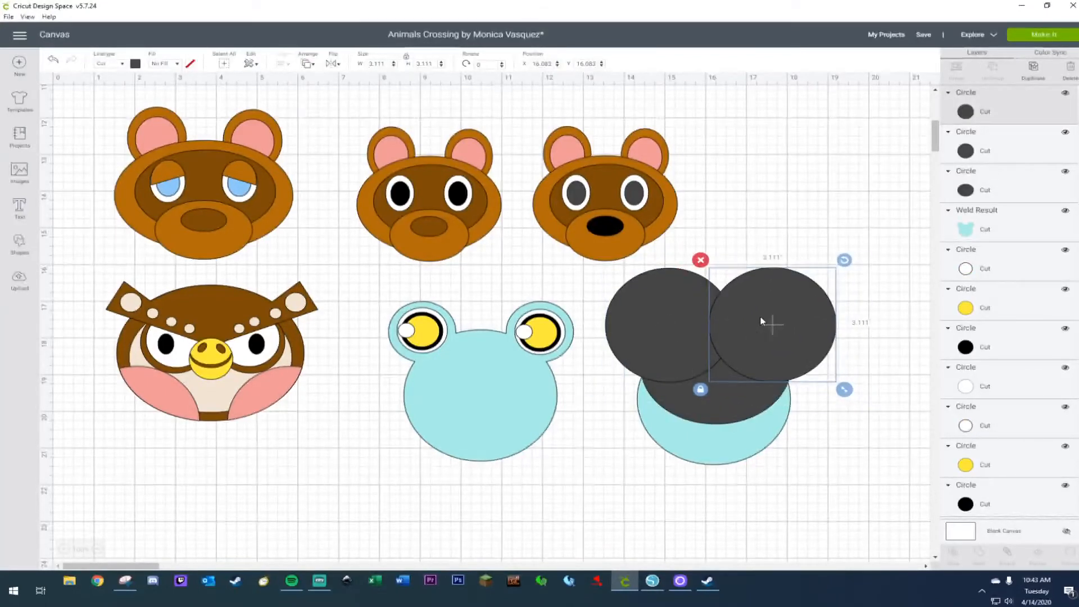
Weld the oval and the two circles covering the head copy into one shape.
left_click(638, 325)
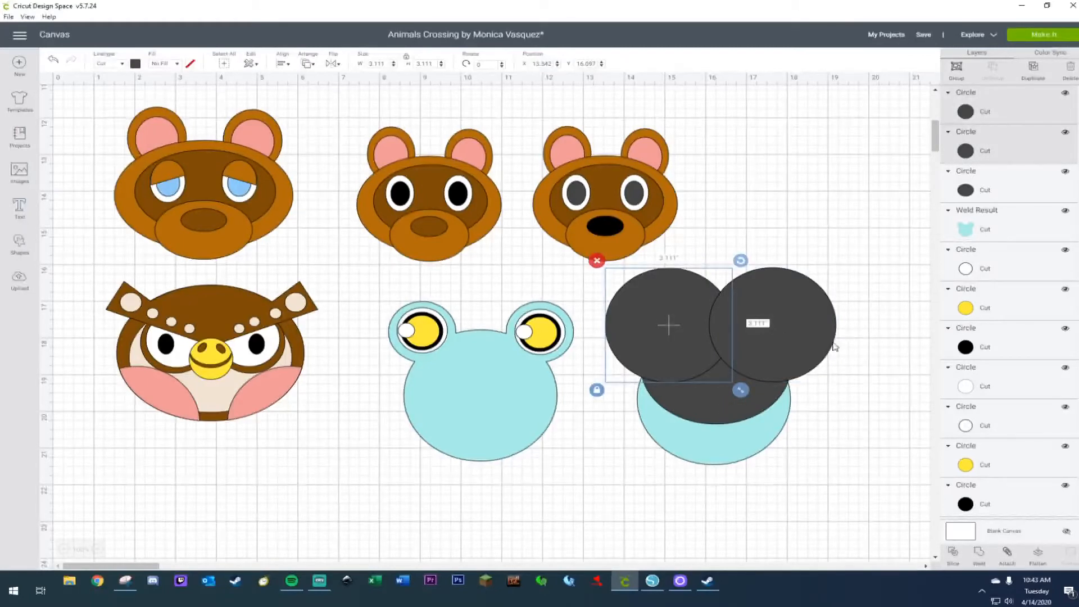
left_click(987, 191, "shift")
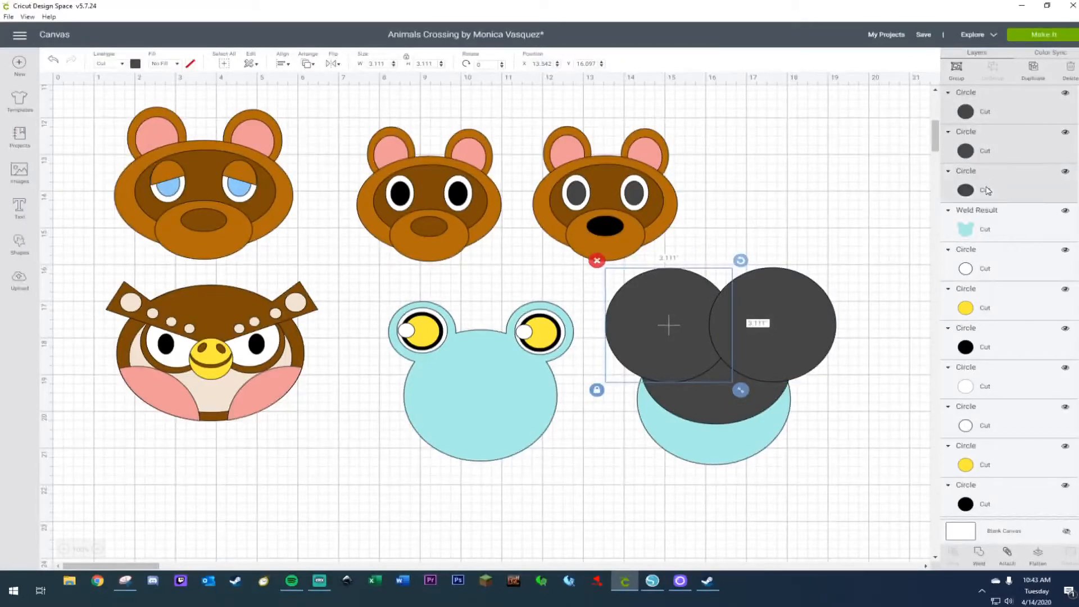
right_click(753, 329)
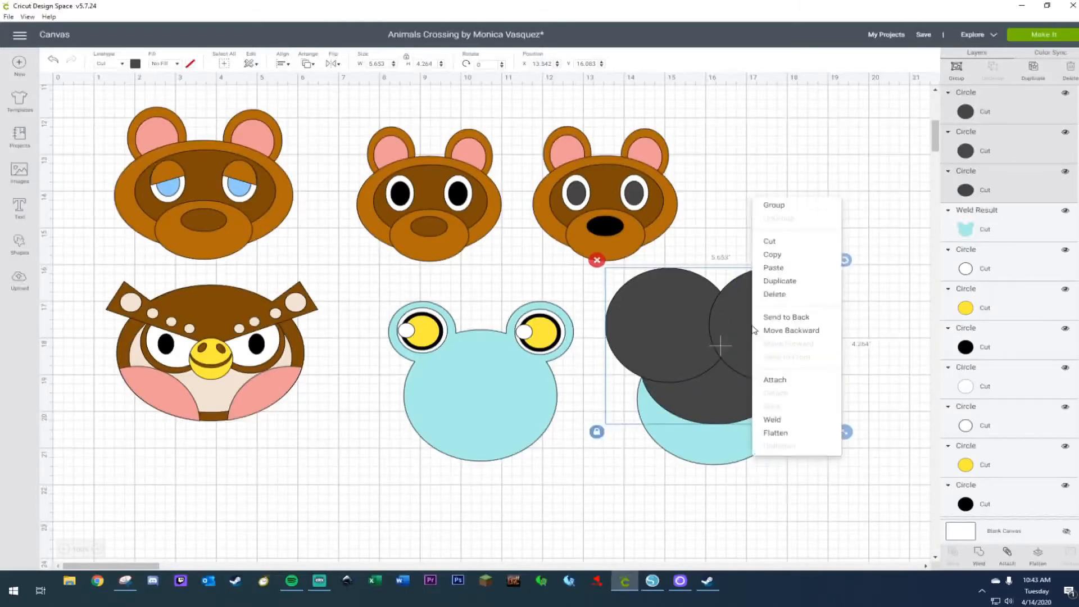
left_click(779, 419)
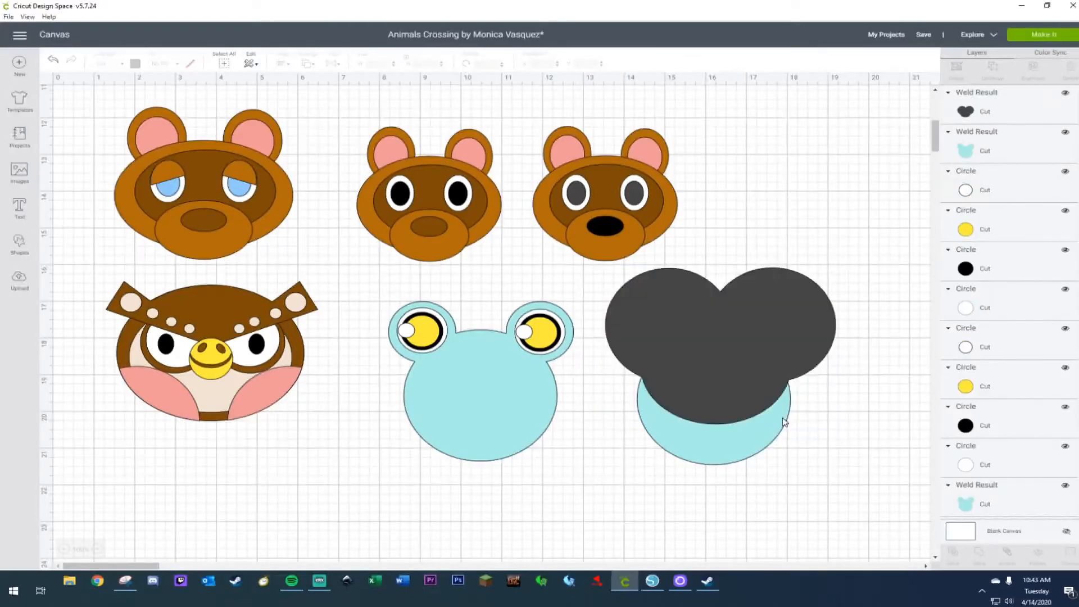
Slice the head copy with the welded dark shape, keeping only the aqua crescent from the chin and deleting the other pieces.
left_click_drag(833, 459, 697, 405)
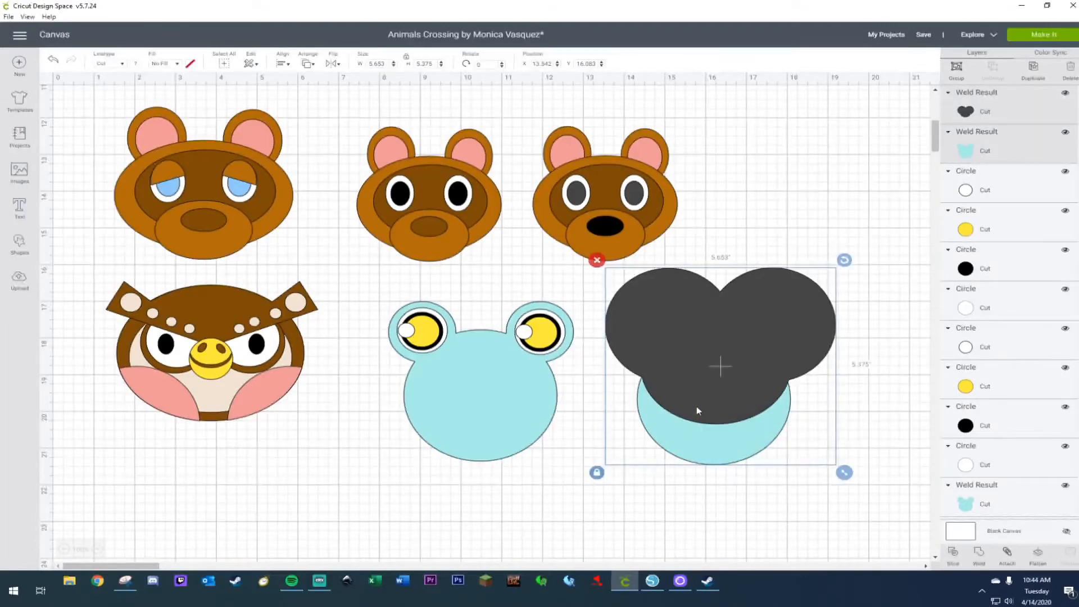
right_click(696, 406)
left_click(717, 487)
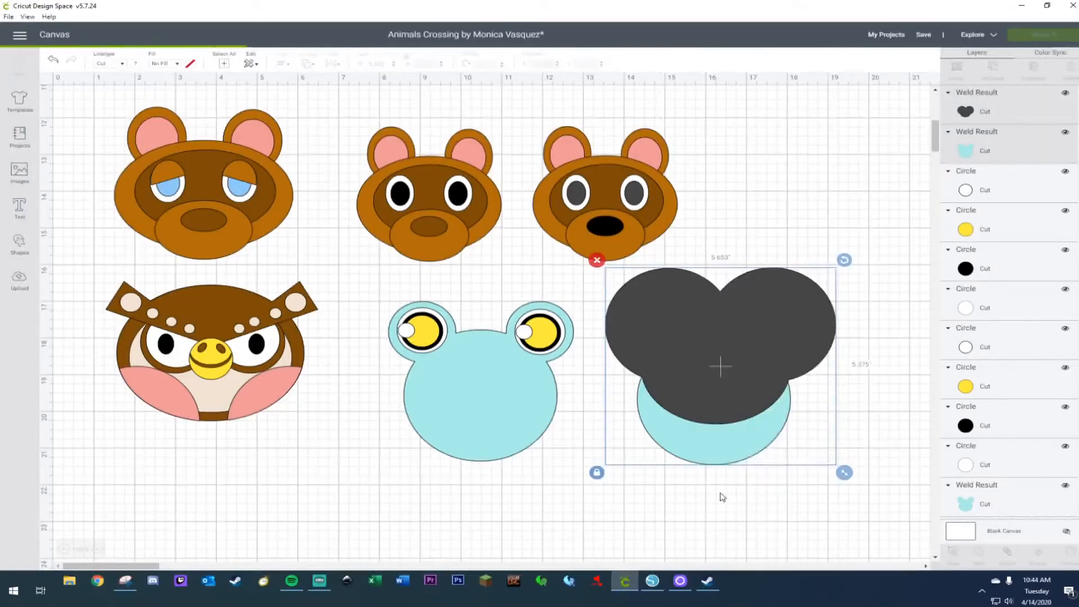
left_click_drag(710, 444, 710, 494)
left_click_drag(849, 279, 667, 379)
key("Delete")
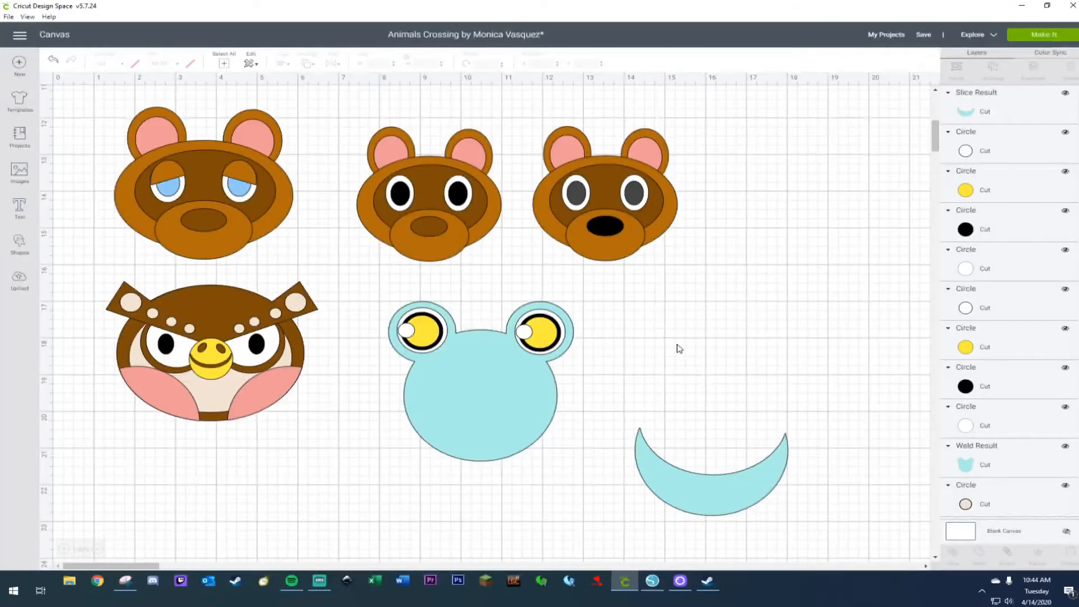
Duplicate the aqua crescent and overlap the copy slightly above the original.
left_click_drag(701, 489, 697, 446)
left_click(698, 402)
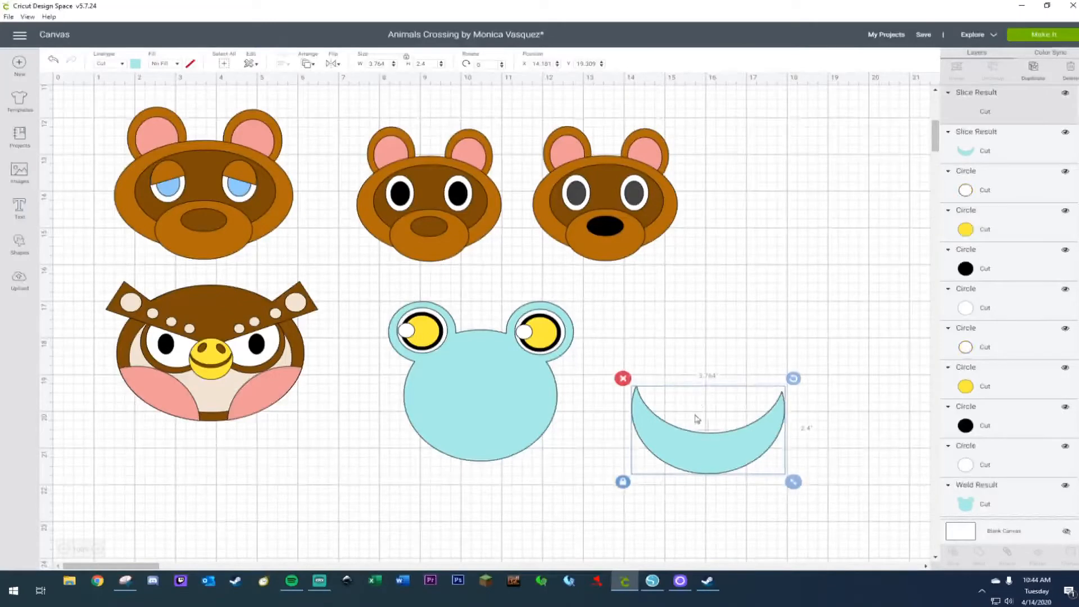
key("ctrl+d")
left_click_drag(710, 442, 700, 417)
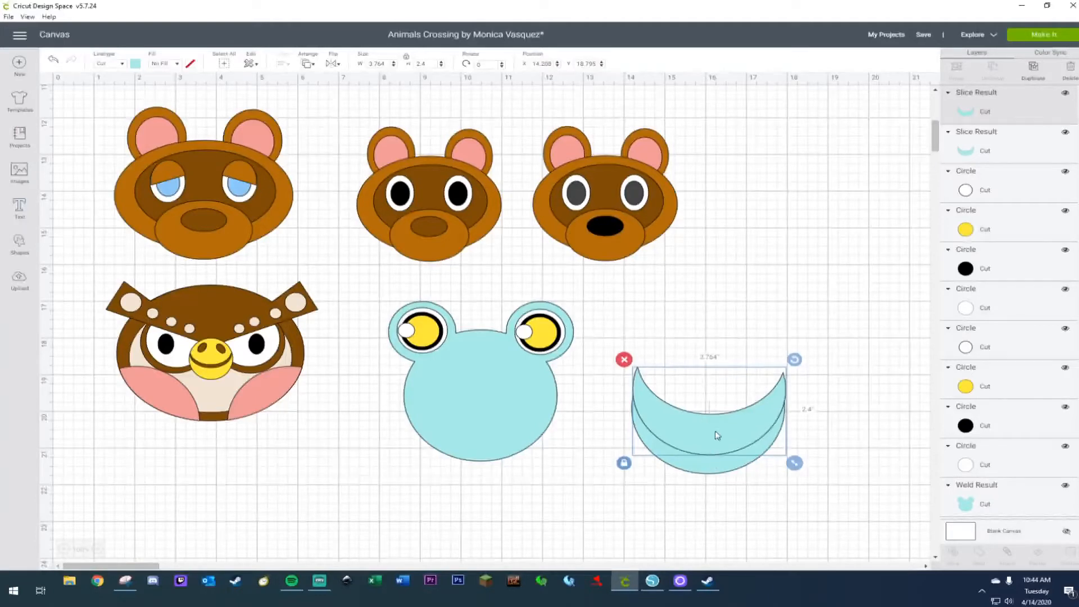
mouse_move(717, 432)
left_mouse_down()
mouse_move(717, 404)
mouse_move(717, 420)
left_mouse_up()
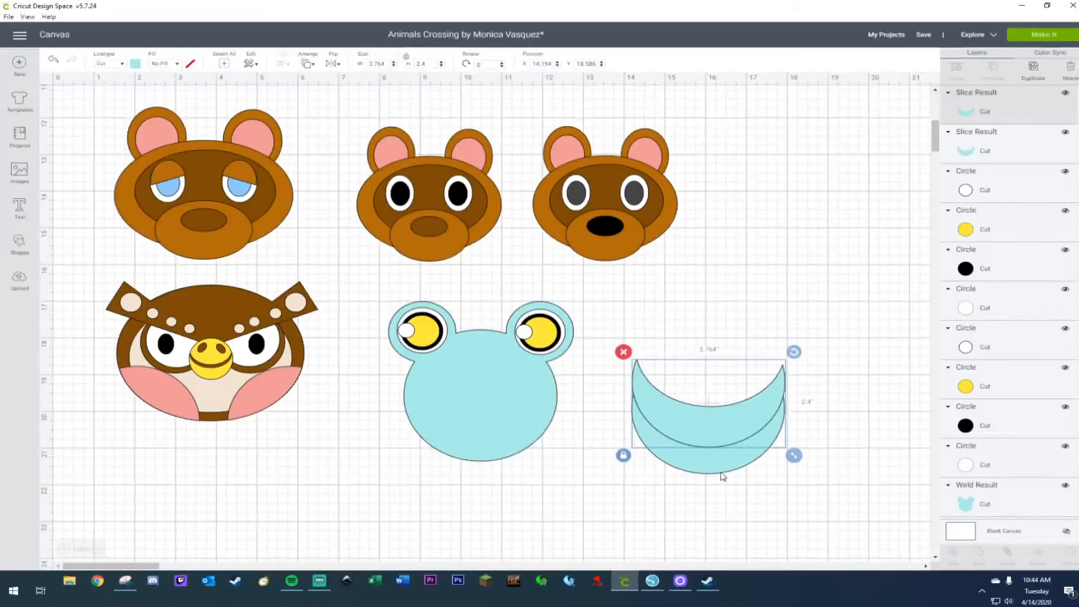
Try centring the two crescents vertically and moving one below the other, and undo both changes.
left_click_drag(729, 492, 711, 379)
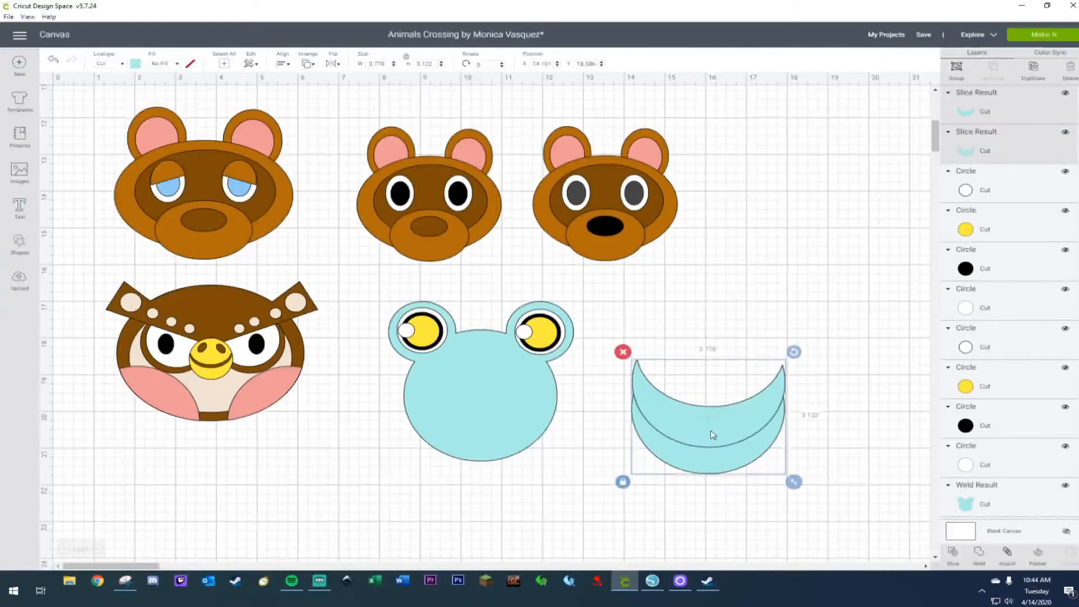
left_click(282, 63)
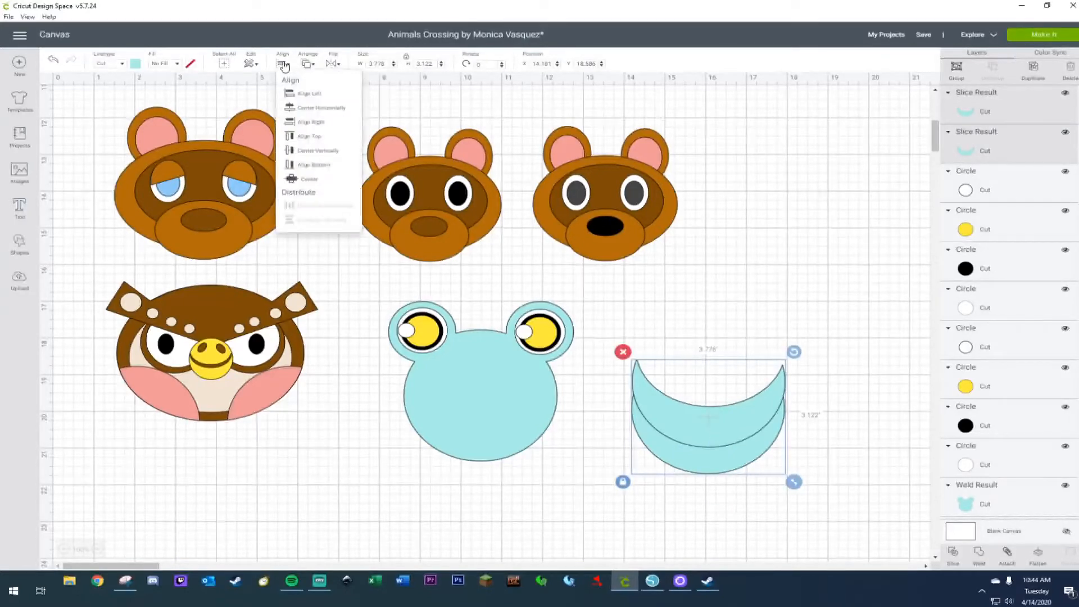
left_click(313, 155)
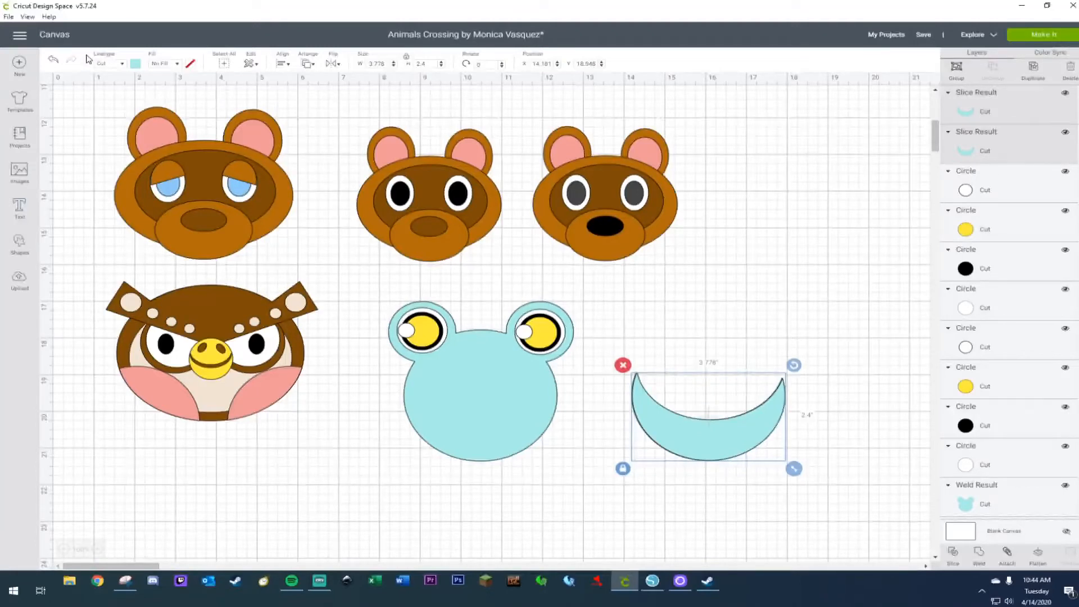
left_click(56, 63)
left_click_drag(696, 372, 696, 467)
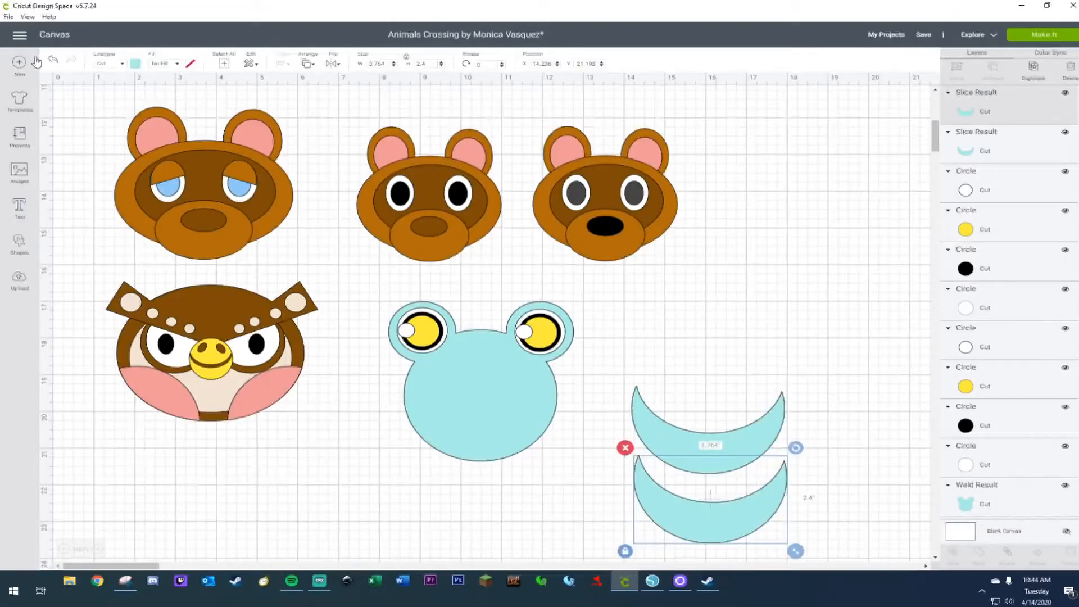
left_click(55, 62)
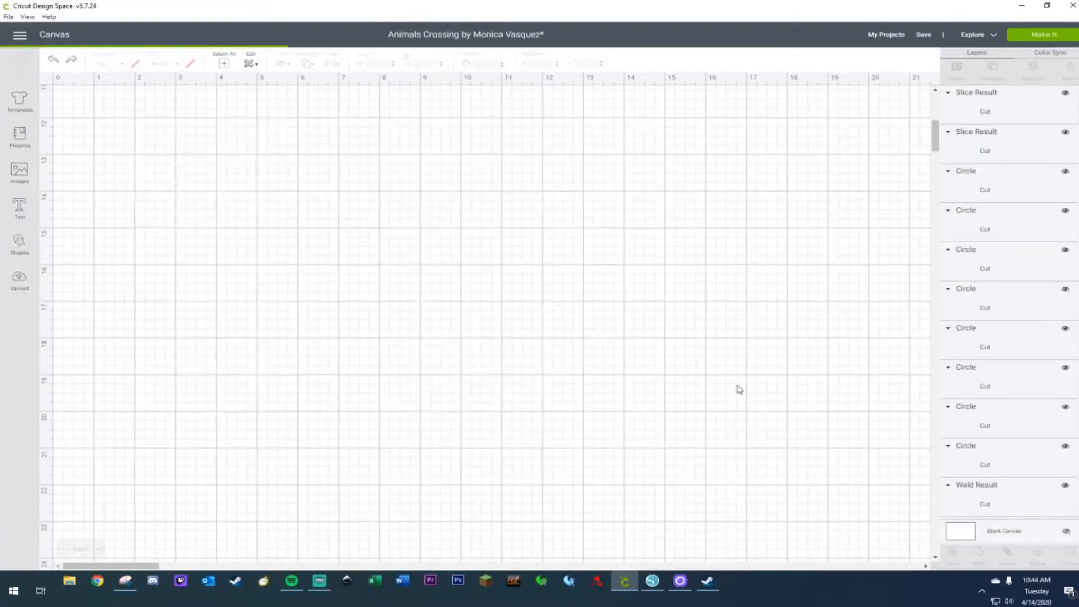
Centre the two overlapping crescents horizontally and slice them with each other.
left_click_drag(682, 319, 764, 529)
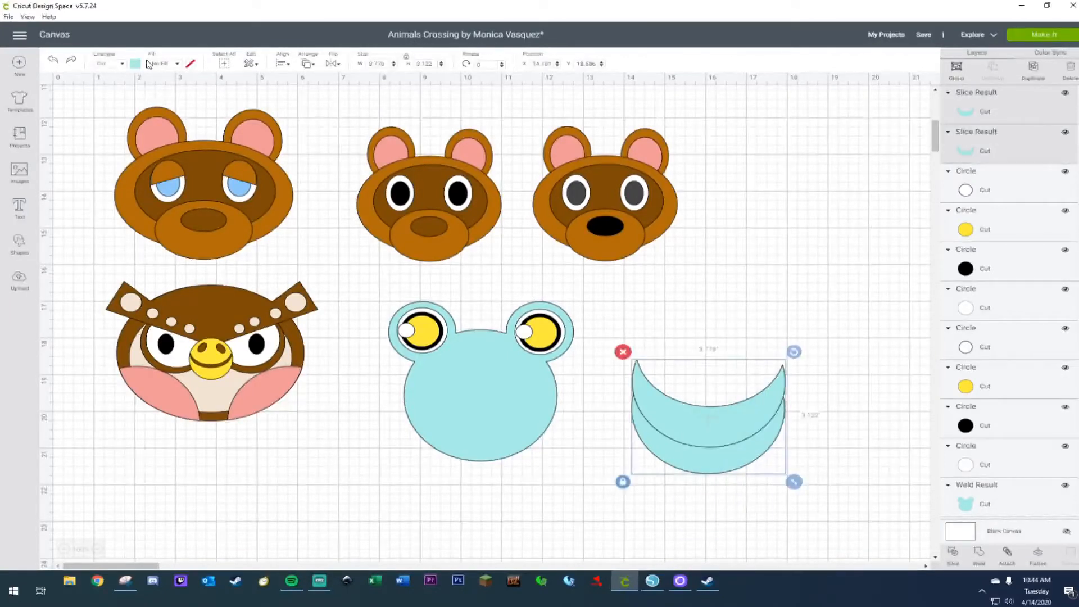
left_click(281, 66)
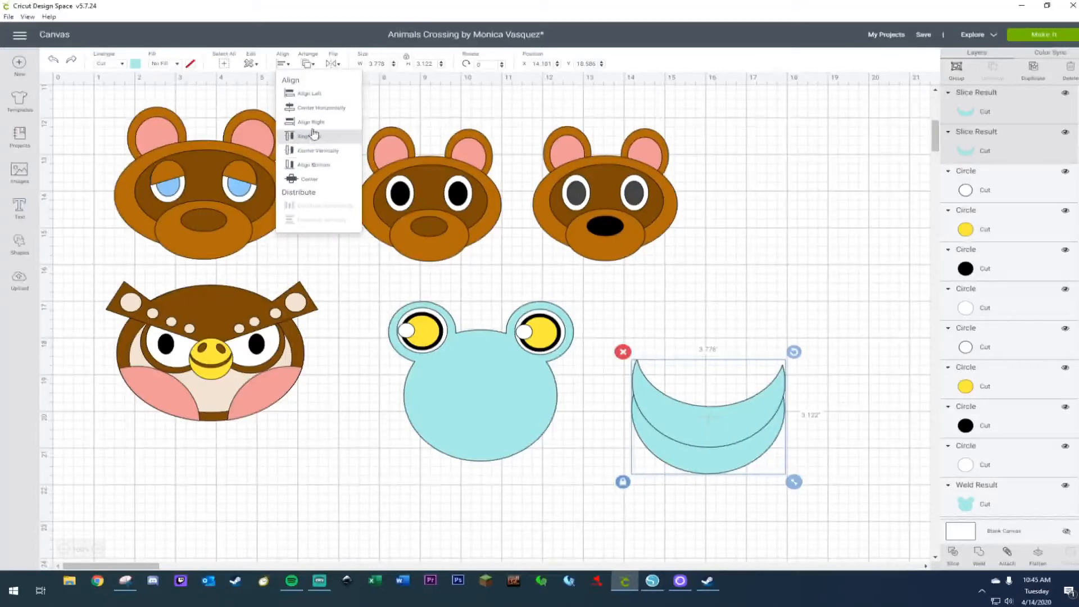
left_click(314, 108)
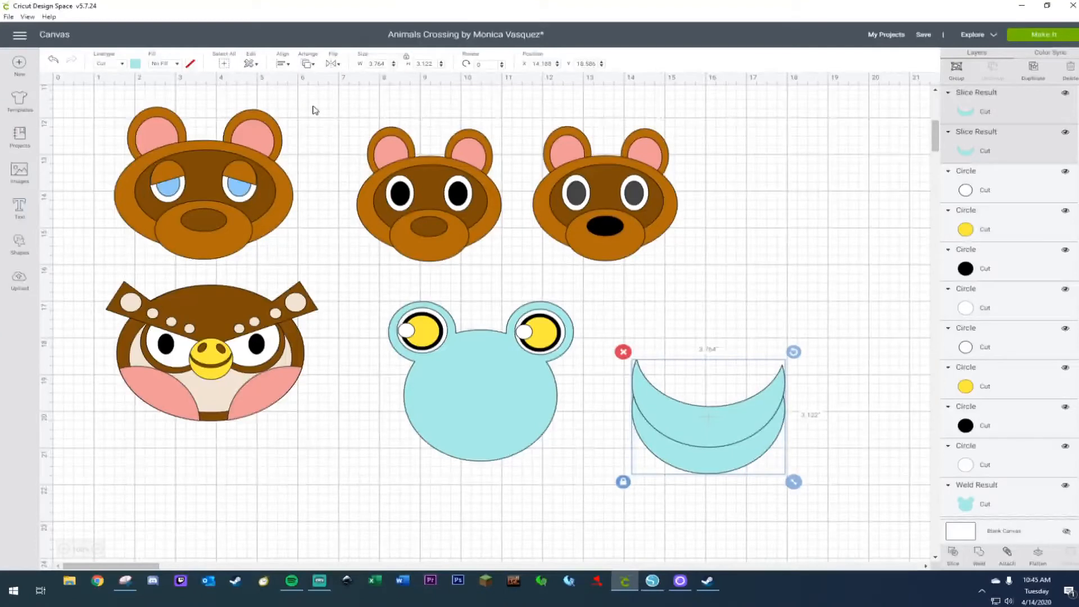
right_click(677, 439)
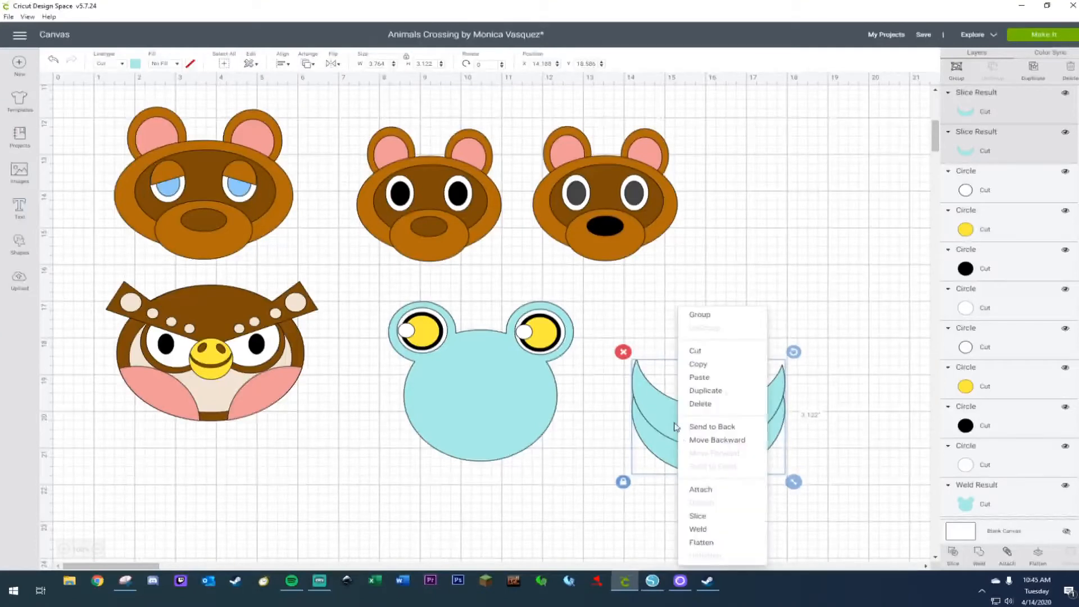
left_click(708, 518)
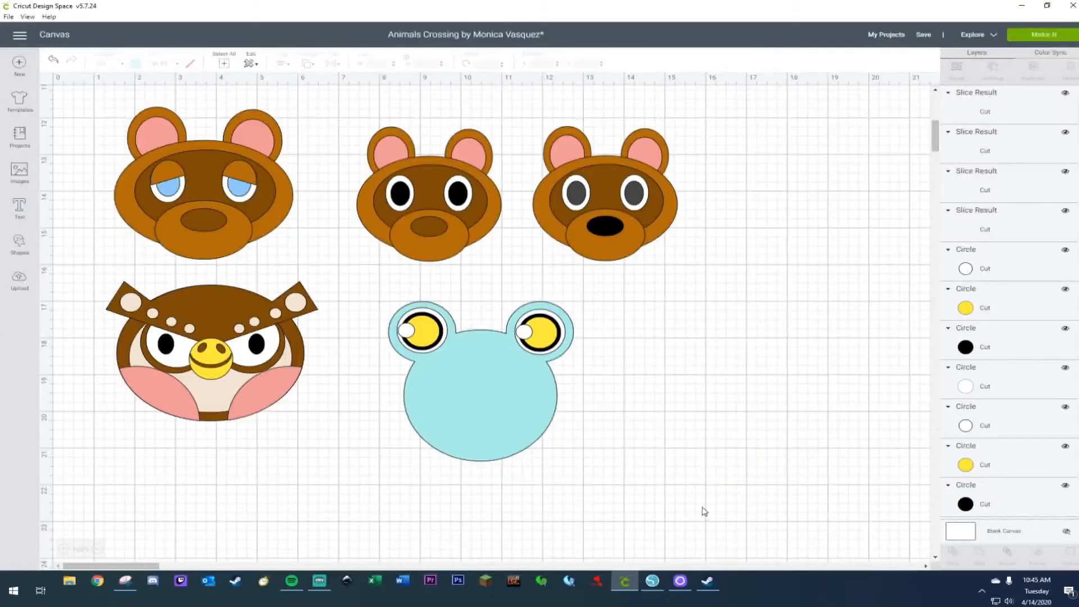
Move the thin overlap slice above the other crescent pieces and delete the leftover slices.
left_click_drag(707, 442, 710, 327)
left_click_drag(618, 368, 705, 464)
key("Delete")
Colour the remaining thin crescent dark grey and place it across the frog's face as its mouth.
left_click(712, 331)
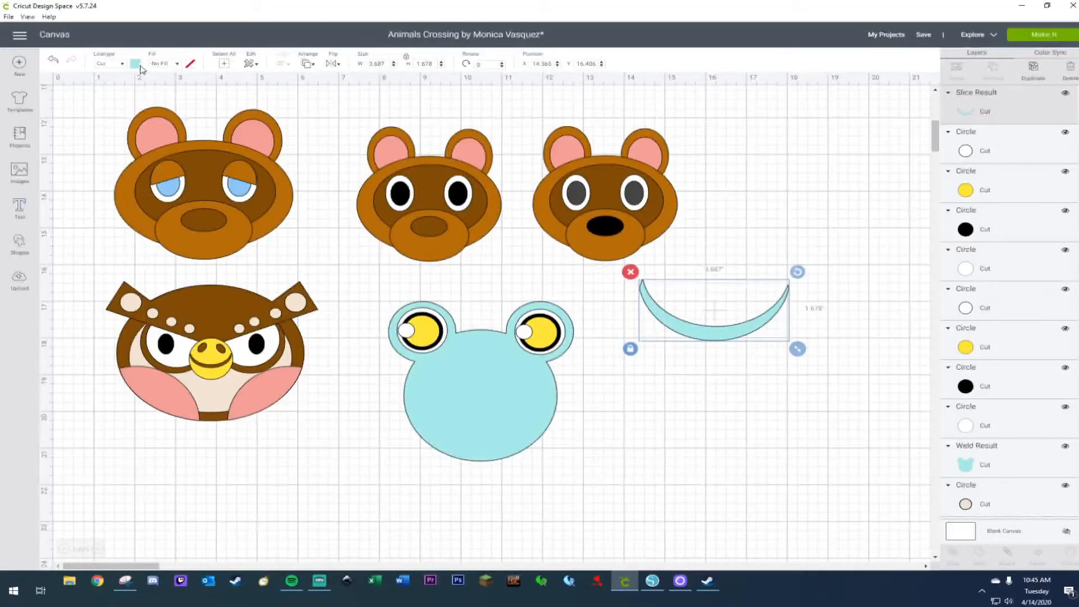
left_click(136, 64)
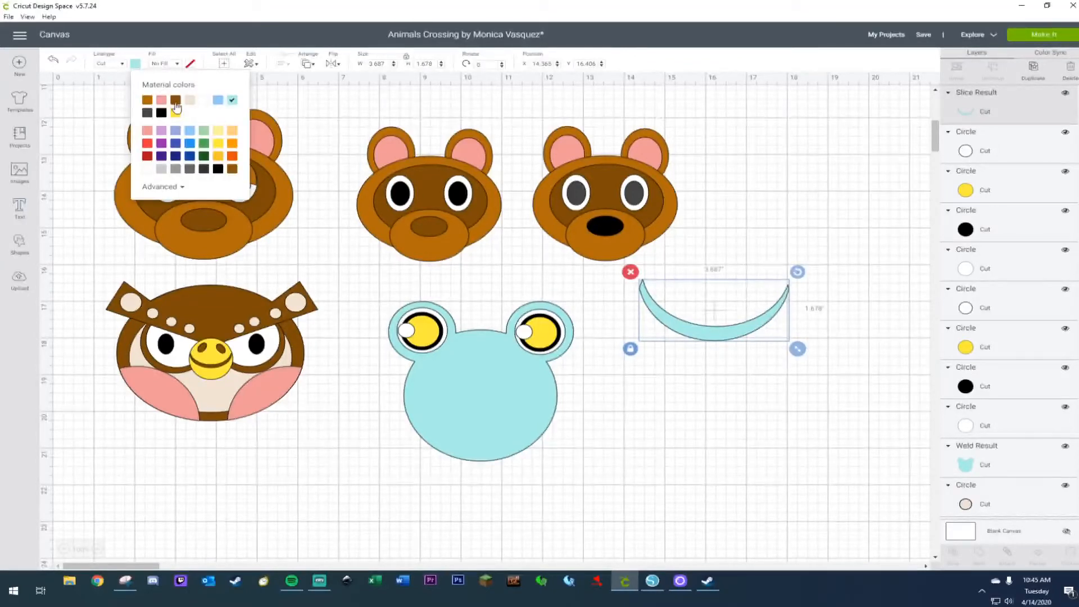
left_click(147, 113)
left_click_drag(697, 338, 461, 432)
left_click(693, 434)
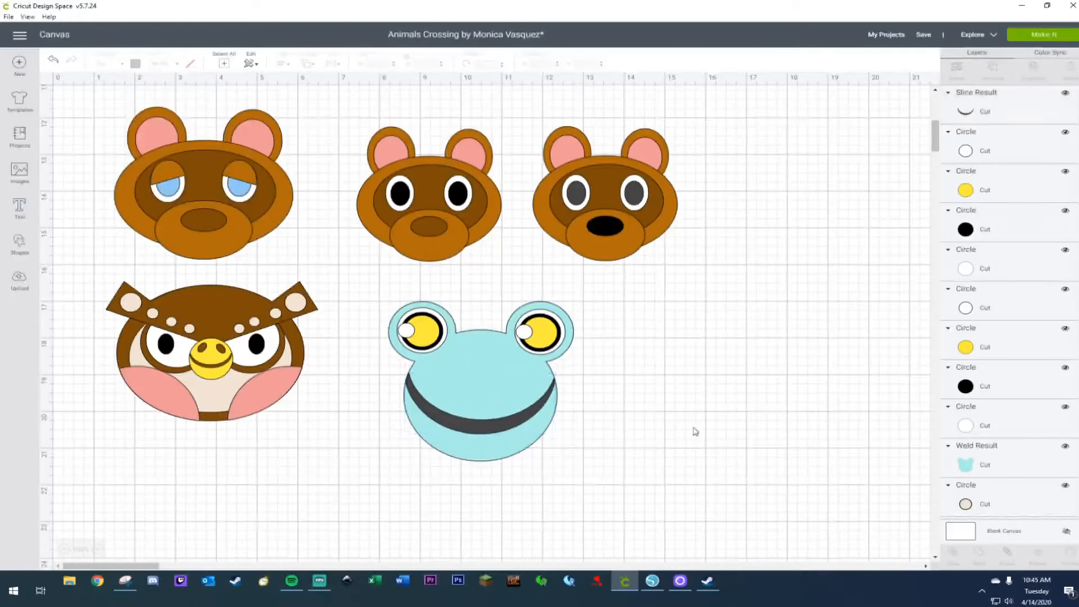
Try flattening the frog's dark grey mouth crescent to about 3.673 in wide and 1.178 in high.
left_click(458, 430)
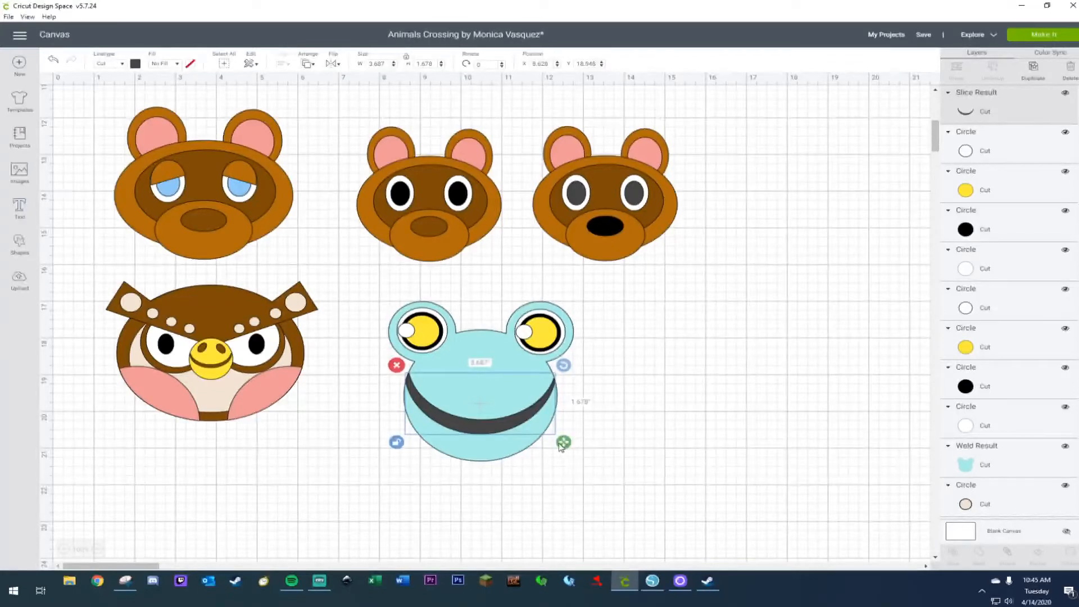
left_click_drag(562, 446, 561, 427)
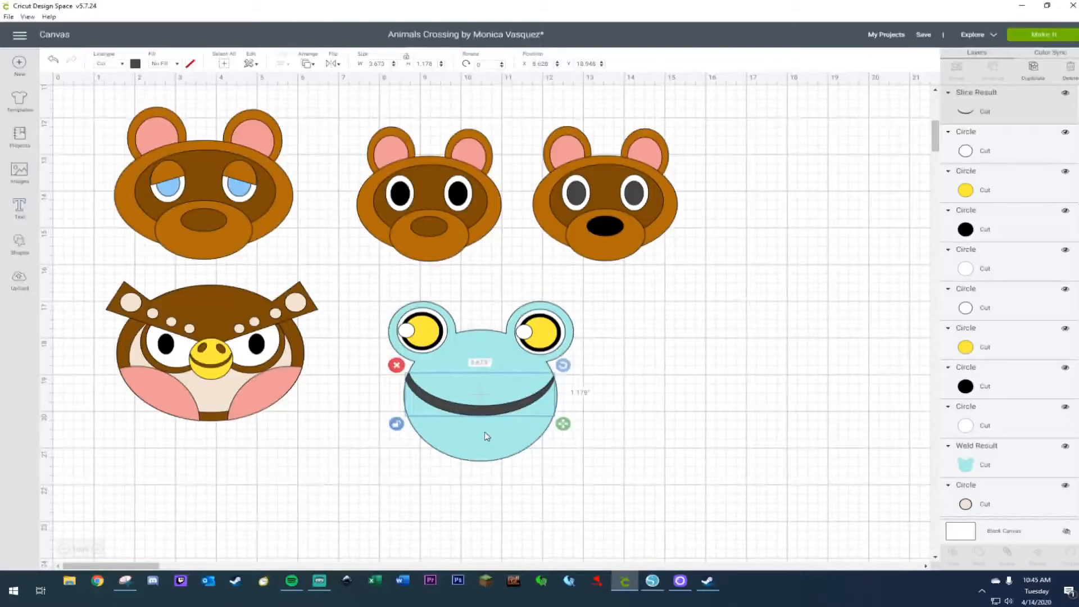
left_click(648, 438)
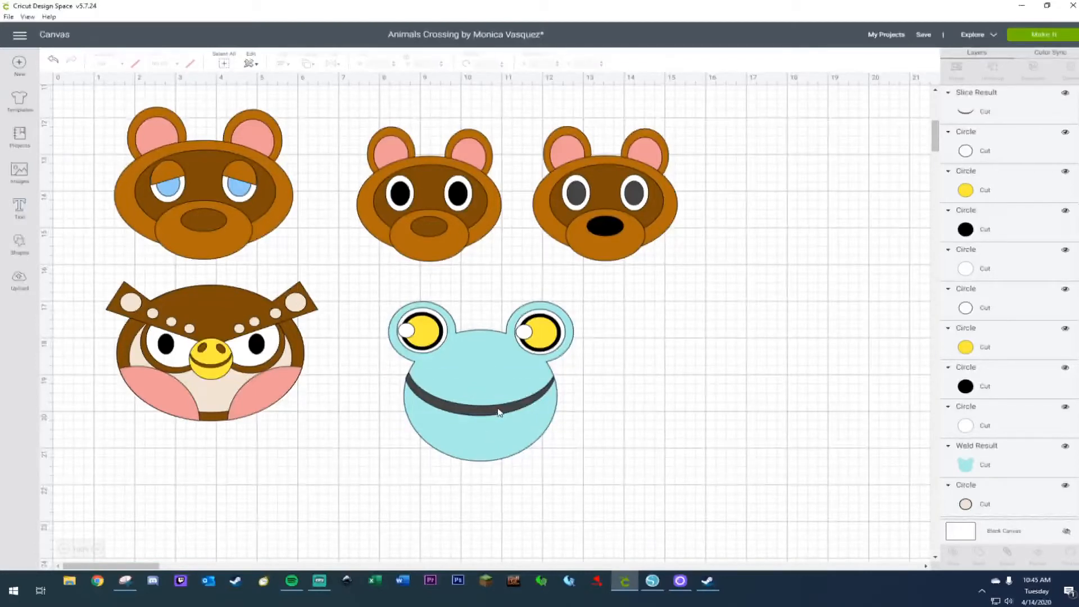
left_click(499, 411)
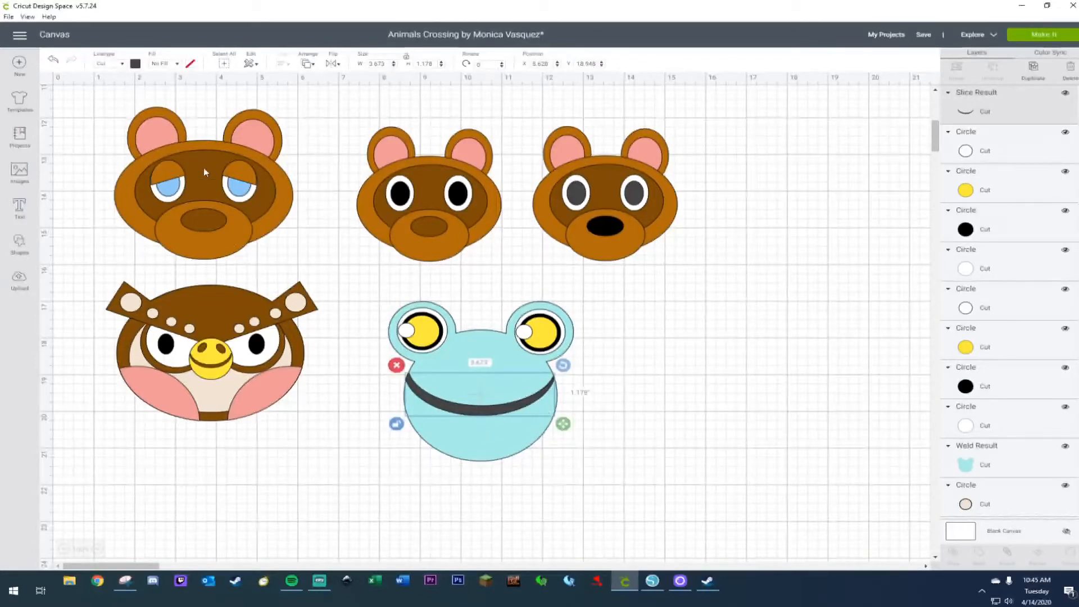
Undo the mouth edits back to the point where all the aqua crescent slices are restored.
left_click(53, 61)
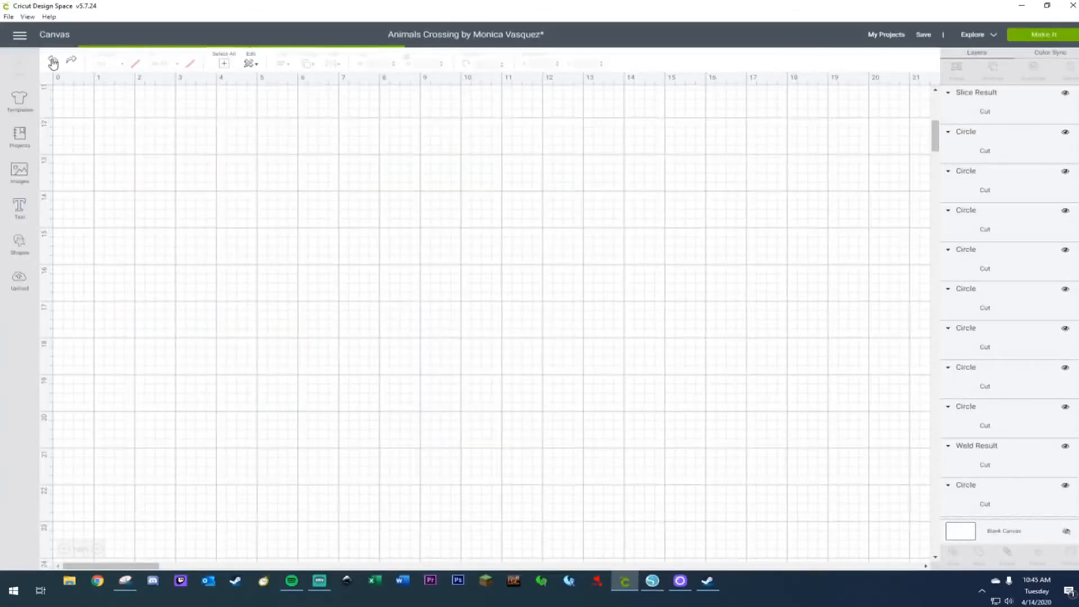
left_click(53, 62)
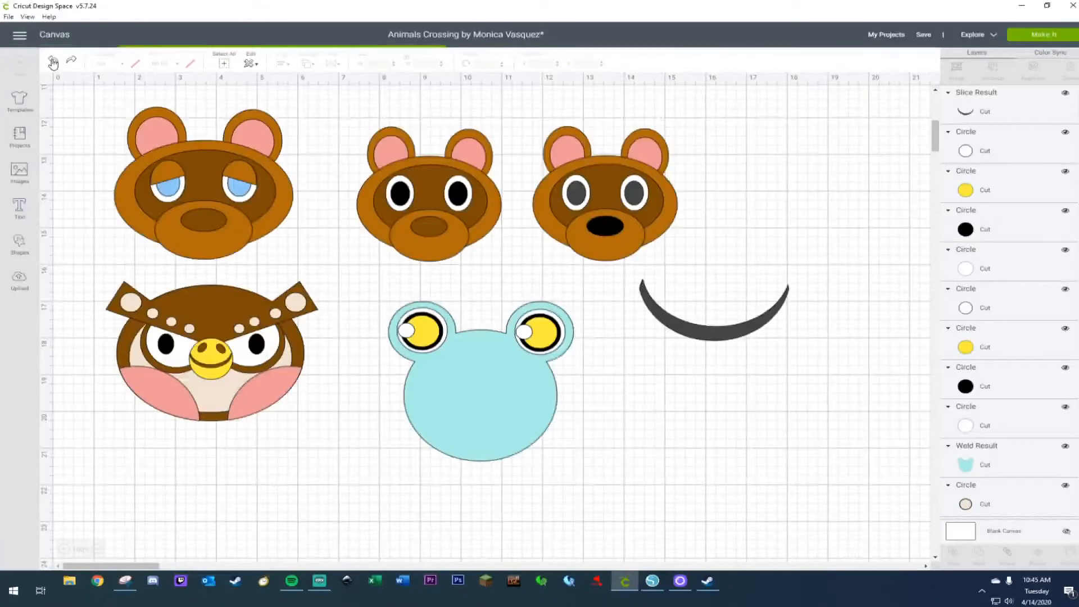
left_click(52, 62)
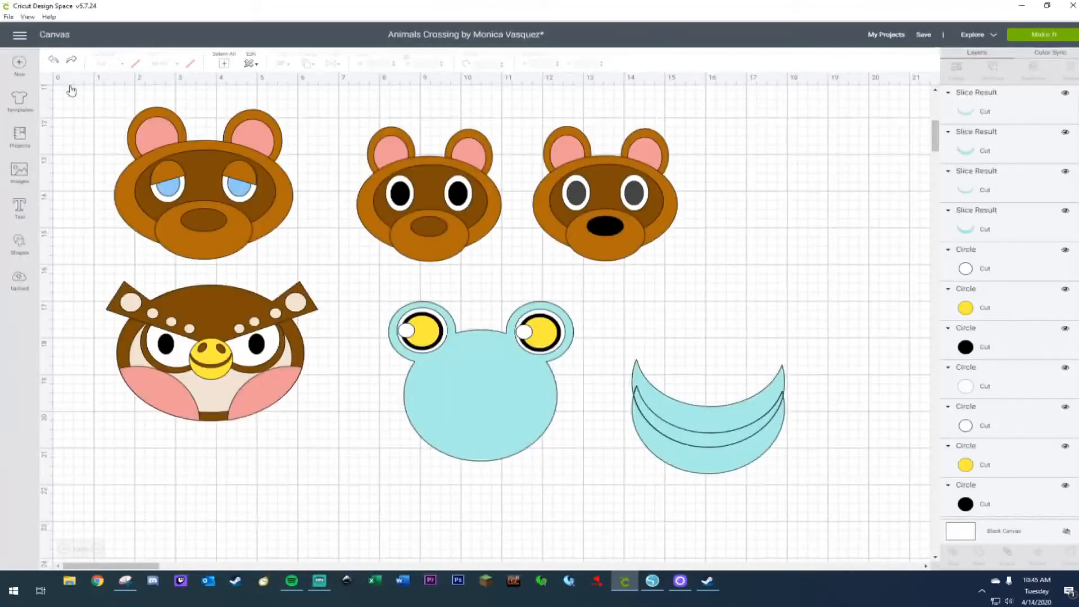
Place the lowest crescent slice over the bottom of the frog's face as a chin and colour it white.
left_click(721, 463)
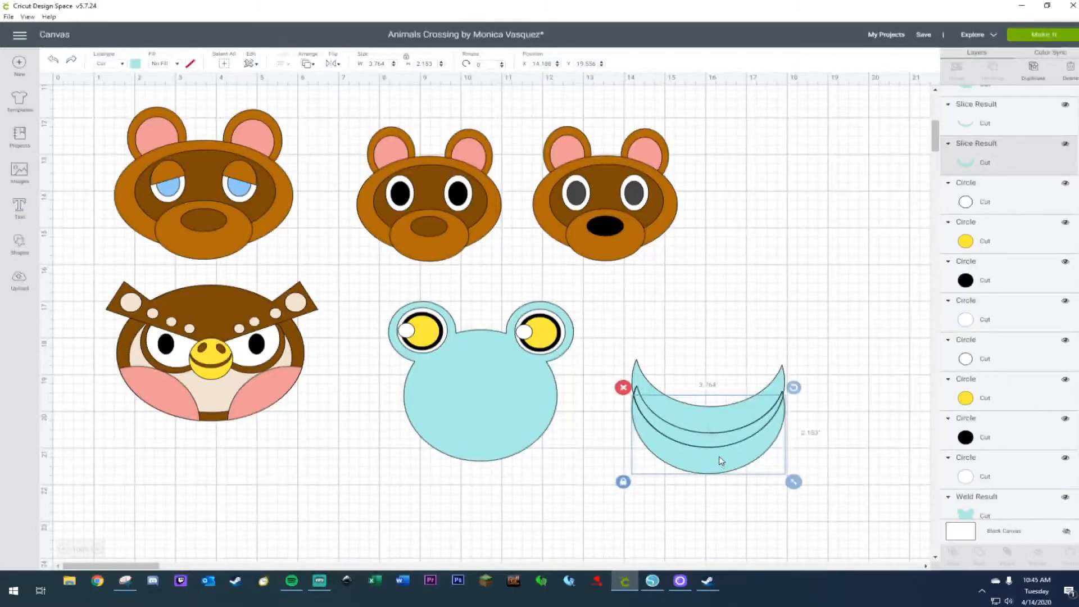
left_click_drag(716, 460, 488, 457)
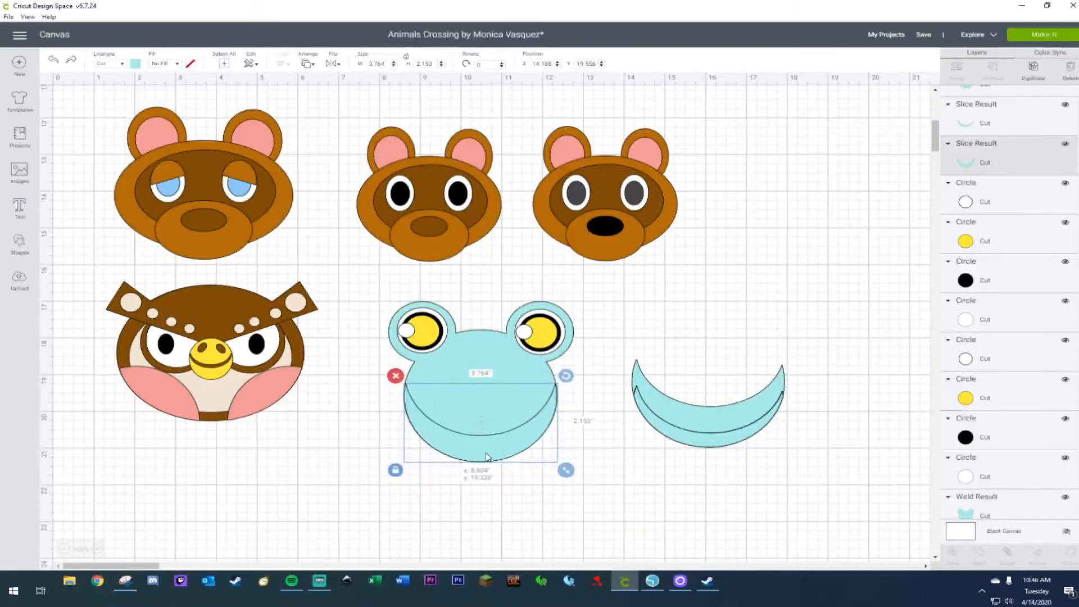
left_click(136, 63)
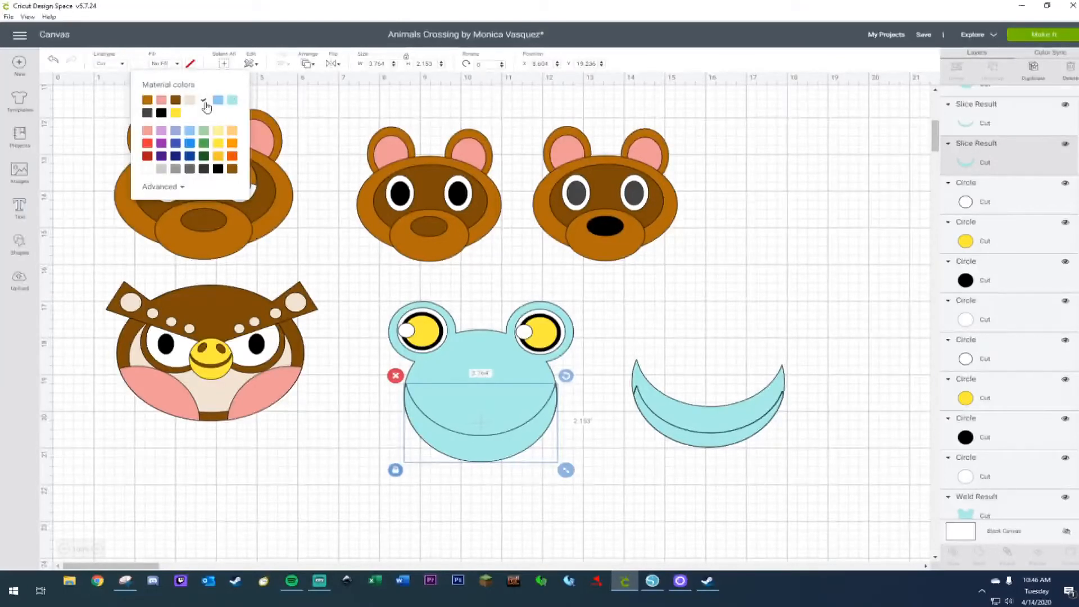
left_click(206, 104)
left_click(757, 278)
Place the thin overlap slice along the upper edge of the white chin and colour it dark grey as the mouth.
left_click_drag(661, 439, 443, 437)
left_click(135, 63)
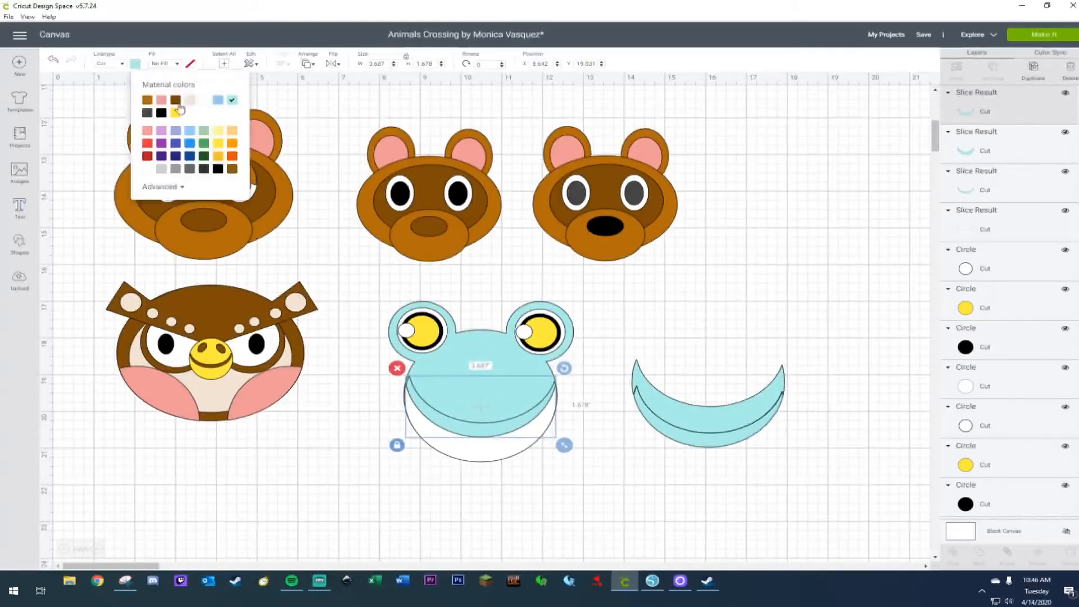
left_click(147, 114)
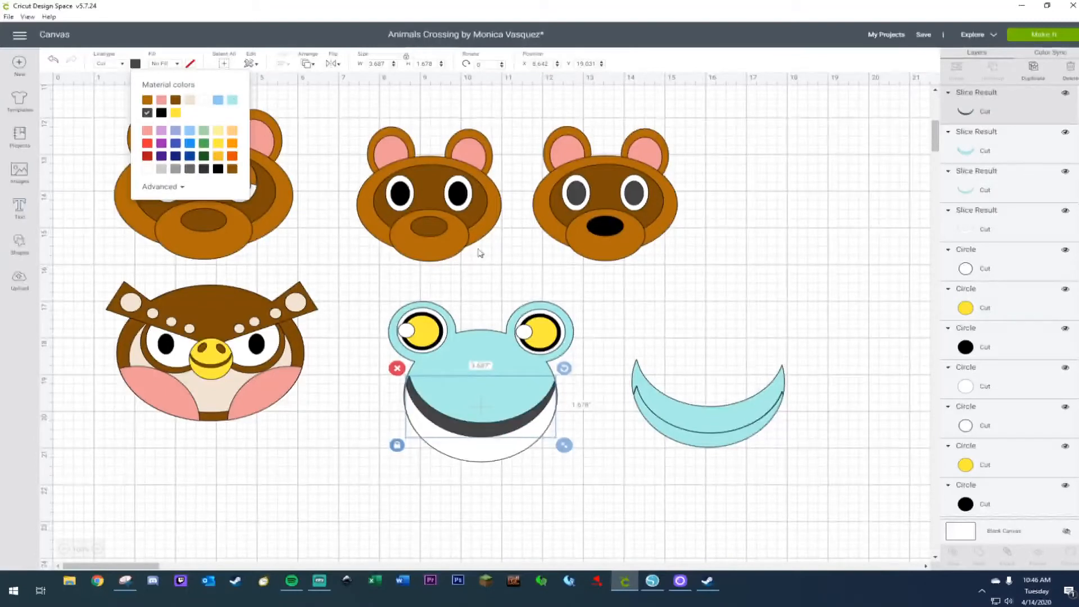
left_click(720, 287)
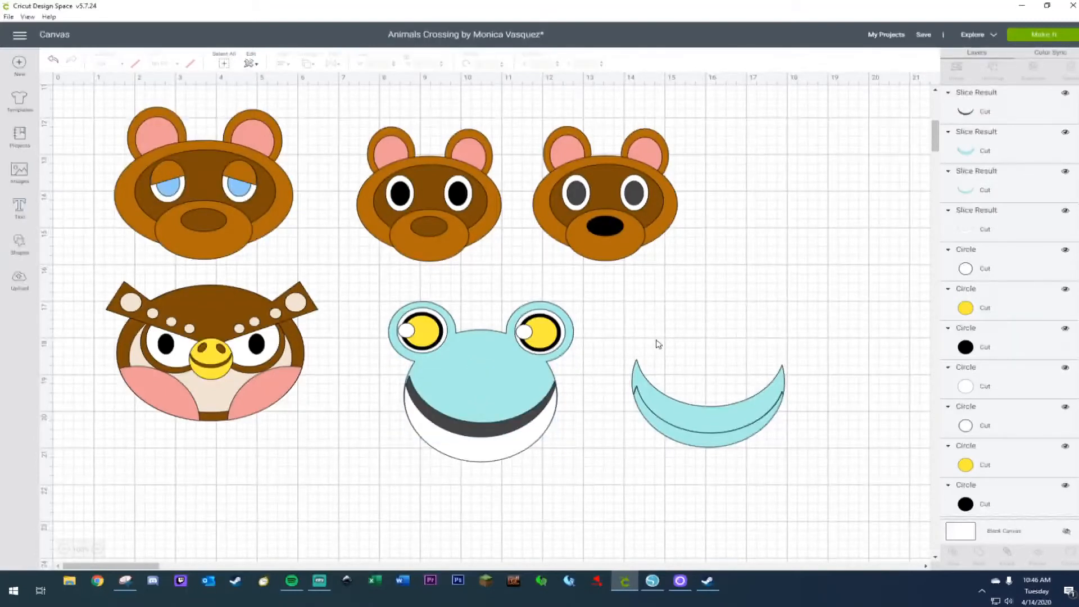
Delete the two leftover aqua crescent slices beside the frog.
left_click_drag(605, 343, 804, 479)
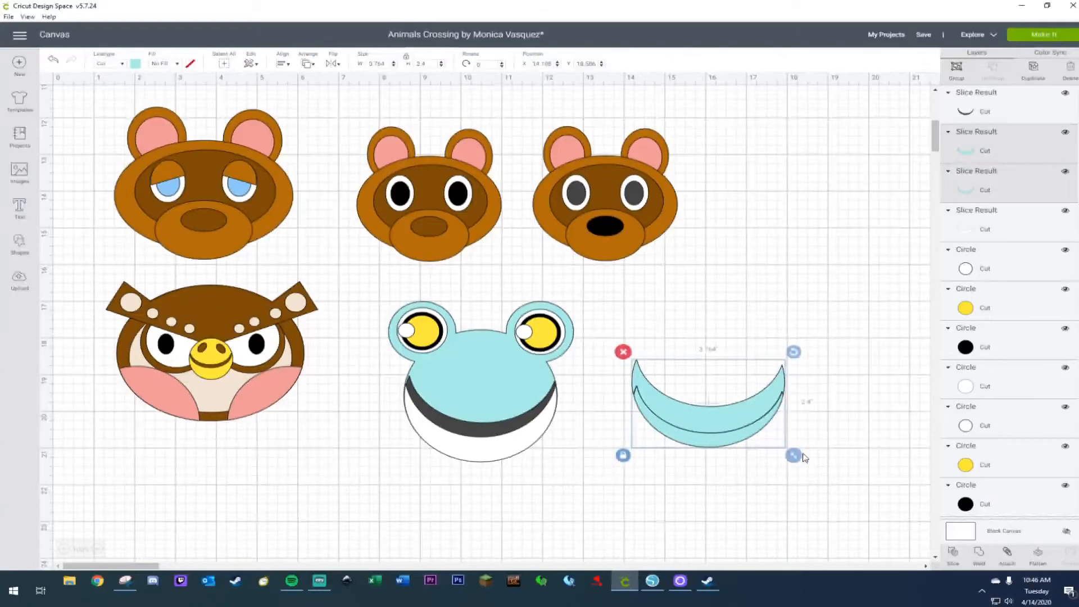
scroll(805, 457, "down", 15)
scroll(802, 455, "up", 5)
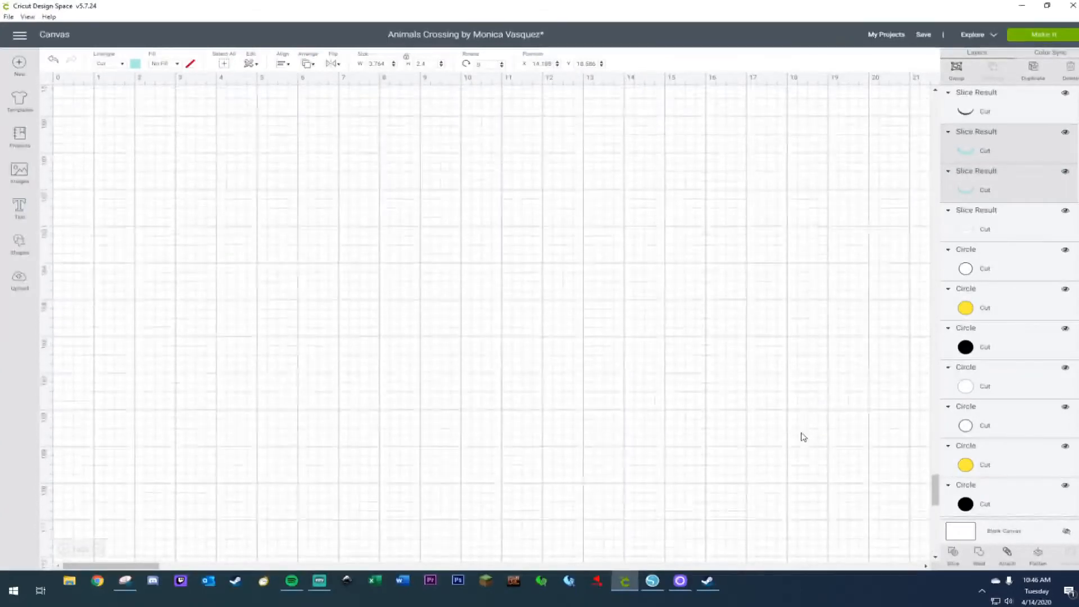
scroll(806, 425, "up", 12)
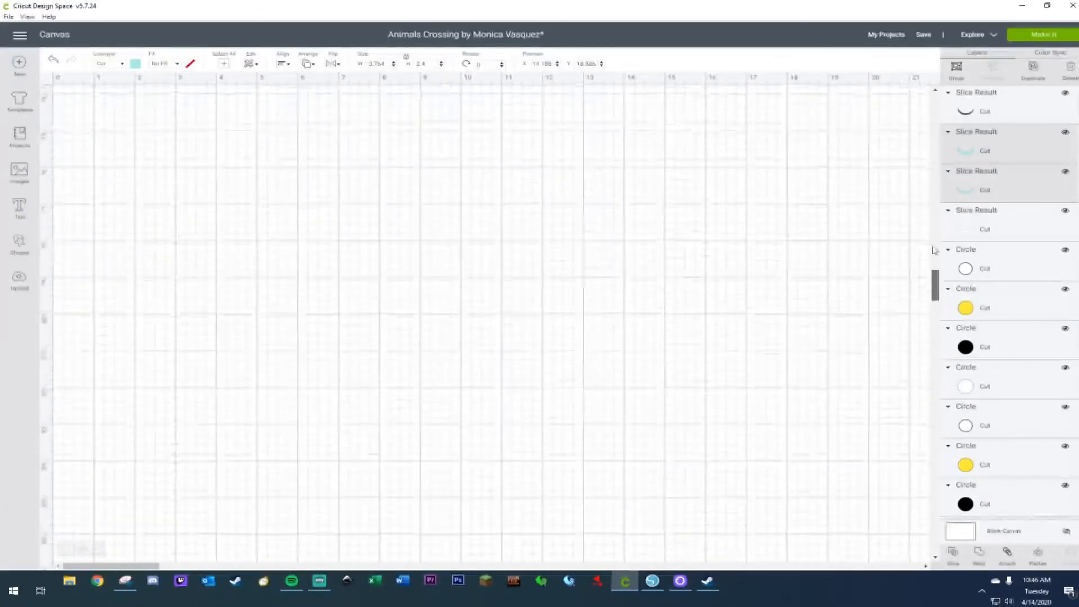
mouse_move(922, 156)
left_mouse_down()
mouse_move(920, 119)
mouse_move(924, 169)
mouse_move(919, 137)
left_mouse_up()
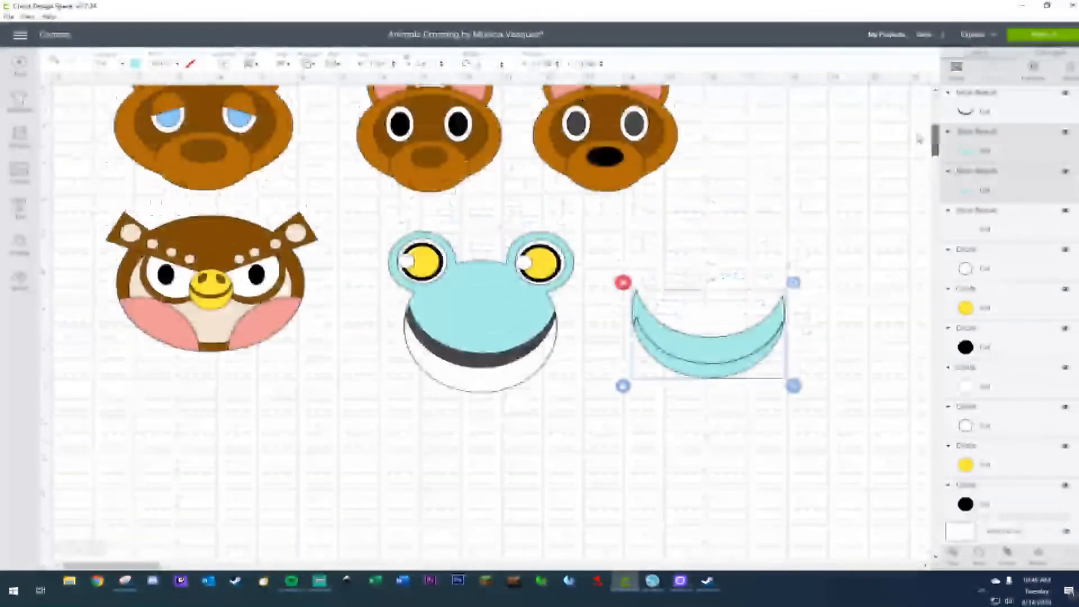
left_click(859, 249)
left_click_drag(843, 263, 602, 405)
key("Delete")
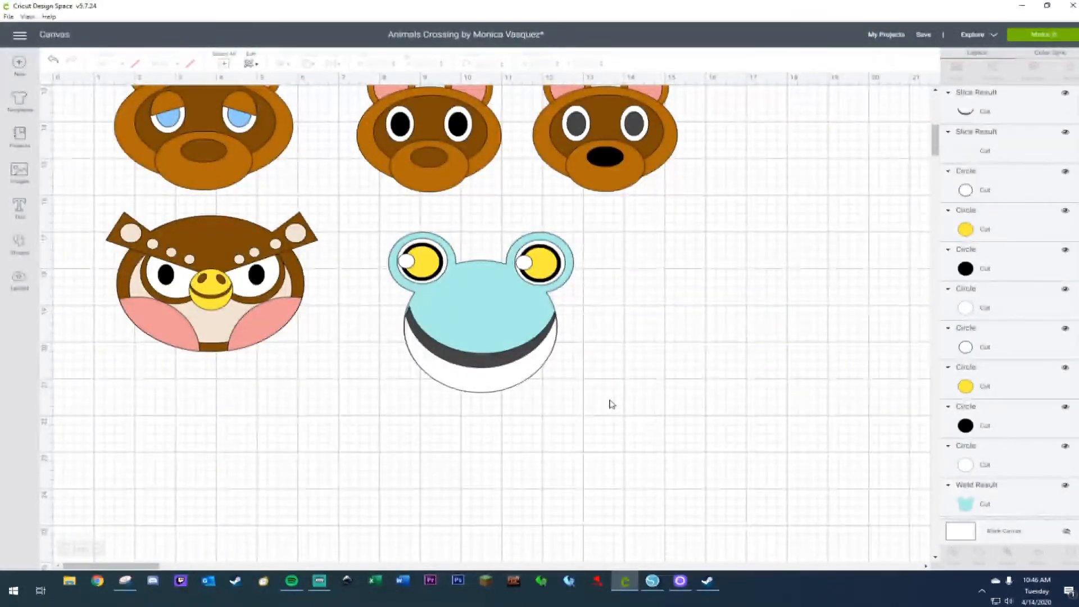
Duplicate the aqua frog head shape and place the copy in the empty space beside the frog.
scroll(618, 399, "up", 4)
scroll(637, 388, "down", 2)
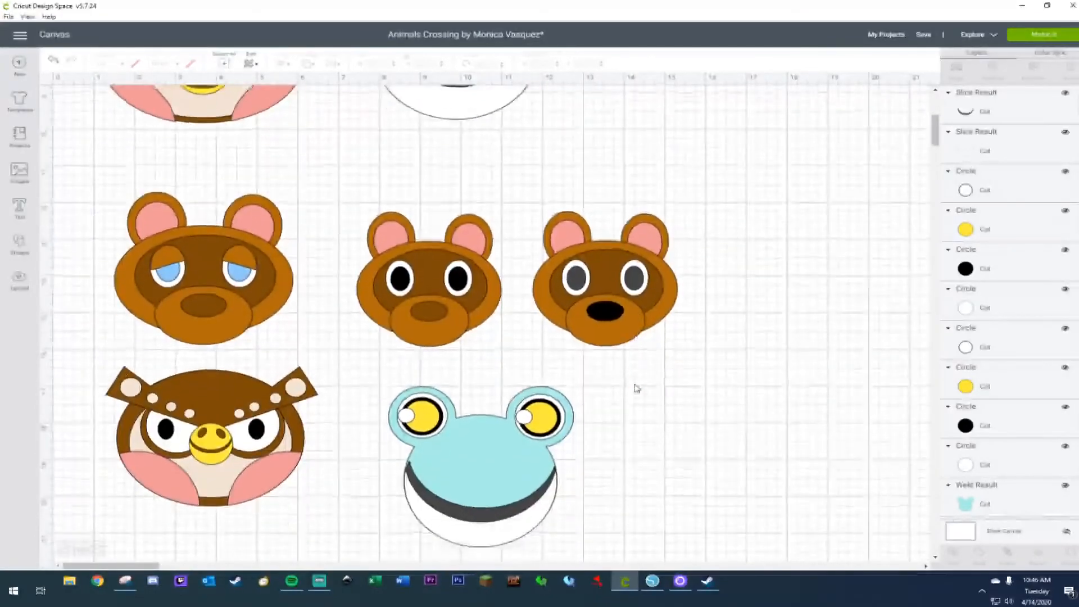
left_click(437, 472)
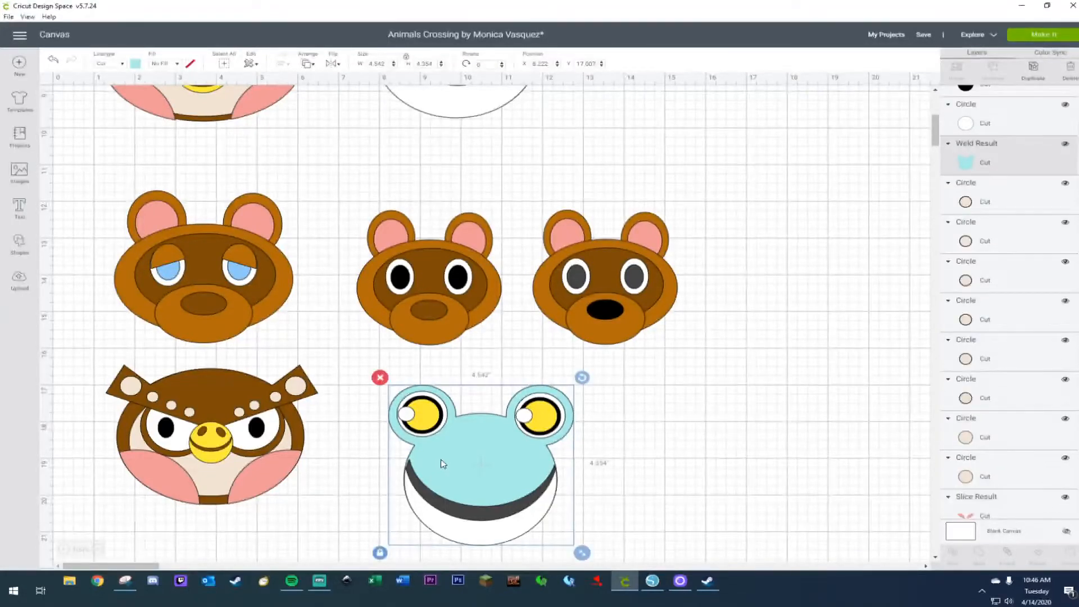
key("ctrl+d")
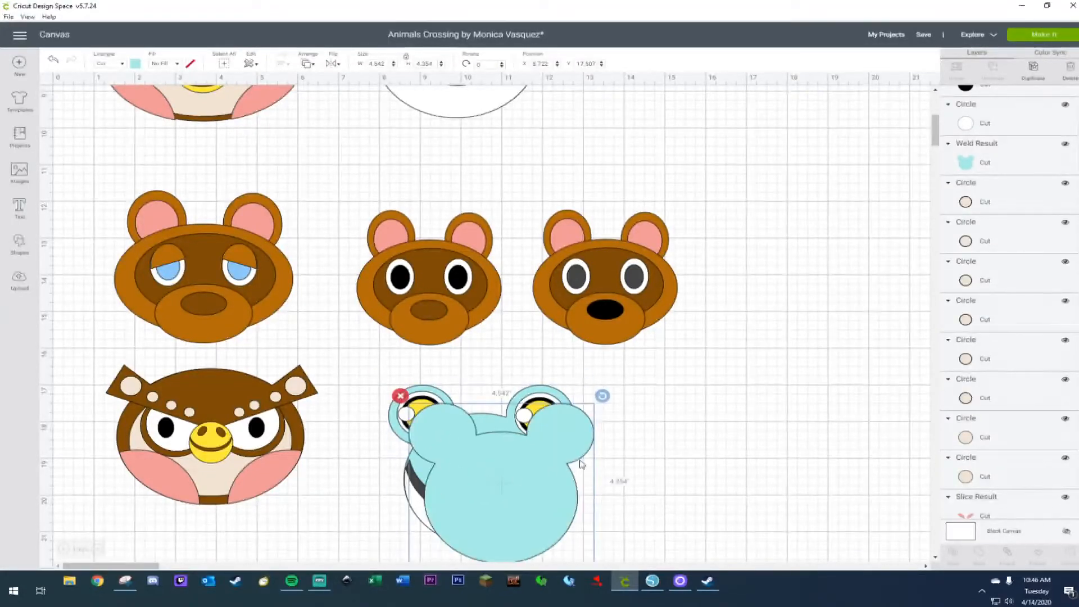
left_click_drag(581, 464, 739, 430)
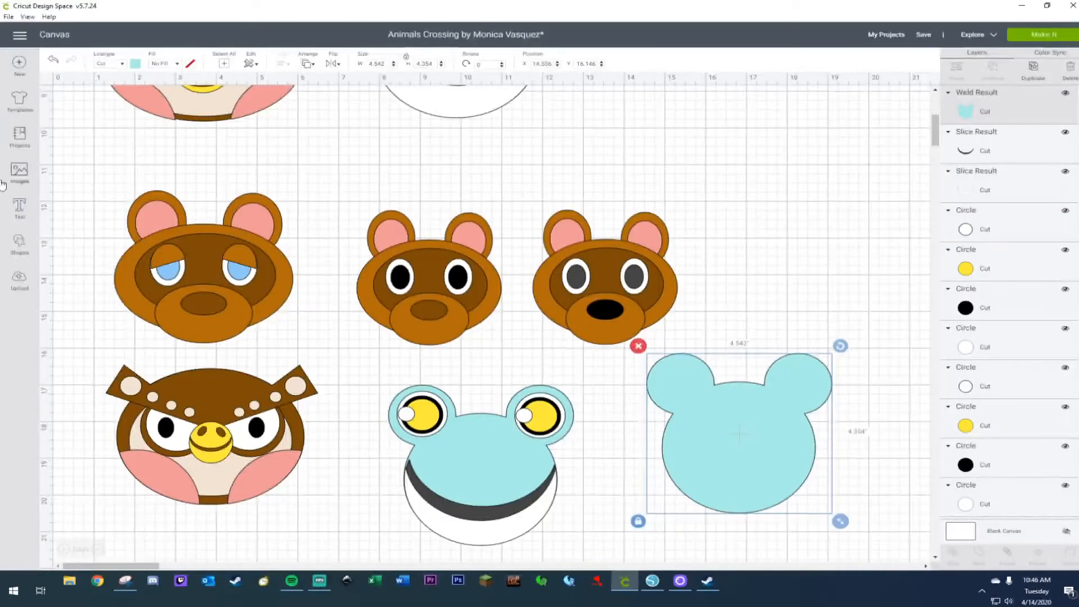
Add a circle, size it to about 2.347 by 2.681 in, and overlap it on the left edge of the copied head.
left_click(19, 243)
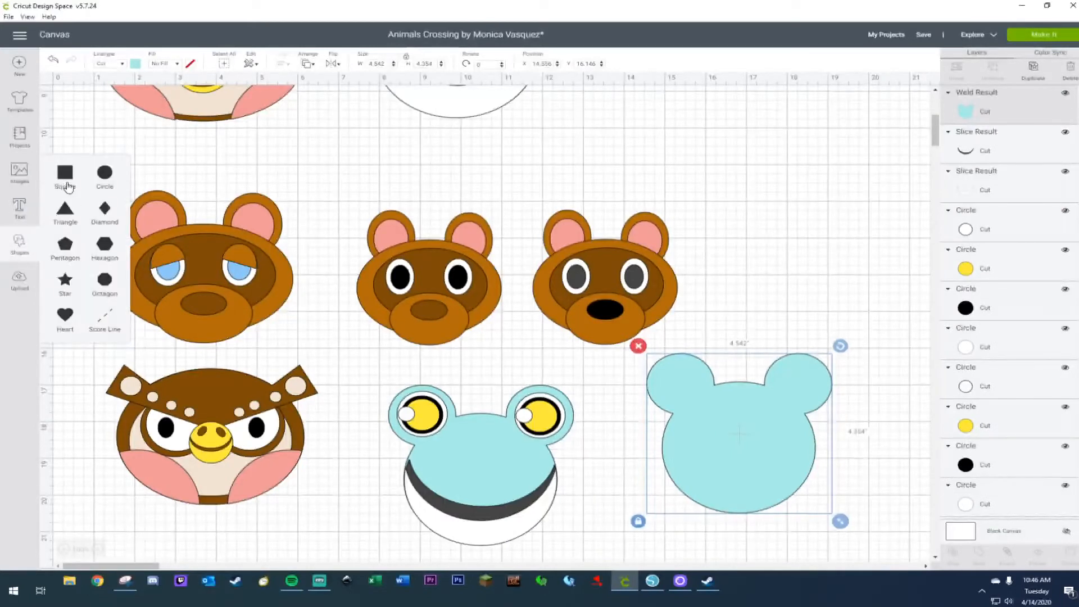
left_click(103, 174)
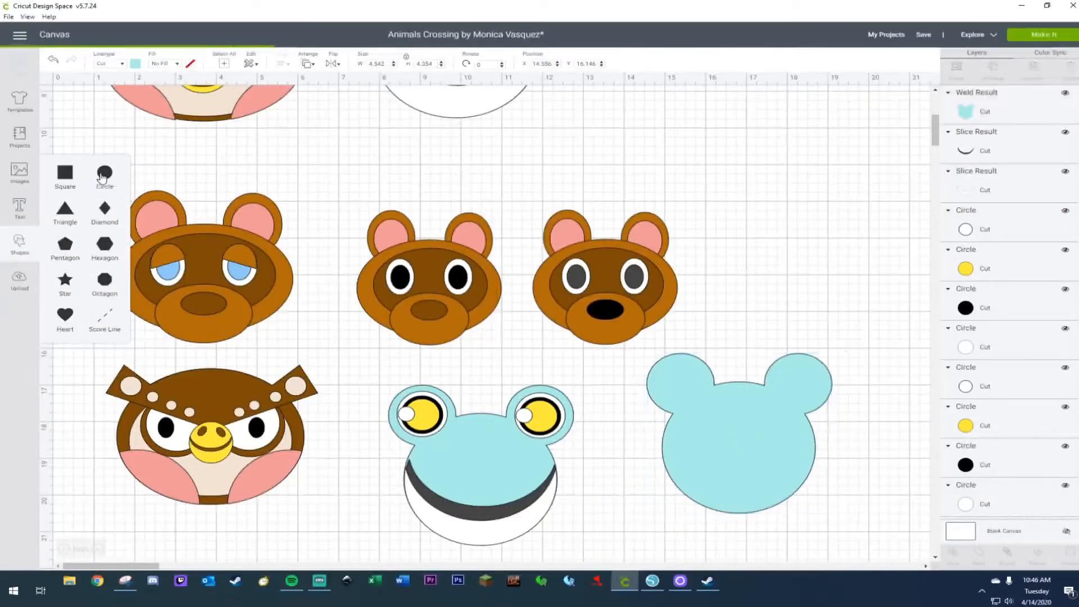
left_click_drag(206, 197, 752, 475)
left_click(770, 390)
left_click_drag(662, 469, 647, 455)
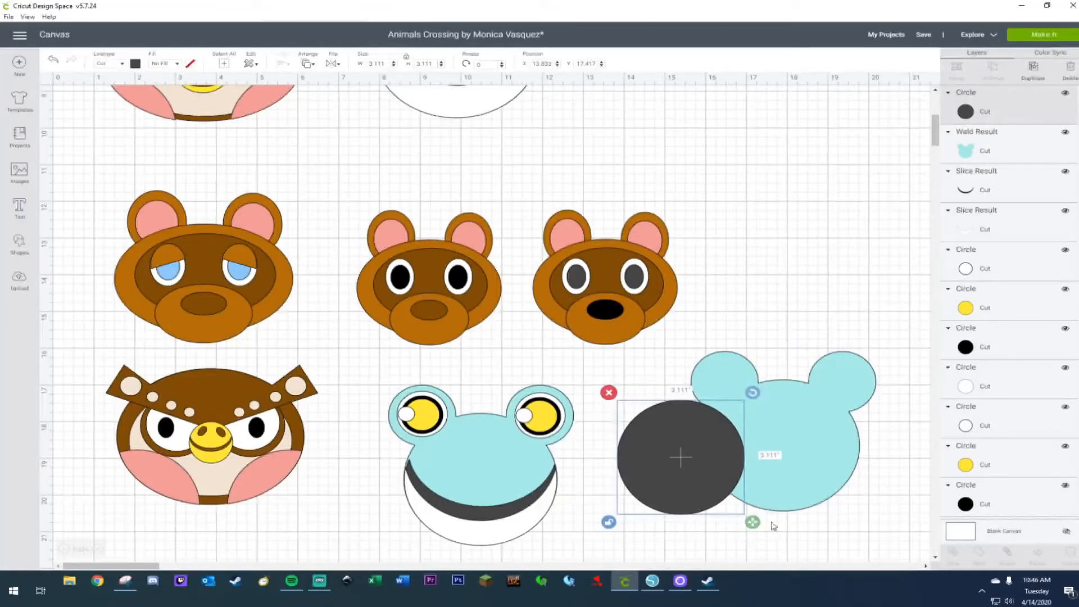
left_click_drag(754, 527, 724, 507)
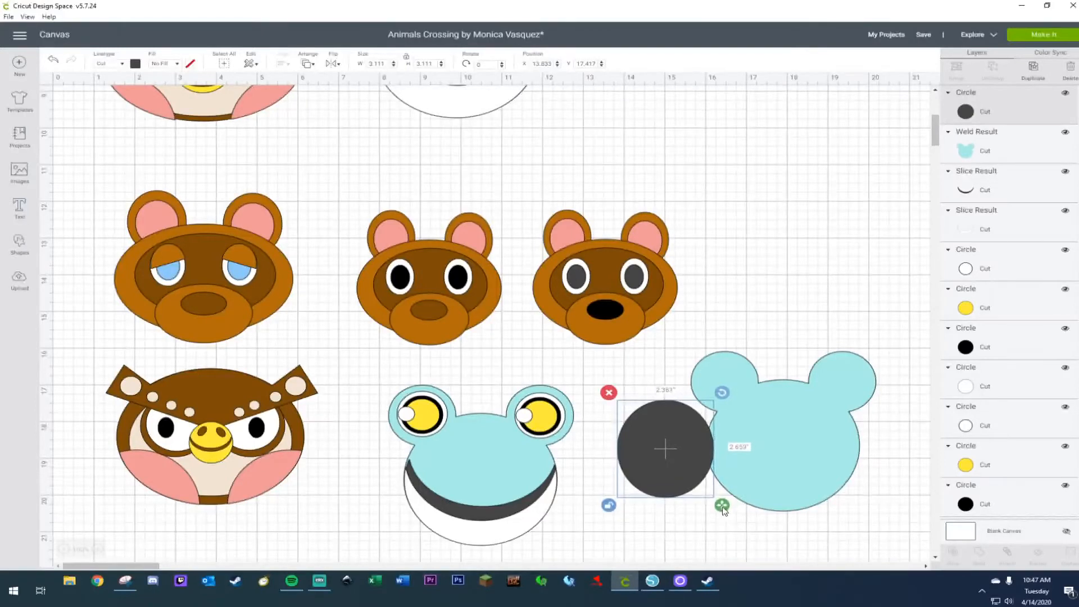
left_click_drag(679, 464, 713, 471)
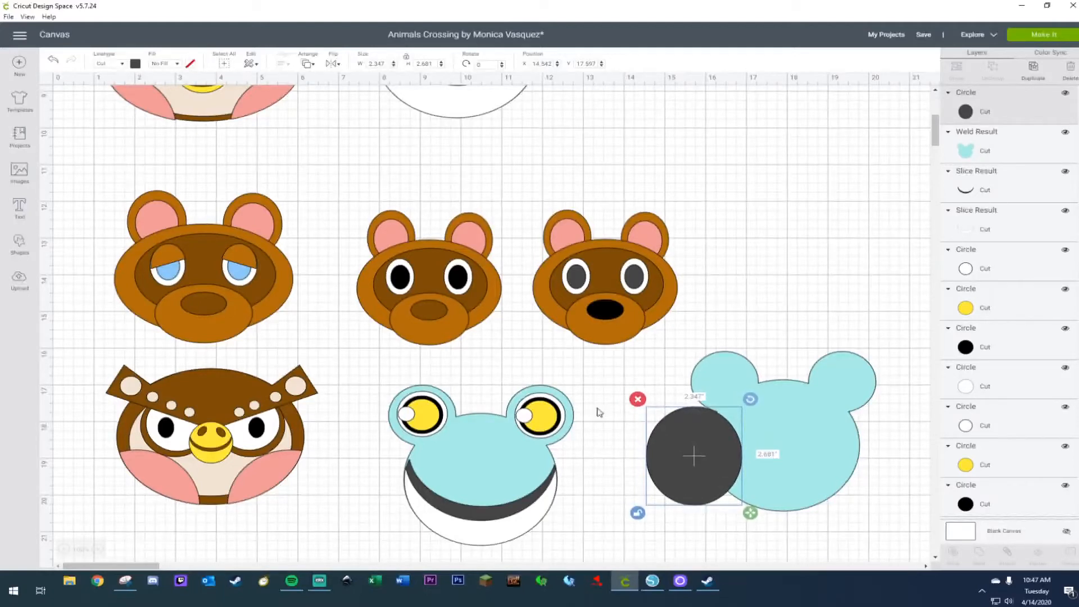
Slice the copied frog head with the overlapping dark grey circle.
left_click_drag(632, 355, 759, 463)
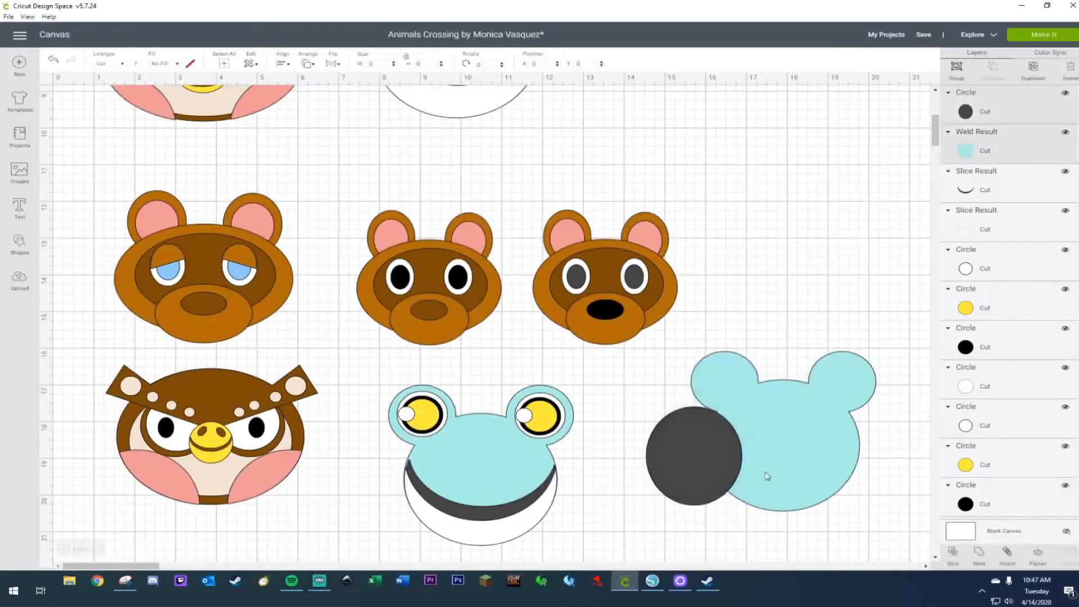
right_click(764, 468)
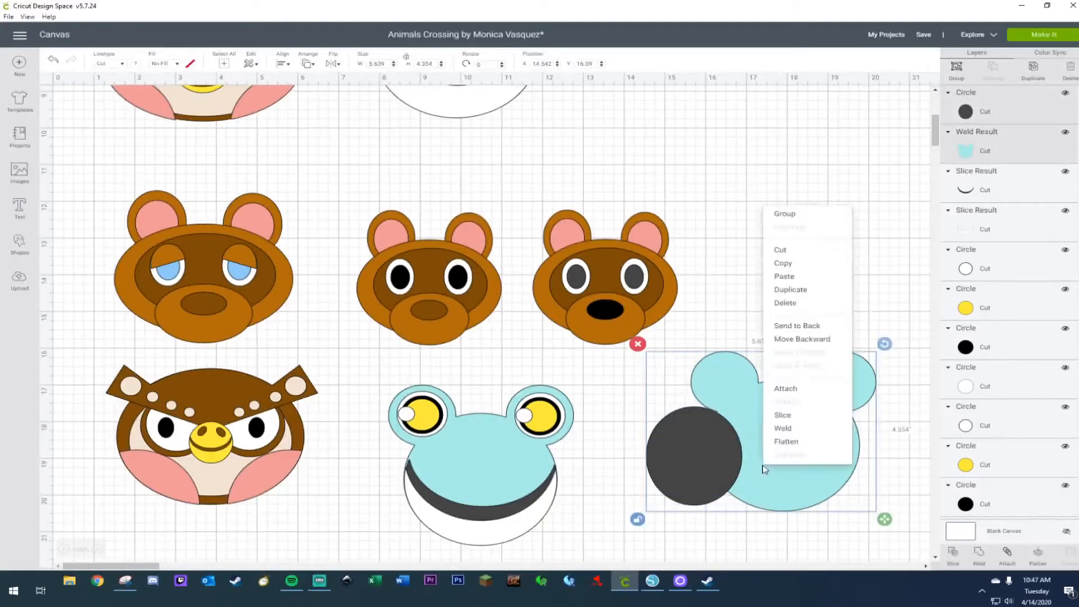
left_click(780, 416)
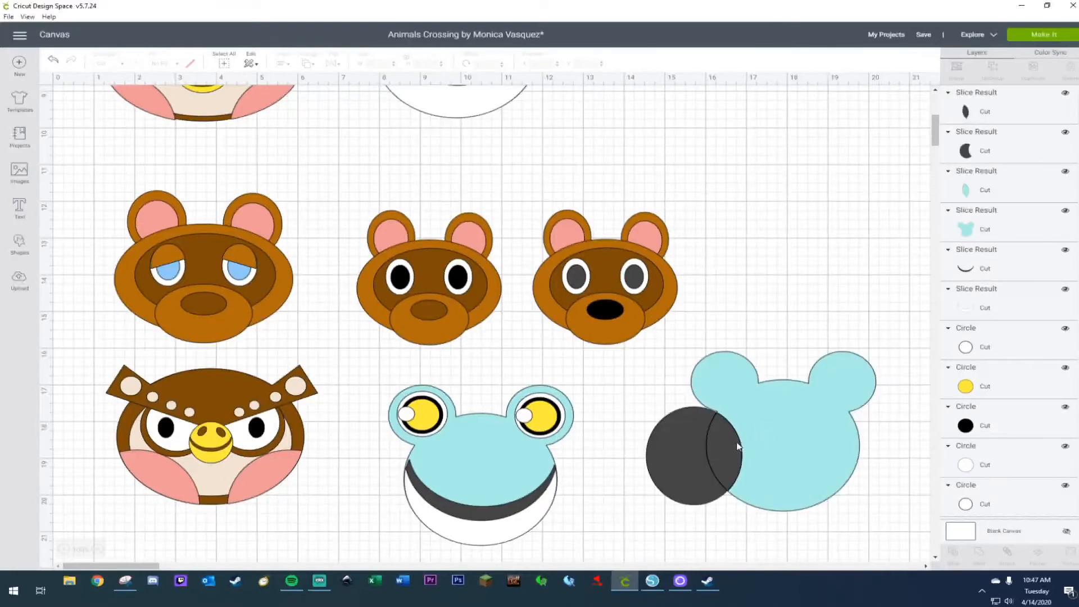
Take out the overlap slice, colour it pink and place it on the left edge of the frog's face as a cheek.
left_click_drag(724, 449, 808, 272)
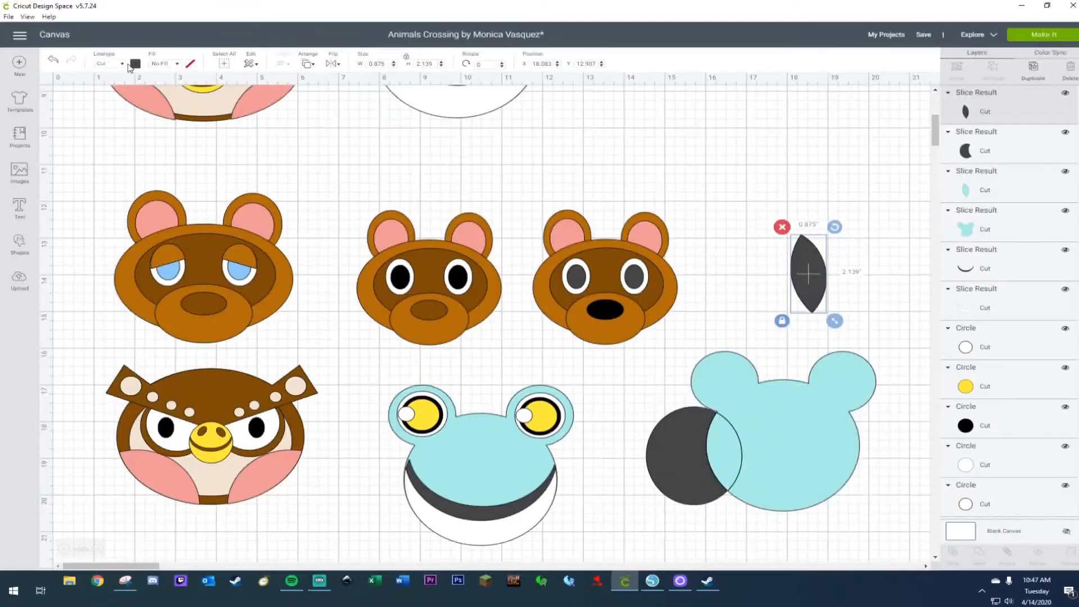
left_click(134, 63)
left_click(161, 100)
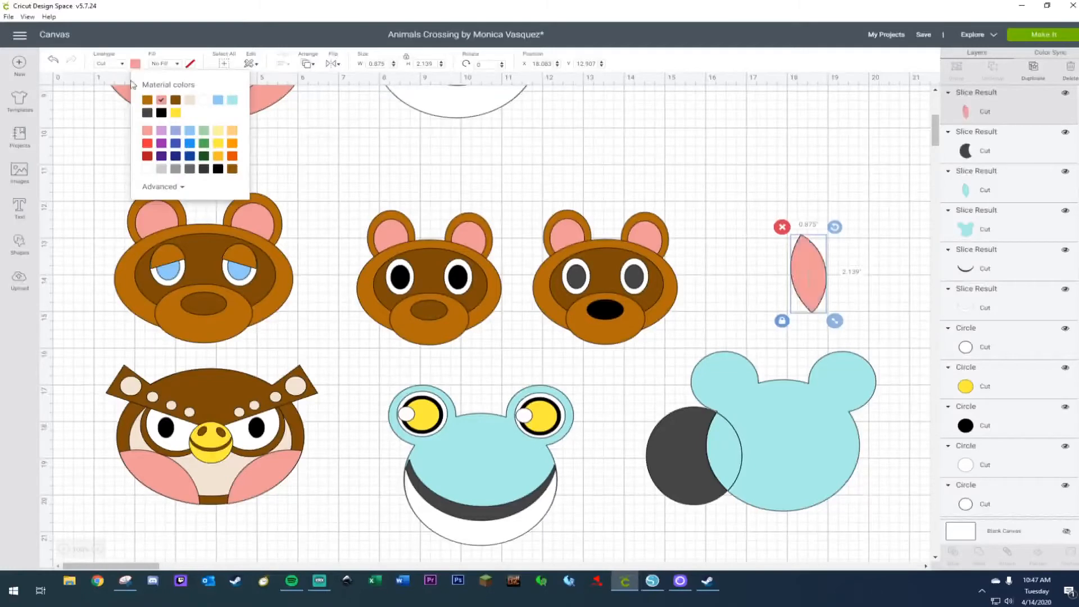
left_click_drag(817, 276, 428, 487)
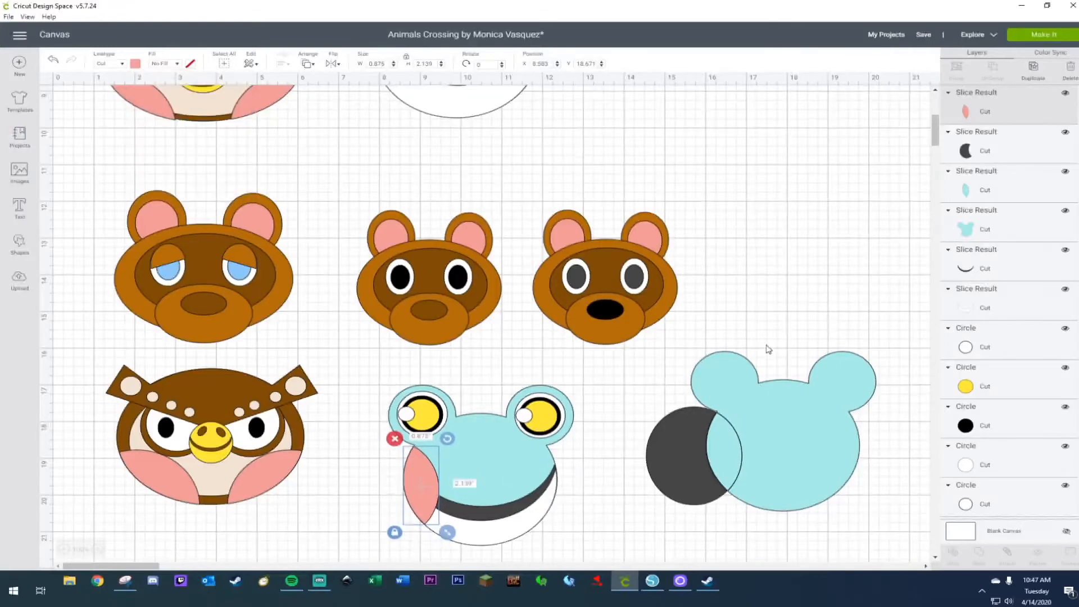
Delete the leftover circle and copied head slices beside the frog.
left_click(738, 353)
left_click_drag(681, 349, 824, 538)
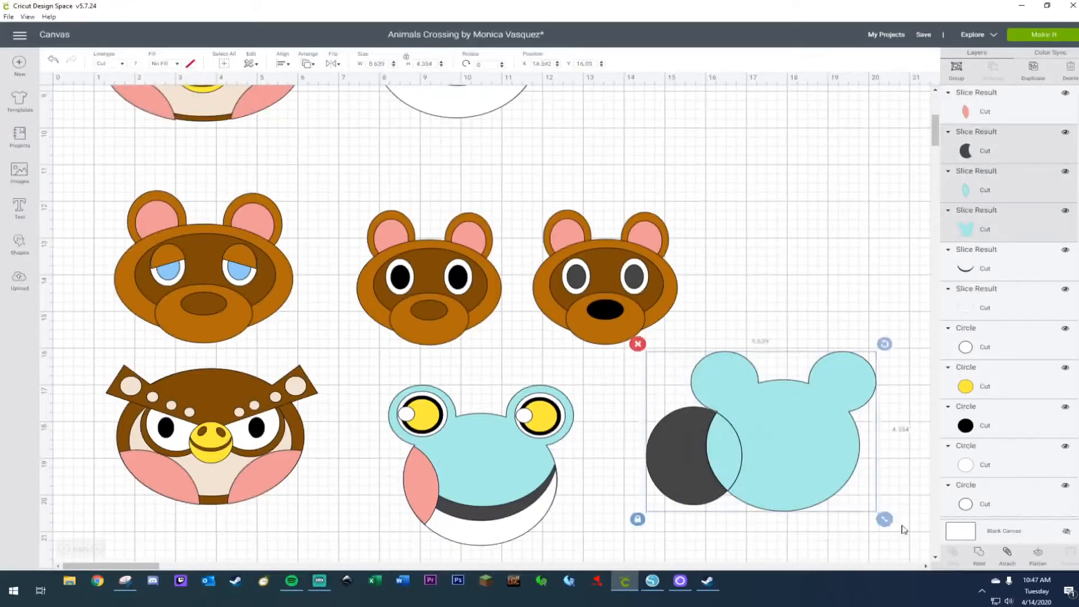
key("Delete")
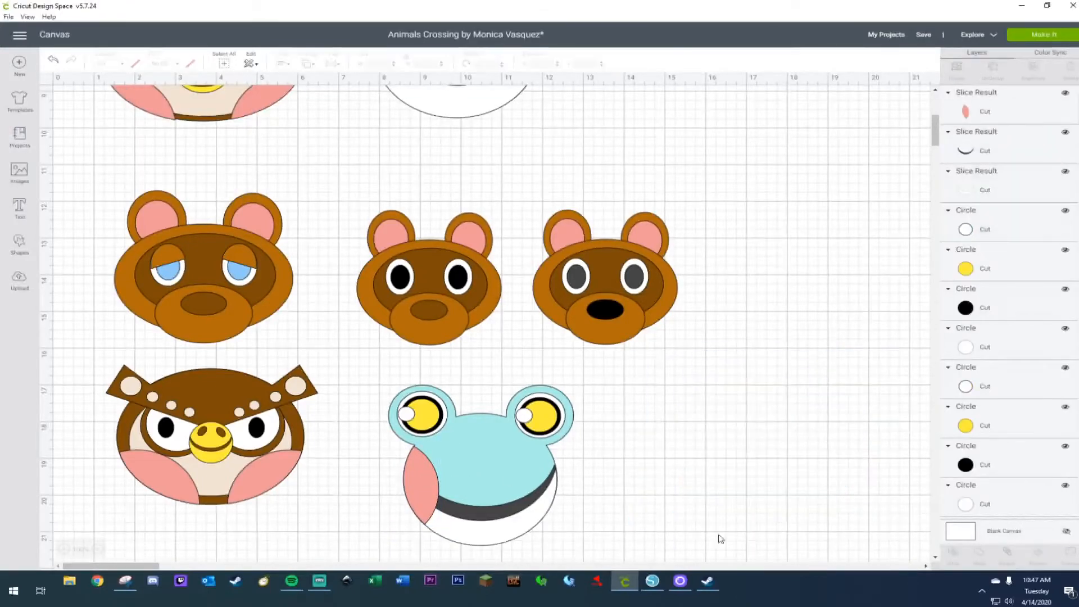
Duplicate the frog's pink cheek, flip the copy horizontally and place it on the right edge of the face.
left_click(434, 485)
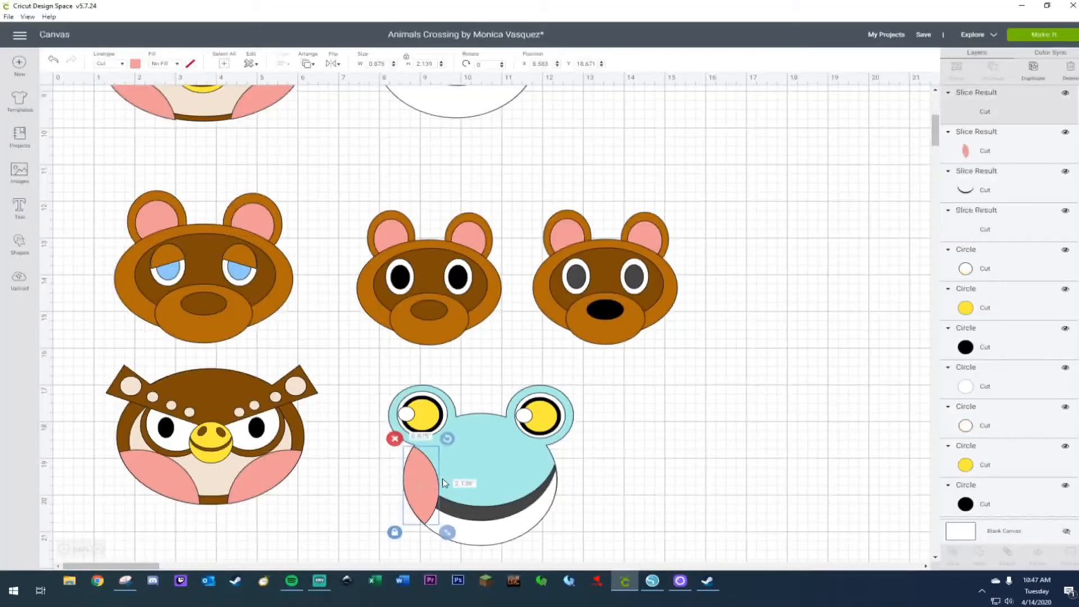
key("ctrl+d")
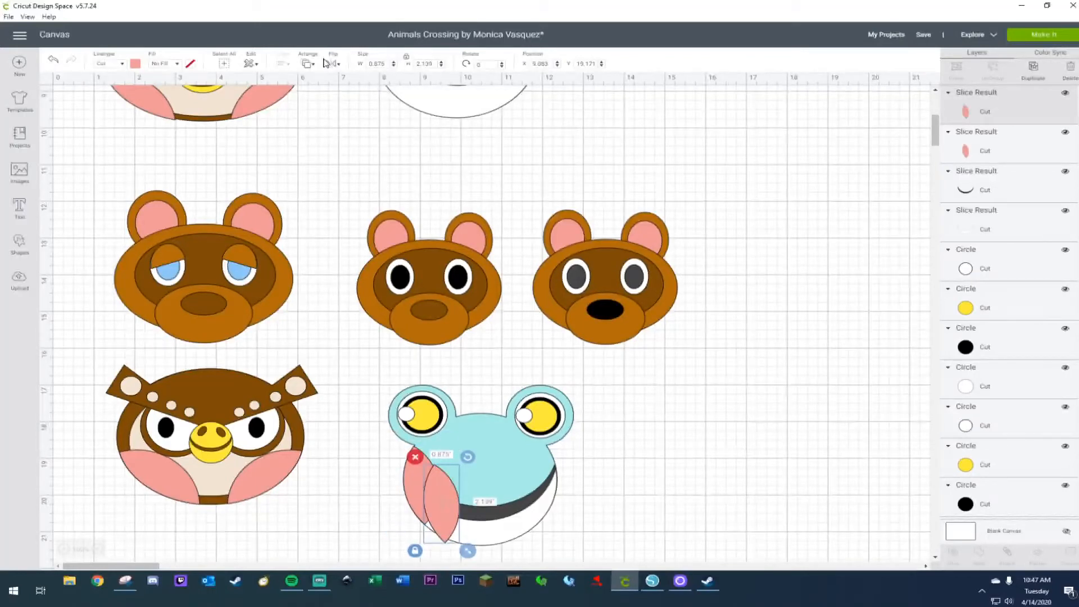
left_click(327, 63)
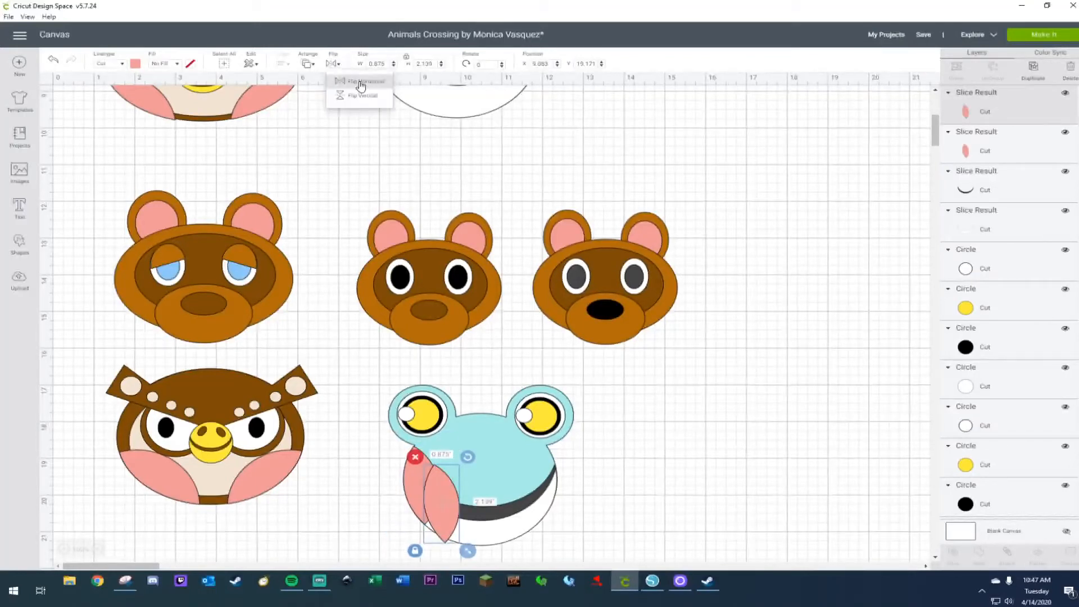
left_click(361, 85)
left_click(444, 503)
left_click_drag(449, 504, 546, 485)
left_click(628, 463)
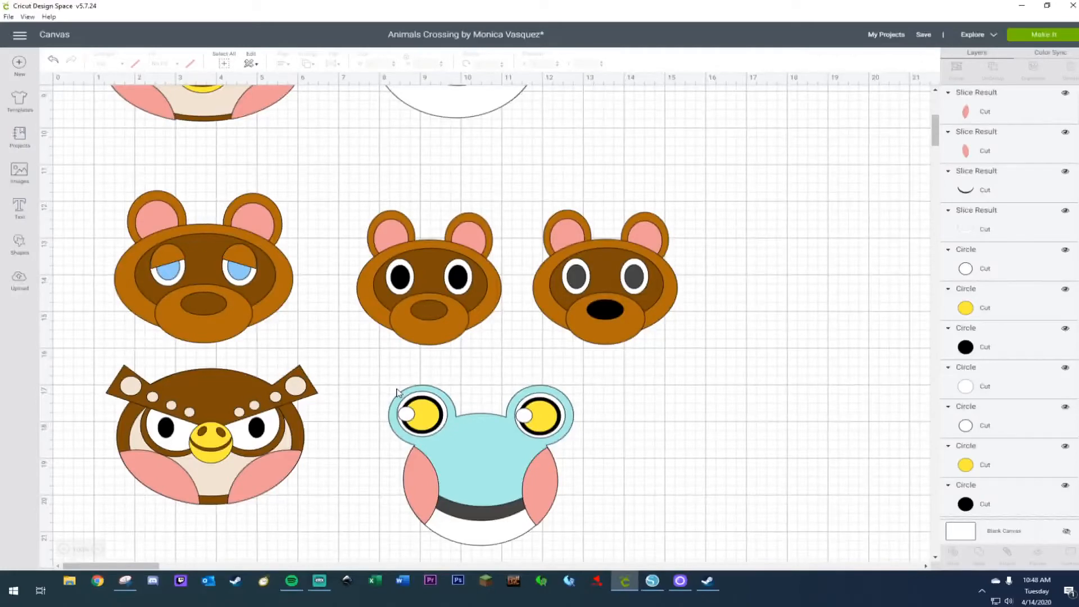
Move the complete frog face up and left so that it sits beside the owl face.
left_click_drag(379, 371, 599, 554)
left_click_drag(500, 490, 451, 459)
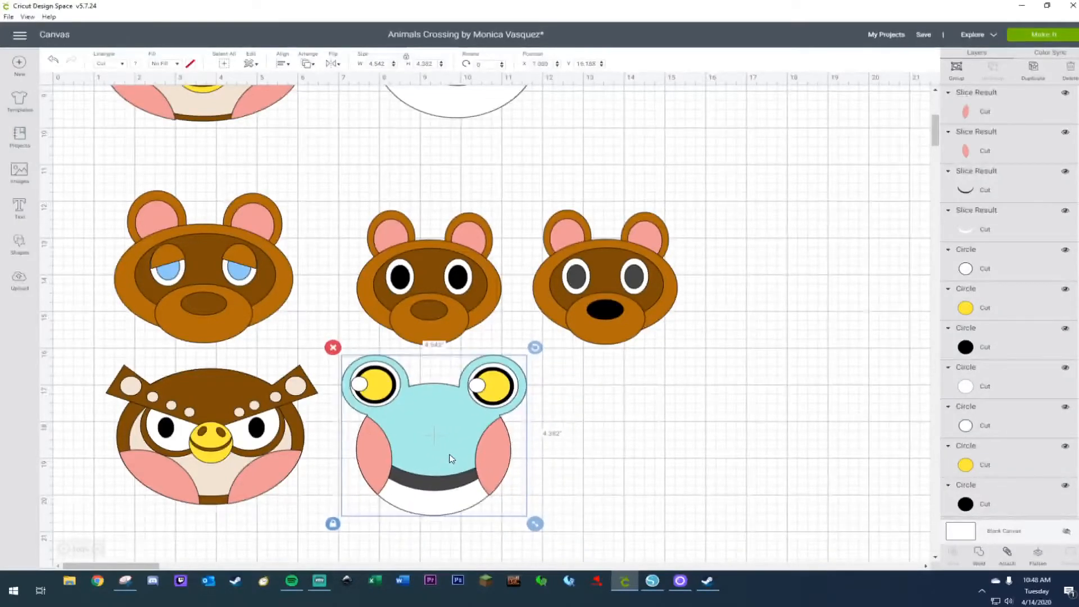
left_click(658, 446)
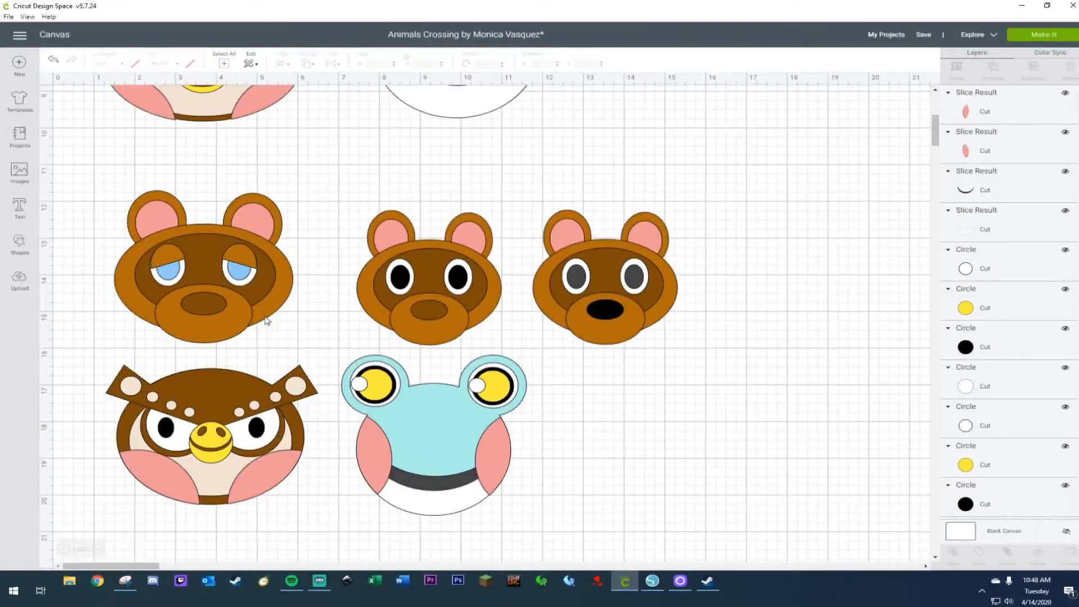
left_click(19, 243)
left_click(107, 174)
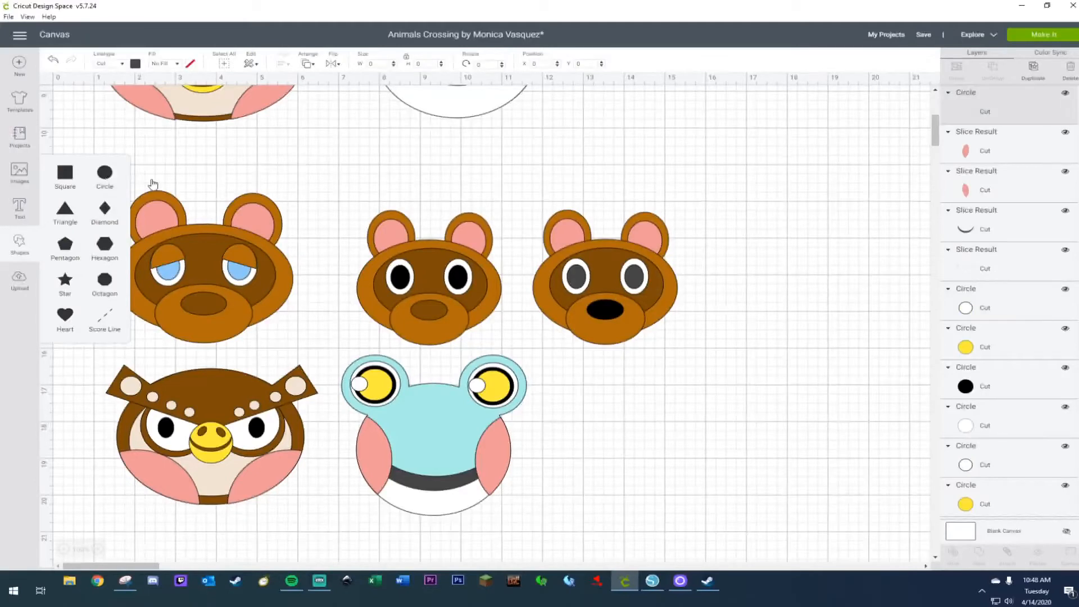
left_click_drag(213, 213, 697, 426)
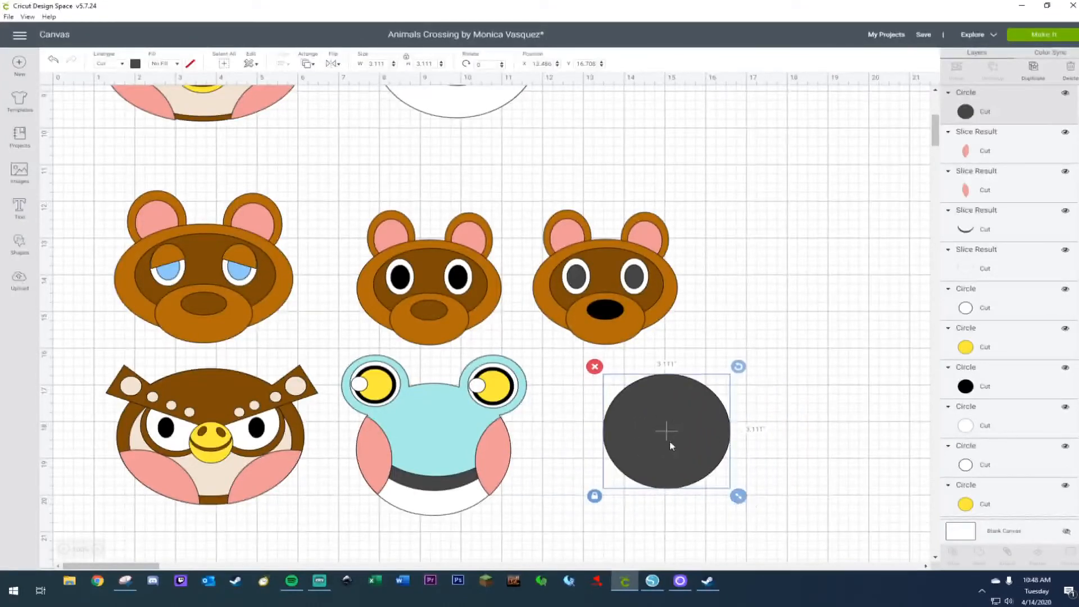
key("Delete")
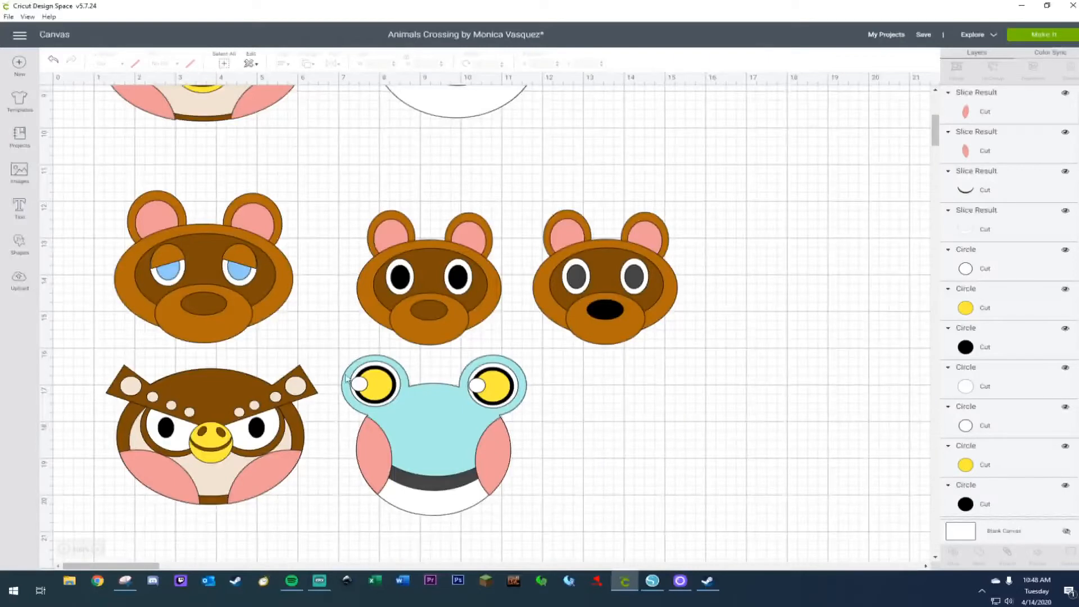
Copy the aqua frog head, place the copy beside the frog and colour it light brown as a bear head.
left_click(414, 417)
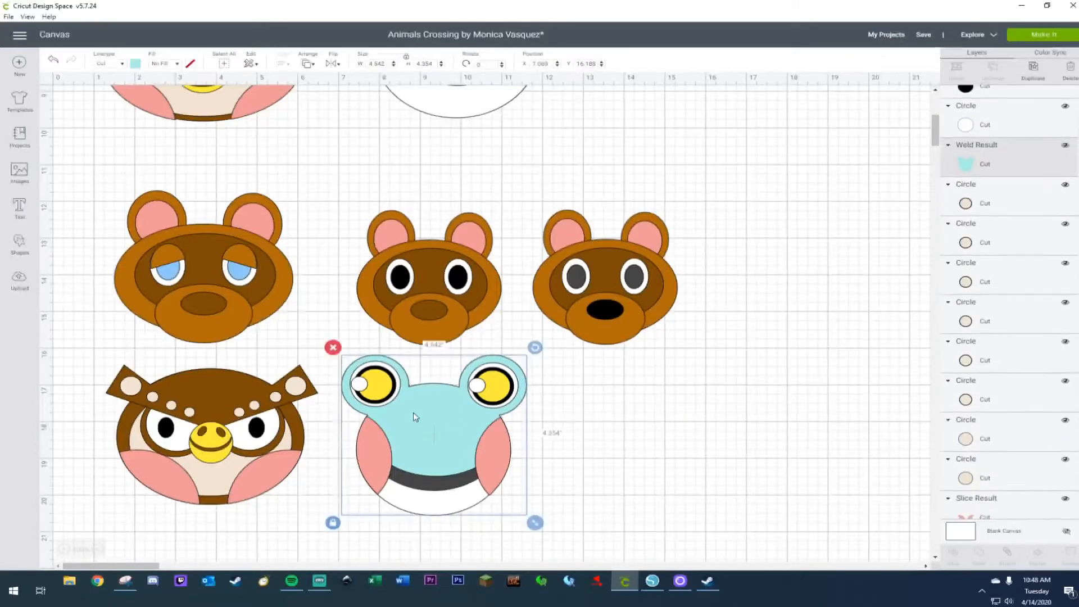
left_click_drag(457, 432, 684, 436)
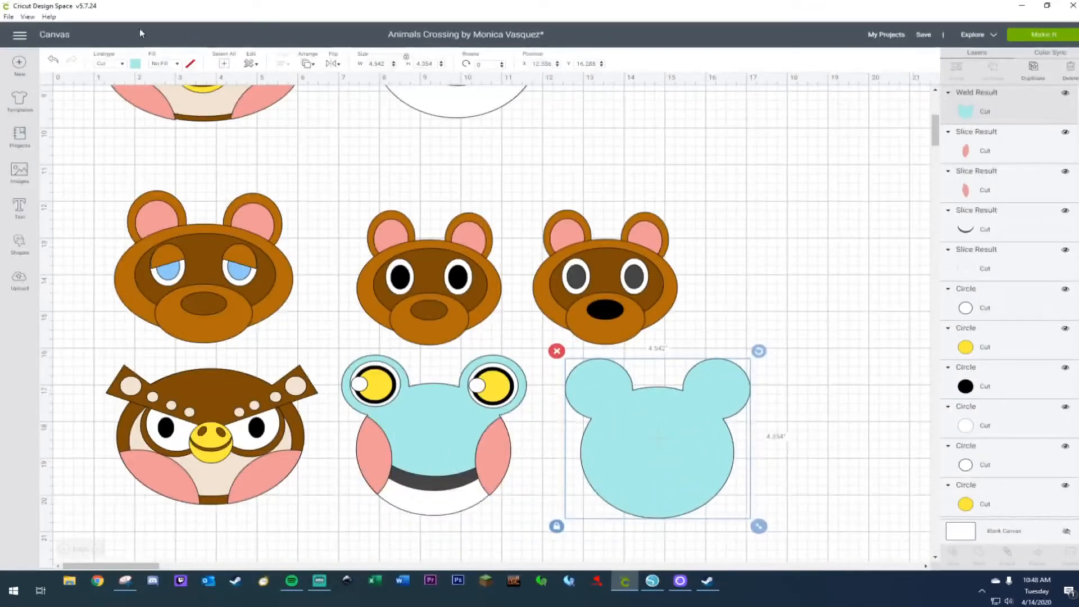
left_click(136, 63)
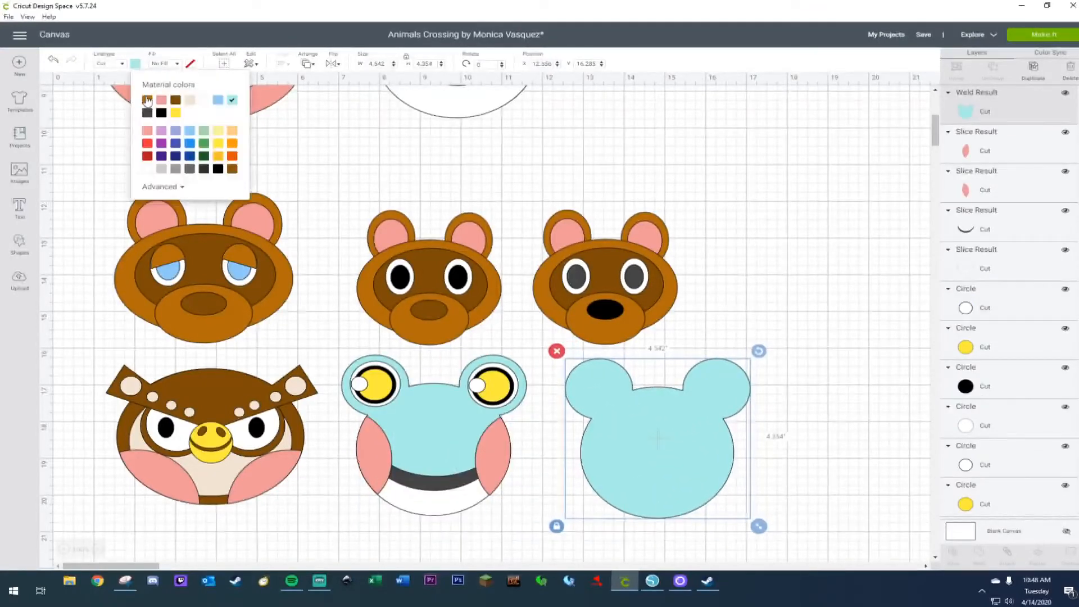
left_click(148, 100)
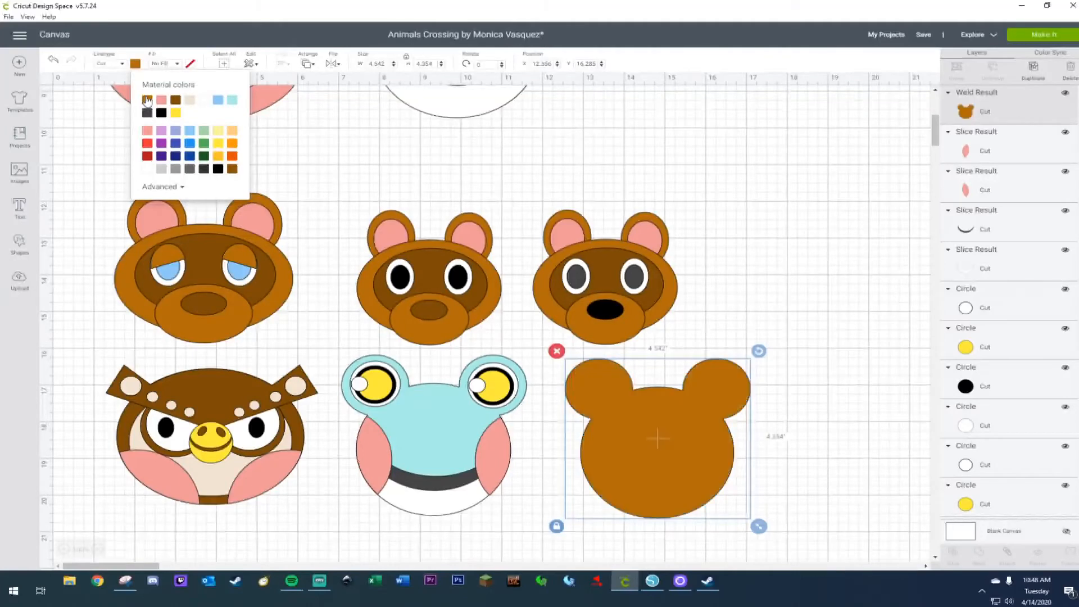
left_click(806, 329)
left_click_drag(655, 430, 644, 419)
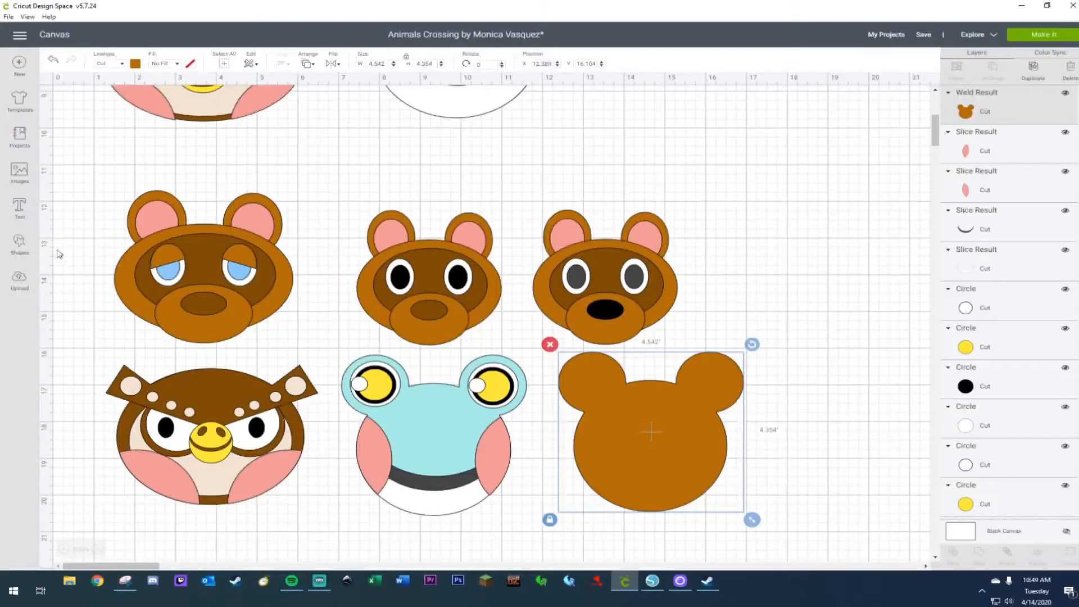
Add a circle, reshape it into an oval of about 2.042 by 1.556 in, and place it on the bear head's lower middle.
left_click(20, 243)
left_click(103, 175)
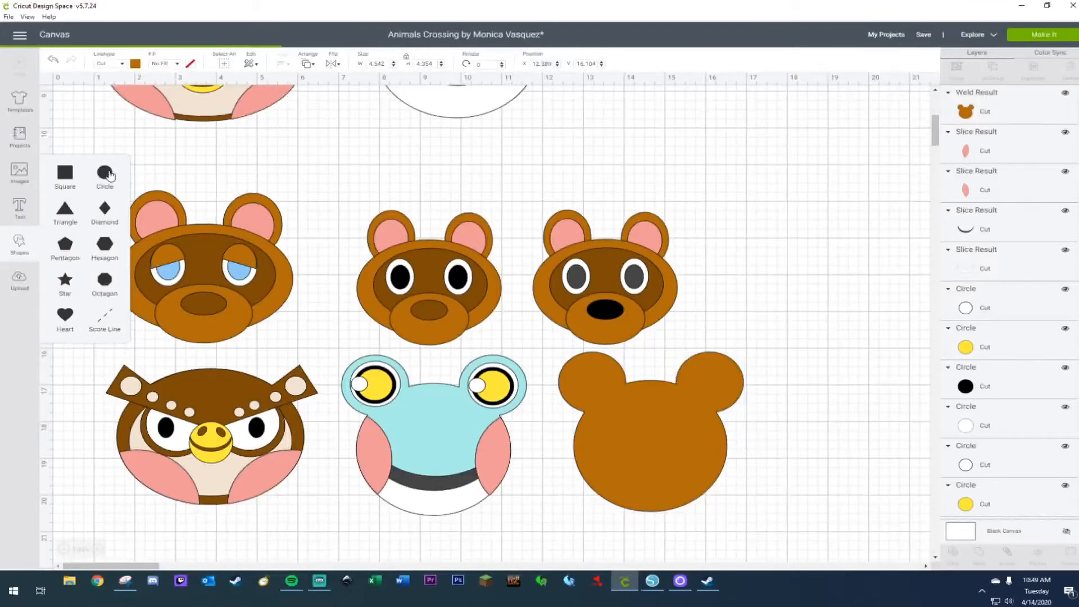
left_click_drag(169, 283, 674, 399)
left_click(656, 404)
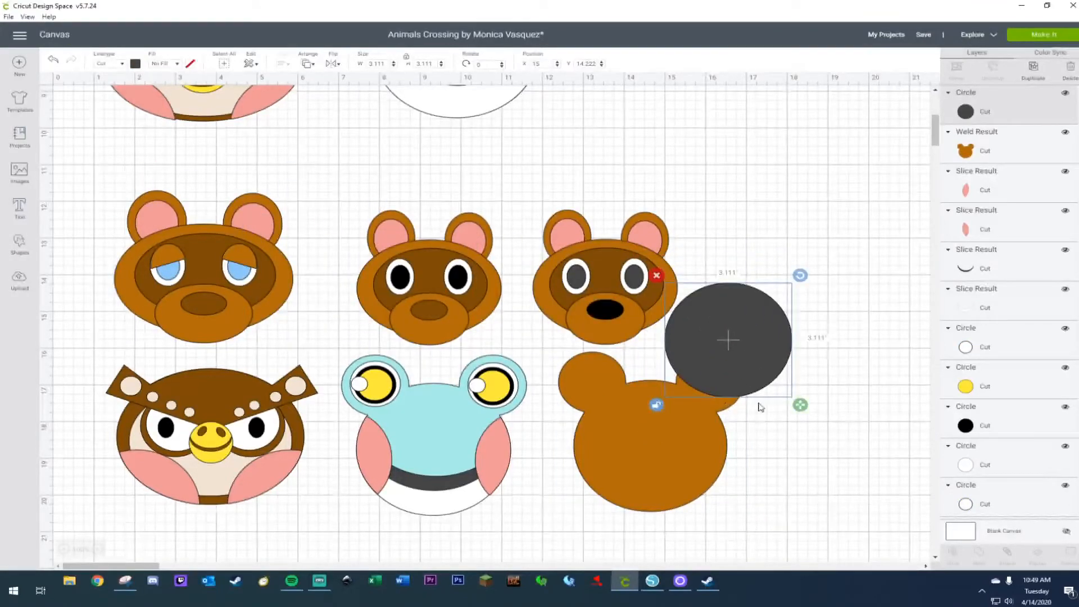
left_click_drag(804, 405, 788, 360)
left_click(656, 363)
left_click_drag(777, 362, 739, 359)
left_click_drag(696, 306, 703, 505)
mouse_move(655, 466)
left_mouse_down()
mouse_move(638, 459)
mouse_move(650, 467)
left_mouse_up()
Copy the muzzle oval, shrink the copy to about 1.361 by 1.037 in and overlap it on the oval's upper edge.
key("ctrl+c")
key("ctrl+v")
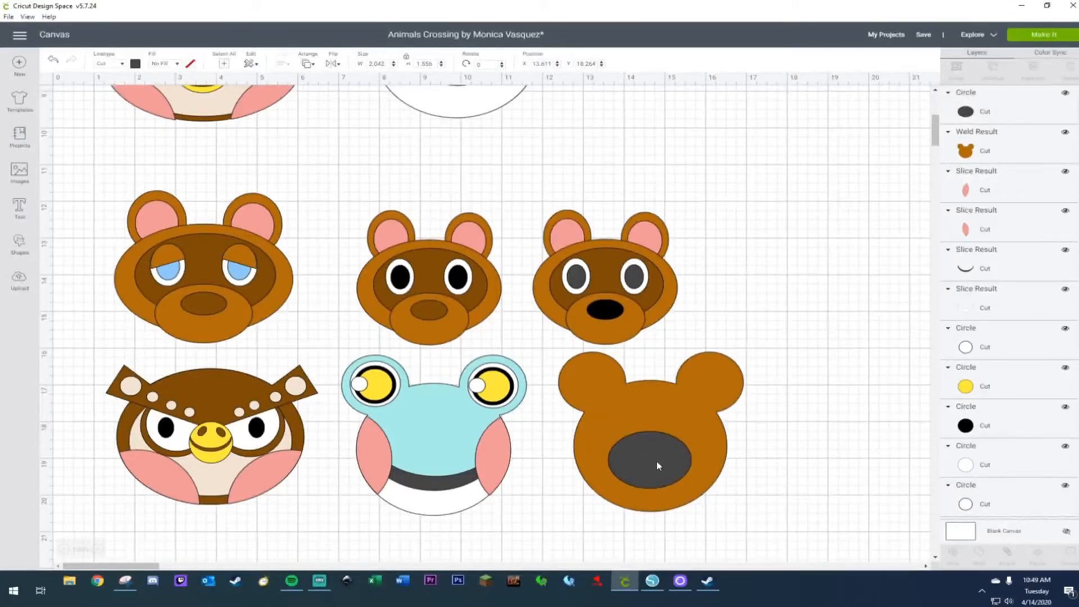
left_click_drag(715, 512, 645, 438)
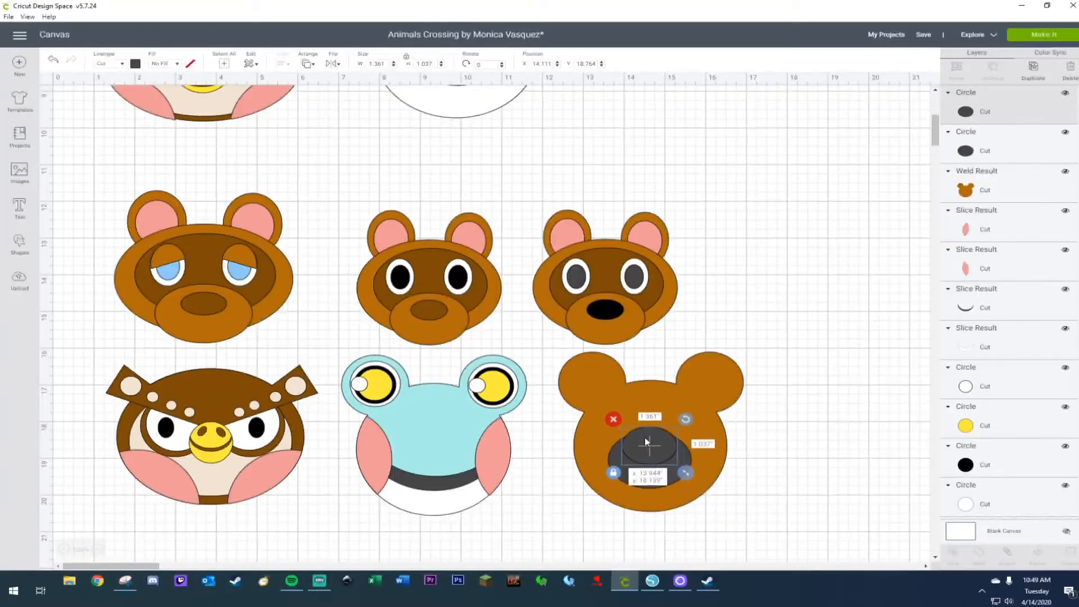
Centre both dark grey ovals horizontally on the brown bear head.
left_click_drag(817, 360, 588, 512)
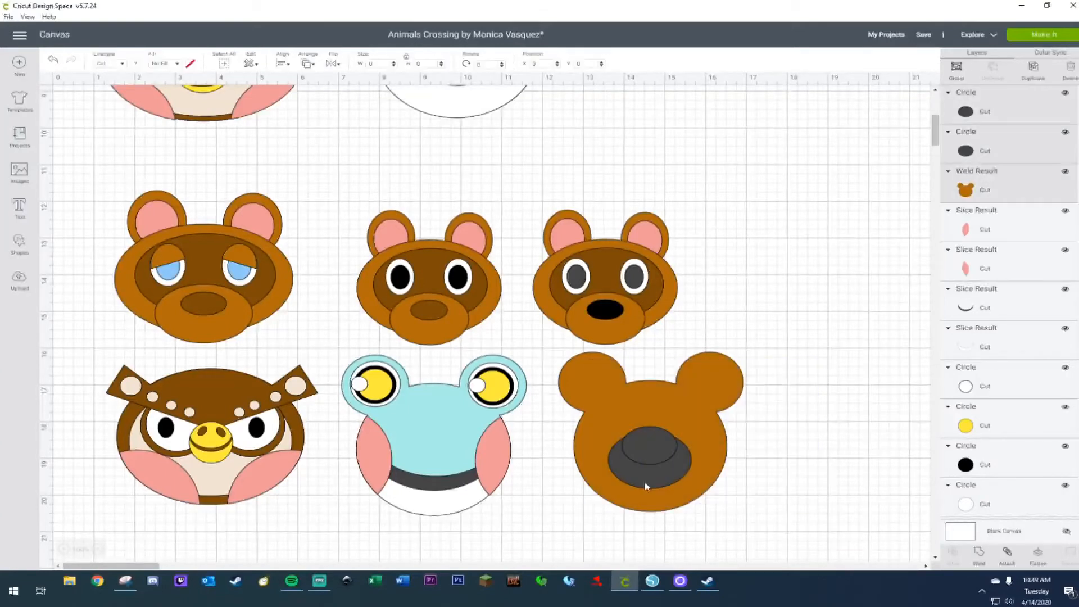
left_click(283, 63)
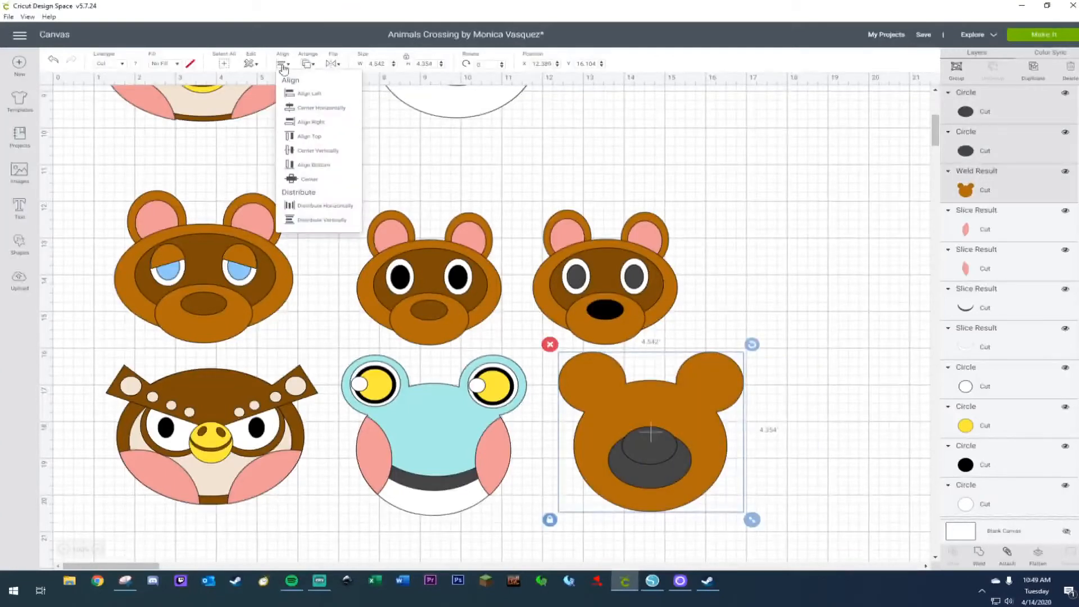
left_click(309, 108)
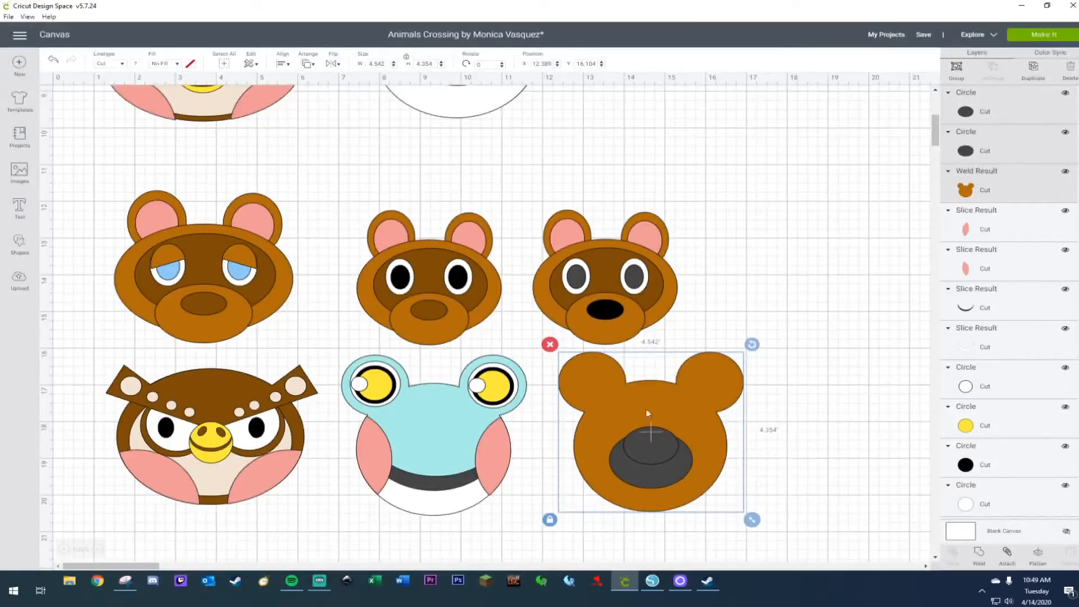
left_click(832, 428)
Weld the two overlapping dark grey ovals into one muzzle shape.
left_click(650, 448)
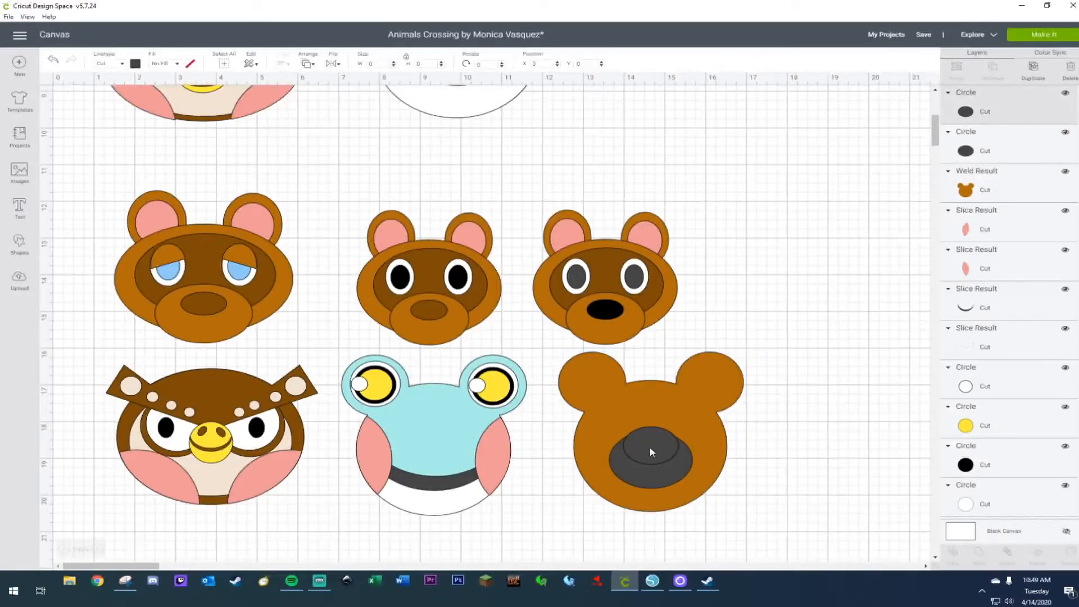
left_click(649, 474, "shift")
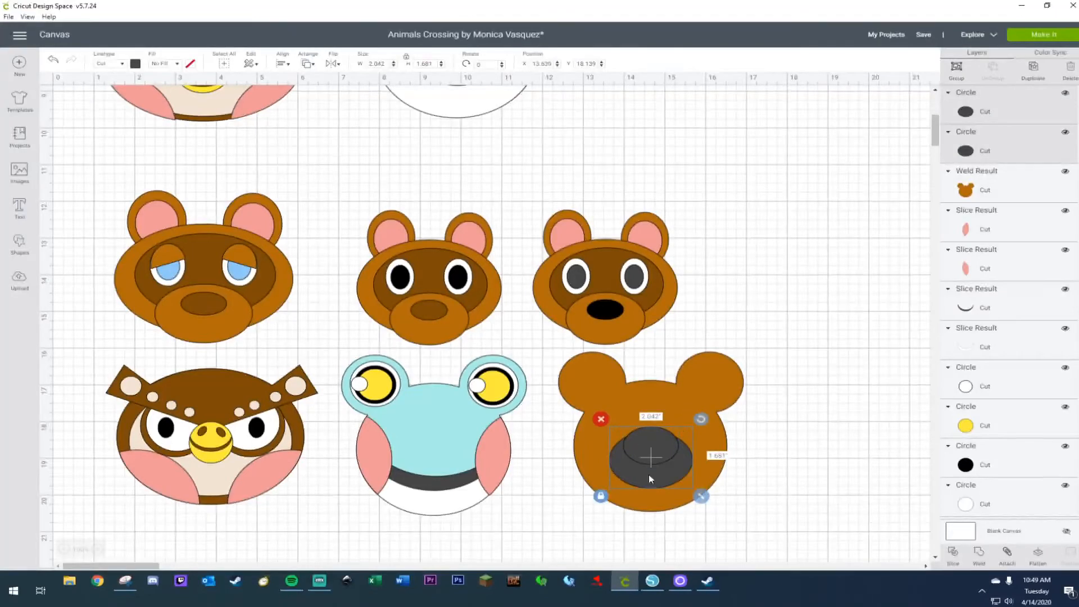
right_click(648, 475)
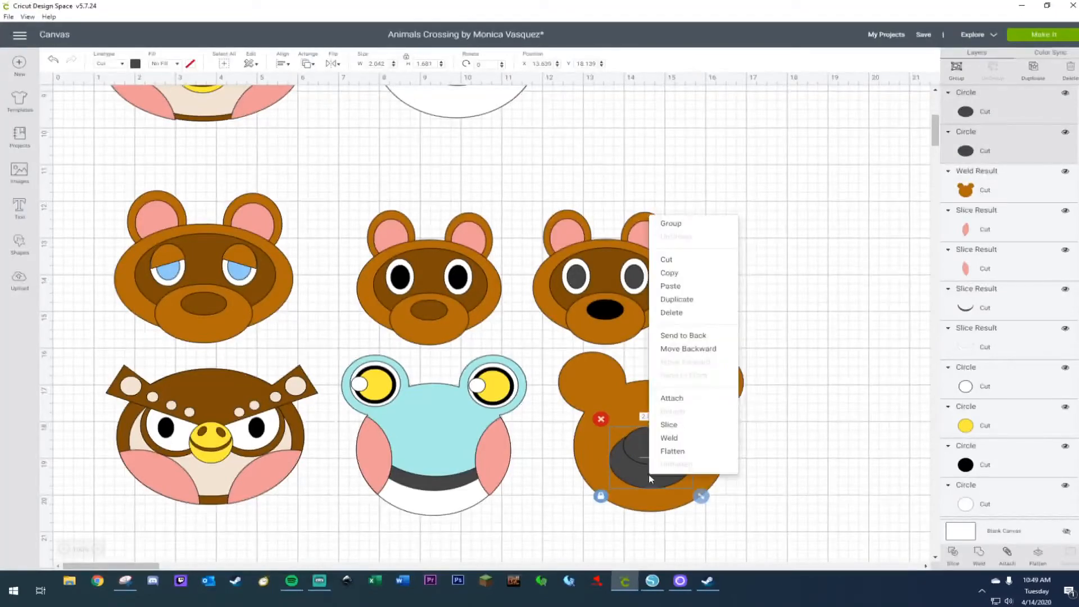
left_click(669, 438)
Slice the muzzle shape out of the brown bear head and delete the dark grey and brown cut-out pieces.
left_click_drag(817, 452, 582, 467)
right_click(616, 472)
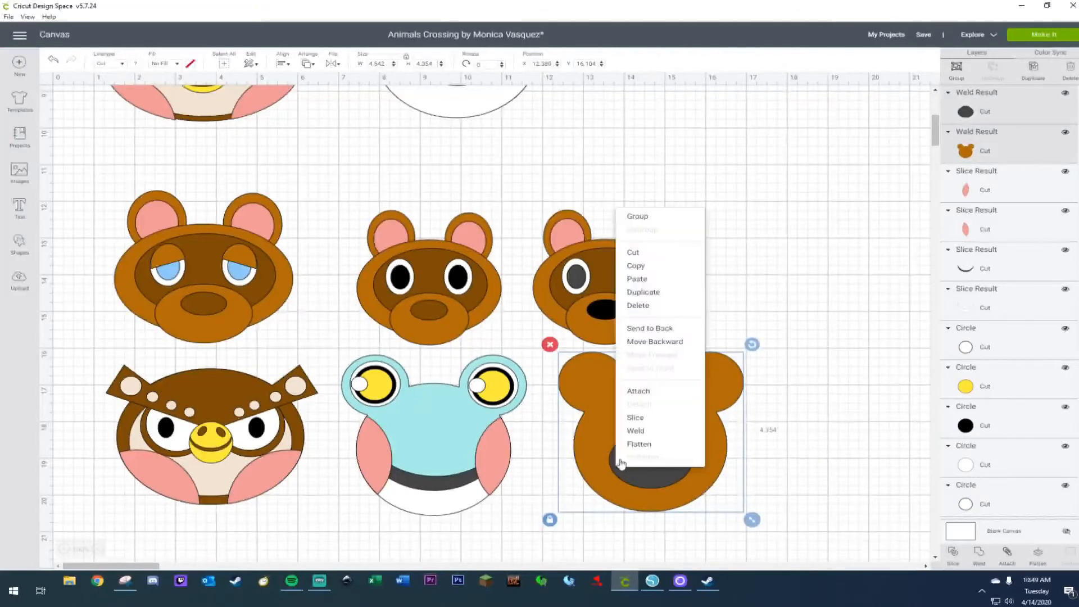
left_click(638, 425)
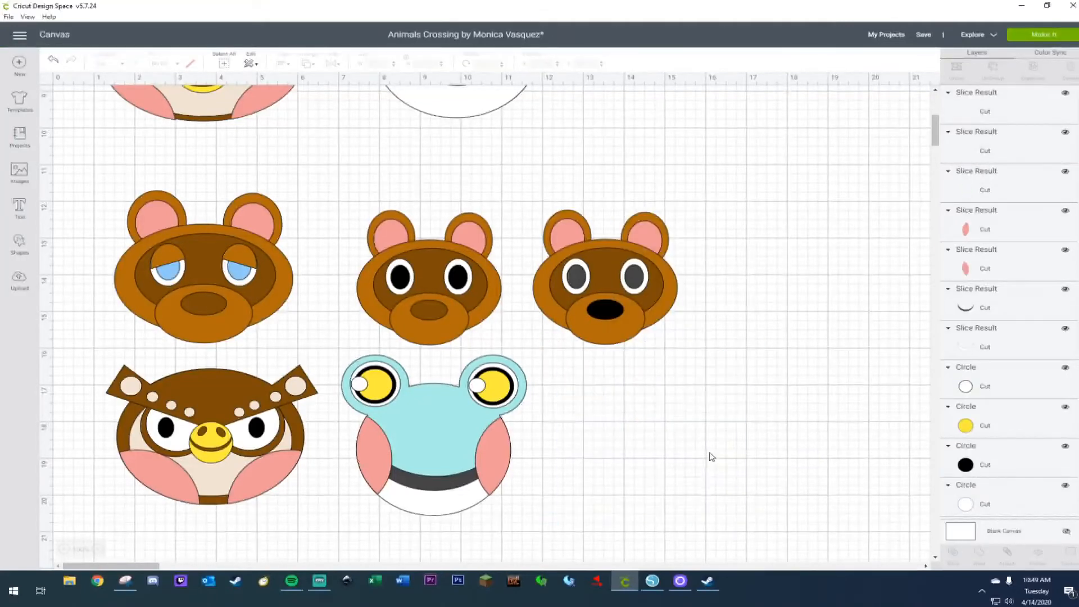
left_click_drag(675, 453, 808, 443)
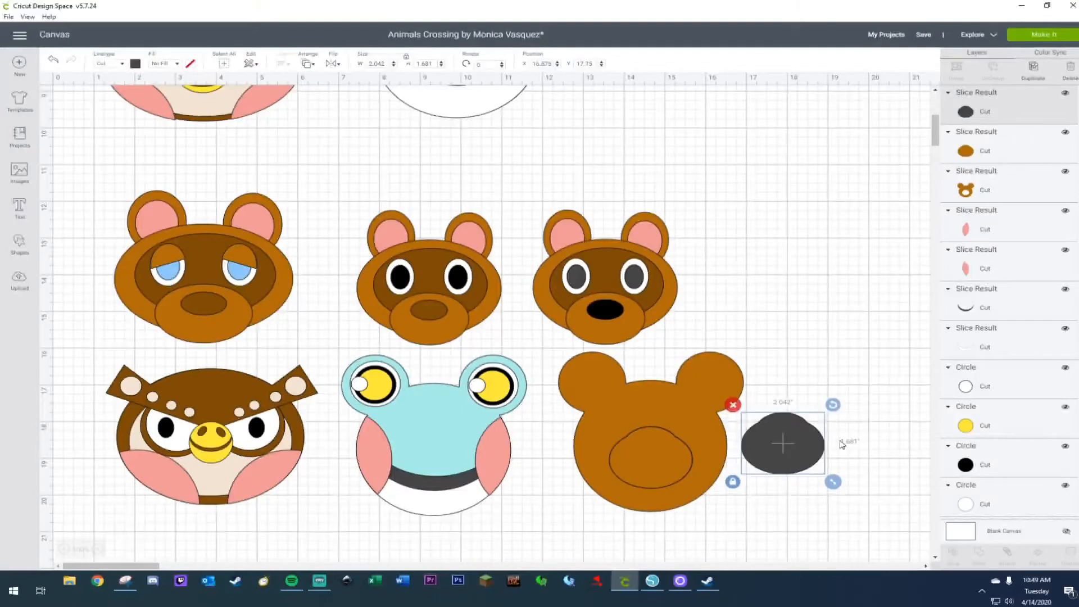
key("Delete")
left_click(639, 456)
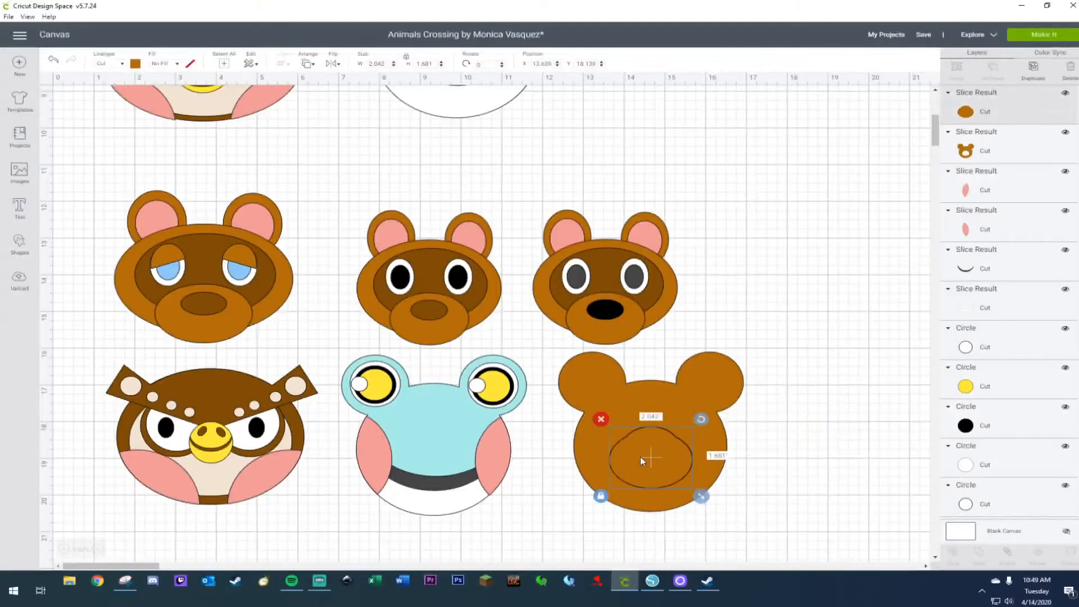
key("Delete")
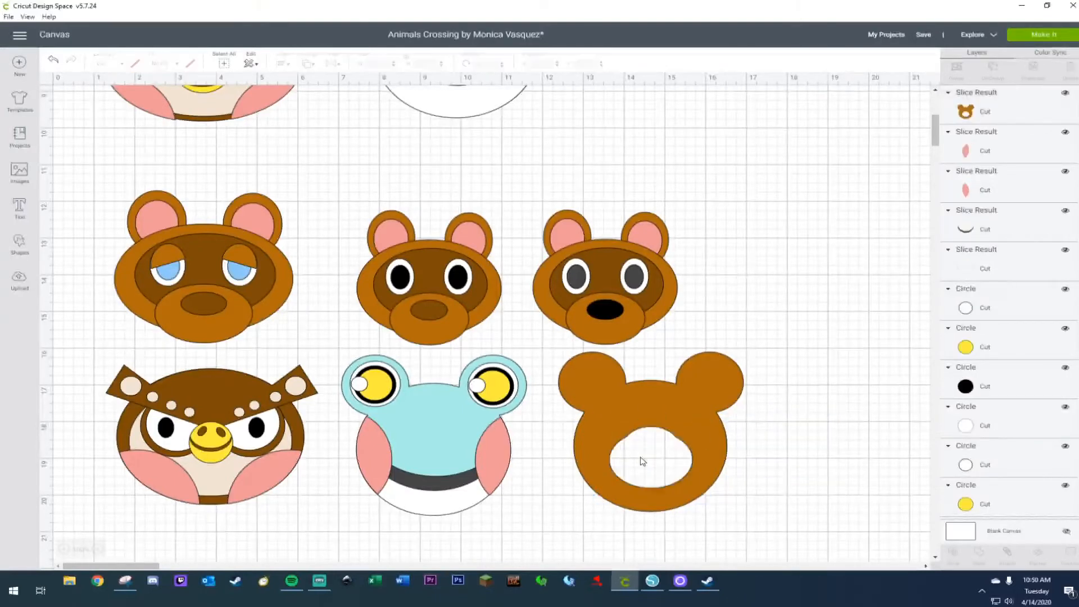
Add a circle, size it to about 0.653 by 0.556 in, place it in the upper muzzle opening and colour it light brown.
left_click(22, 245)
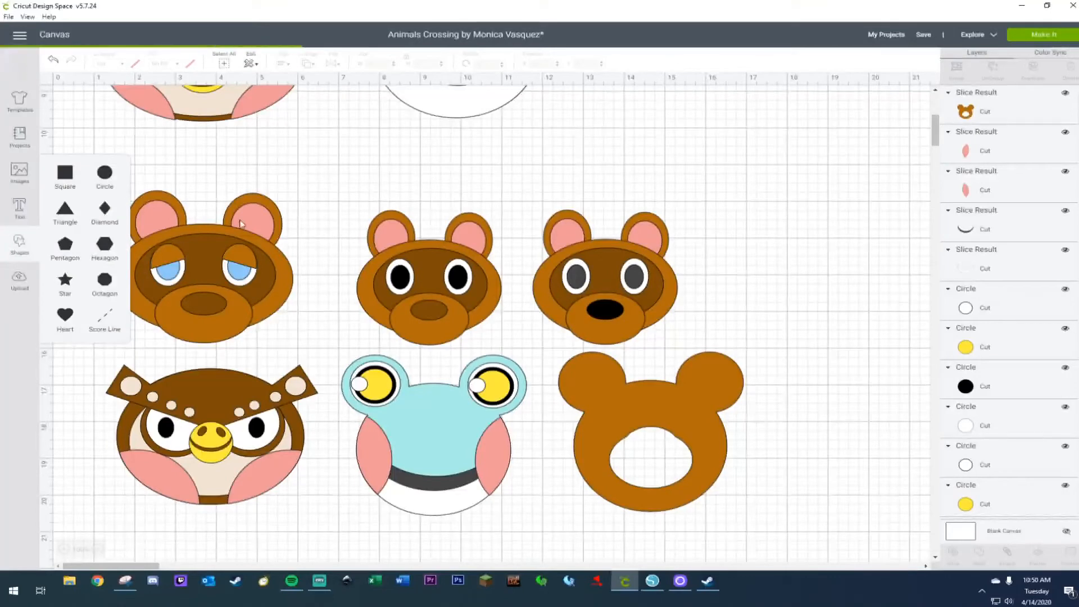
left_click_drag(256, 269, 809, 365)
left_click_drag(865, 414, 683, 464)
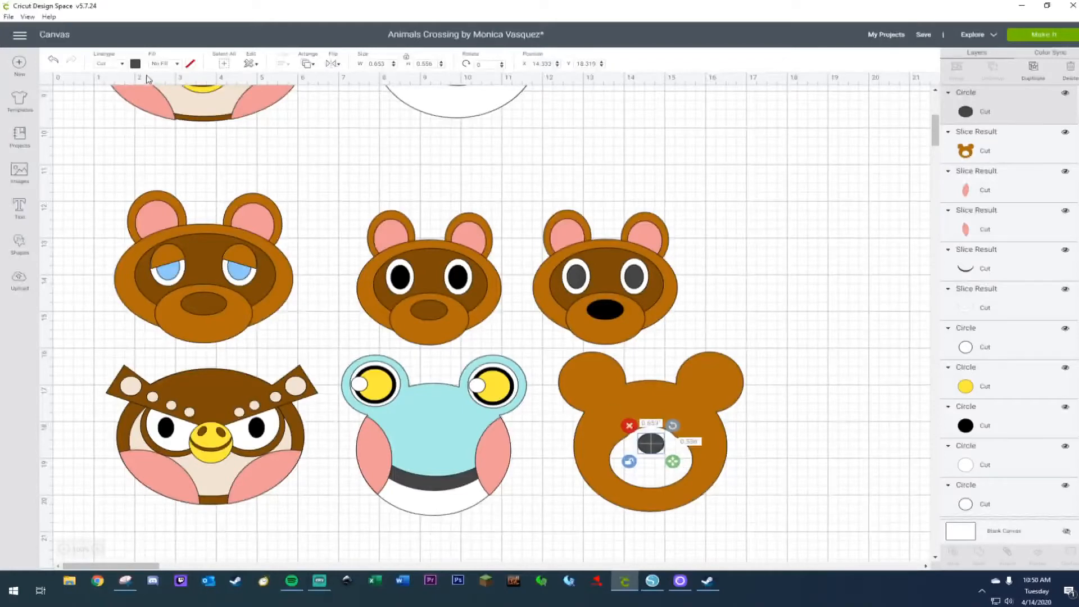
left_click(135, 64)
left_click(147, 100)
left_click(837, 415)
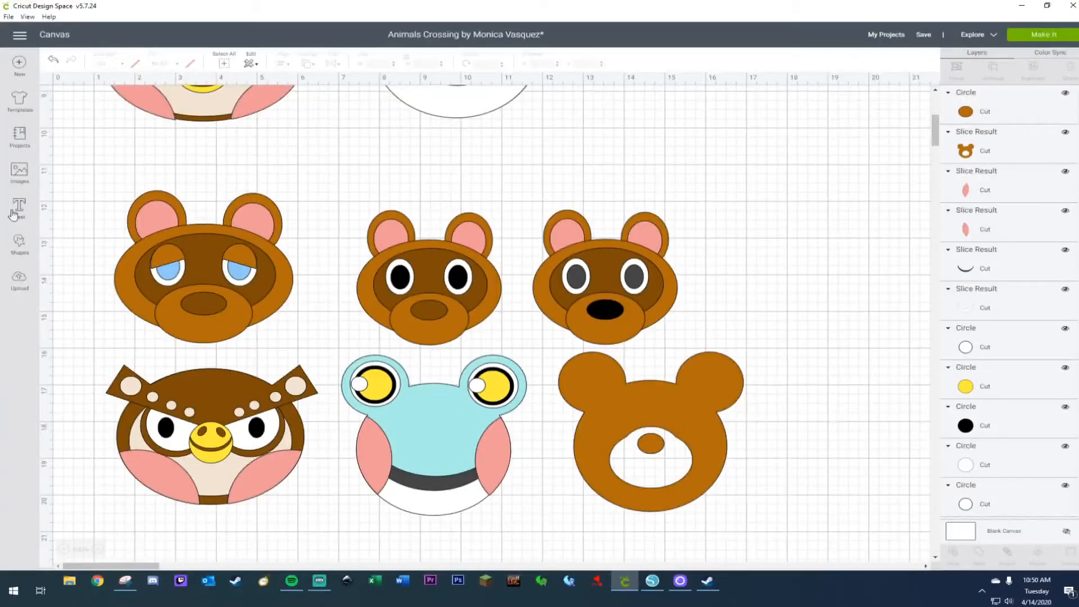
Add a dark grey circle about 0.528 in across as the brown bear's left eye and place a copy as the right eye.
left_click(29, 240)
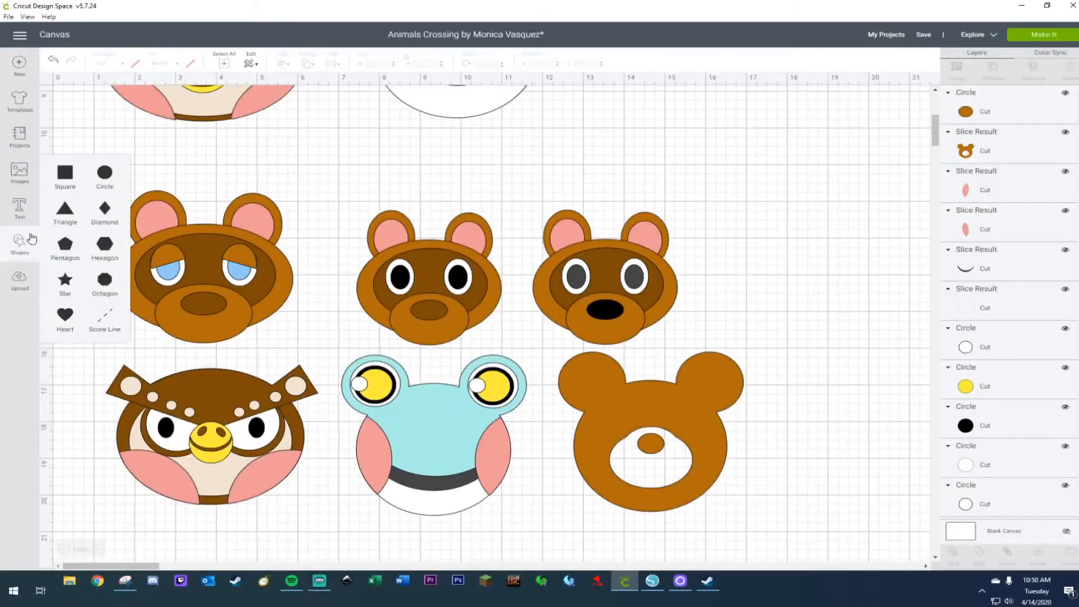
left_click(105, 172)
left_click_drag(331, 335, 619, 418)
key("ctrl+c")
key("ctrl+v")
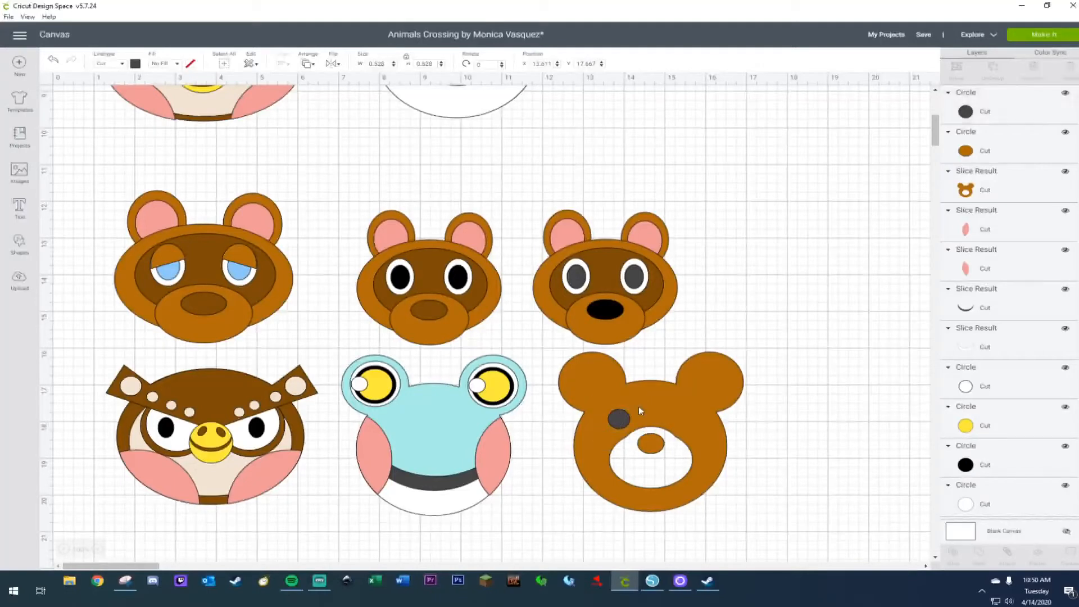
left_click(642, 441)
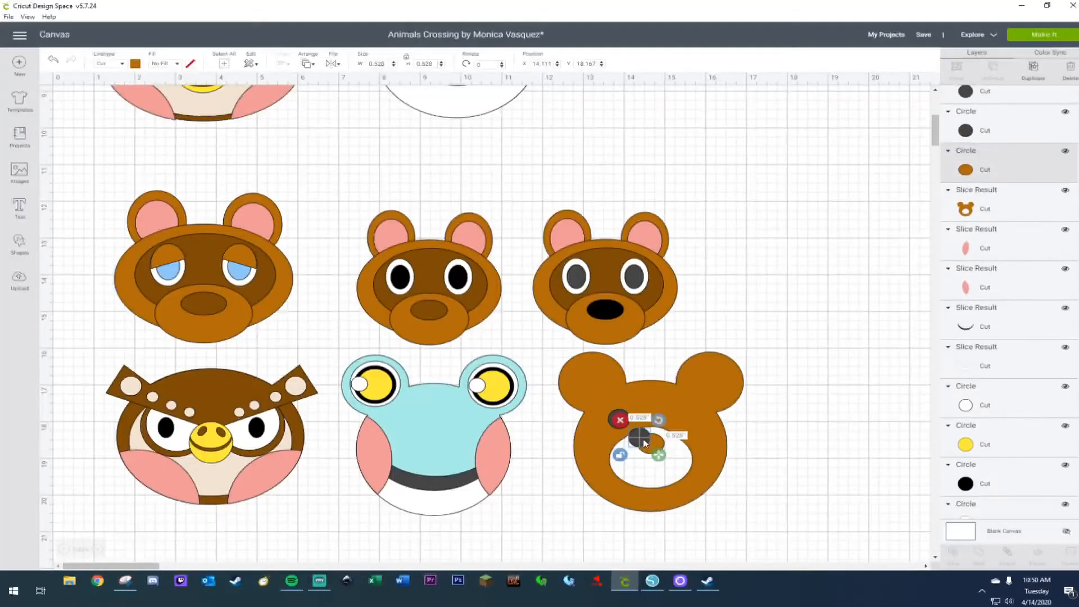
left_click_drag(643, 442, 691, 420)
Try to centre the bear's two dark grey eye circles horizontally, and undo the alignment.
left_click(624, 421, "shift")
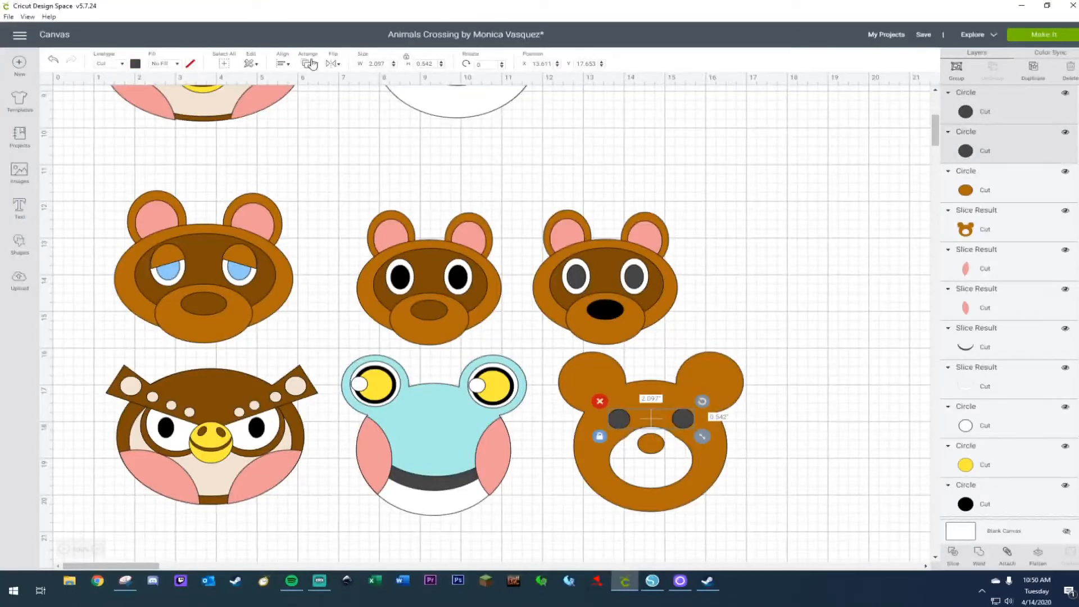
left_click(281, 64)
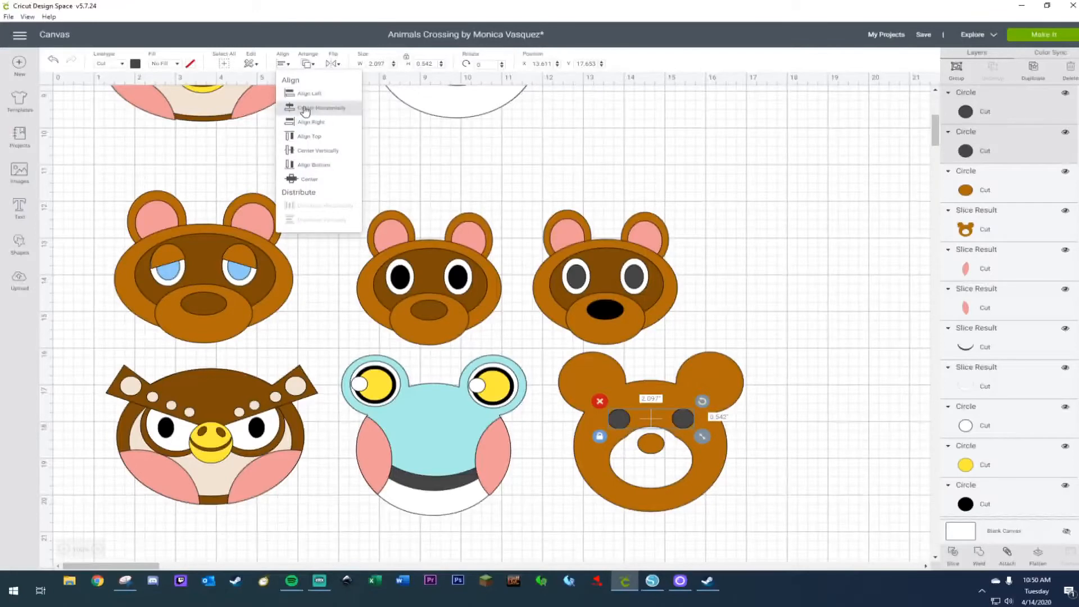
left_click(305, 109)
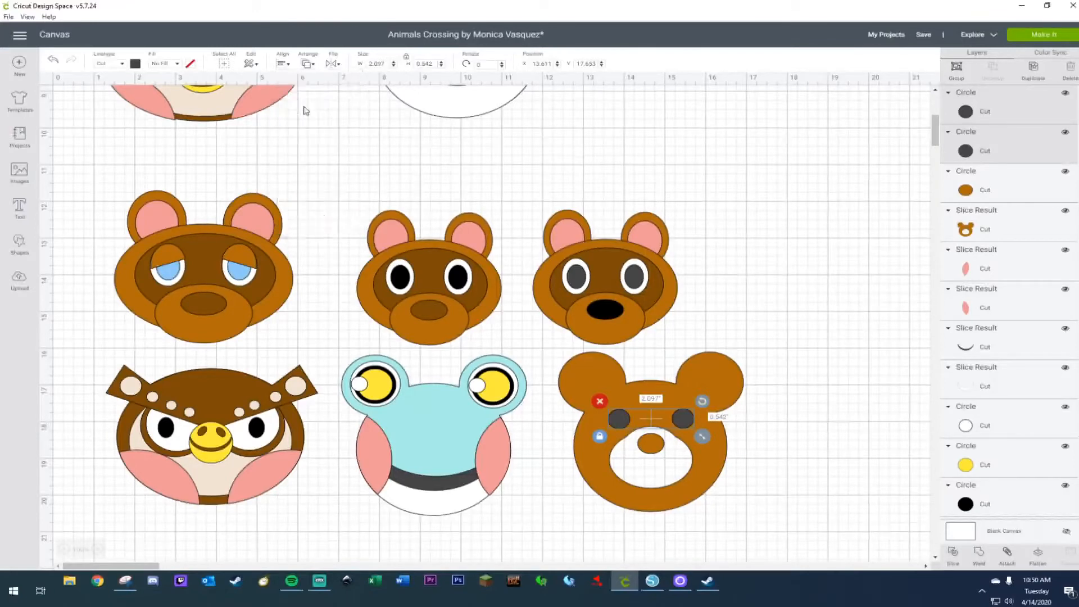
left_click(53, 61)
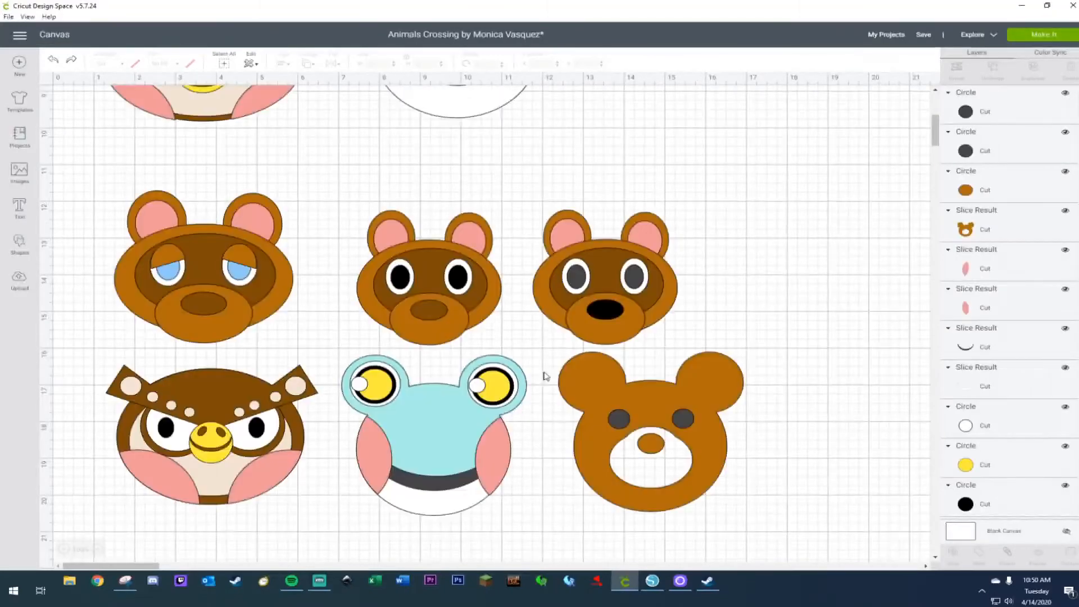
Centre the bear's two dark grey eye circles vertically so they sit level with each other.
left_click(621, 424)
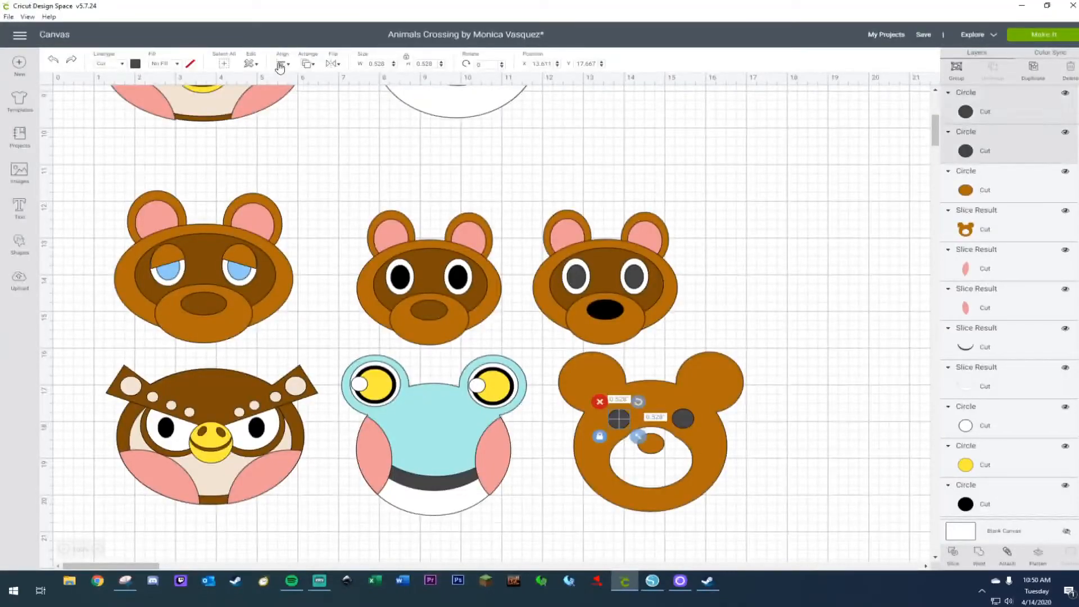
left_click(282, 63)
left_click(298, 145)
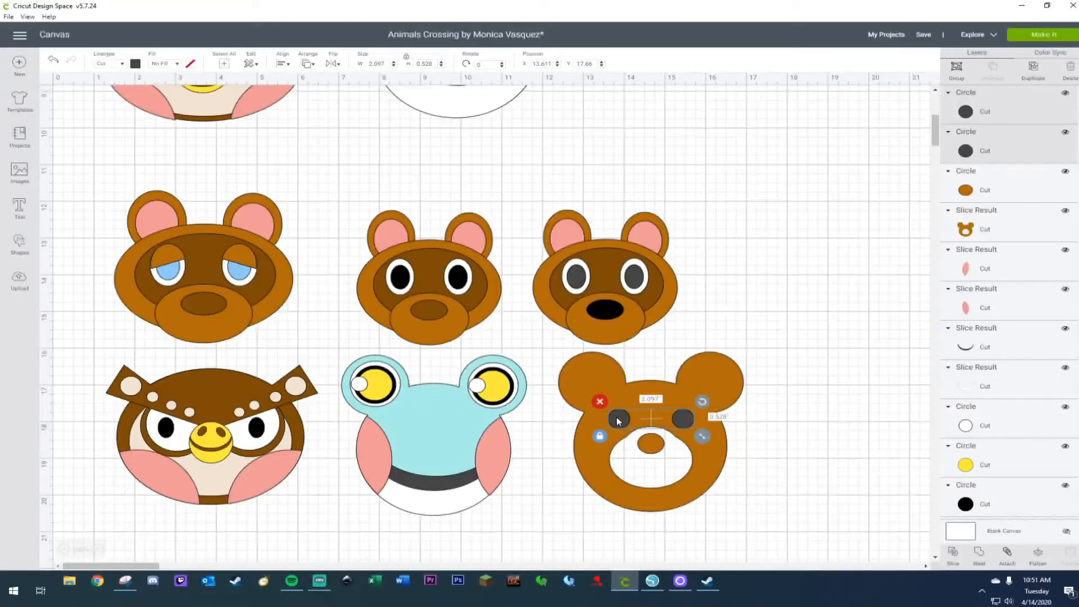
Add the brown bear head to the selection of both eyes.
left_click(584, 376, "shift")
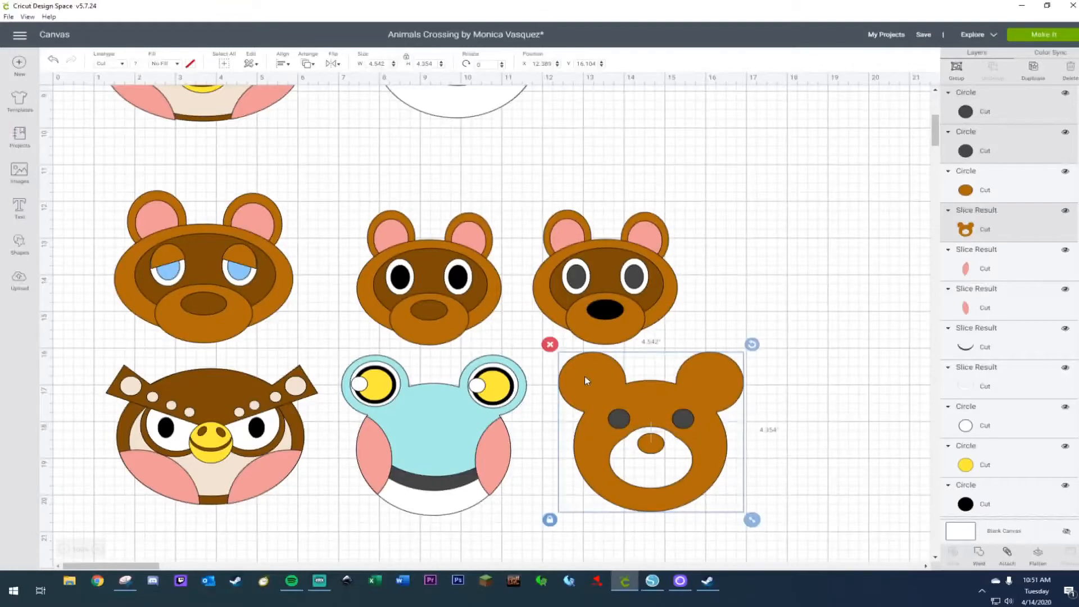
Weld the two dark grey circular eyes on the bear face into a single shape.
right_click(584, 376)
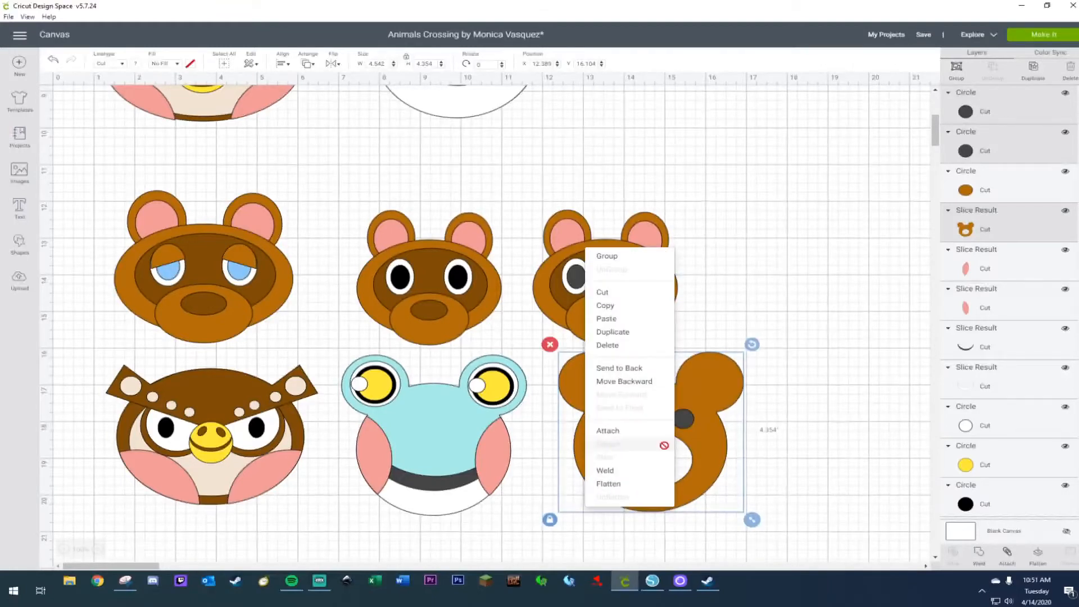
left_click(826, 423)
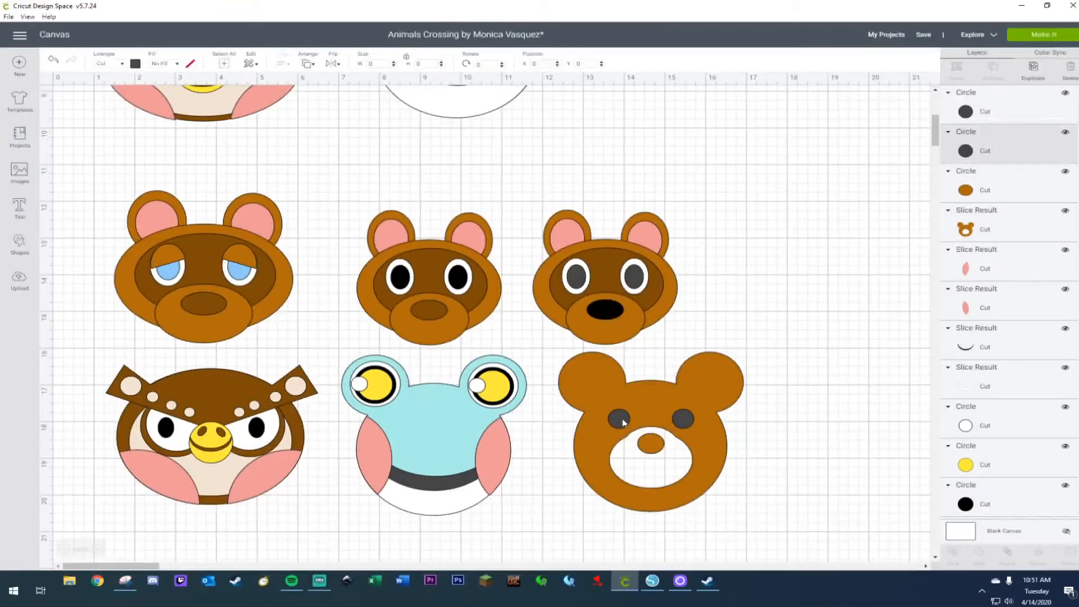
left_click(620, 420)
left_click(684, 420, "shift")
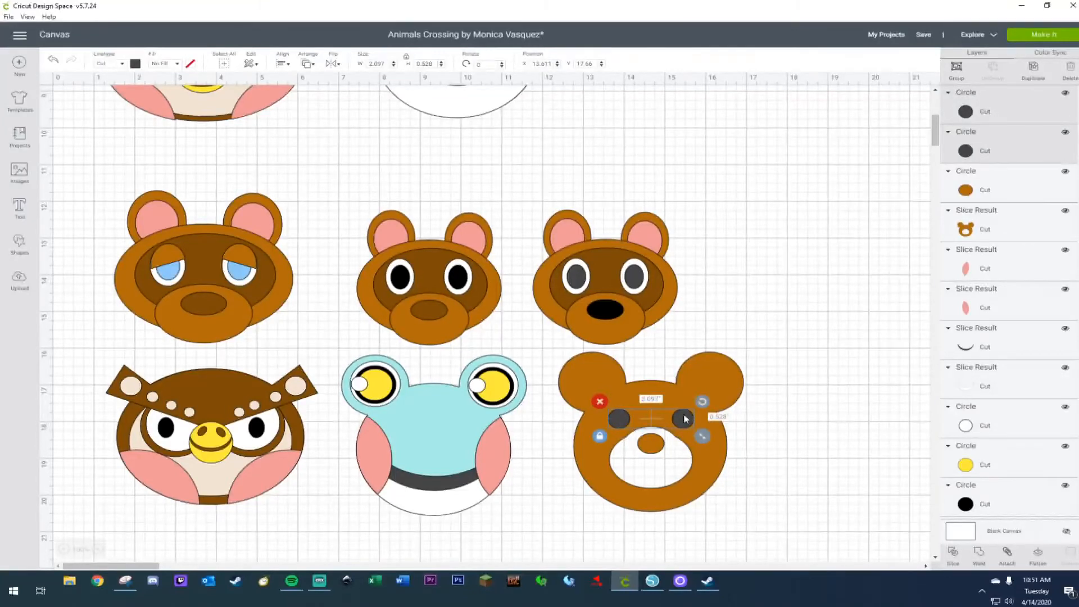
right_click(684, 419)
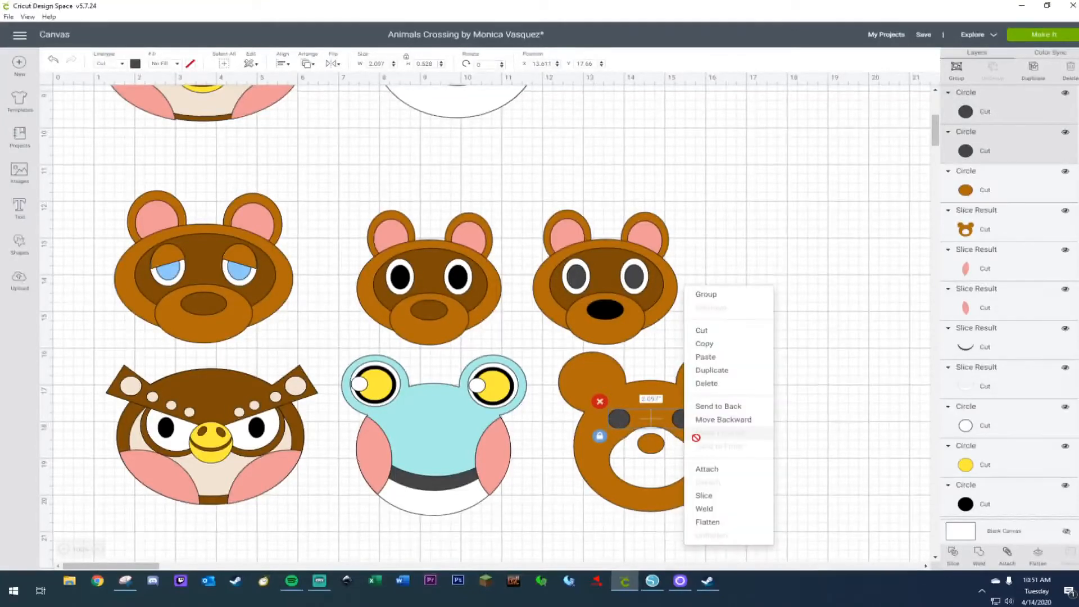
left_click(710, 511)
left_click_drag(779, 387, 562, 488)
right_click(613, 442)
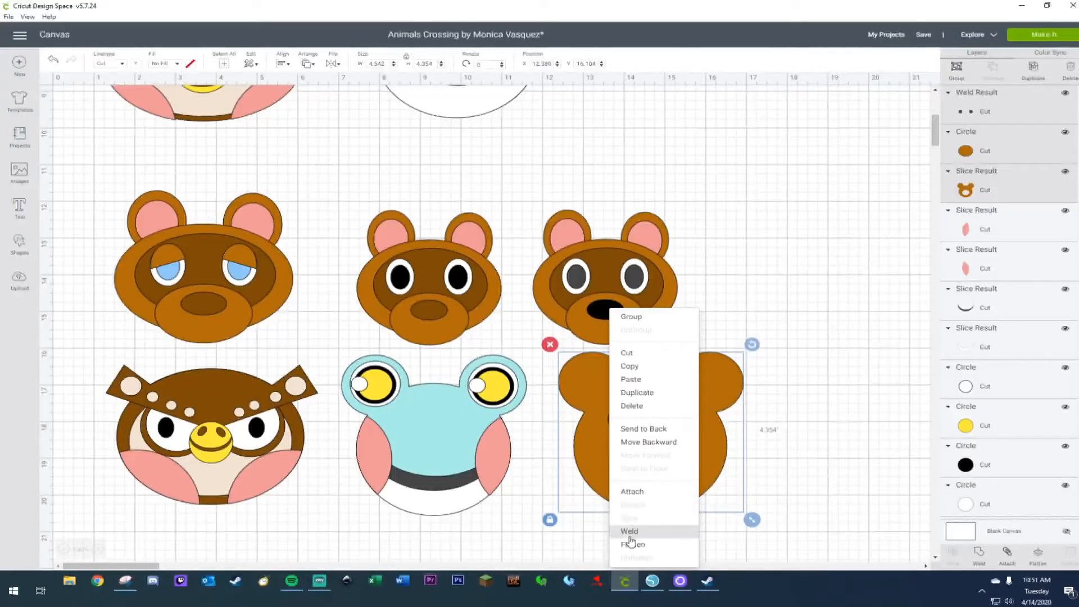
left_click(864, 431)
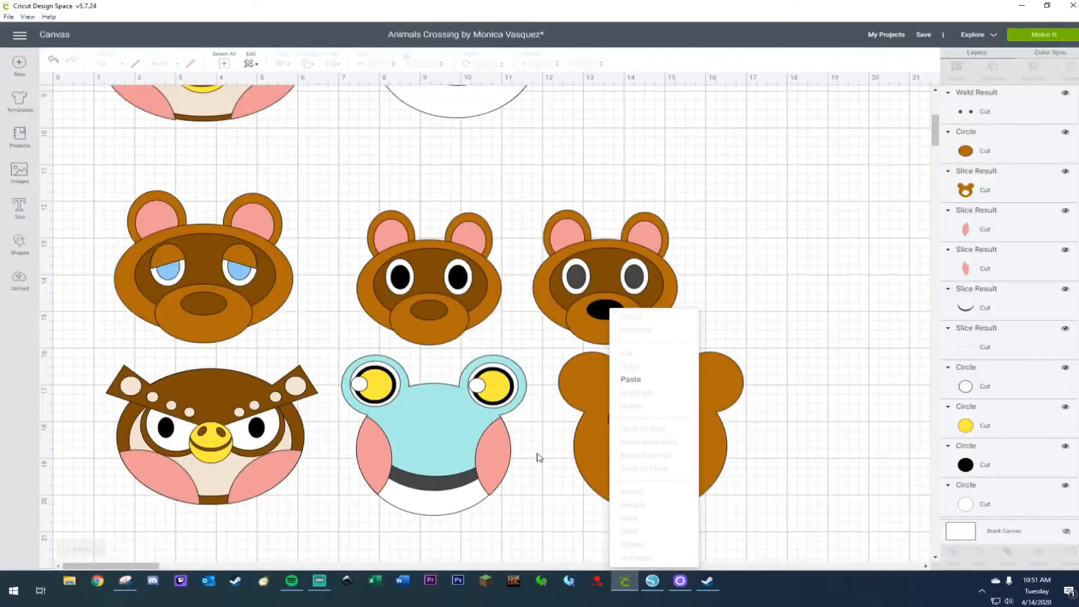
Slice the welded eyes out of the bear's head and delete the leftover eye pieces, leaving two open holes.
left_click(622, 419)
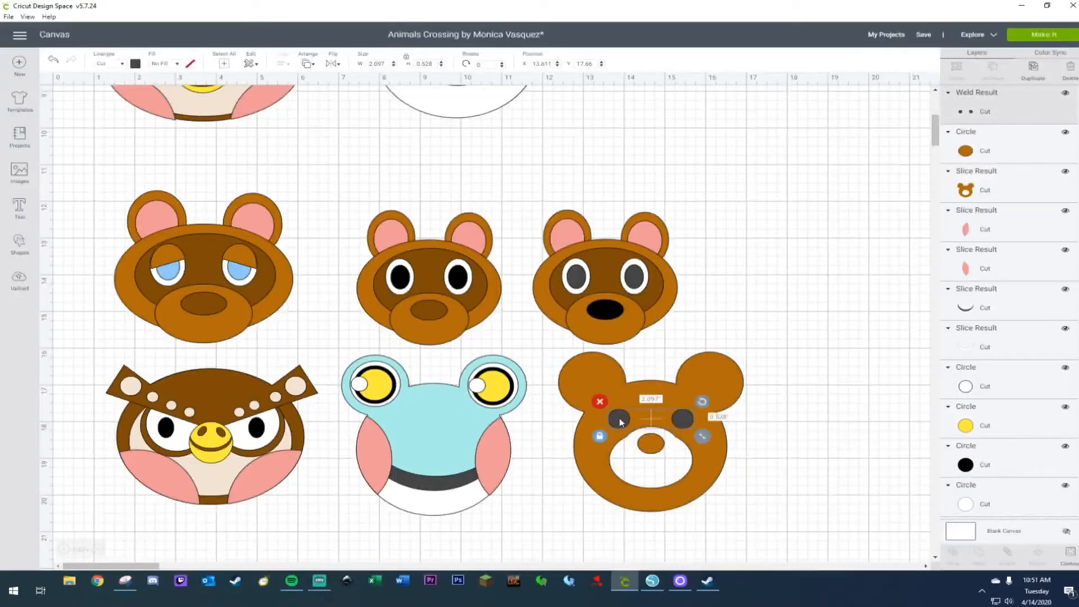
left_click(714, 376, "shift")
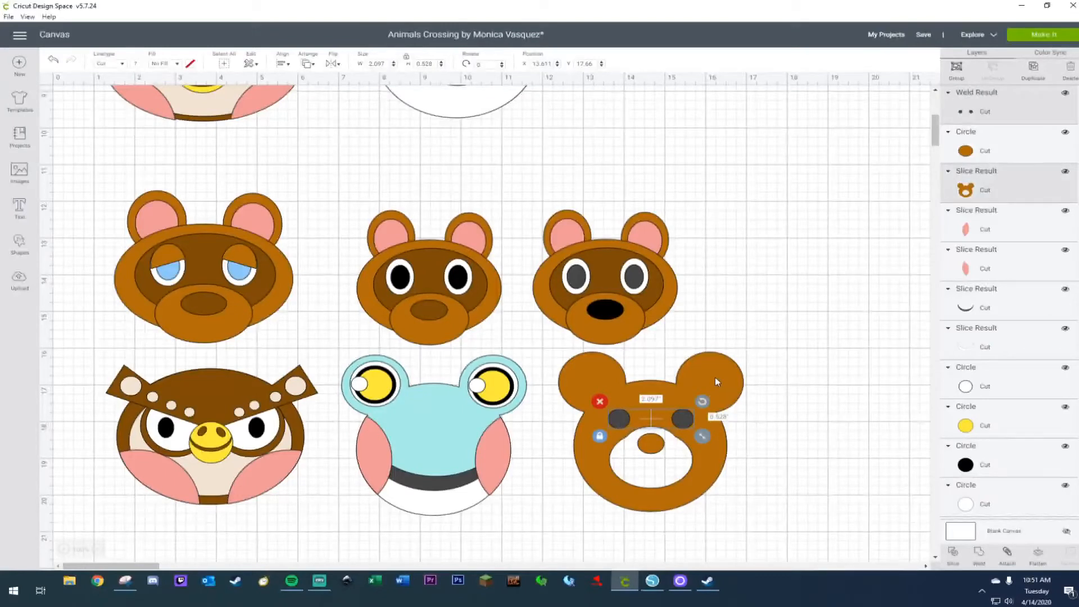
right_click(714, 376)
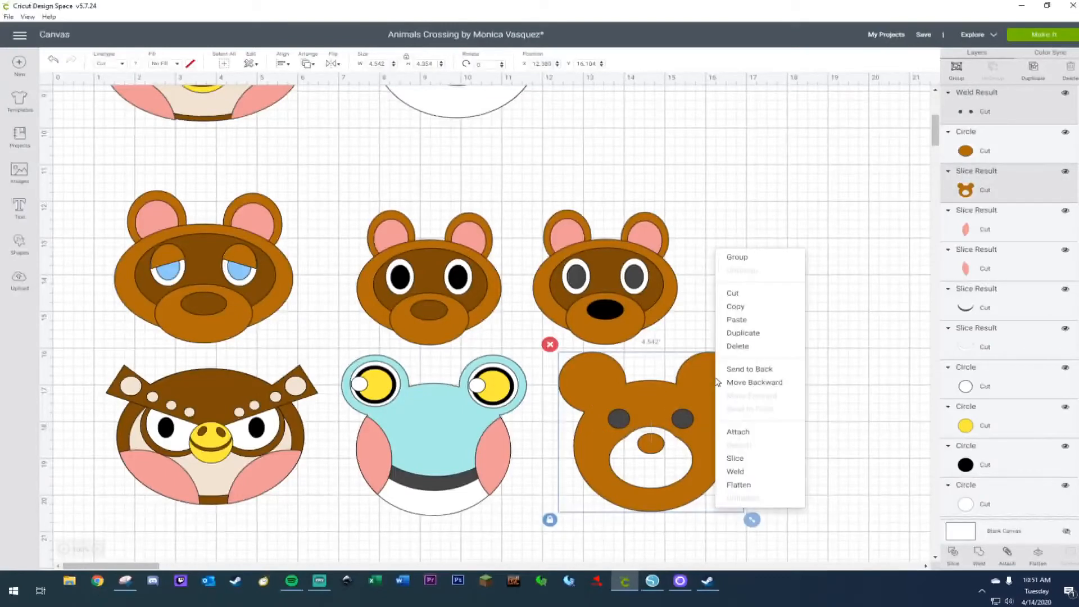
left_click(734, 465)
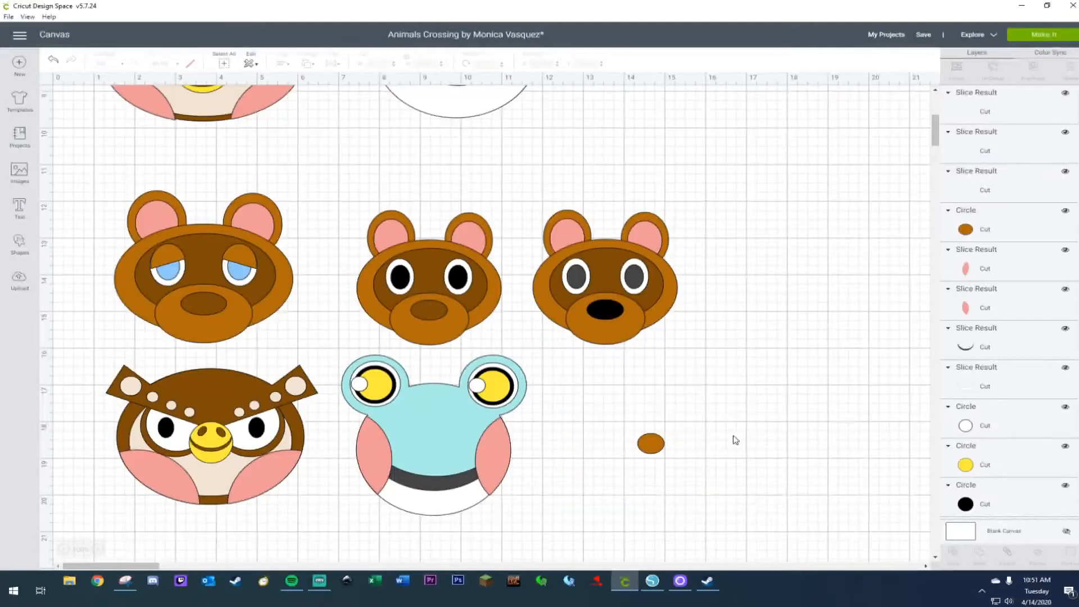
left_click(684, 422)
key("Delete")
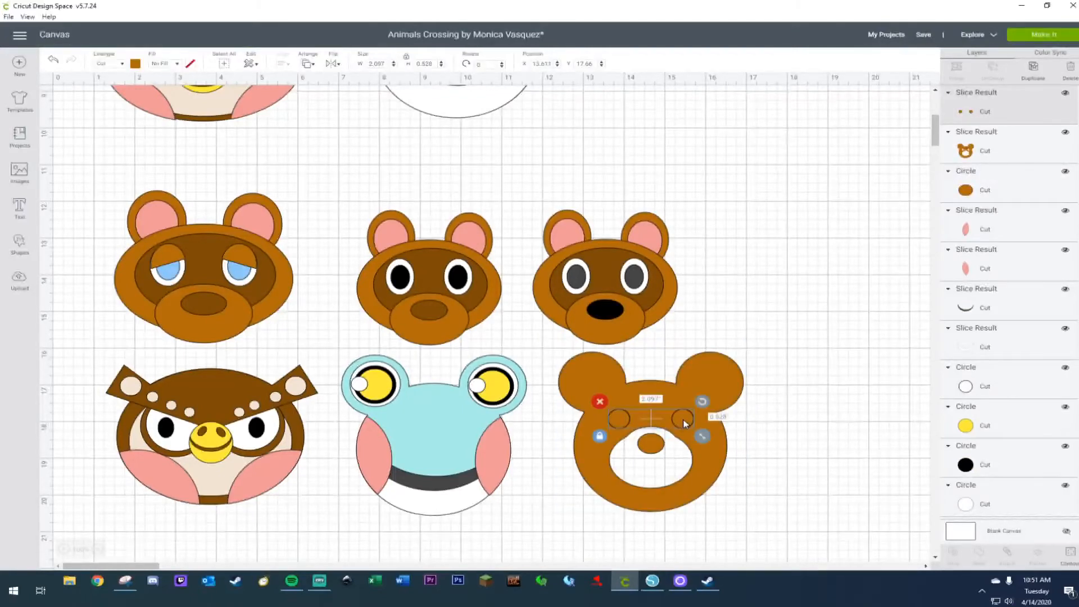
key("Delete")
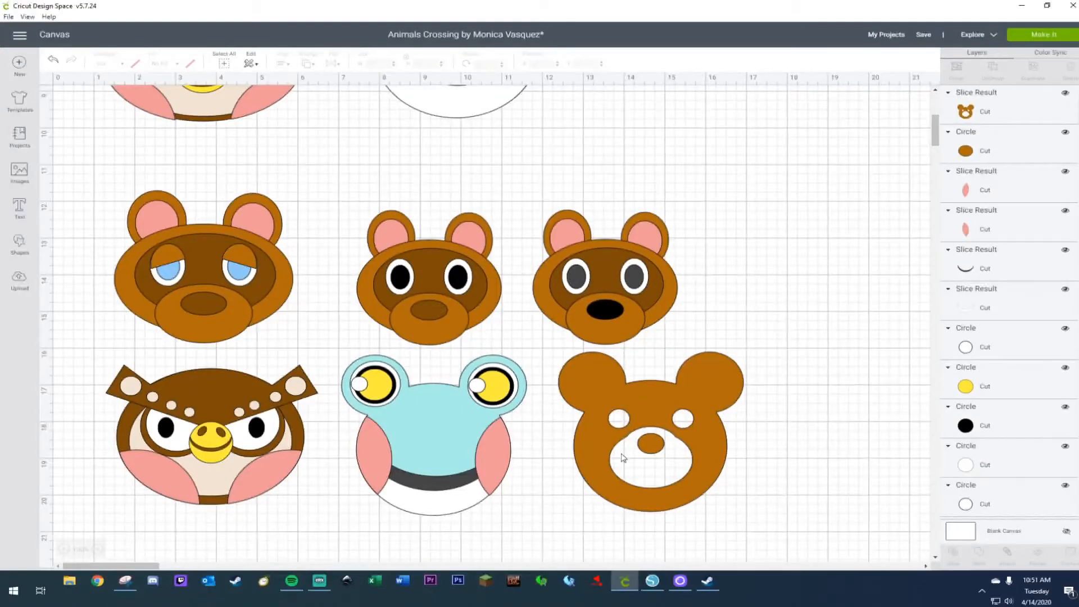
Weld the bear's nose and head into one shape and shift it slightly down beside the lower frog.
left_click_drag(657, 444, 659, 445)
left_click_drag(802, 387, 539, 513)
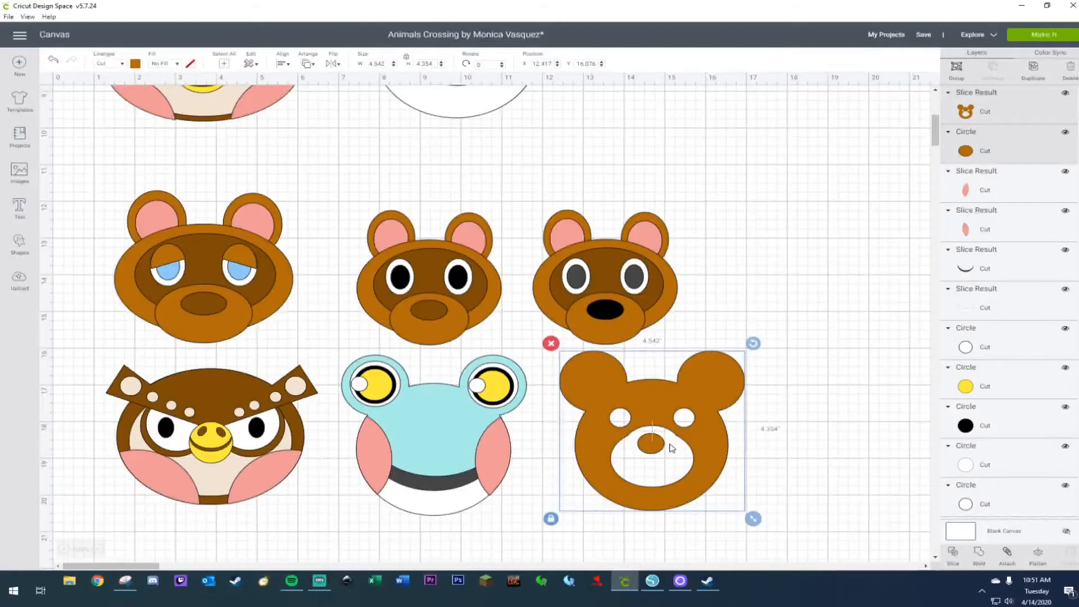
right_click(671, 448)
left_click(689, 409)
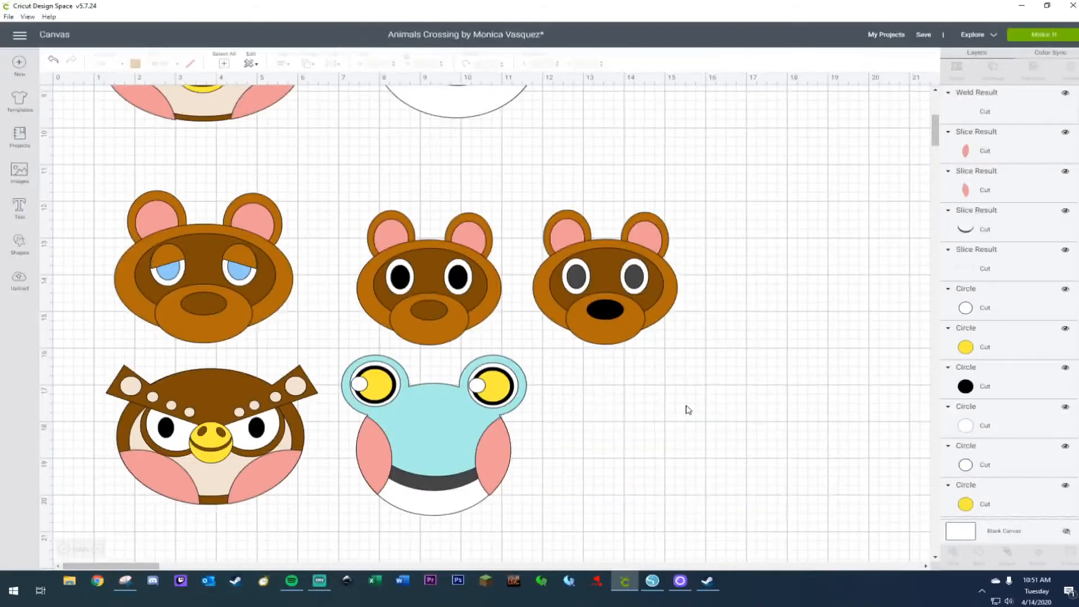
mouse_move(713, 444)
left_mouse_down()
mouse_move(648, 442)
mouse_move(719, 424)
mouse_move(711, 453)
left_mouse_up()
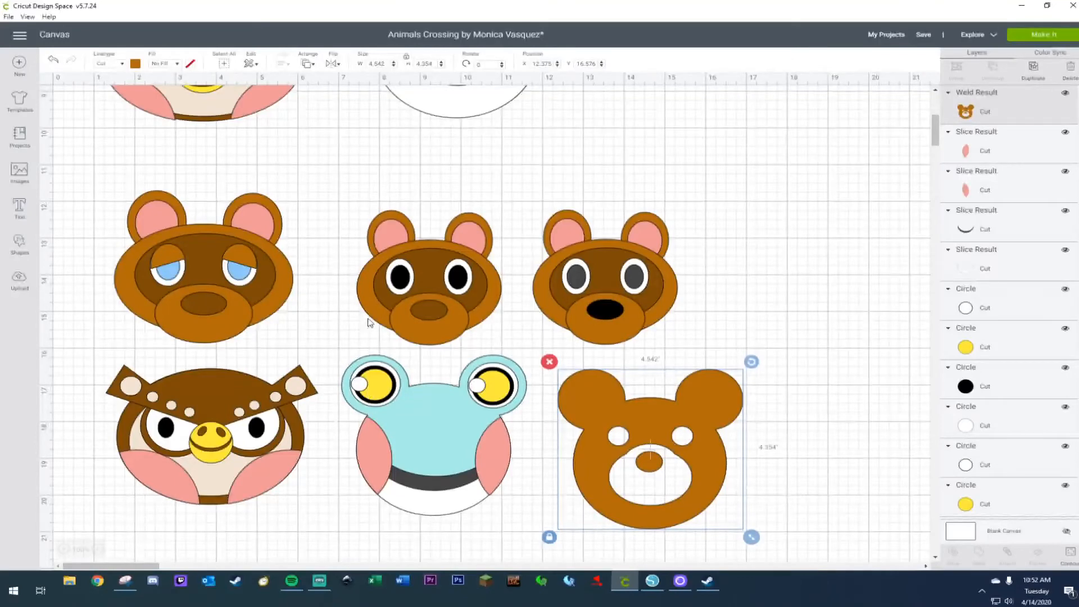
Delete all six faces in the lower two rows, including the bear, and undo the deletion.
scroll(368, 314, "up", 2)
scroll(368, 314, "down", 2)
left_click_drag(95, 175, 862, 565)
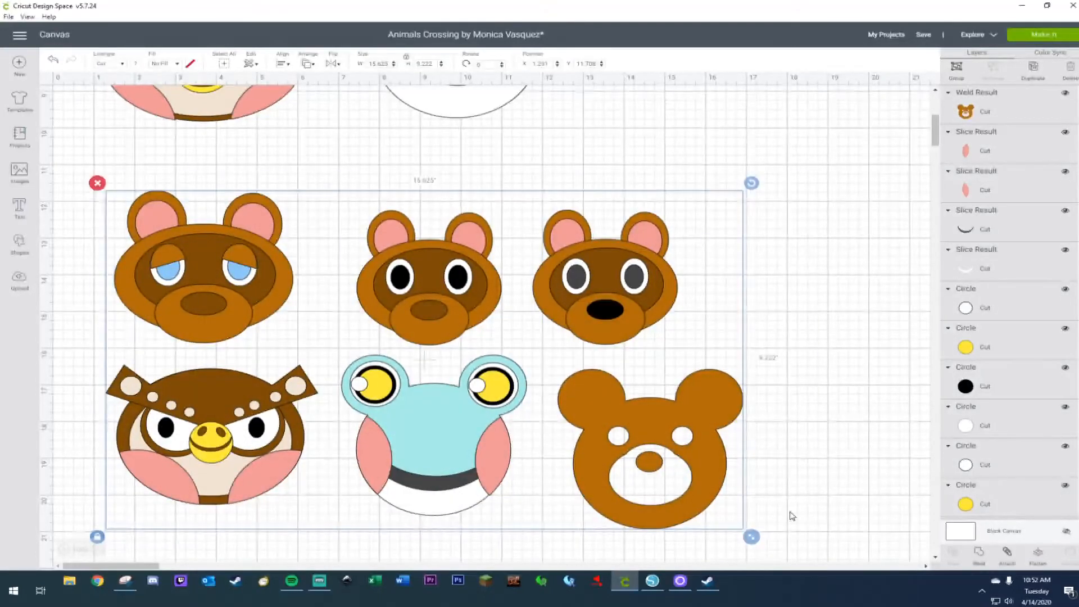
key("Delete")
scroll(770, 495, "up", 6)
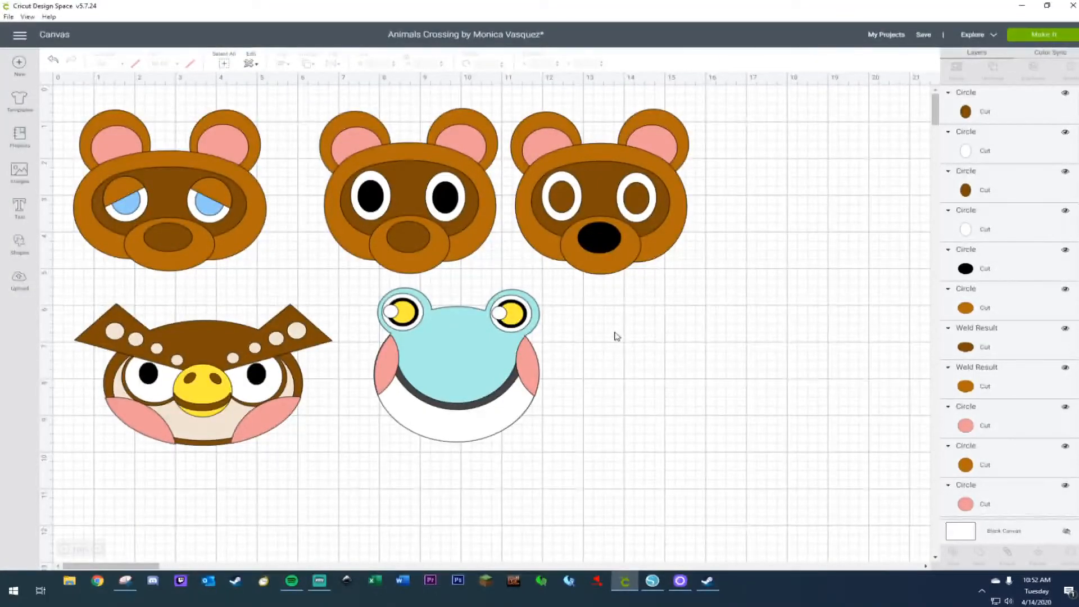
left_click(53, 64)
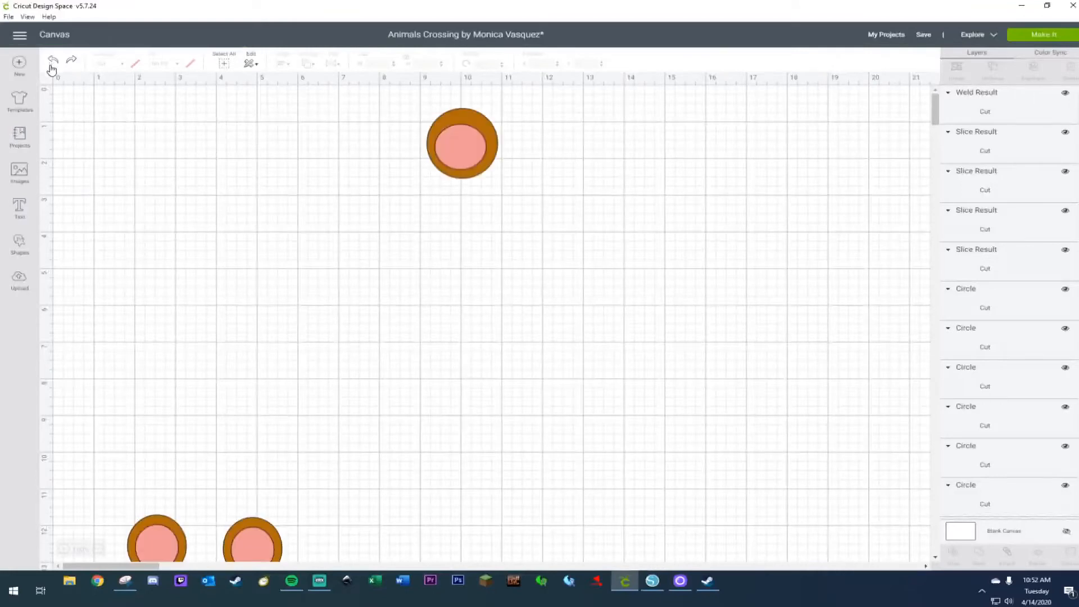
Move the bear face up into the empty space beside the upper frog face.
scroll(609, 364, "down", 5)
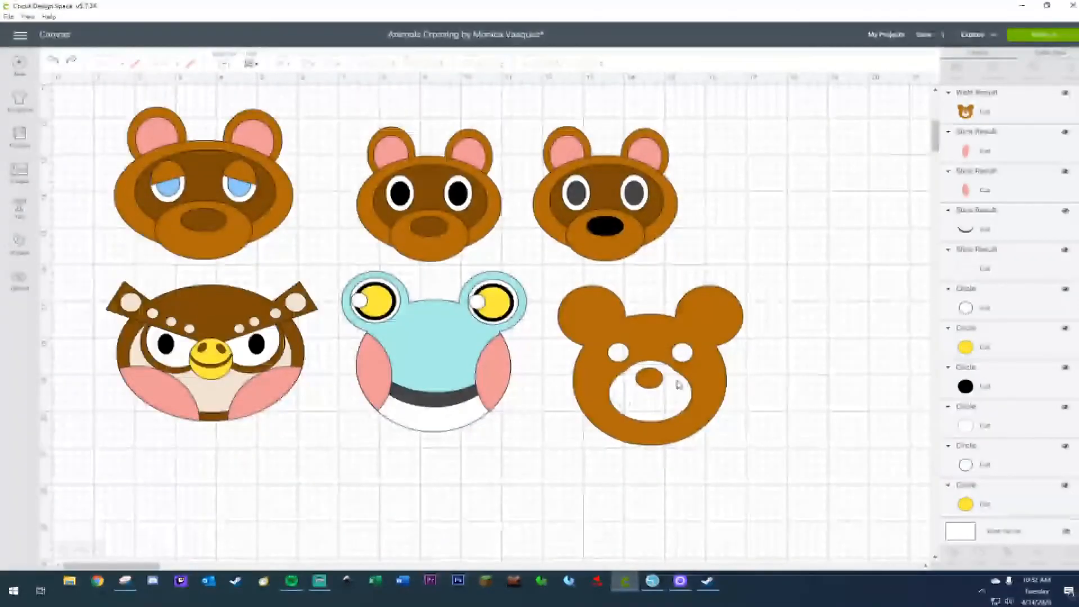
left_click_drag(678, 384, 732, 105)
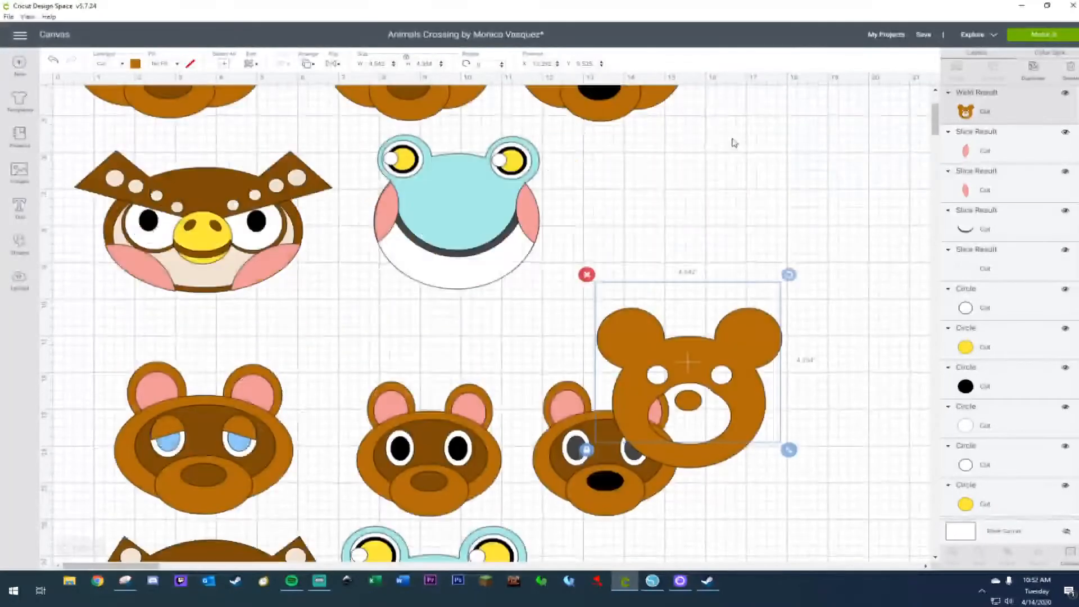
scroll(718, 340, "up", 3)
left_click_drag(695, 451, 673, 330)
Delete the five duplicate faces in the lower two rows, keeping the upper set and the bear.
scroll(593, 426, "down", 5)
scroll(96, 174, "down", 2)
left_click_drag(80, 148, 708, 528)
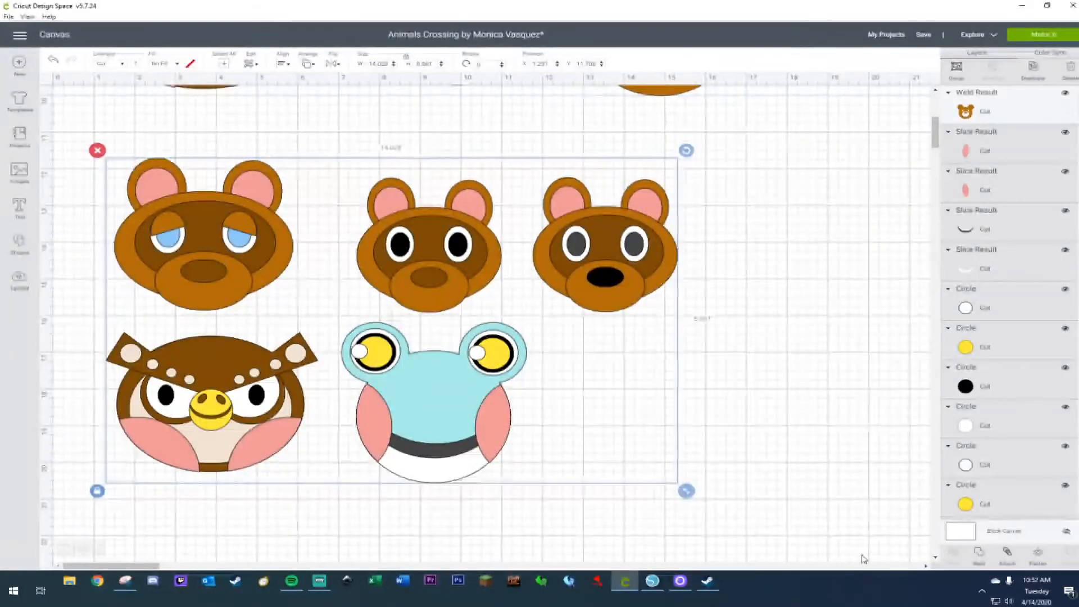
key("Delete")
scroll(857, 542, "up", 3)
scroll(857, 540, "up", 1)
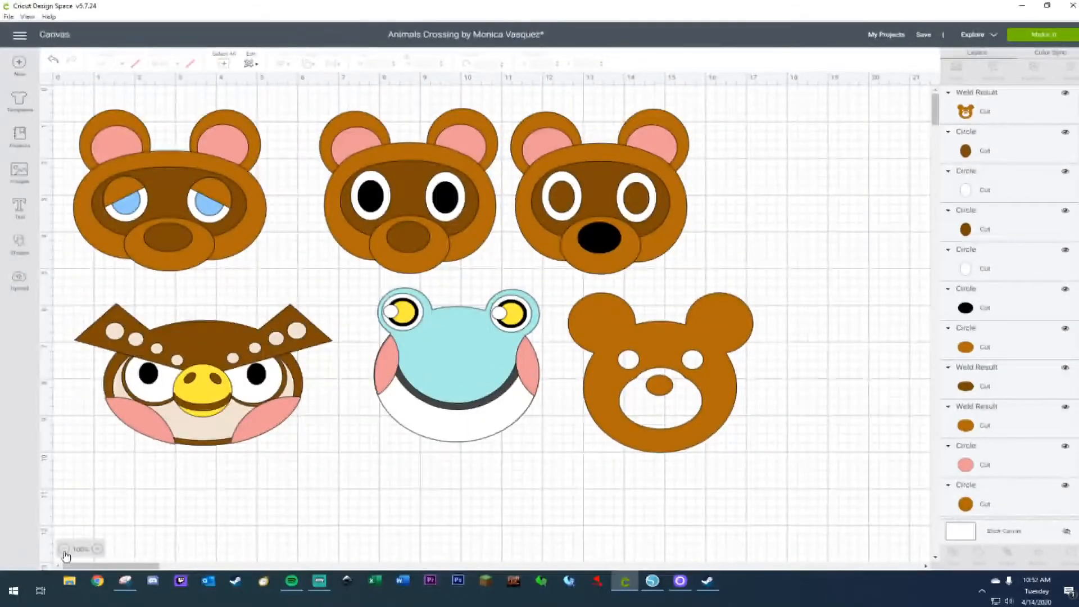
Insert a square shape and place it in the empty canvas area below the owl face.
left_click(66, 548)
scroll(119, 521, "down", 3)
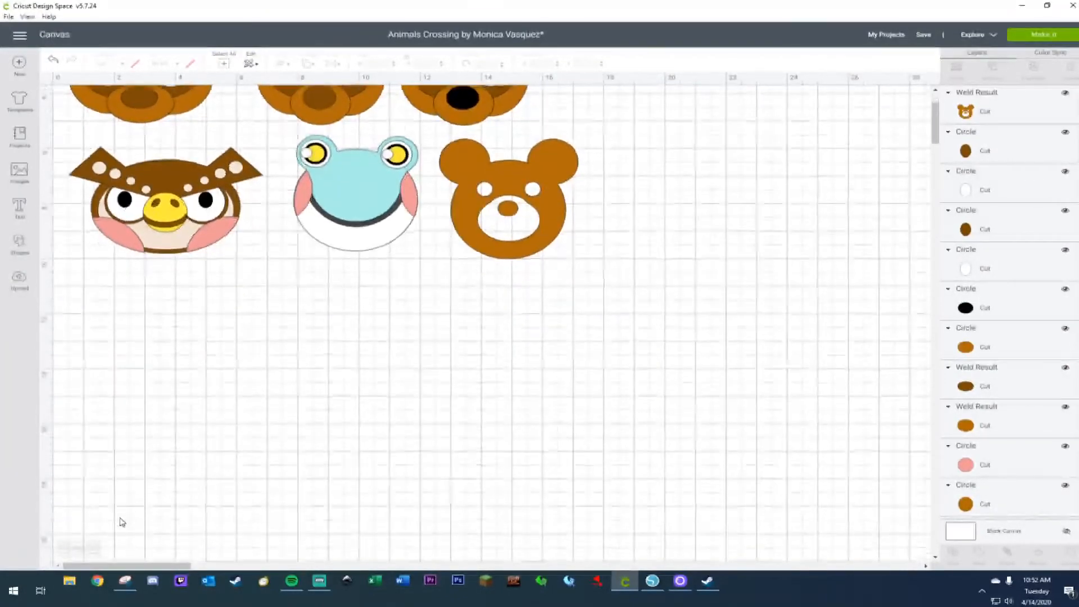
scroll(131, 475, "down", 1)
scroll(131, 475, "up", 1)
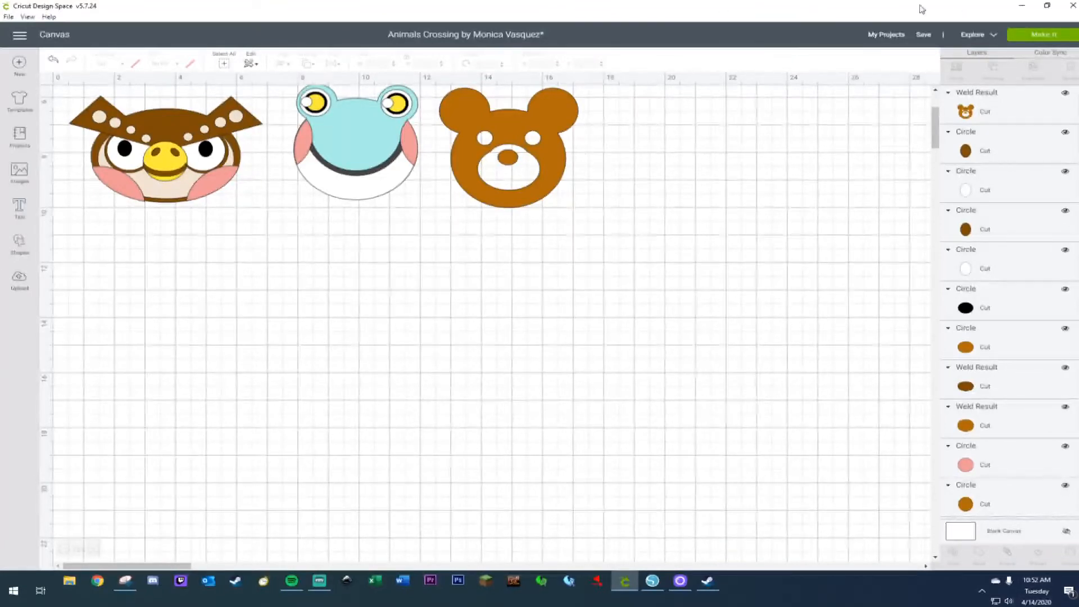
key("alt+Tab")
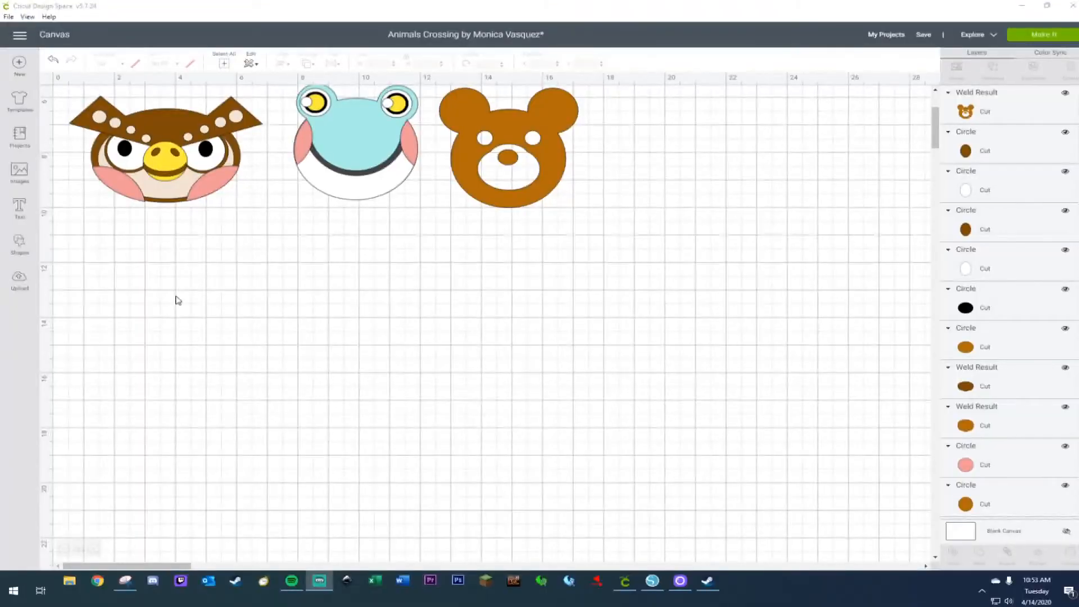
left_click(19, 244)
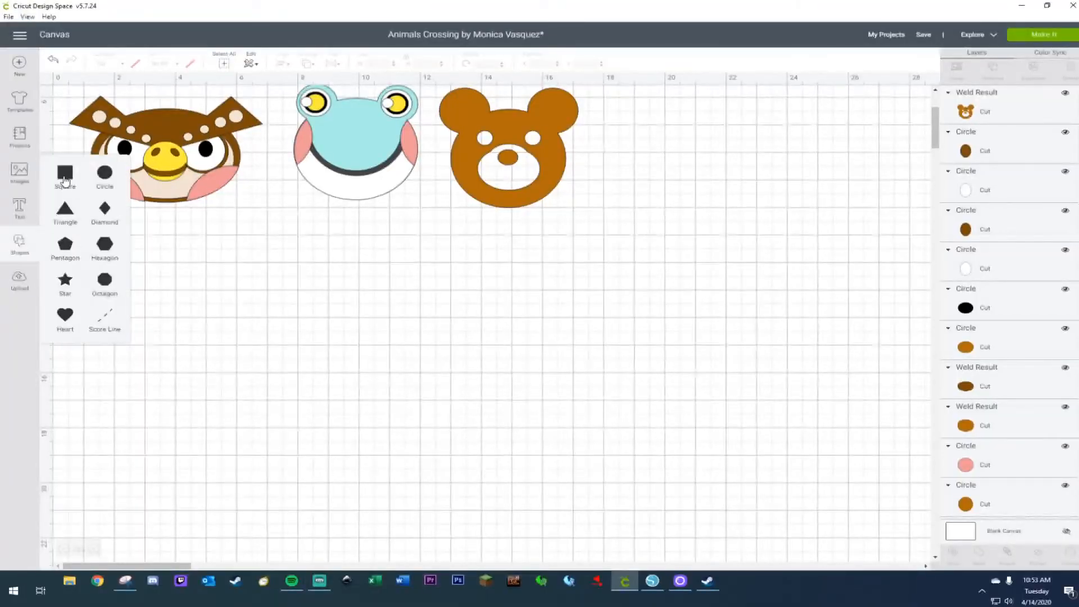
left_click(65, 173)
left_click_drag(198, 186, 203, 318)
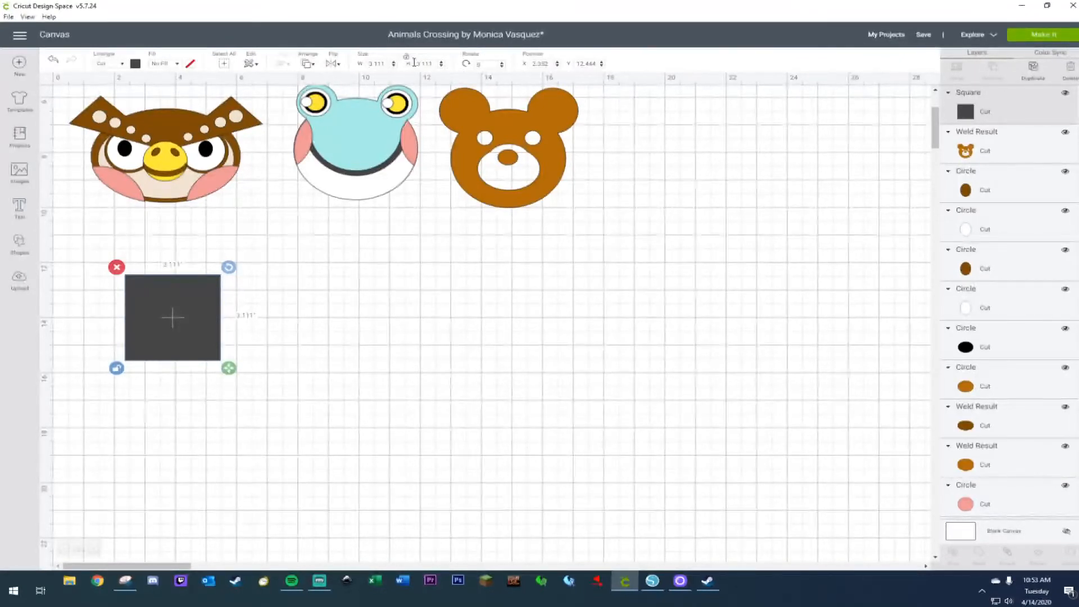
Set the square's width to 6 inches and its height to 8.5 inches.
left_click(383, 63)
type("6")
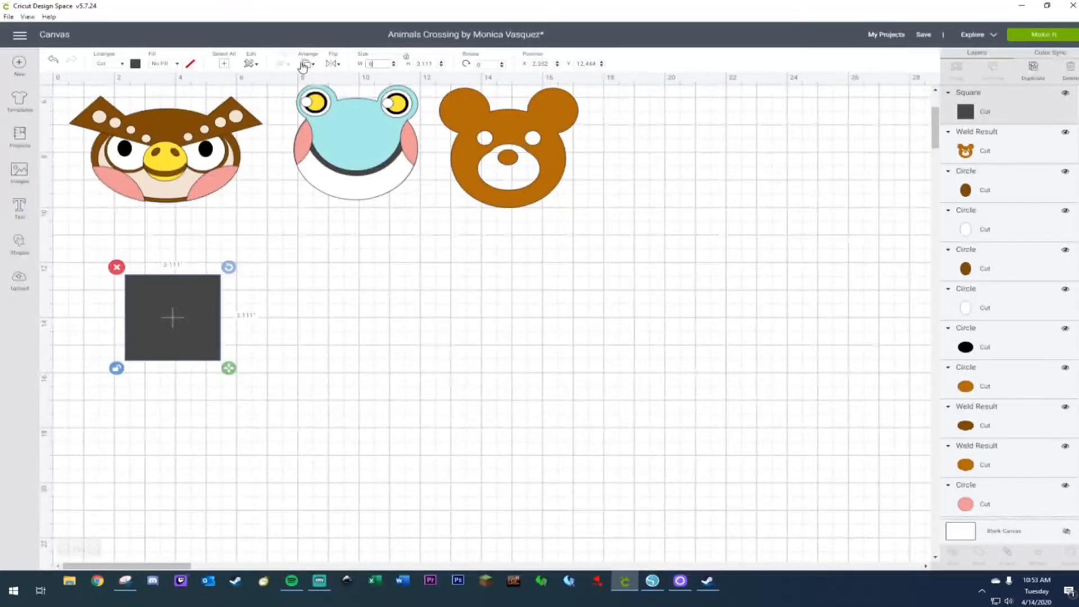
left_click(434, 65)
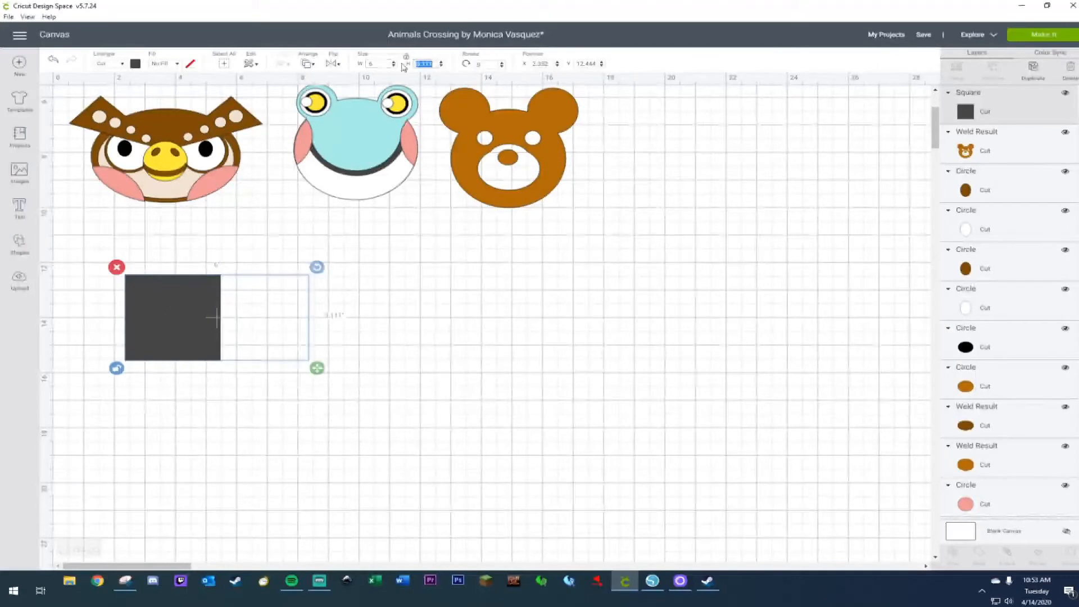
type("4")
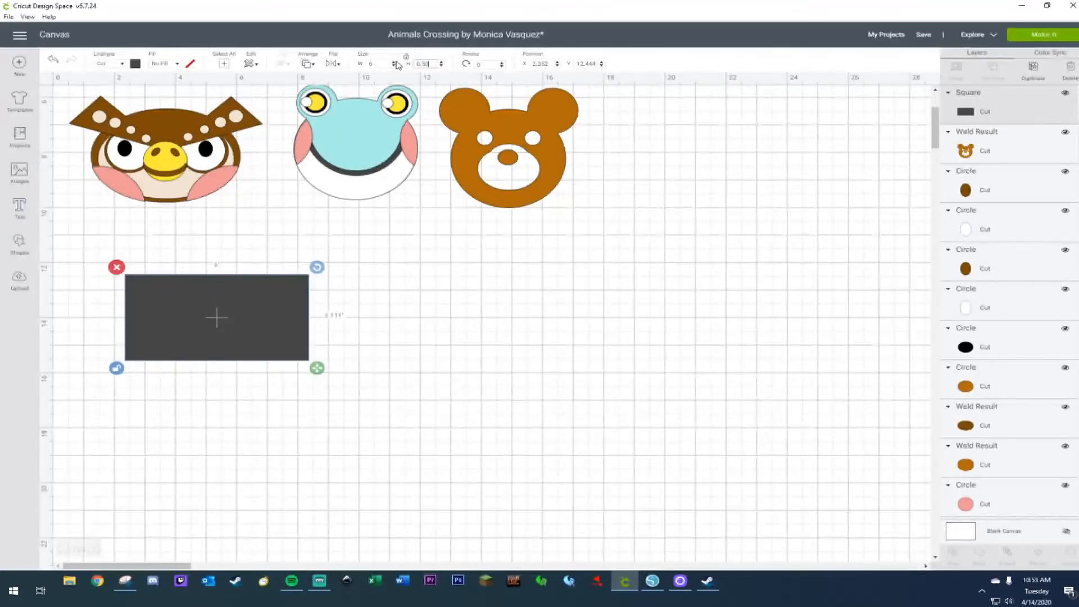
key("Return")
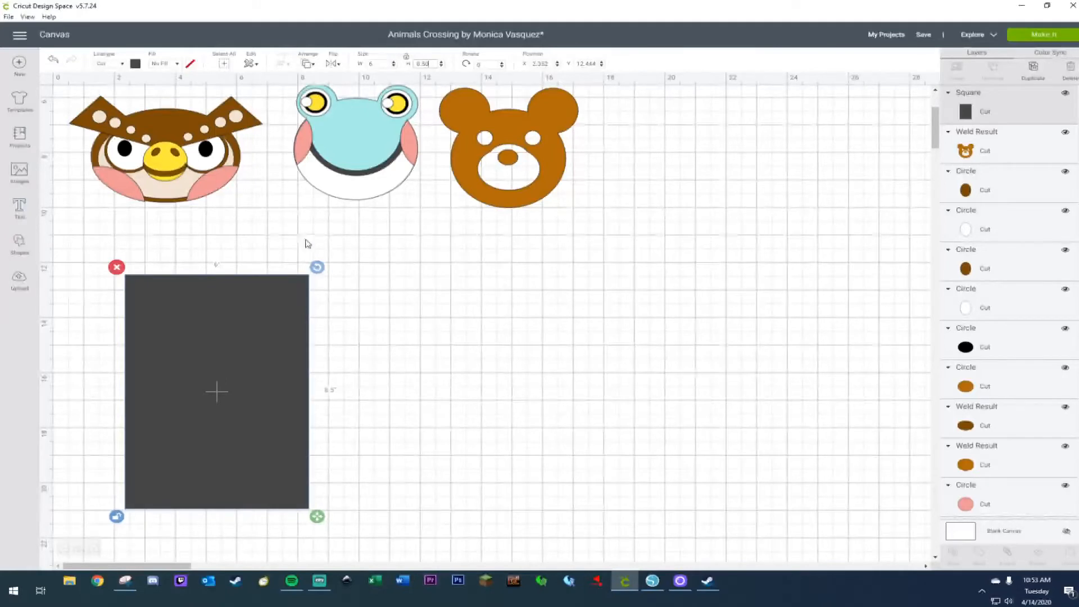
Change the rectangle's color to the light beige among the material colors and leave it selected.
left_click(135, 63)
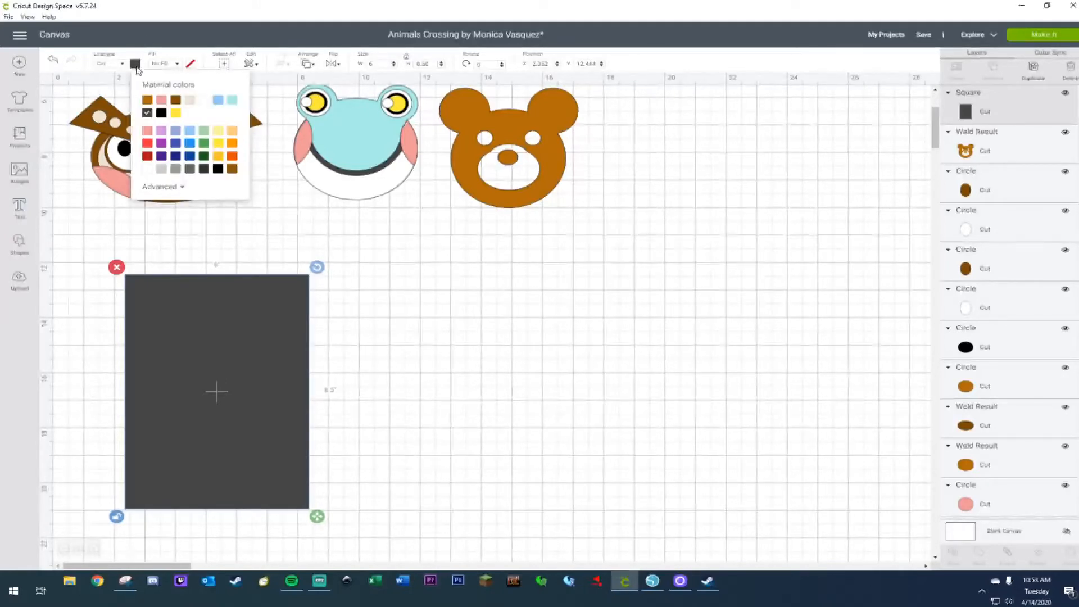
left_click(190, 100)
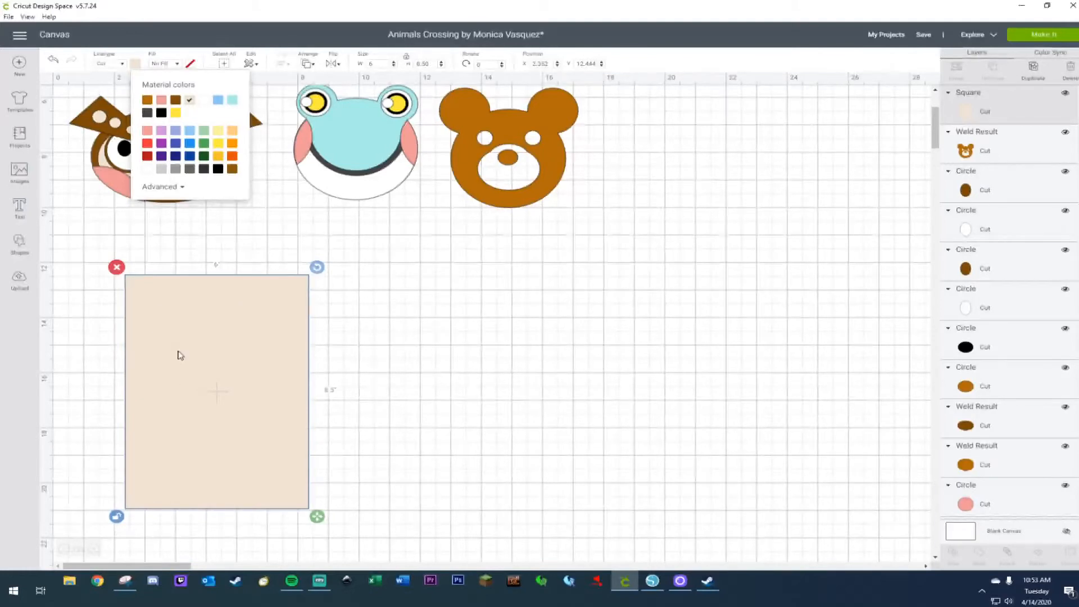
left_click(505, 354)
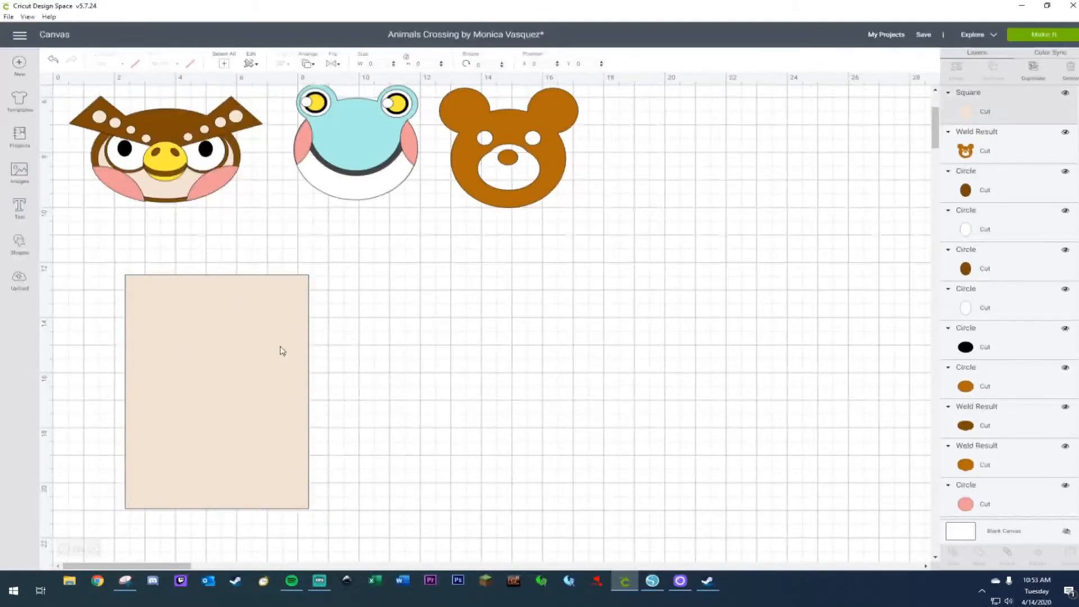
left_click(283, 351)
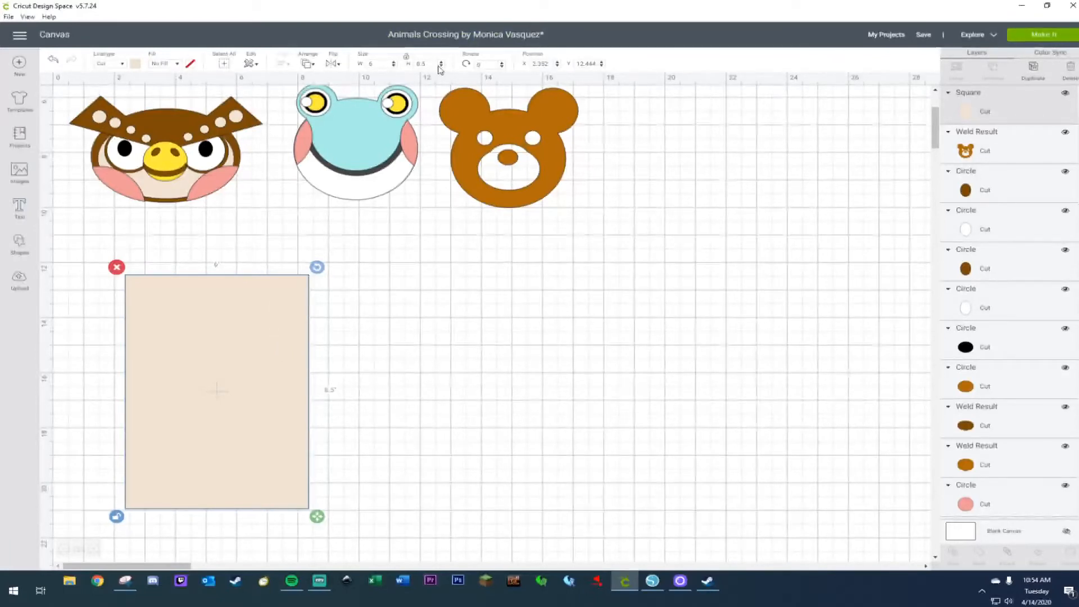
Rotate the beige rectangle 90 degrees and reposition it below the owl and frog faces.
left_click(489, 65)
type("90")
key("Return")
left_click_drag(181, 374, 205, 357)
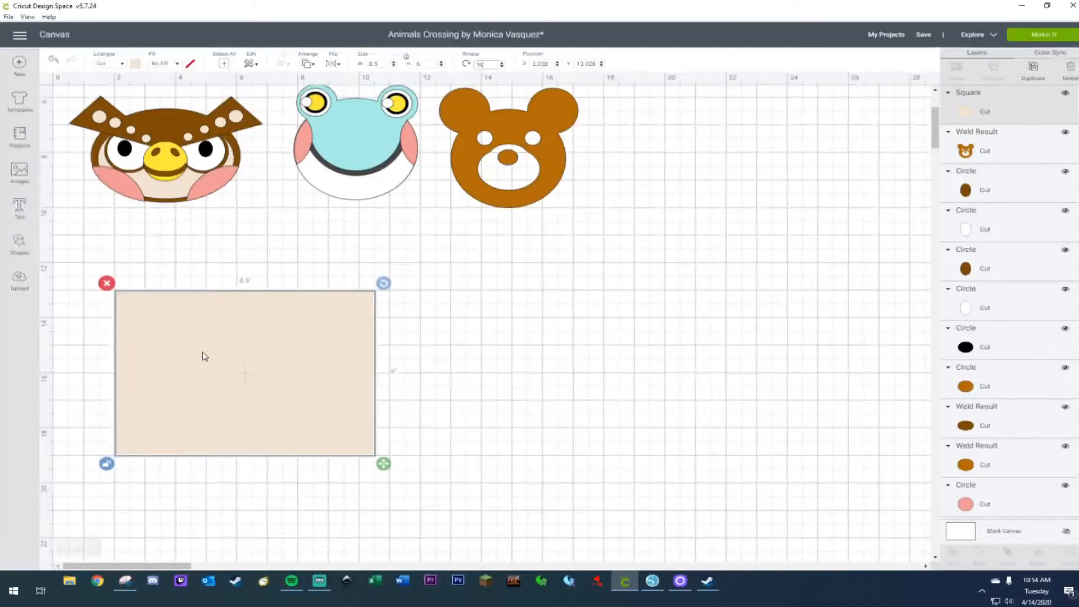
left_click(500, 330)
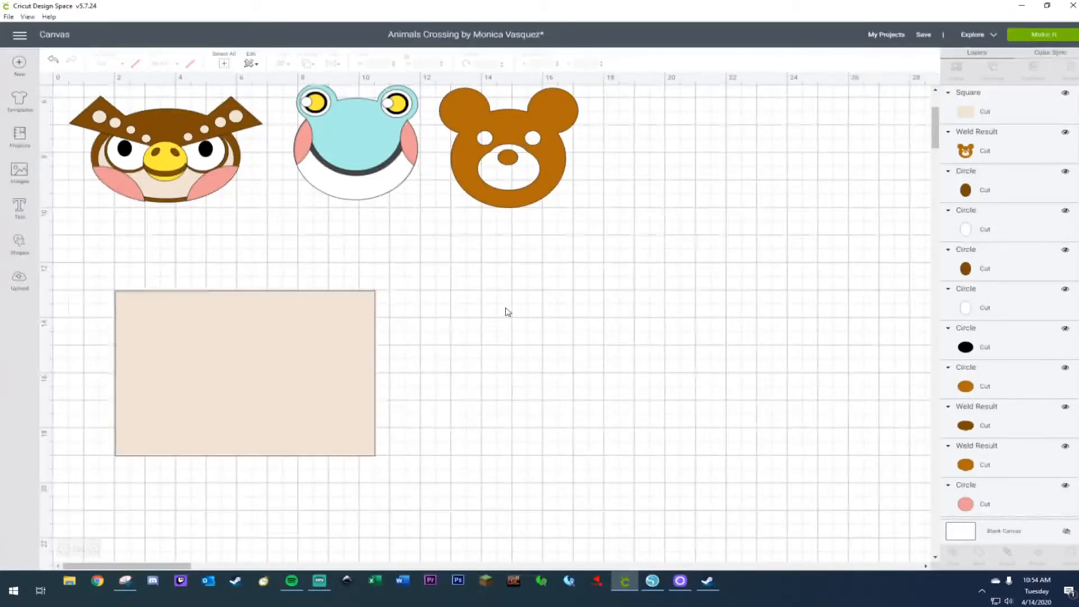
Insert a second square beside the beige rectangle, unlock its proportions and stretch it to about 3.5 by 10 inches.
left_click(19, 242)
left_click(65, 173)
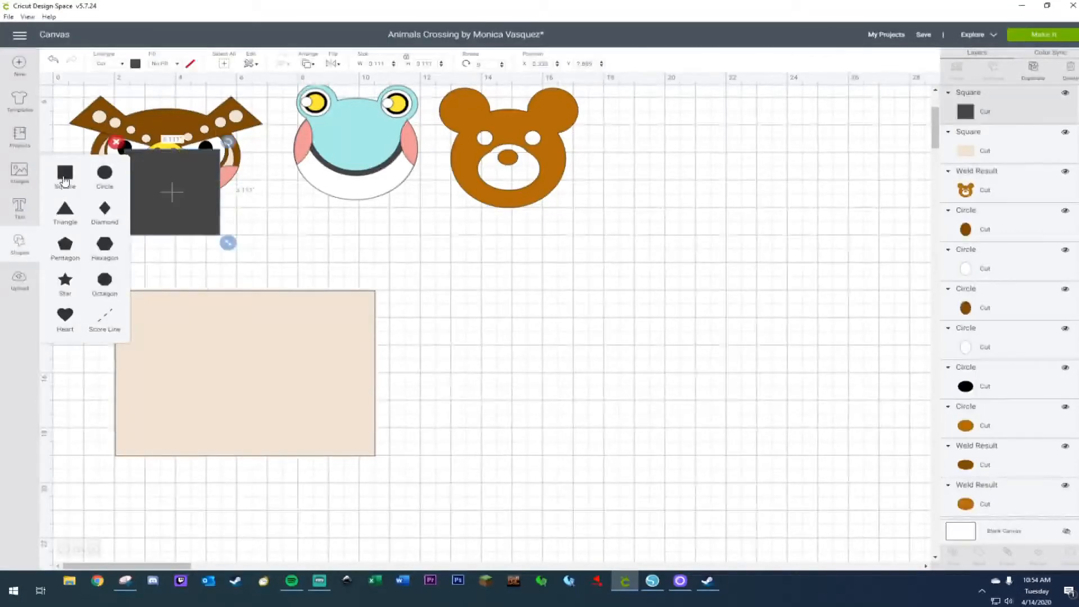
left_click_drag(149, 192, 607, 301)
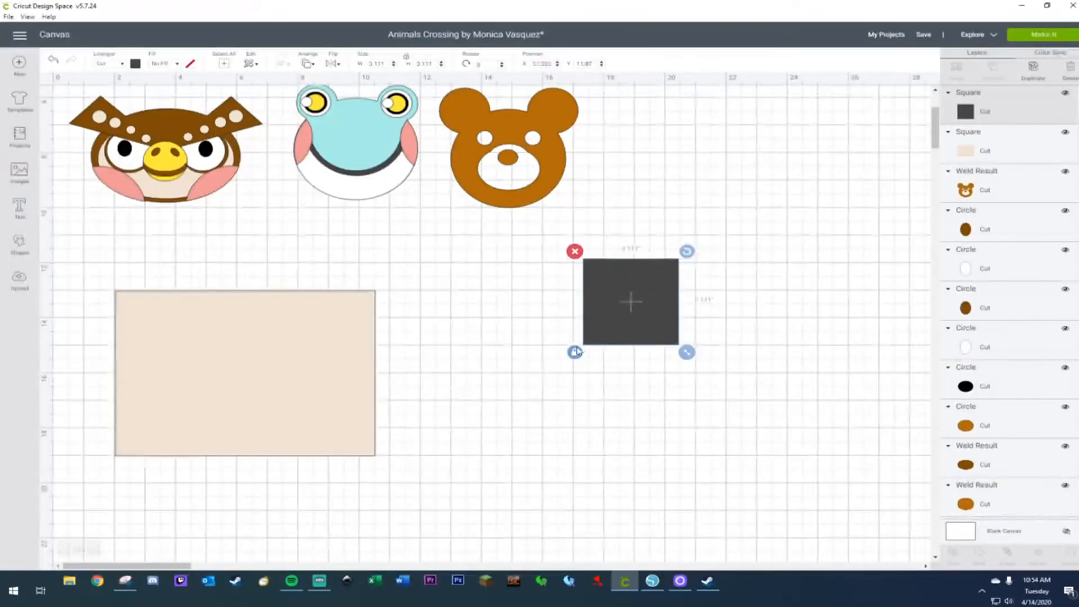
left_click_drag(687, 352, 697, 494)
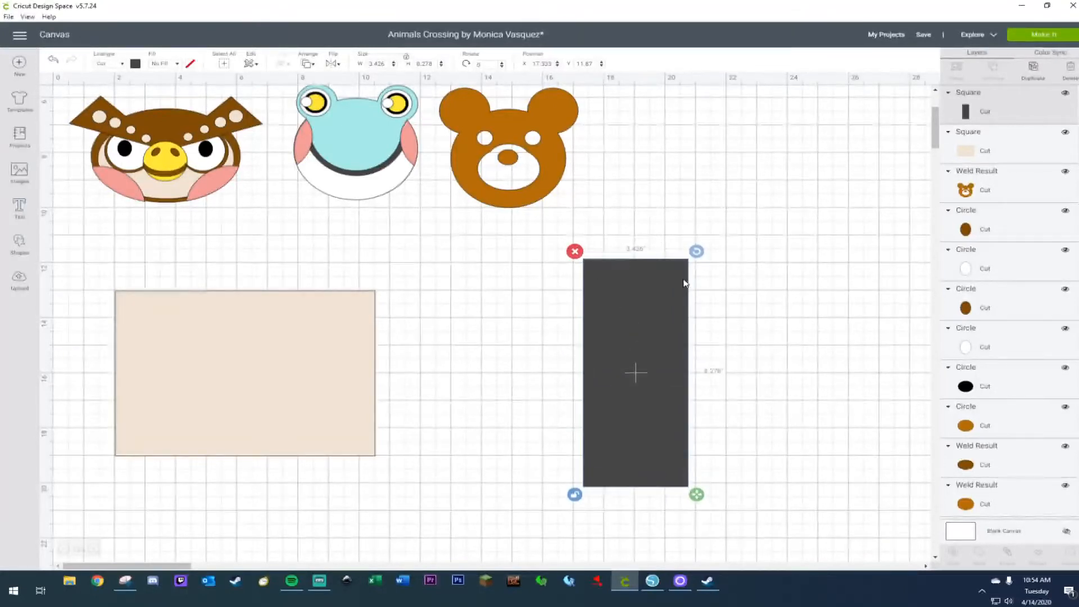
left_click_drag(697, 494, 699, 548)
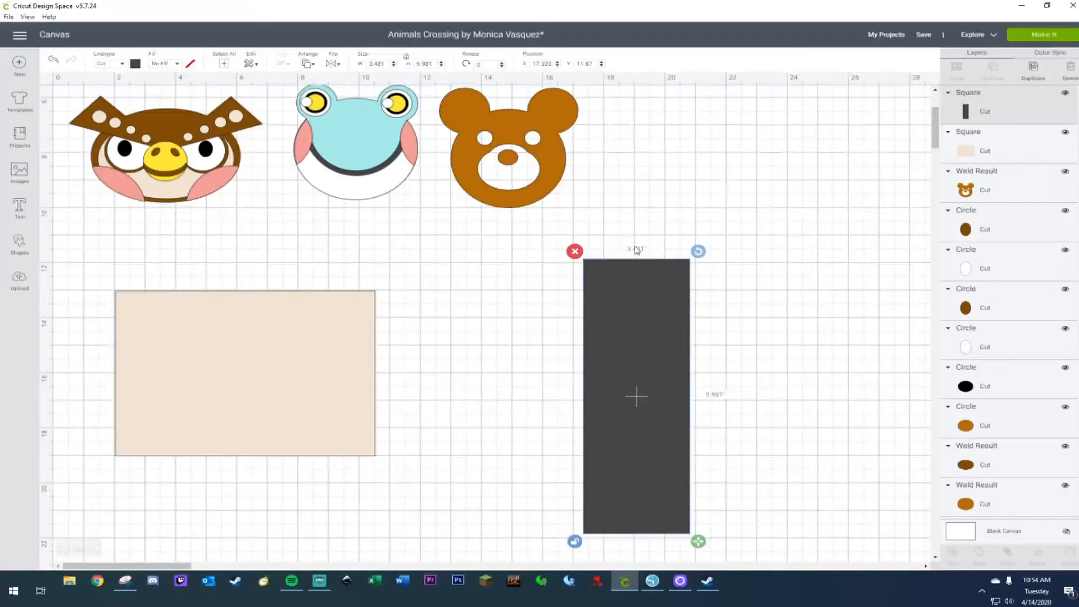
Set the dark rectangle's width to 2 inches and move it over the beige rectangle's left part.
left_click(386, 64)
type("2")
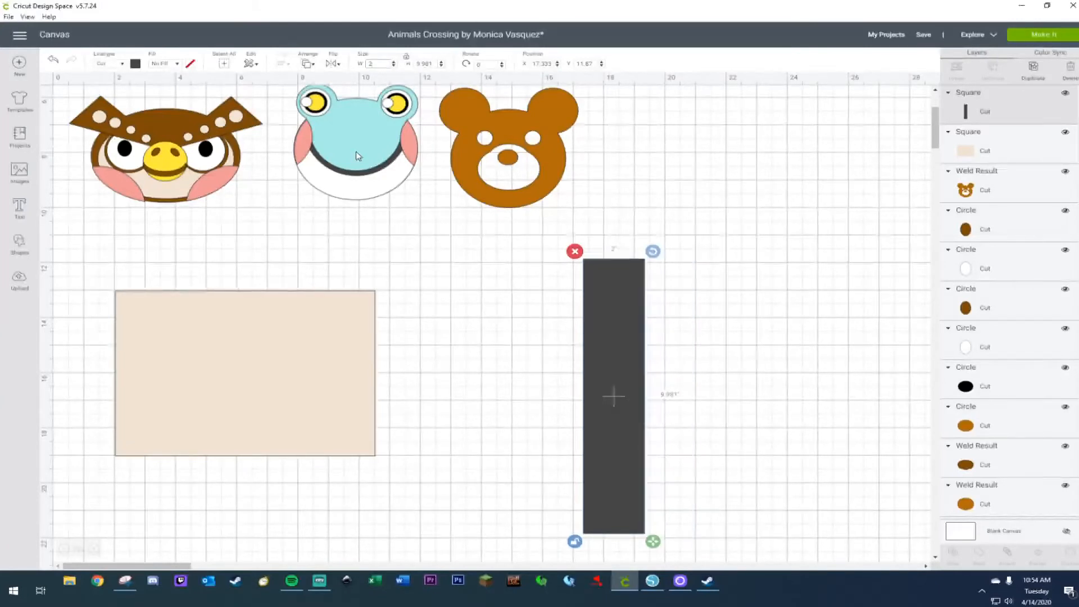
left_click_drag(625, 326, 164, 317)
Align the left edges of the 2-inch dark rectangle and the beige rectangle.
left_click_drag(77, 256, 193, 404)
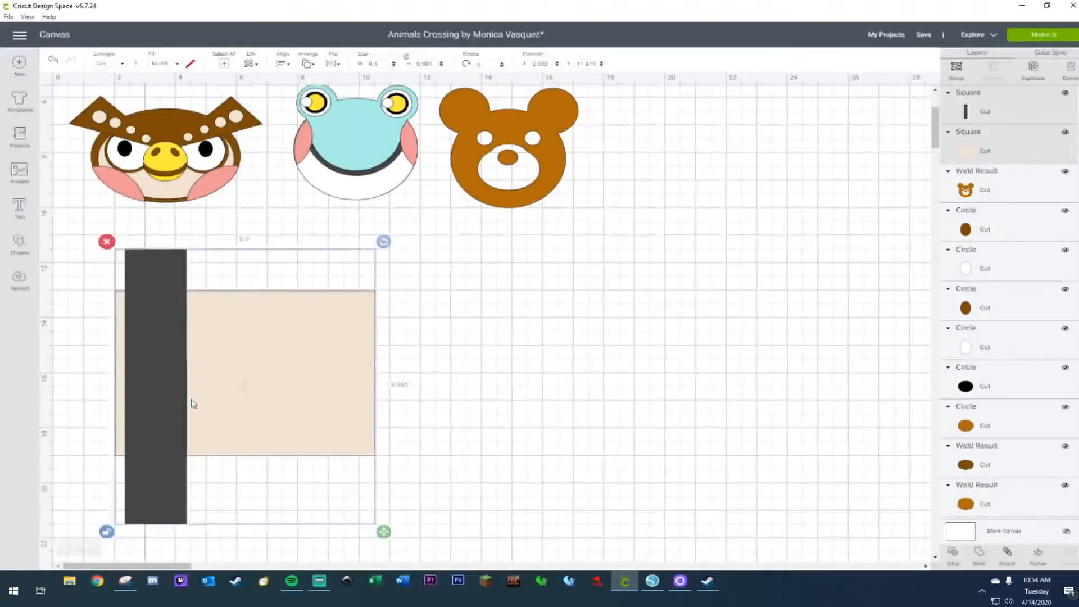
left_click(283, 64)
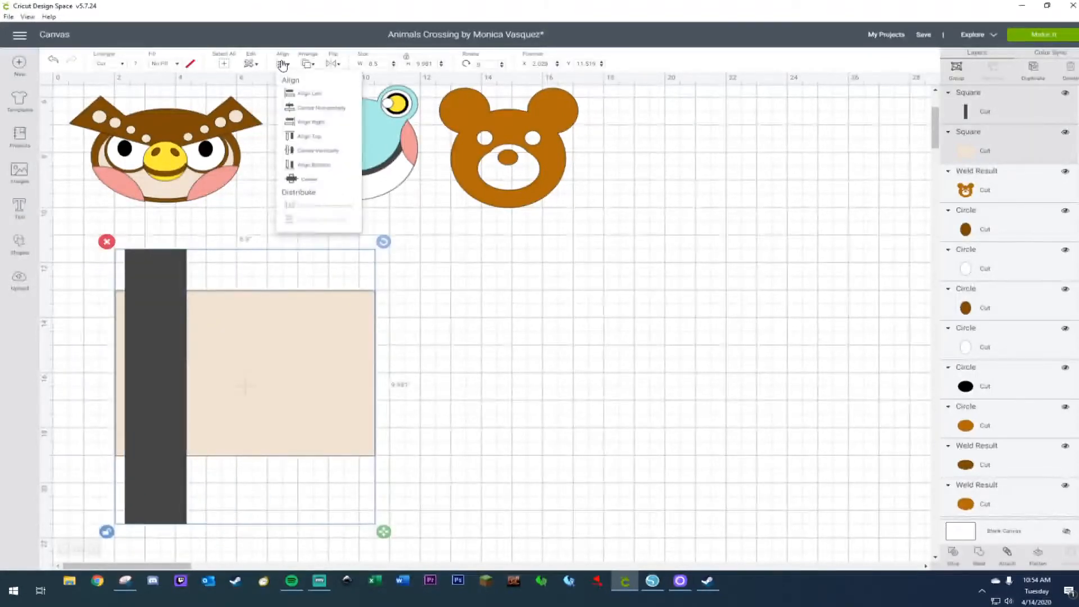
left_click(313, 122)
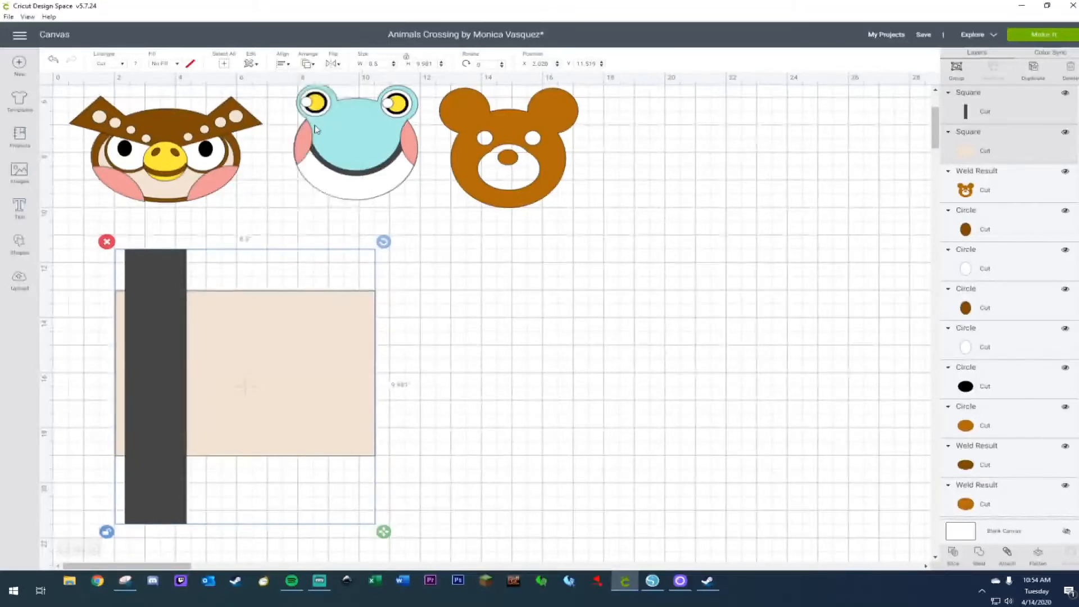
left_click(282, 64)
left_click(298, 103)
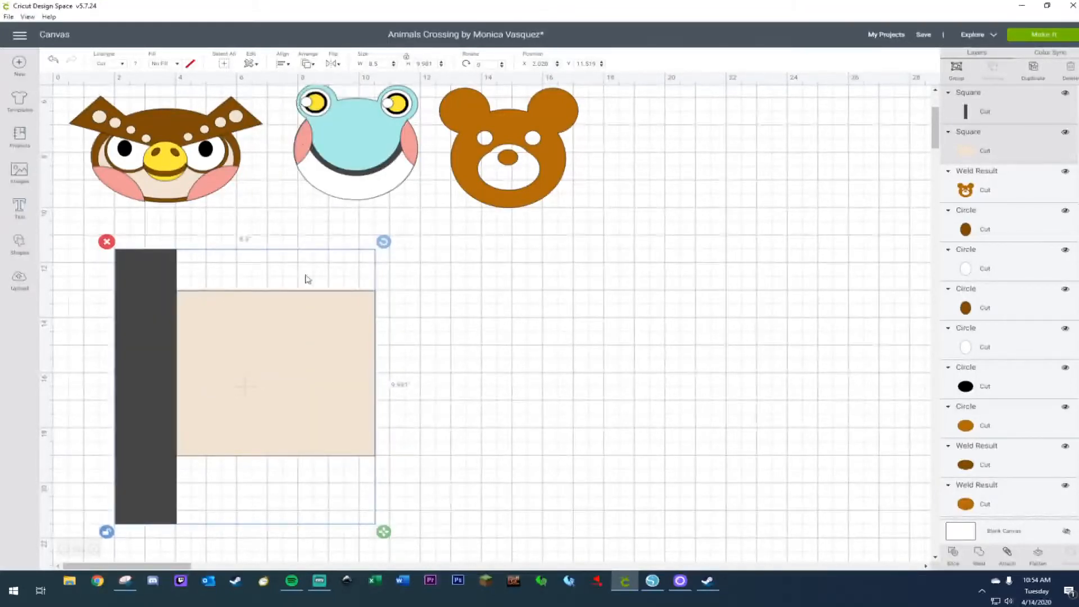
Insert a score line along the dark rectangle's right edge and stretch it over the beige rectangle's full height.
left_click(20, 245)
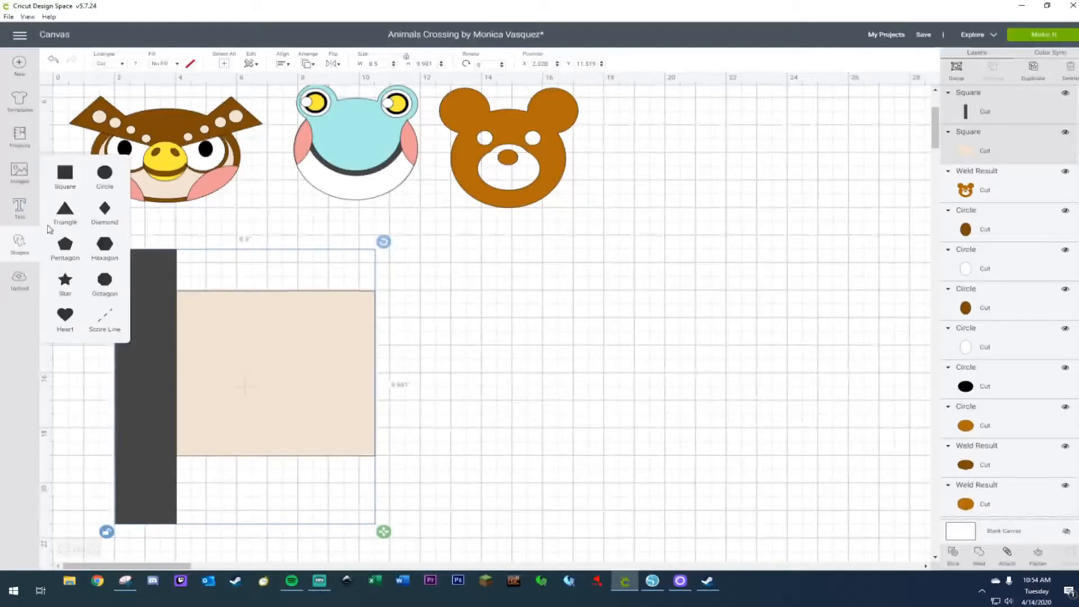
left_click(116, 325)
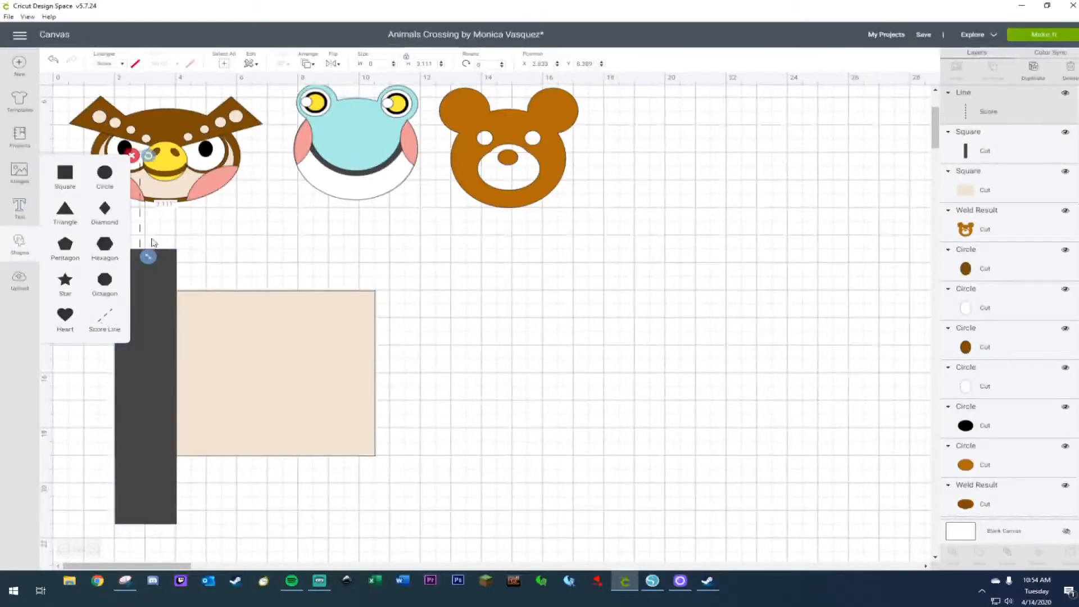
left_click_drag(140, 229, 180, 360)
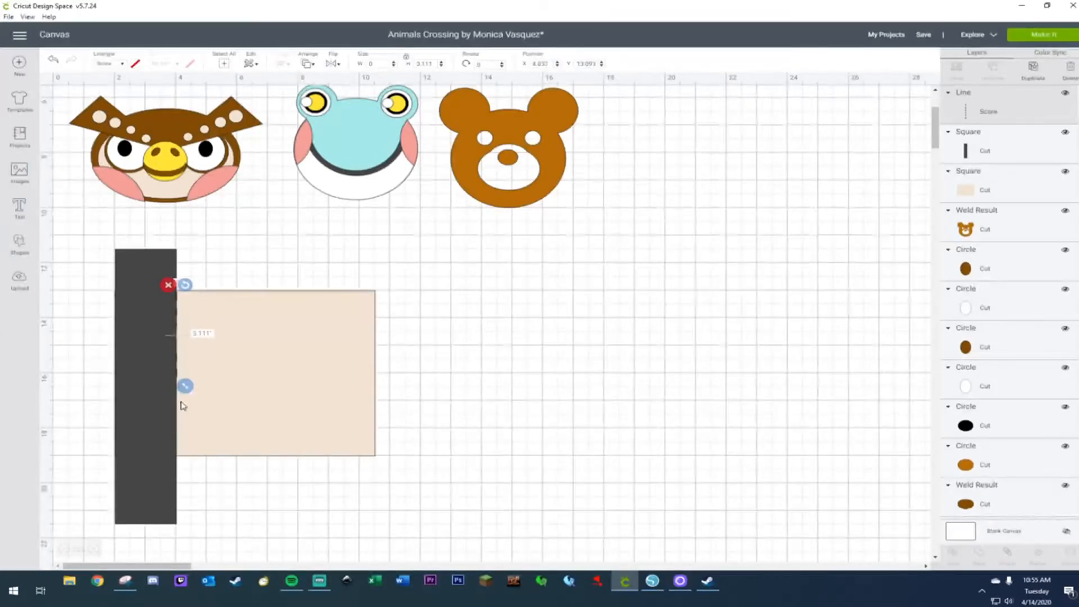
left_click_drag(186, 387, 187, 472)
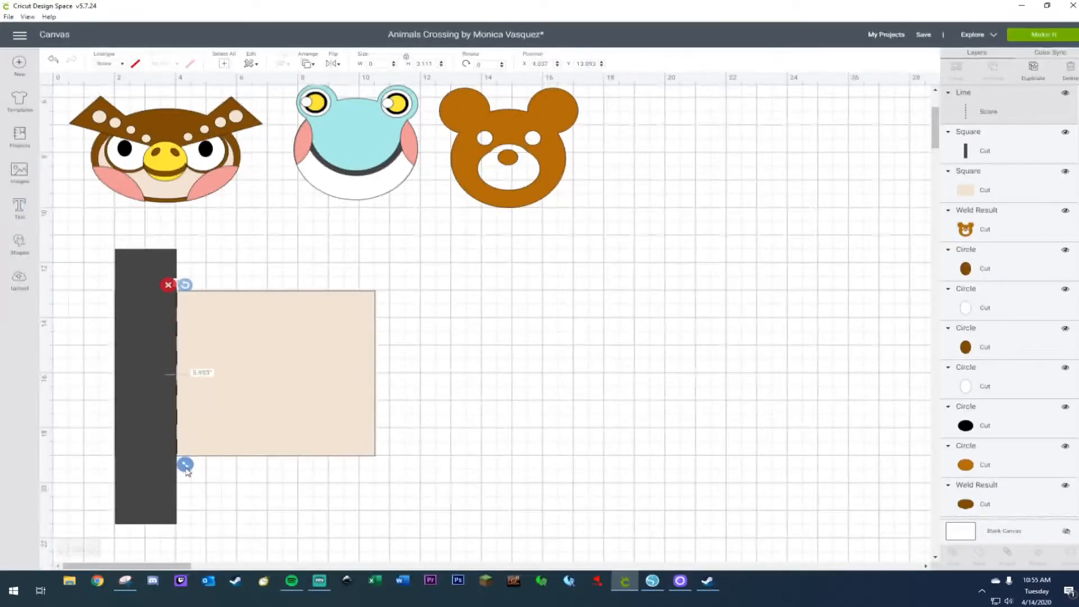
Move the dark rectangle off the beige piece and attach the score line to the beige rectangle.
left_click_drag(144, 382, 542, 404)
left_click_drag(101, 265, 271, 423)
right_click(268, 419)
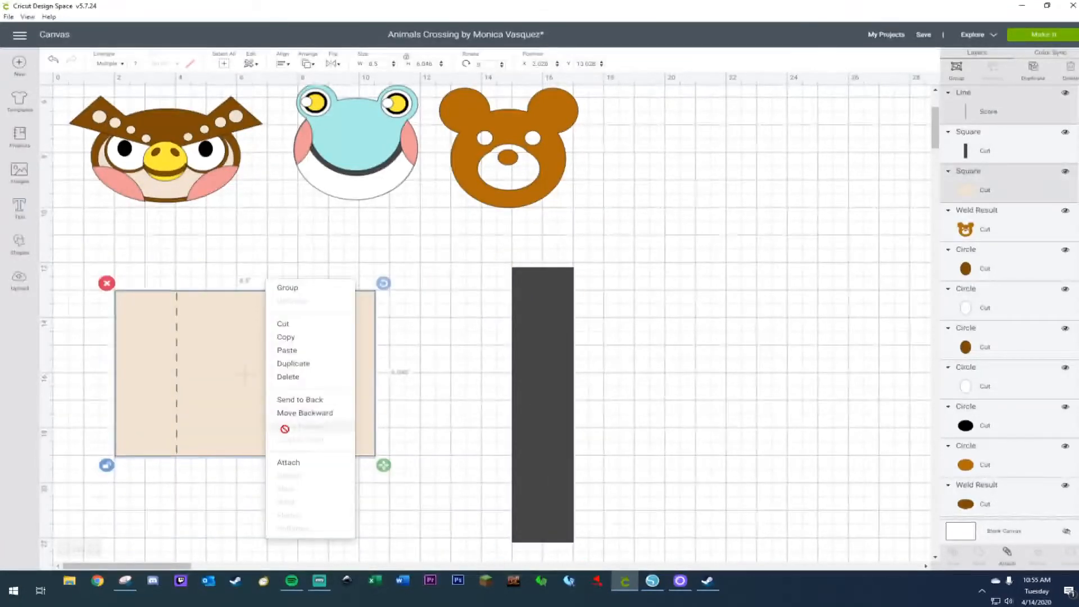
left_click(298, 467)
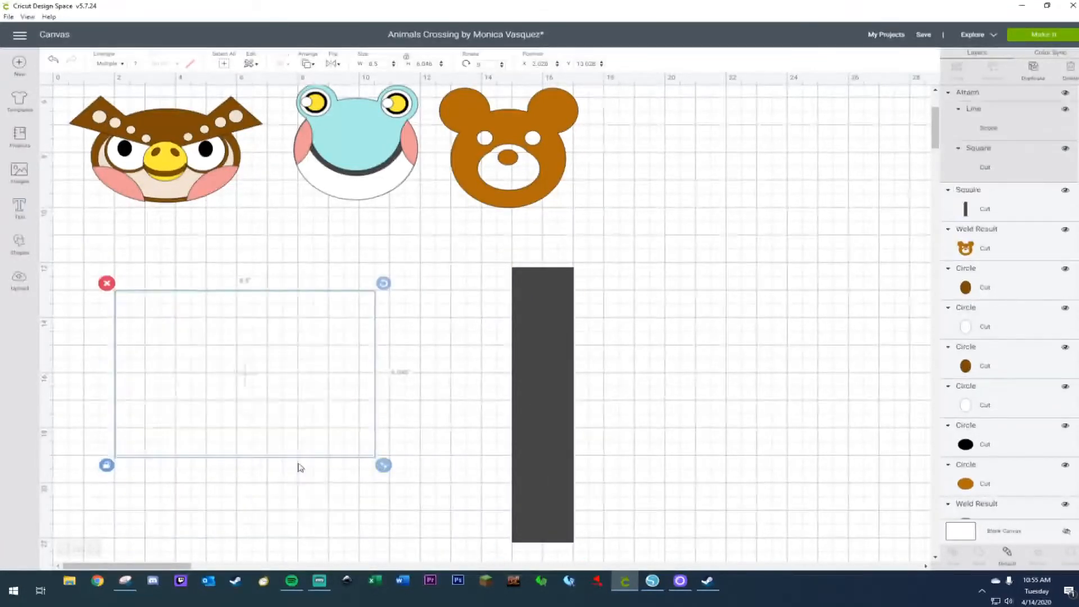
Set the dark guide rectangle's width to 4 inches.
left_click(555, 381)
left_click(368, 64)
type("3")
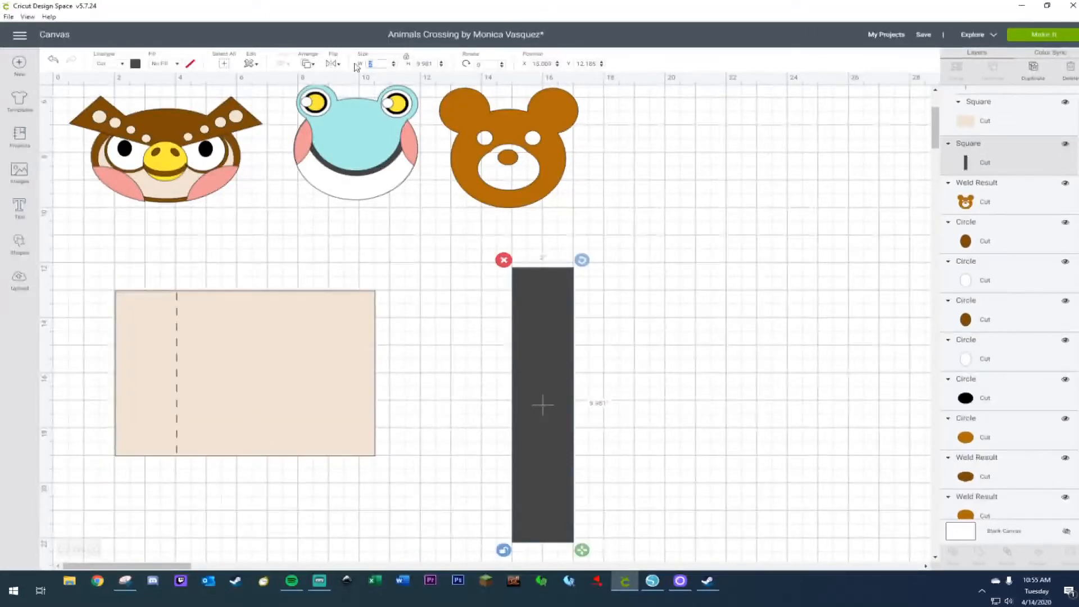
key("Return")
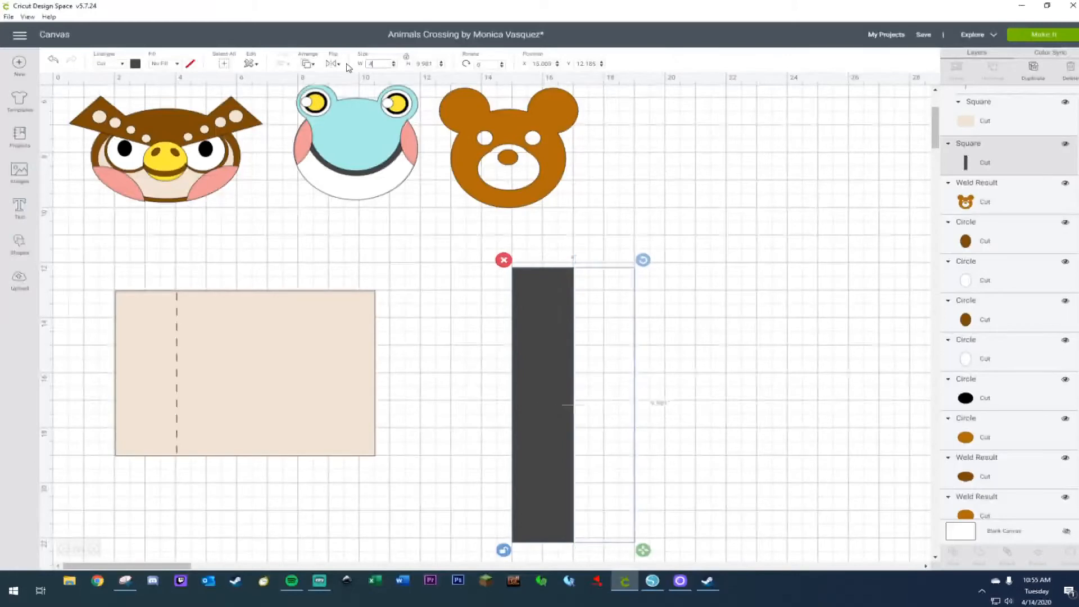
Move the 4-inch dark rectangle onto the scored beige piece and align their left edges.
left_click_drag(572, 307, 203, 297)
left_click_drag(83, 257, 267, 414)
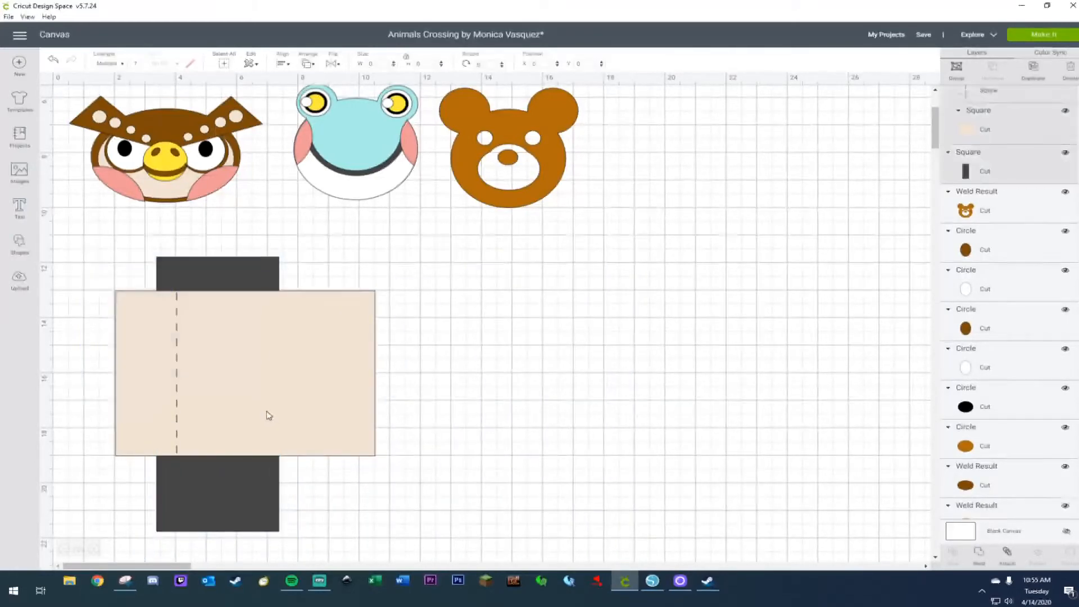
left_click(282, 66)
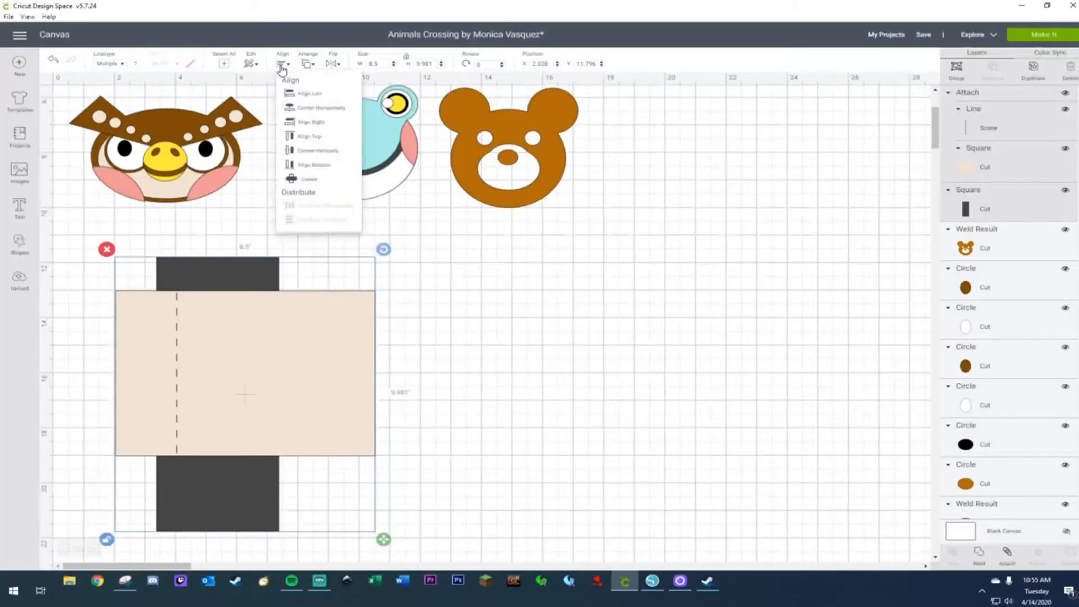
left_click(302, 95)
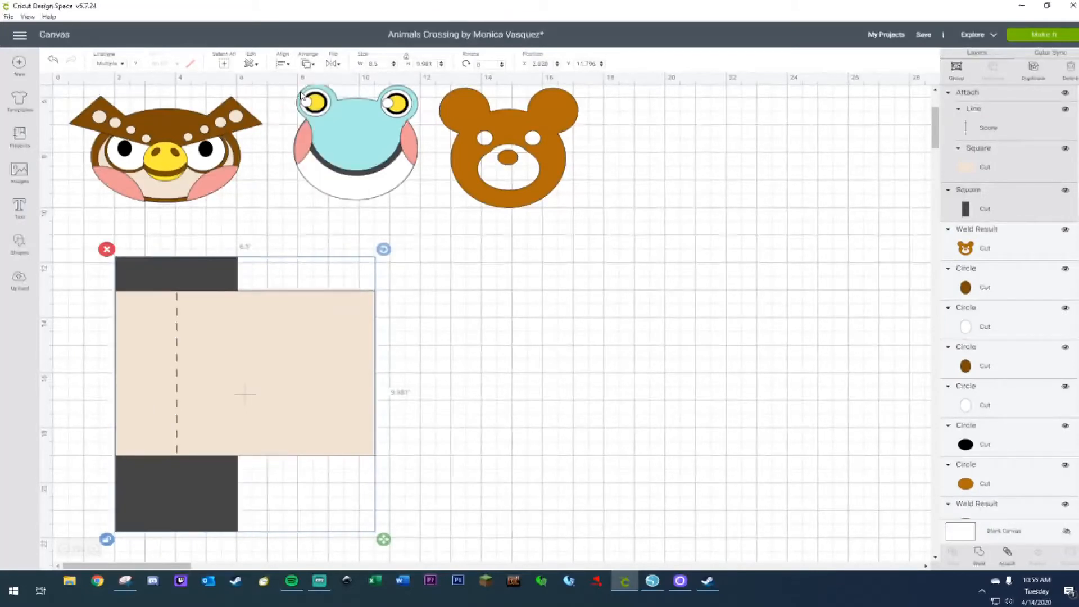
Bring the 4-inch dark rectangle to the front of the beige piece.
right_click(183, 278)
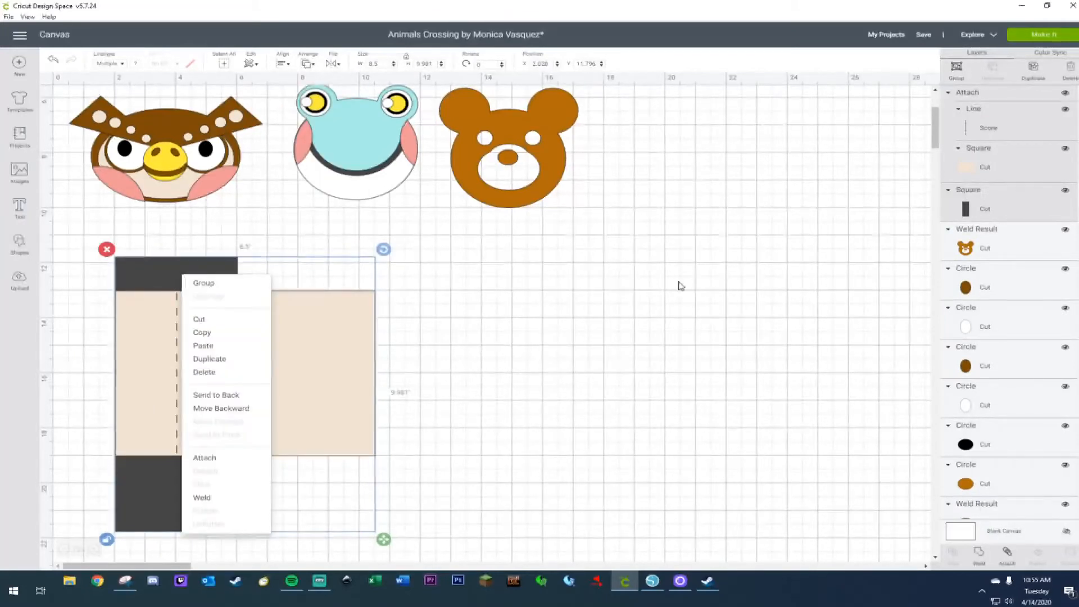
left_click(680, 286)
left_click(221, 272)
right_click(222, 272)
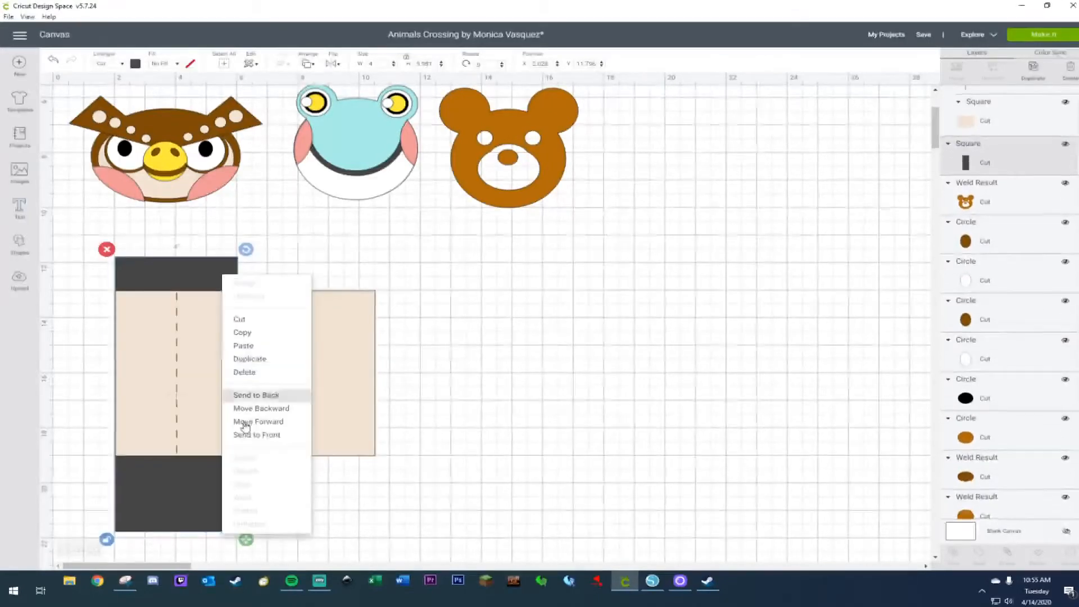
left_click(251, 435)
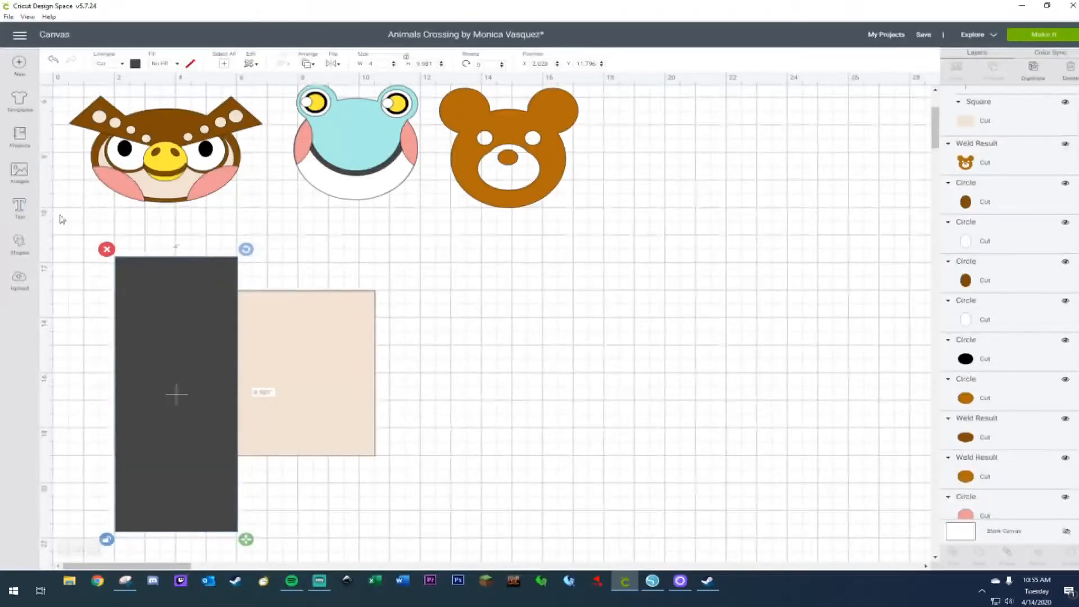
Insert a second score line along the 4-inch guide's right edge and stretch it over the beige piece's full height.
left_click(19, 243)
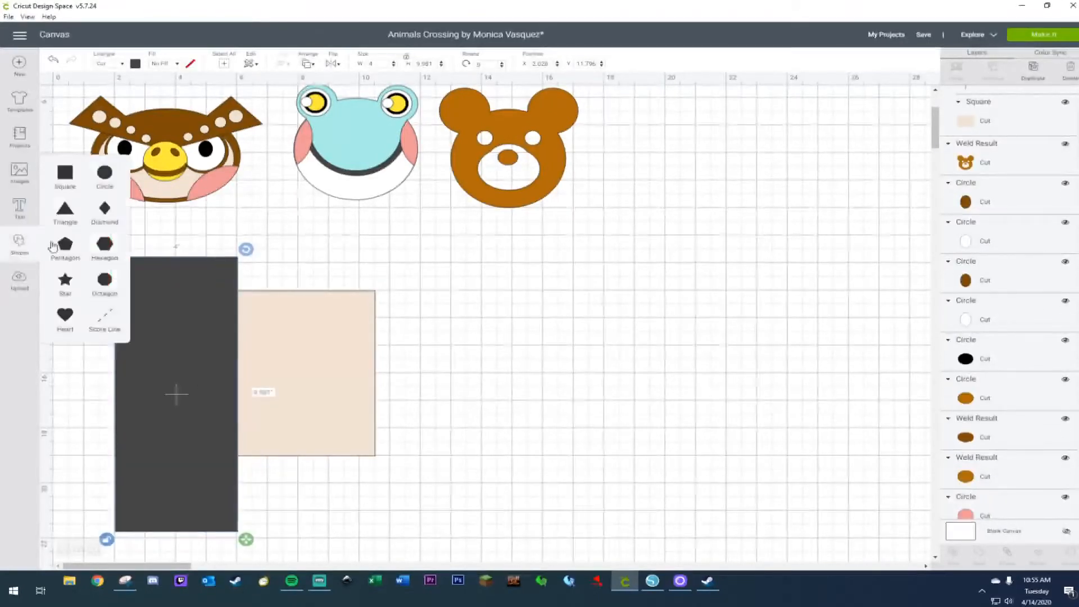
left_click(111, 323)
left_click_drag(158, 230, 239, 346)
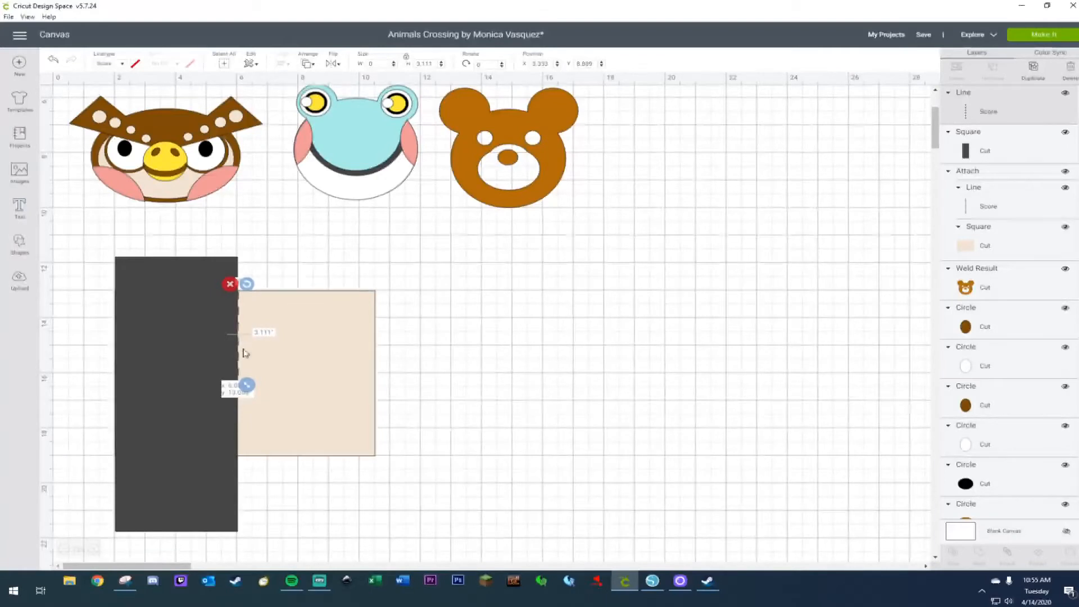
left_click_drag(246, 385, 246, 460)
left_click(498, 405)
Move the 4-inch guide off the beige piece and attach the second score line to the beige piece.
left_click_drag(213, 362, 522, 356)
left_click_drag(99, 257, 296, 450)
right_click(286, 415)
left_click(324, 458)
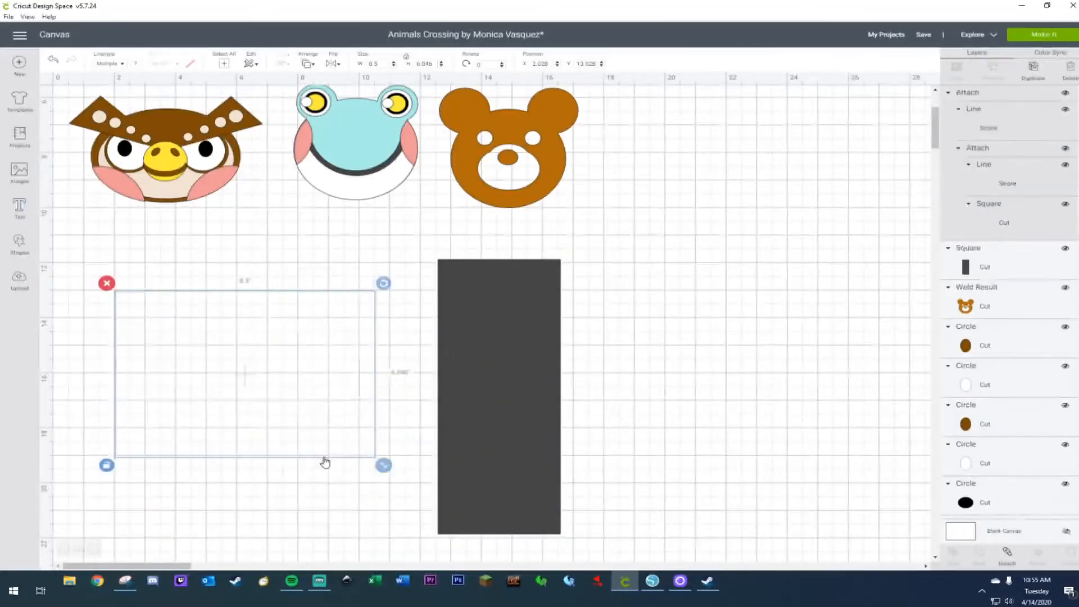
Set the dark guide rectangle's width to 6 inches.
left_click(516, 356)
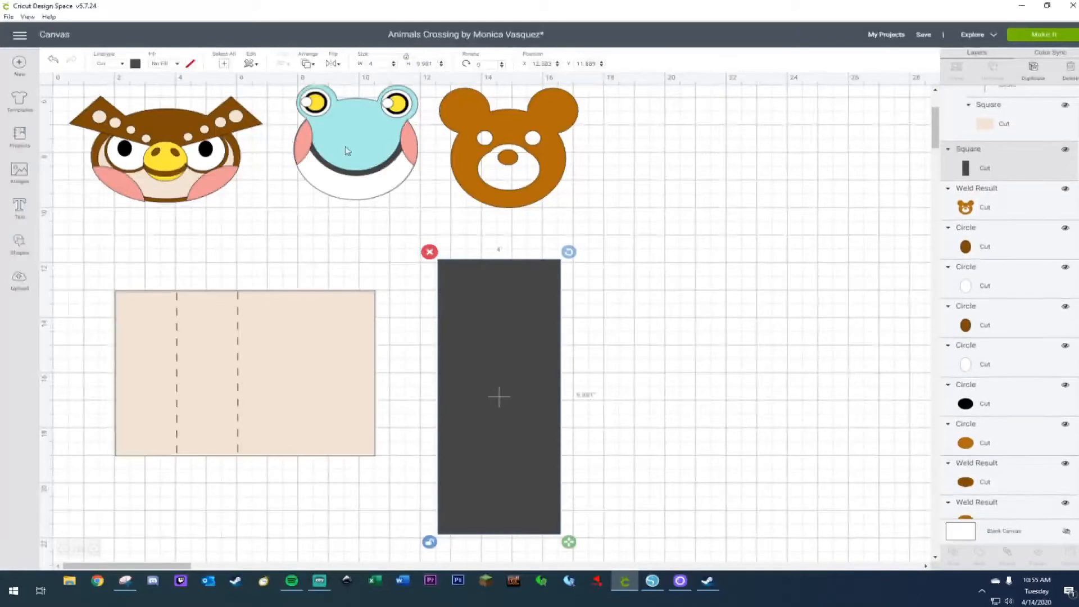
left_click(382, 63)
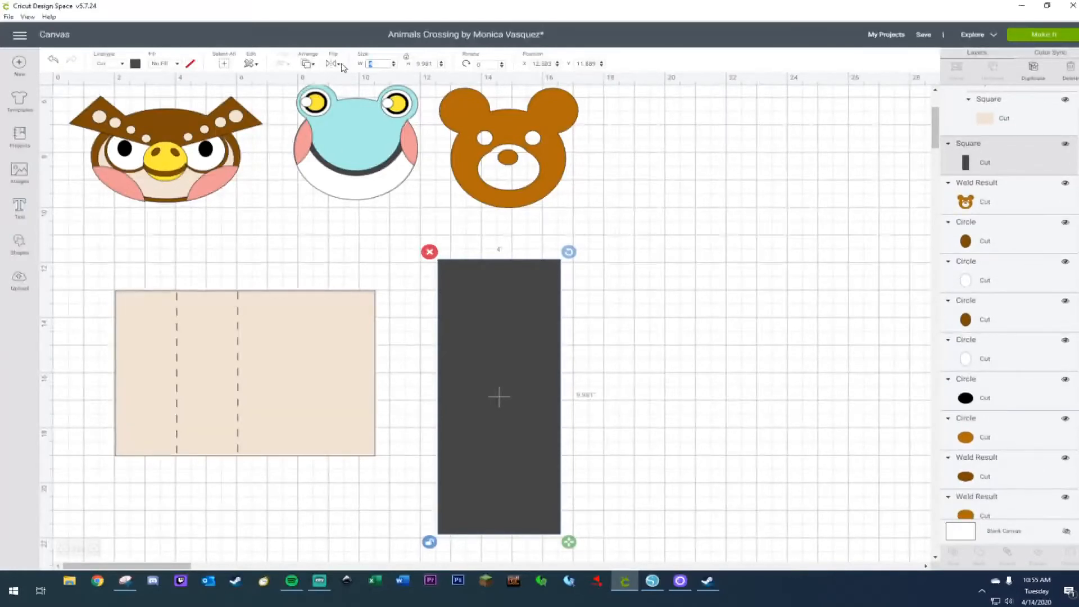
key("Return")
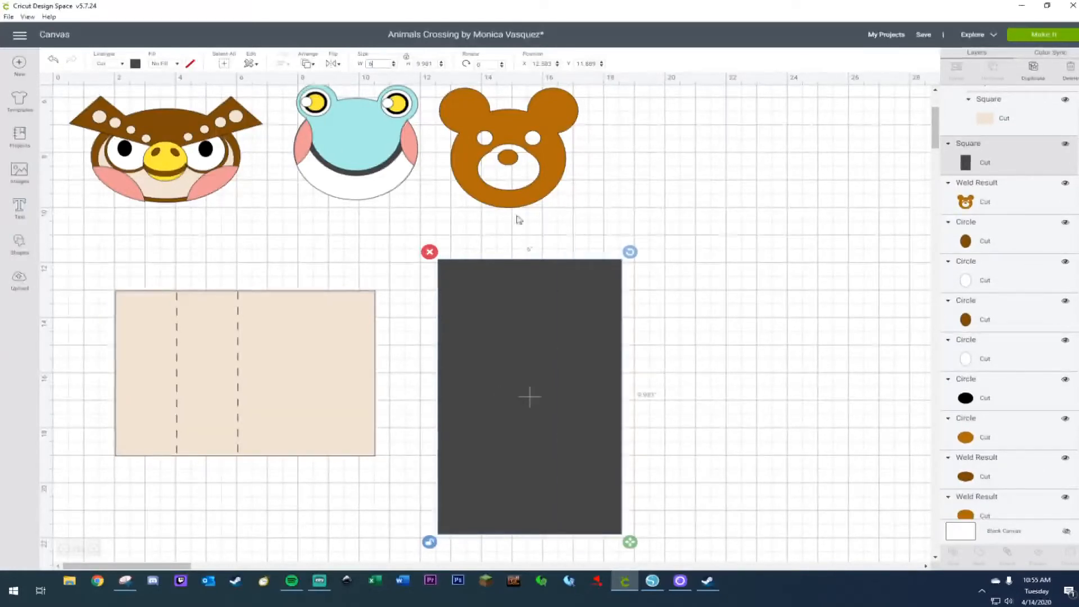
Move the 6-inch dark rectangle onto the beige piece with two score lines and align their left edges.
left_click_drag(552, 373, 304, 361)
left_click_drag(467, 306, 138, 452)
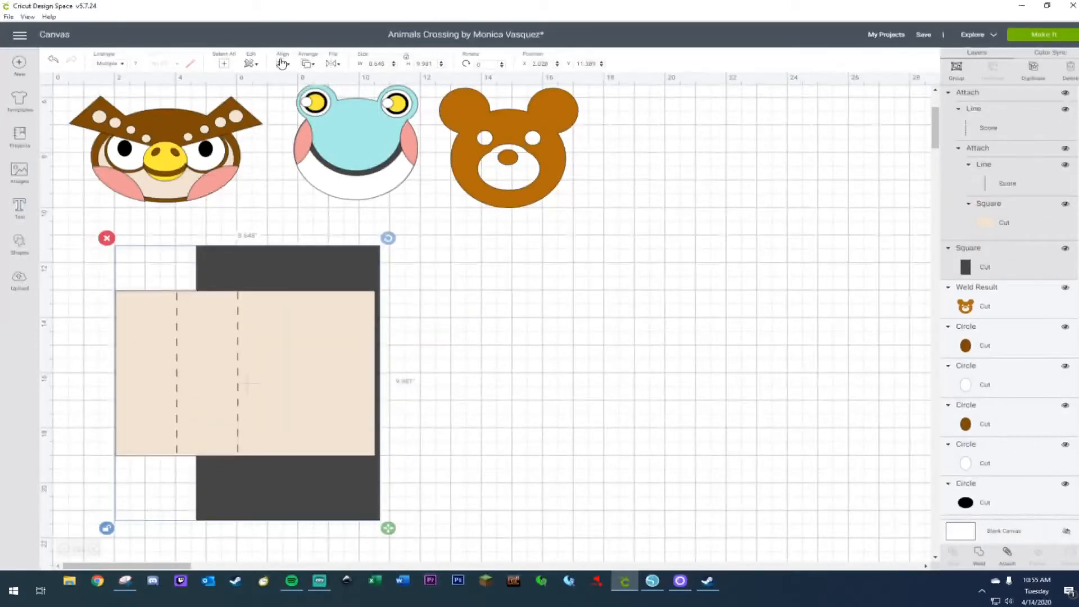
left_click(282, 63)
left_click(310, 98)
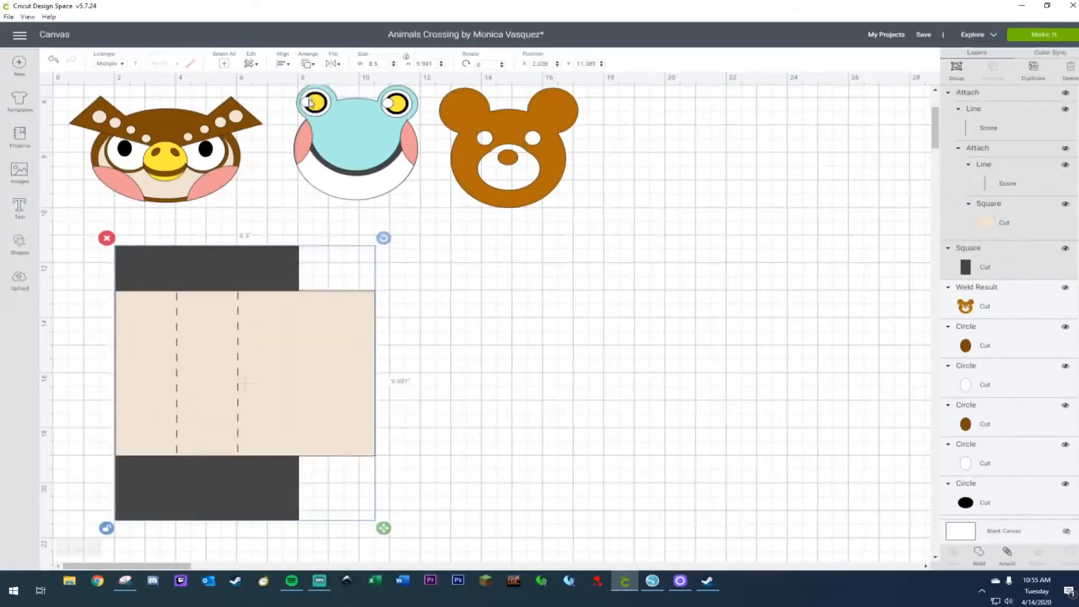
Bring the 6-inch dark rectangle to the front, covering the beige piece's two score lines.
left_click(279, 269)
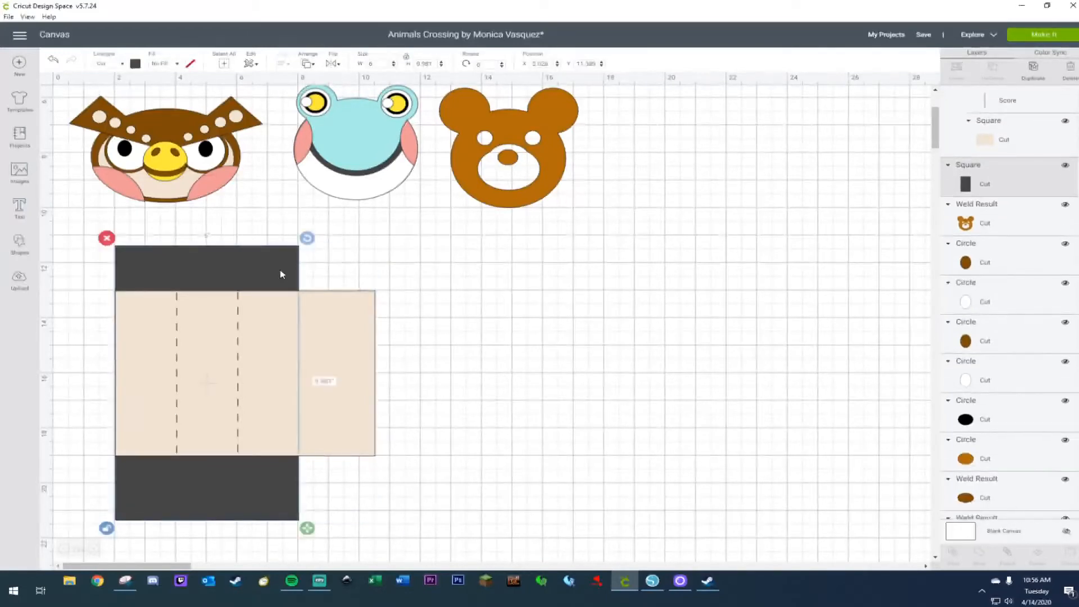
right_click(280, 270)
left_click(330, 418)
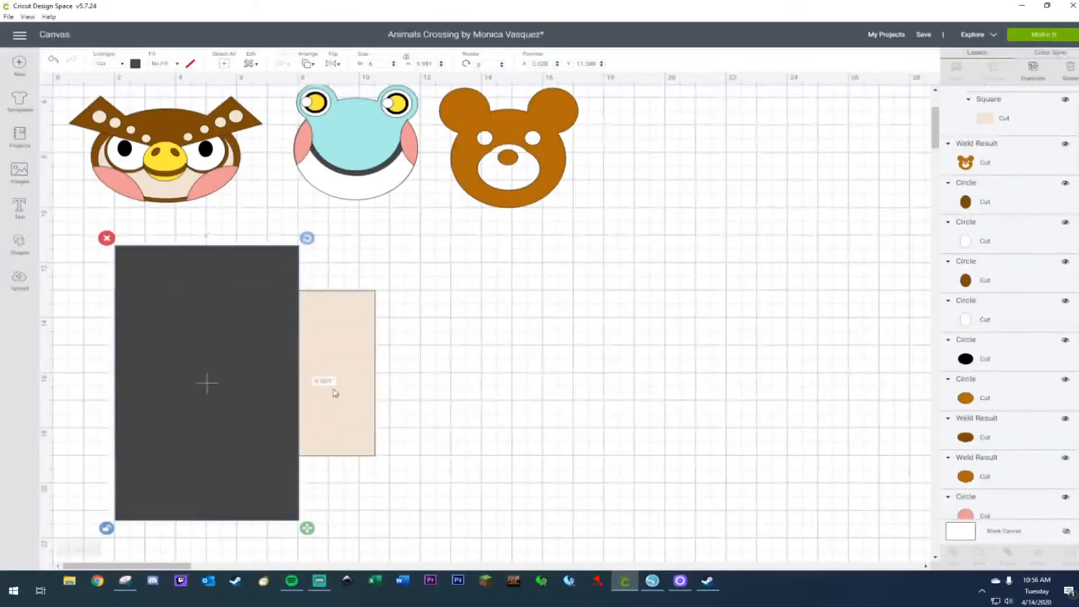
Add a score line along the 6-inch dark guide's right edge and extend it to the beige piece's bottom edge.
left_click(19, 243)
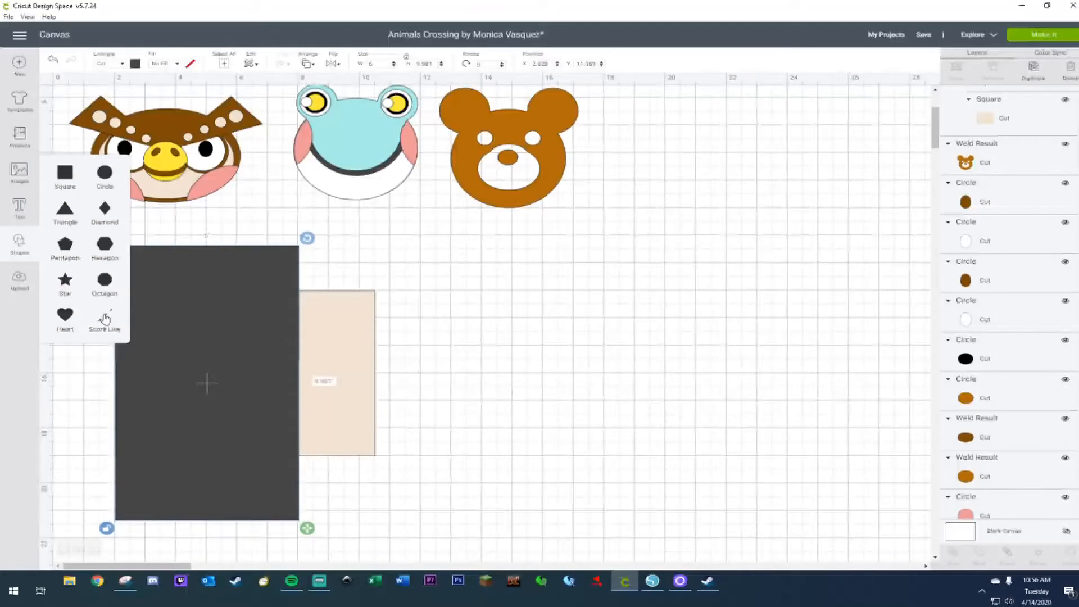
left_click_drag(171, 231, 302, 329)
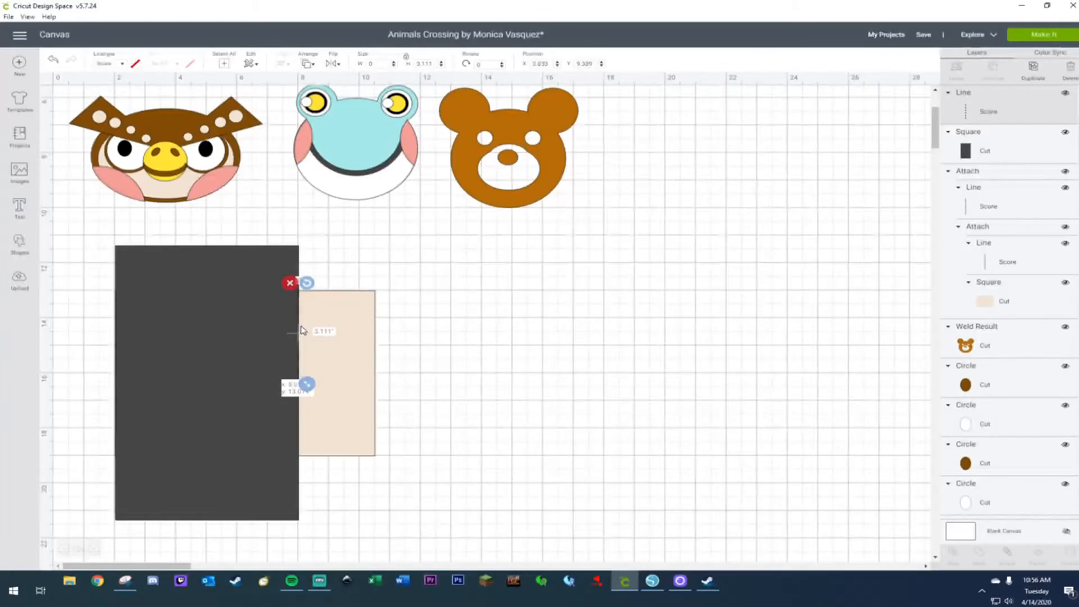
left_click_drag(308, 384, 308, 467)
left_click(606, 368)
Move the dark guide rectangle off the beige piece and set its width to 8 inches.
left_click_drag(188, 301, 588, 314)
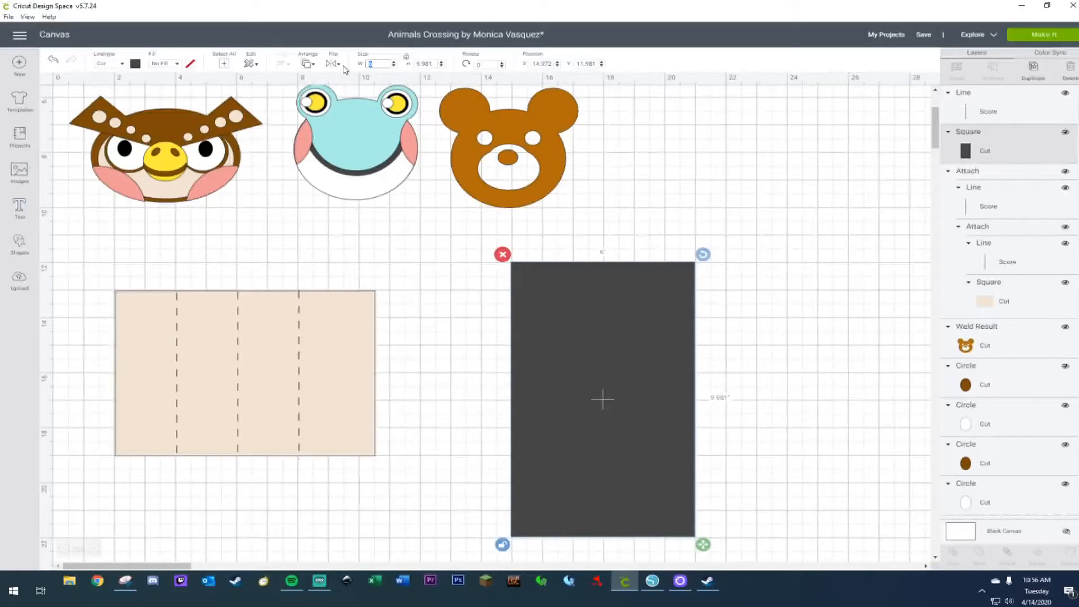
type("8")
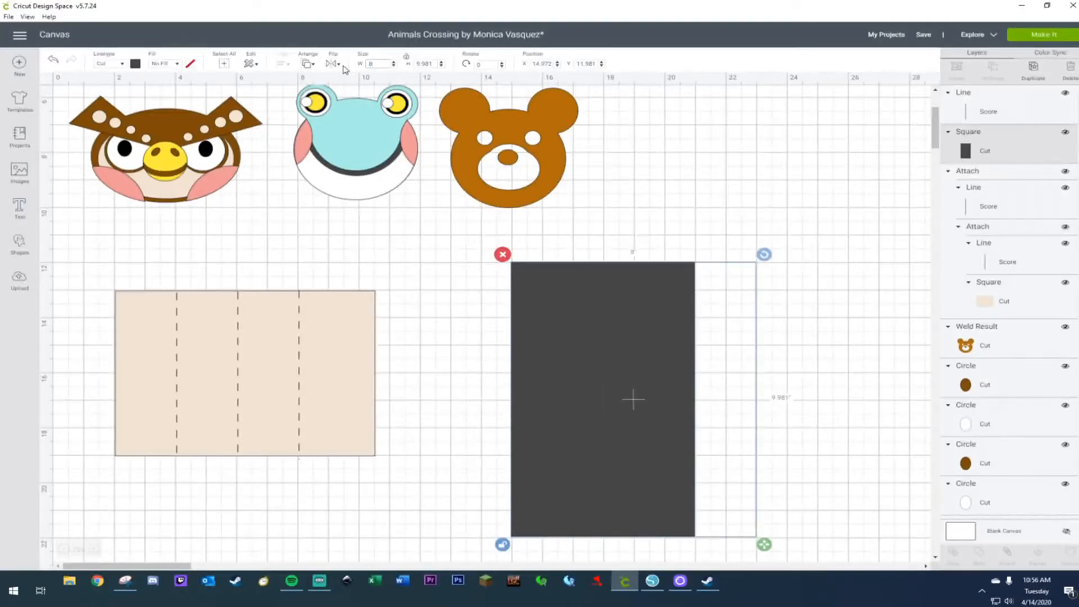
left_click_drag(561, 345, 492, 342)
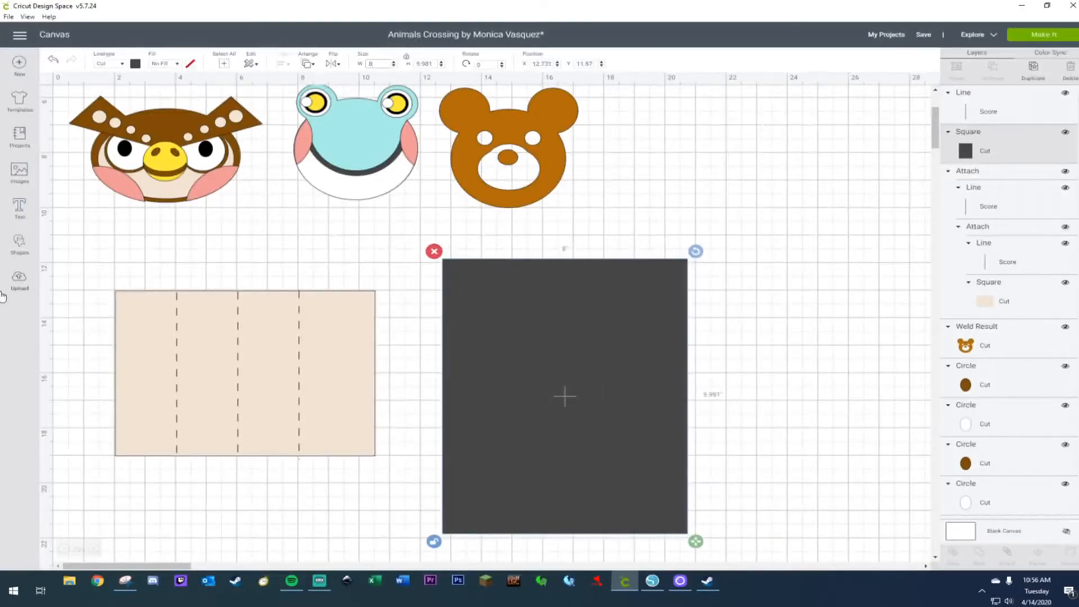
Attach the third score line to the beige piece.
left_click_drag(87, 264, 383, 461)
right_click(332, 402)
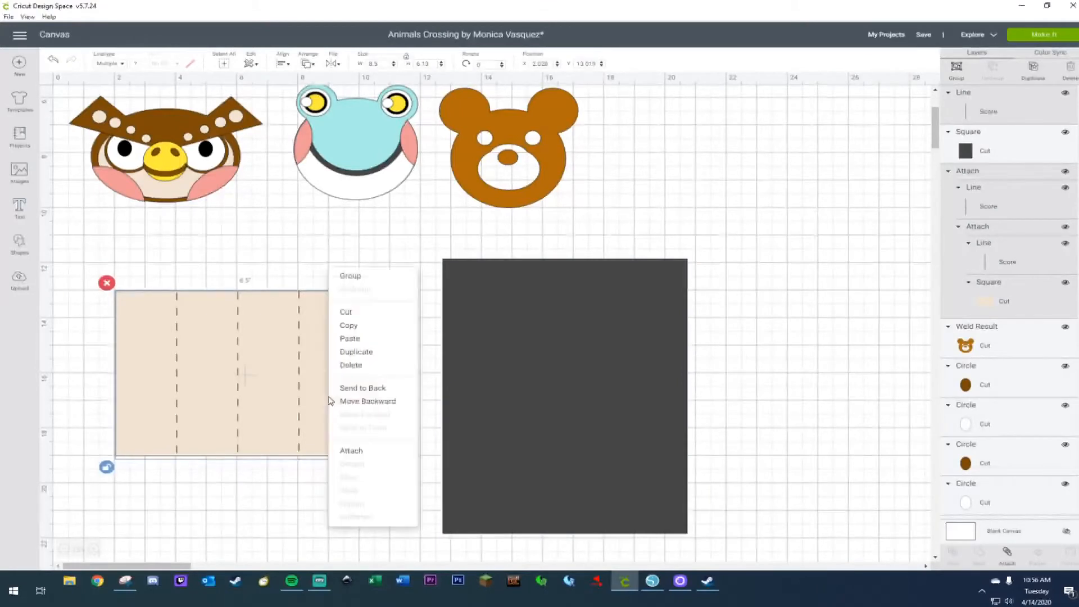
left_click(353, 451)
Move the 8-inch dark rectangle onto the beige piece and align their left edges.
left_click_drag(570, 421, 256, 416)
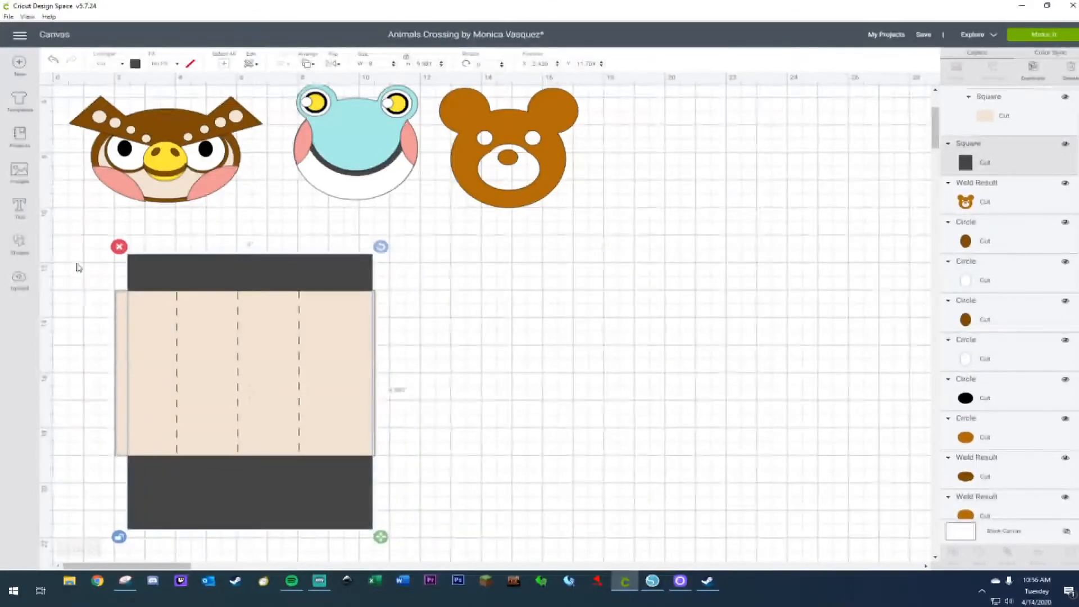
left_click_drag(77, 267, 238, 455)
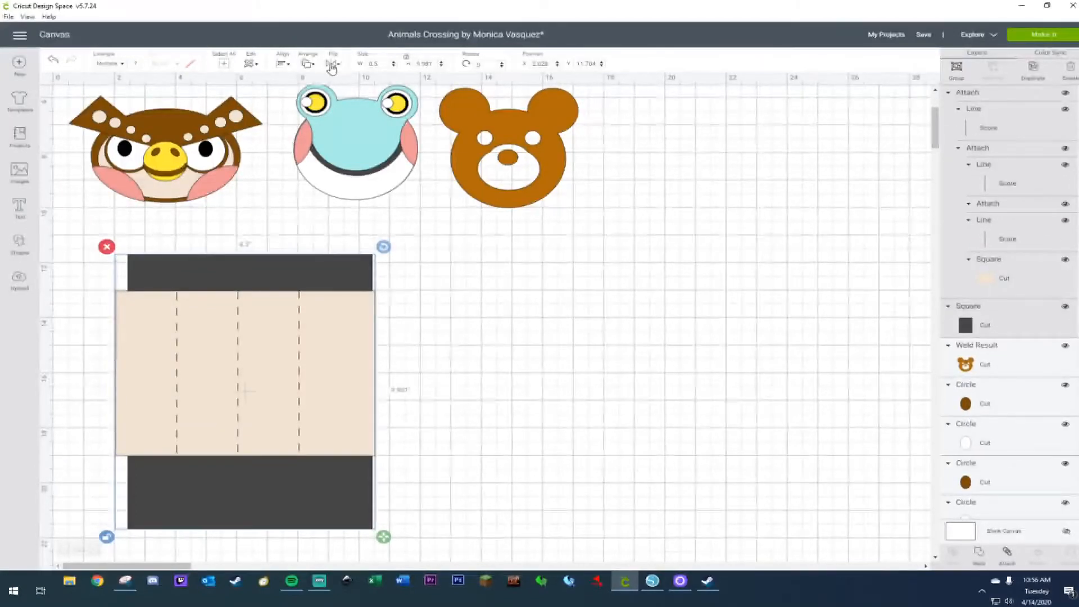
left_click(283, 64)
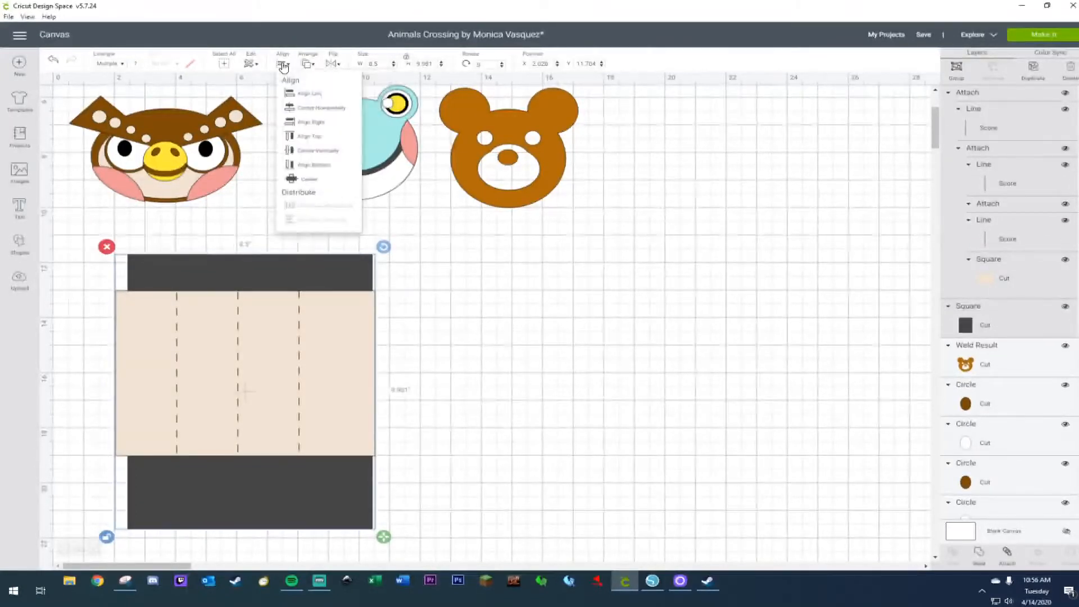
left_click(304, 93)
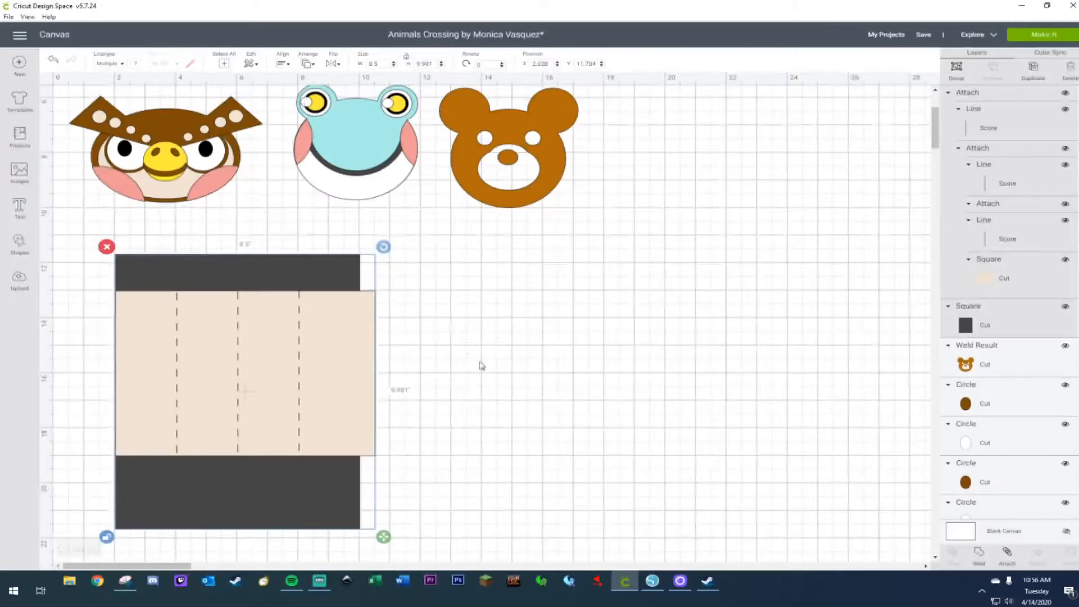
Bring the 8-inch dark rectangle to the front, over the beige piece and its three score lines.
left_click(309, 281)
right_click(301, 274)
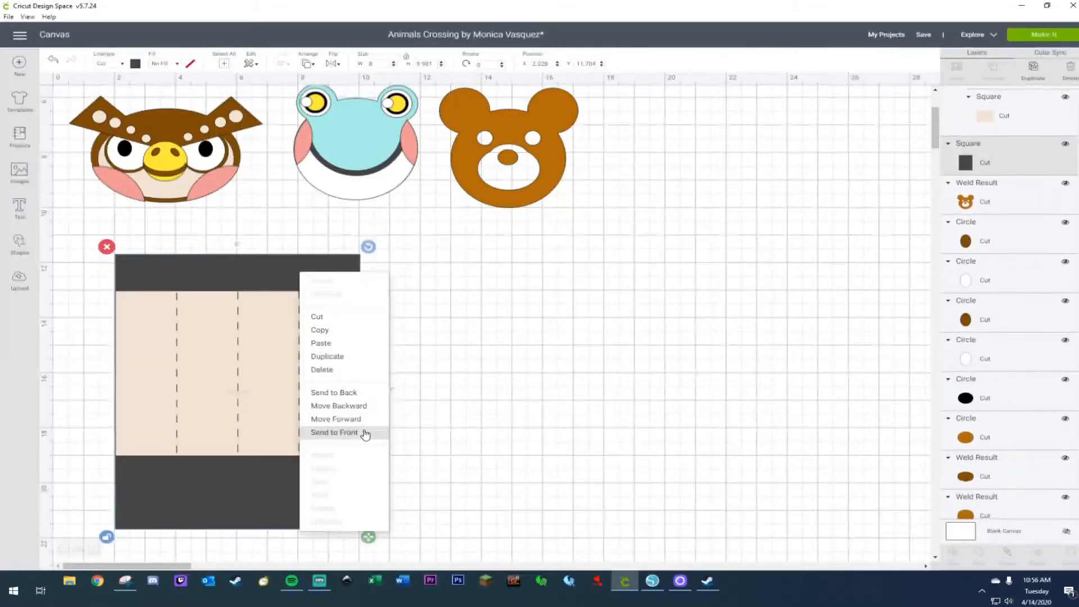
left_click(365, 433)
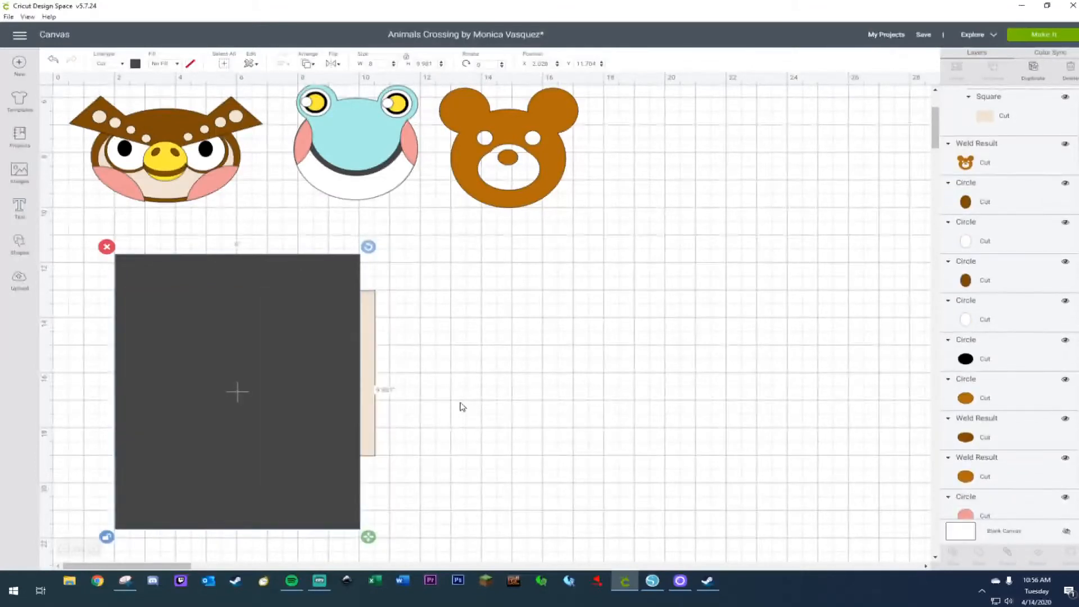
Add a full-height score line on the beige piece along the 8-inch guide's right edge, and move the guide off the piece.
left_click(15, 247)
left_click(110, 326)
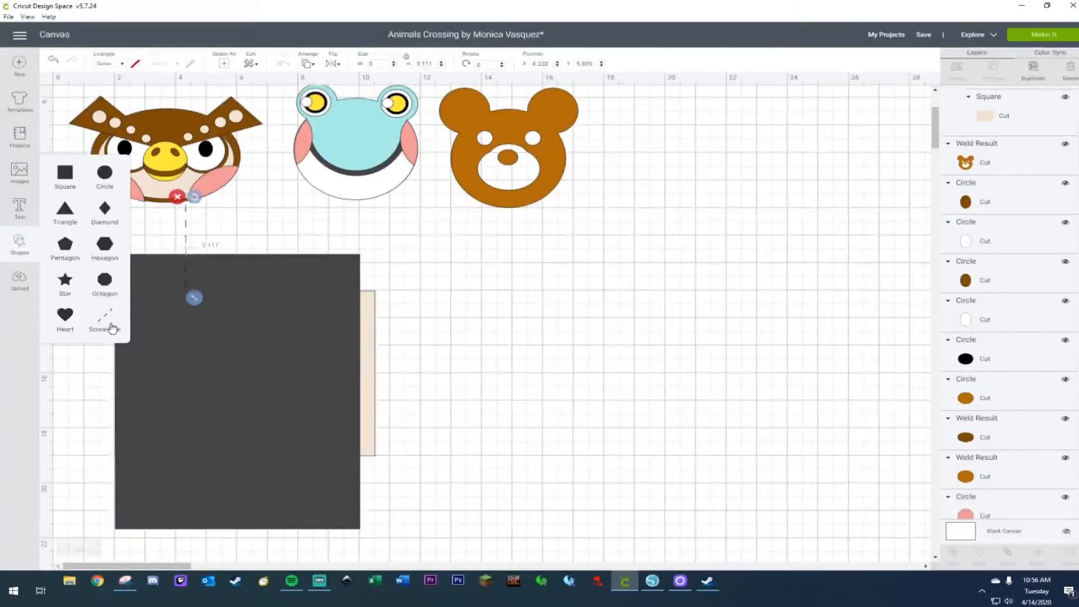
left_click_drag(185, 230, 360, 319)
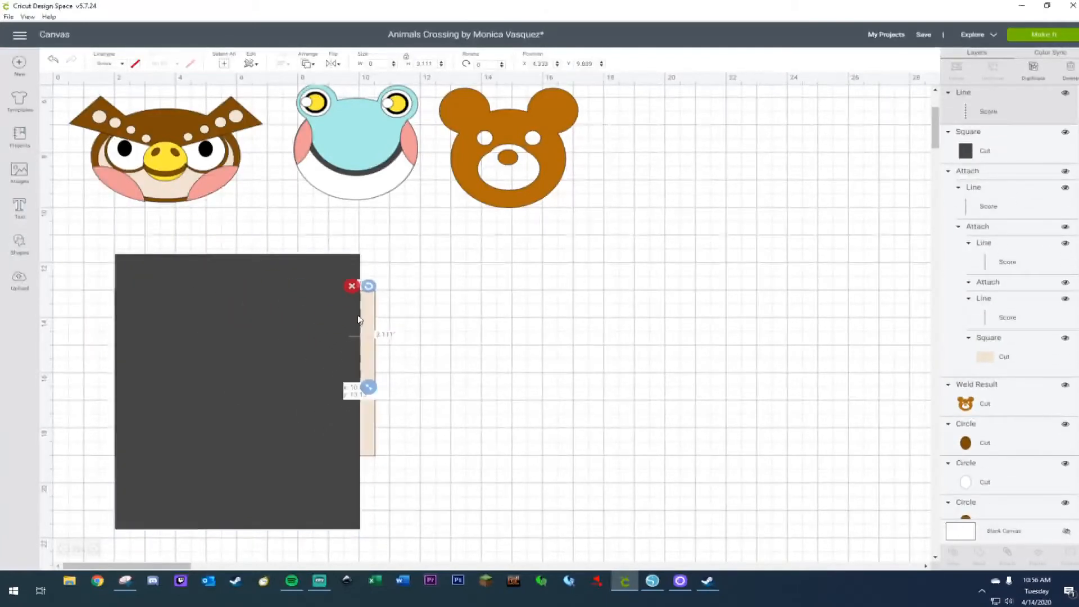
left_click_drag(369, 387, 372, 468)
left_click(467, 440)
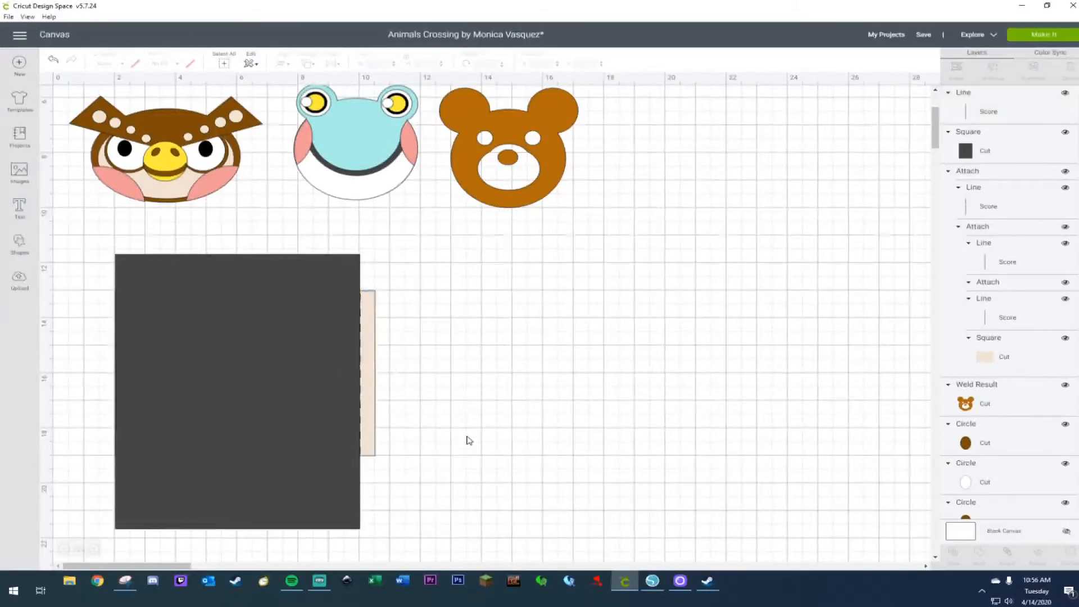
left_click_drag(258, 335, 571, 340)
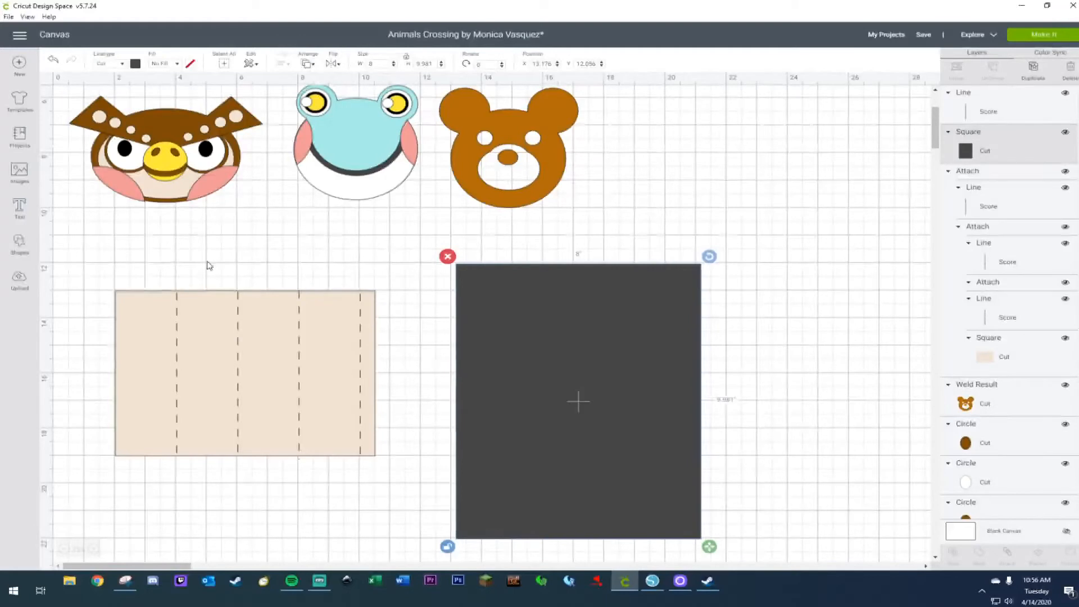
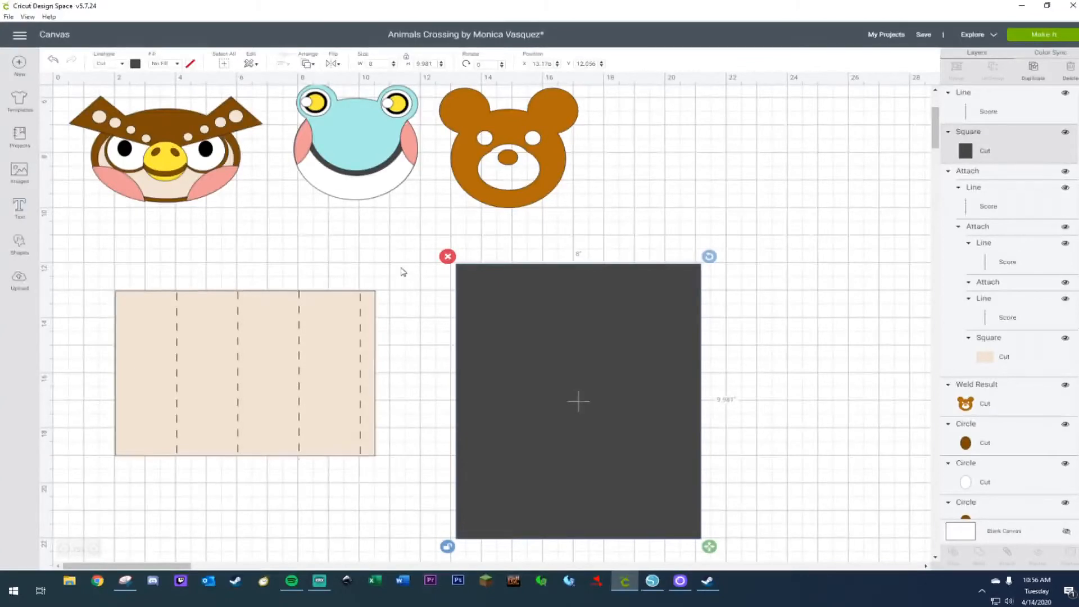
Attach the fourth score line to the beige piece and rotate the attached piece 90 degrees.
left_click(345, 330)
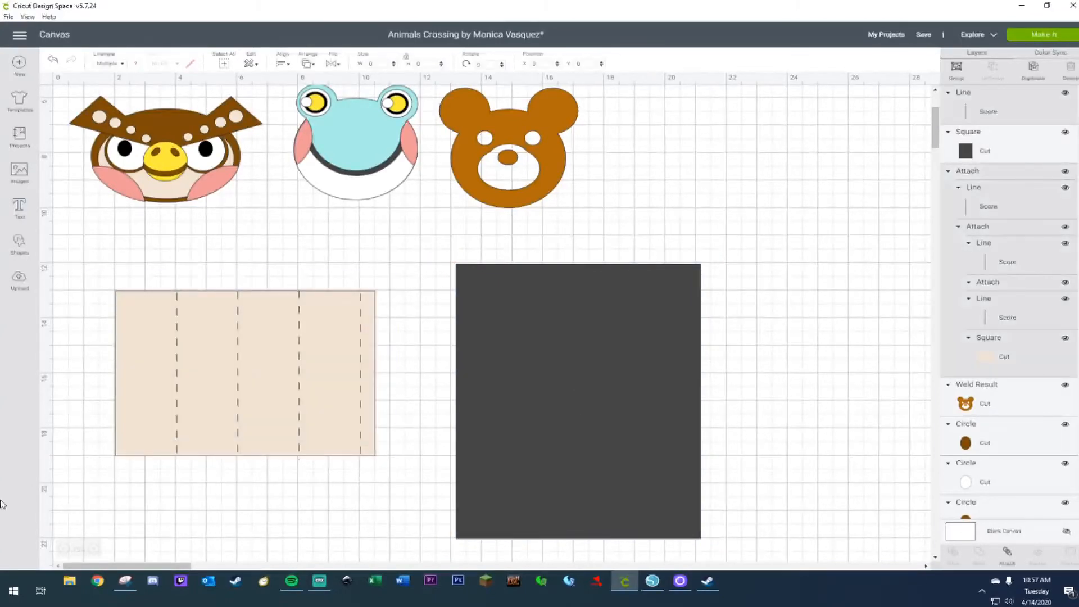
right_click(273, 337)
left_click(298, 386)
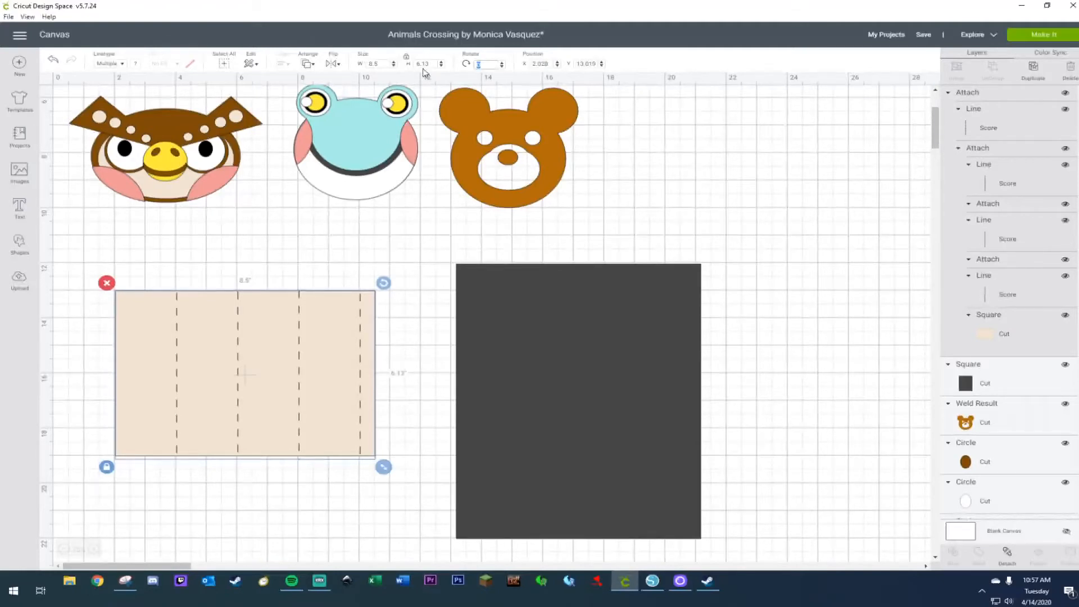
type("90")
key("Return")
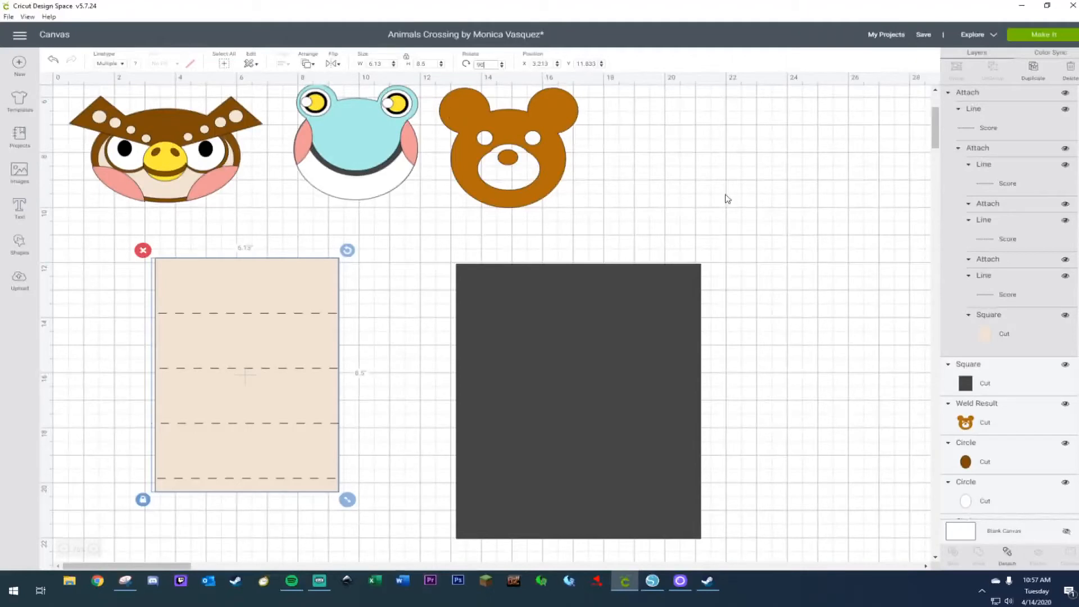
Move the dark guide rectangle closer to the rotated beige piece and set its width to 1.5 inches.
left_click(585, 325)
left_click_drag(554, 319, 463, 308)
left_click_drag(384, 63, 360, 63)
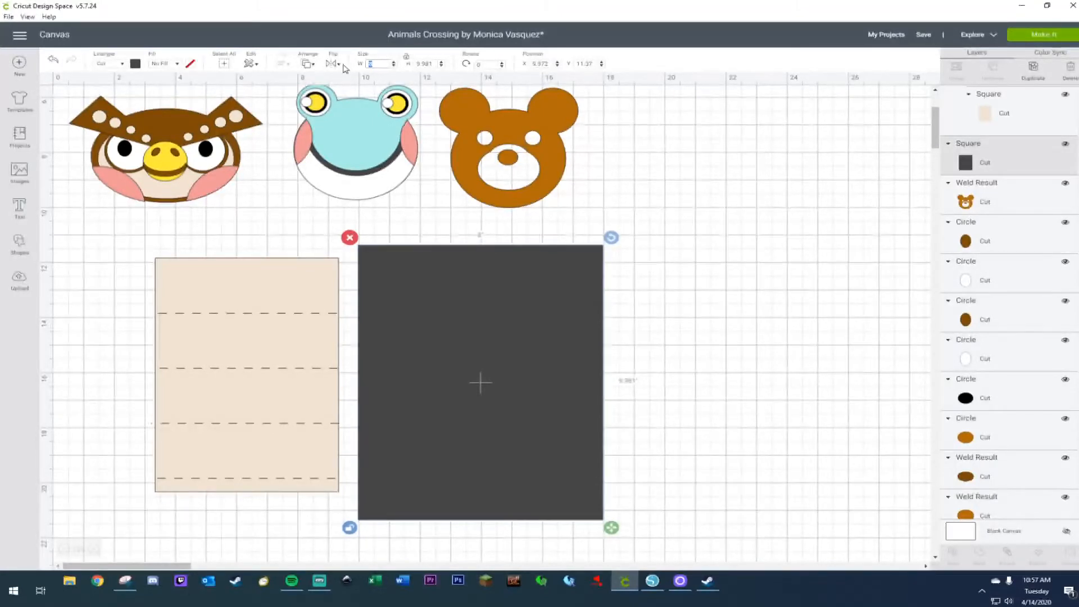
type("1.5")
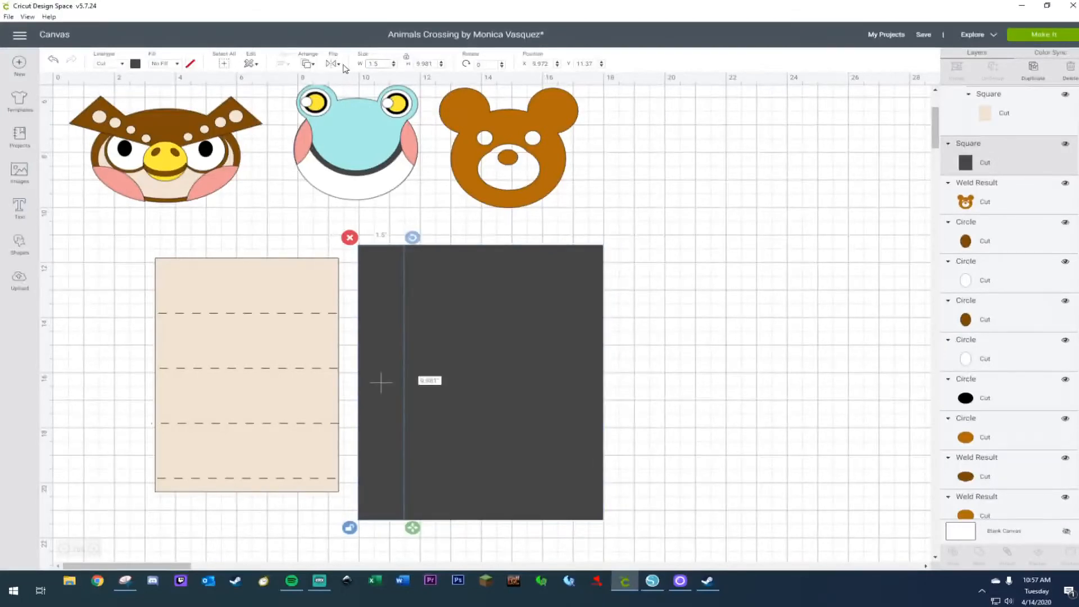
key("Return")
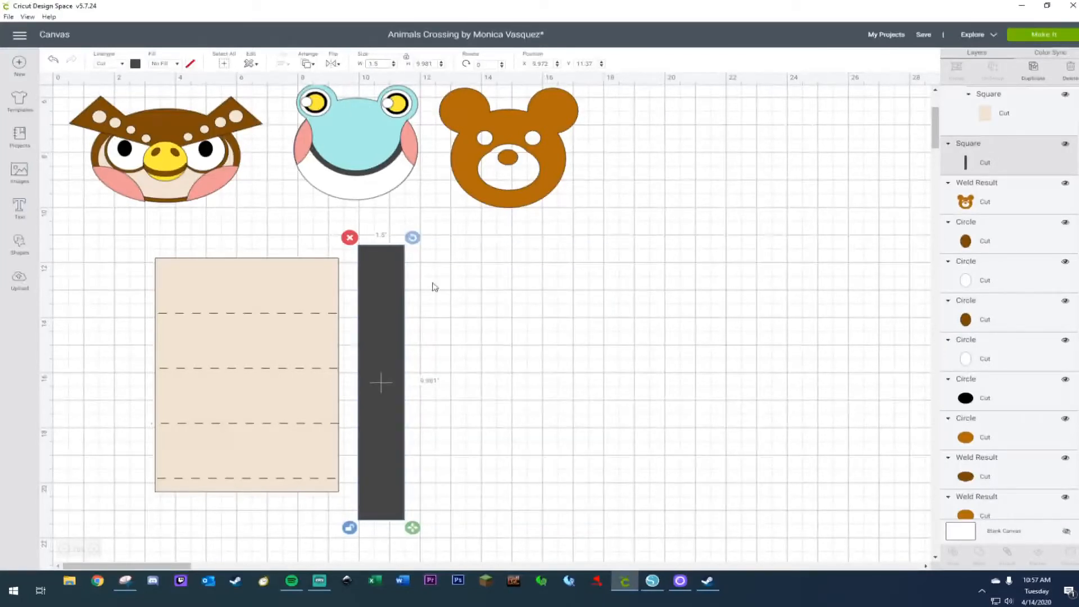
Move the 1.5-inch dark strip over the rotated beige piece and bring it to the front.
left_click_drag(388, 324, 208, 303)
right_click(203, 246)
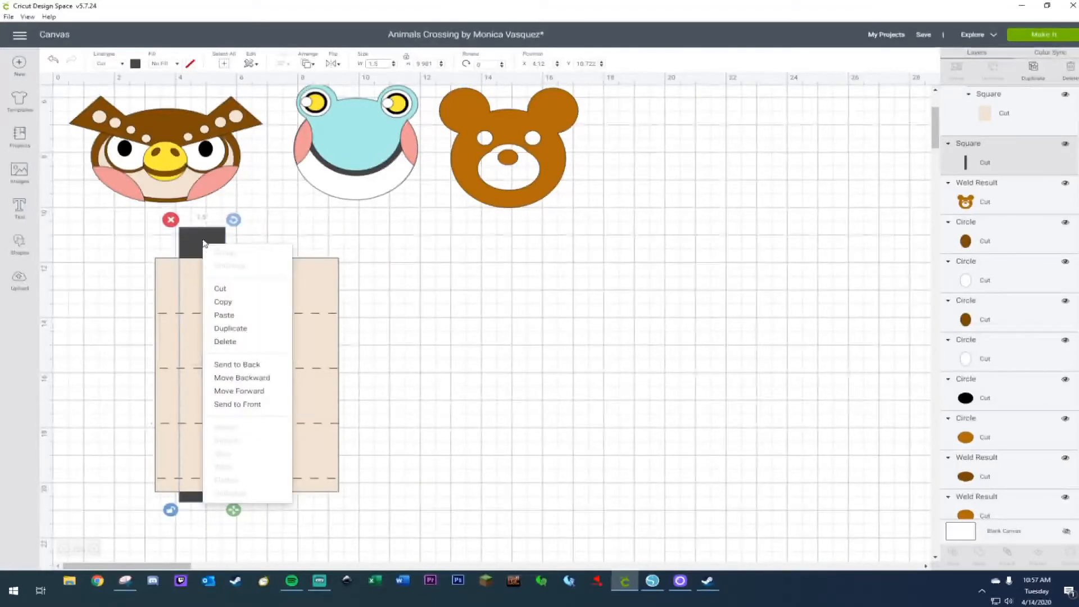
left_click(244, 403)
Lengthen the dark strip to about 11.6 inches, past the beige piece's bottom edge, and set its width to 1.5 inches.
left_click_drag(235, 511, 231, 553)
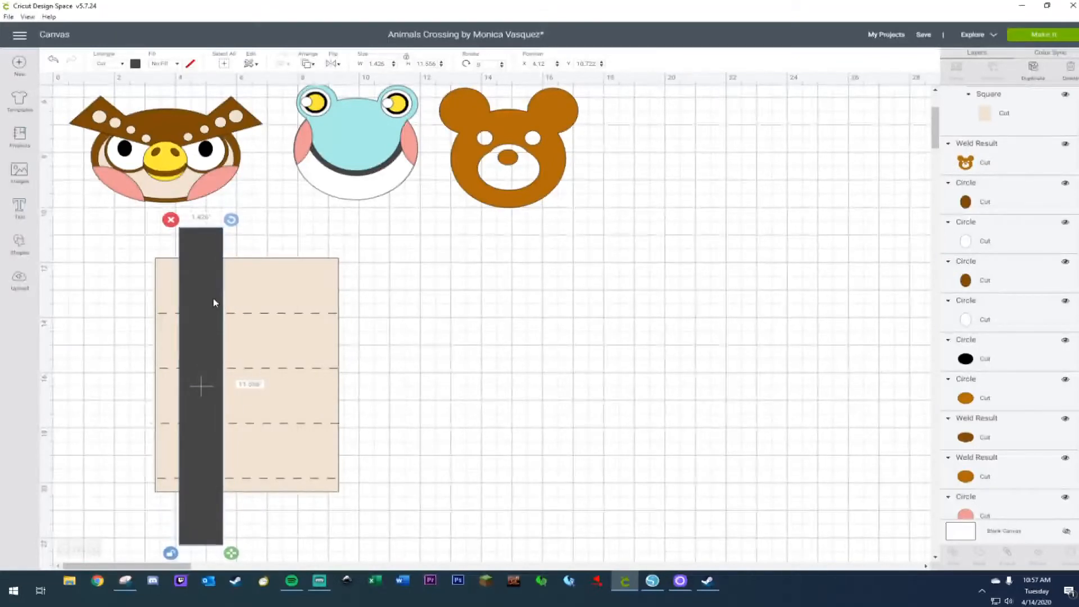
left_click_drag(382, 64, 354, 65)
type("1.5")
key("Return")
Align the left edges of the 1.5-inch dark strip and the beige piece.
left_click_drag(142, 235, 306, 390)
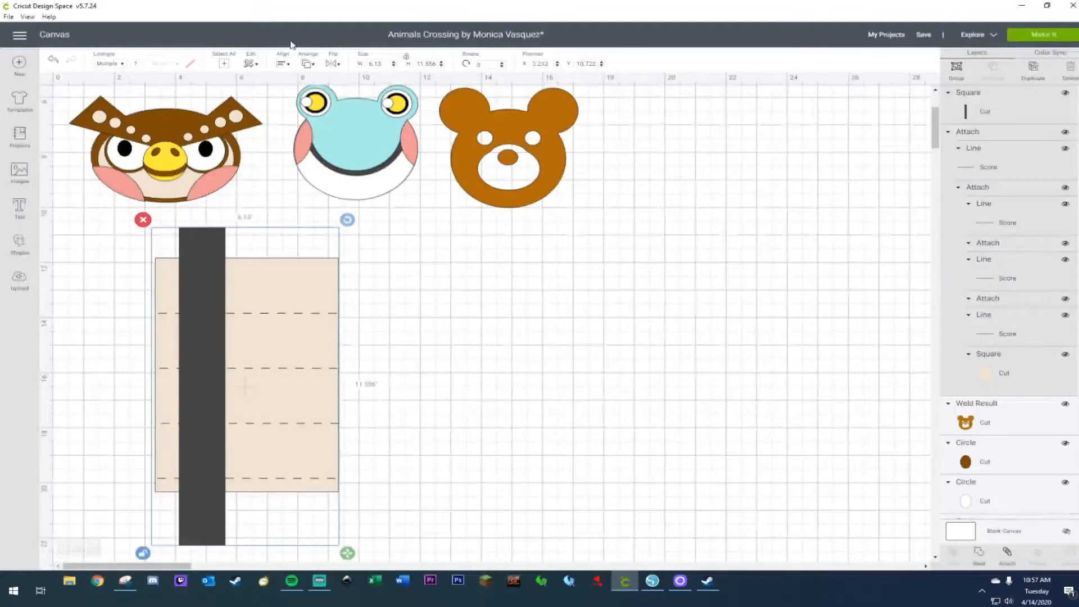
left_click(282, 63)
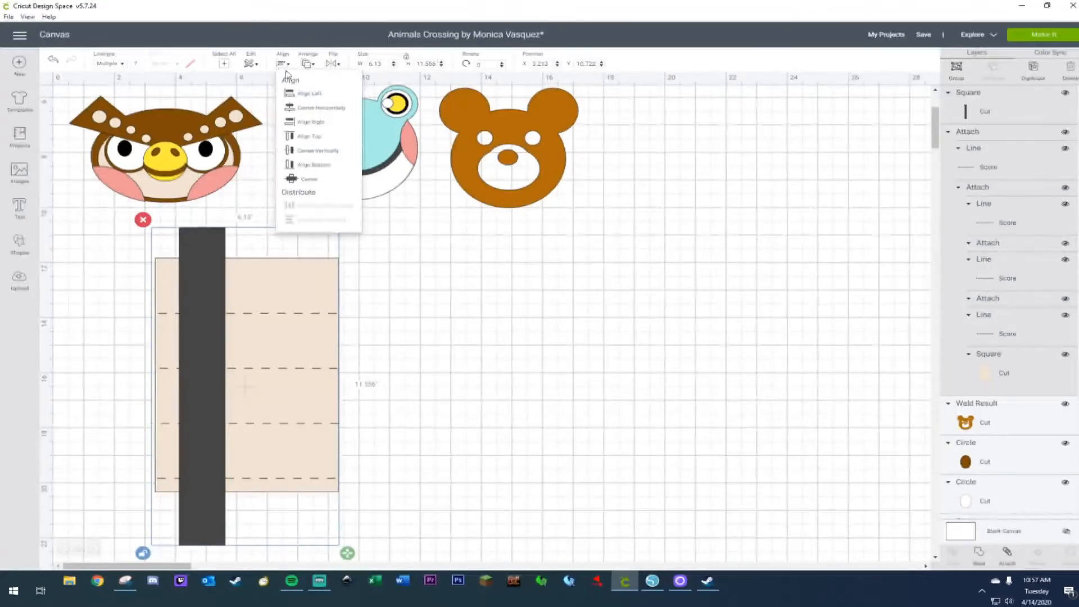
left_click(305, 99)
left_click(429, 336)
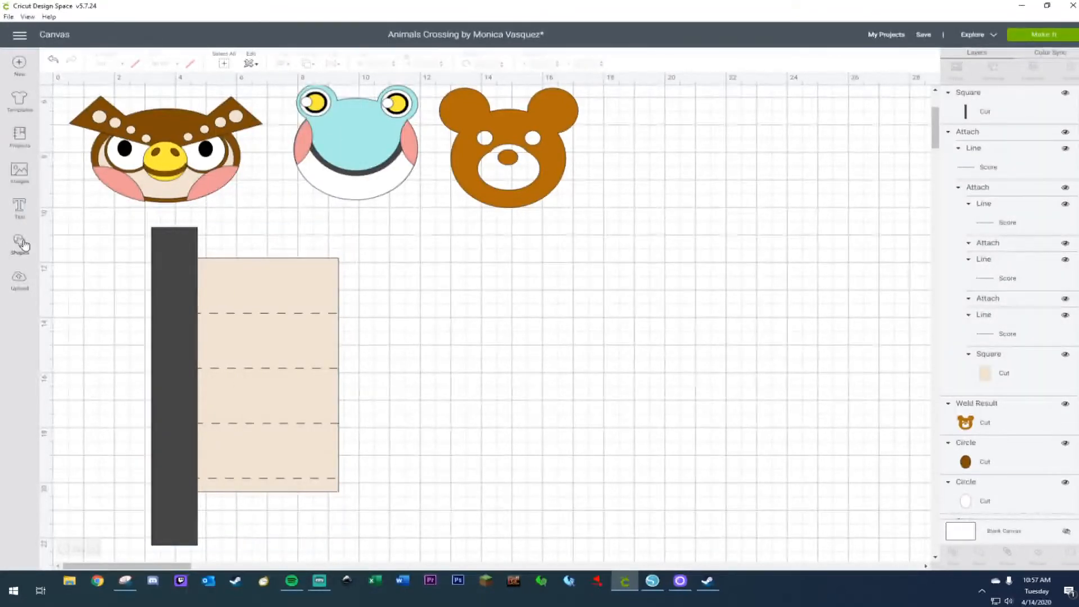
Add a vertical score line about 8.6 inches long down the beige piece along the dark strip's right edge.
left_click(20, 244)
left_click(114, 319)
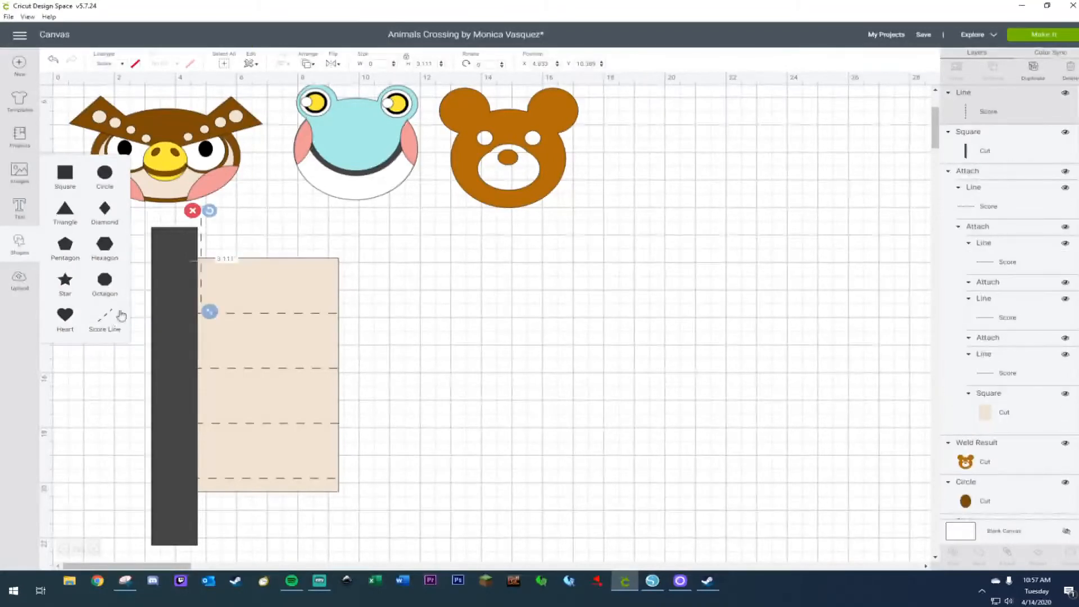
left_click_drag(204, 236, 201, 273)
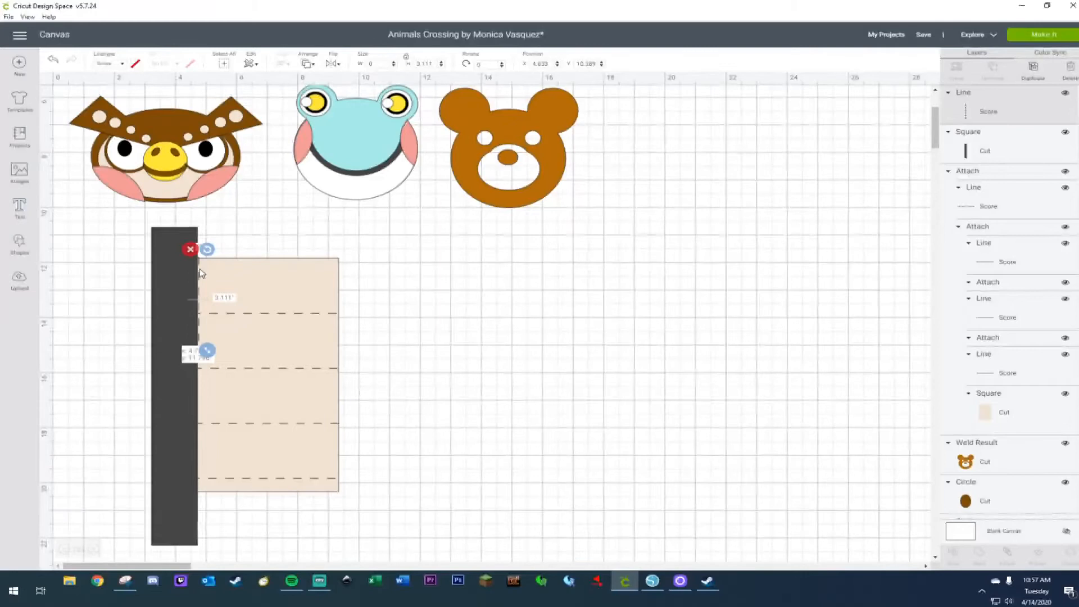
left_click_drag(201, 274, 200, 275)
left_click_drag(206, 347, 205, 503)
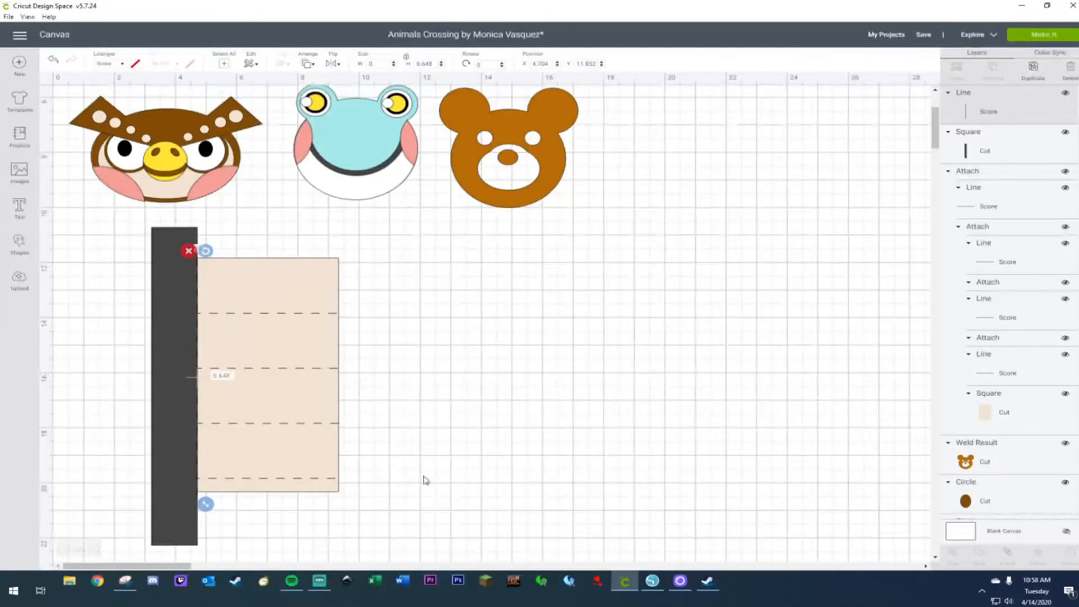
left_click(427, 478)
Move the dark strip off the beige piece and attach the vertical score line to the piece.
left_click_drag(179, 411, 495, 424)
left_click_drag(102, 251, 275, 471)
right_click(257, 288)
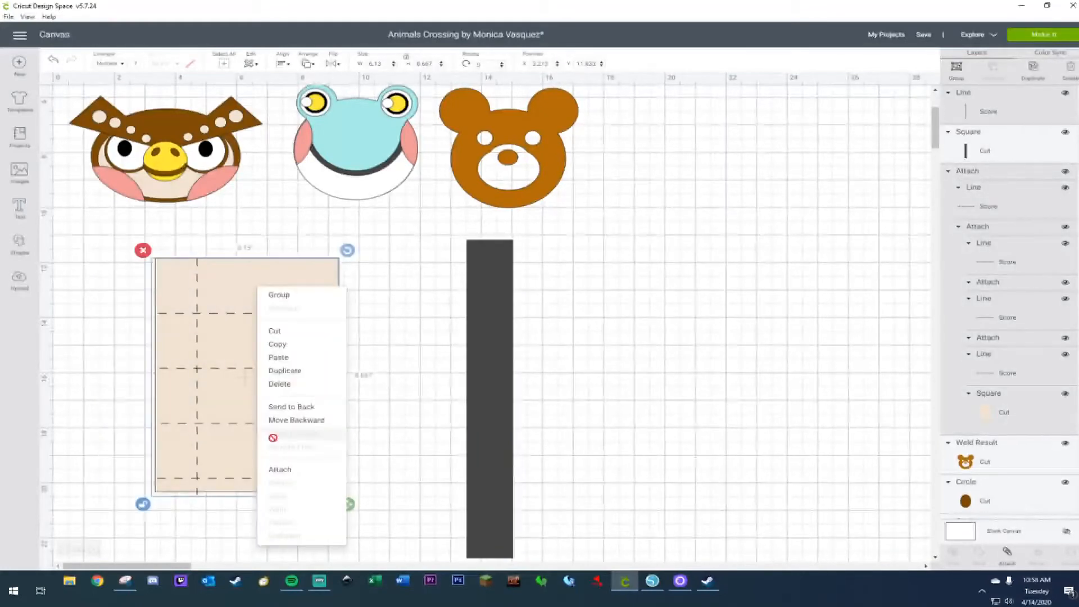
left_click(287, 471)
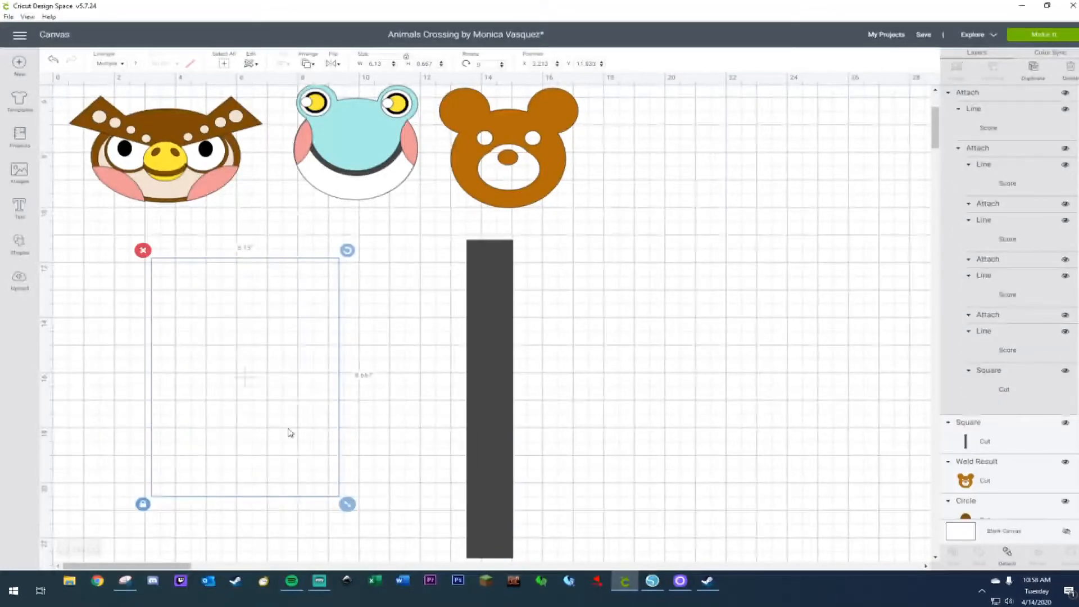
Set the dark strip's width to 3.5 inches, then place it over the beige piece and bring it to the front.
left_click(488, 384)
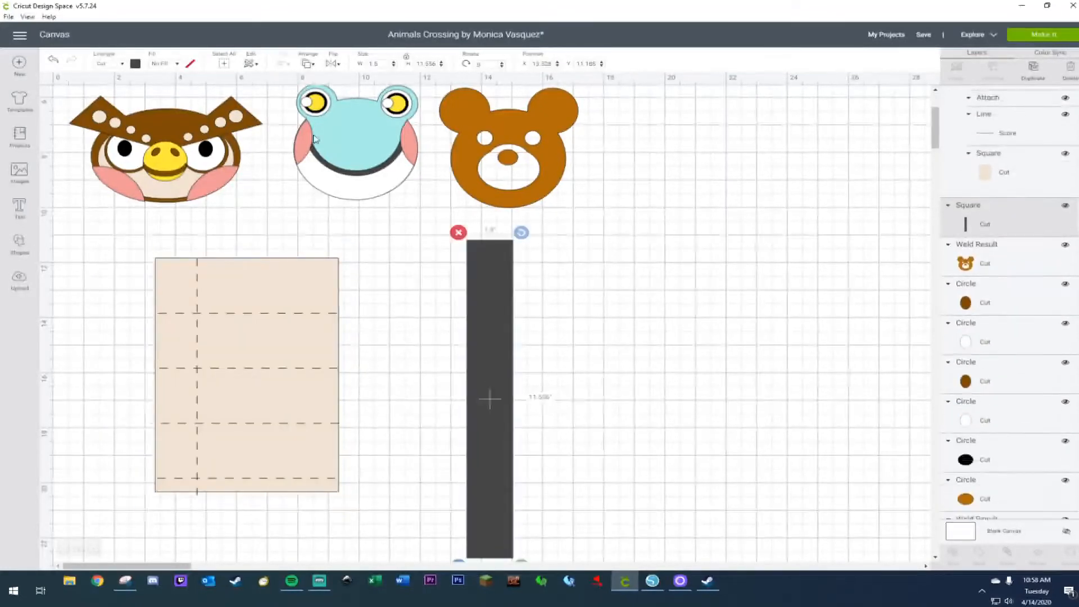
left_click(386, 64)
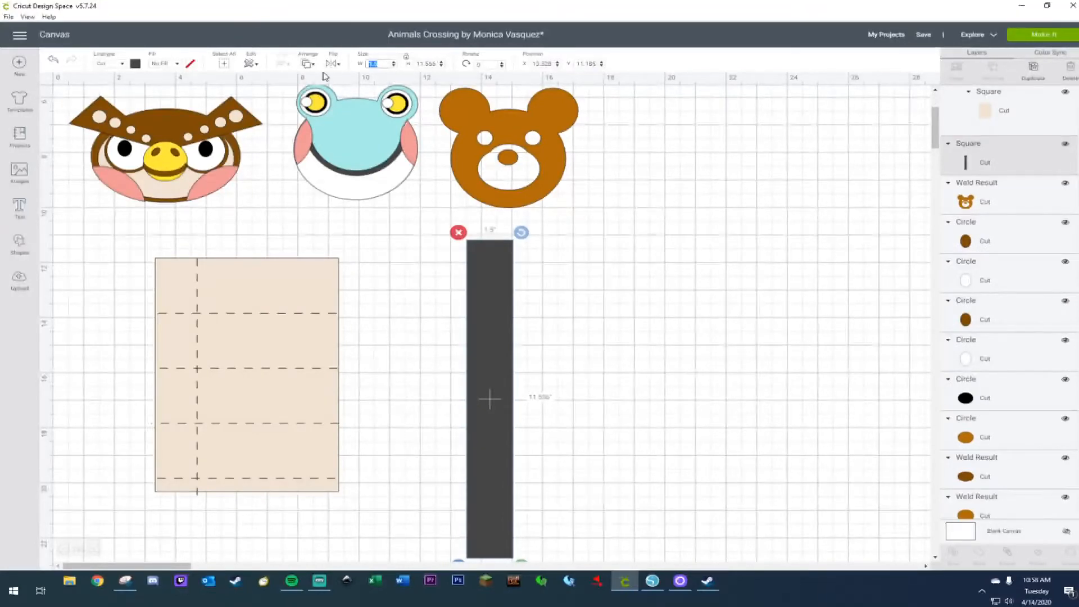
type("3.5")
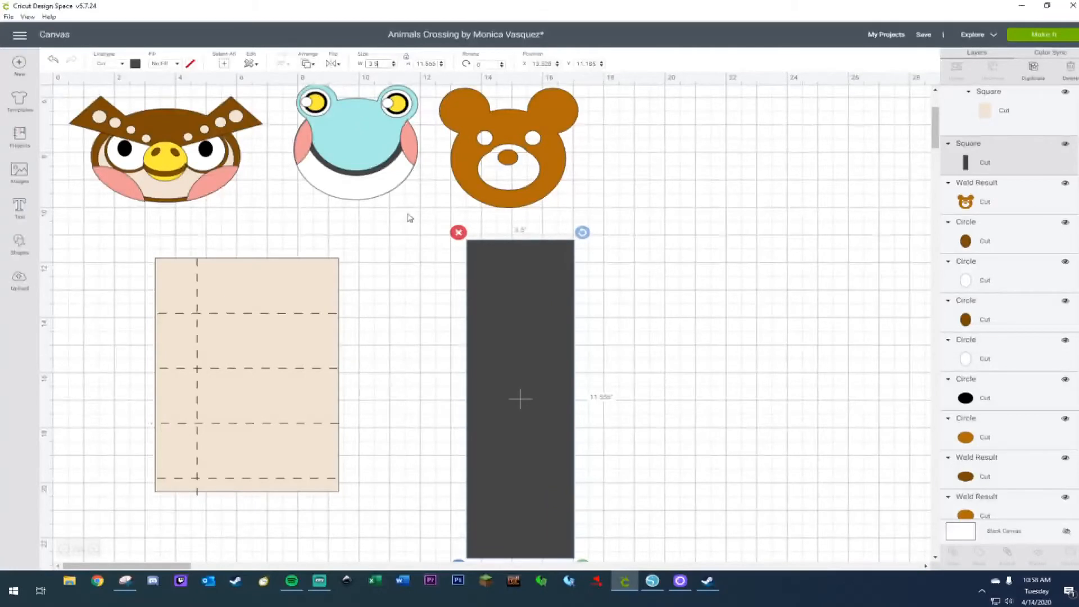
left_click_drag(573, 334, 279, 313)
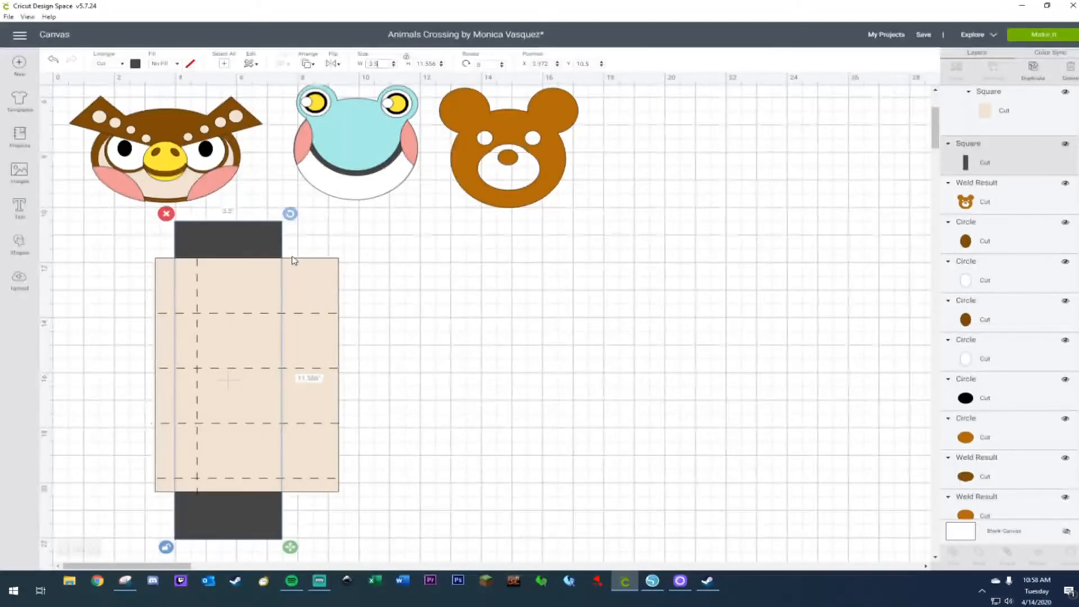
right_click(210, 230)
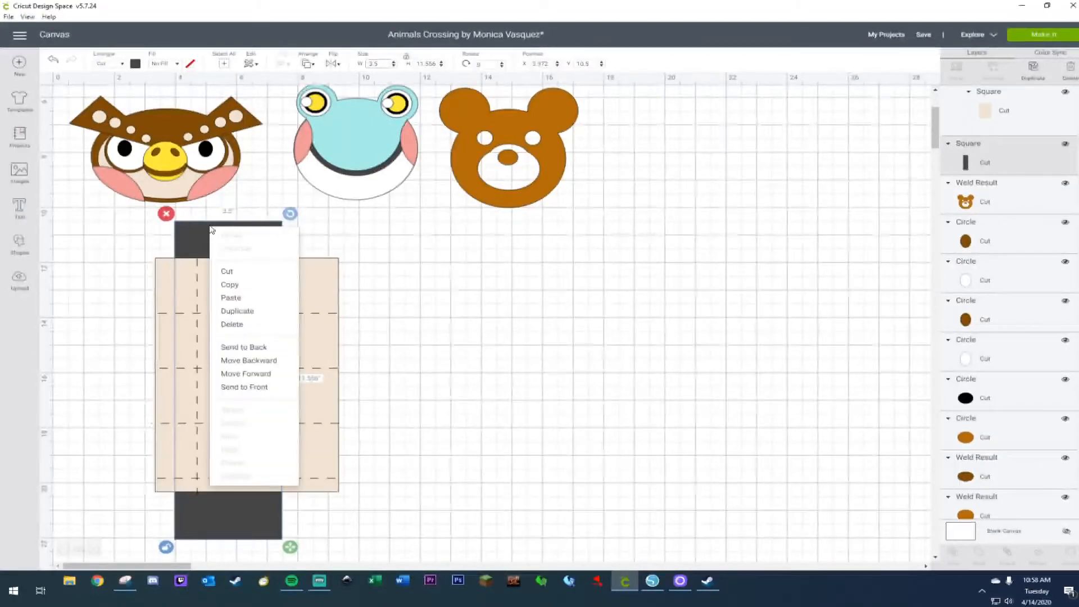
left_click(264, 386)
left_click(442, 339)
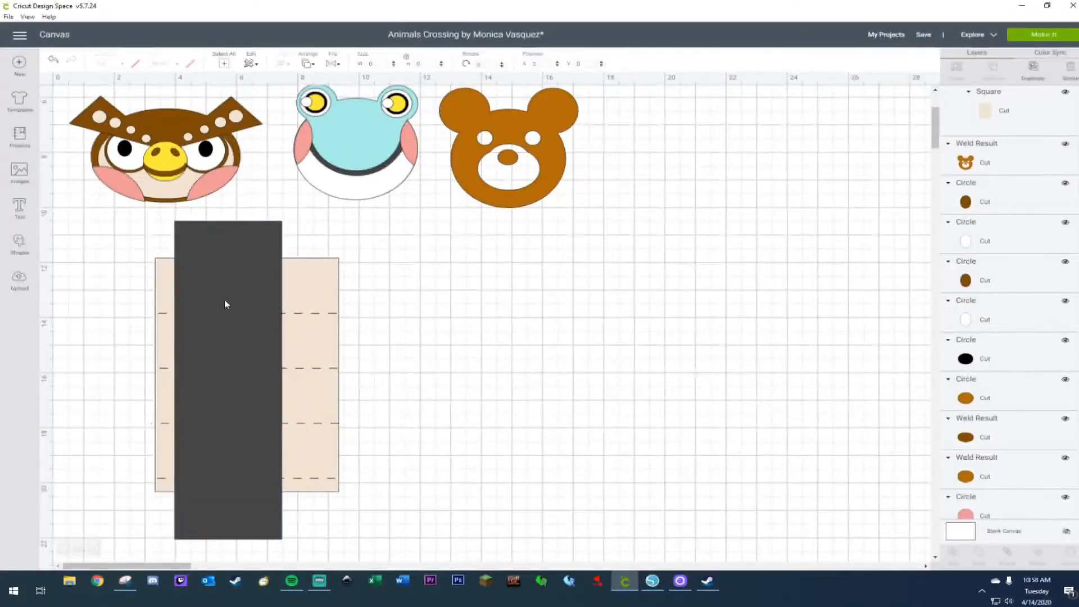
left_click_drag(225, 299, 217, 296)
left_click_drag(99, 225, 257, 357)
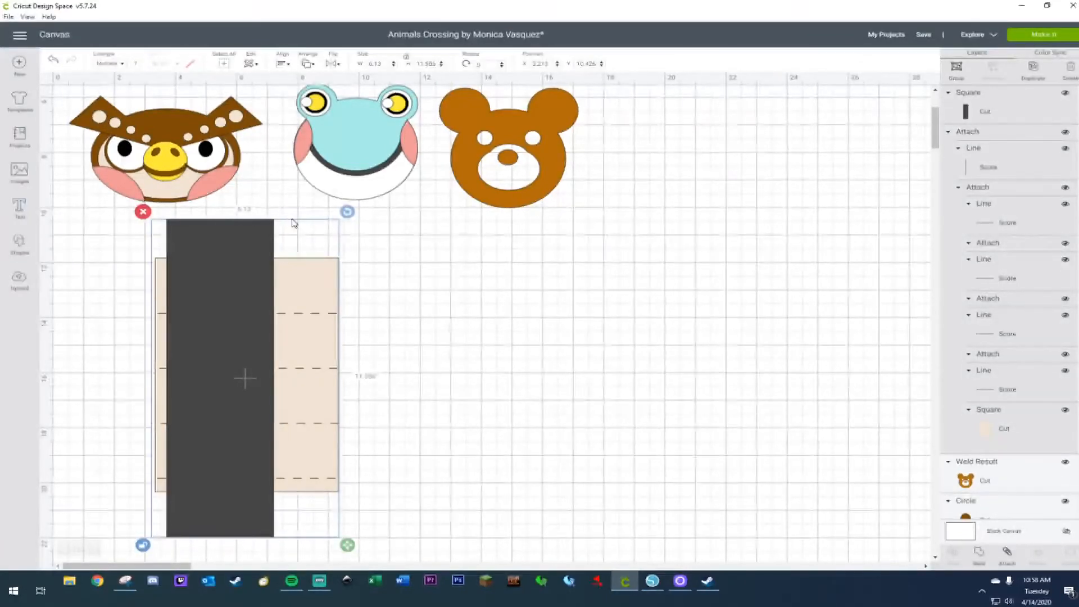
left_click(381, 64)
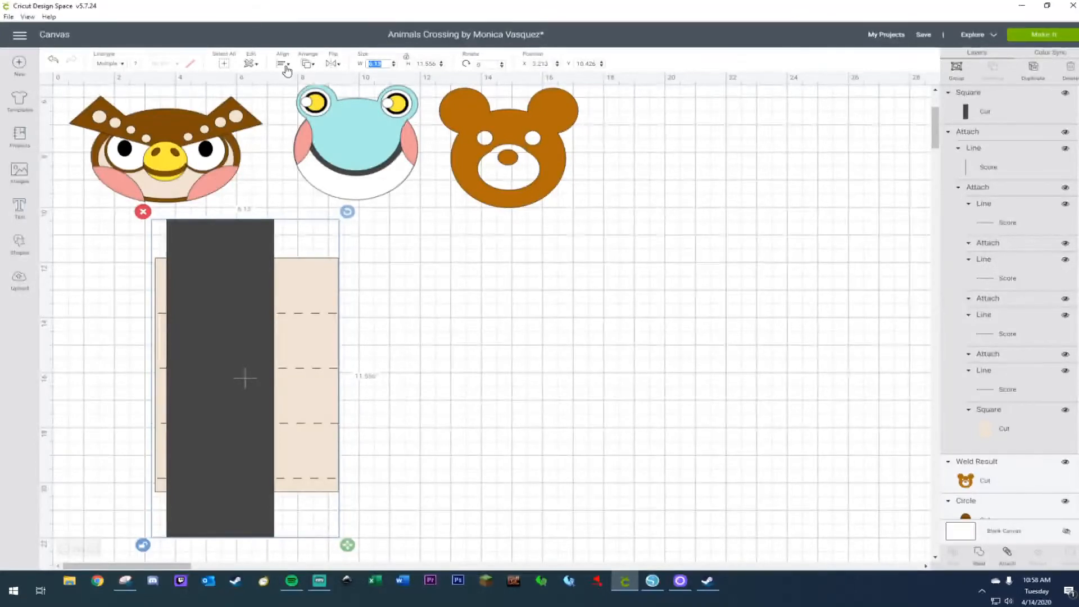
type("3.5")
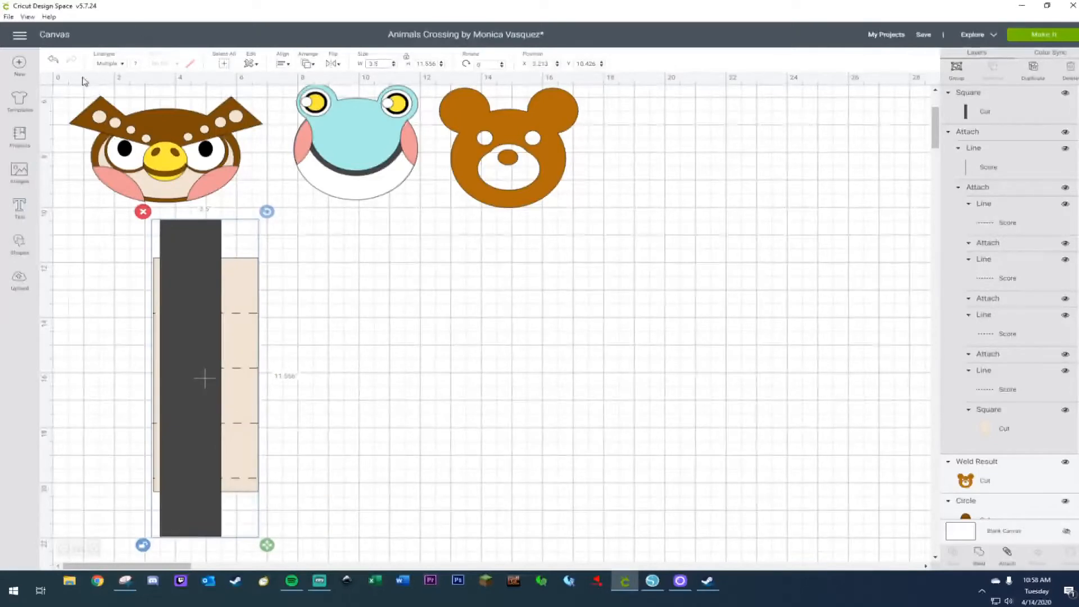
left_click(53, 59)
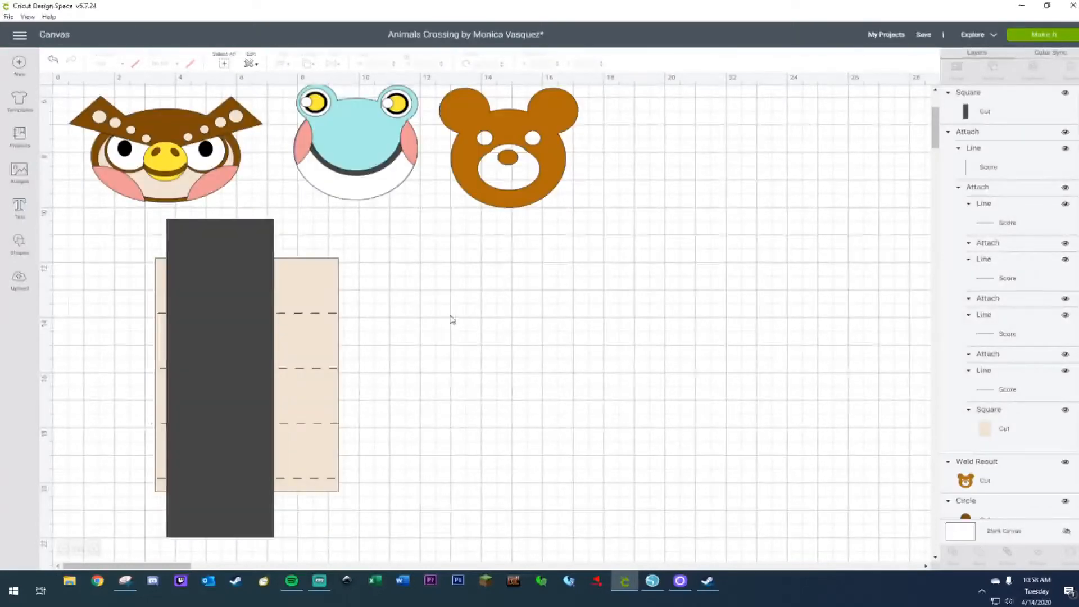
left_click(188, 266)
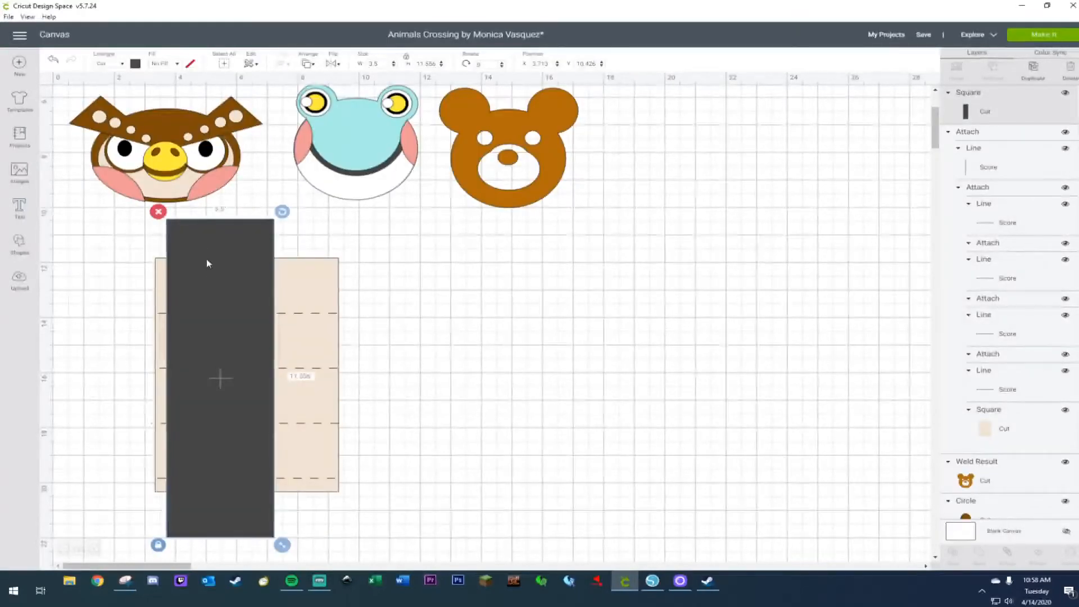
double_click(376, 64)
left_click(116, 260)
Align the left edges of the 3.5-inch dark strip and the beige piece.
left_click_drag(125, 231, 250, 359)
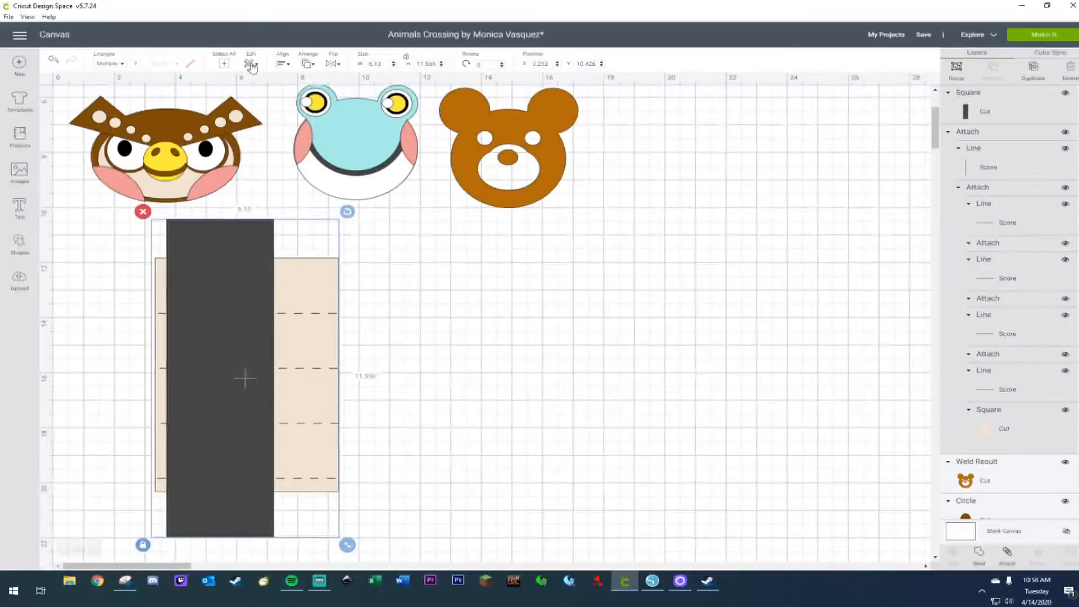
left_click(284, 64)
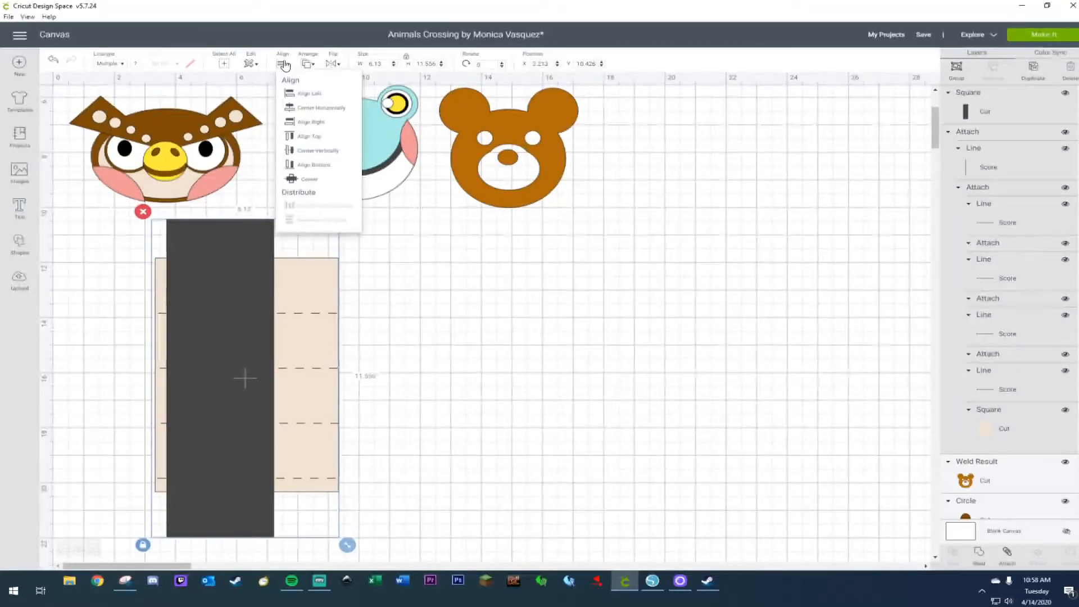
left_click(308, 93)
left_click(576, 446)
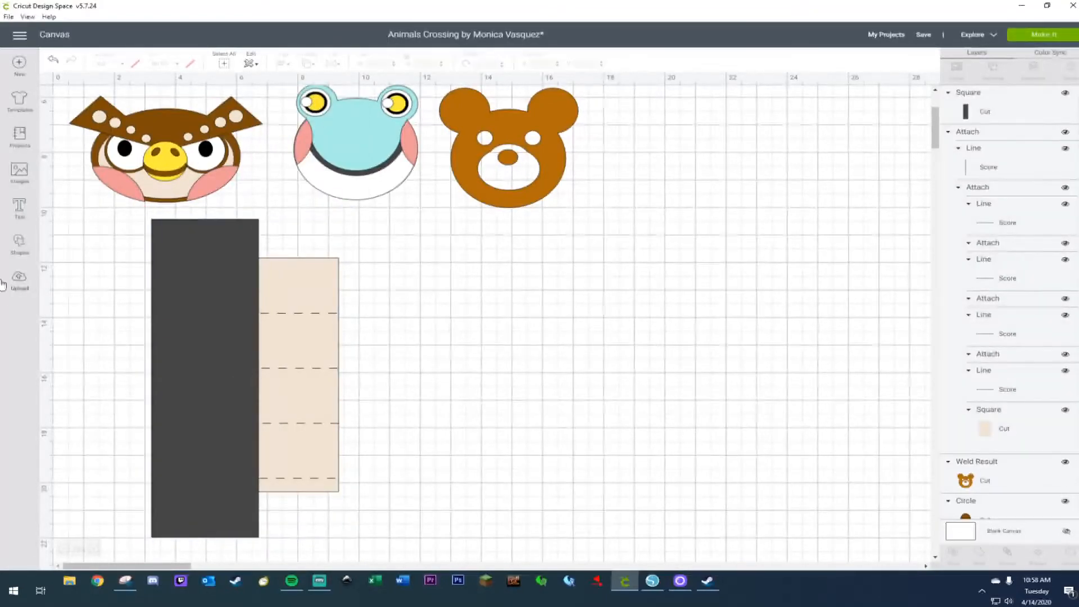
Add a second vertical score line about 8.6 inches long along the dark strip's right edge, and move the strip off the beige piece.
left_click(19, 243)
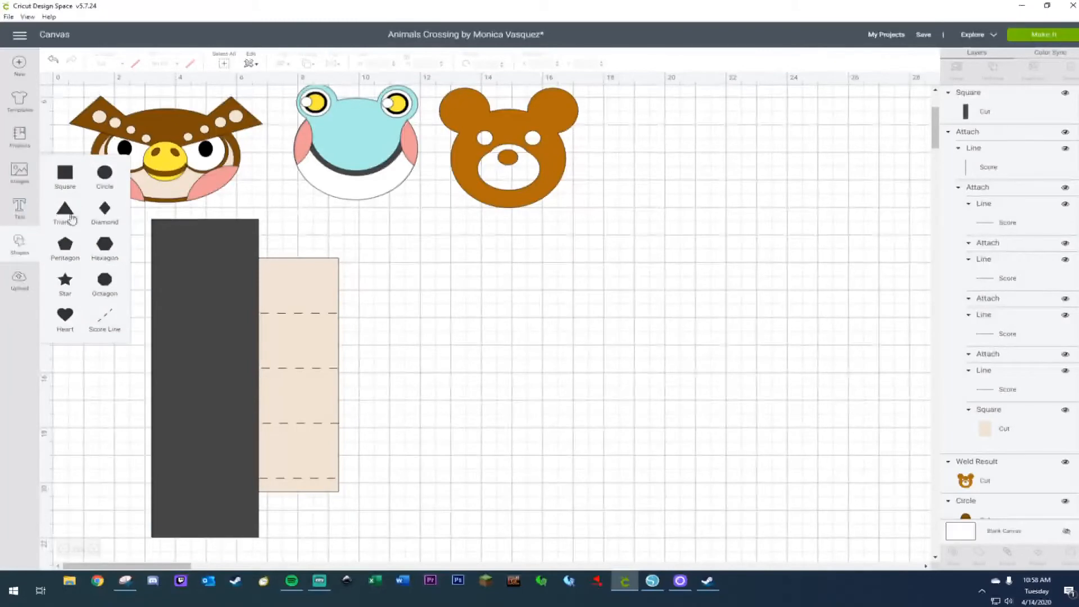
left_click(105, 317)
left_click_drag(214, 254, 261, 288)
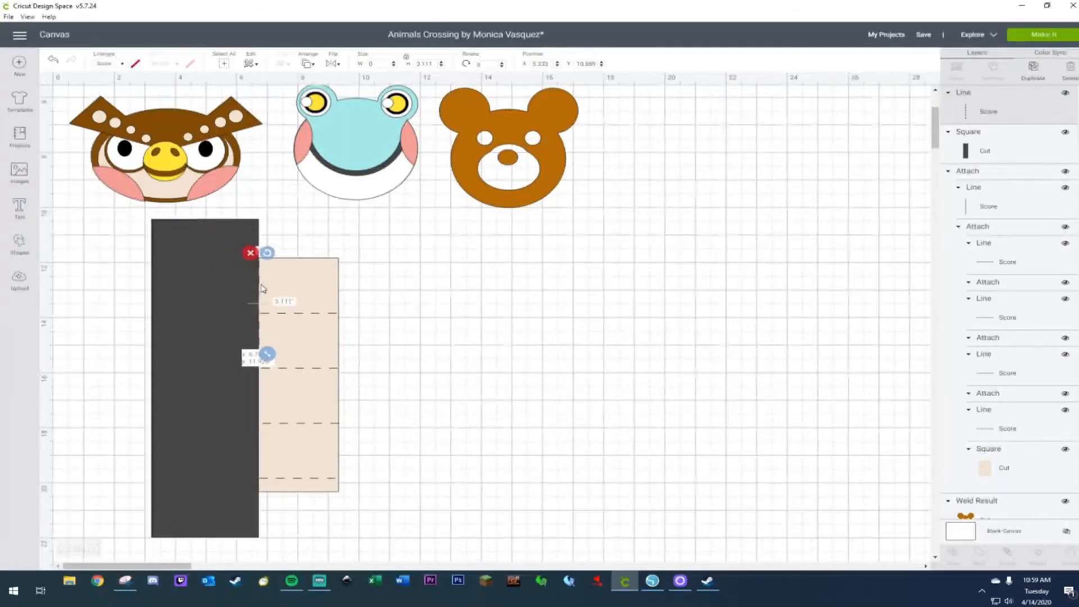
left_click_drag(270, 360, 273, 510)
left_click(421, 449)
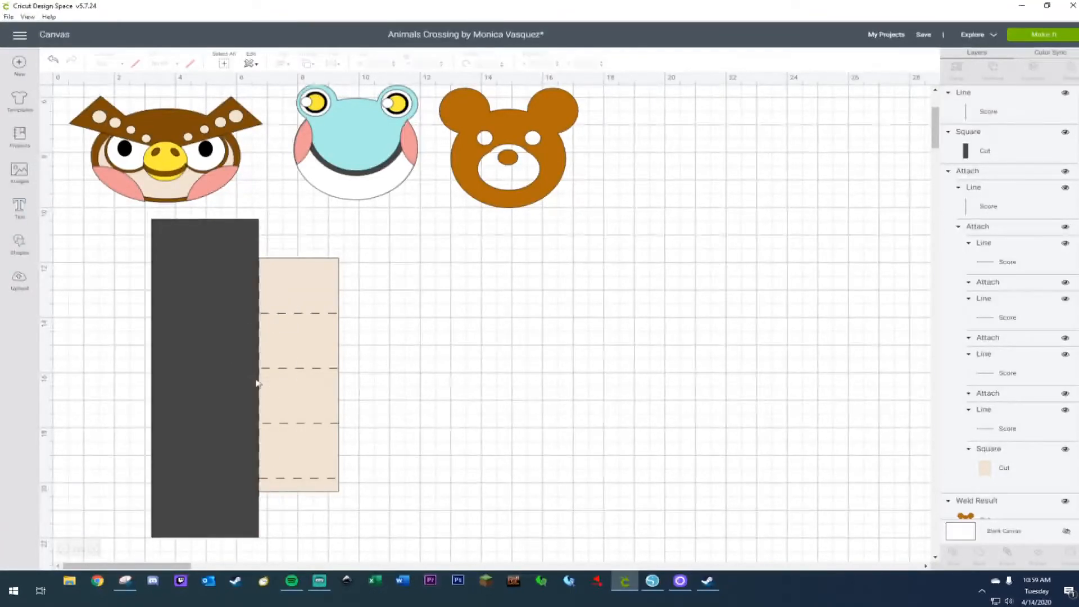
left_click_drag(233, 381, 524, 383)
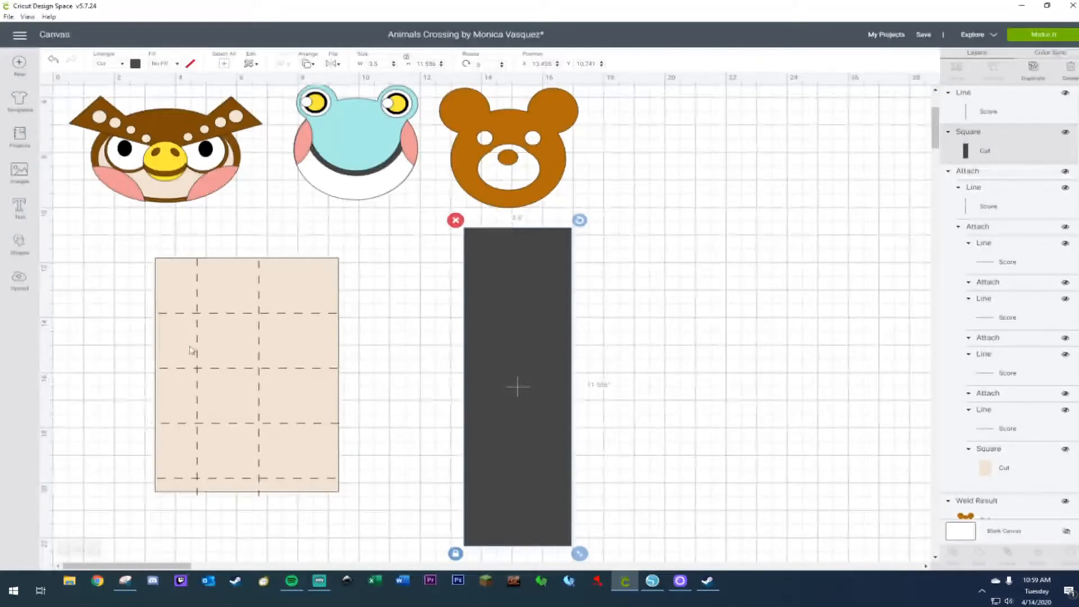
Detach the first vertical and the lowest horizontal score line from the beige piece, and send the piece to the back.
left_click(198, 502)
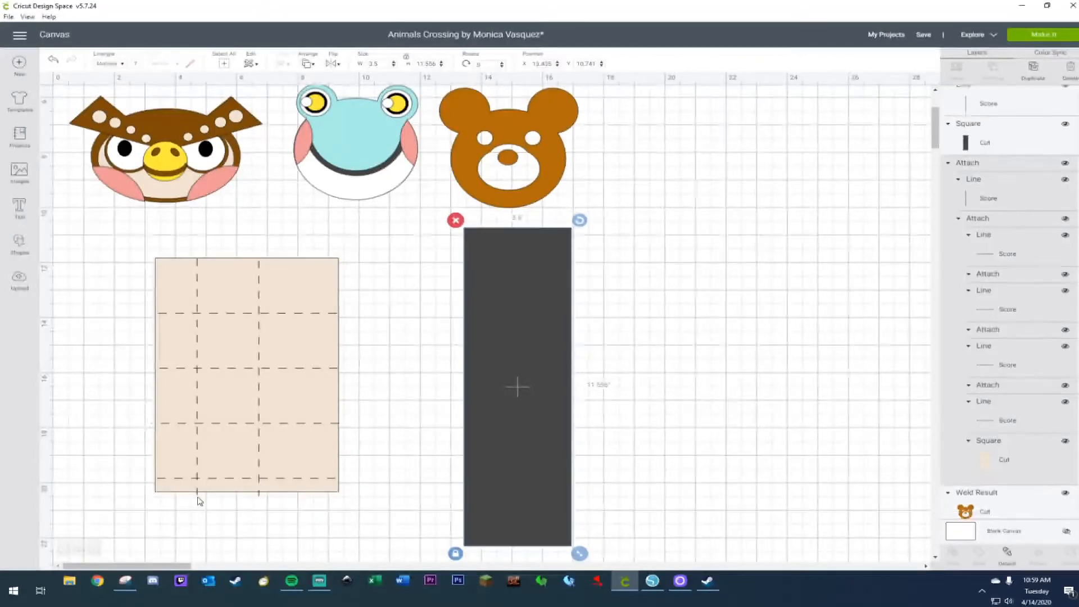
right_click(235, 444)
left_click(257, 507)
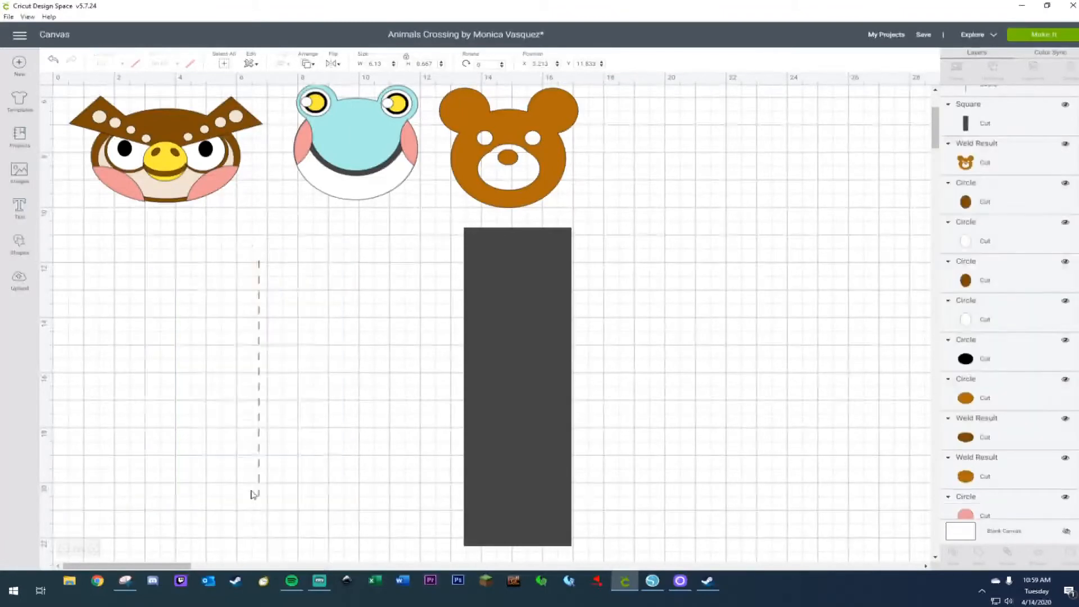
right_click(233, 445)
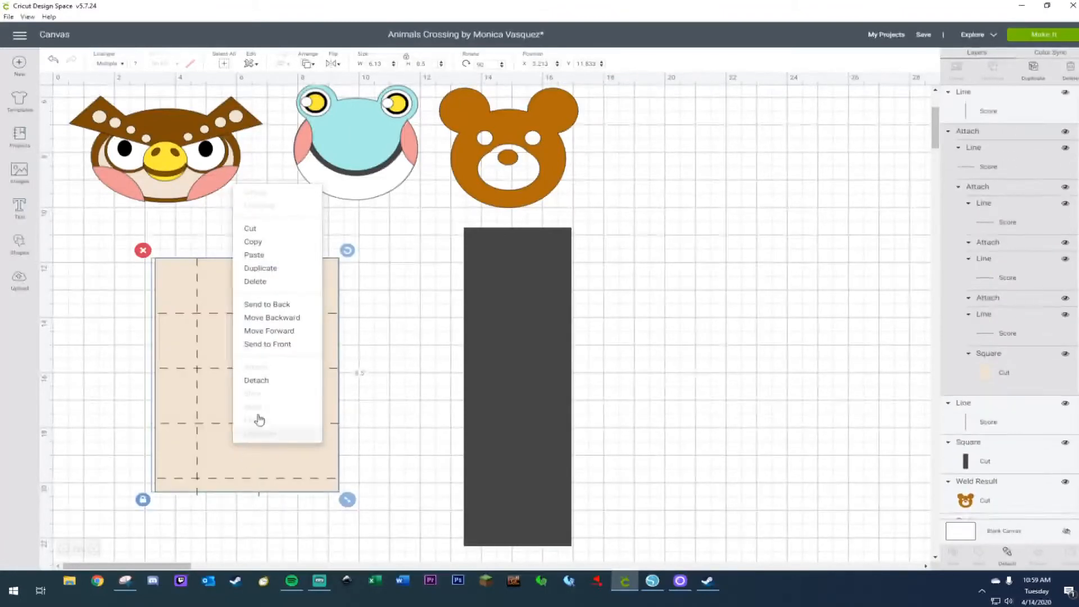
left_click(257, 380)
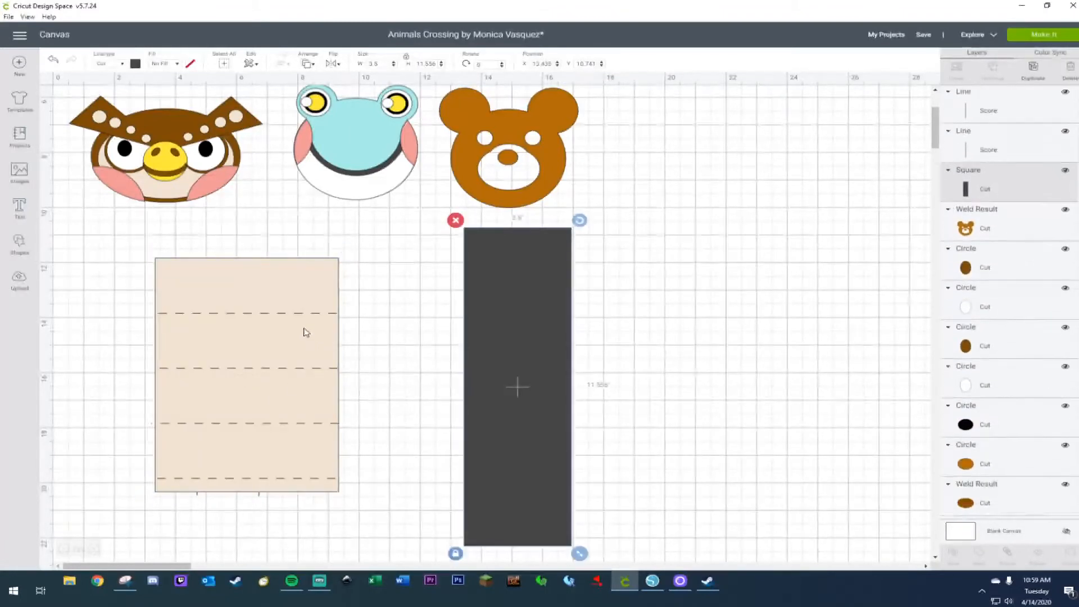
right_click(305, 332)
left_click(335, 320)
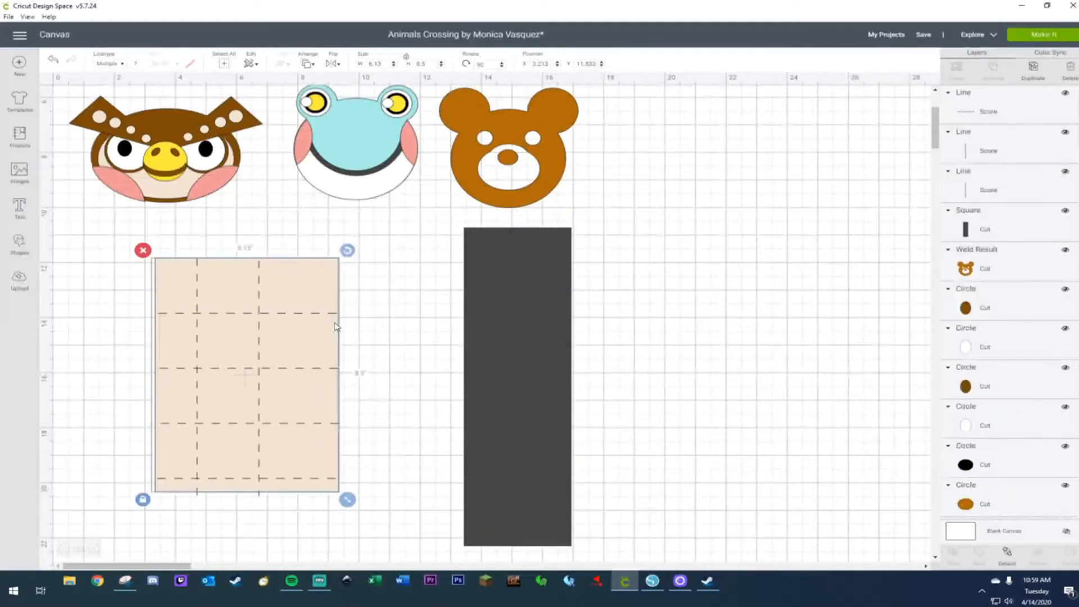
left_click(394, 366)
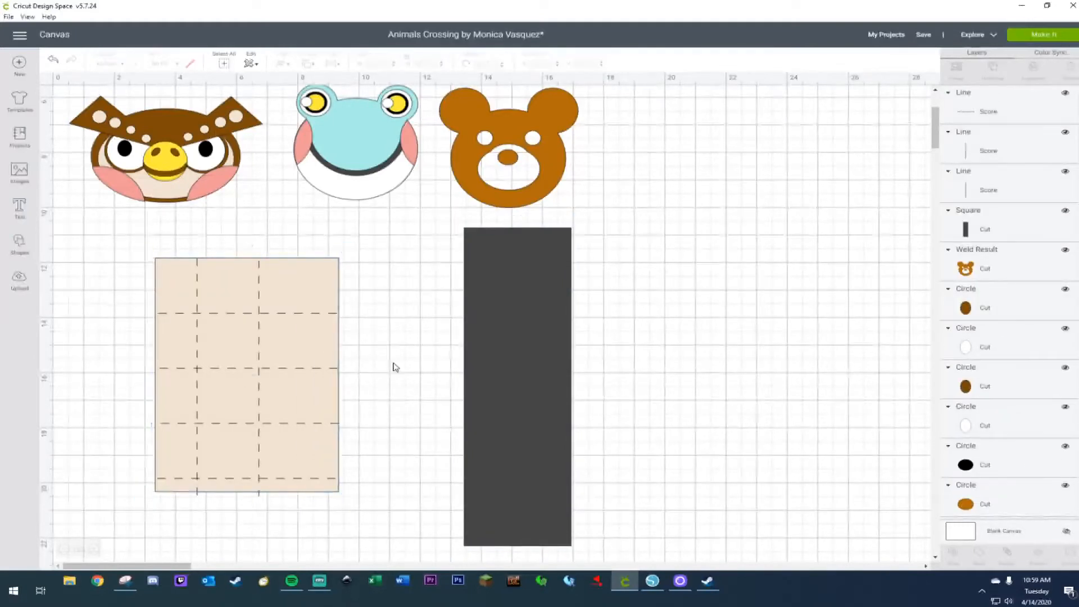
Shorten both vertical score lines so they end inside the beige piece's bottom edge, the left one about 8.4 inches long.
left_click(201, 497)
left_click_drag(205, 504, 205, 501)
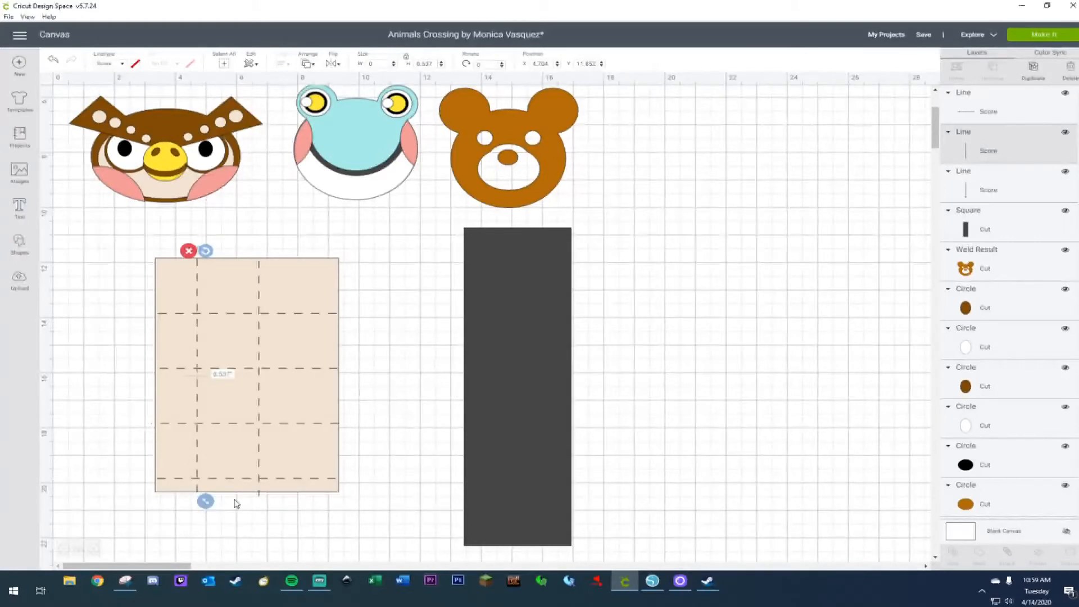
left_click(259, 497)
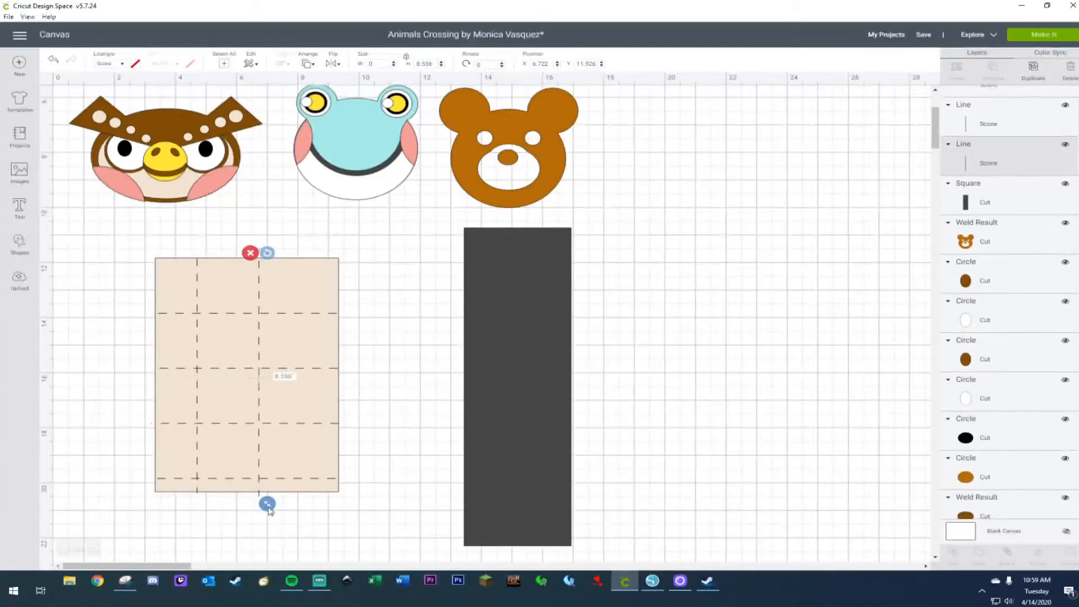
left_click_drag(267, 502, 267, 502)
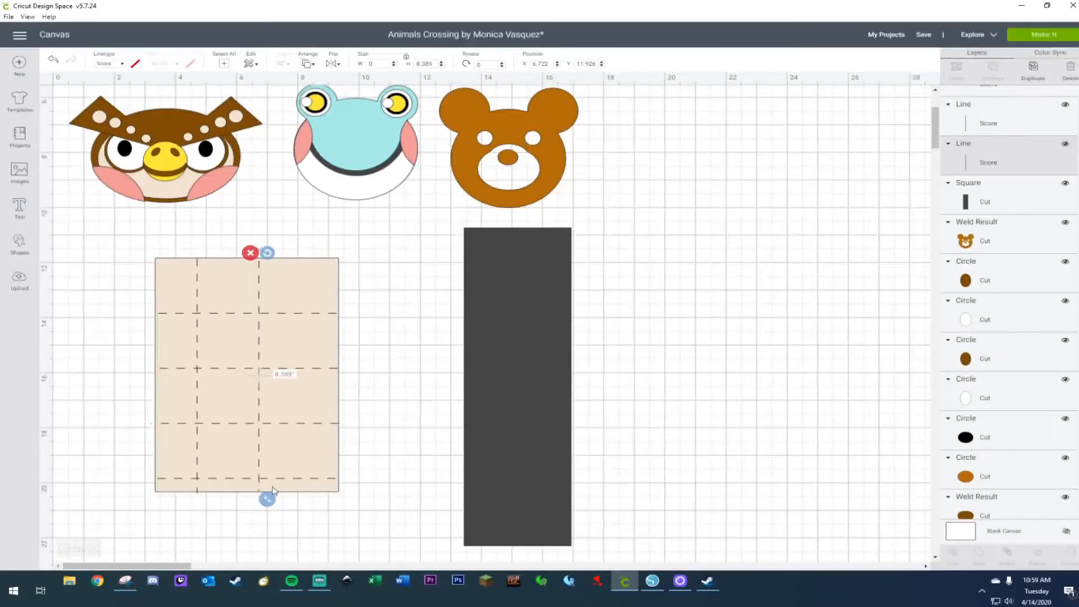
left_click(201, 498)
left_click(198, 493)
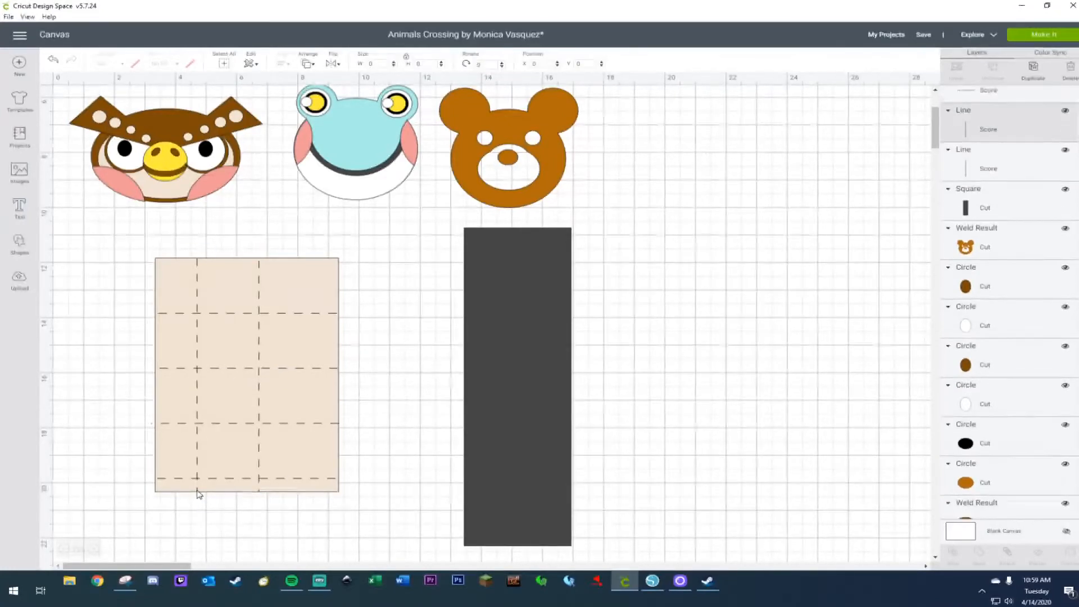
left_click_drag(206, 500, 205, 502)
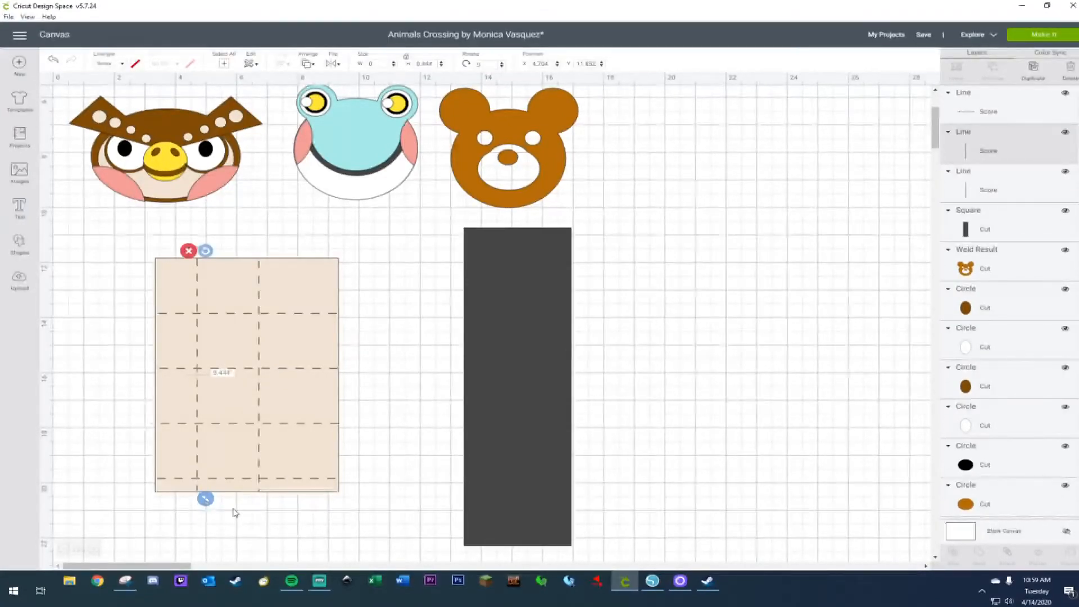
left_click(258, 486)
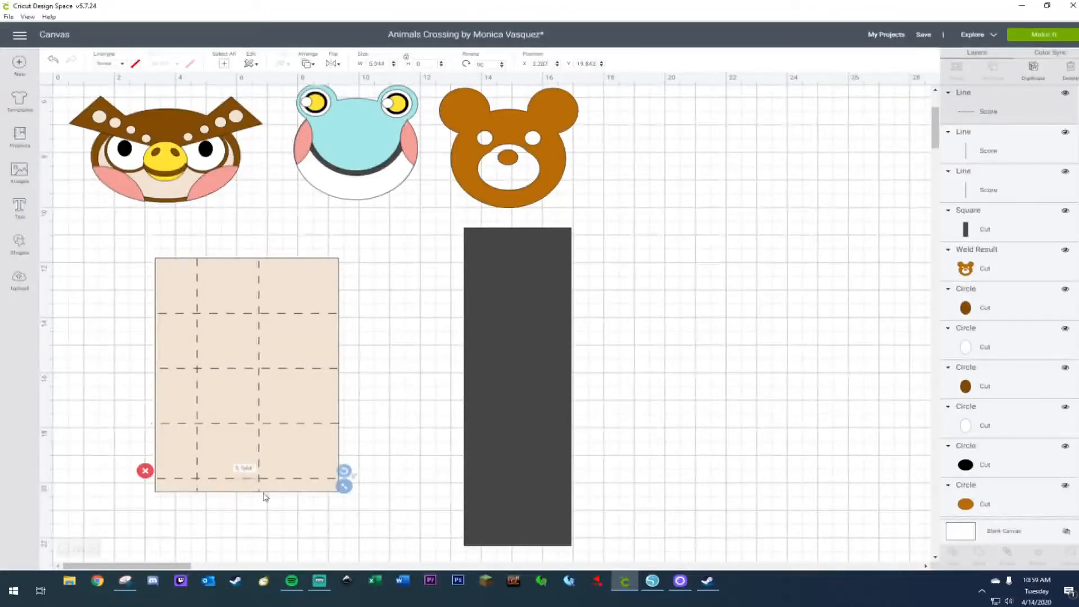
left_click(259, 461)
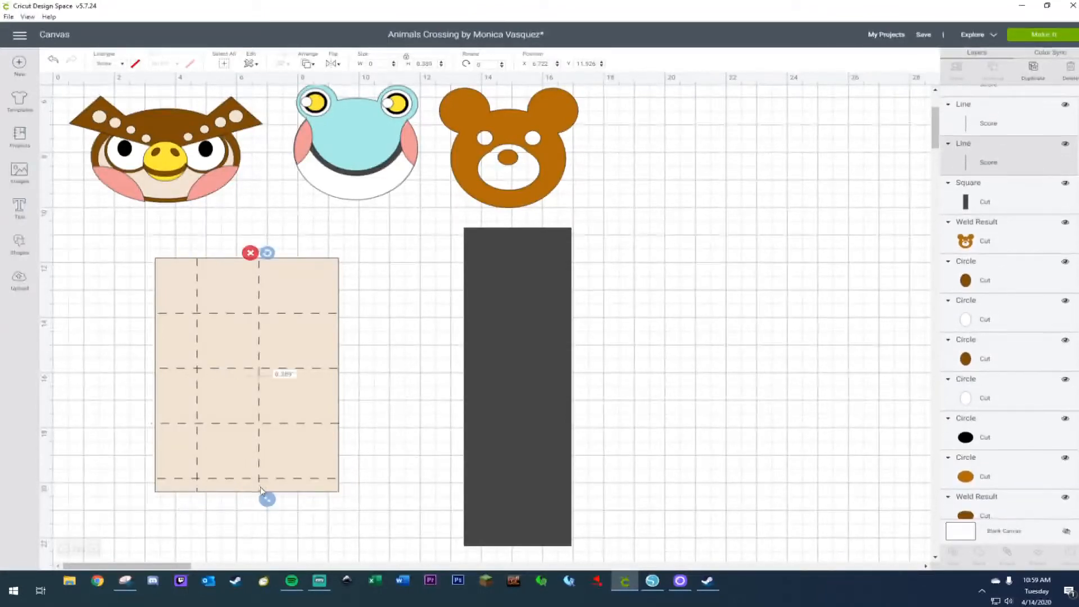
left_click_drag(265, 496, 266, 494)
left_click(355, 453)
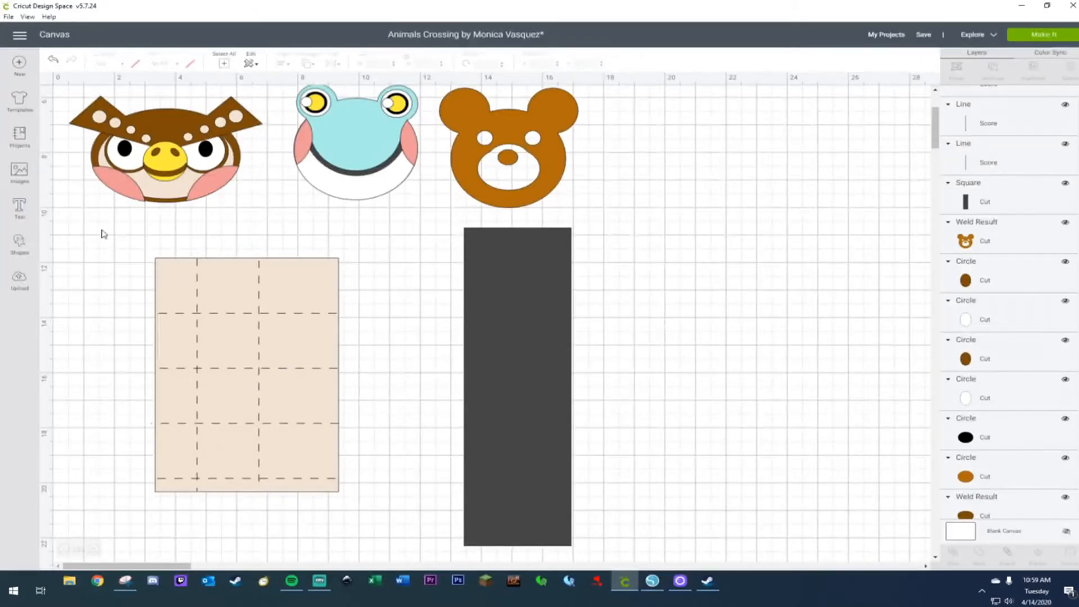
Attach the three loose score lines to the beige piece, and shift the dark strip slightly toward it.
left_click_drag(123, 244, 381, 502)
right_click(305, 444)
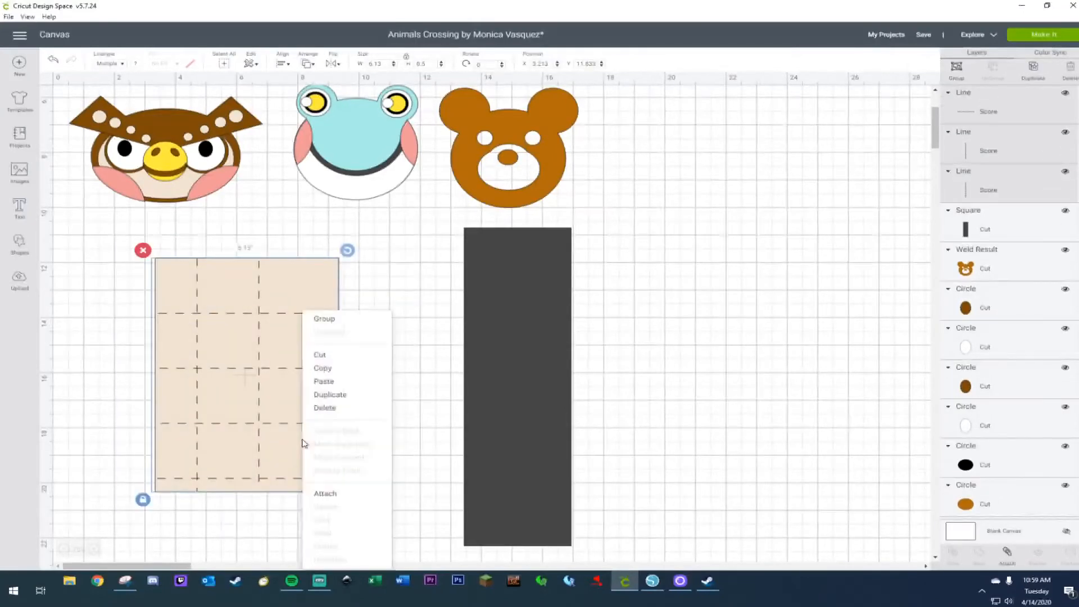
left_click(319, 496)
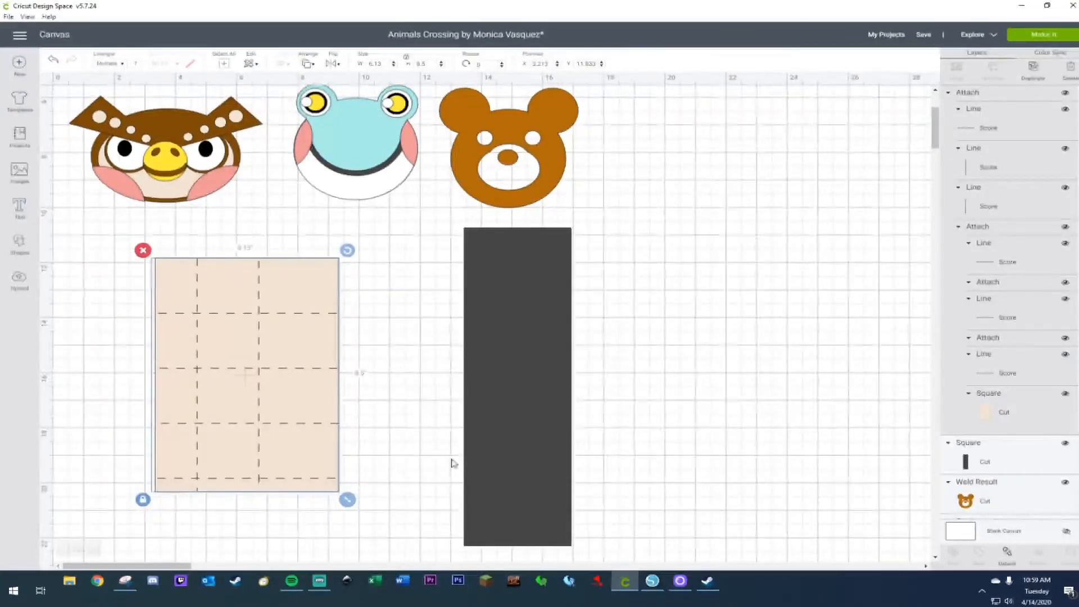
left_click_drag(511, 393, 501, 394)
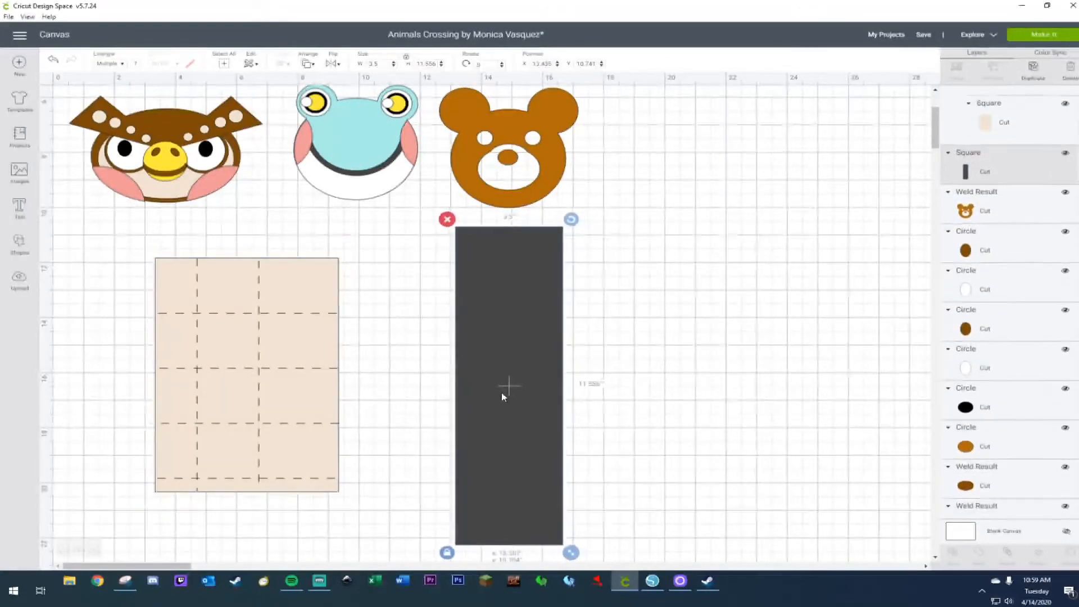
Set the dark strip's width to 5.5 inches with proportions locked, and move it over toward the beige piece.
left_click(373, 64)
type("5.5")
key("Return")
left_click_drag(534, 367, 301, 361)
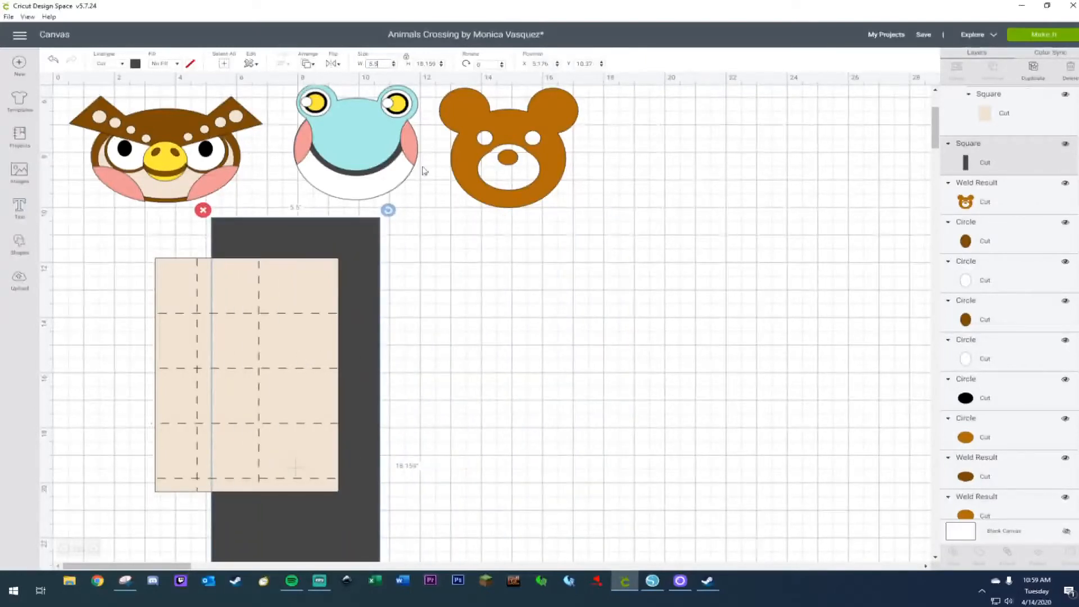
left_click_drag(346, 232, 636, 201)
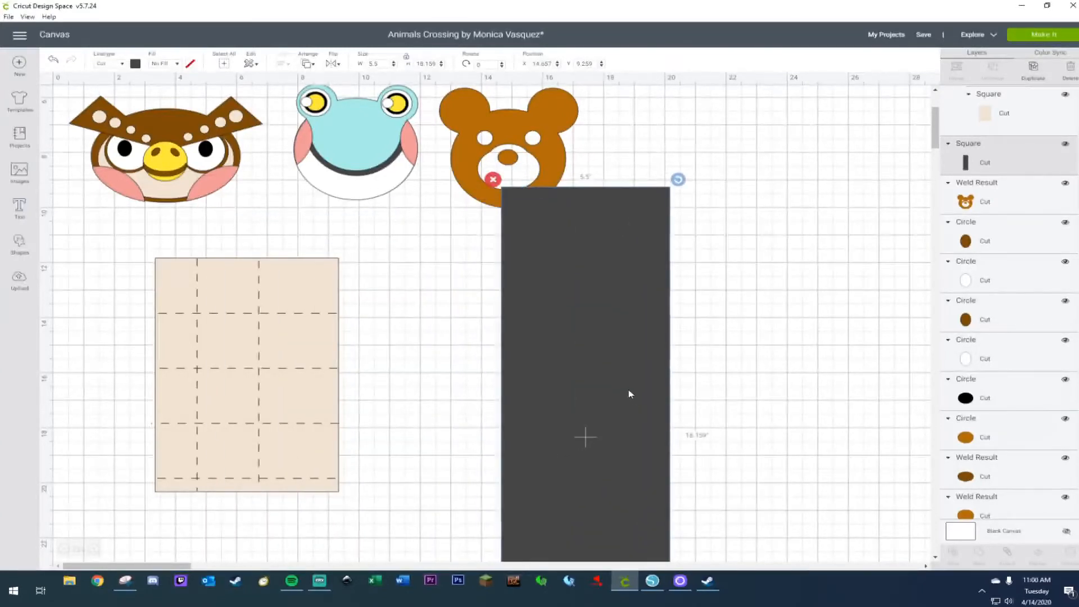
left_click_drag(628, 393, 303, 400)
left_click_drag(514, 336, 90, 344)
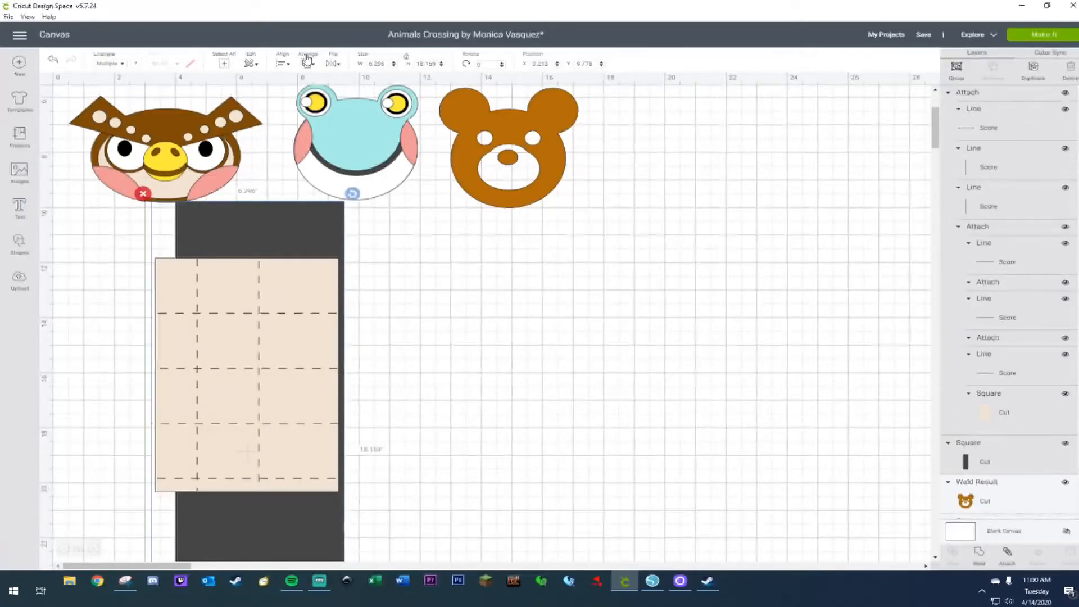
Select the dark strip together with the beige piece and align their left edges.
left_click(347, 289)
left_click(286, 229)
left_click_drag(287, 229, 375, 259)
left_click_drag(585, 303, 281, 315)
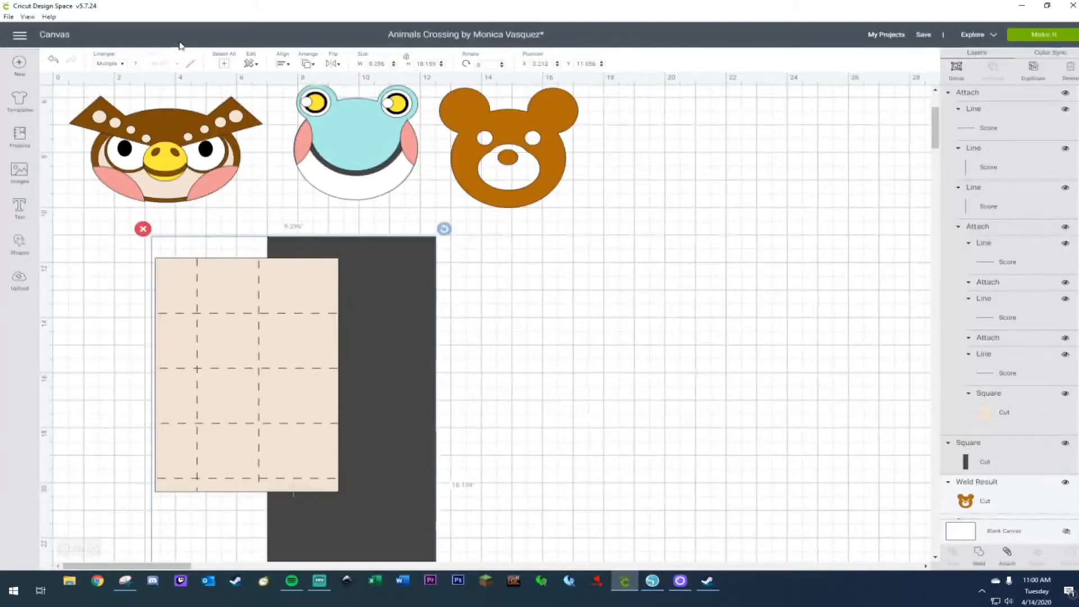
left_click(283, 64)
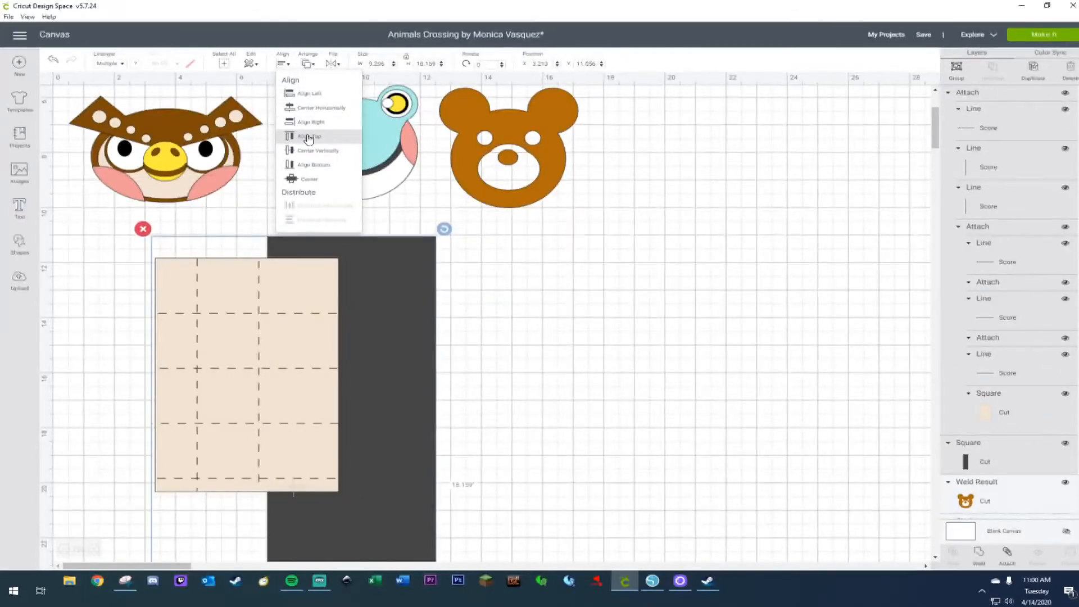
left_click(304, 93)
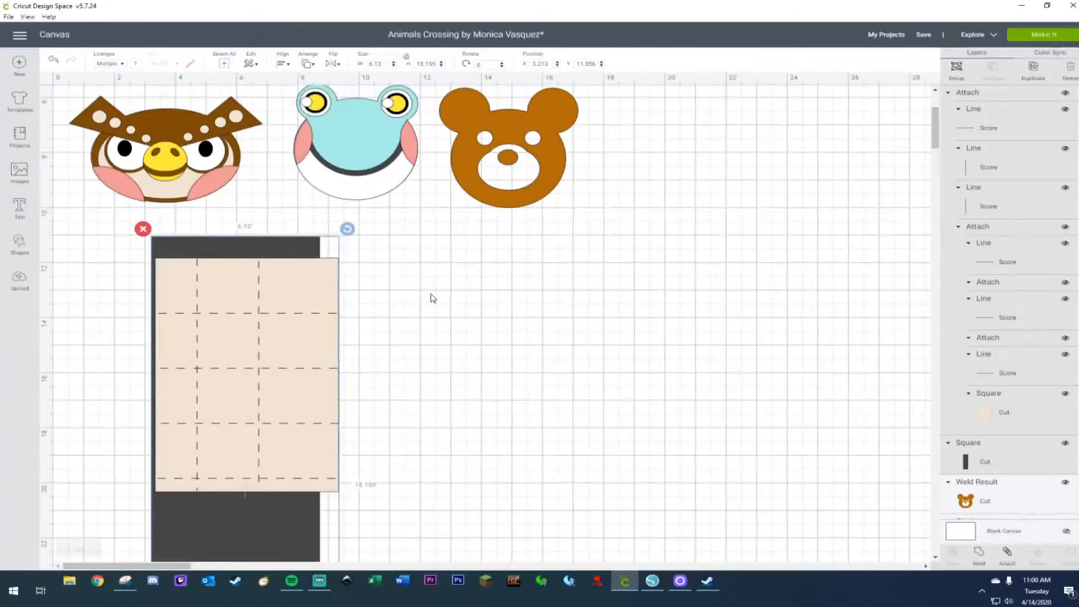
Bring the dark strip to the front of the beige piece.
left_click(262, 246)
right_click(262, 245)
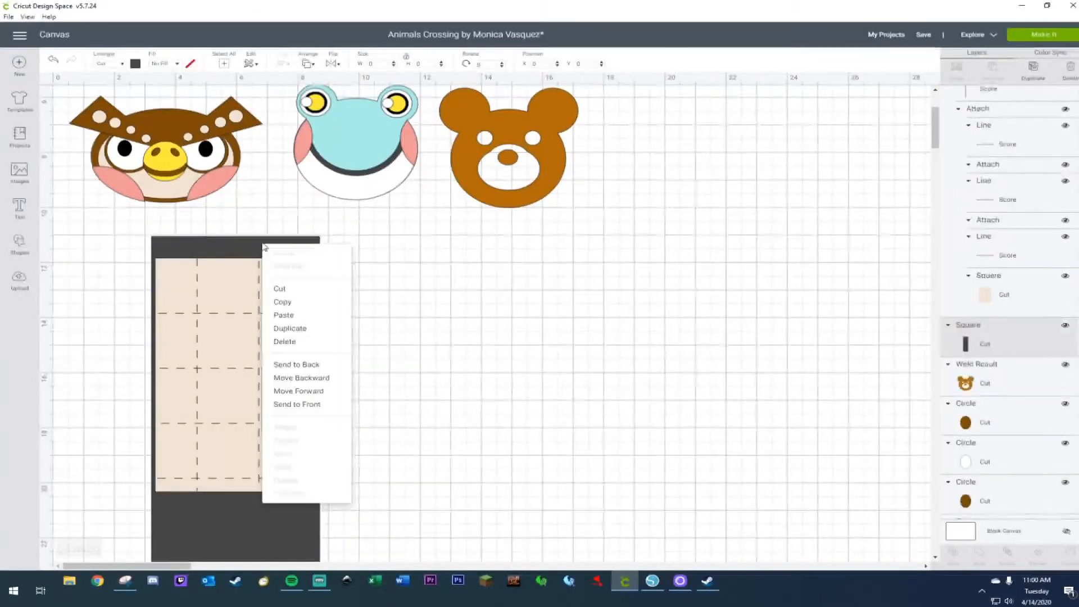
left_click(276, 404)
left_click(380, 379)
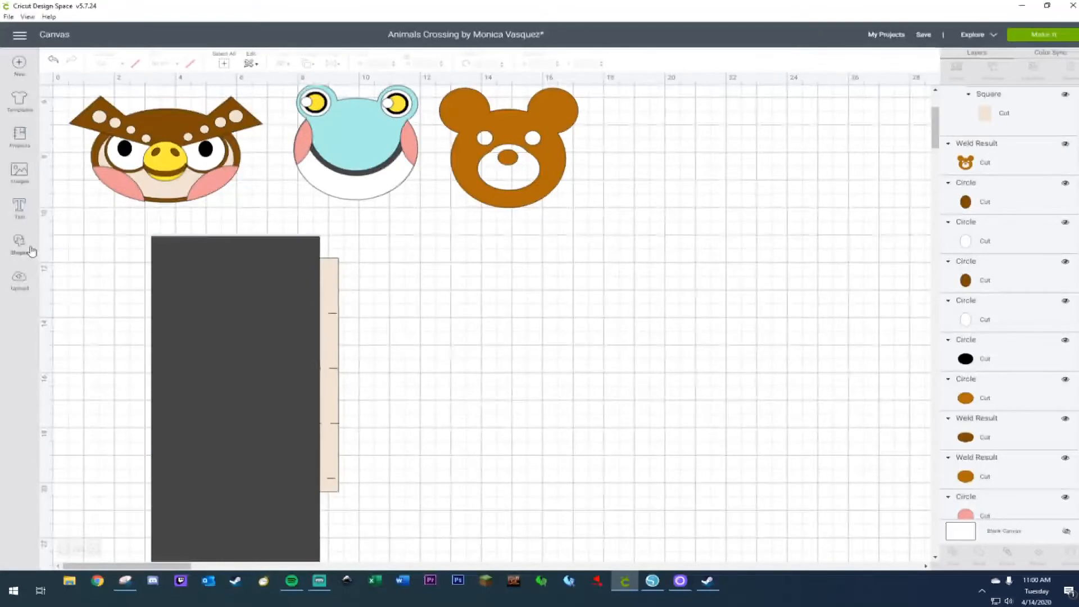
Add a third vertical score line along the dark strip's right edge, spanning the beige piece's height, and move the strip off the piece.
left_click(32, 251)
left_click(104, 319)
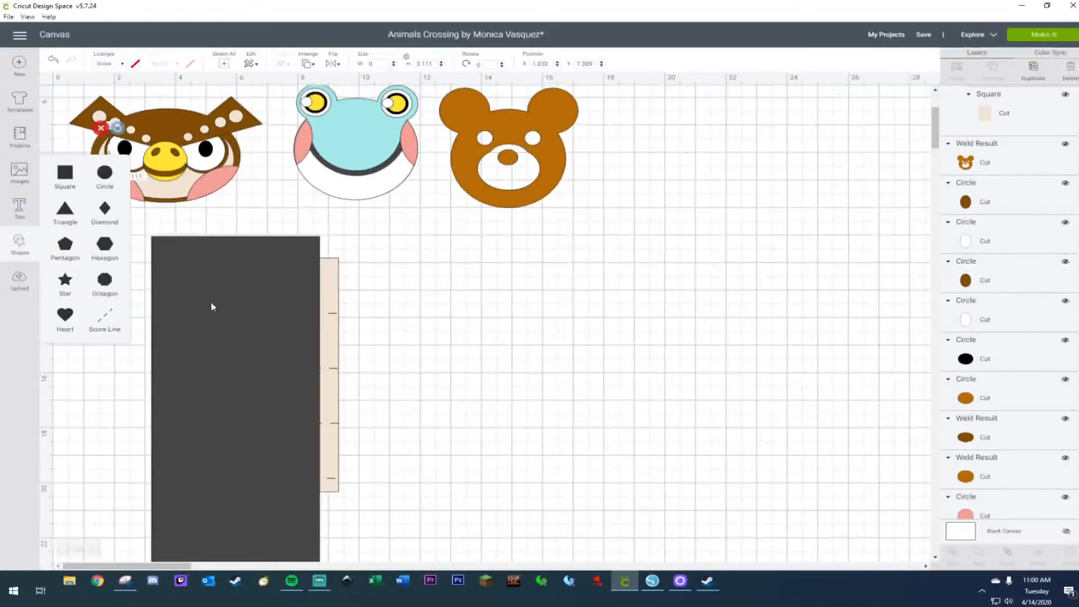
left_click(410, 273)
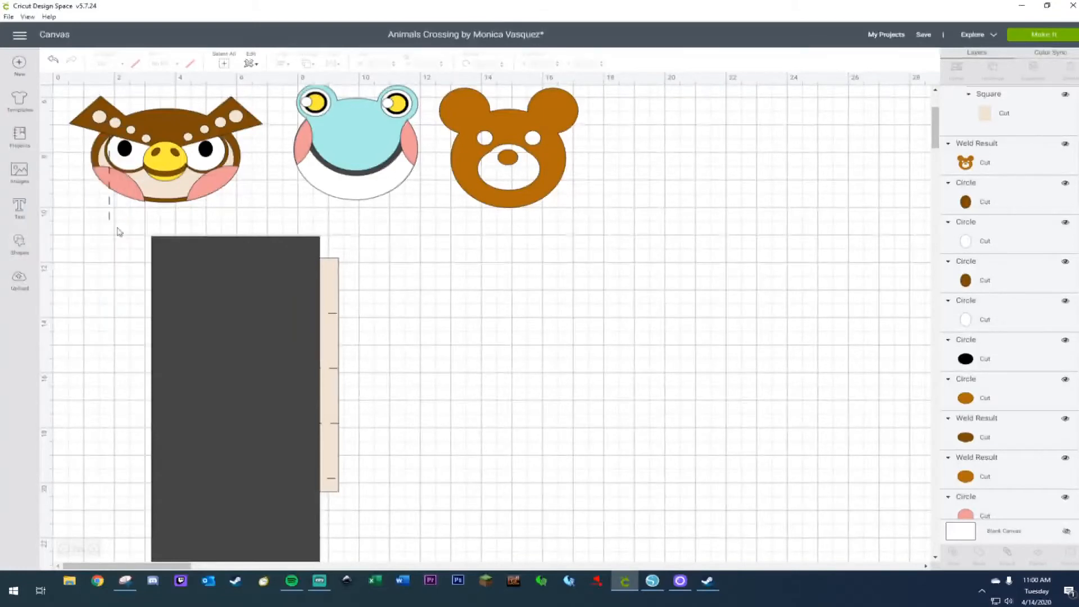
left_click_drag(109, 217, 321, 341)
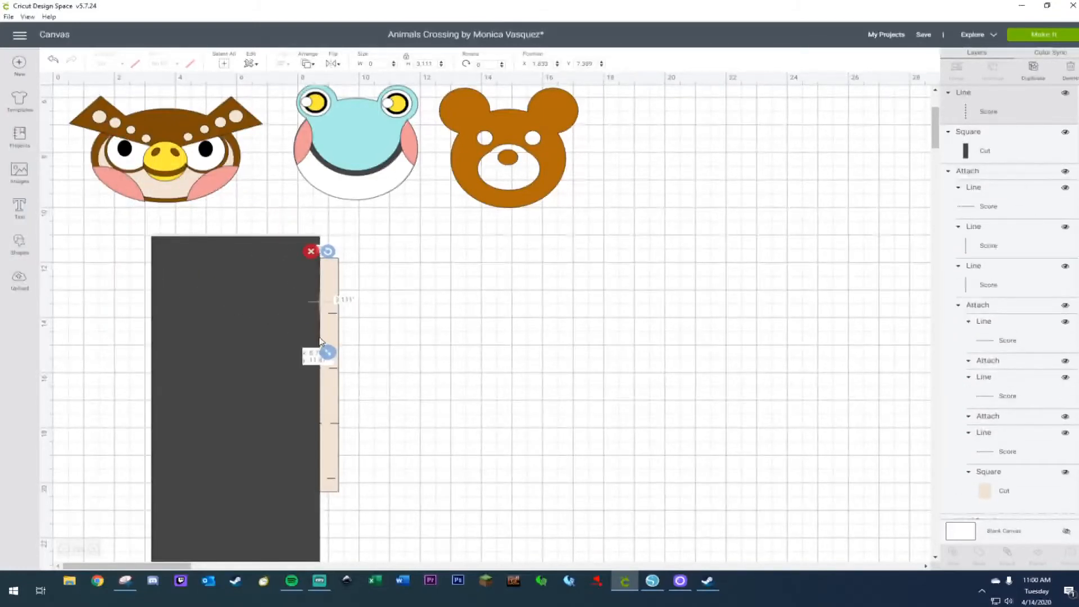
left_click_drag(328, 354, 332, 500)
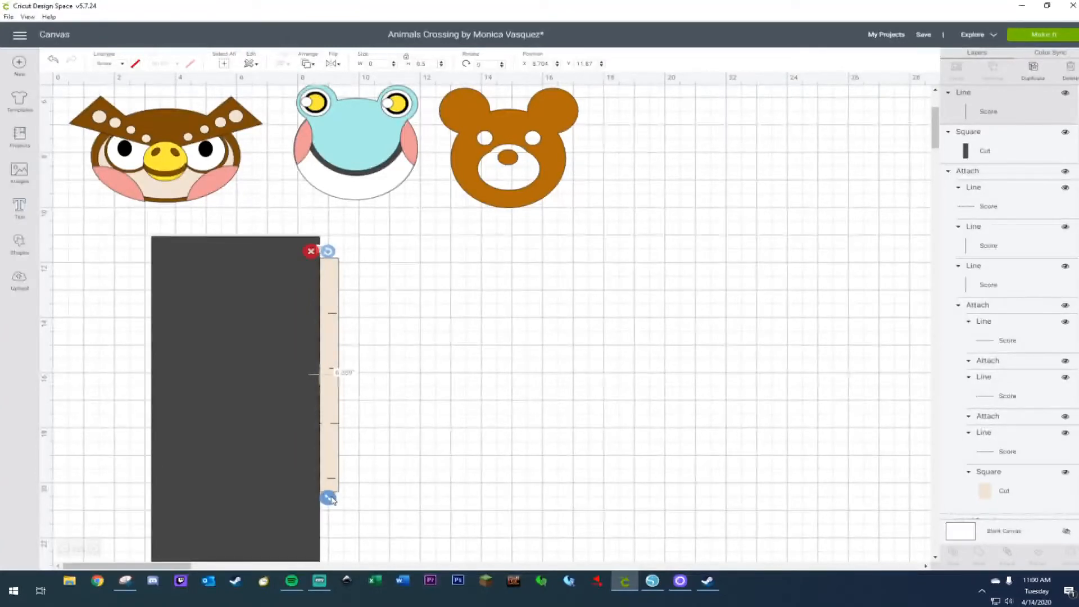
left_click(432, 459)
left_click_drag(212, 464, 533, 462)
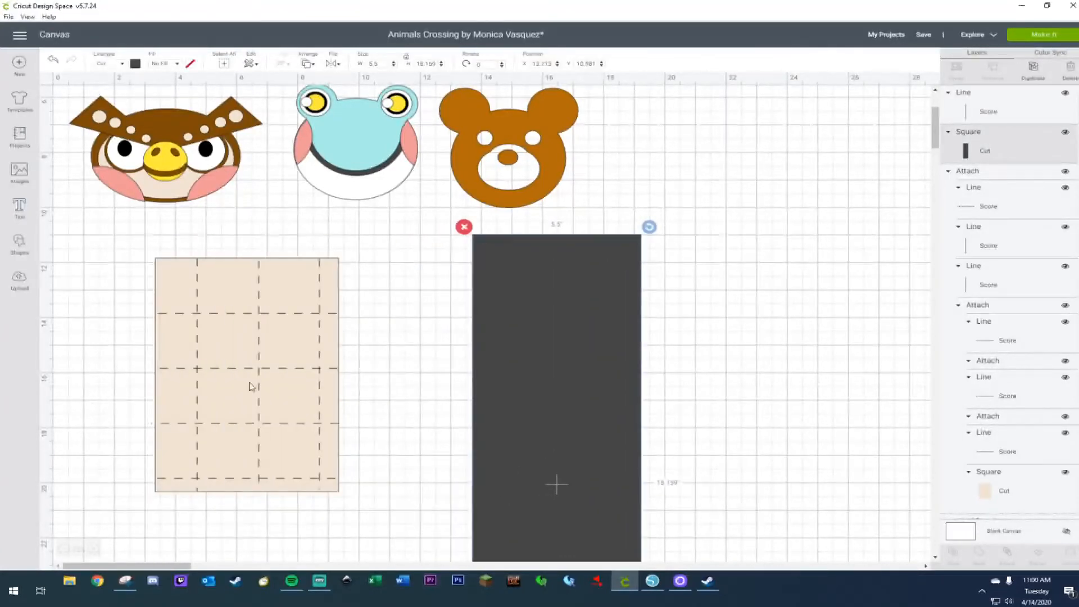
Attach the new score line to the beige piece, and set the piece's width to 6 inches with proportions unlocked.
left_click_drag(143, 254, 331, 462)
right_click(308, 436)
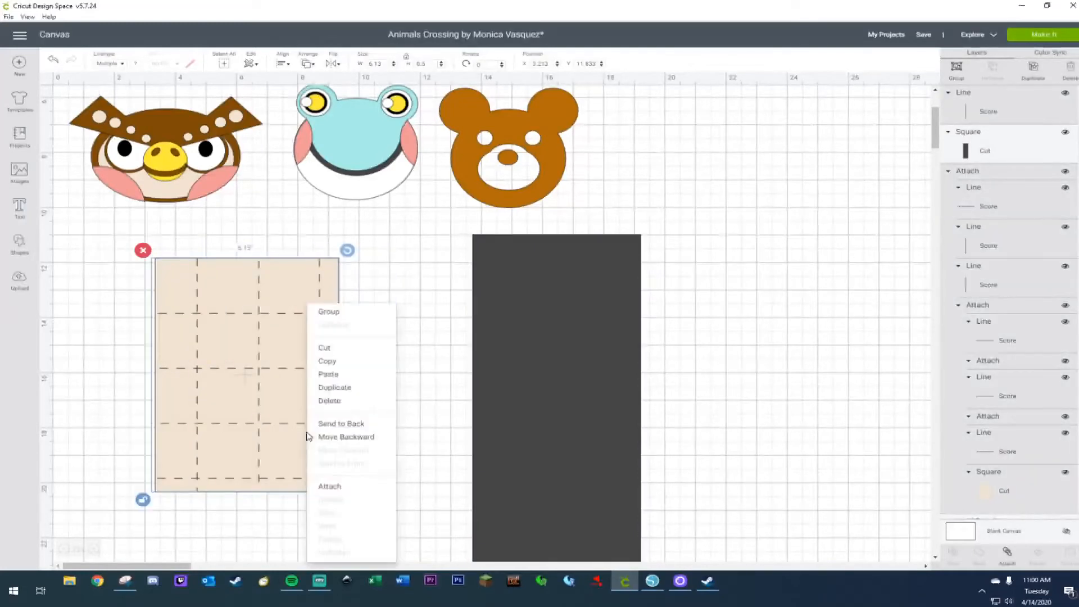
left_click(341, 485)
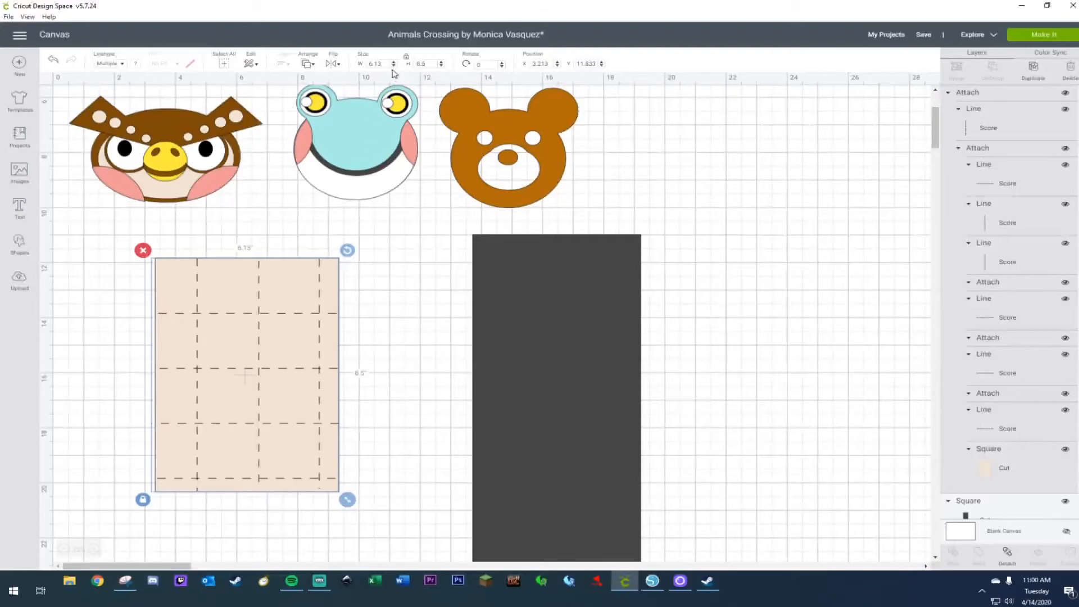
left_click(405, 59)
key("Return")
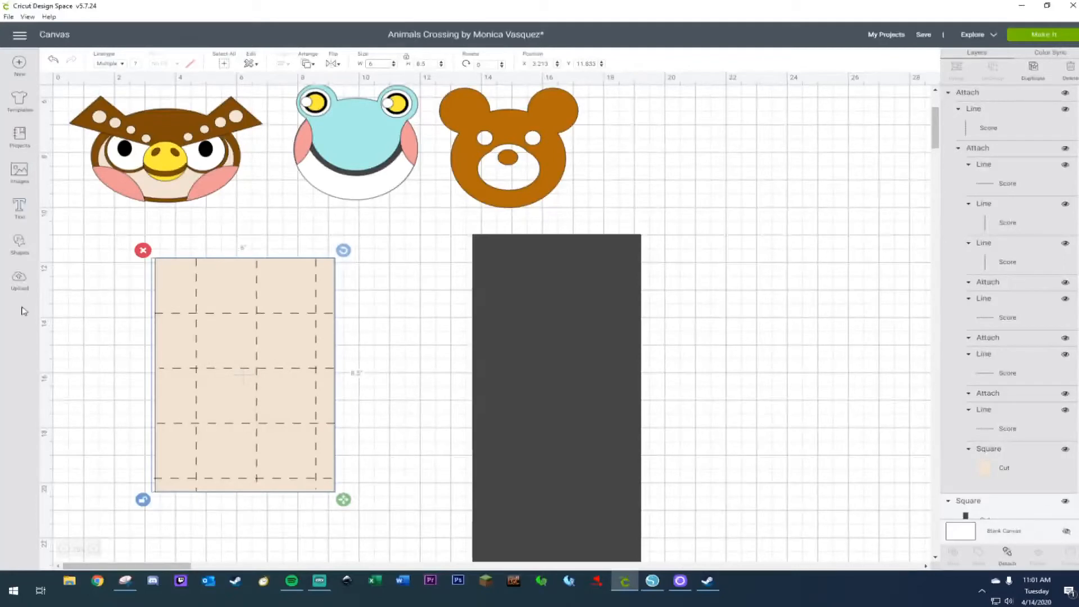
Rotate the attached beige piece by 90 degrees.
left_click(392, 289)
left_click_drag(122, 254, 374, 529)
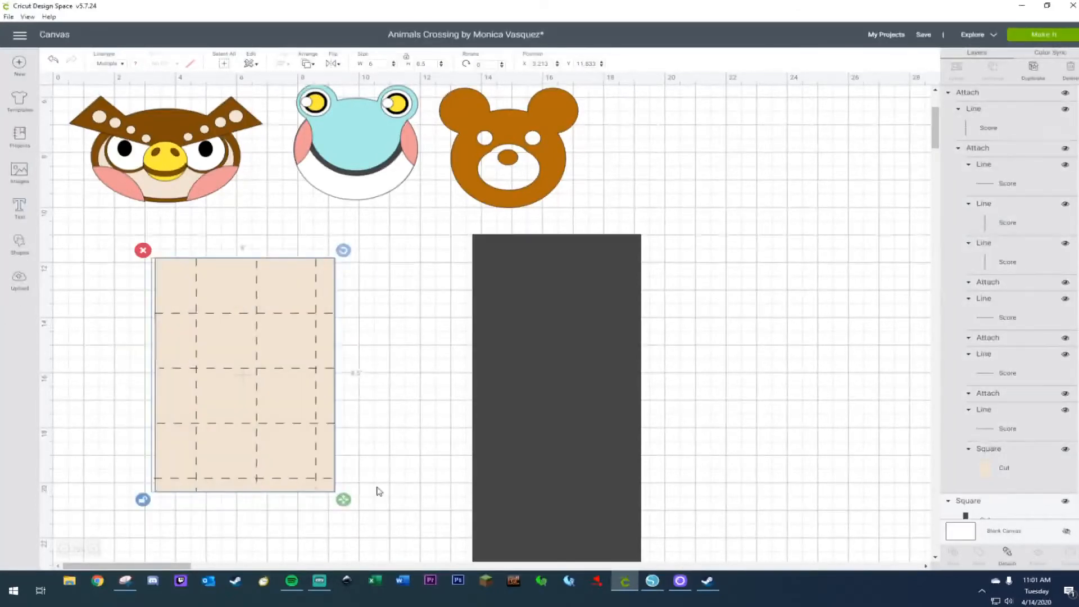
right_click(315, 401)
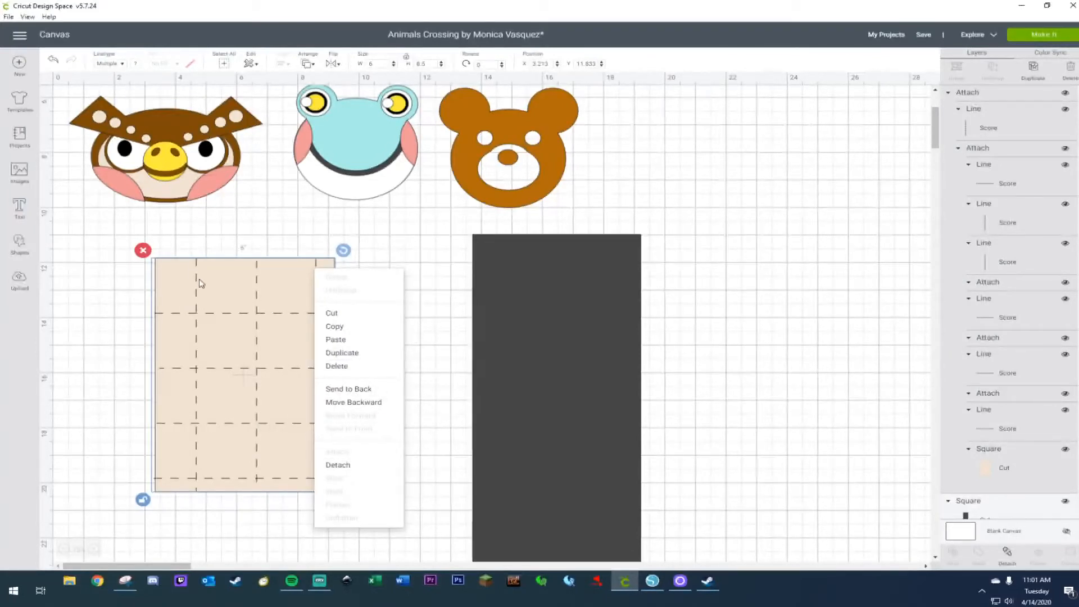
left_click(220, 245)
left_click(220, 285)
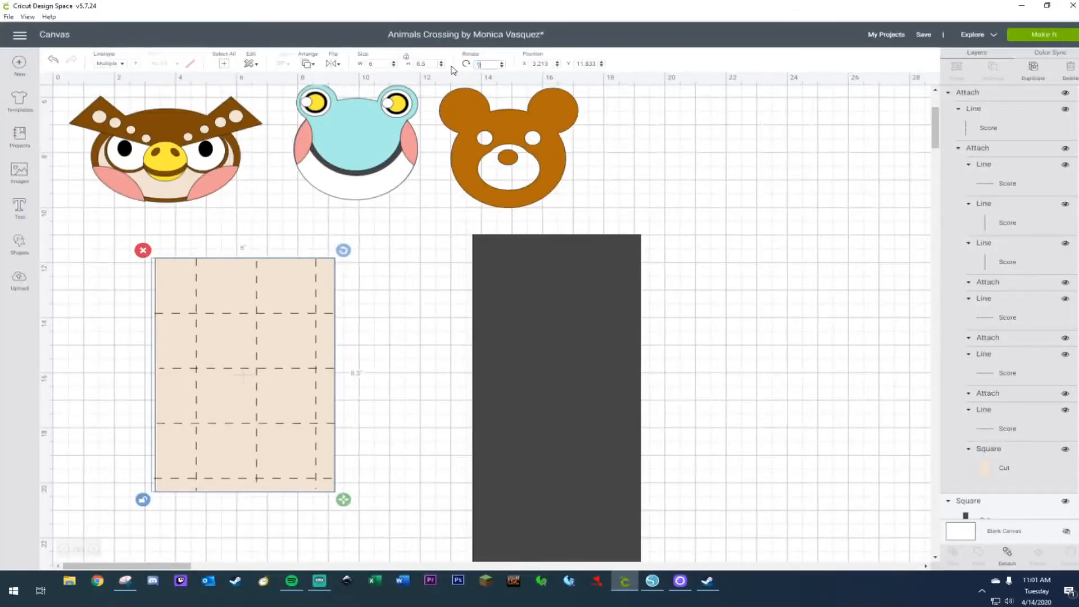
type("90")
key("Return")
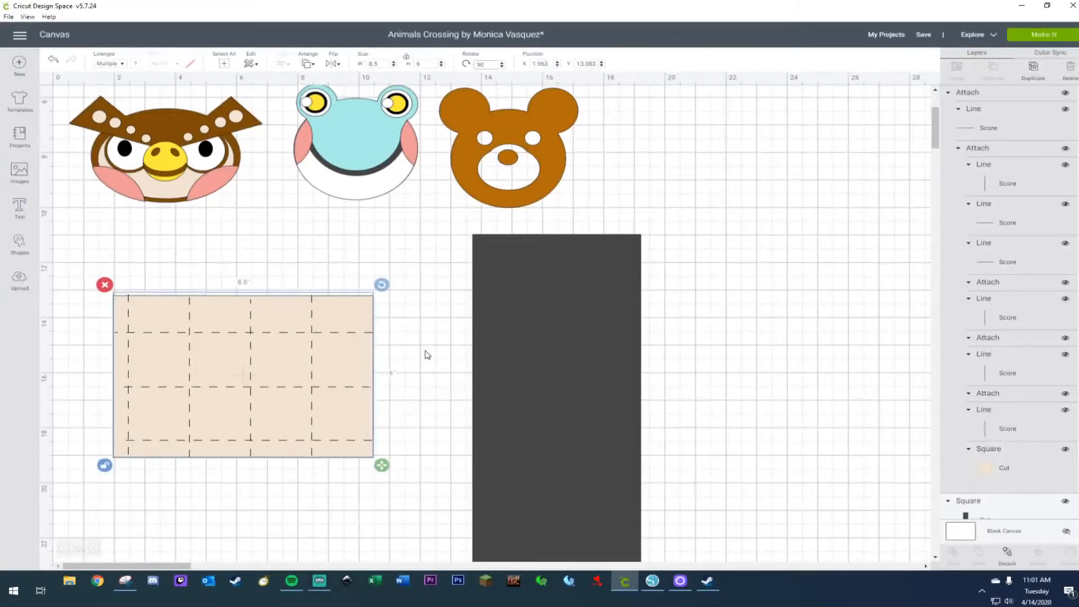
Delete the dark strip and flip the beige piece horizontally.
left_click(558, 351)
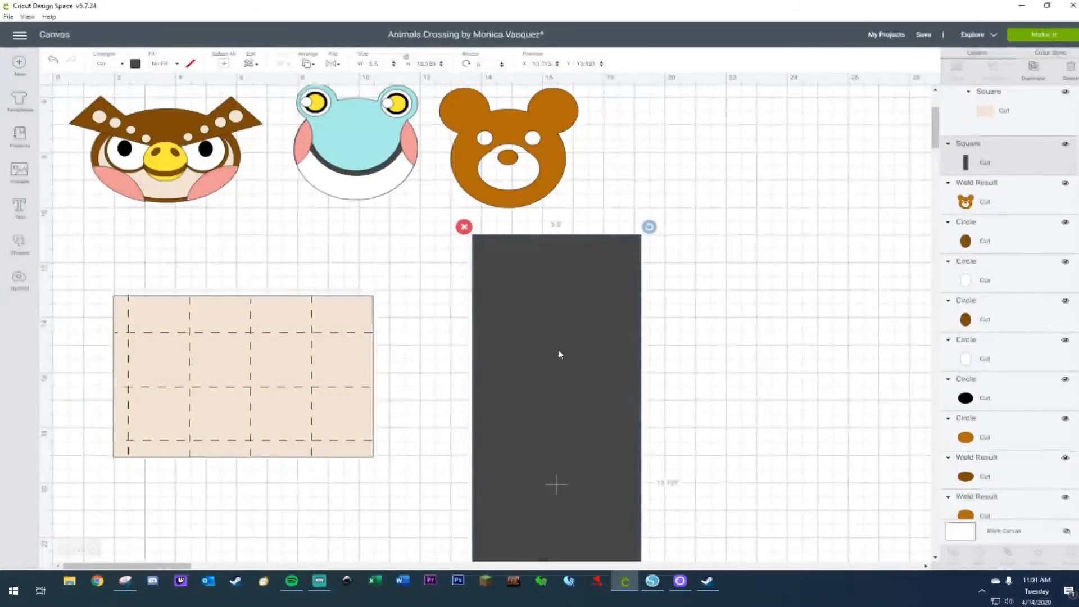
key("Delete")
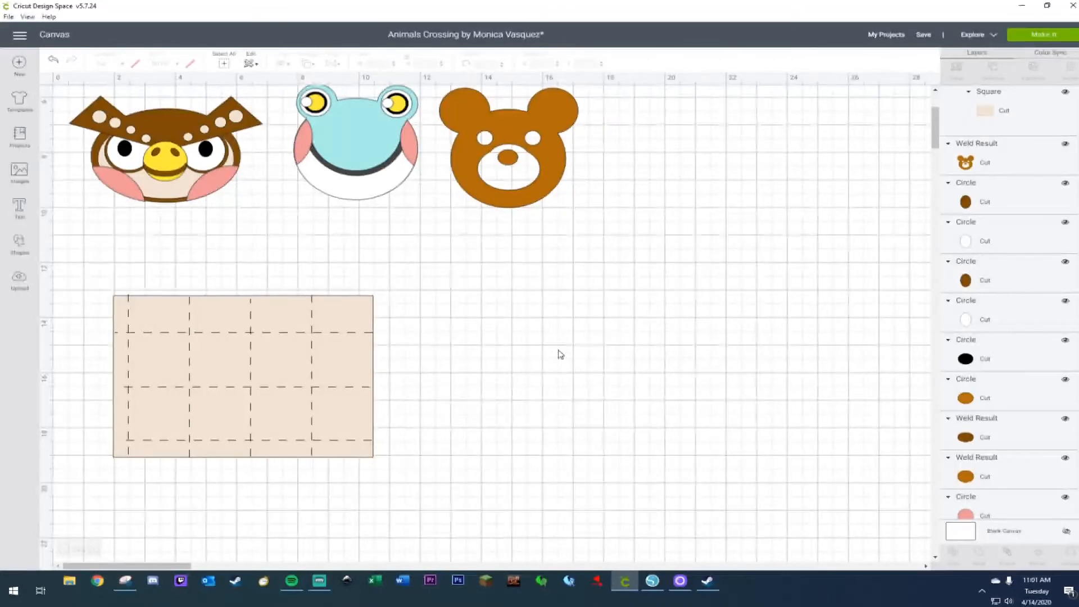
left_click(338, 330)
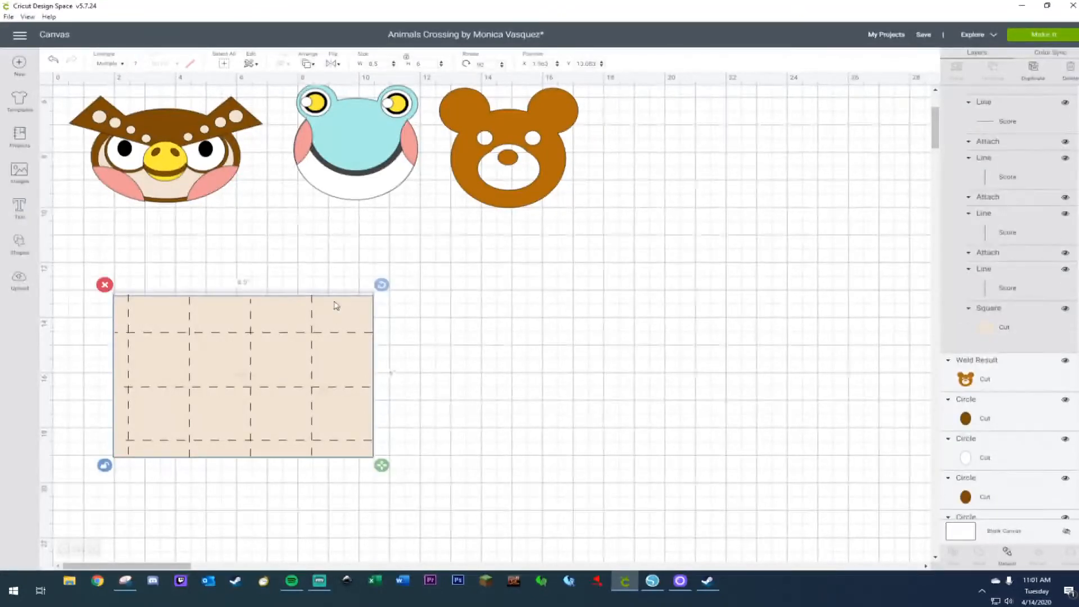
left_click(333, 64)
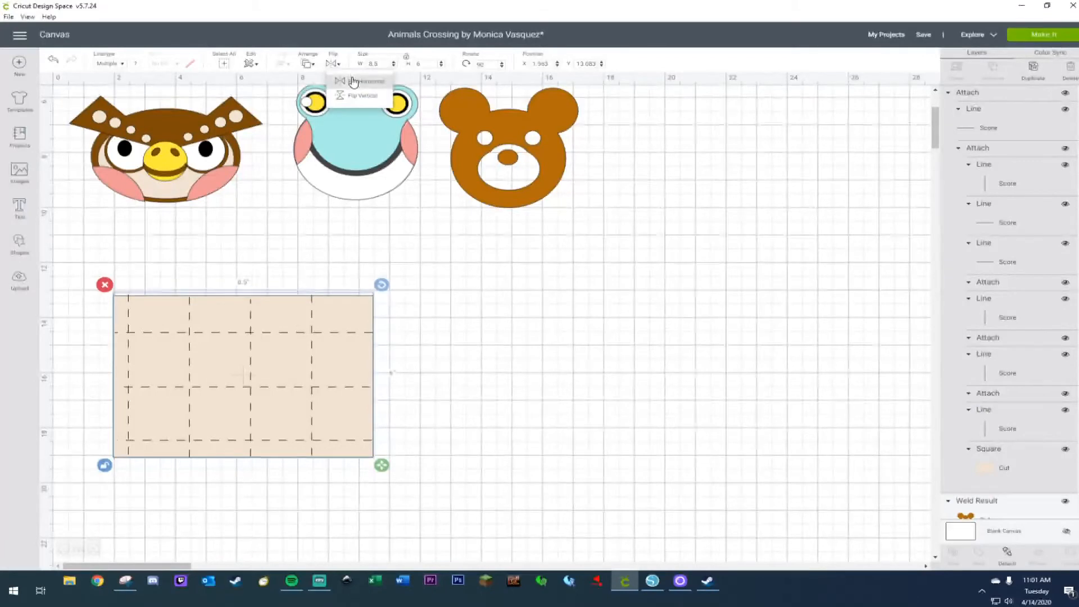
left_click(354, 81)
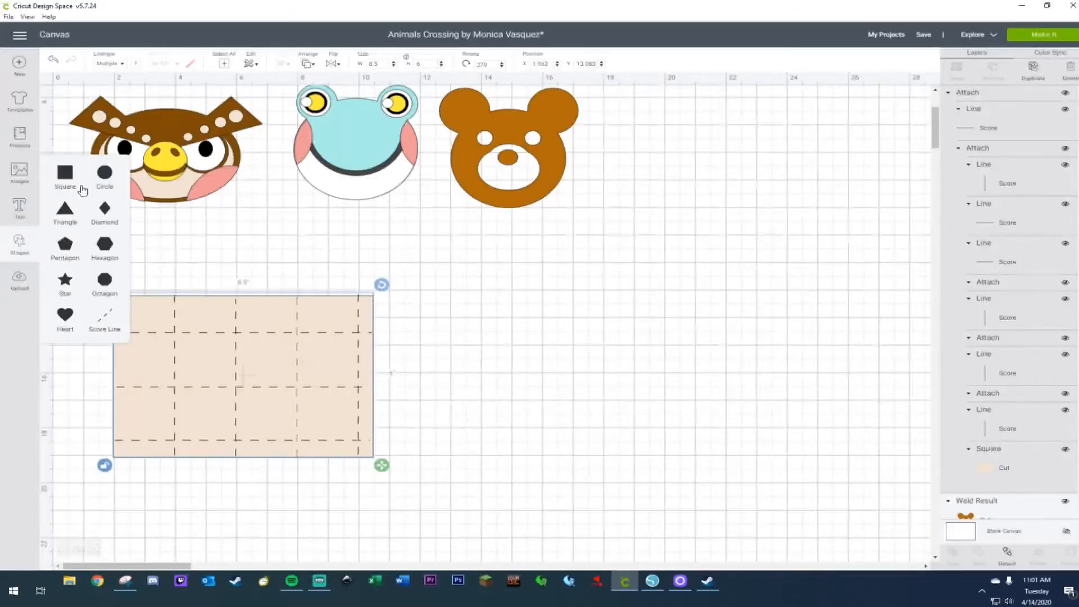
Add a narrow triangle about 0.65 by 1.46 inches, with its tip where the first vertical and lowest horizontal score lines cross.
left_click(58, 226)
left_click_drag(183, 197, 535, 382)
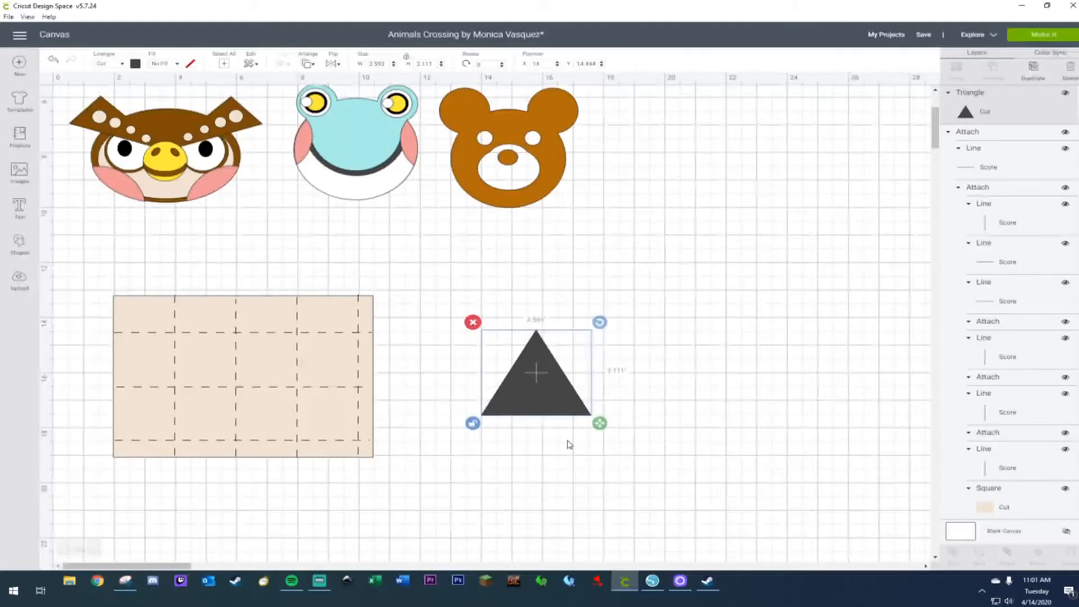
left_click_drag(603, 431, 534, 472)
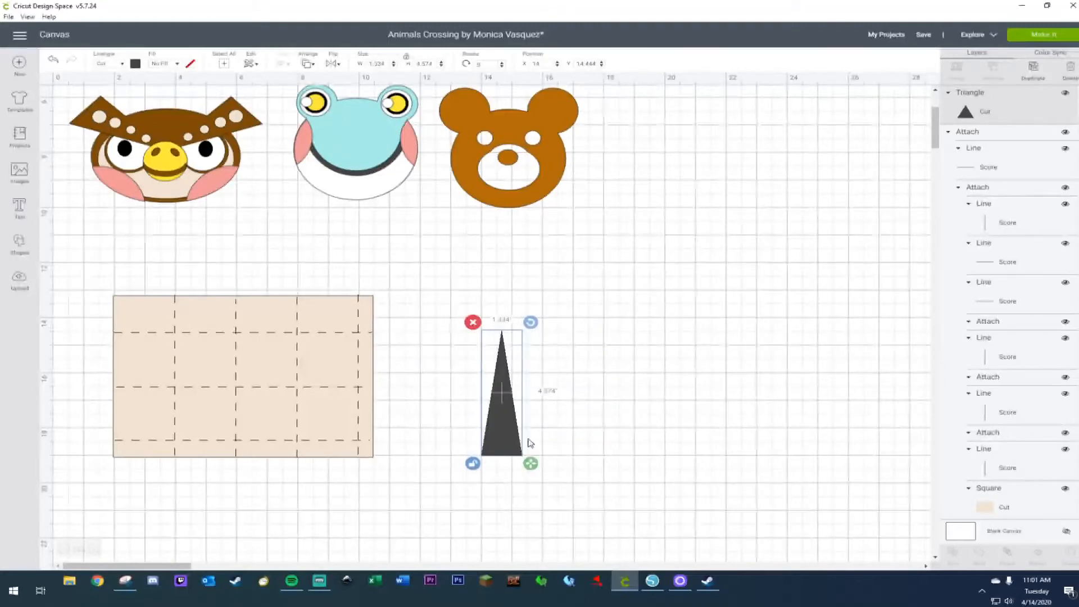
left_click_drag(495, 432, 445, 498)
left_click_drag(477, 533, 178, 475)
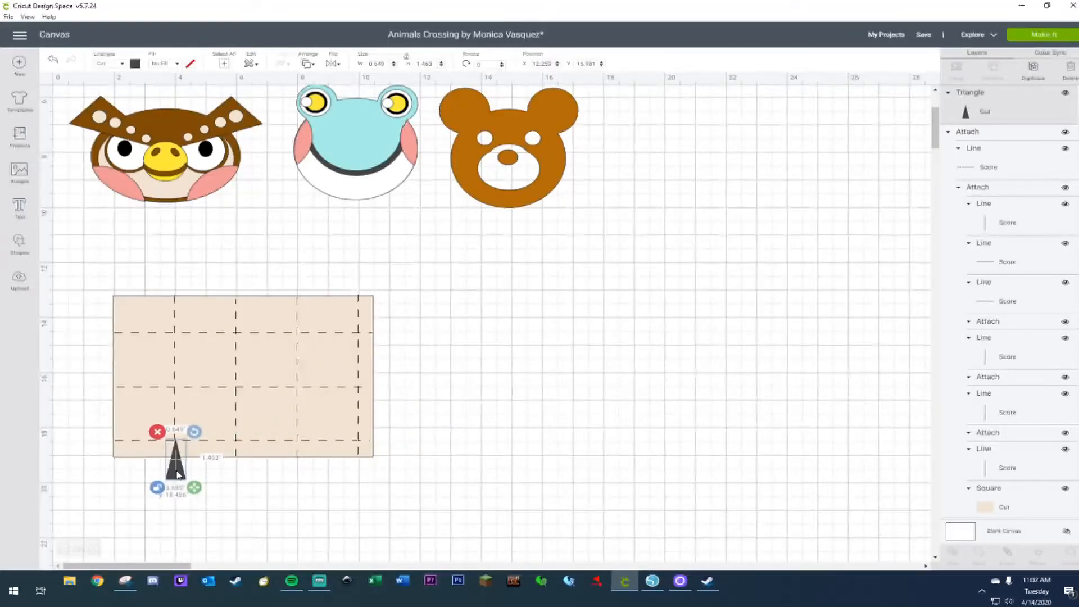
Copy the triangle and place the copy at the second vertical score line on the beige piece's bottom edge.
left_click_drag(176, 475, 244, 471)
key("ctrl+c")
key("ctrl+v")
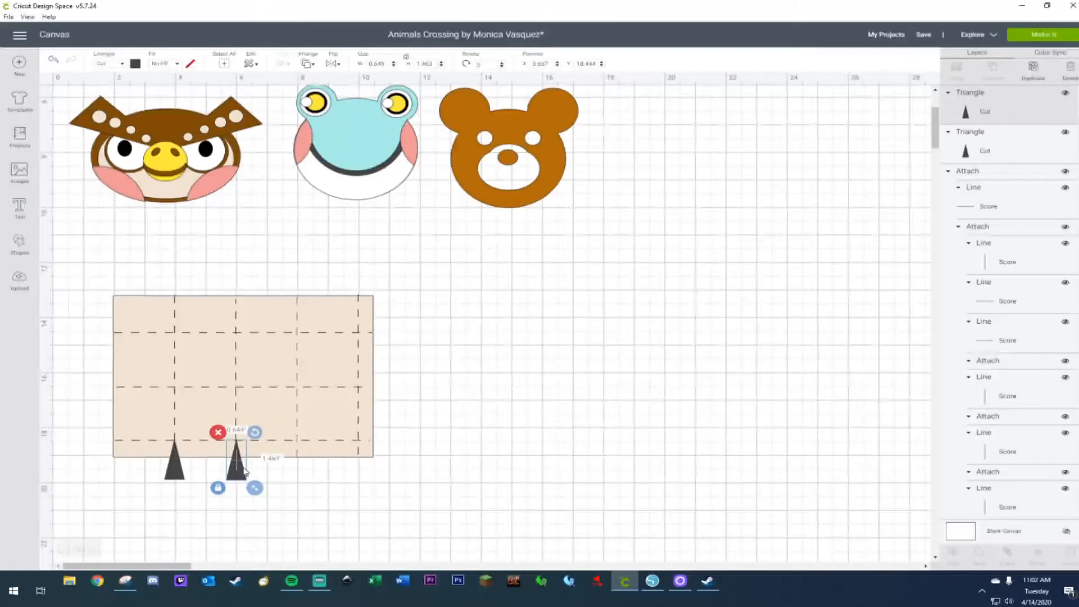
Flip the beige piece vertically, leaving the two triangles as they are.
left_click(427, 451)
left_click(326, 357)
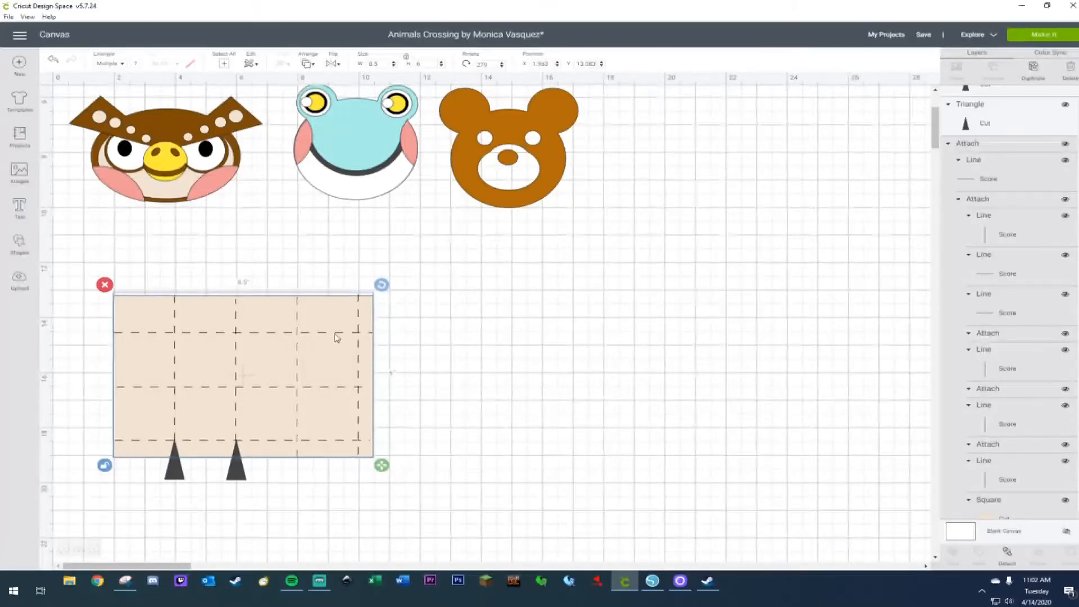
right_click(291, 392)
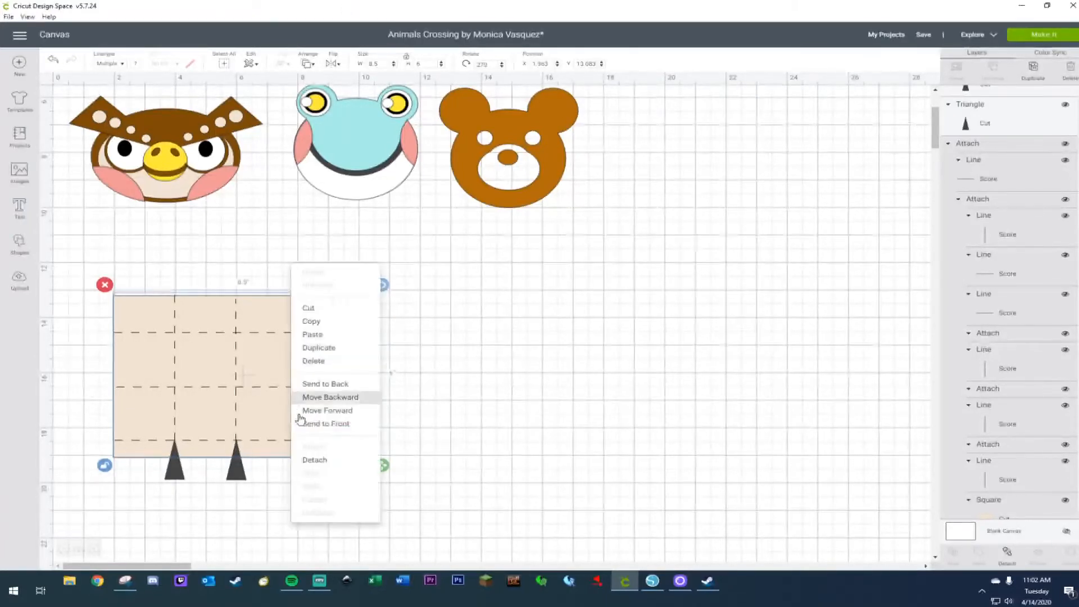
left_click(333, 64)
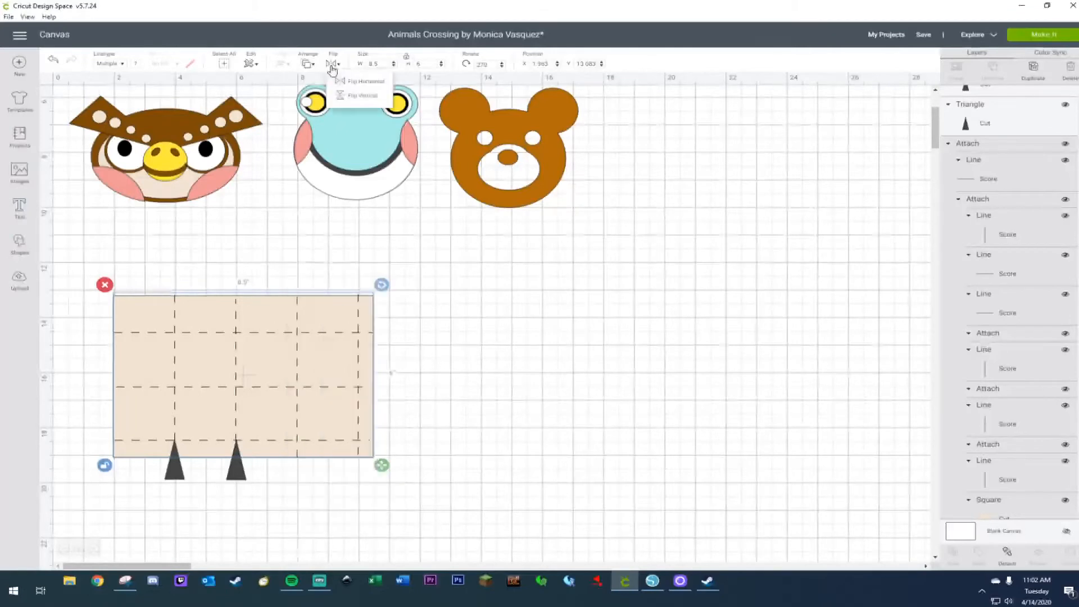
left_click(342, 99)
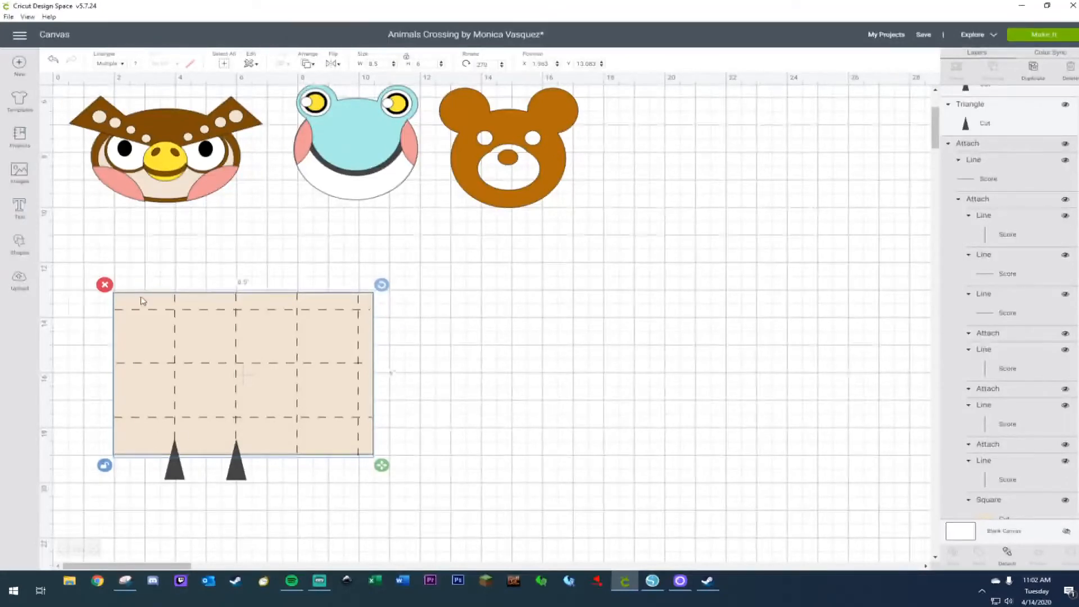
Move the first triangle up so its tip meets the lowest horizontal score line on the first vertical line.
left_click(131, 490)
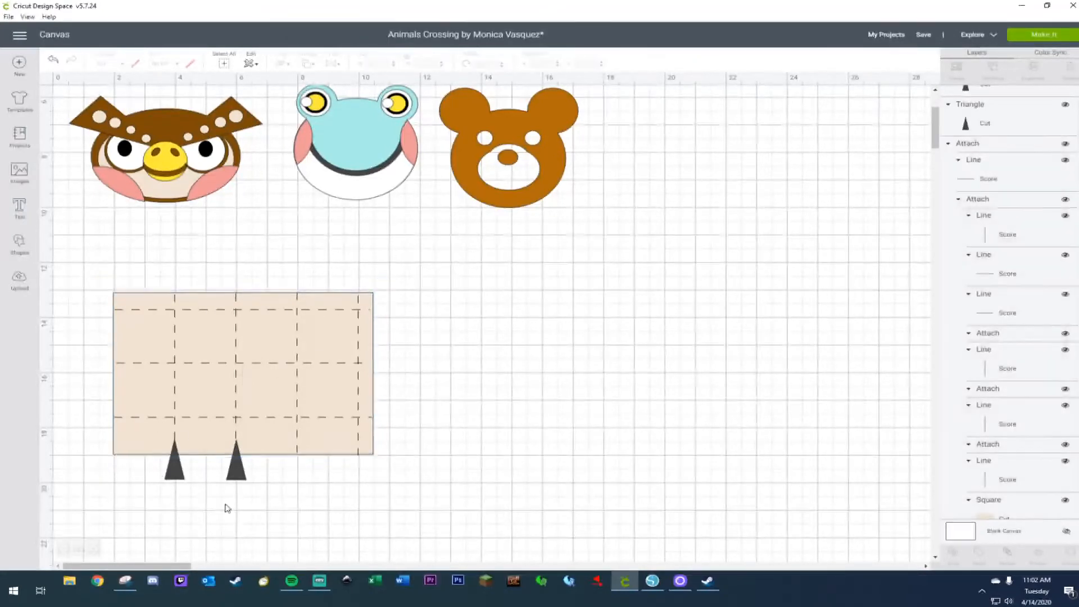
left_click(177, 469)
left_click_drag(177, 465, 176, 453)
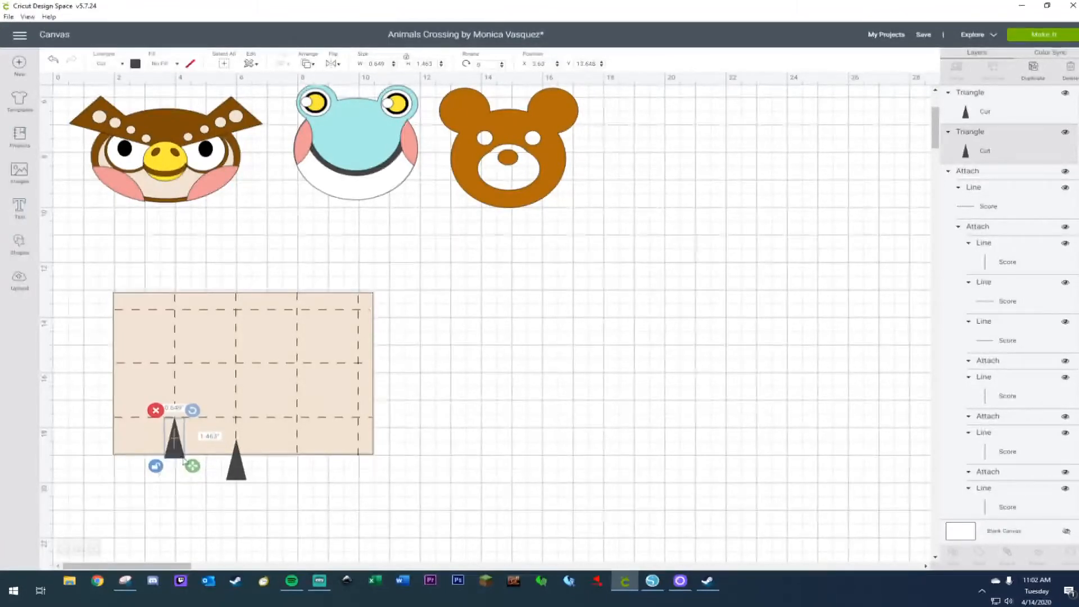
Move the second triangle up so its tip meets the lowest horizontal score line on the second vertical score line.
left_click_drag(235, 477, 190, 475)
left_click(174, 452)
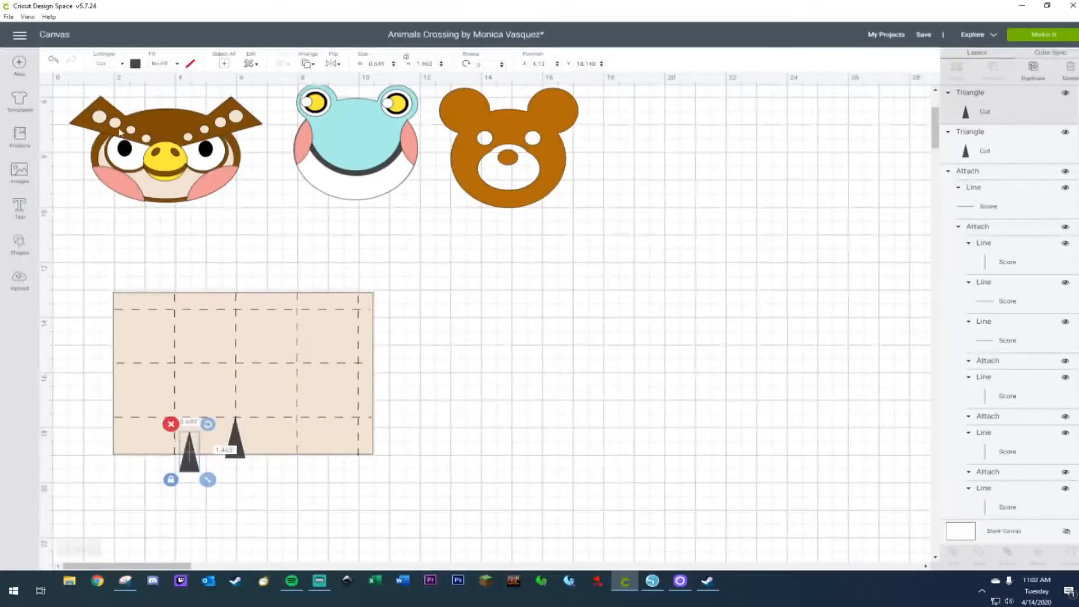
left_click(53, 60)
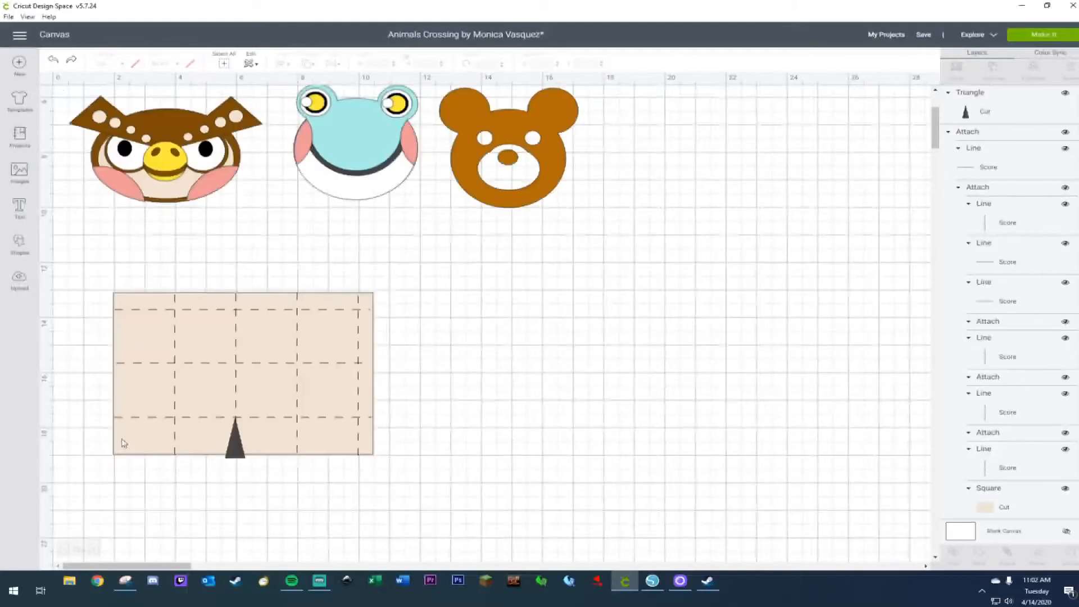
left_click(54, 62)
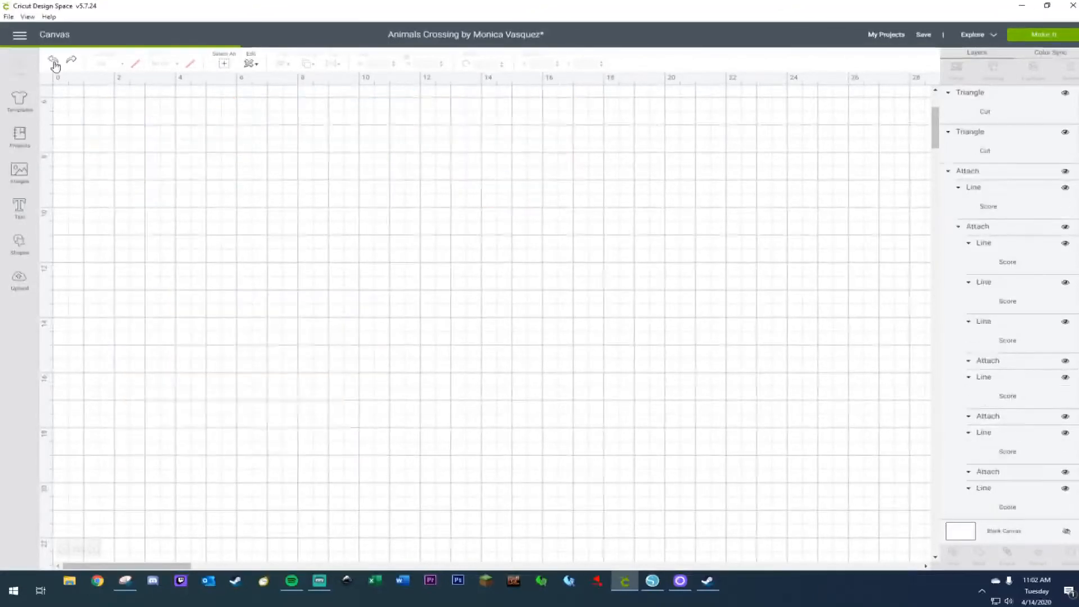
Copy the first triangle and place the copy on the beige piece's left edge, with its tip at the lowest horizontal score line.
left_click(177, 457)
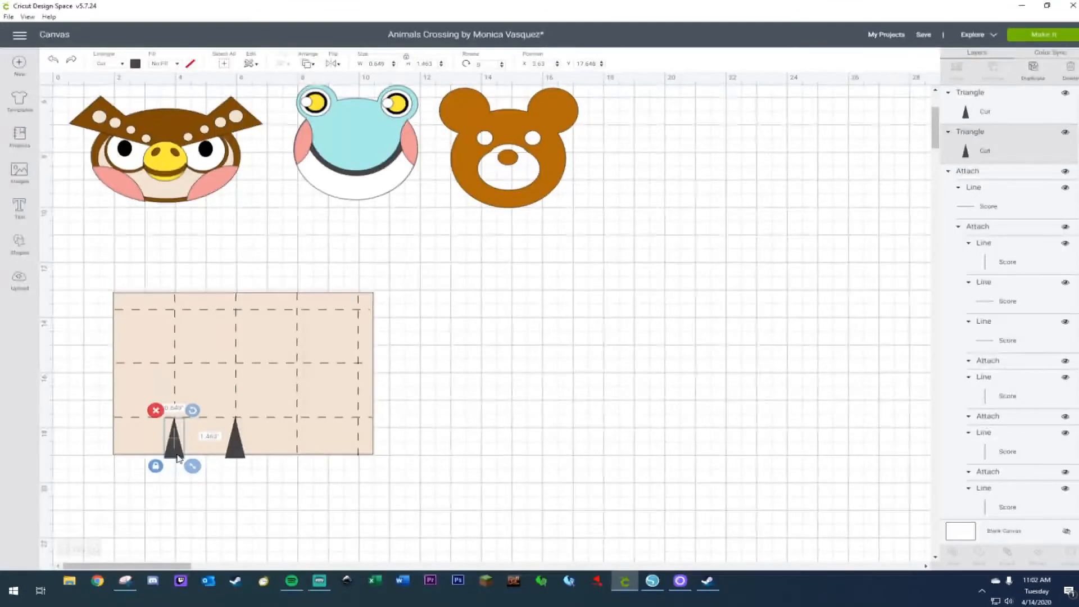
key("ctrl+d")
left_click_drag(193, 473, 116, 455)
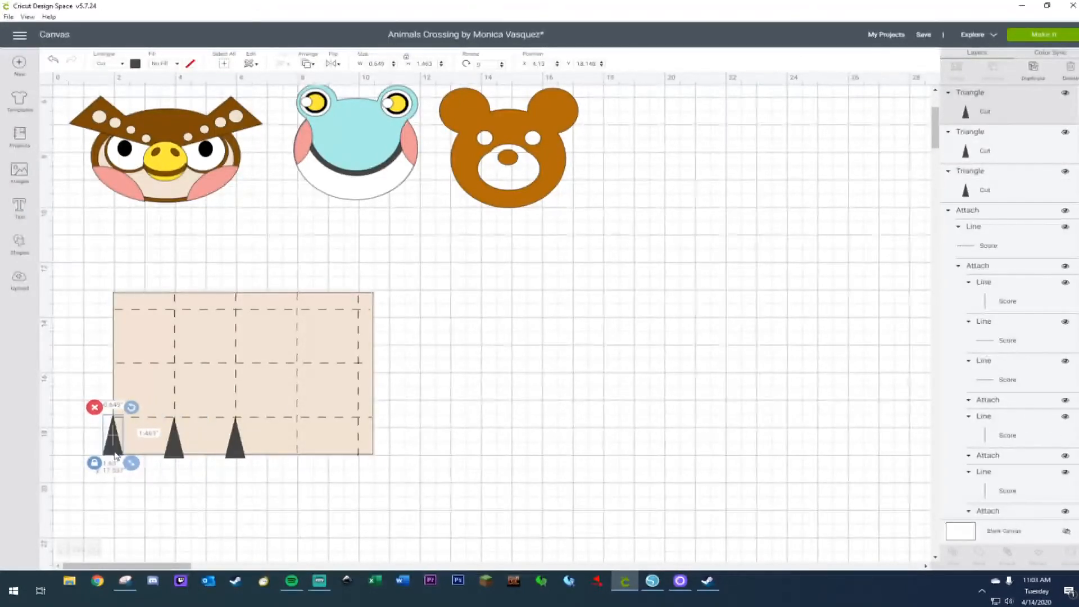
Place copies of the triangle at the third and fourth vertical score lines, with their tips at the lowest horizontal score line.
left_click(243, 450)
key("ctrl+d")
left_click_drag(243, 450, 297, 448)
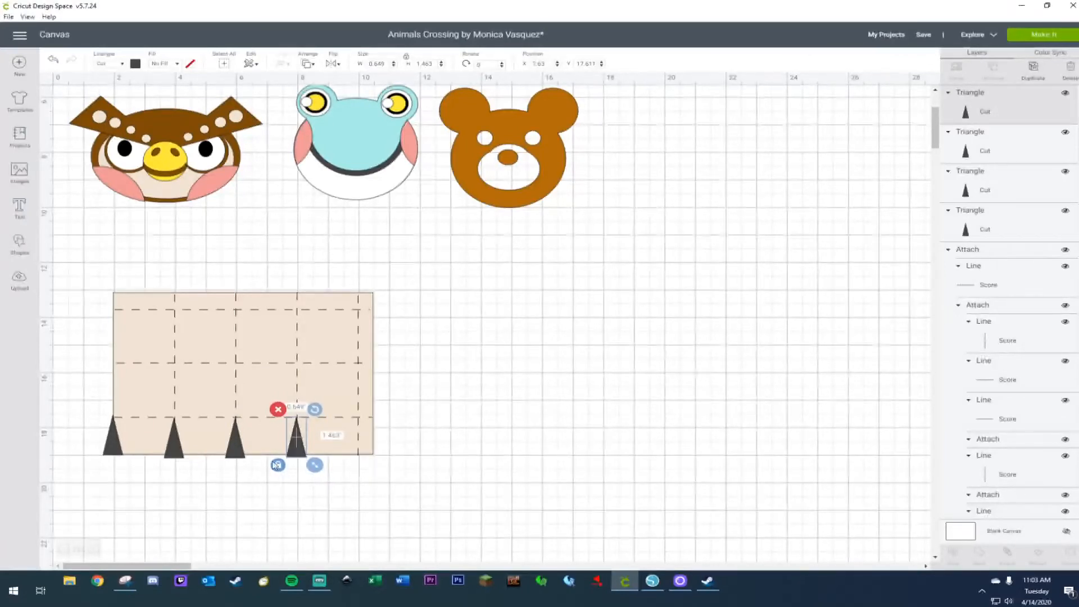
key("ctrl+d")
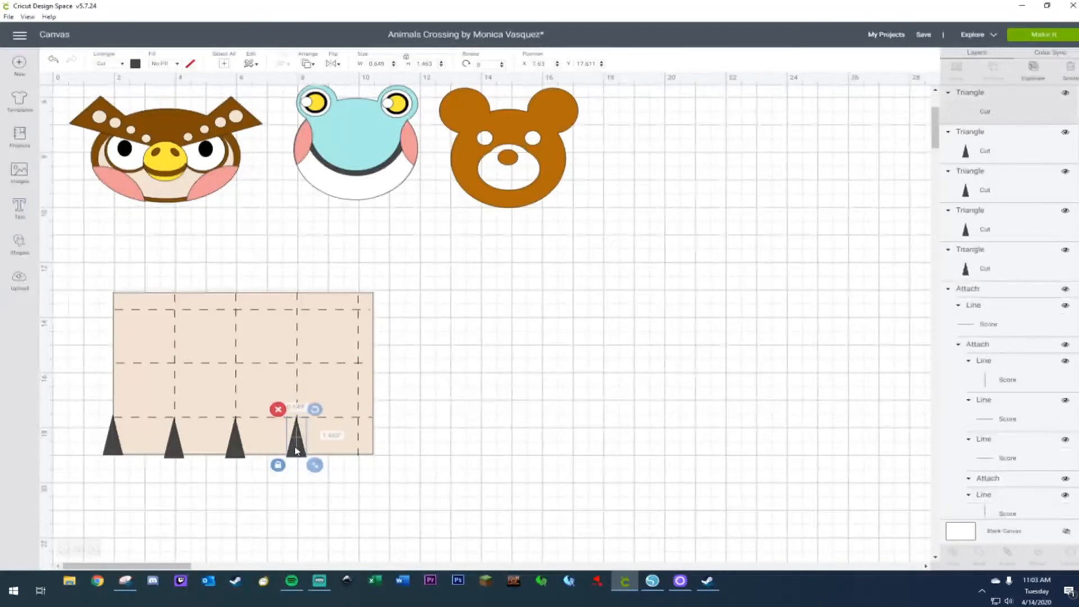
left_click_drag(323, 464, 366, 452)
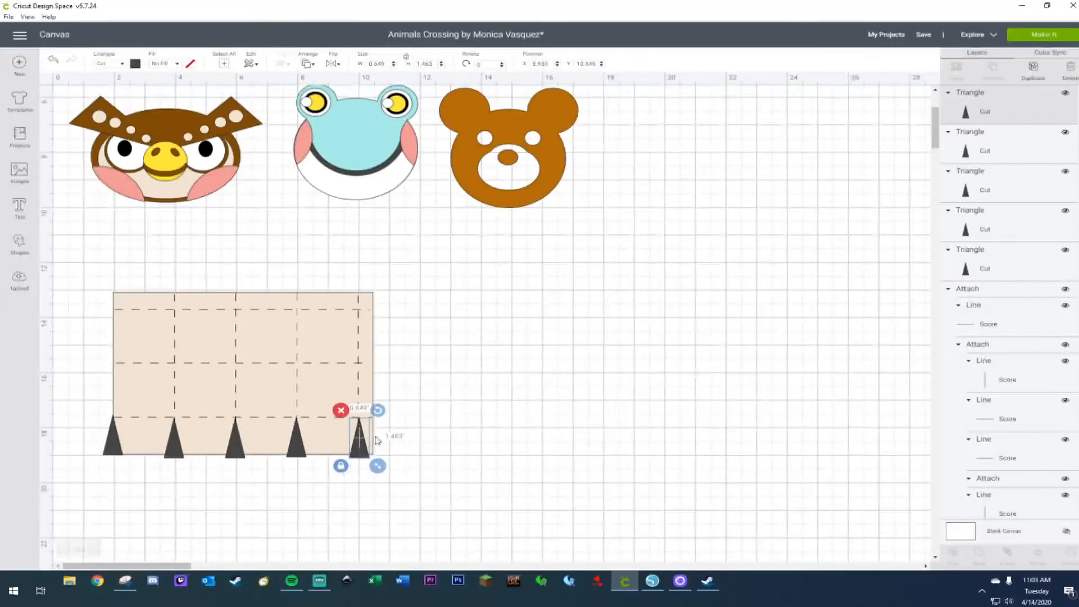
left_click(404, 443)
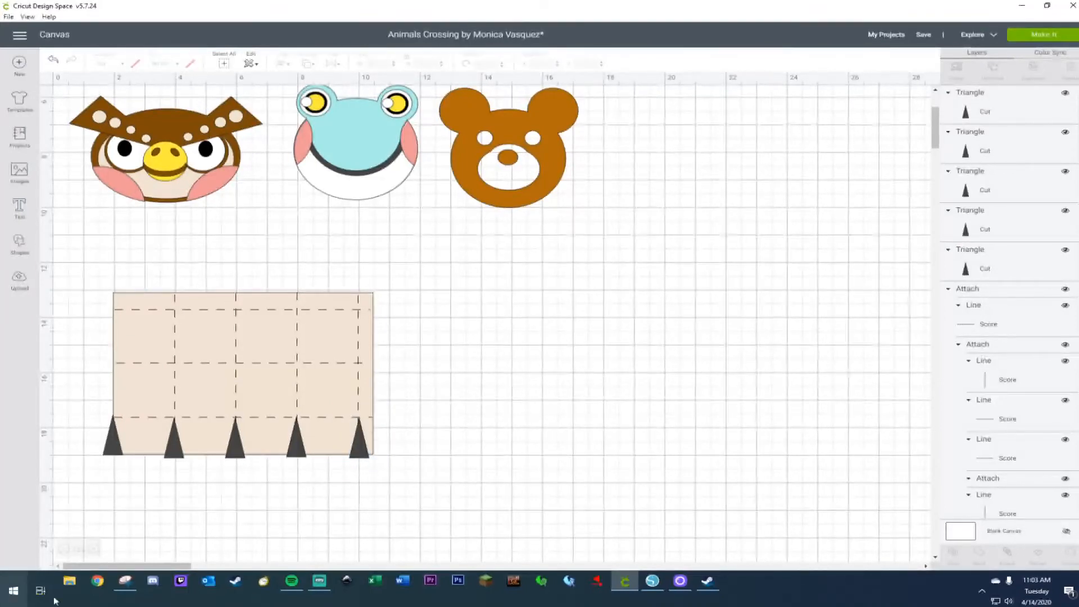
Nudge the triangle at the fourth vertical score line so its tip sits exactly where the score lines cross.
left_click(64, 550)
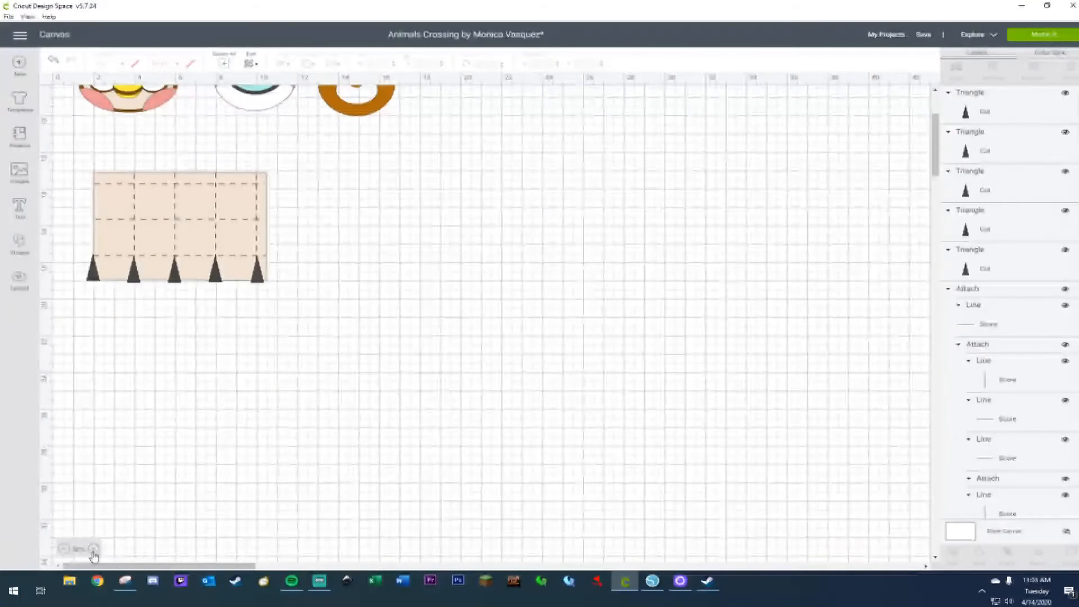
left_click(92, 549)
left_click(92, 550)
scroll(183, 523, "down", 5)
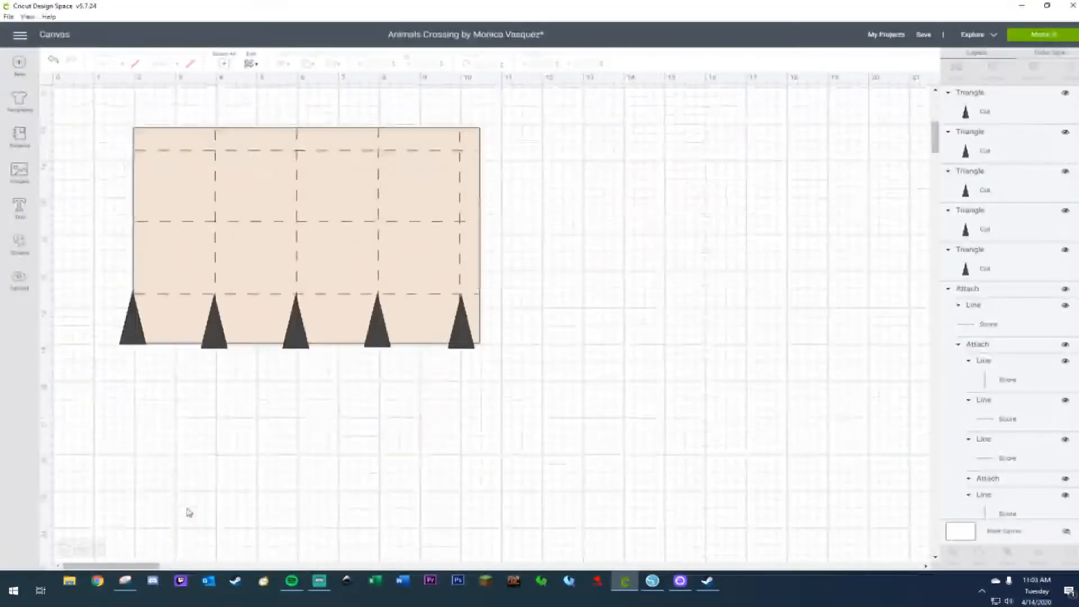
scroll(248, 483, "up", 2)
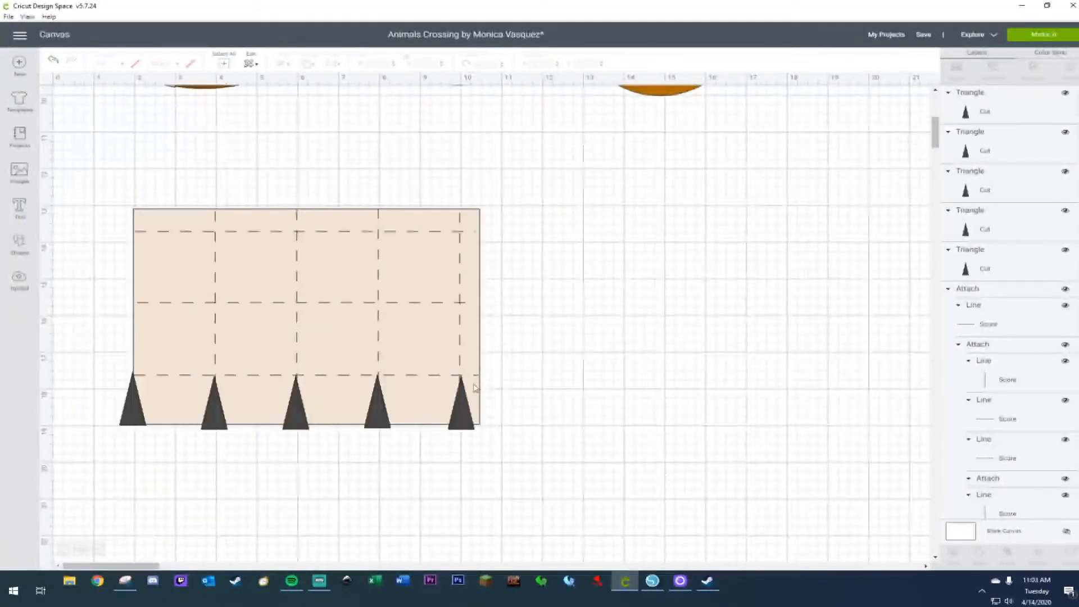
left_click(461, 414)
left_click_drag(460, 414, 459, 413)
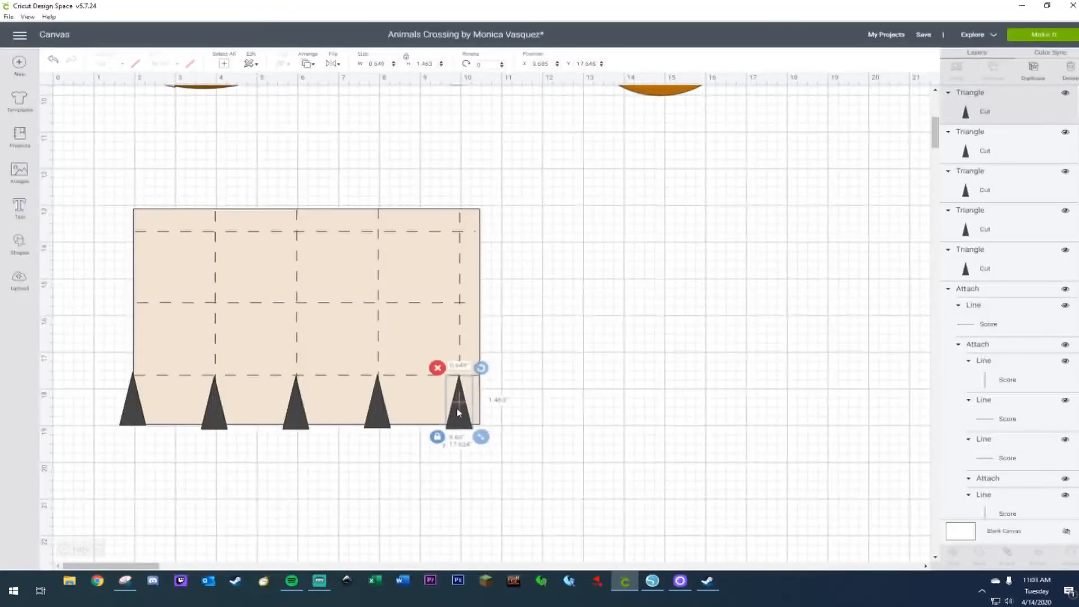
Add a square about 1.82 inches wide, with its upper-left corner at the tip of the fourth score line's triangle.
left_click(19, 243)
left_click(65, 174)
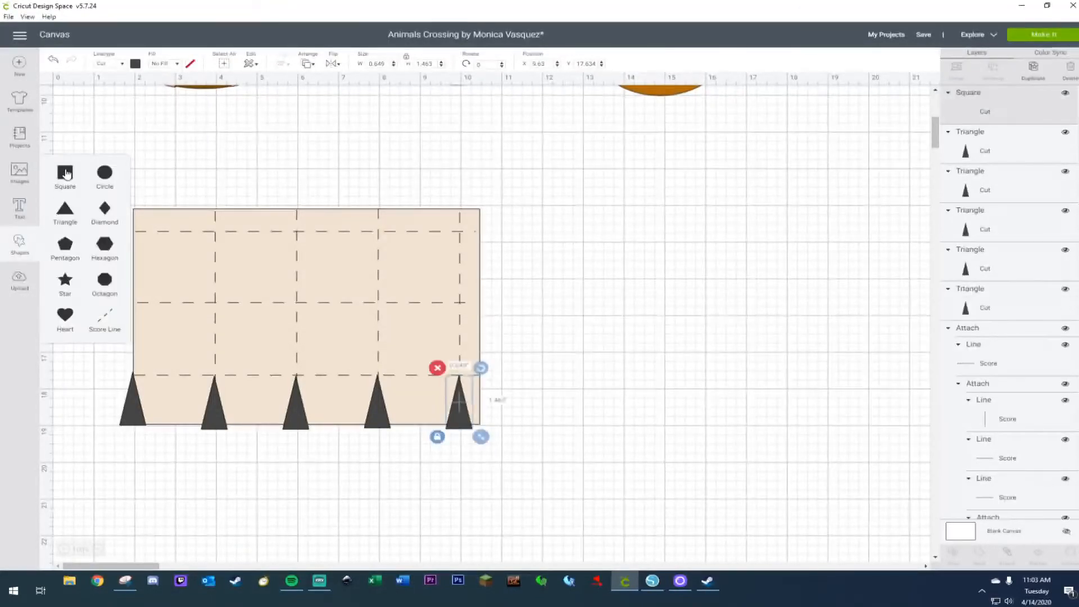
left_click_drag(171, 179, 662, 385)
left_click_drag(727, 469, 676, 428)
left_click_drag(621, 386, 482, 416)
Weld the square and the adjoining triangle into one shape.
left_click(455, 423, "shift")
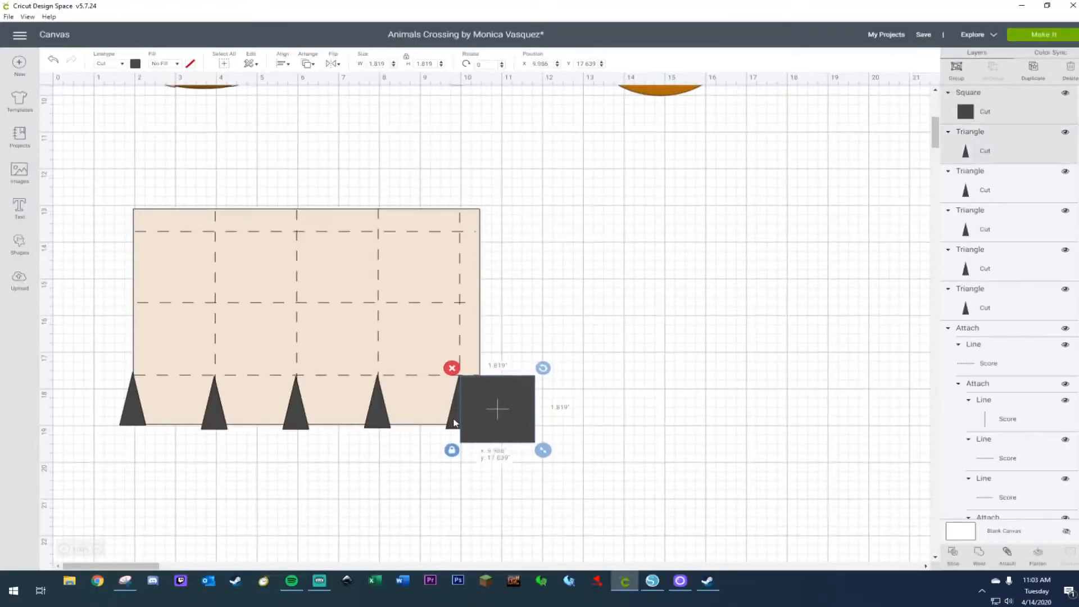
right_click(455, 422)
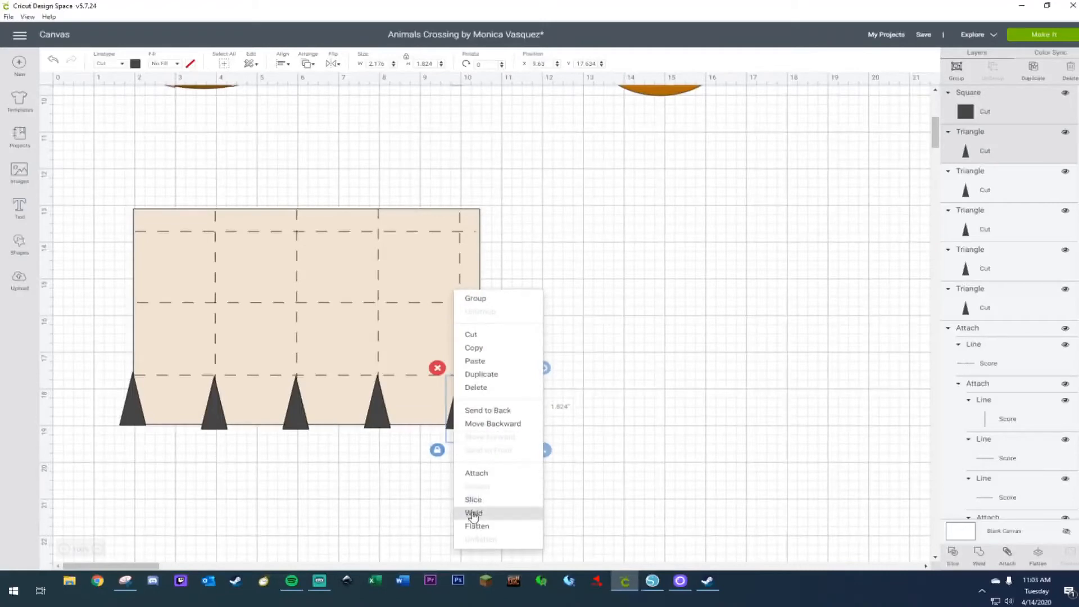
left_click(473, 510)
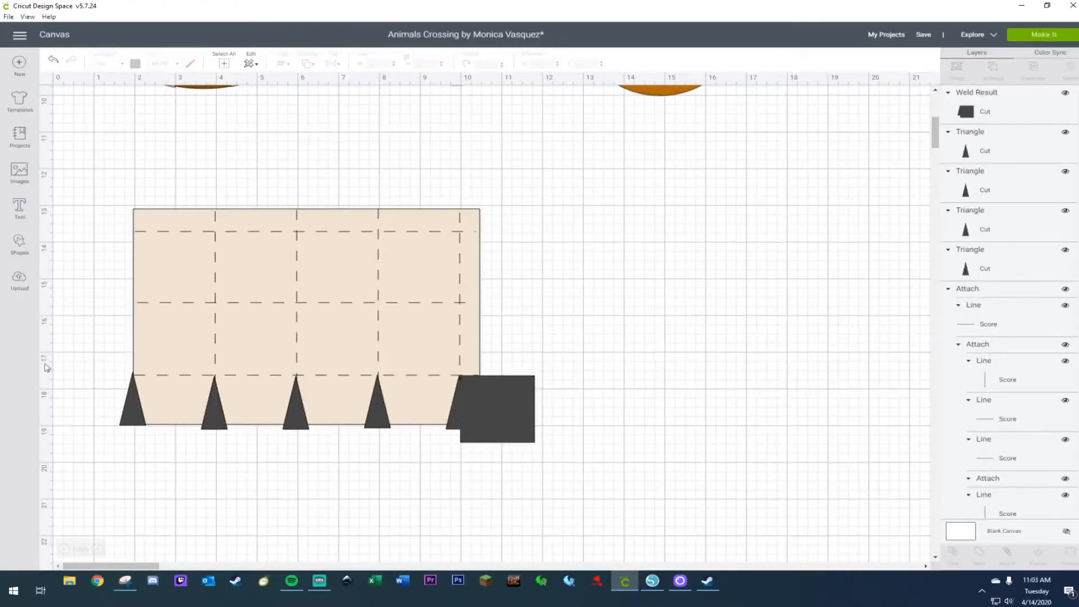
Duplicate a triangle, rotate it 90 degrees, flip it horizontally, and place it atop the welded shape with its tip at the score line crossing.
left_click(384, 422)
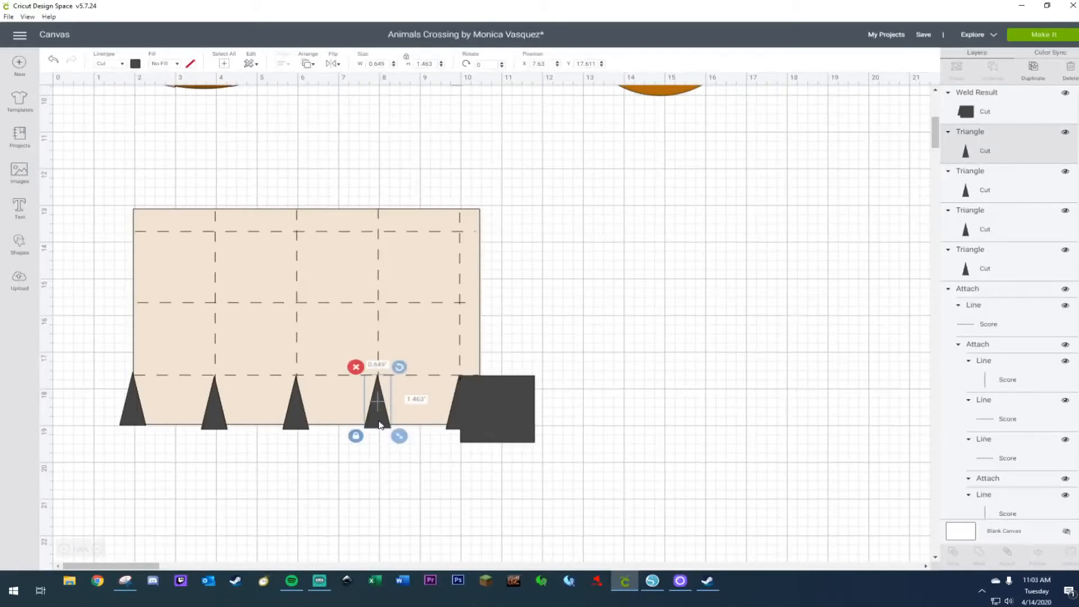
key("ctrl+d")
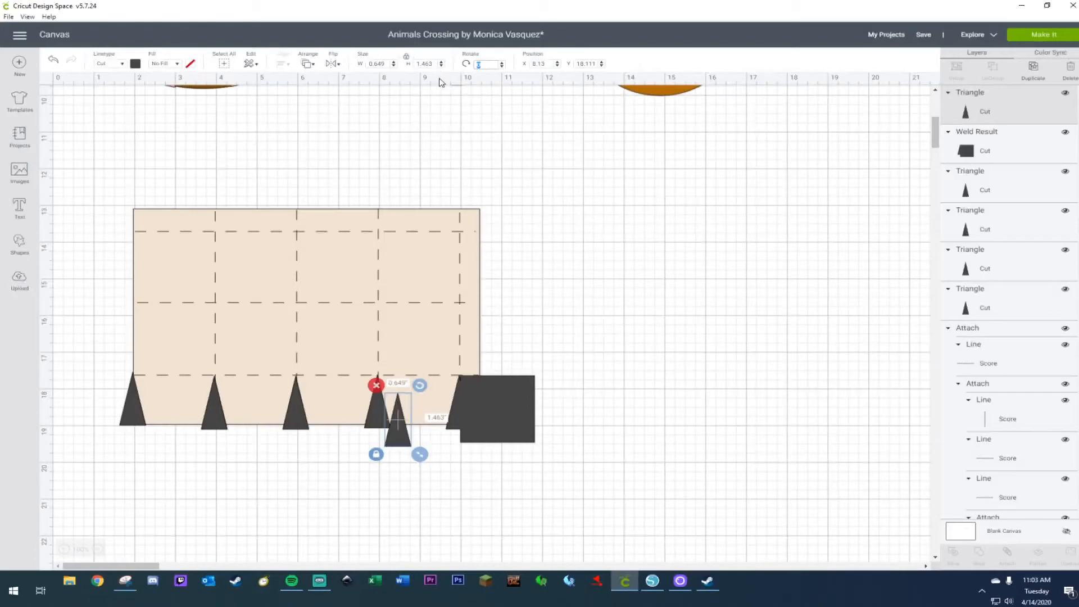
type("90")
key("Return")
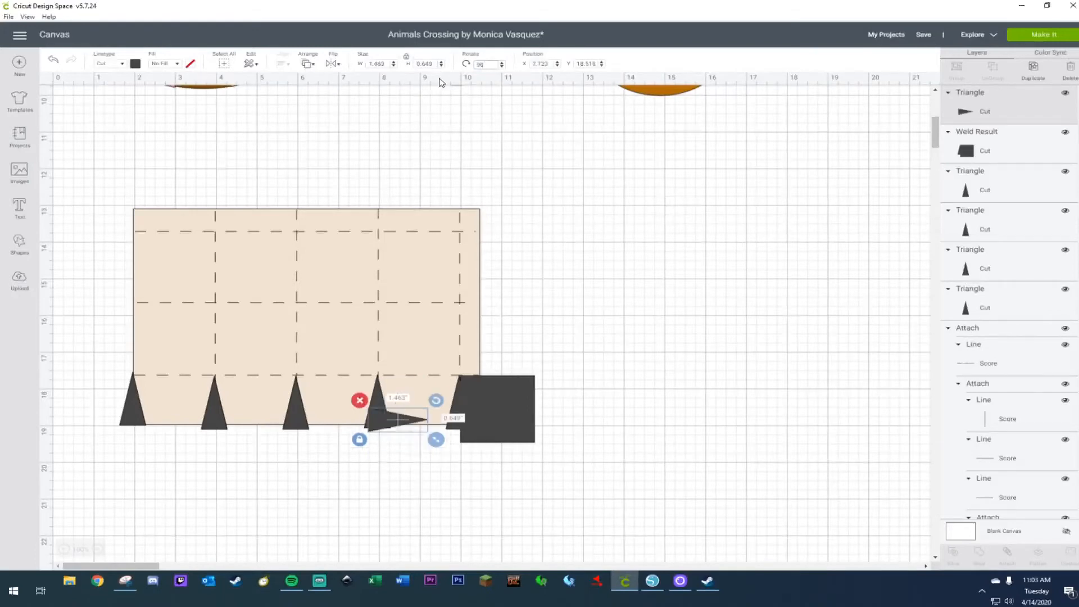
left_click(331, 64)
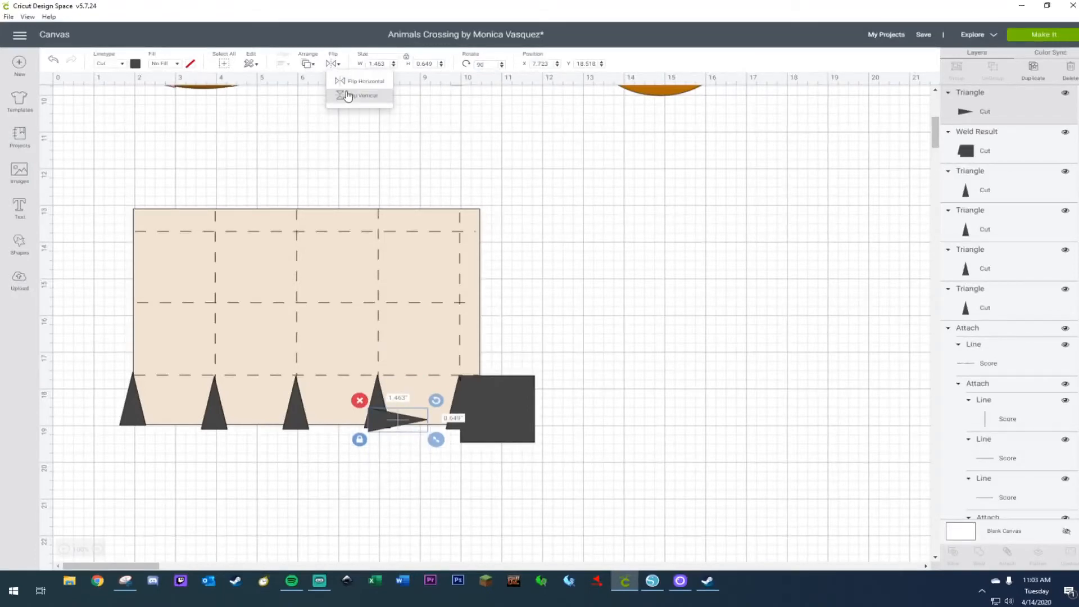
left_click(348, 83)
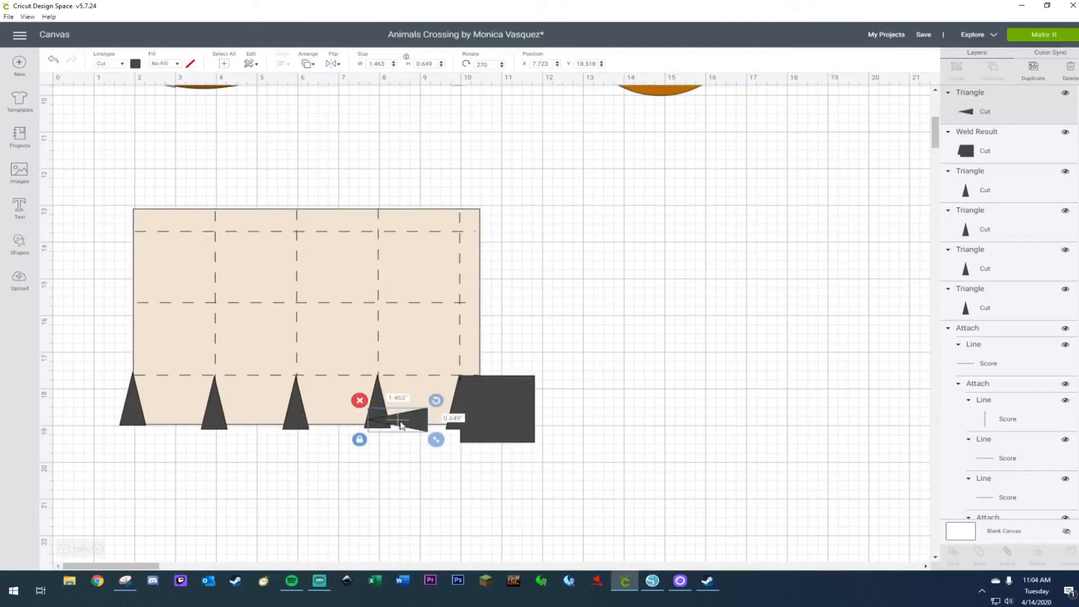
left_click_drag(428, 425, 518, 380)
Weld the sideways triangle to the corner shape to give it a slanted upper edge.
left_click(509, 410, "shift")
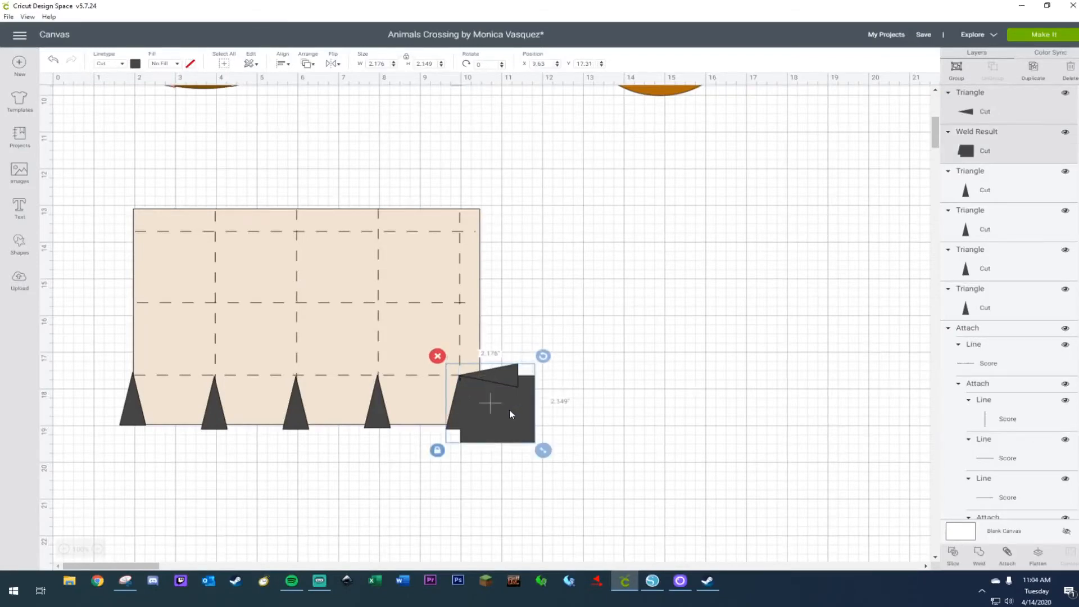
right_click(509, 411)
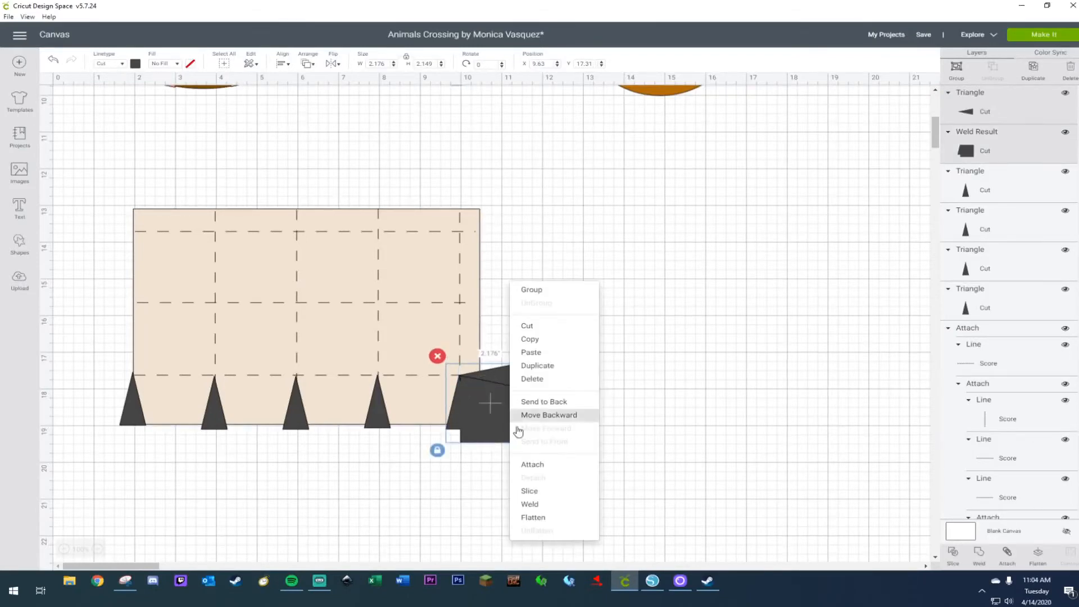
left_click(529, 504)
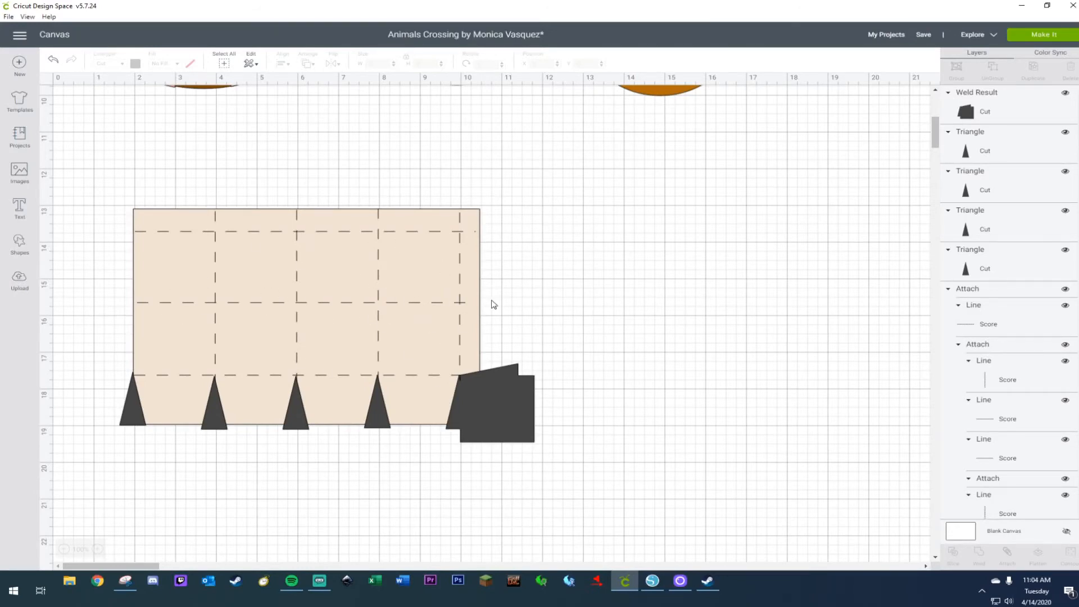
Add a 3.111-inch square, rotate it about 51 degrees, and place it diagonally over the beige piece's upper-right corner.
left_click(20, 244)
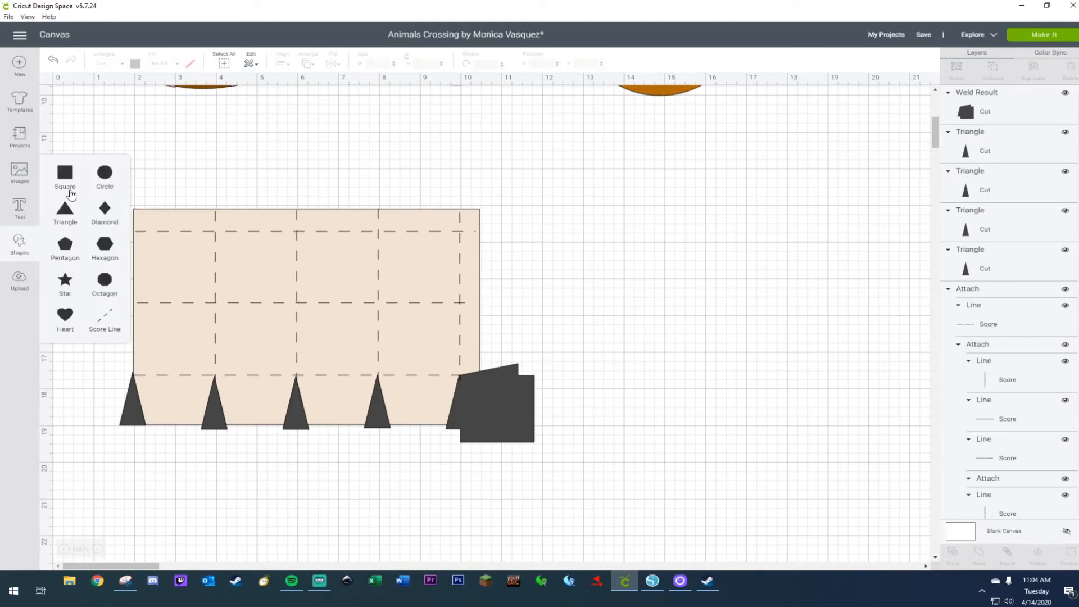
left_click(71, 179)
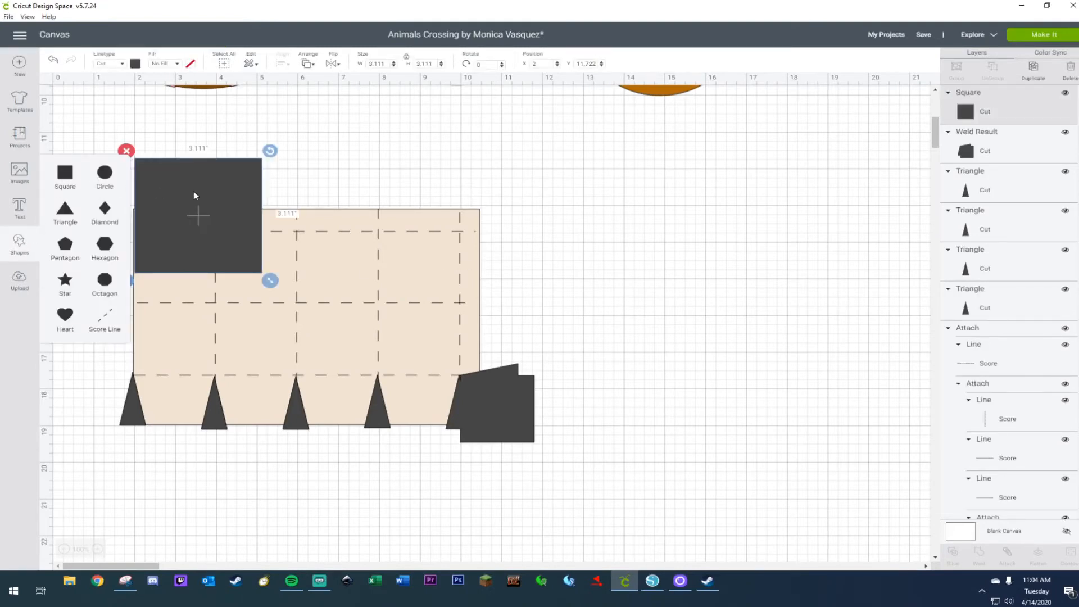
left_click_drag(272, 181, 792, 266)
left_click_drag(672, 255, 532, 207)
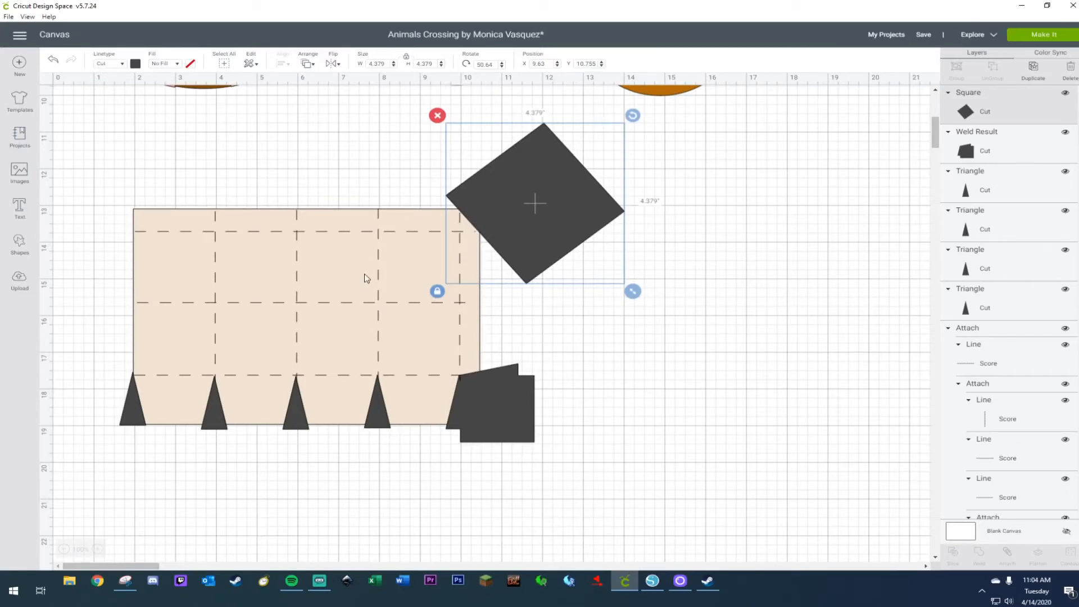
Detach every nested score line from the beige piece so the rectangle is a separate layer.
left_click(289, 265)
right_click(288, 265)
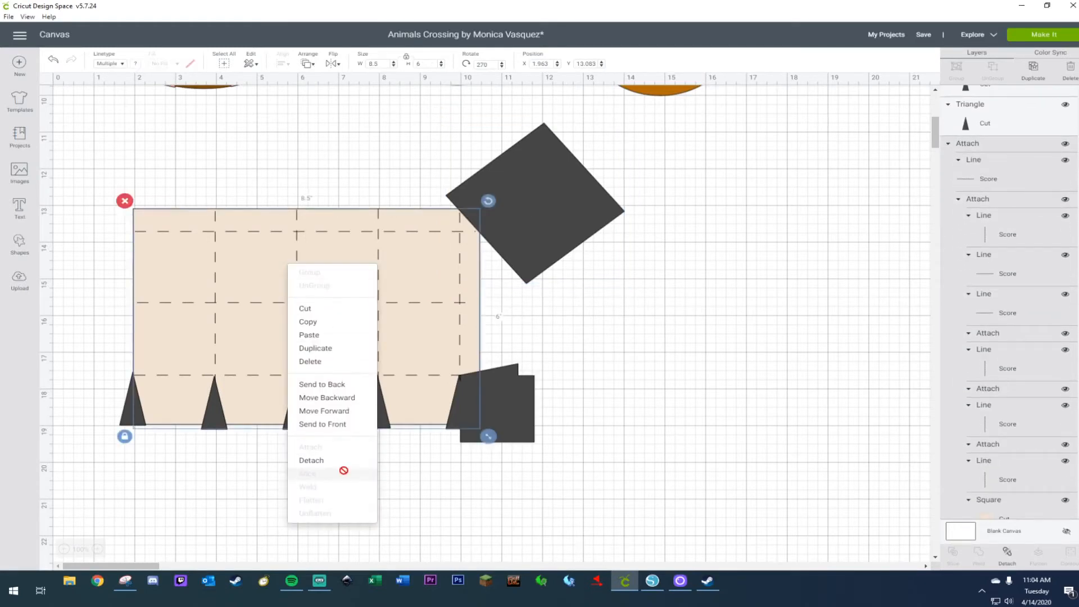
left_click(335, 457)
key("ctrl+z")
right_click(302, 317)
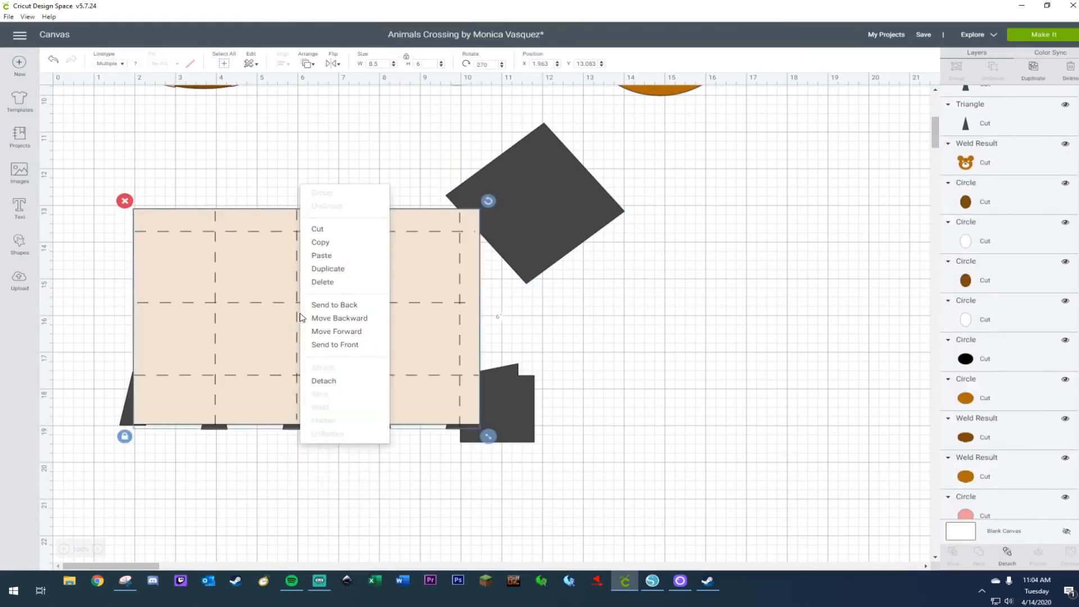
left_click(335, 389)
key("ctrl+z")
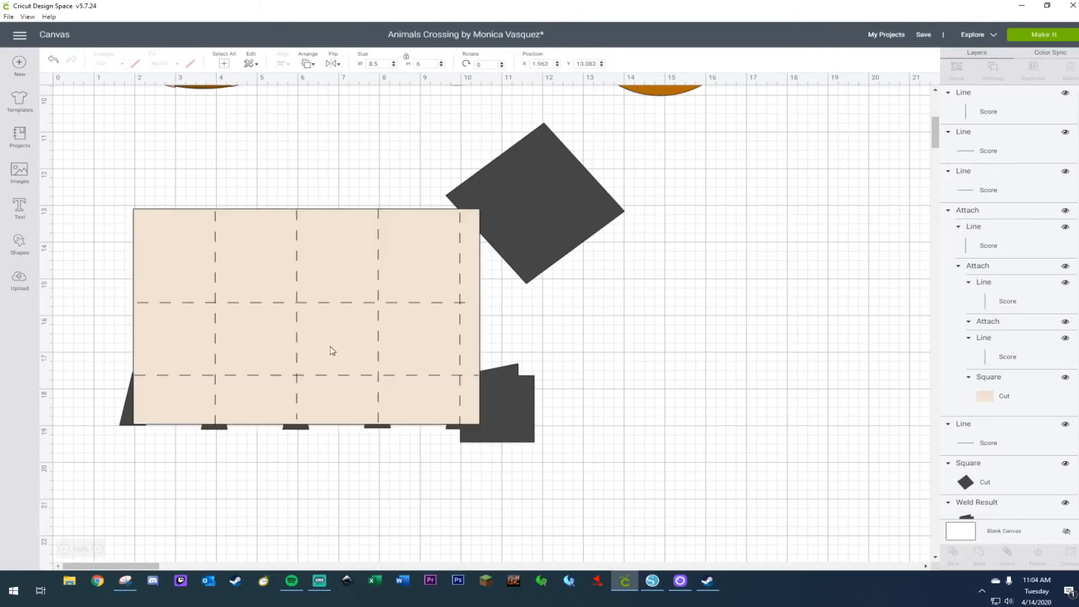
right_click(331, 351)
left_click(353, 416)
key("ctrl+z")
right_click(332, 354)
left_click(353, 415)
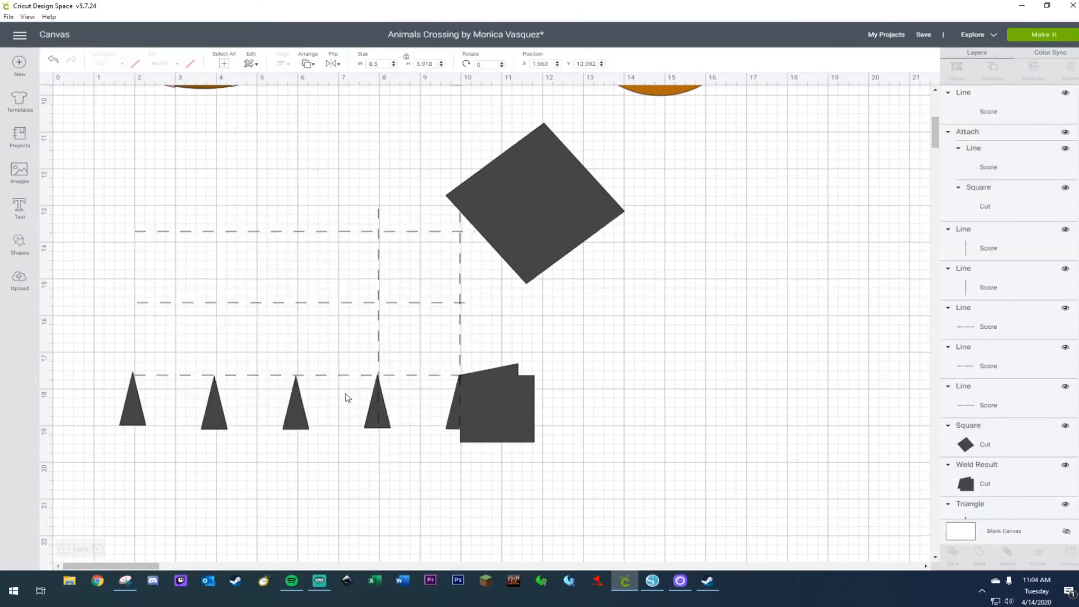
key("ctrl+z")
right_click(337, 368)
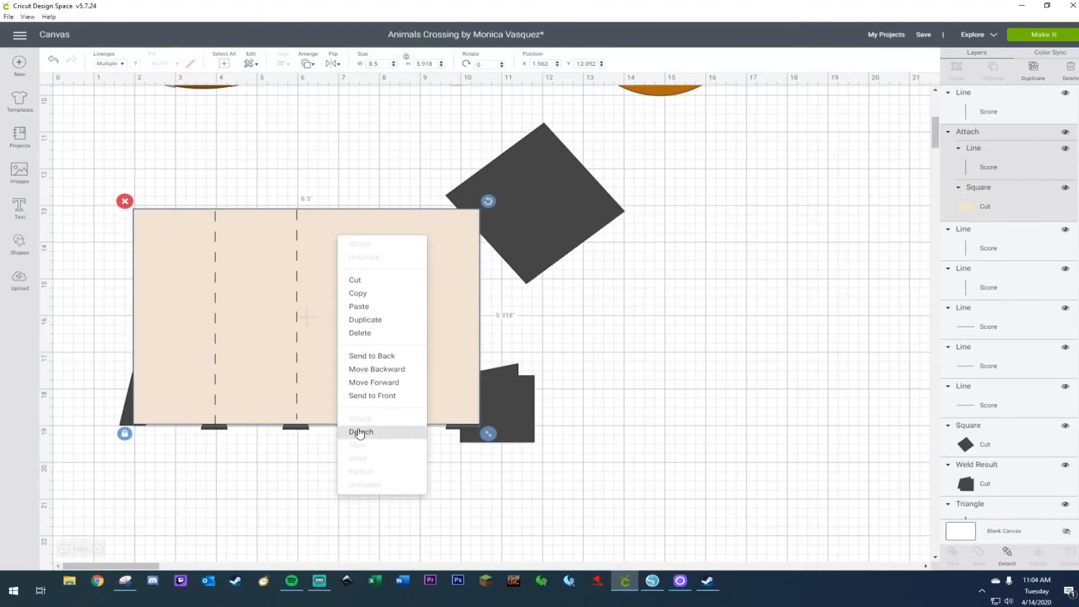
left_click(359, 432)
right_click(353, 390)
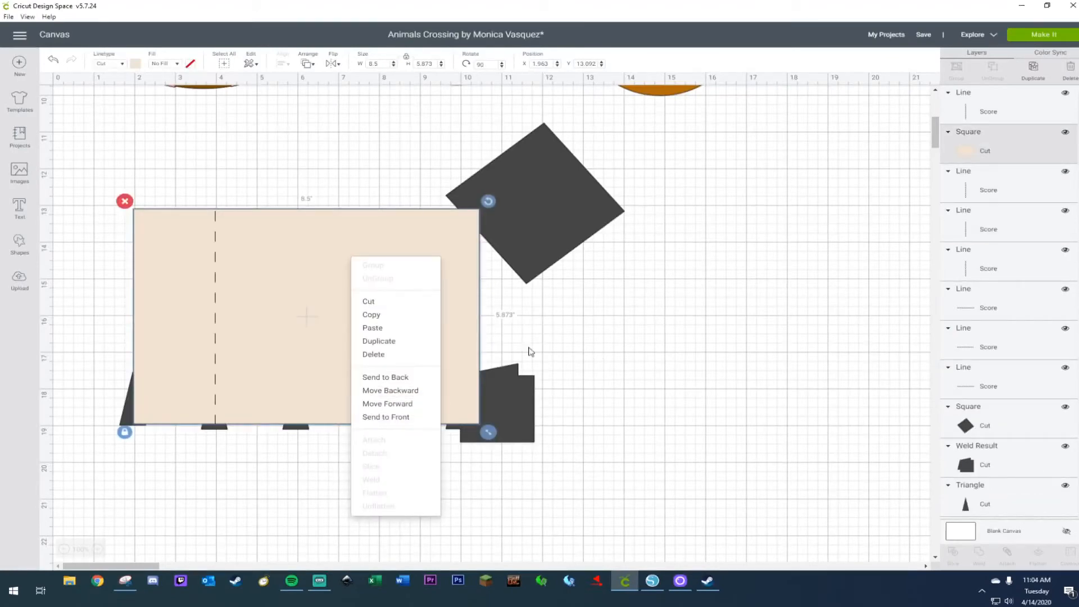
left_click(301, 328)
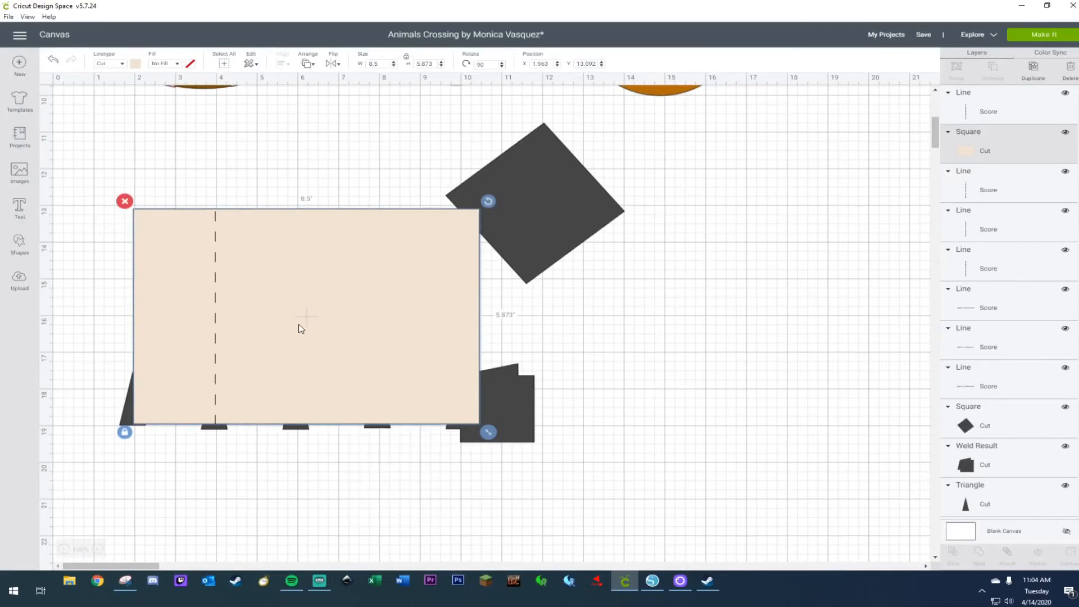
Send the beige rectangle to the back, behind its score lines and the dark shapes.
left_click(216, 281)
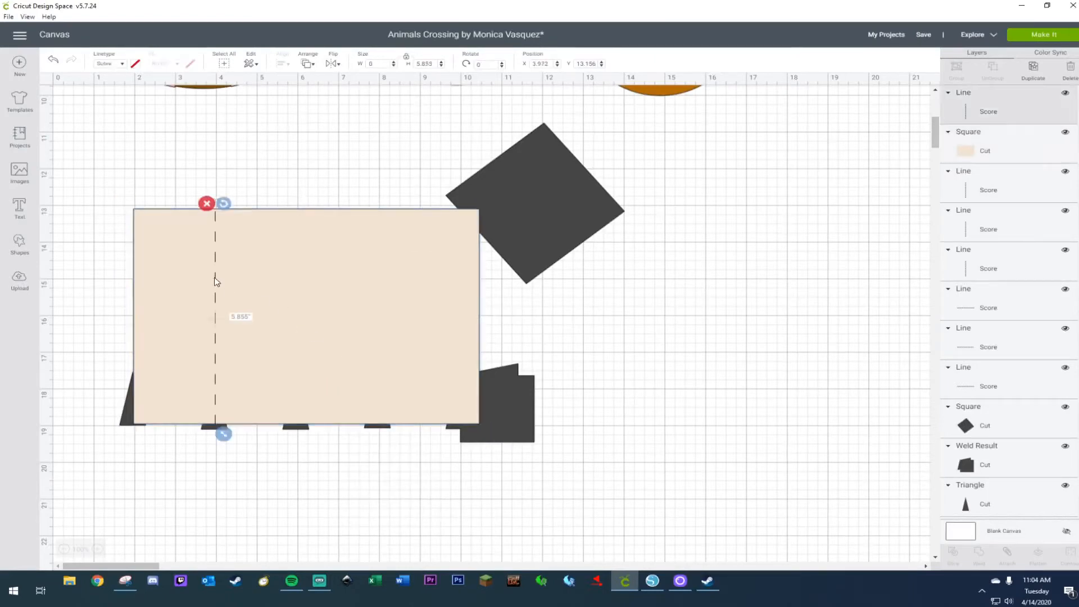
right_click(253, 279)
left_click(279, 397)
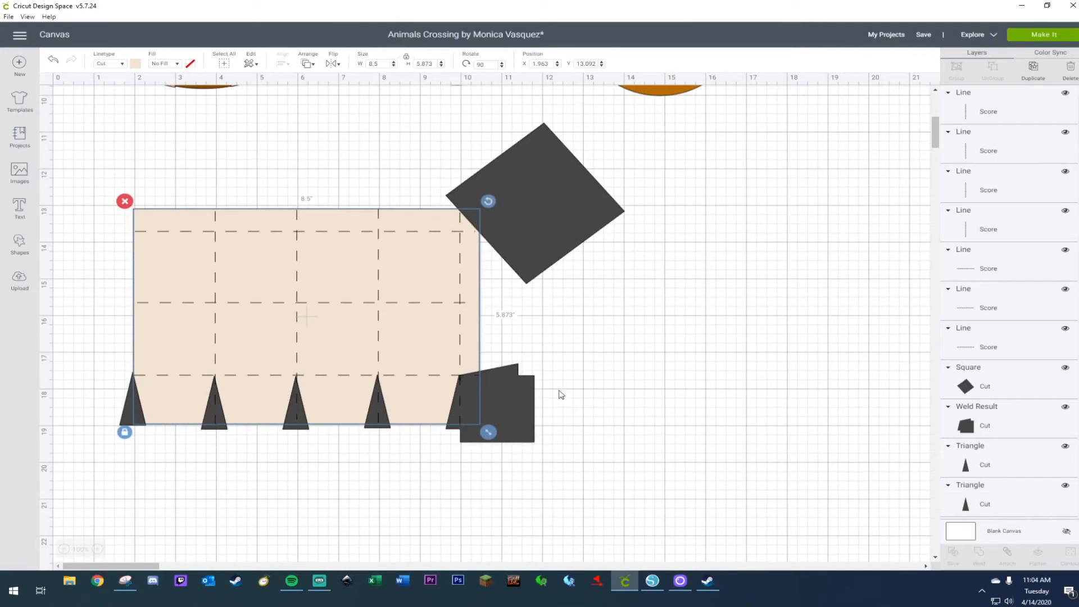
left_click(637, 389)
Weld the rotated square, the corner shape and the bottom-edge triangles together as one cutting shape.
left_click(565, 201)
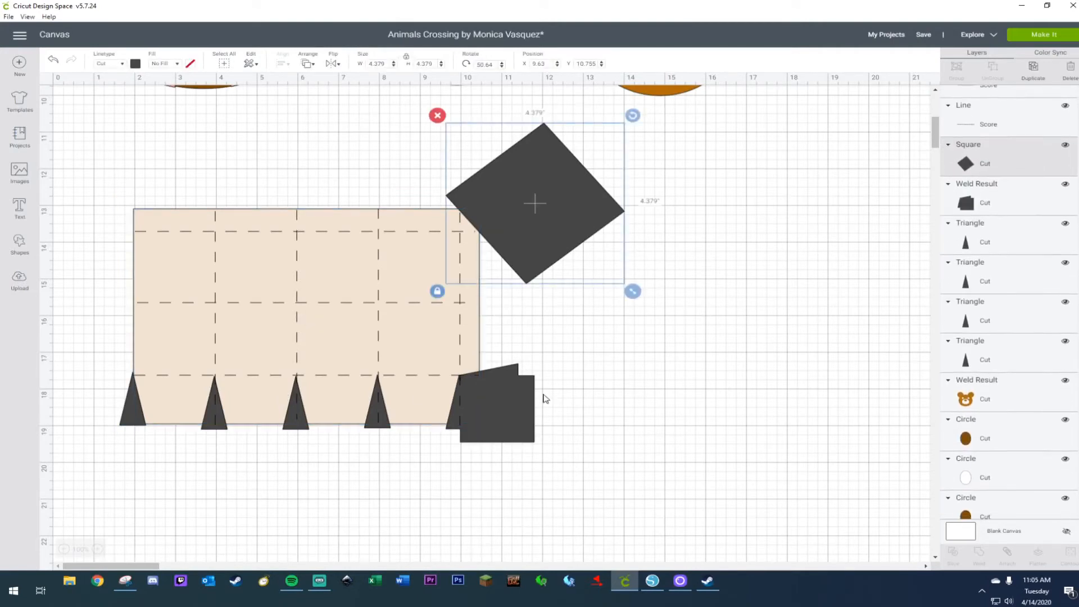
left_click(506, 428, "shift")
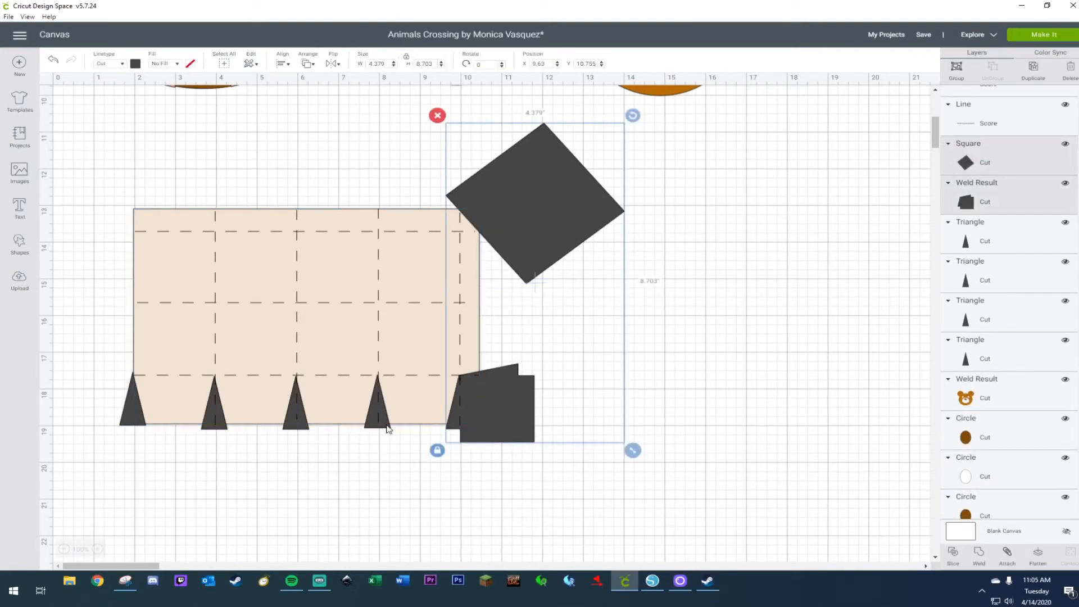
left_click(382, 424, "shift")
left_click(303, 426, "shift")
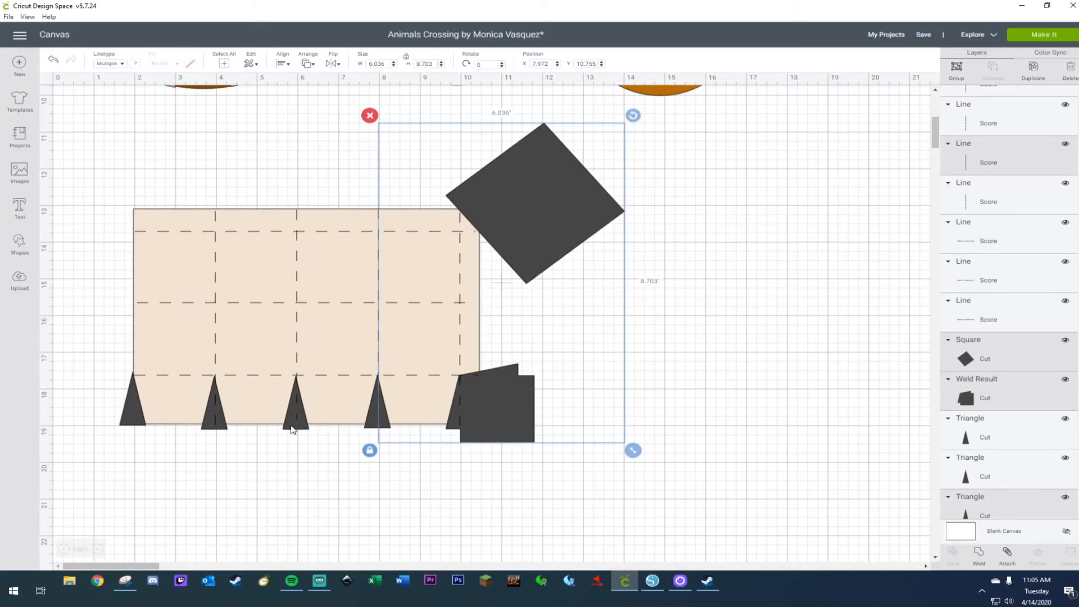
left_click(224, 430, "shift")
left_click(140, 427, "shift")
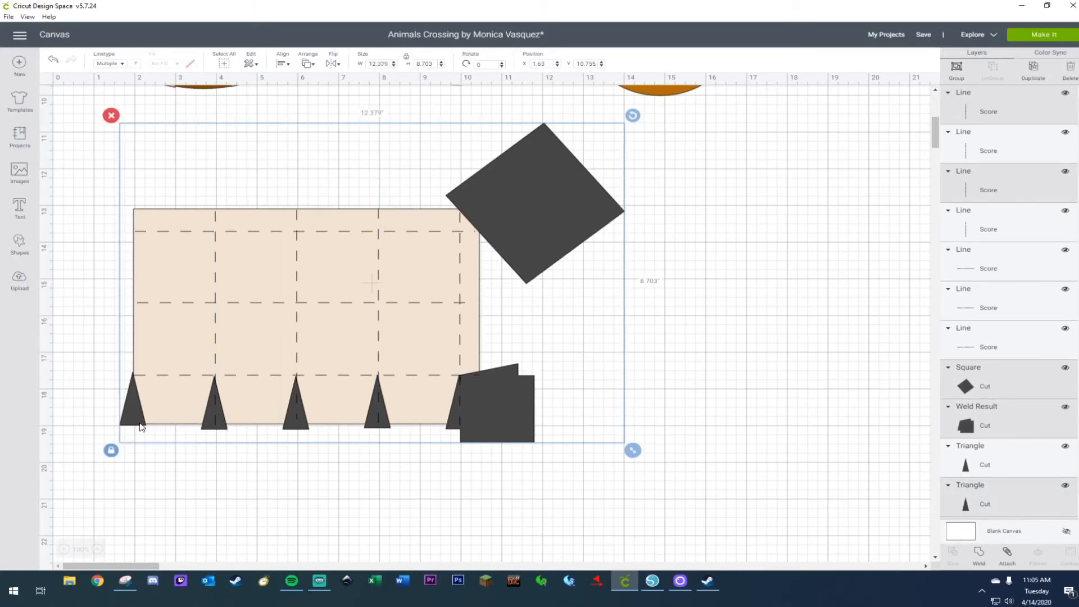
right_click(552, 228)
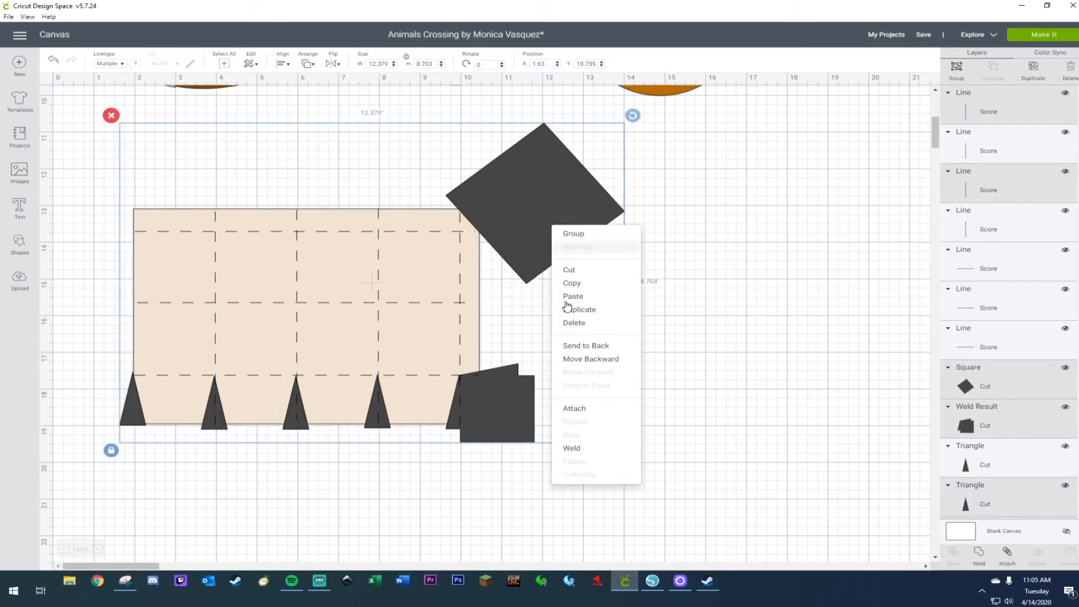
left_click(579, 452)
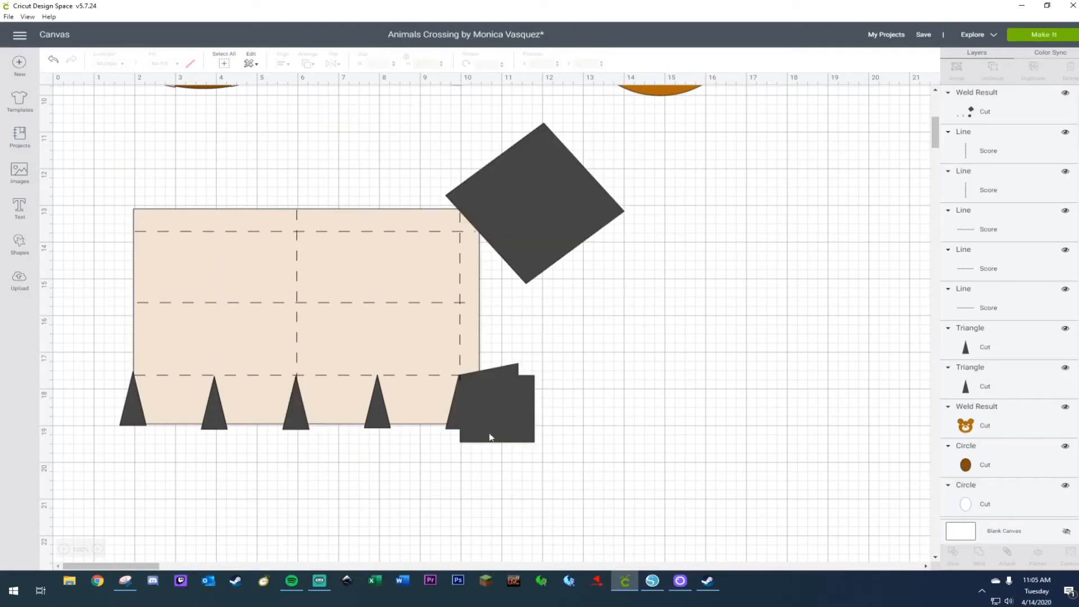
Shift the welded shape to check which triangles are joined to it, and undo the move.
left_click(371, 426)
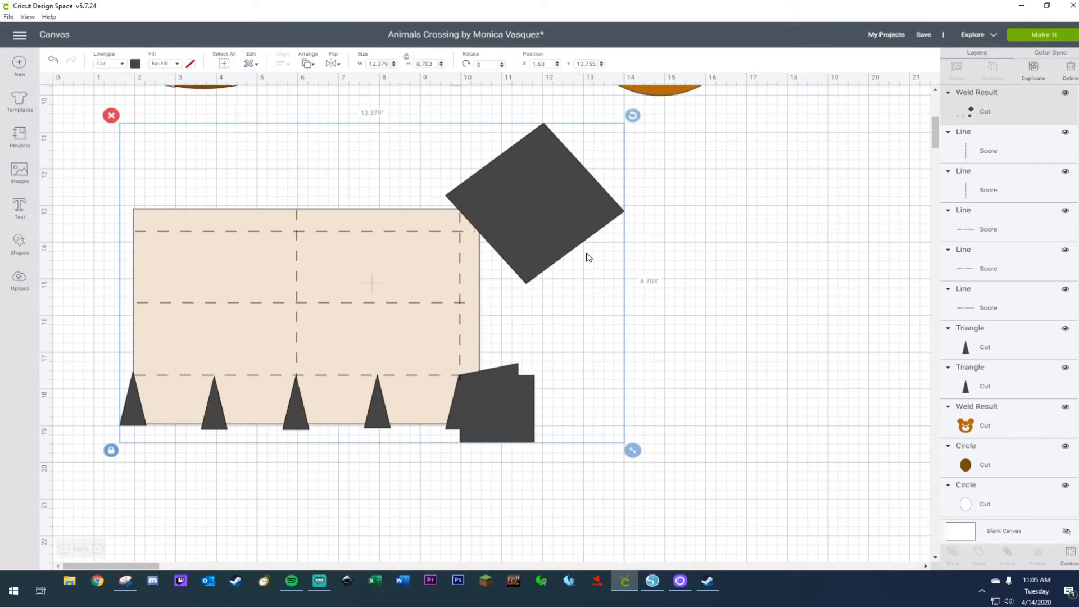
left_click_drag(545, 232, 561, 251)
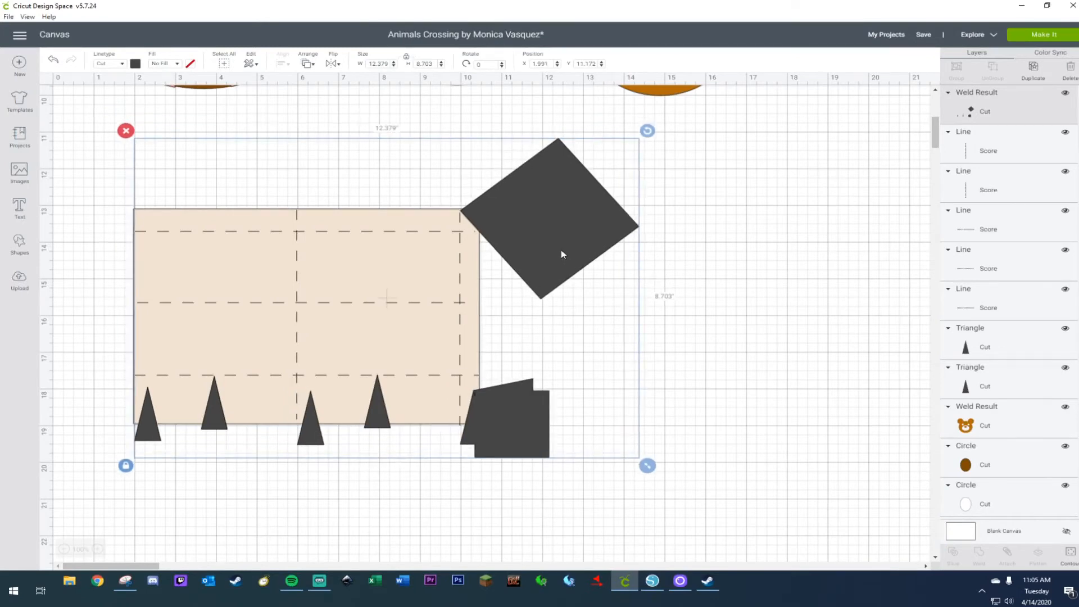
left_click(54, 61)
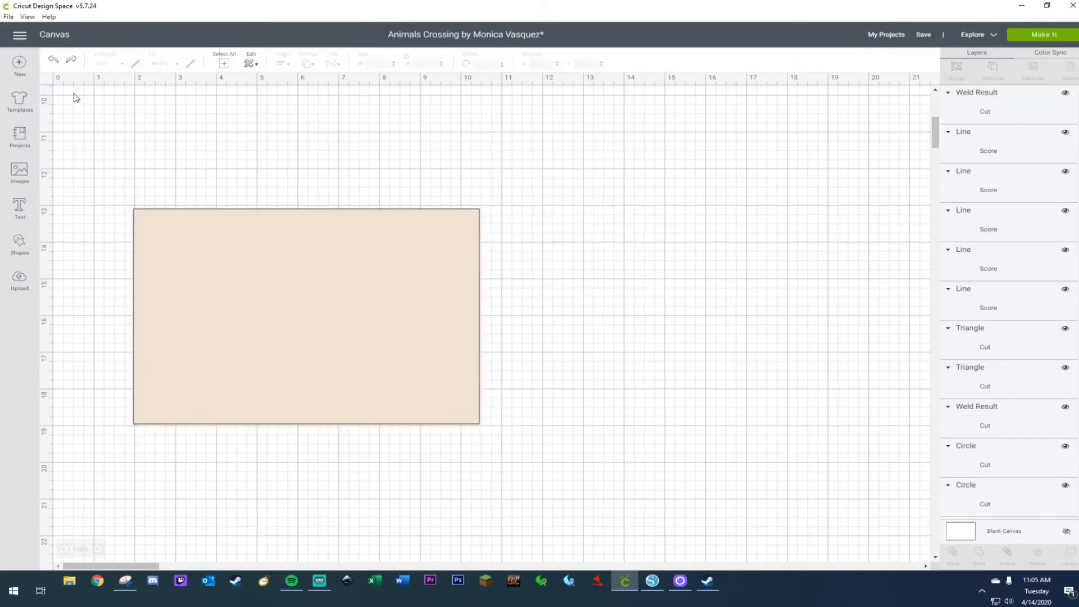
Weld the two remaining separate triangles to the dark welded shape.
left_click(218, 412)
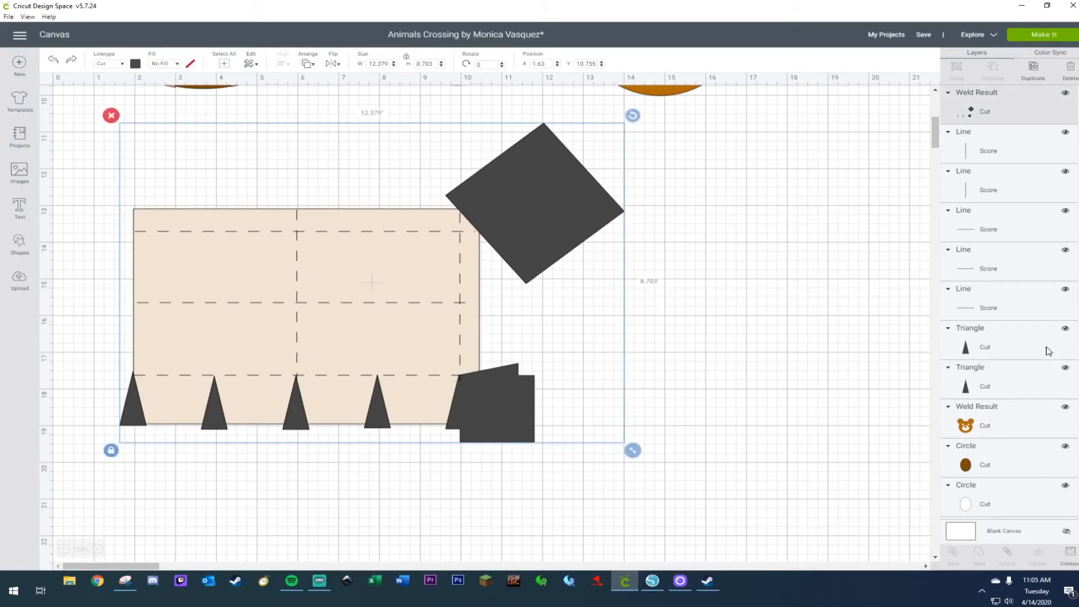
left_click(1028, 359)
left_click(1007, 376, "shift")
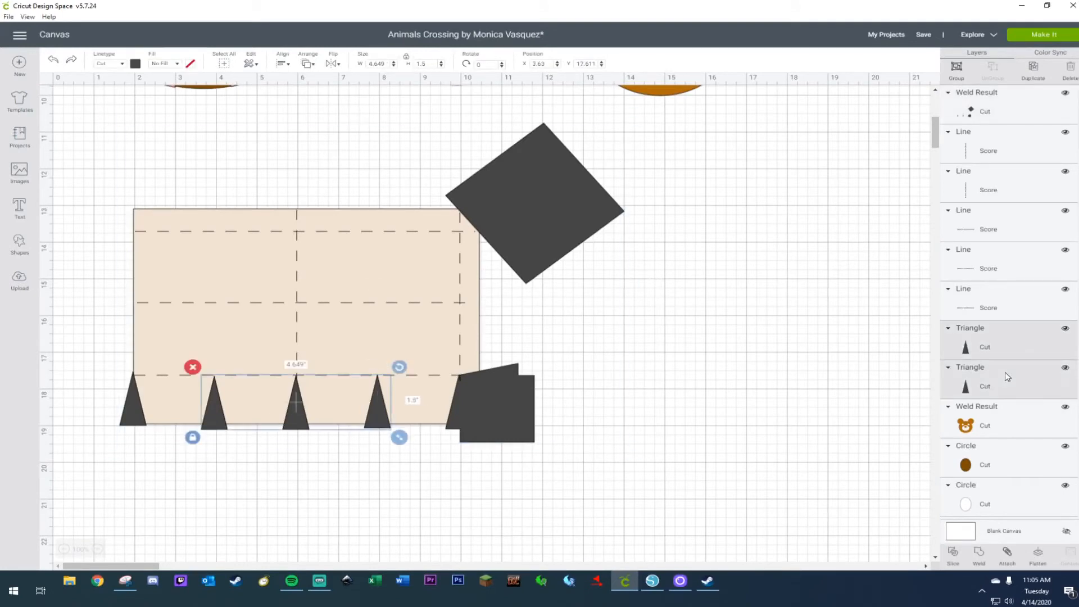
left_click(551, 188, "shift")
right_click(552, 188)
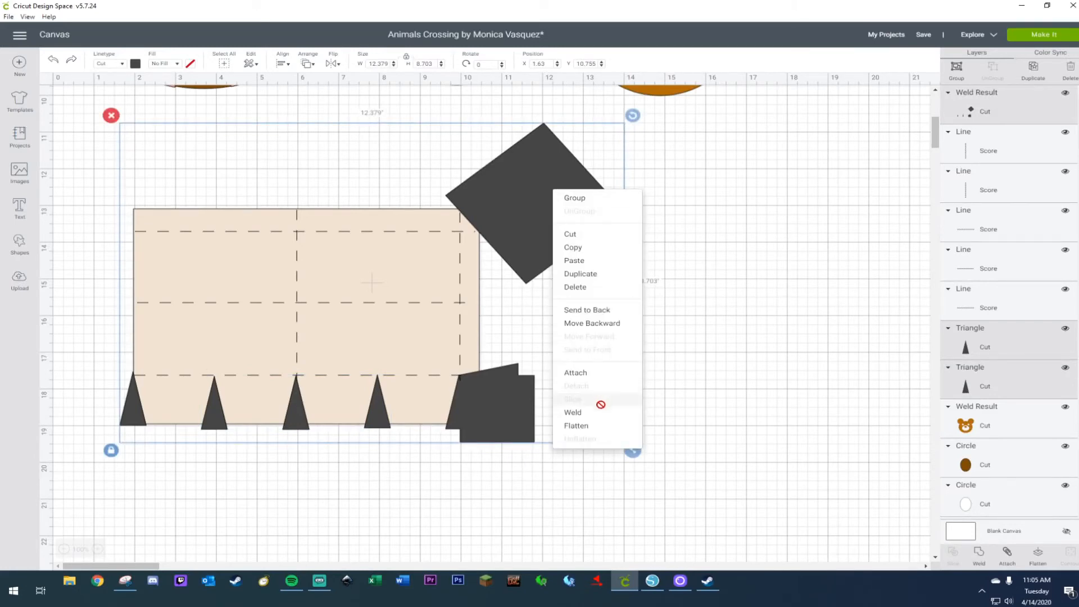
left_click(599, 413)
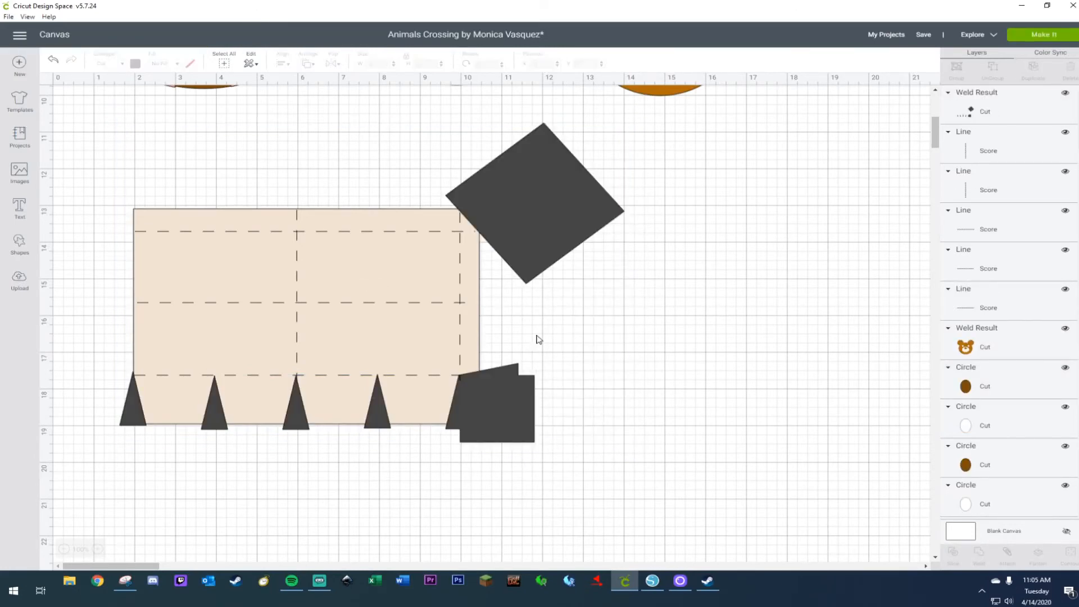
left_click(524, 207)
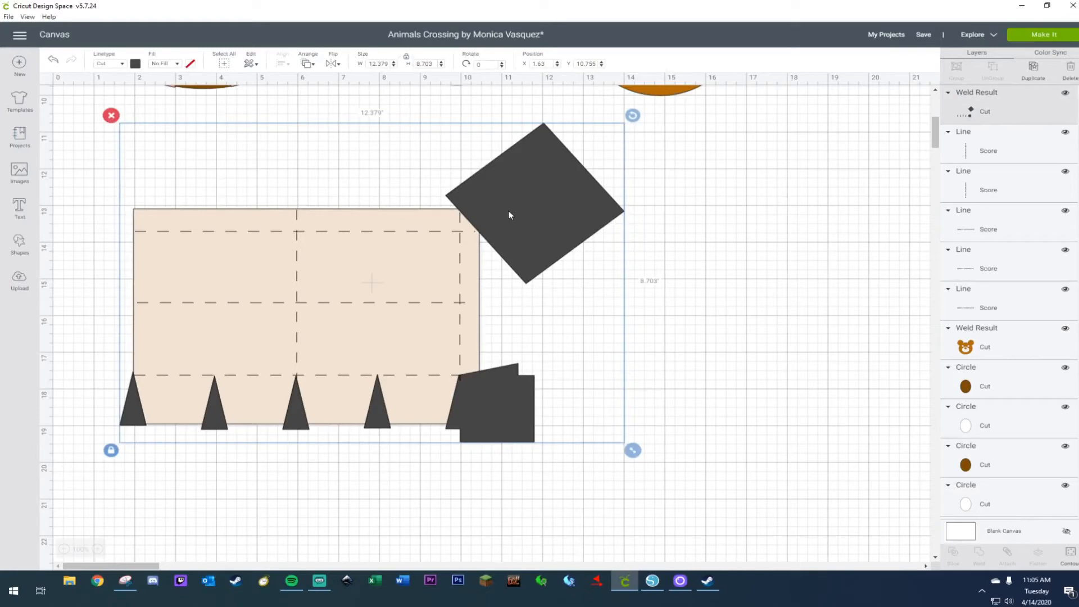
left_click(113, 175)
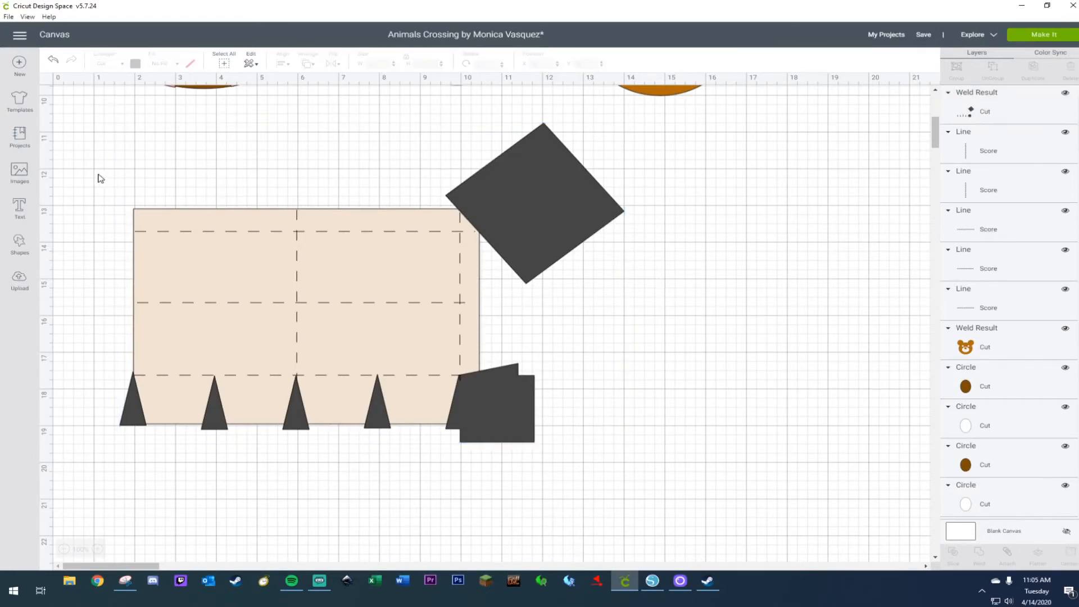
Slice the beige rectangle with the welded dark shape.
left_click(150, 220)
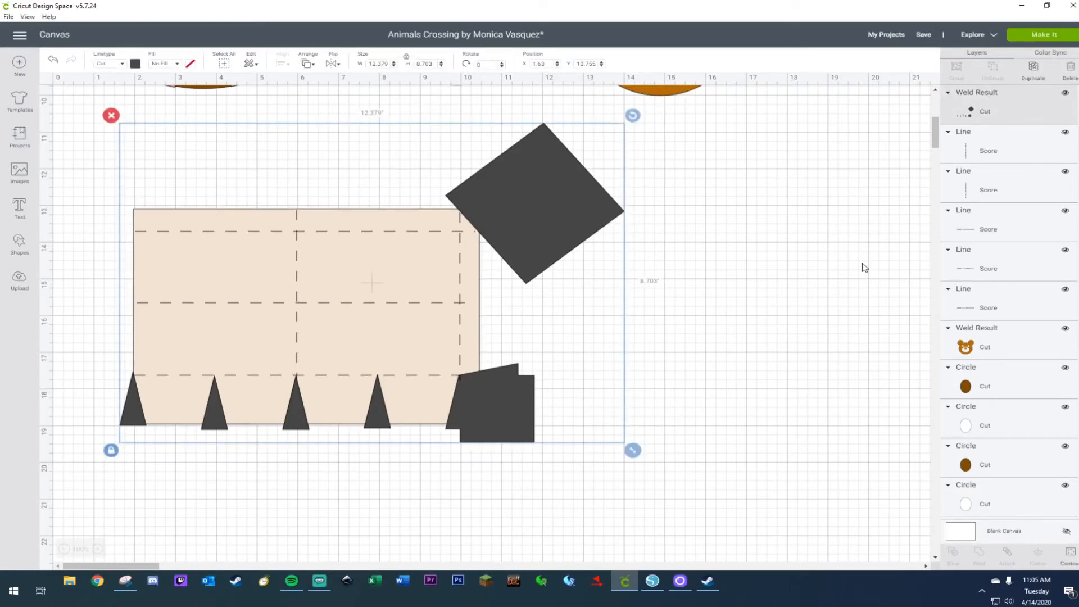
scroll(865, 267, "up", 2)
scroll(1023, 156, "down", 5)
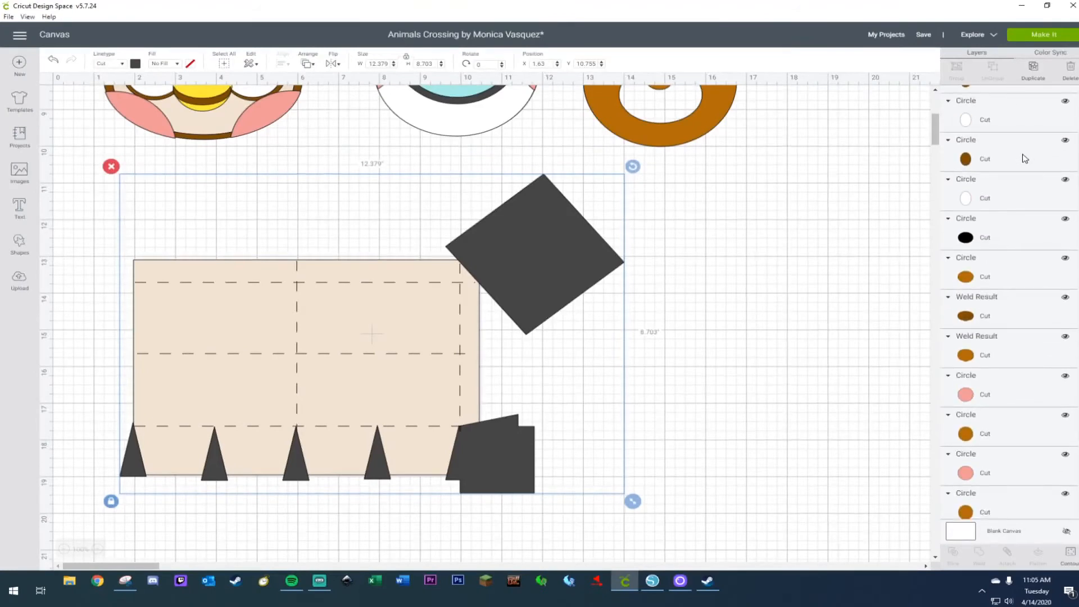
scroll(1023, 157, "down", 8)
scroll(1023, 158, "down", 8)
scroll(1023, 158, "down", 3)
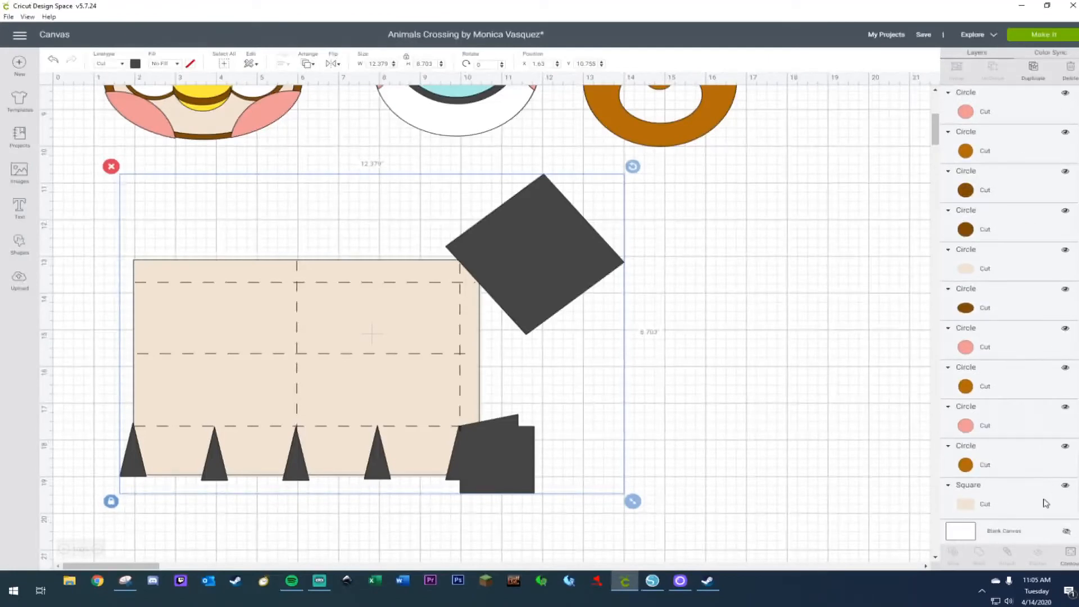
left_click(1022, 506)
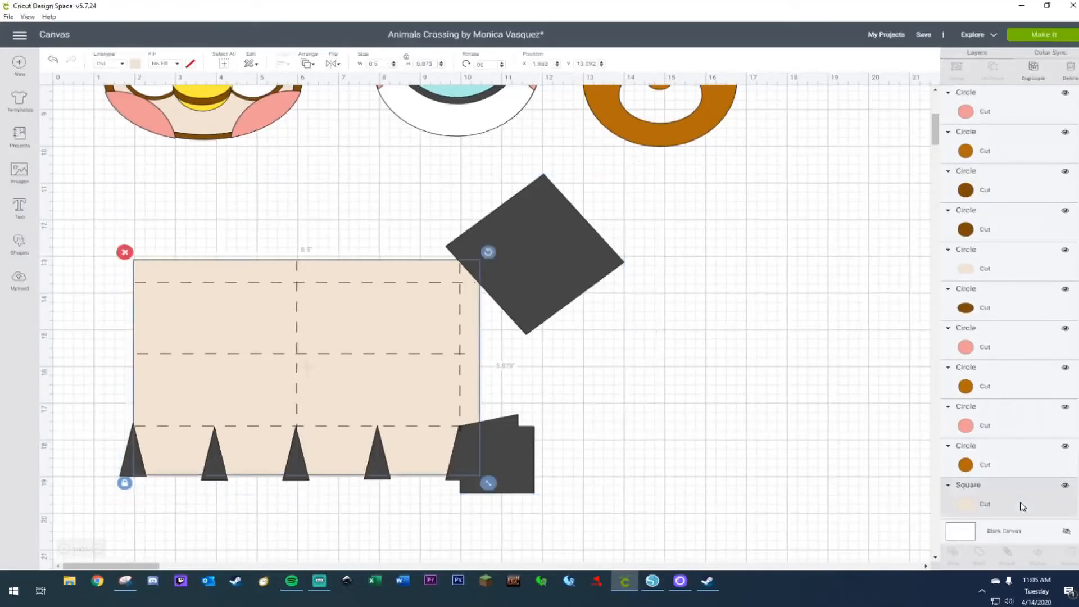
left_click(559, 235, "shift")
right_click(558, 234)
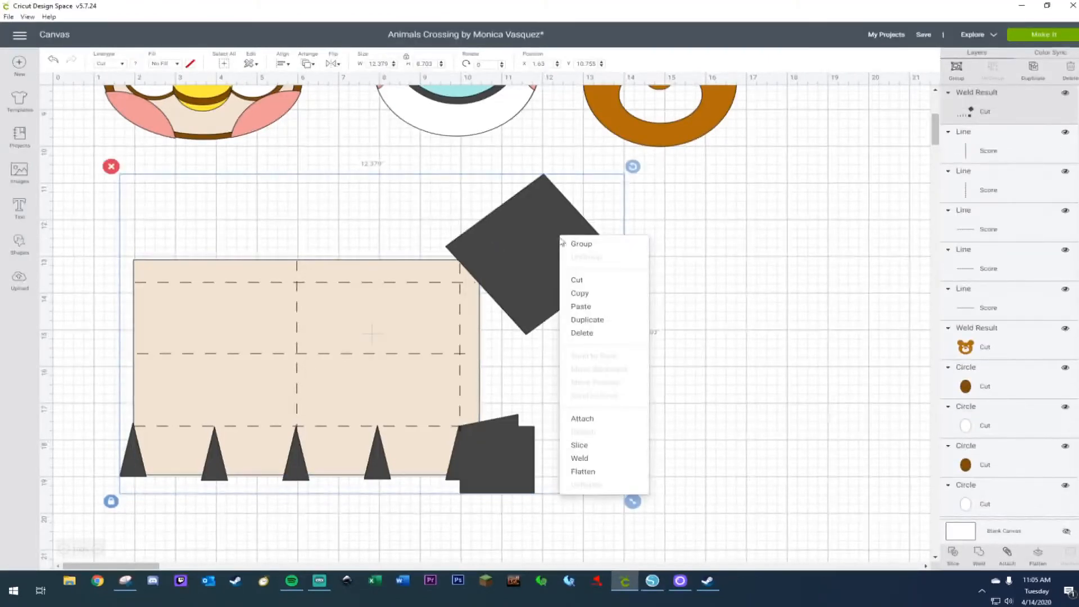
left_click(576, 447)
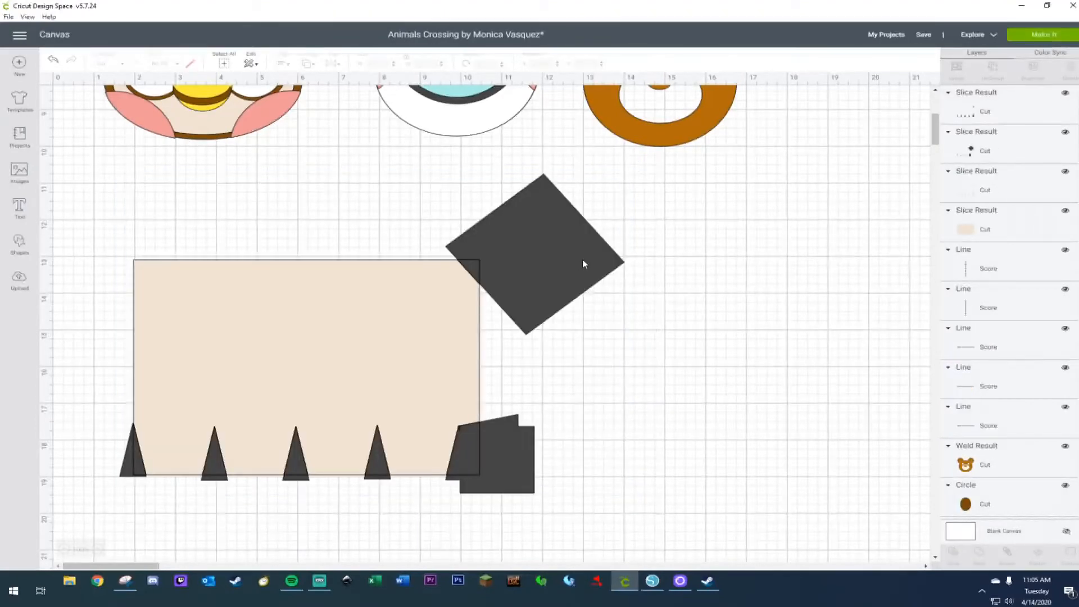
Delete the dark and beige slice leftovers, and send the notched beige piece to the back behind the score lines.
left_click(582, 259)
key("Delete")
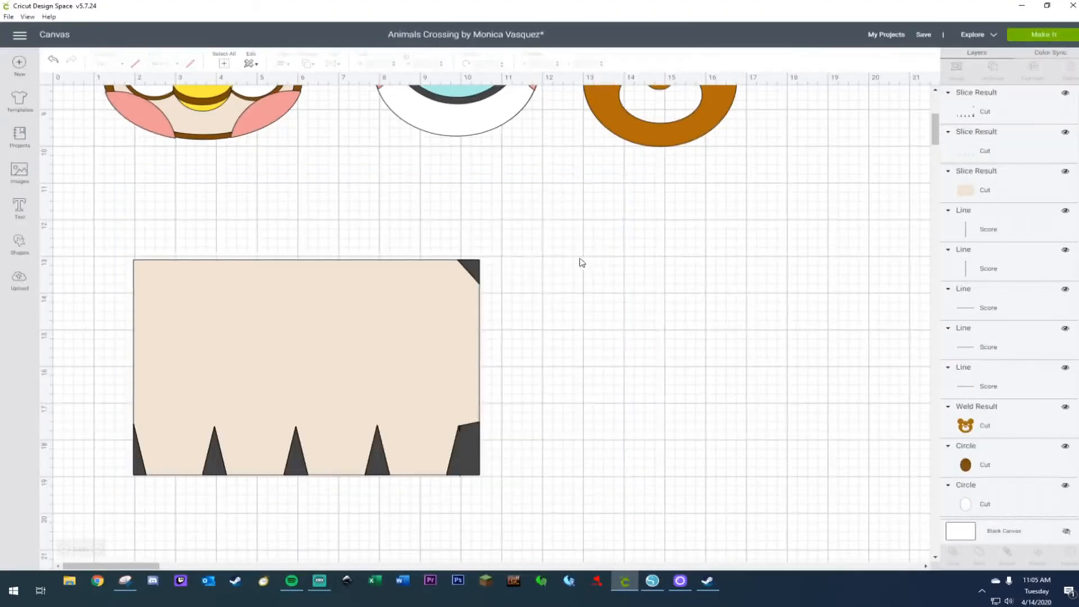
left_click(477, 265)
key("Delete")
left_click(479, 268)
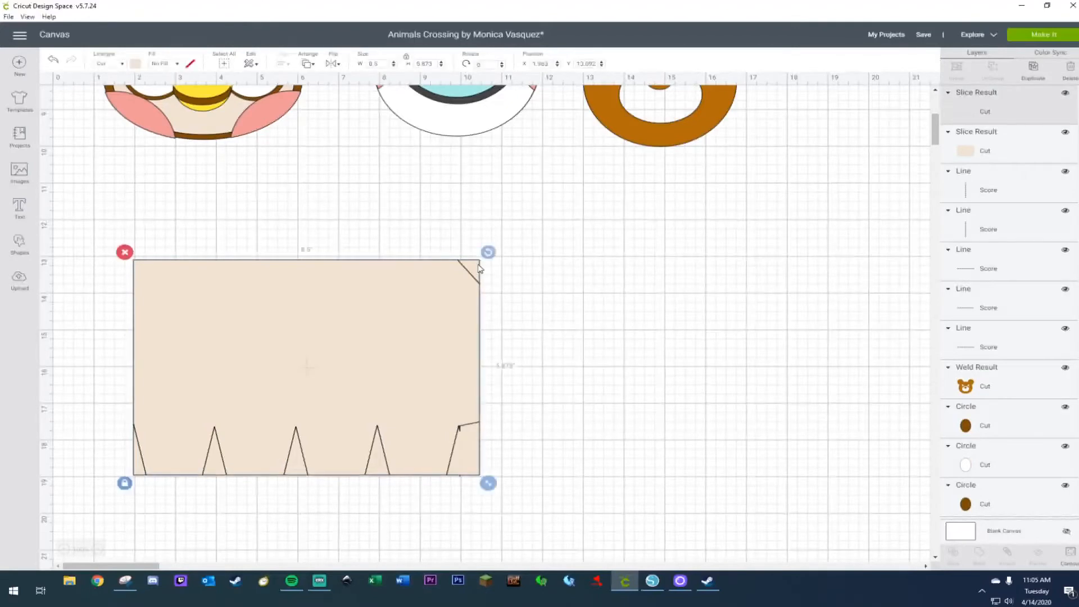
key("Delete")
right_click(457, 296)
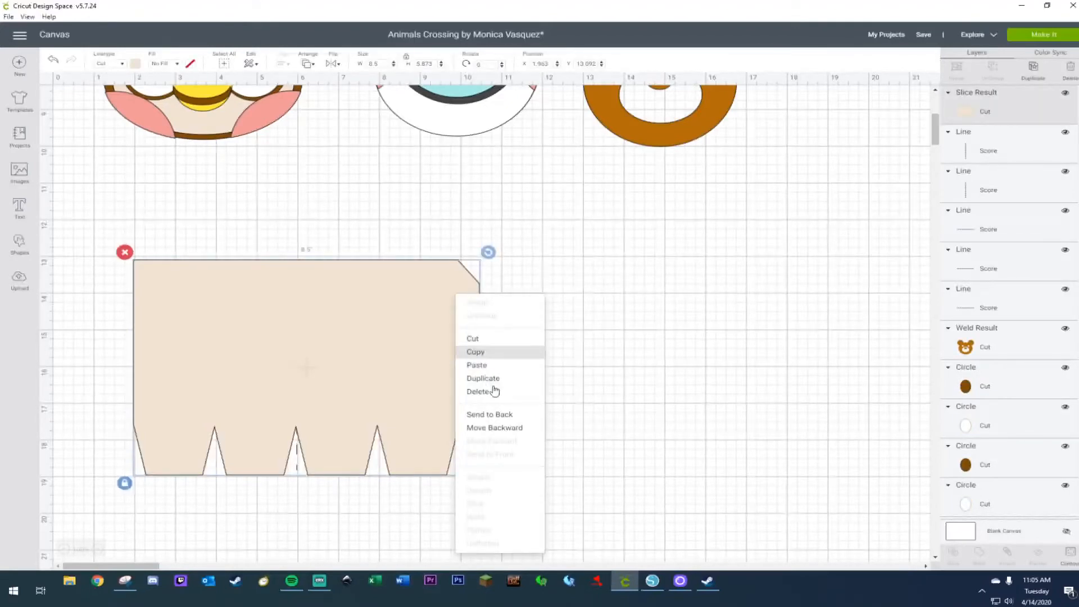
left_click(503, 416)
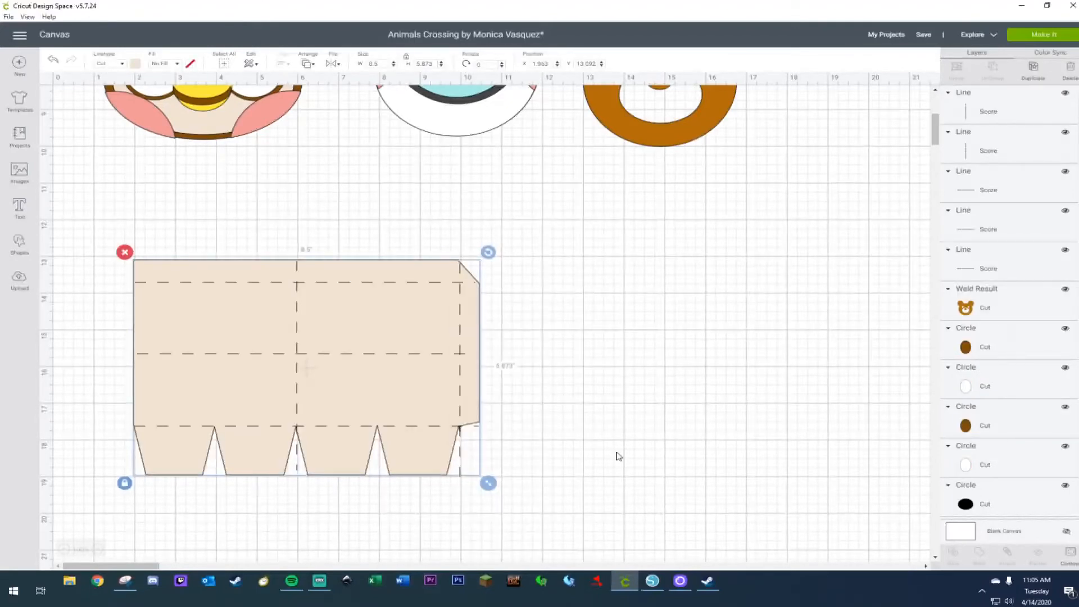
right_click(478, 401)
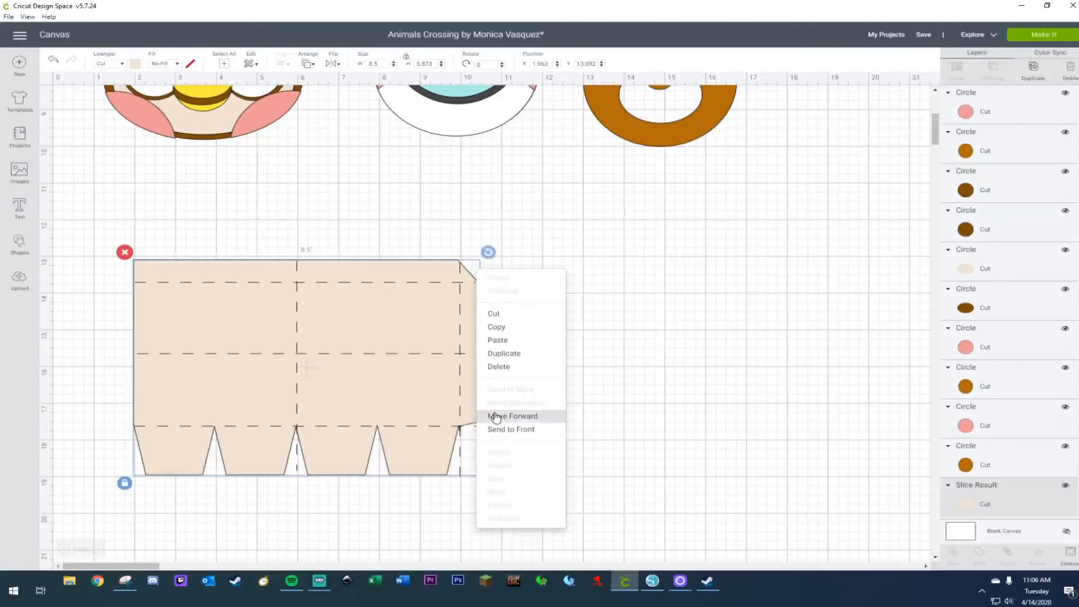
left_click(663, 392)
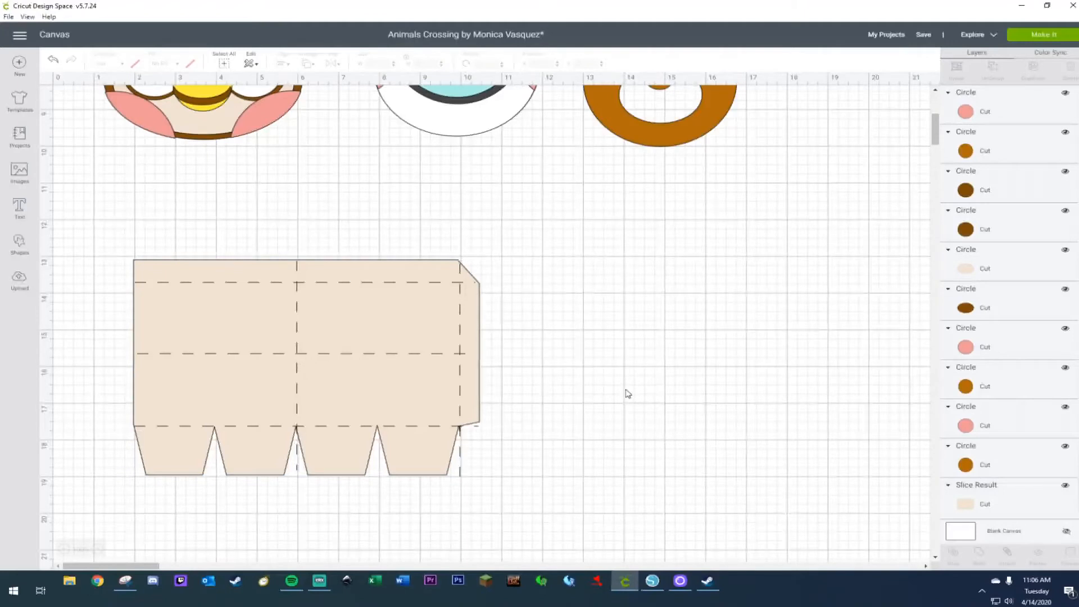
right_click(232, 408)
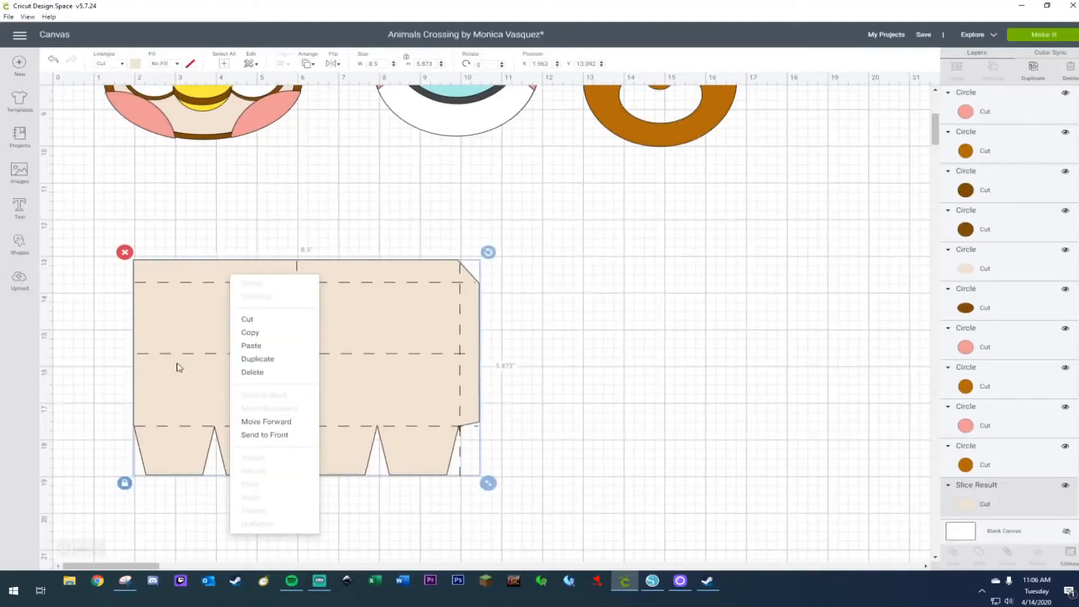
left_click(88, 297)
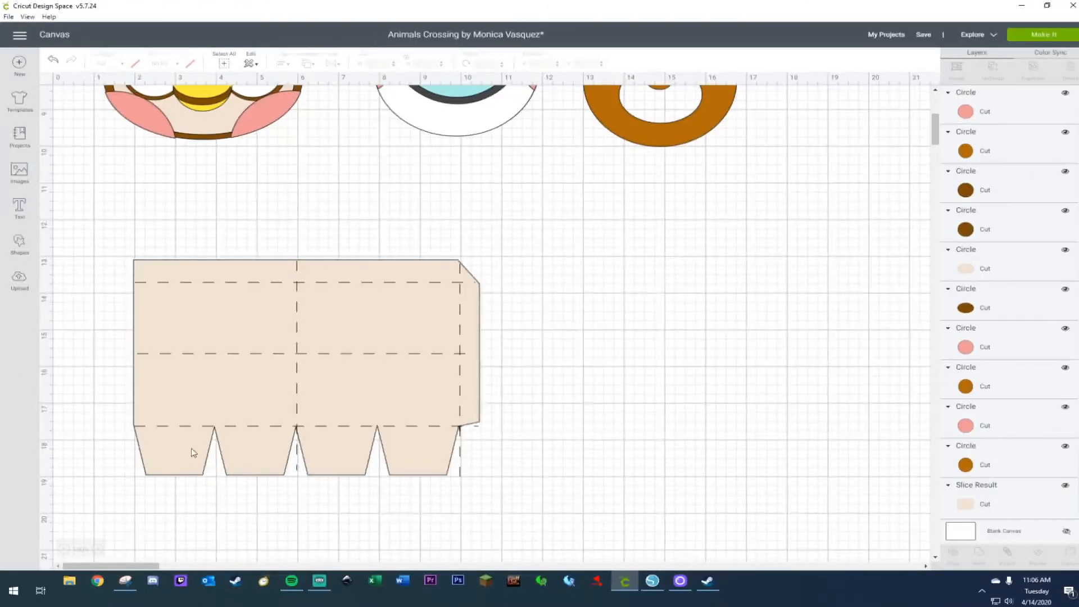
Shorten the vertical score line beside the side tab and the lowest horizontal score line so both end where they meet.
left_click(299, 475)
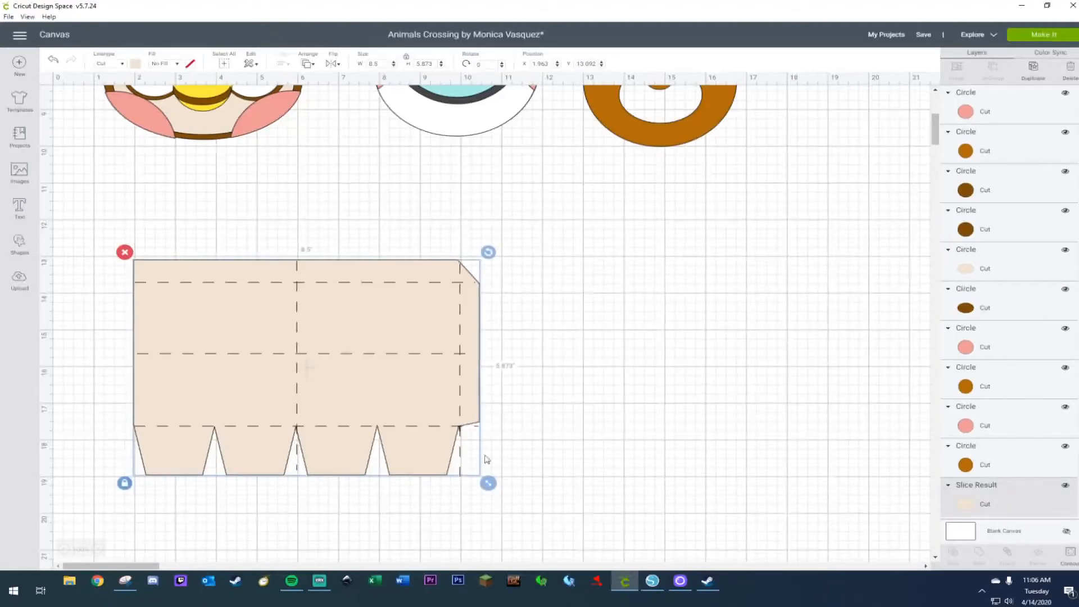
left_click(460, 475)
left_click_drag(464, 486, 459, 431)
left_click(467, 431)
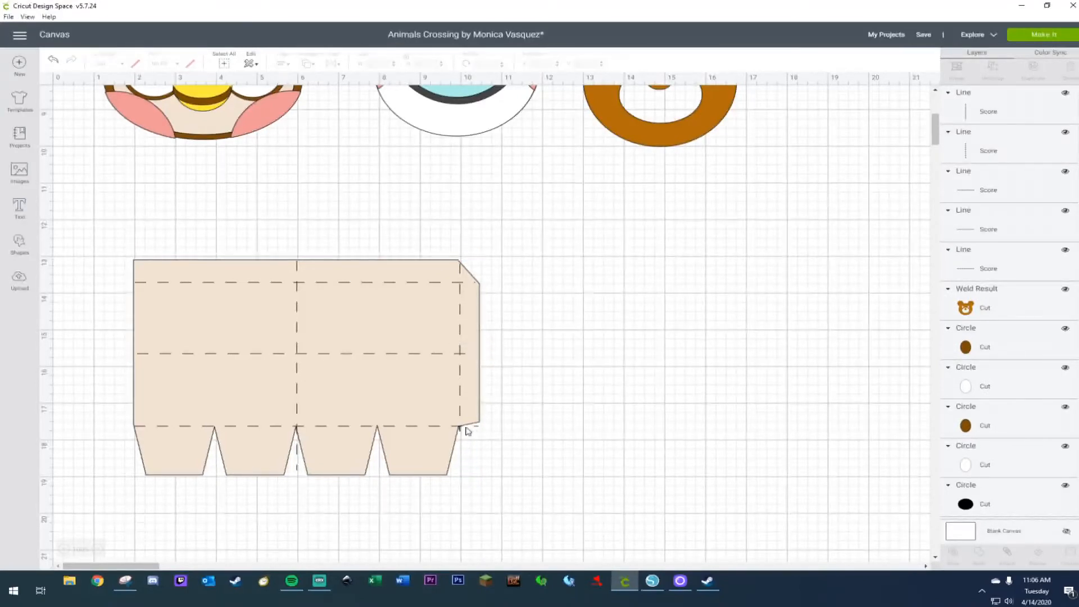
left_click(473, 431)
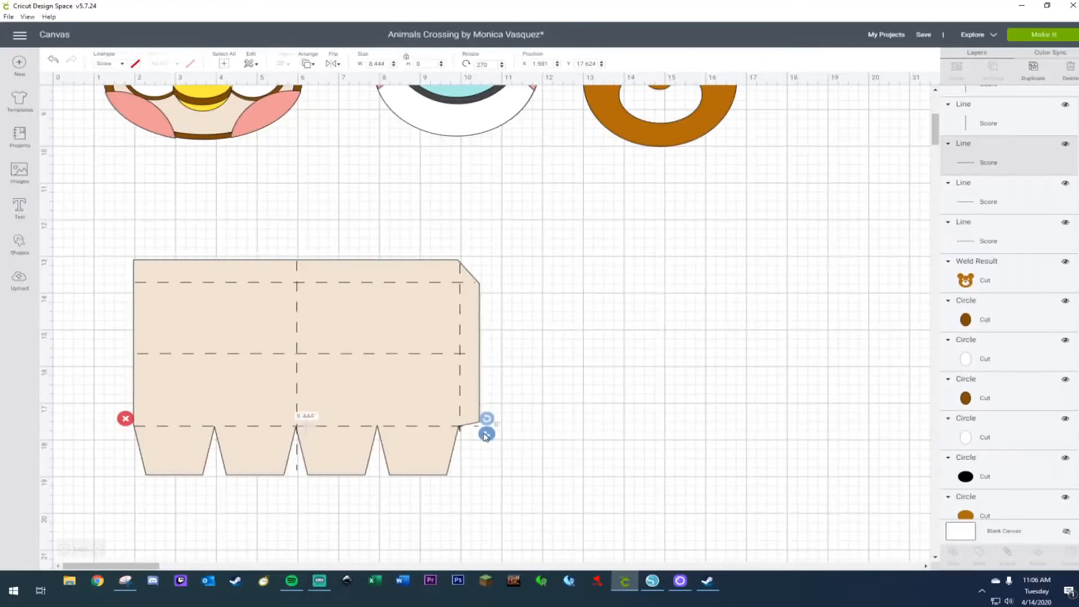
left_click_drag(488, 438, 464, 434)
left_click(306, 486)
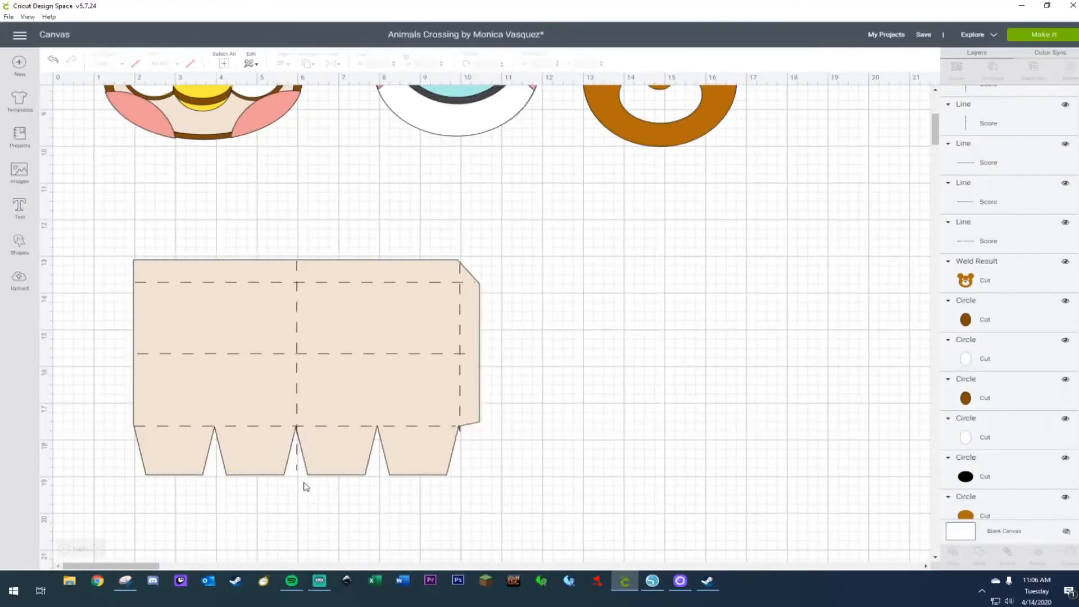
Copy the middle vertical score line to the third flap notch and shorten both lines to just below the lowest horizontal score line.
left_click(297, 470)
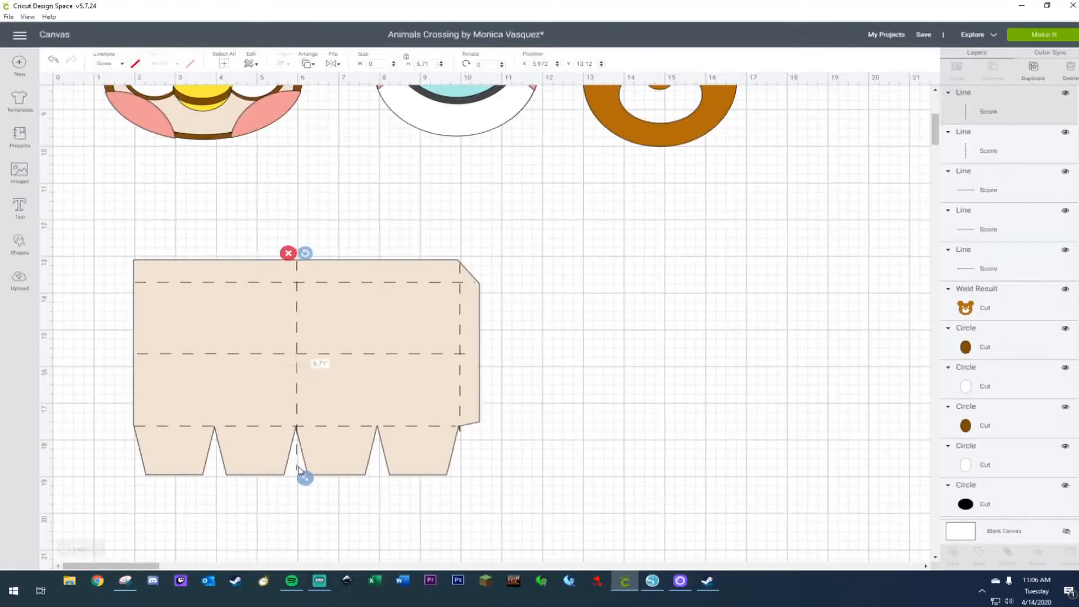
key("ctrl+d")
left_click_drag(318, 487, 380, 468)
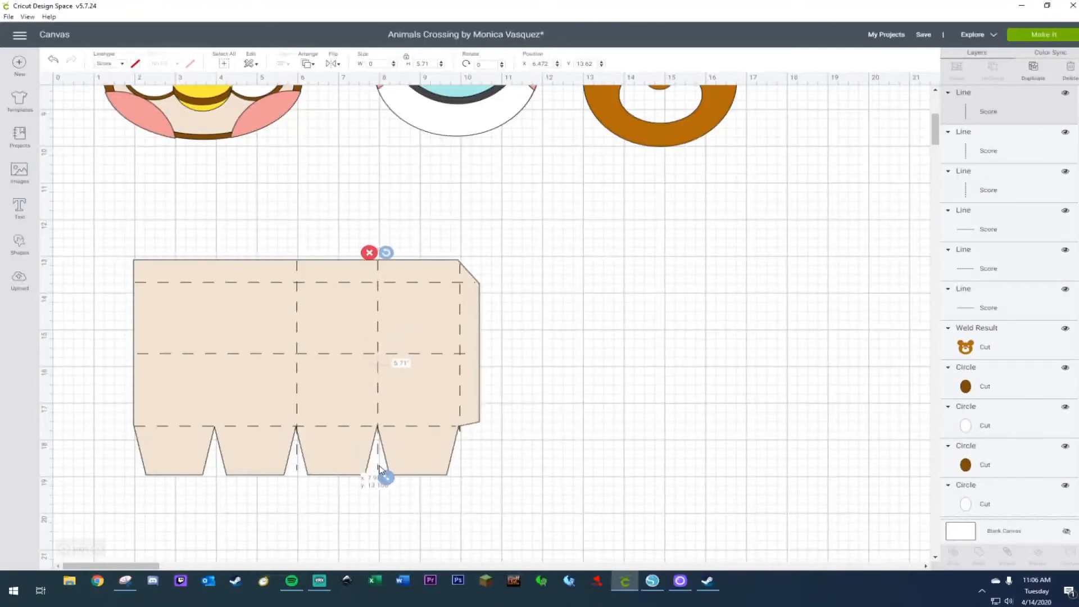
left_click_drag(385, 476, 382, 433)
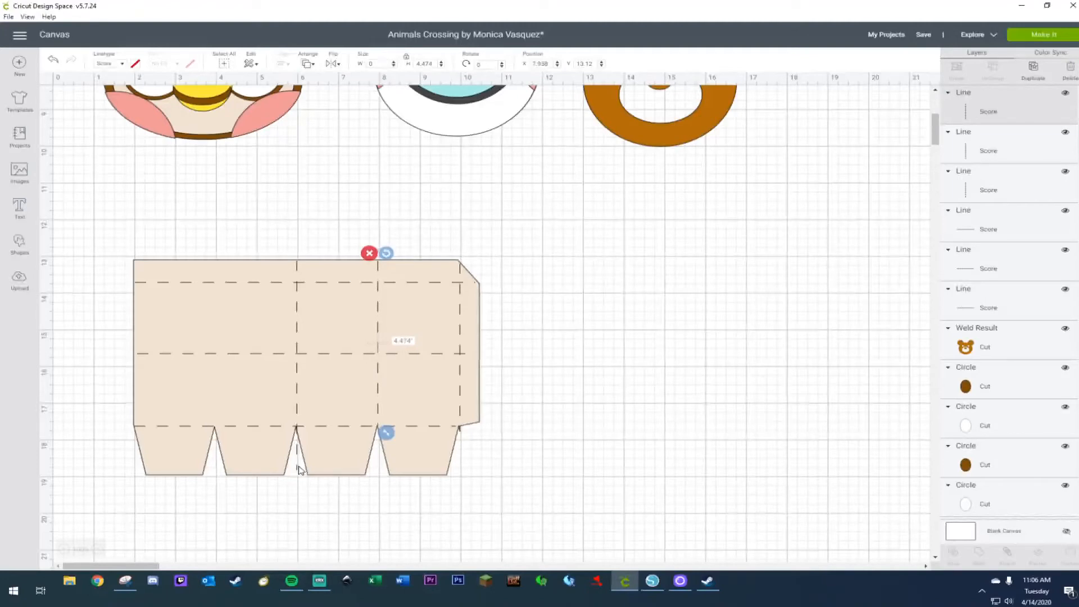
left_click(298, 470)
left_click_drag(304, 476, 302, 439)
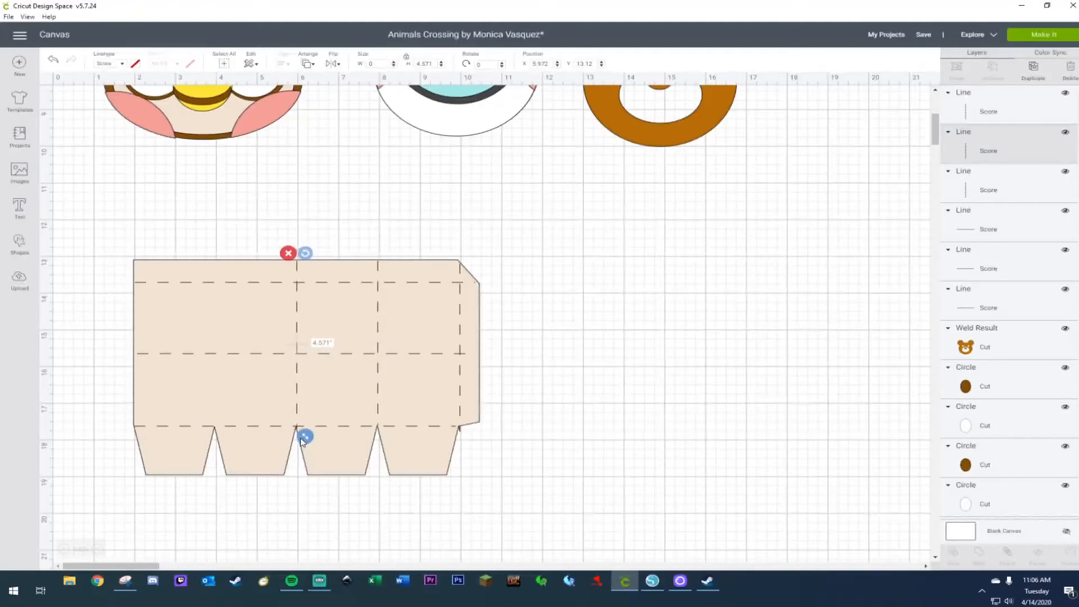
Duplicate the shortened middle score line and place the copy vertically above the first flap notch.
key("ctrl+d")
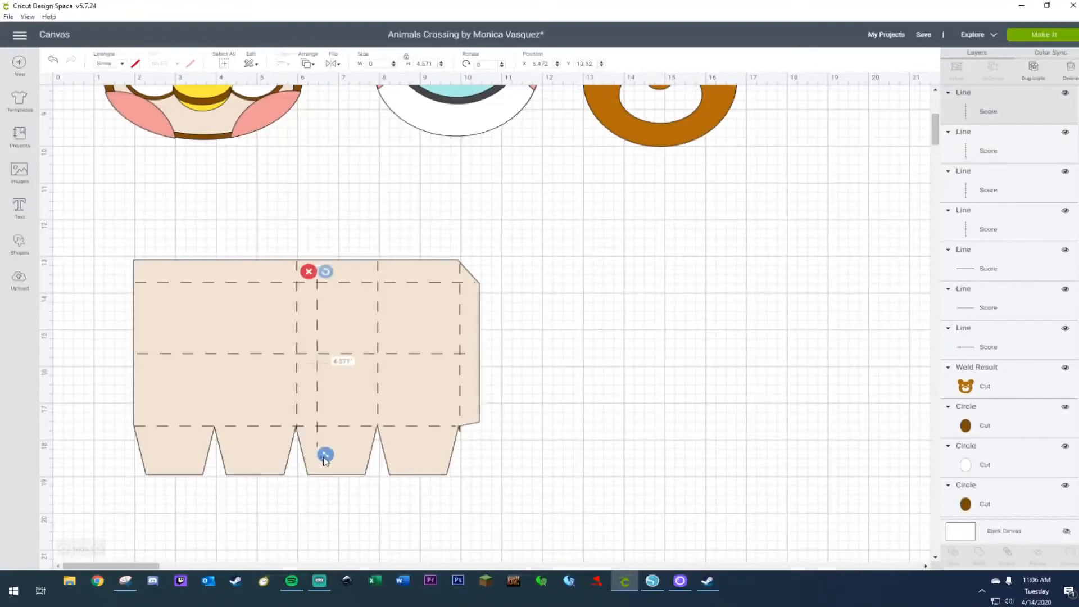
left_click_drag(297, 458, 326, 445)
left_click_drag(318, 311, 214, 303)
left_click(658, 343)
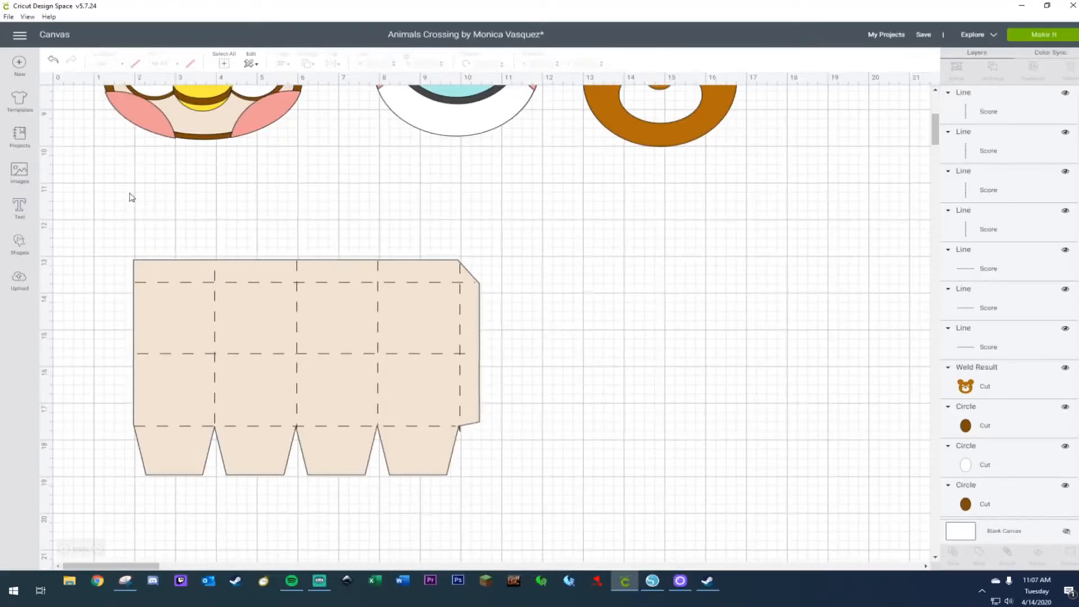
Attach the beige box piece to all its score lines and shift the attached piece slightly up and to the right.
left_click_drag(101, 231, 517, 537)
right_click(425, 418)
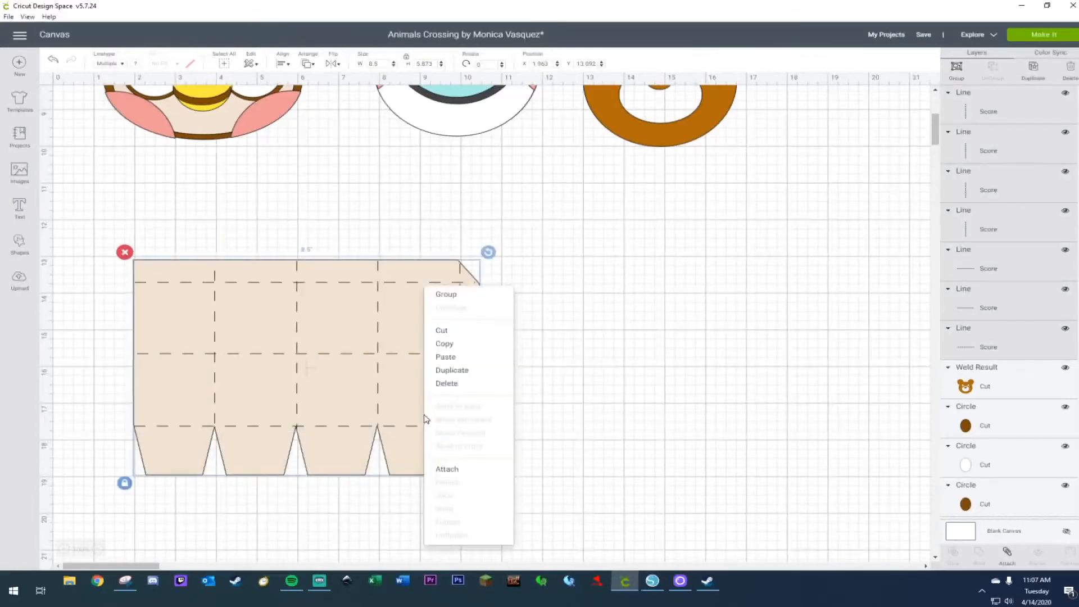
left_click(459, 471)
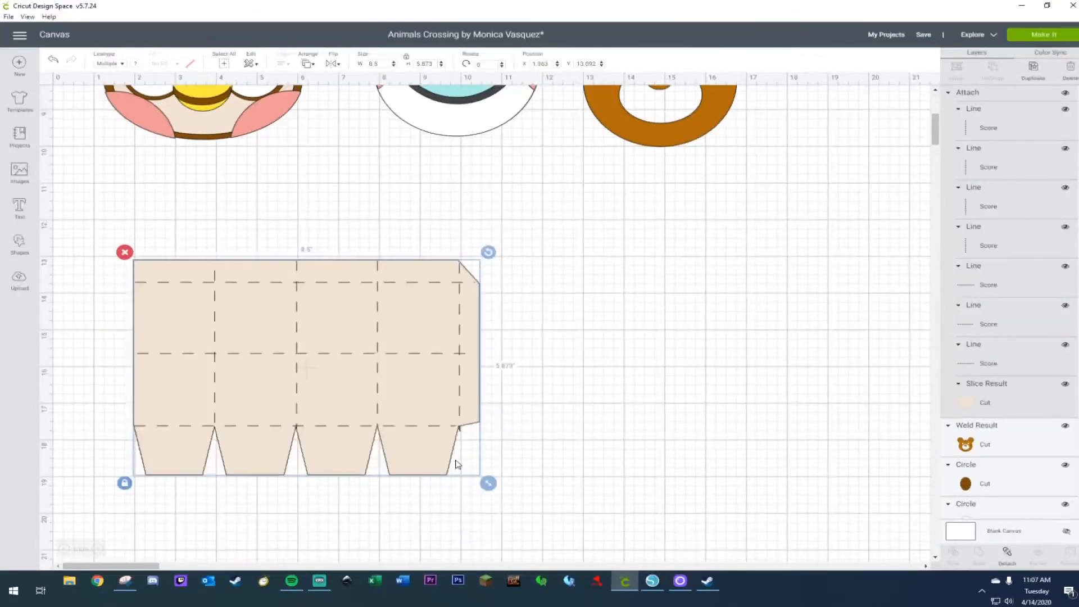
left_click(458, 464)
left_click_drag(400, 386, 481, 385)
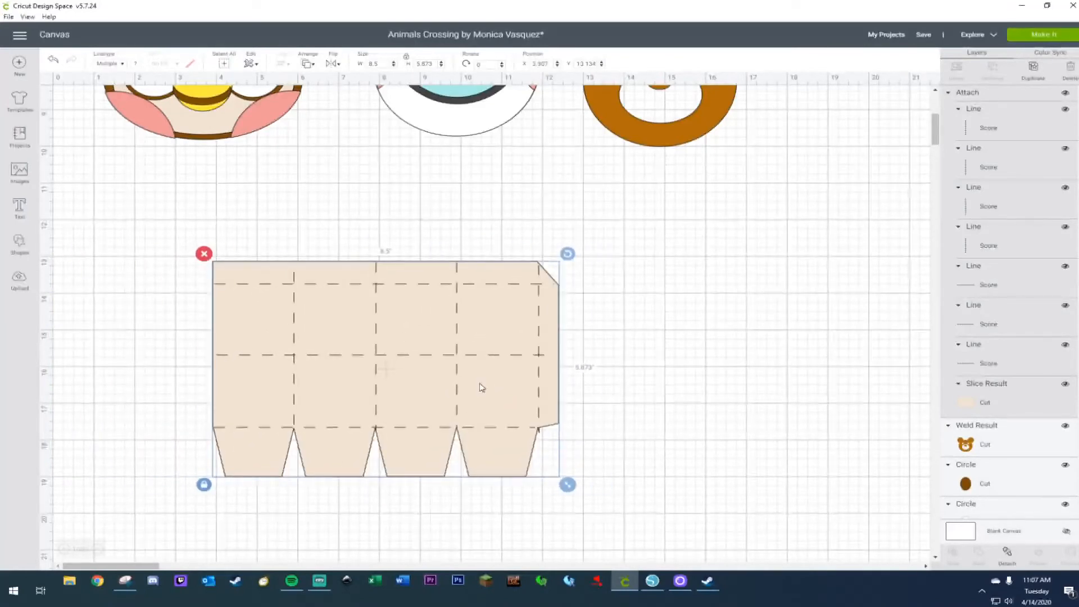
left_click_drag(375, 336, 350, 290)
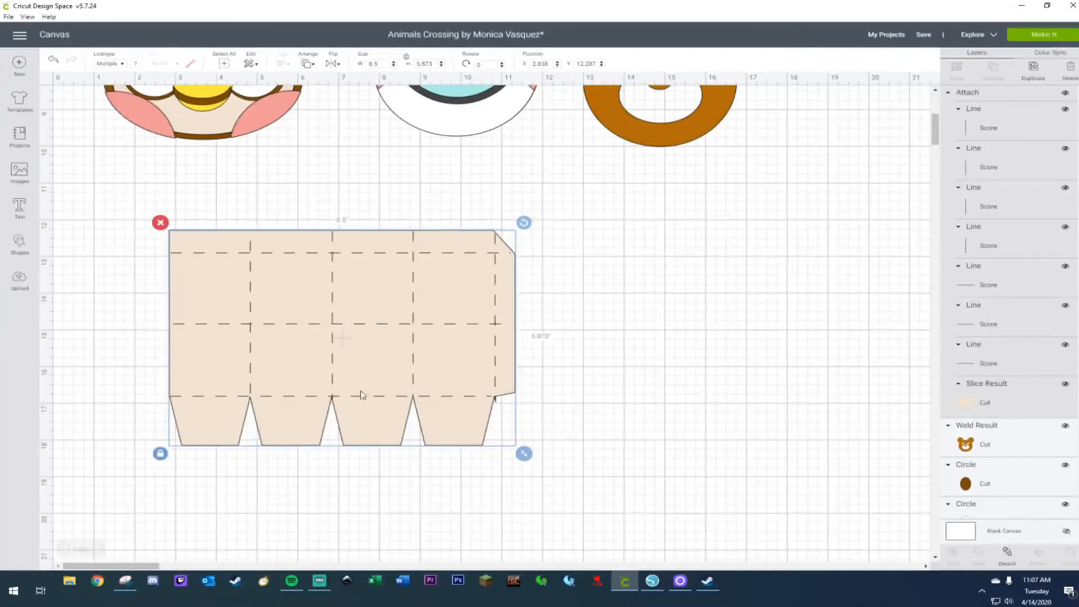
Move the plain brown bear face down into the empty space beside the box piece's side tab.
left_click_drag(652, 141, 638, 375)
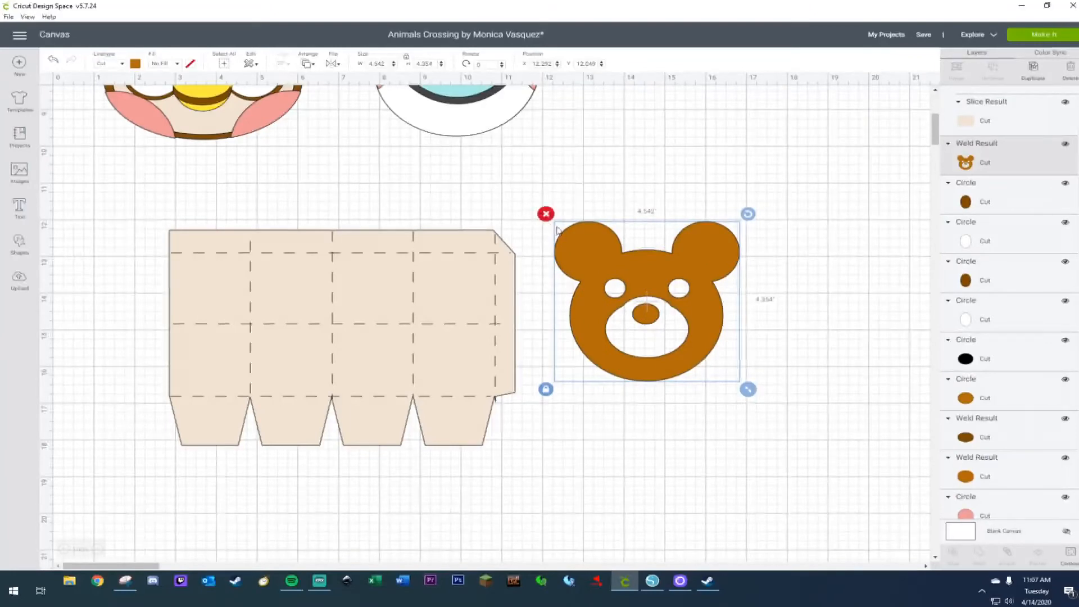
scroll(564, 226, "up", 5)
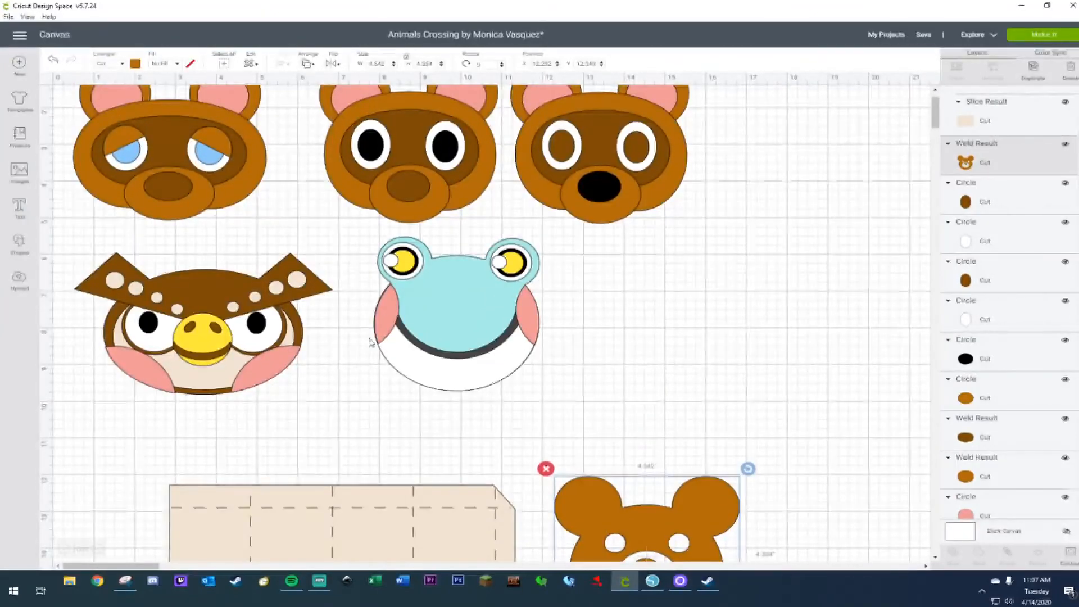
scroll(368, 339, "down", 4)
left_click_drag(757, 443, 691, 400)
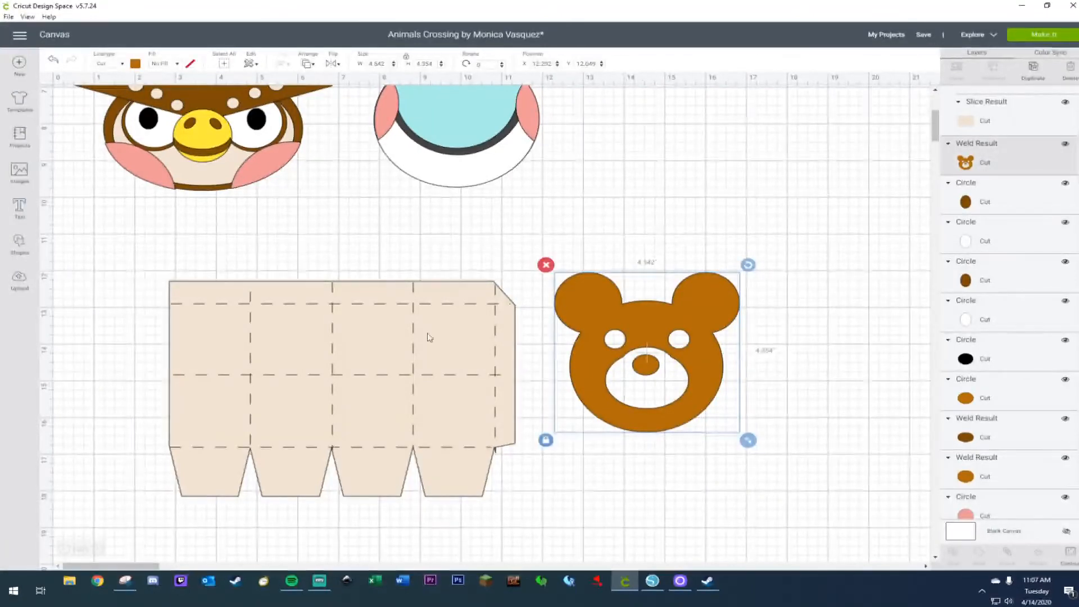
left_click(325, 303)
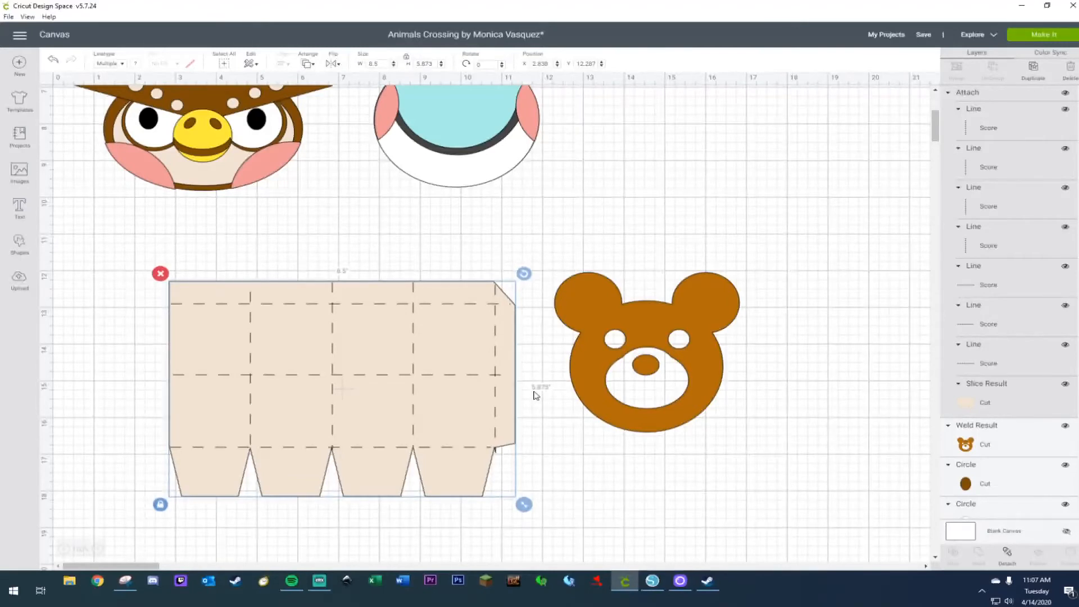
right_click(430, 395)
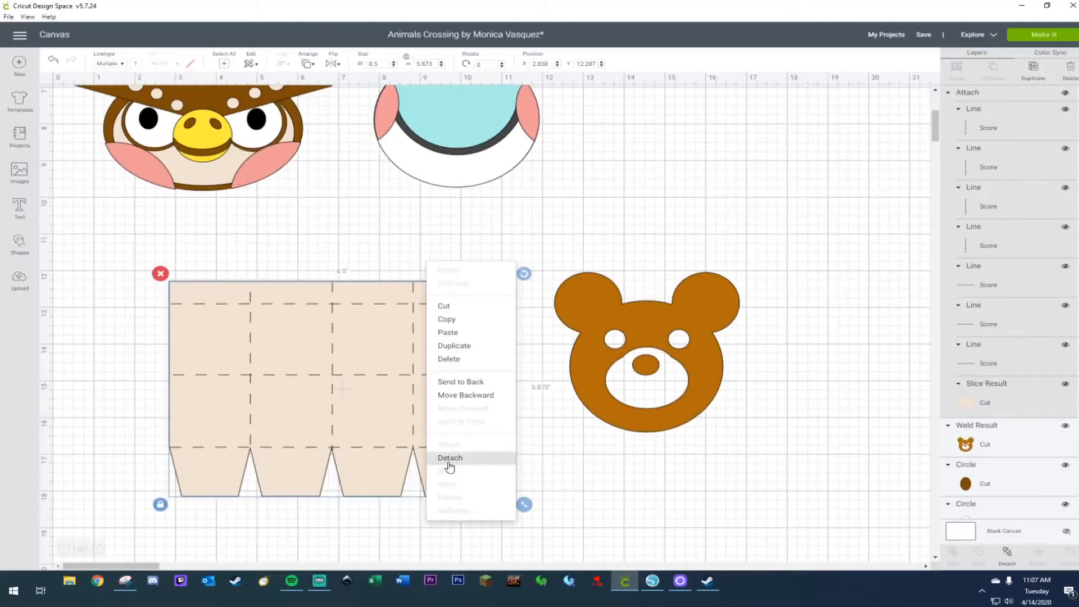
left_click(150, 309)
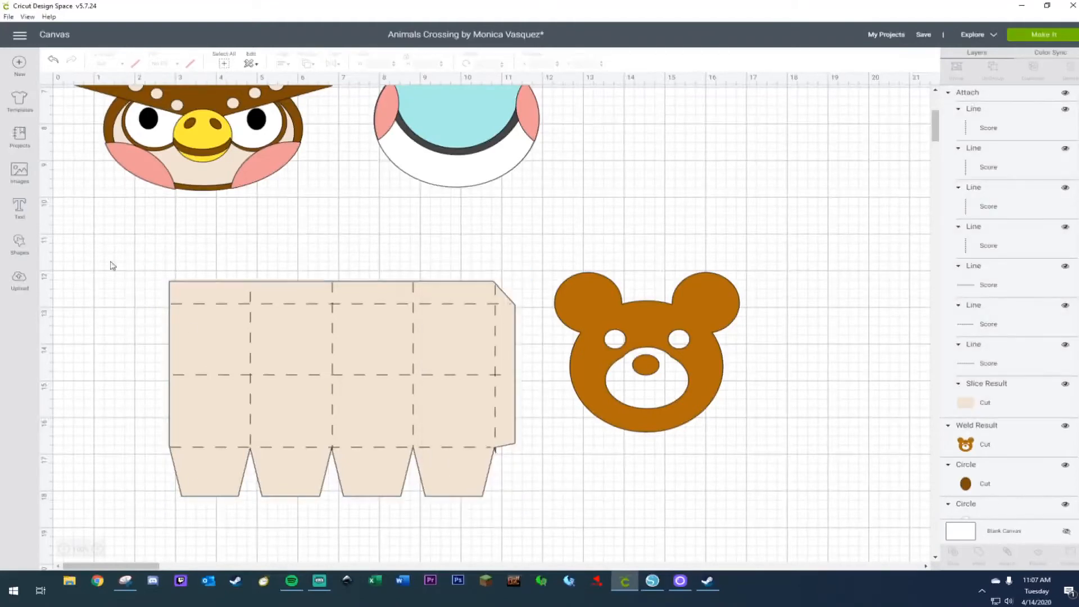
Unlock the attached box piece's proportions and set its height to 6 inches.
left_click(376, 453)
left_click(405, 57)
left_click(425, 64)
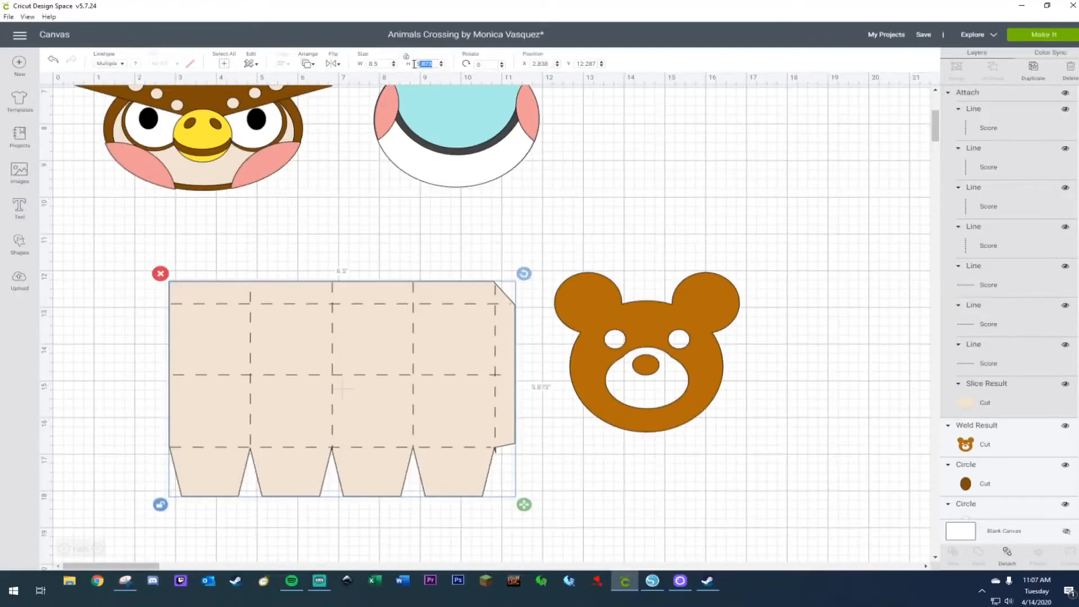
type("6")
key("Return")
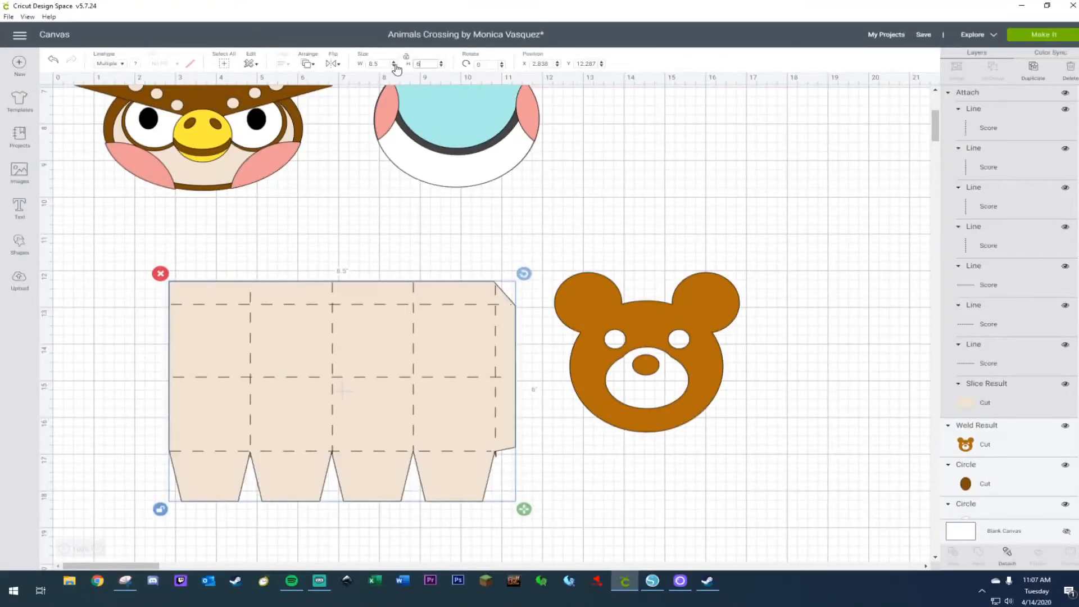
left_click(380, 241)
left_click(387, 303)
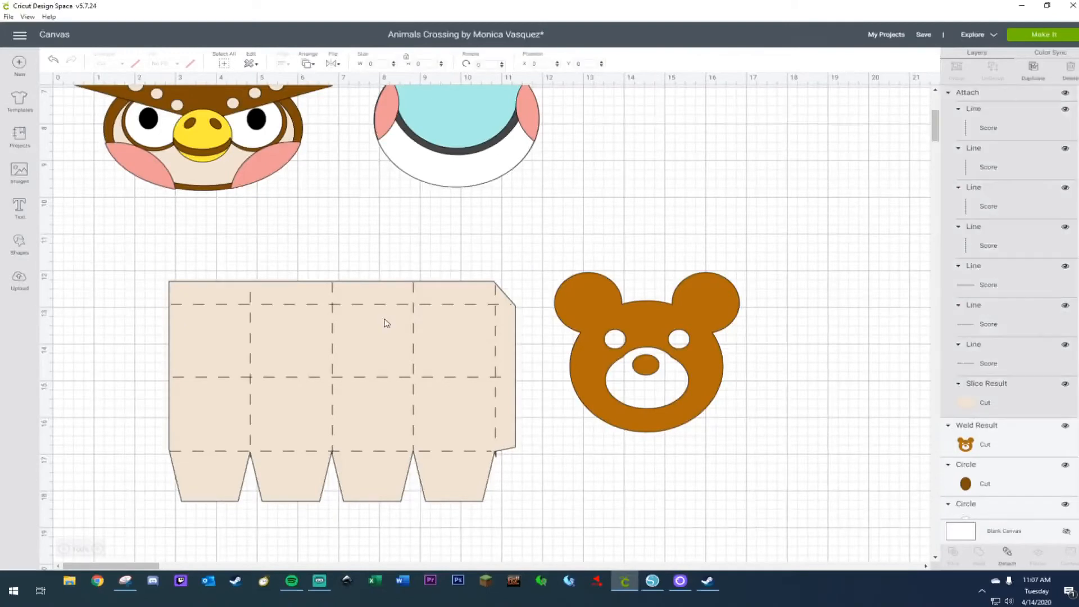
Shrink the brown bear face proportionally to about 1.6 inches wide and move it lower beside the box piece.
left_click(601, 319)
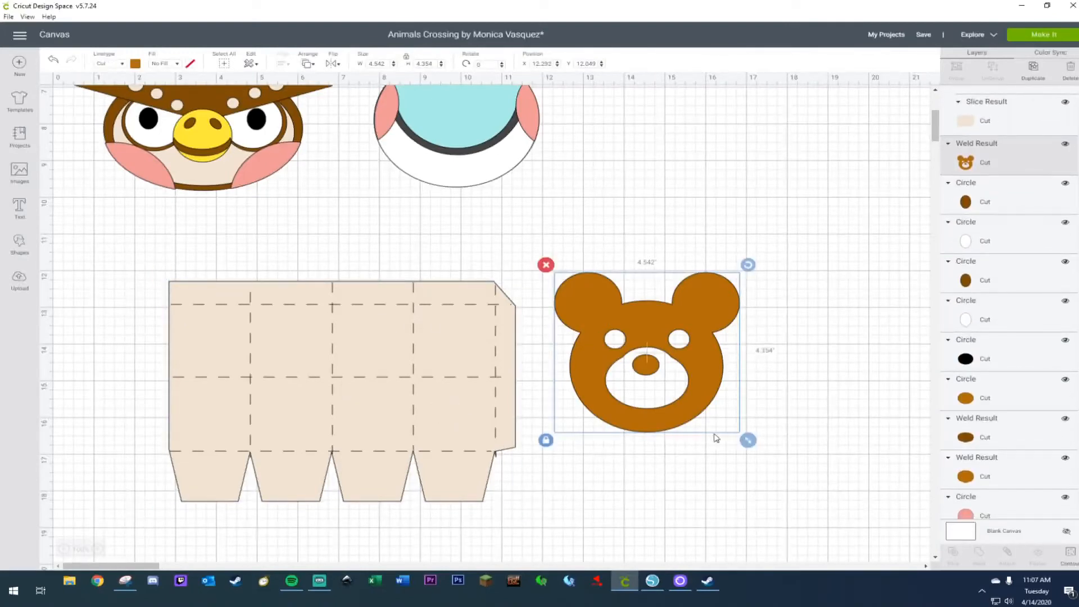
left_click_drag(757, 442, 632, 338)
left_click_drag(600, 294, 608, 401)
right_click(608, 401)
left_click(573, 376)
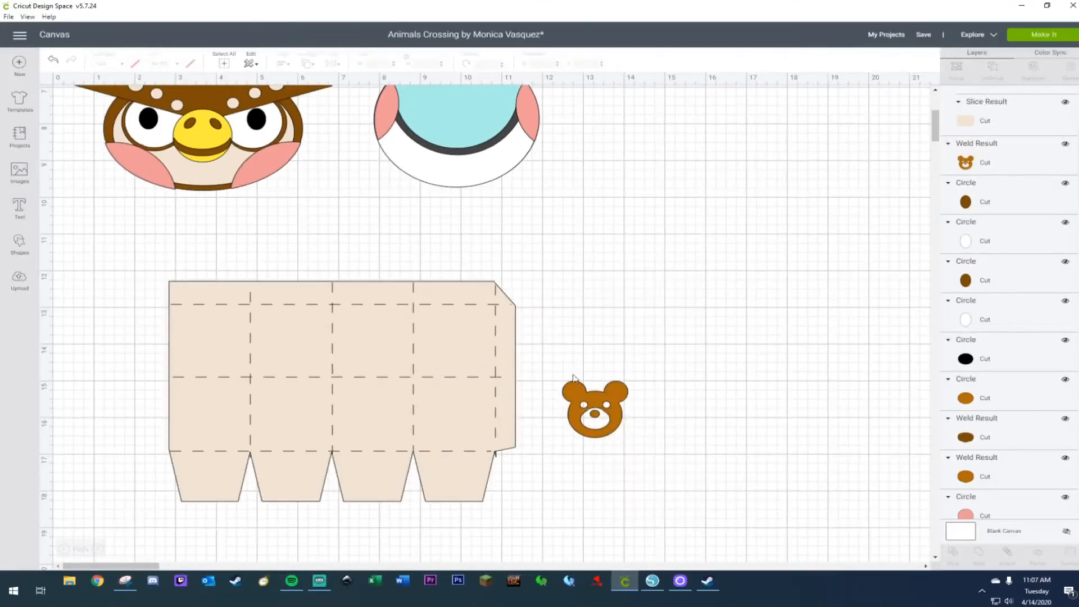
Bring the small bear face to the front and place it on the box's lower panel next to the side tab.
right_click(585, 407)
left_click(618, 439)
left_click(582, 375)
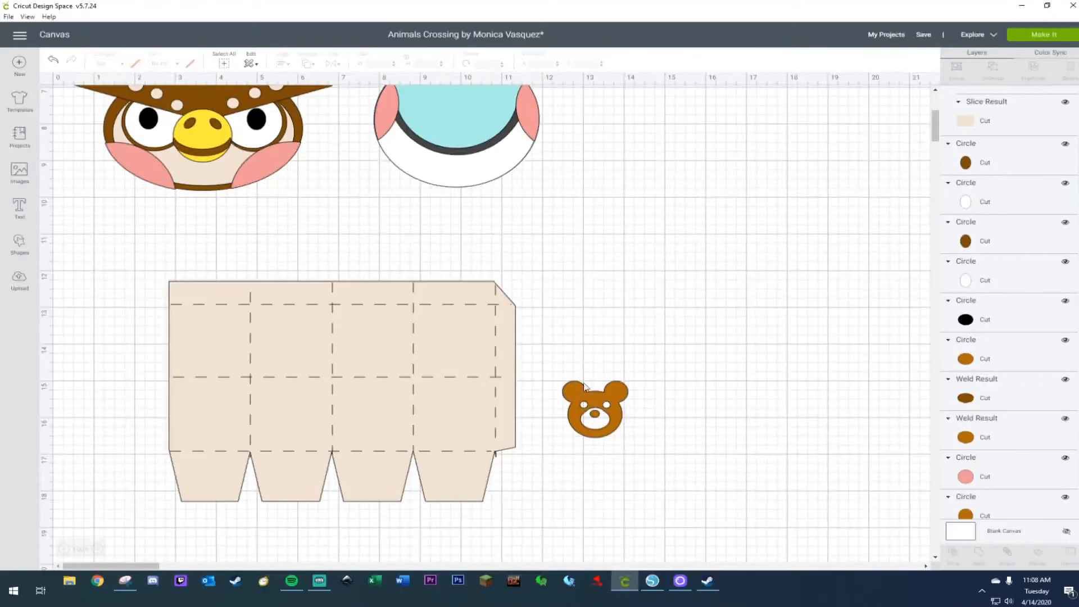
left_click_drag(587, 402, 449, 406)
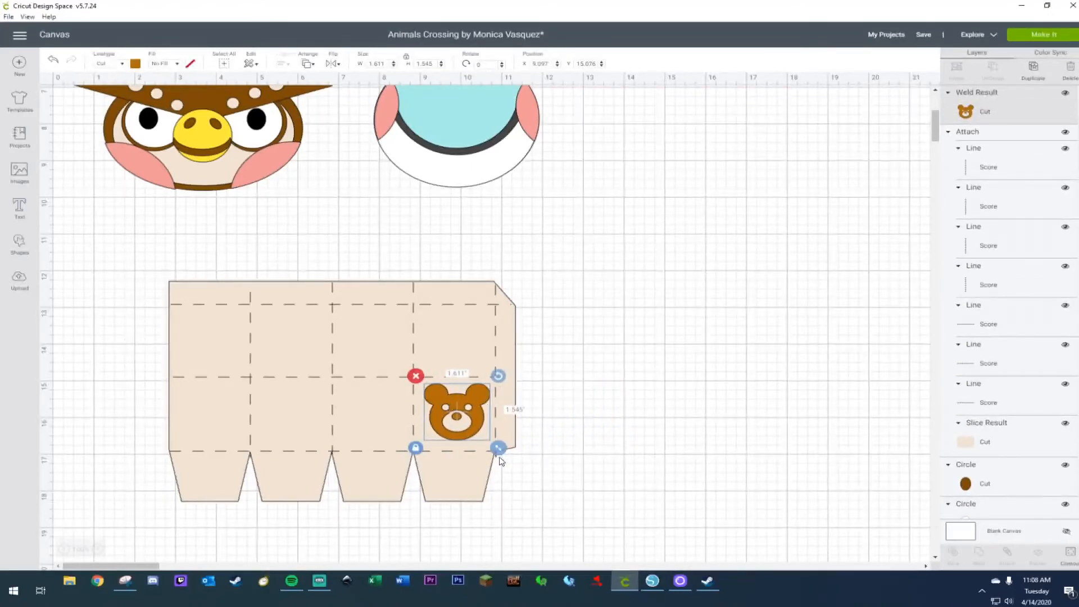
Duplicate the small bear face and line up both bears side by side outside the box piece's side tab.
left_click(618, 456)
left_click(465, 420)
key("ctrl+d")
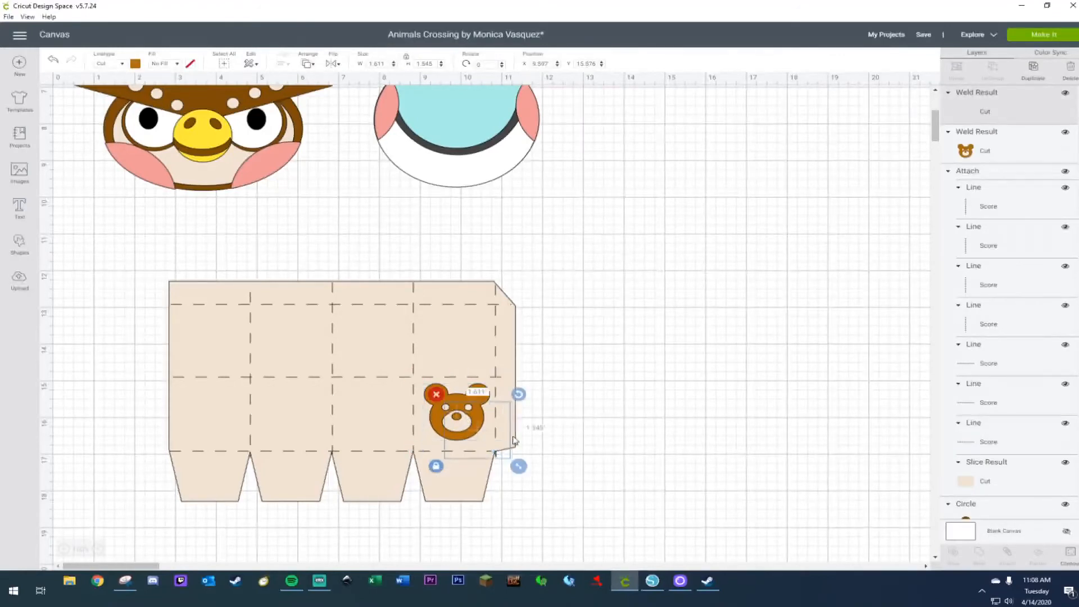
left_click_drag(484, 427, 569, 310)
left_click(801, 421)
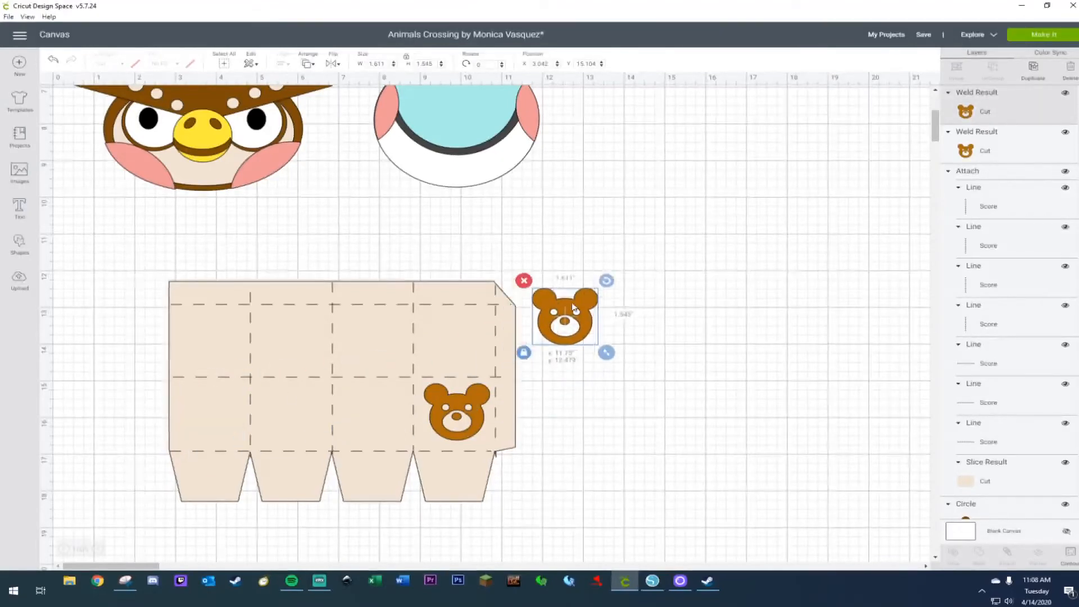
left_click_drag(488, 395, 643, 309)
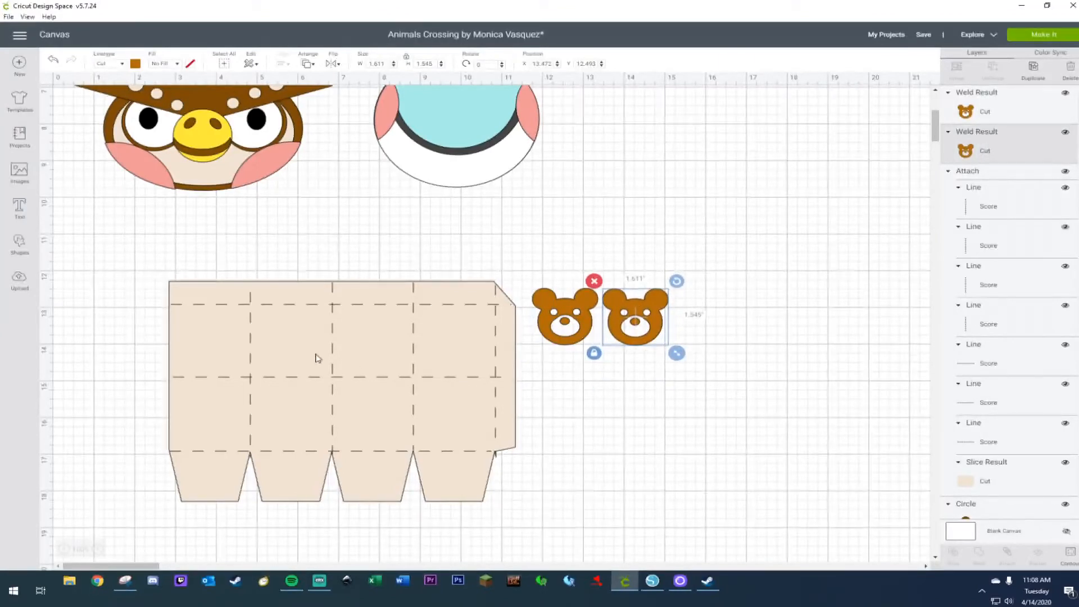
Delete the three raccoon faces, the owl face and the frog face from the canvas.
scroll(334, 307, "up", 5)
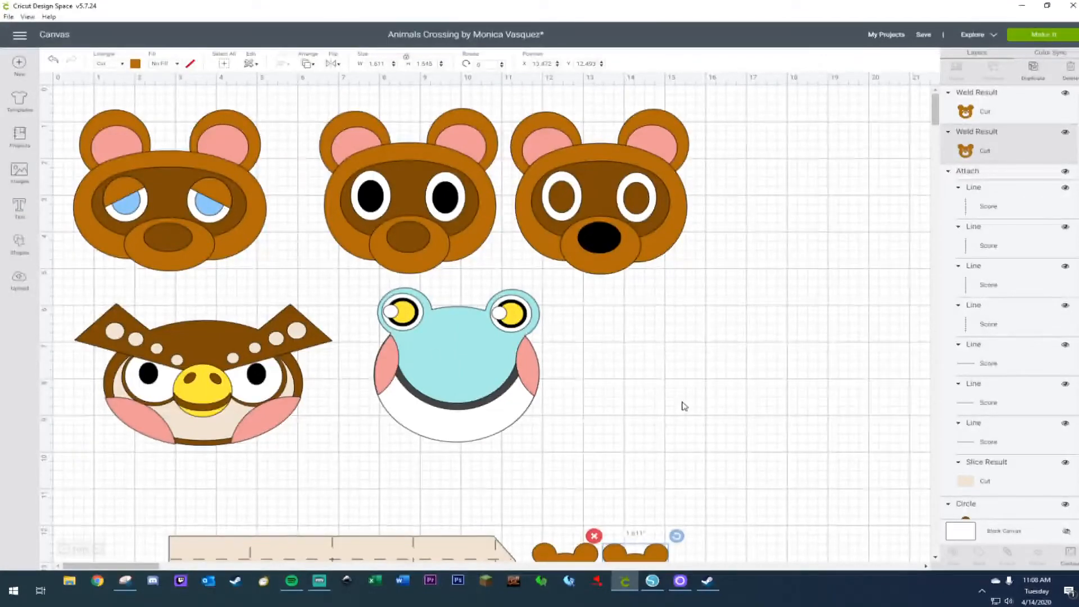
left_click_drag(60, 96, 742, 472)
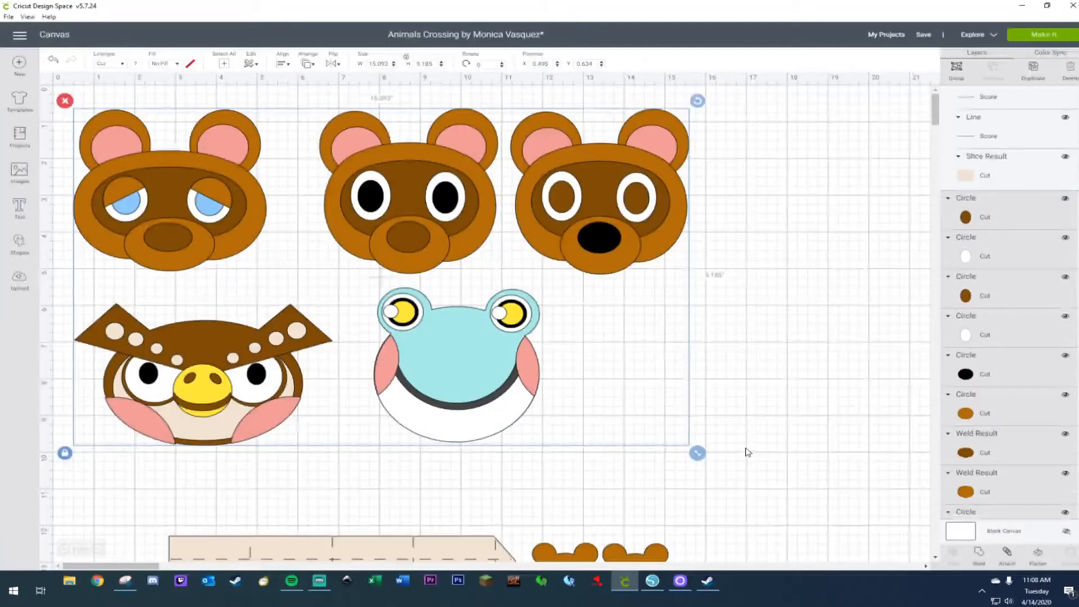
key("Delete")
scroll(205, 444, "down", 5)
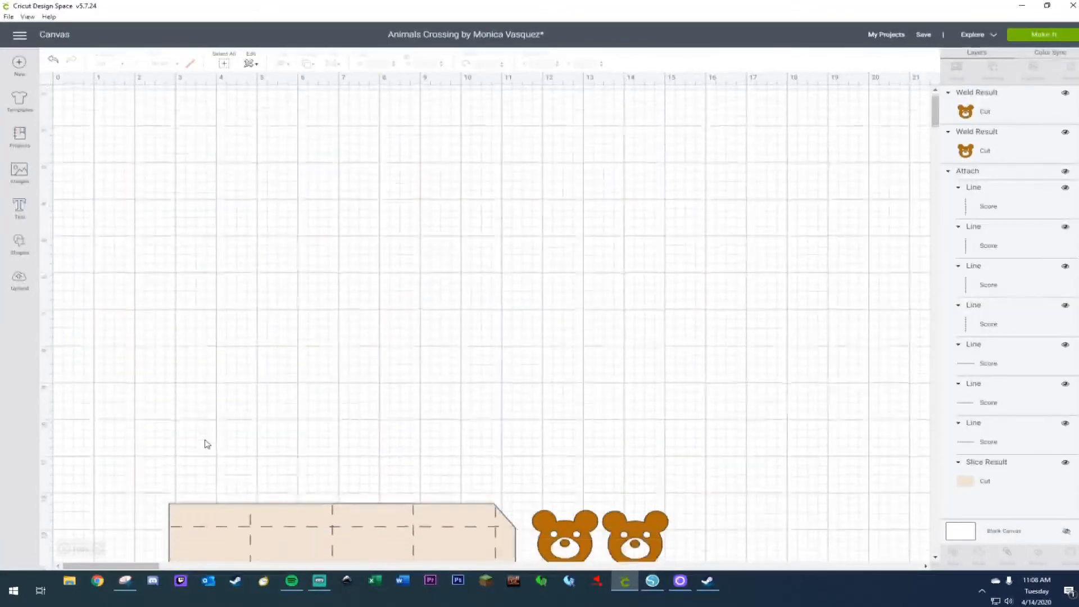
Move the box piece and both small bears together to the upper-left corner of the canvas.
left_click_drag(142, 297, 667, 562)
left_click_drag(471, 471, 371, 229)
scroll(366, 247, "up", 5)
left_click_drag(321, 380, 334, 184)
left_click(626, 216)
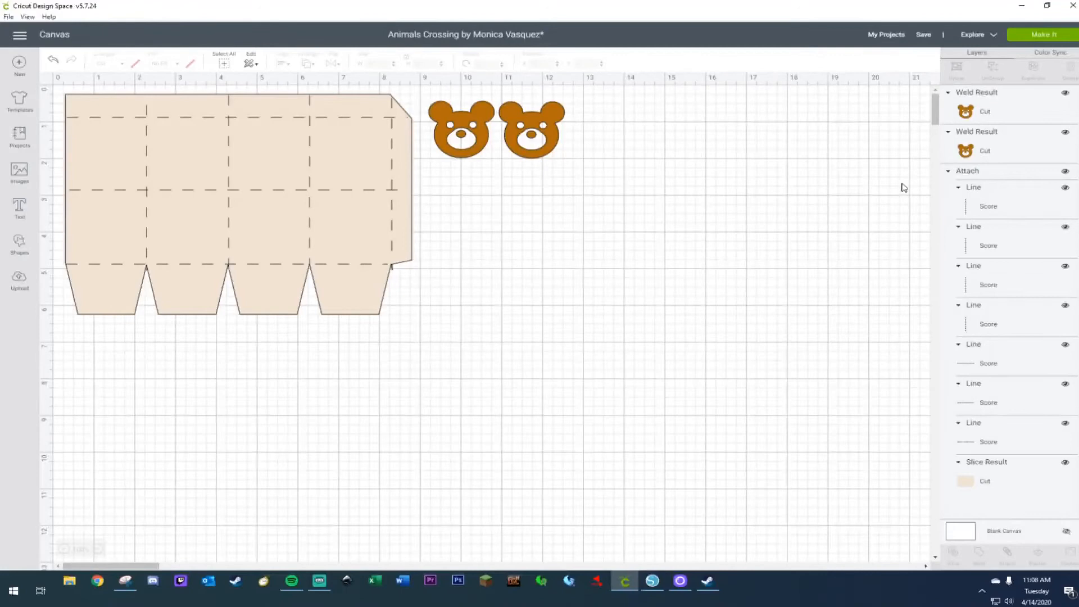
Send the design to Make It and continue past the mat preview to the cutting setup.
left_click(1037, 35)
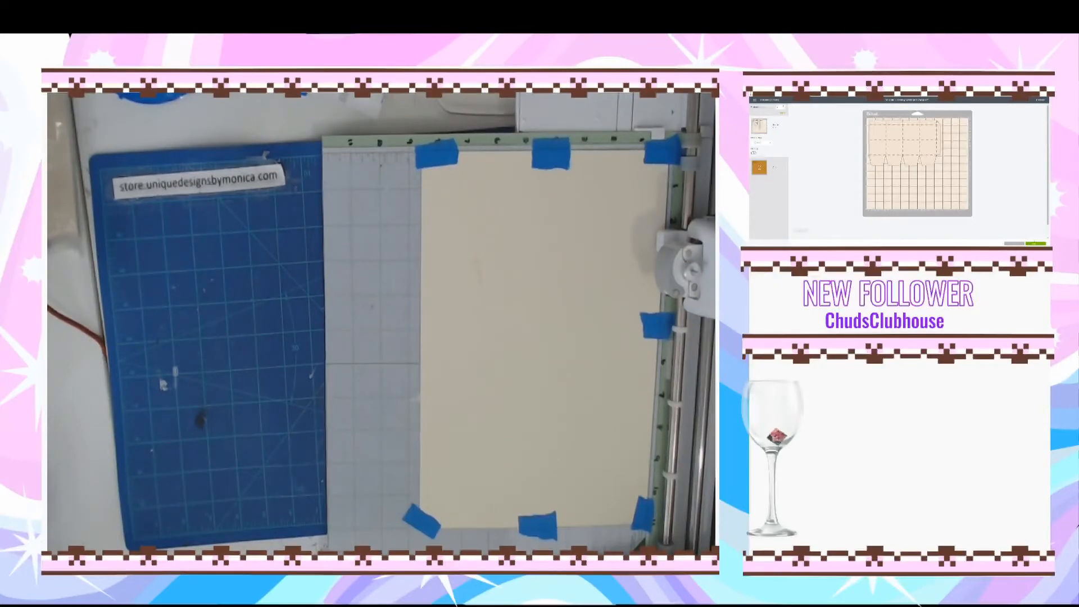
left_click(1033, 244)
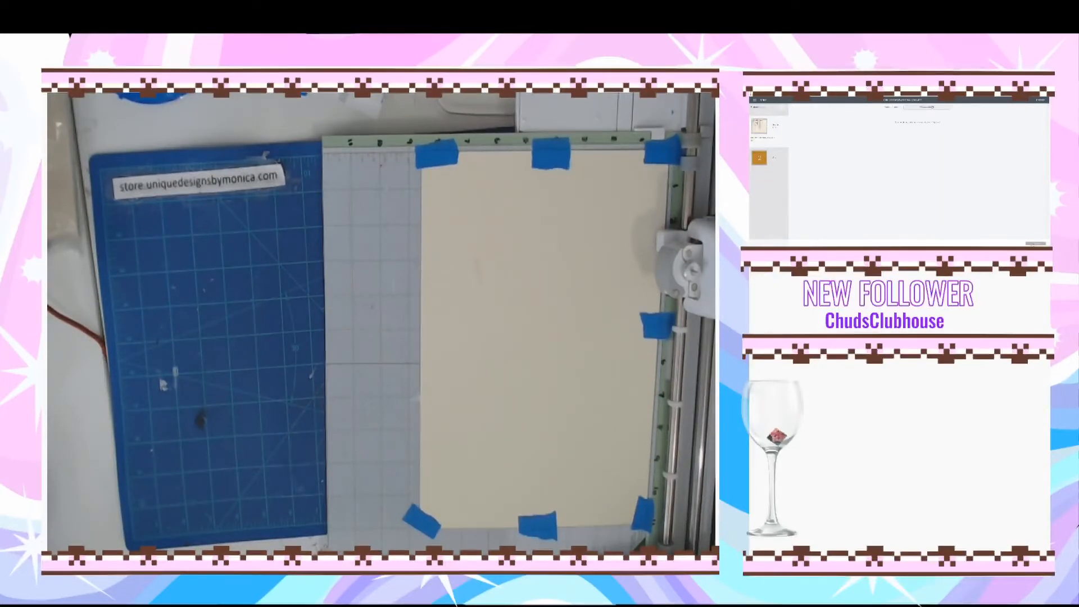